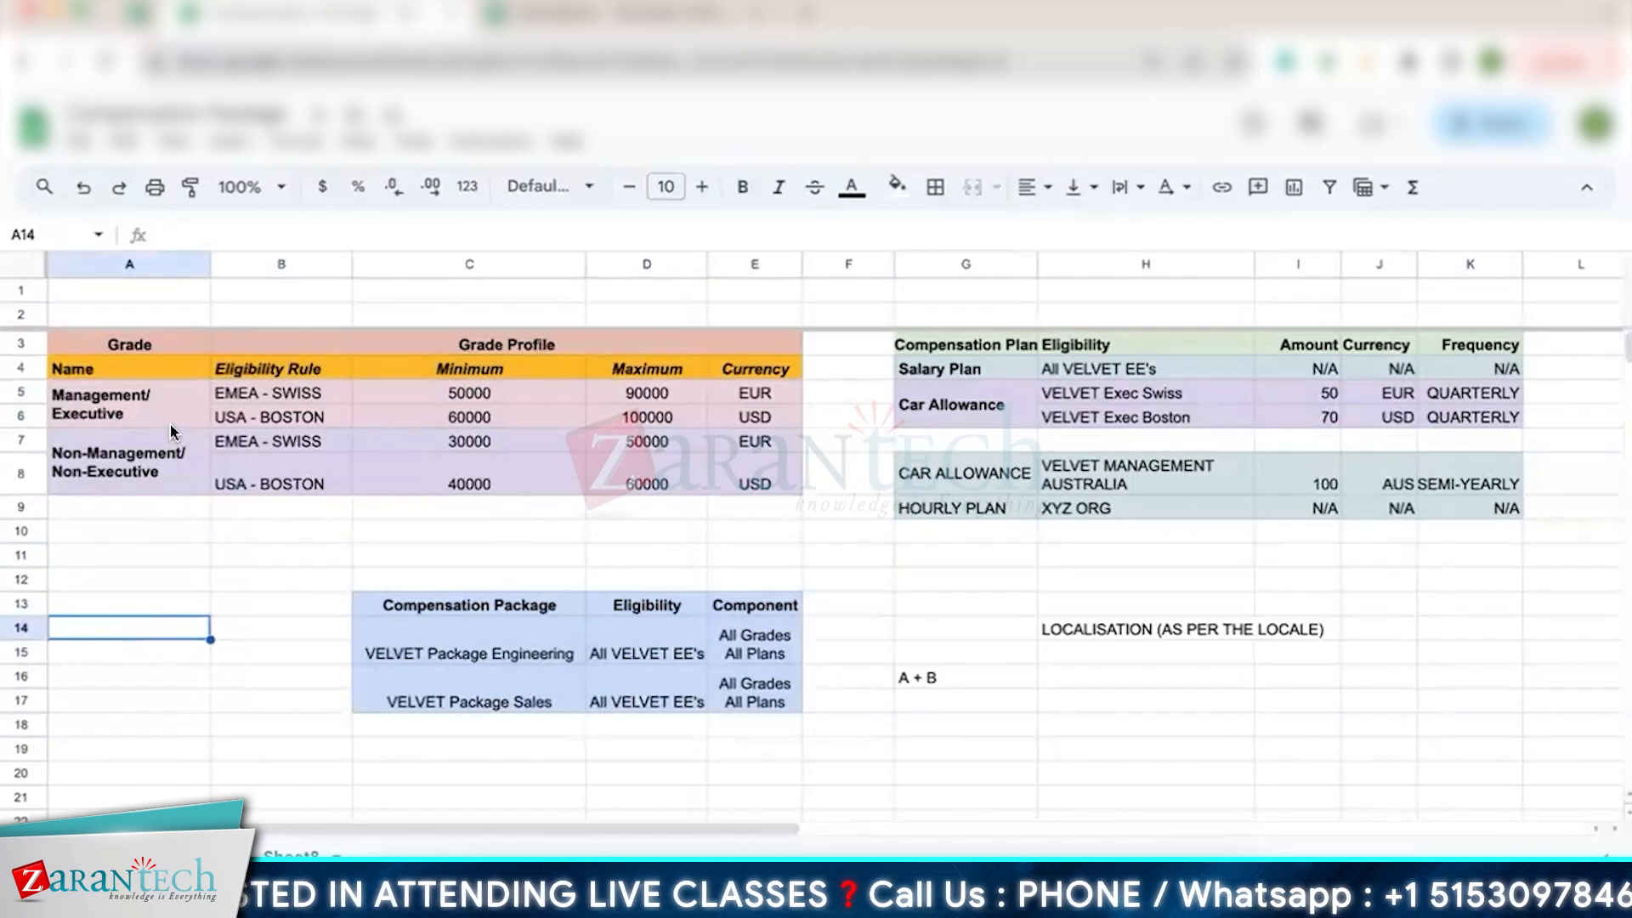
Examine the grades, grade profiles, compensation plans and compensation packages in the Compensation Package spreadsheet
click(176, 410)
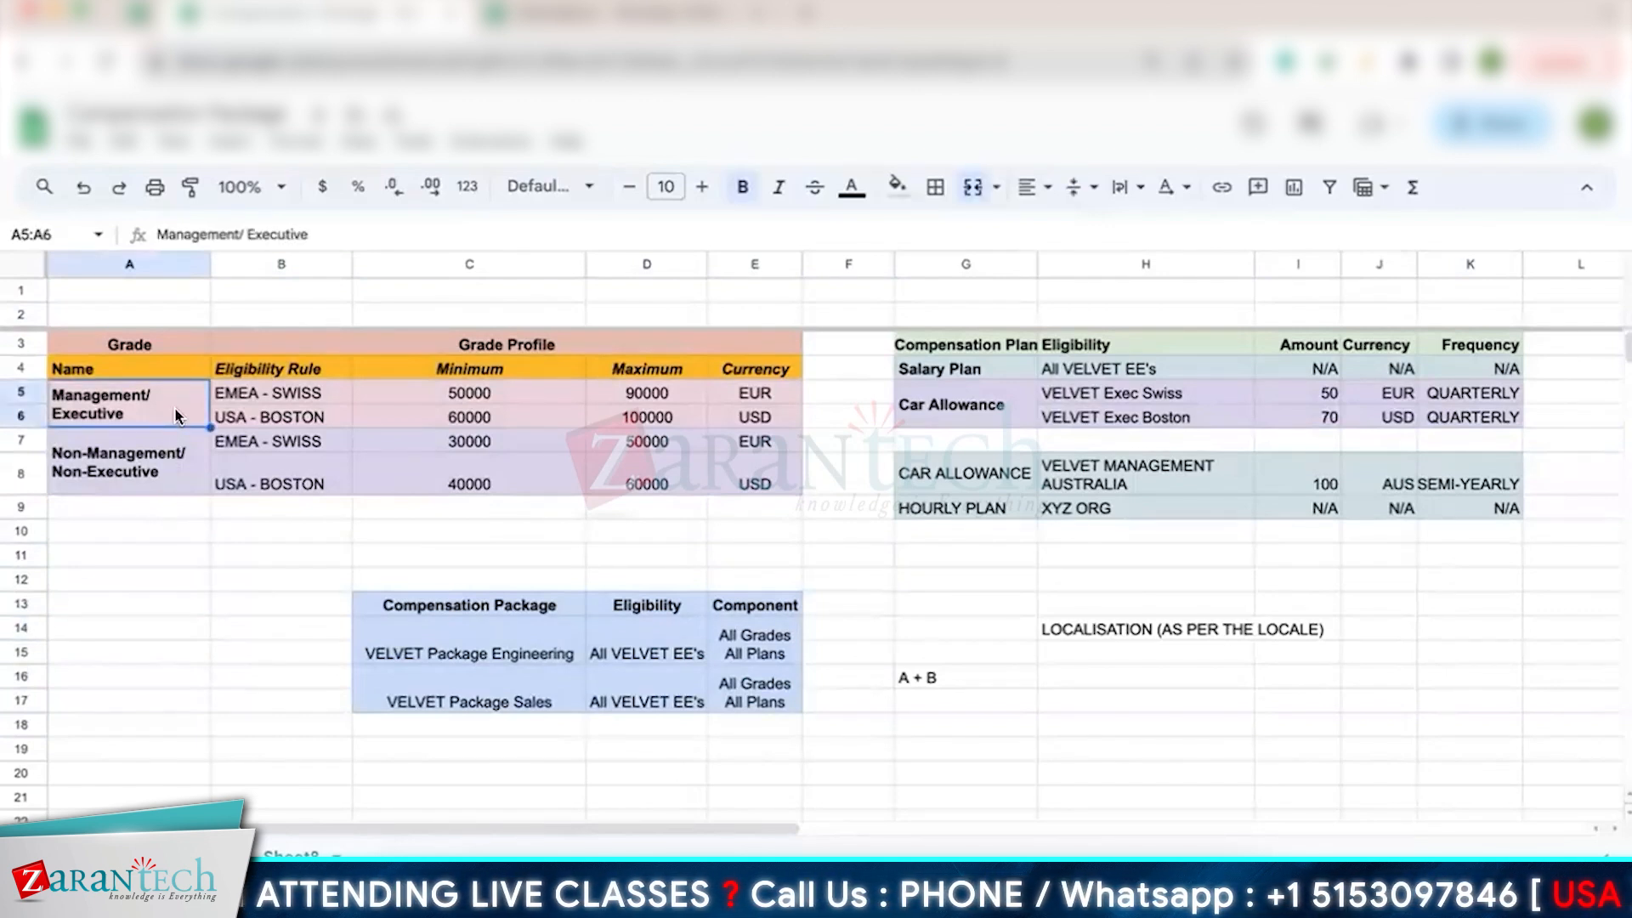
click(175, 459)
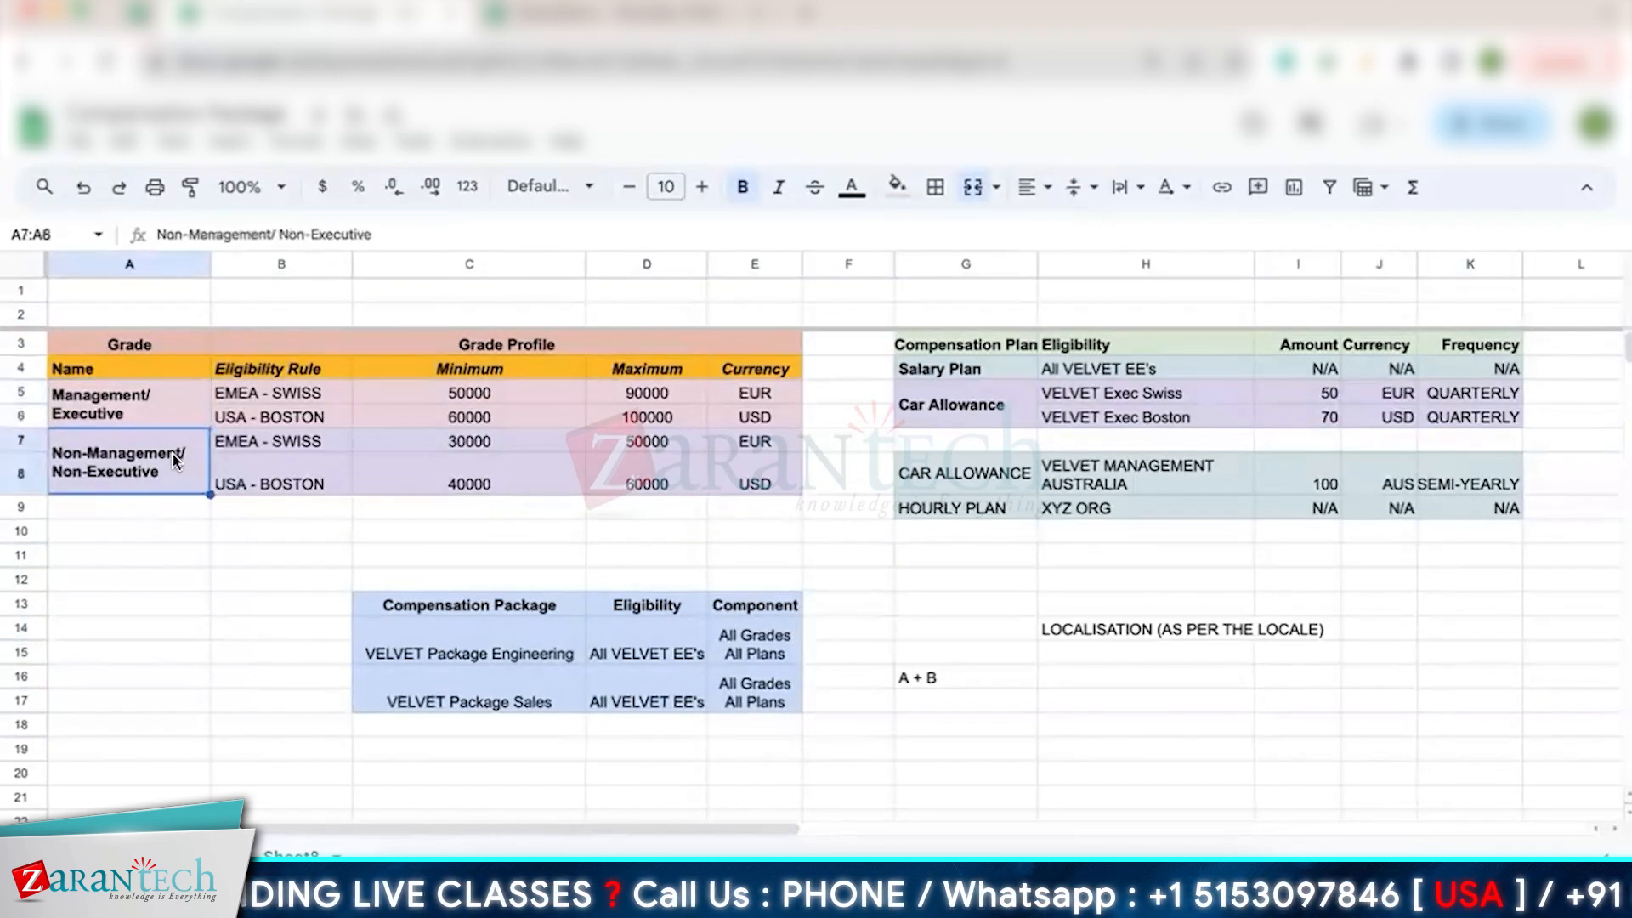
click(1004, 370)
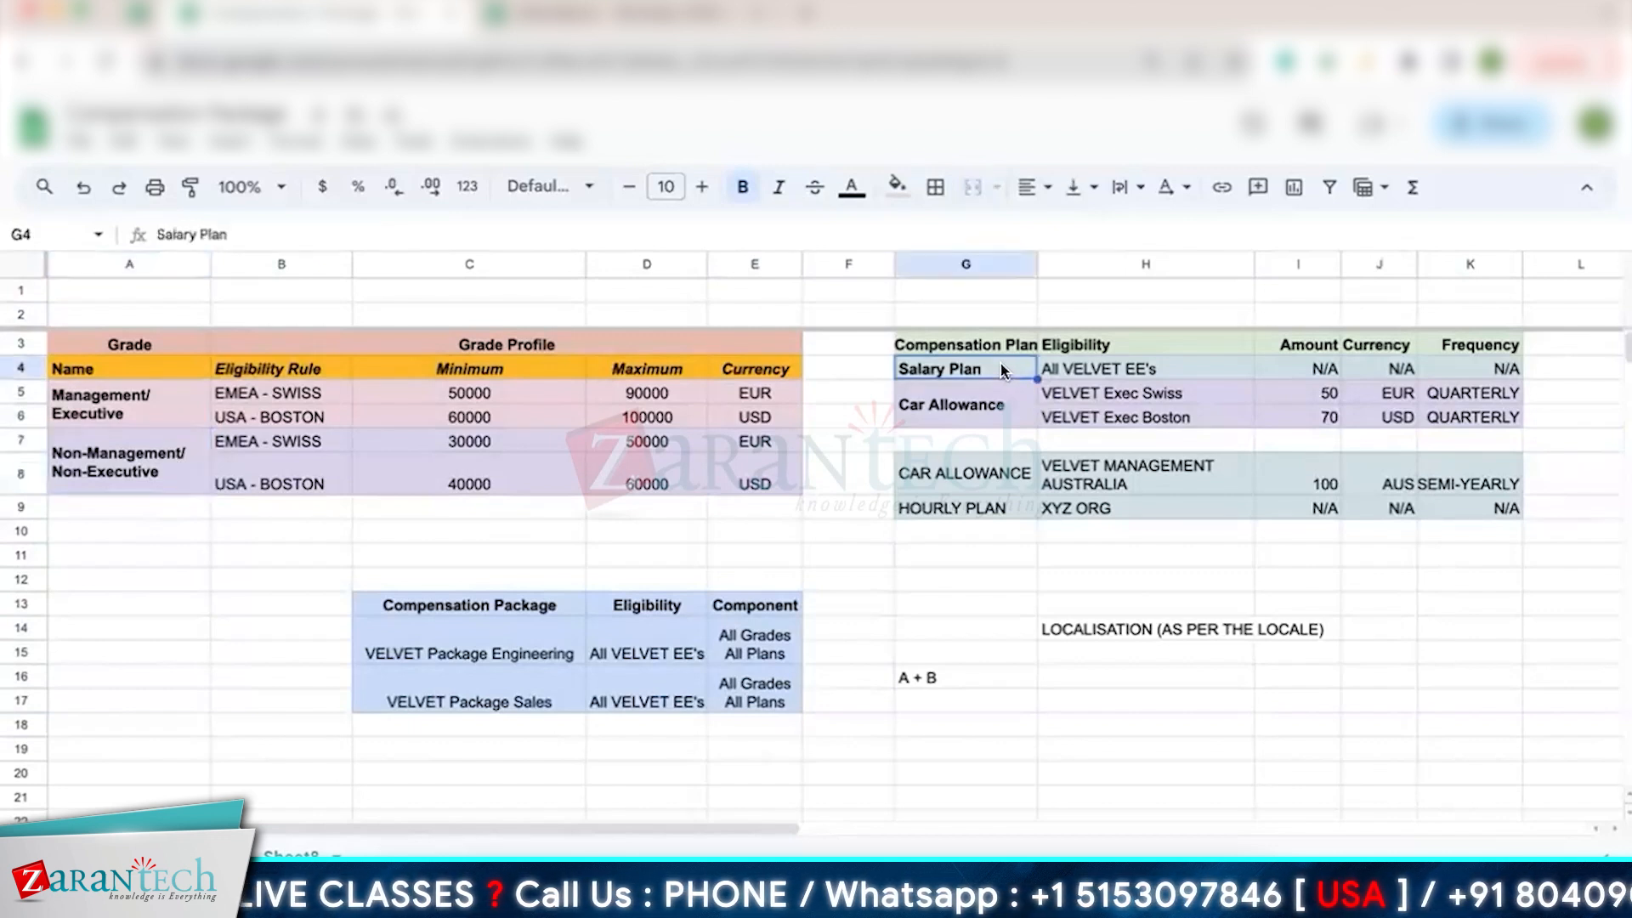
click(986, 406)
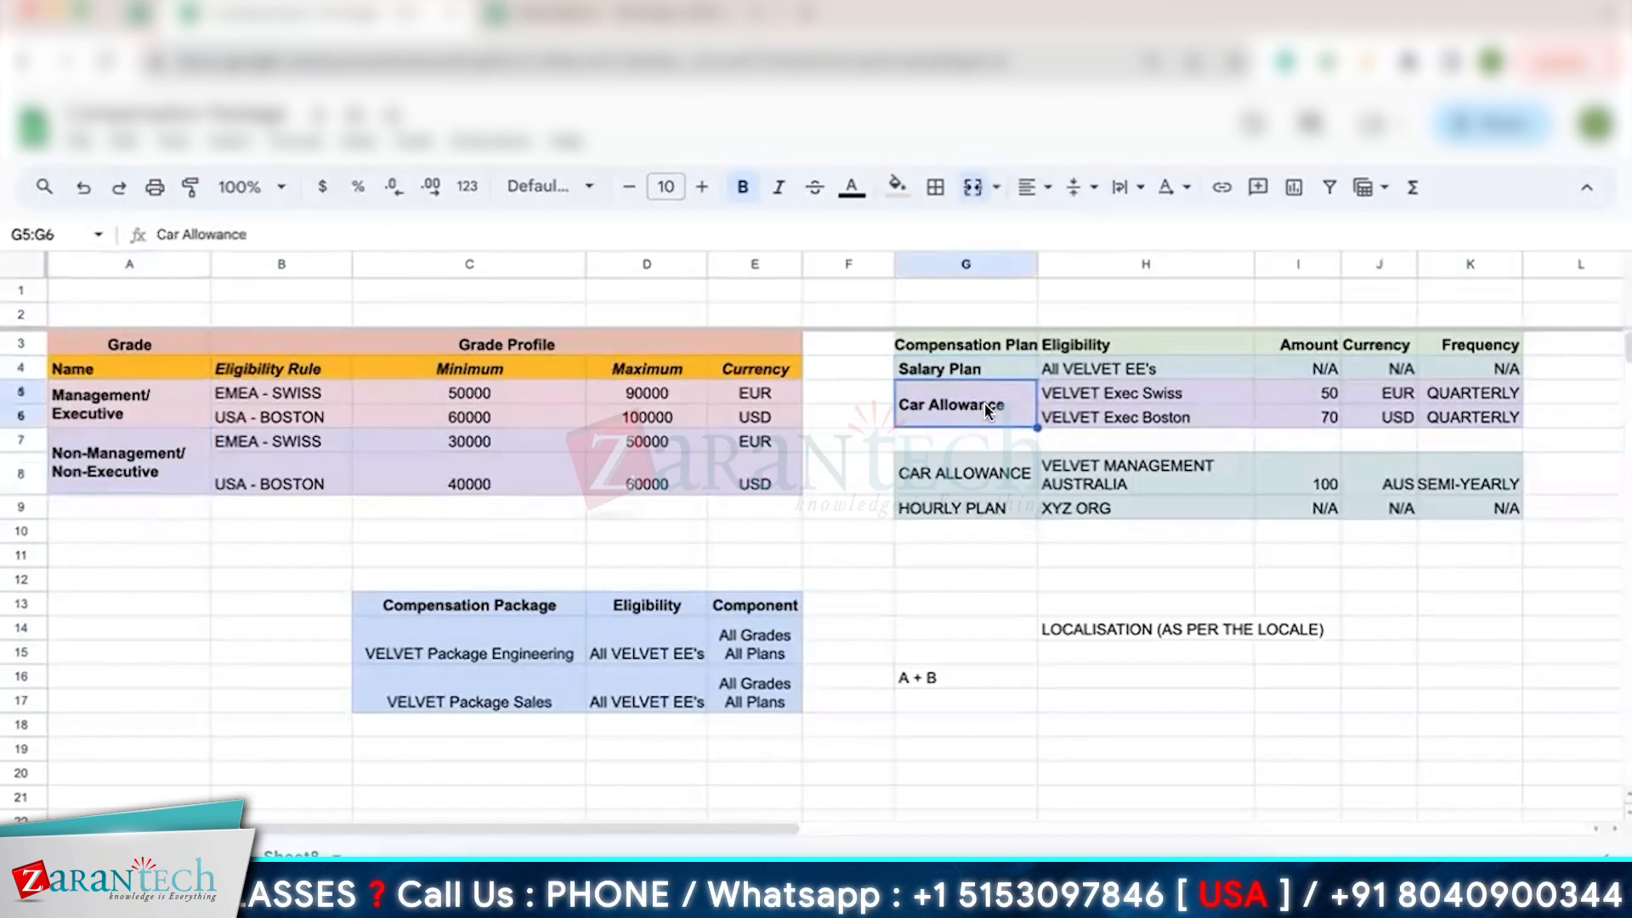
click(492, 643)
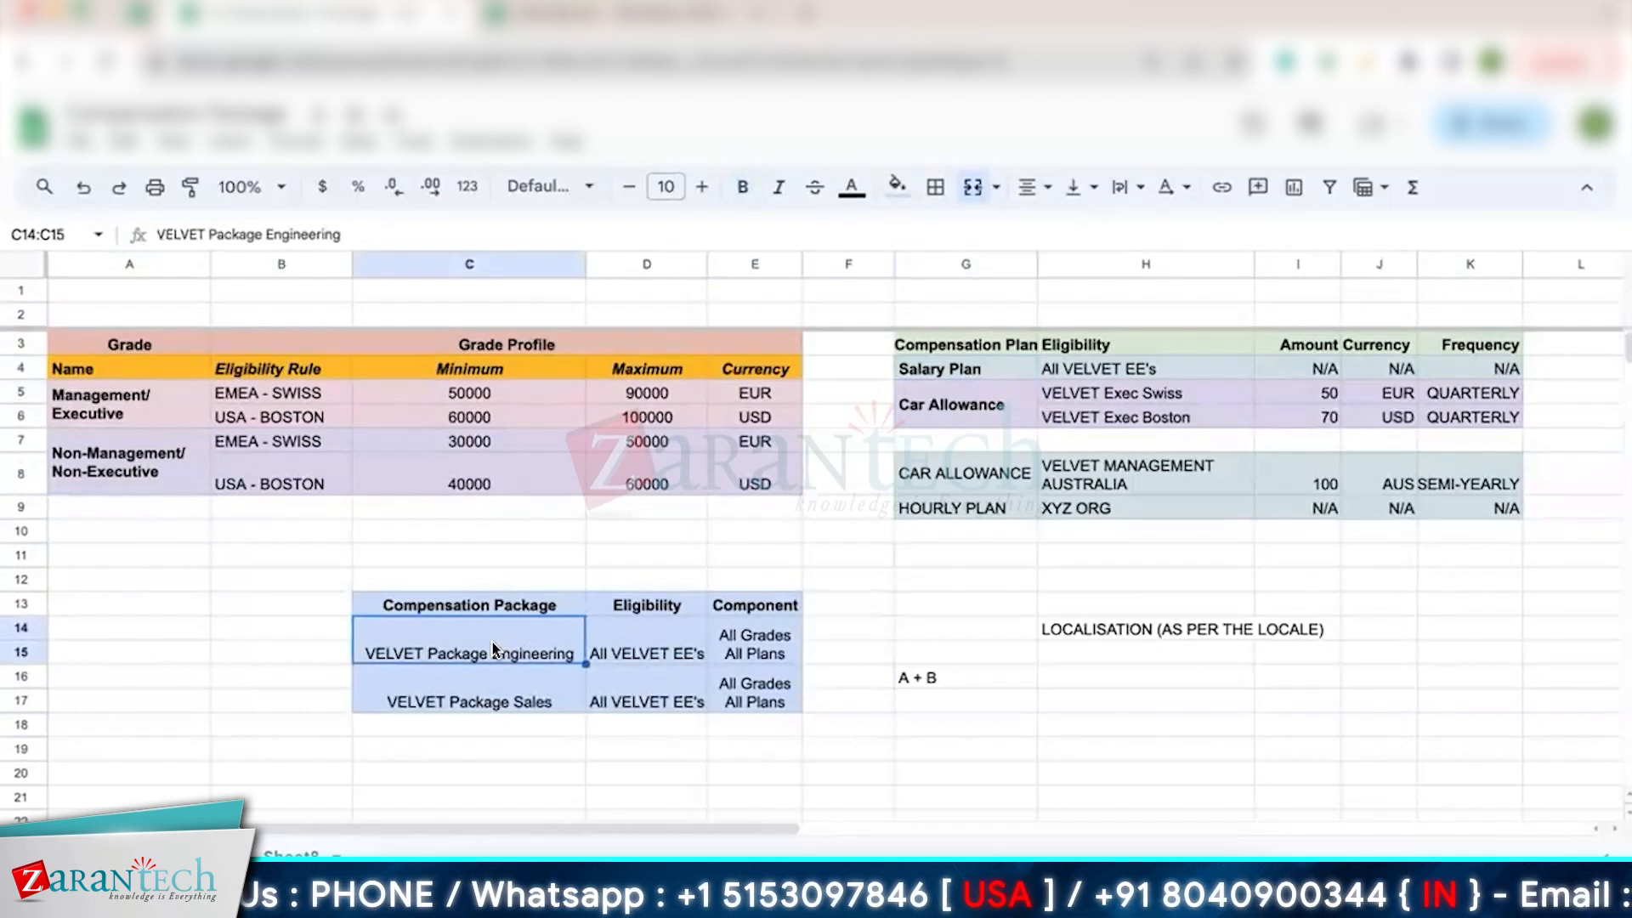
click(479, 699)
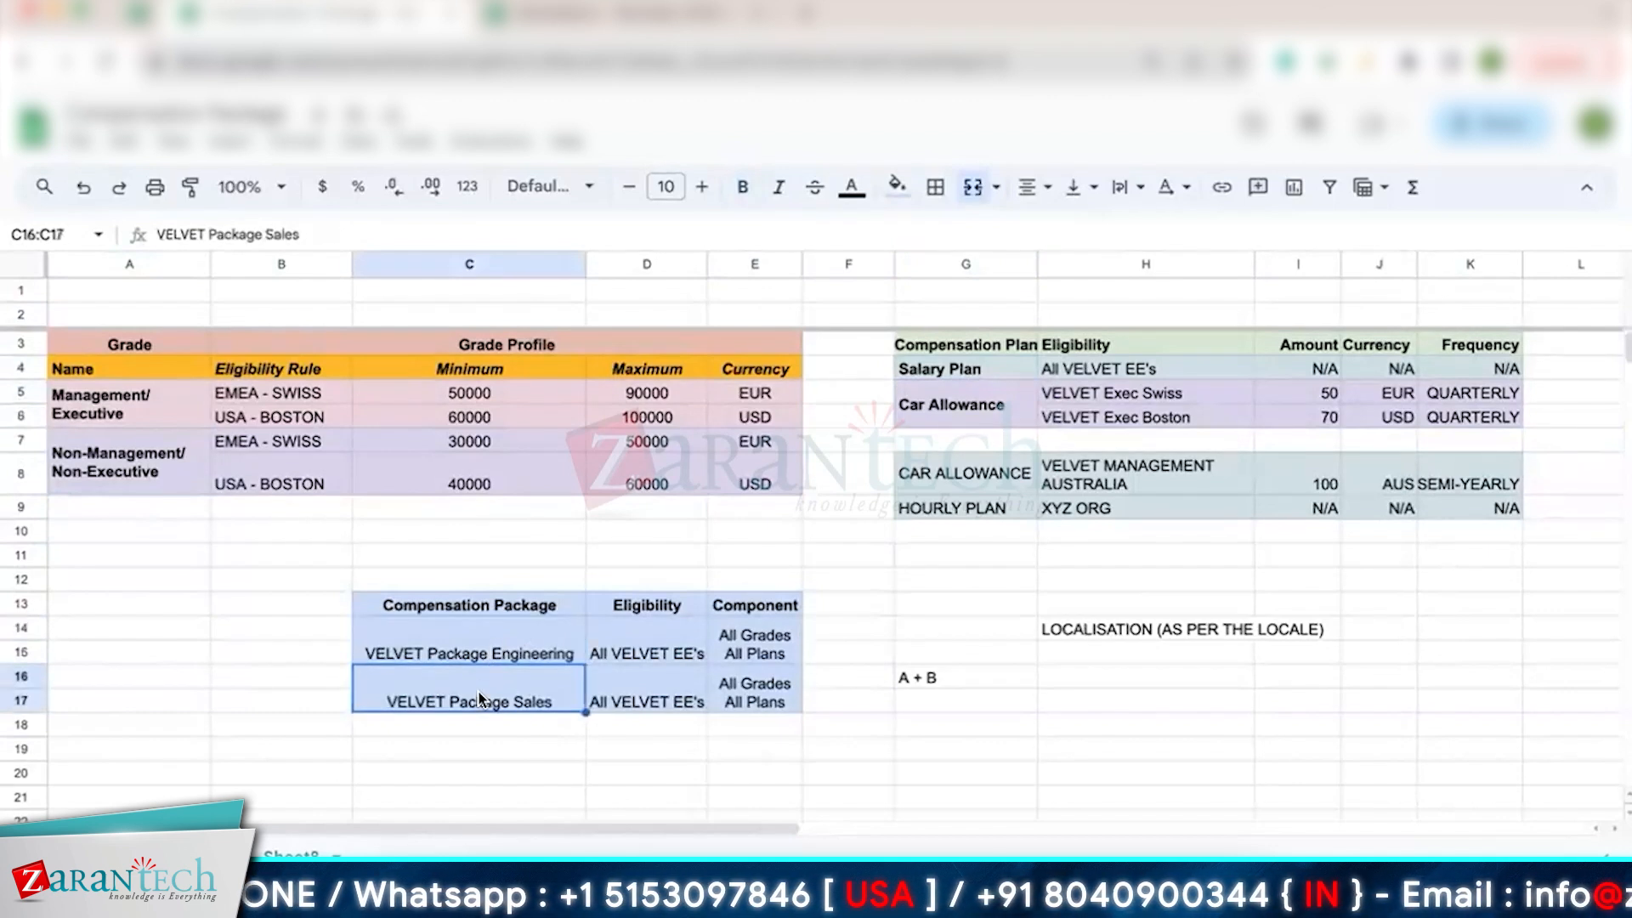
click(502, 640)
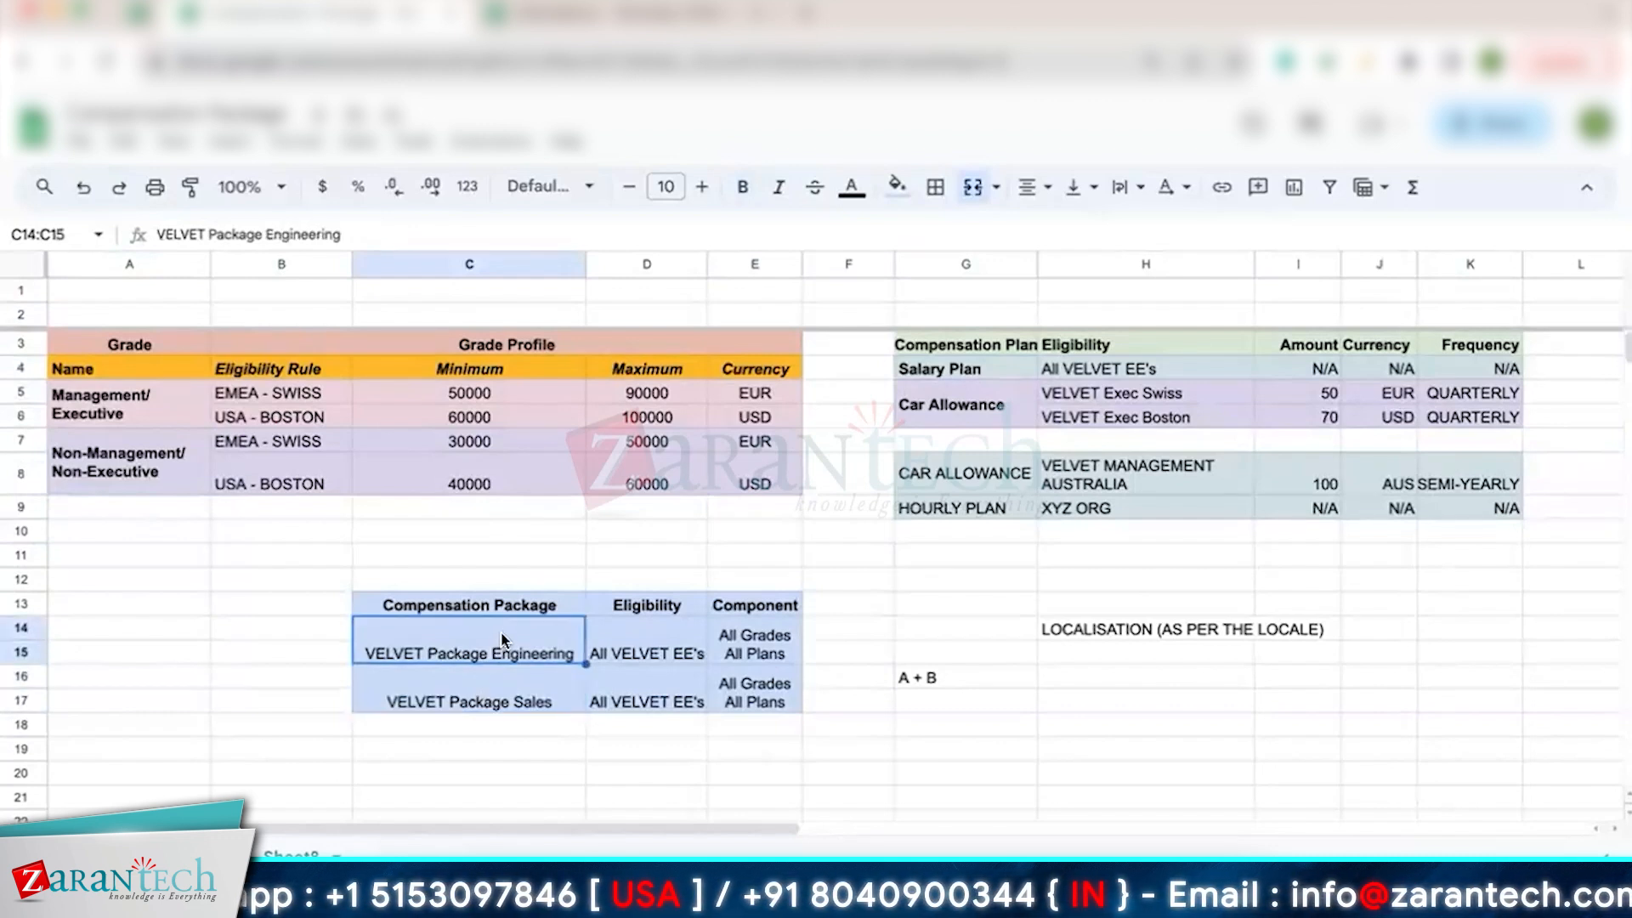
click(505, 689)
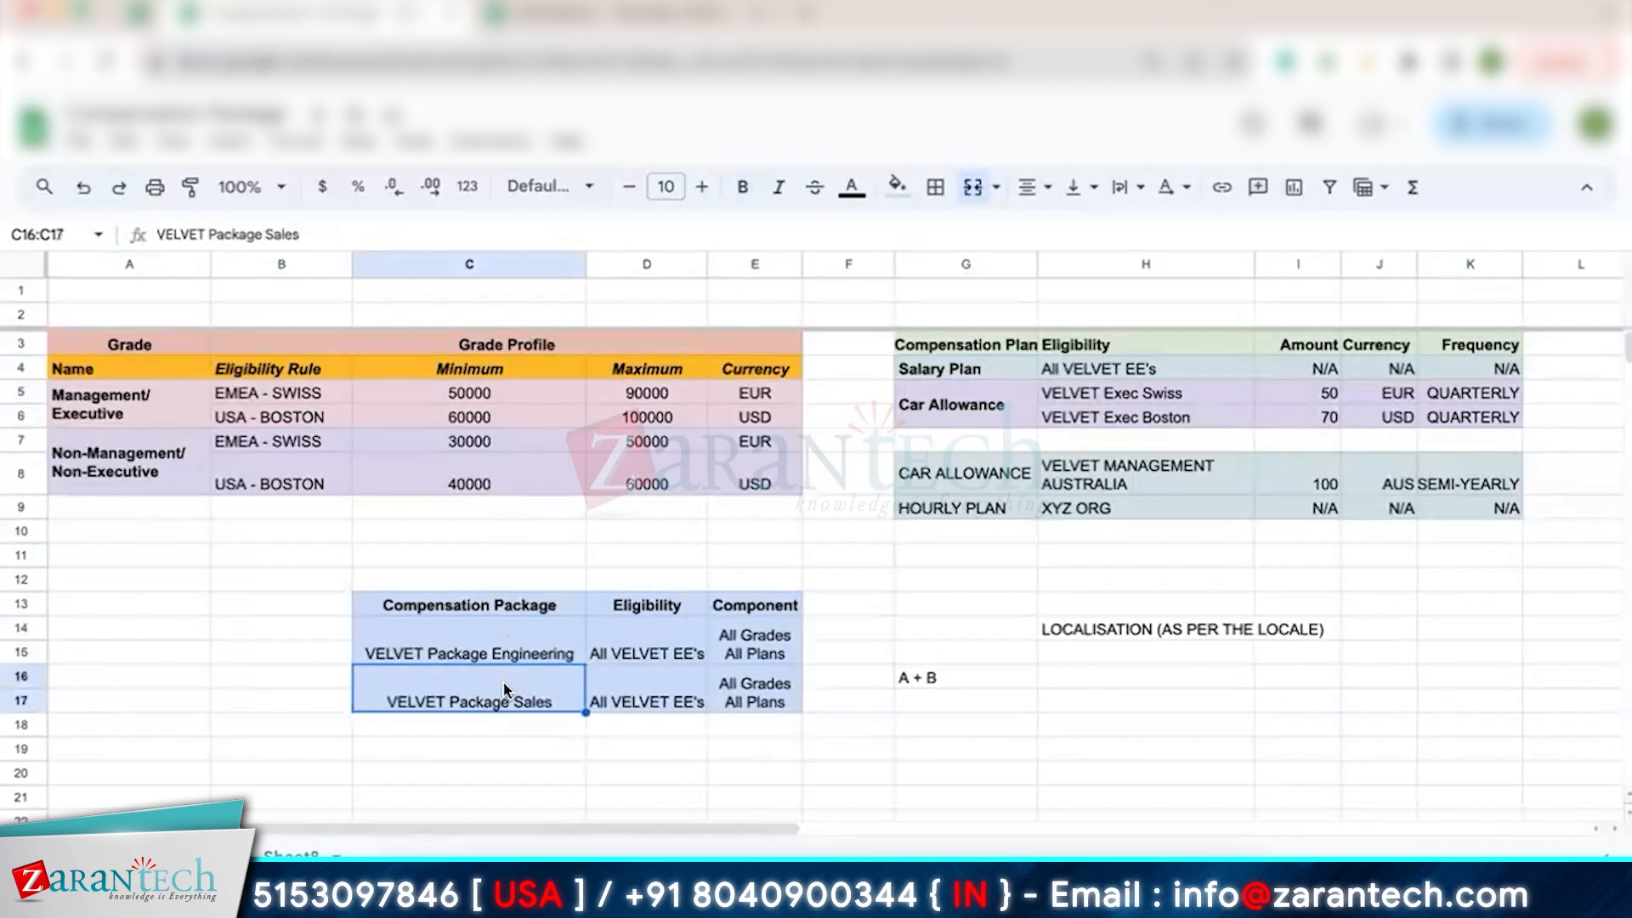
drag(153, 399, 765, 492)
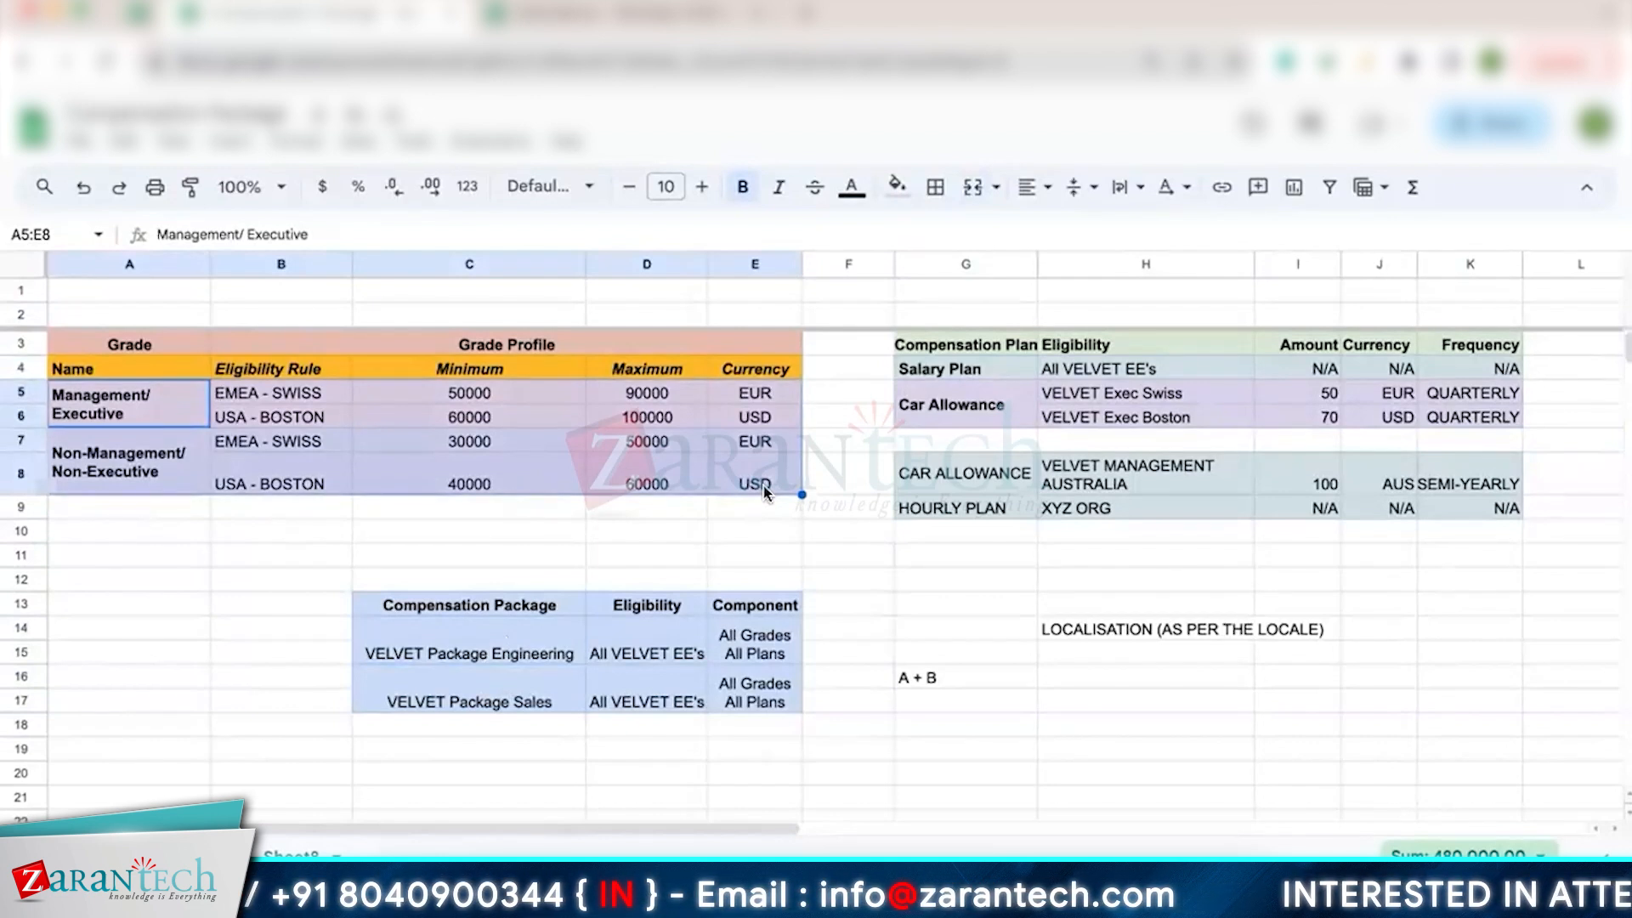
click(169, 451)
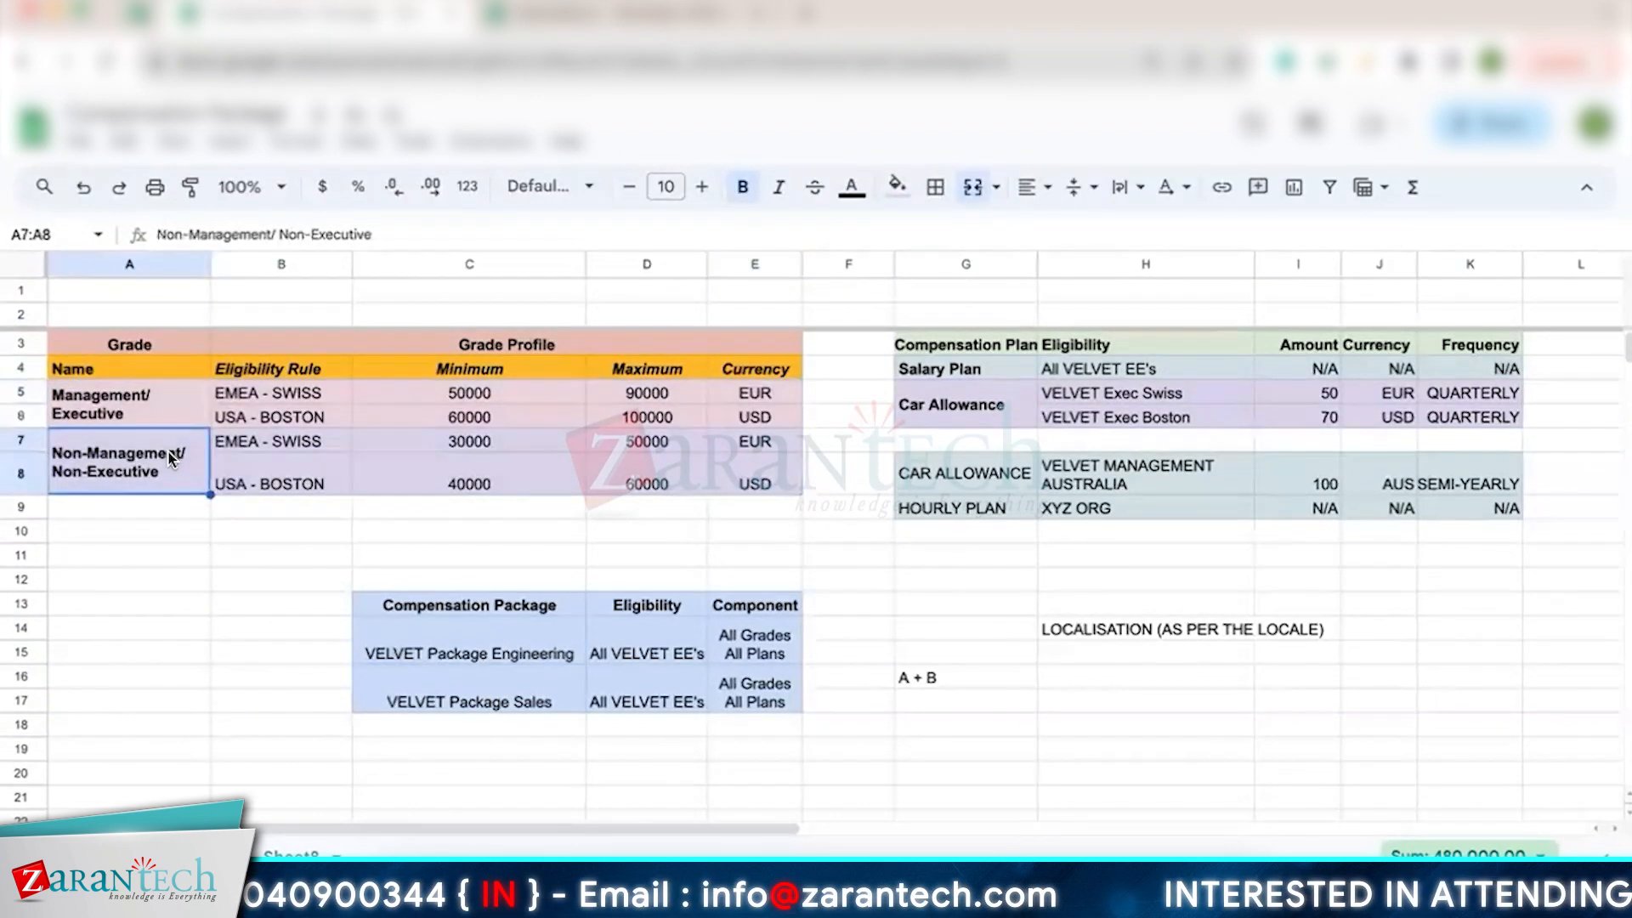
click(174, 422)
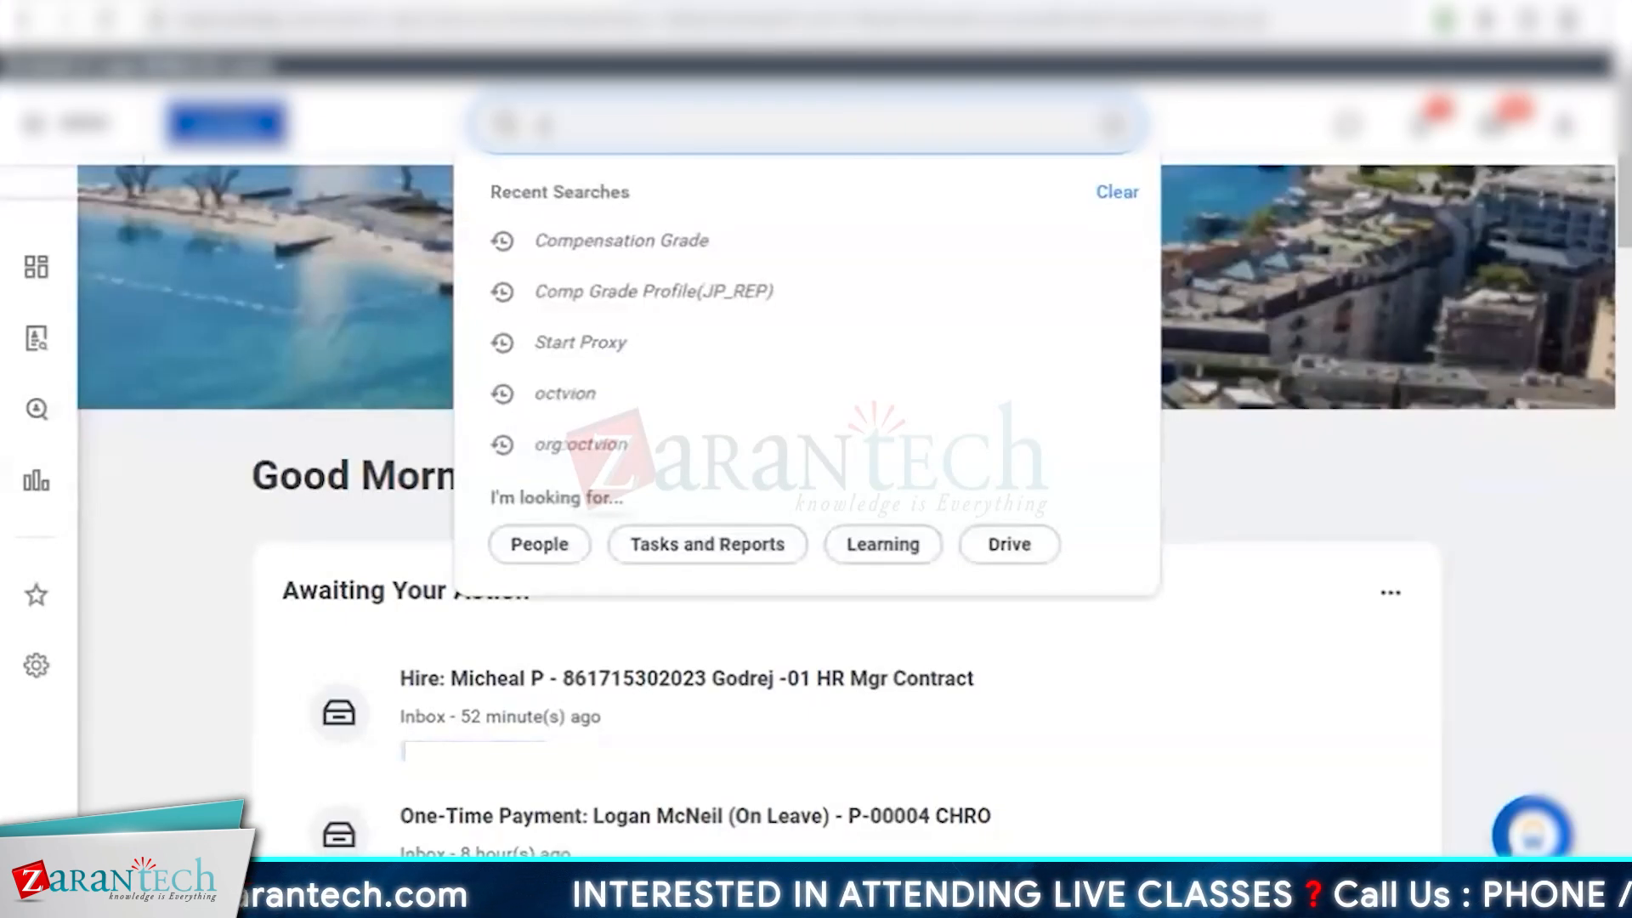
Switch to Workday, search for "create comp grade" and open the Create Compensation Grade task
text(create comp grade)
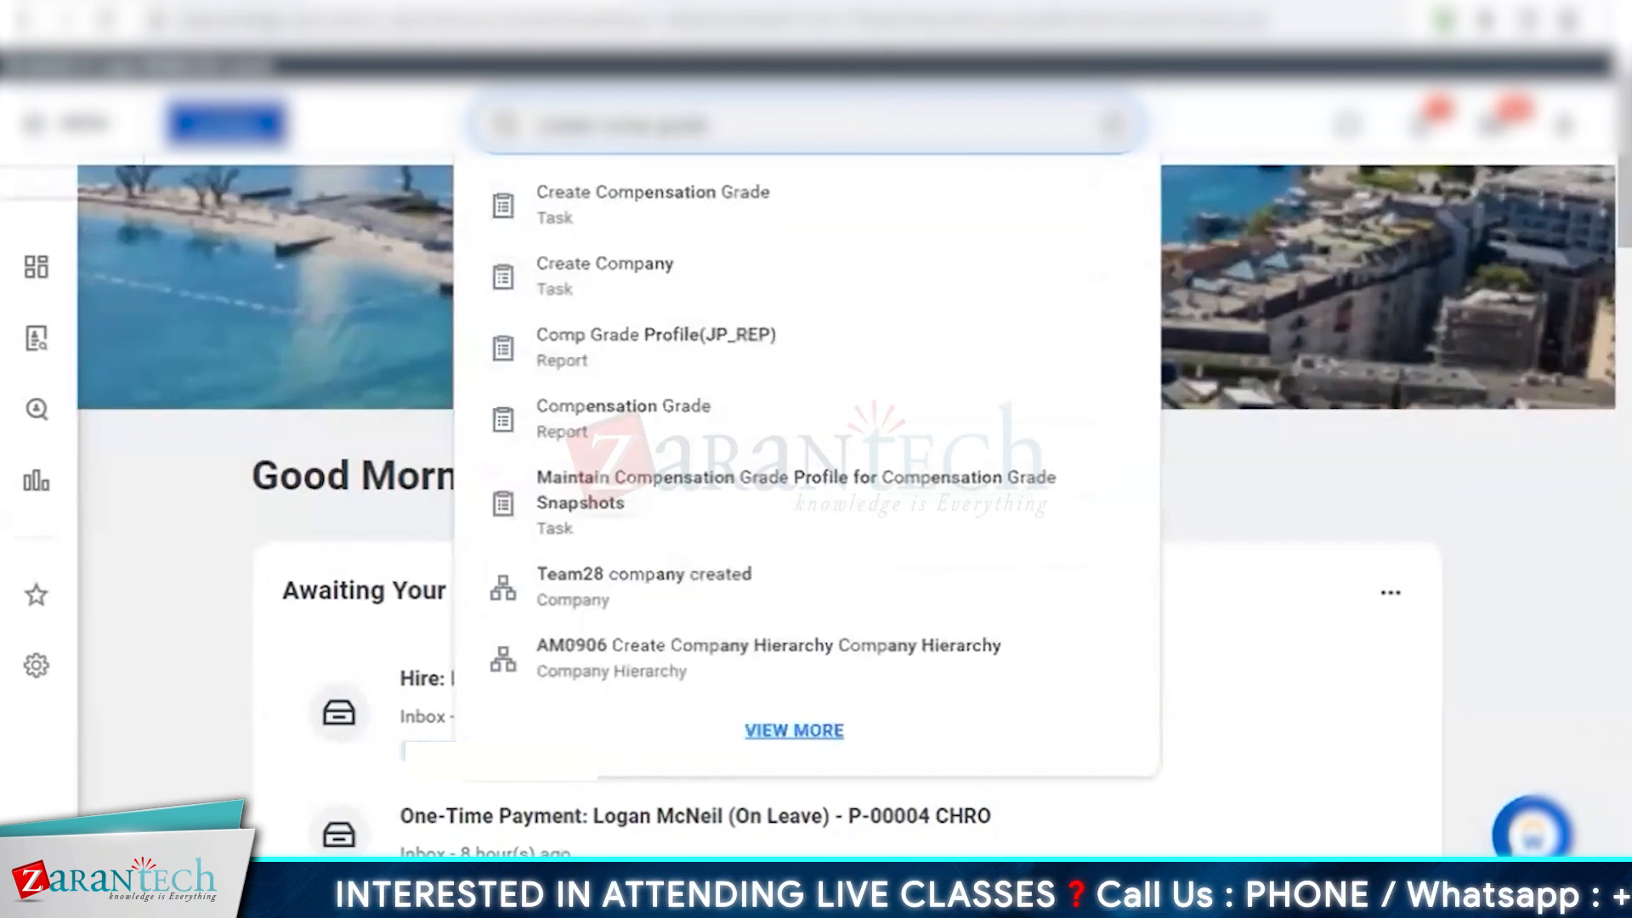
drag(600, 125, 709, 125)
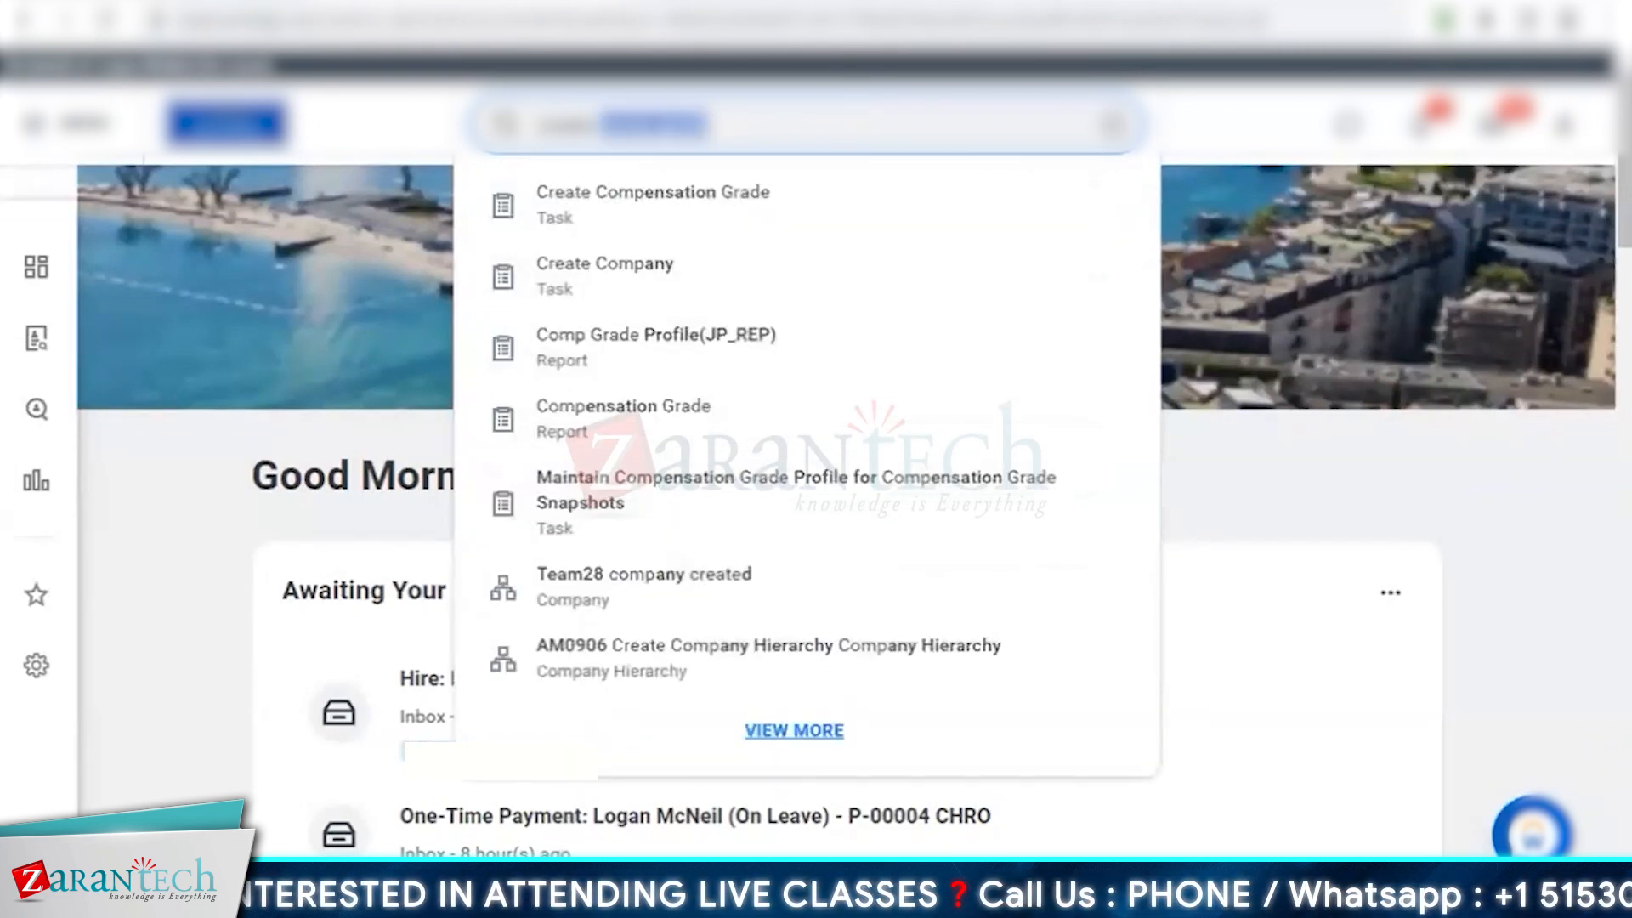
drag(600, 125, 537, 126)
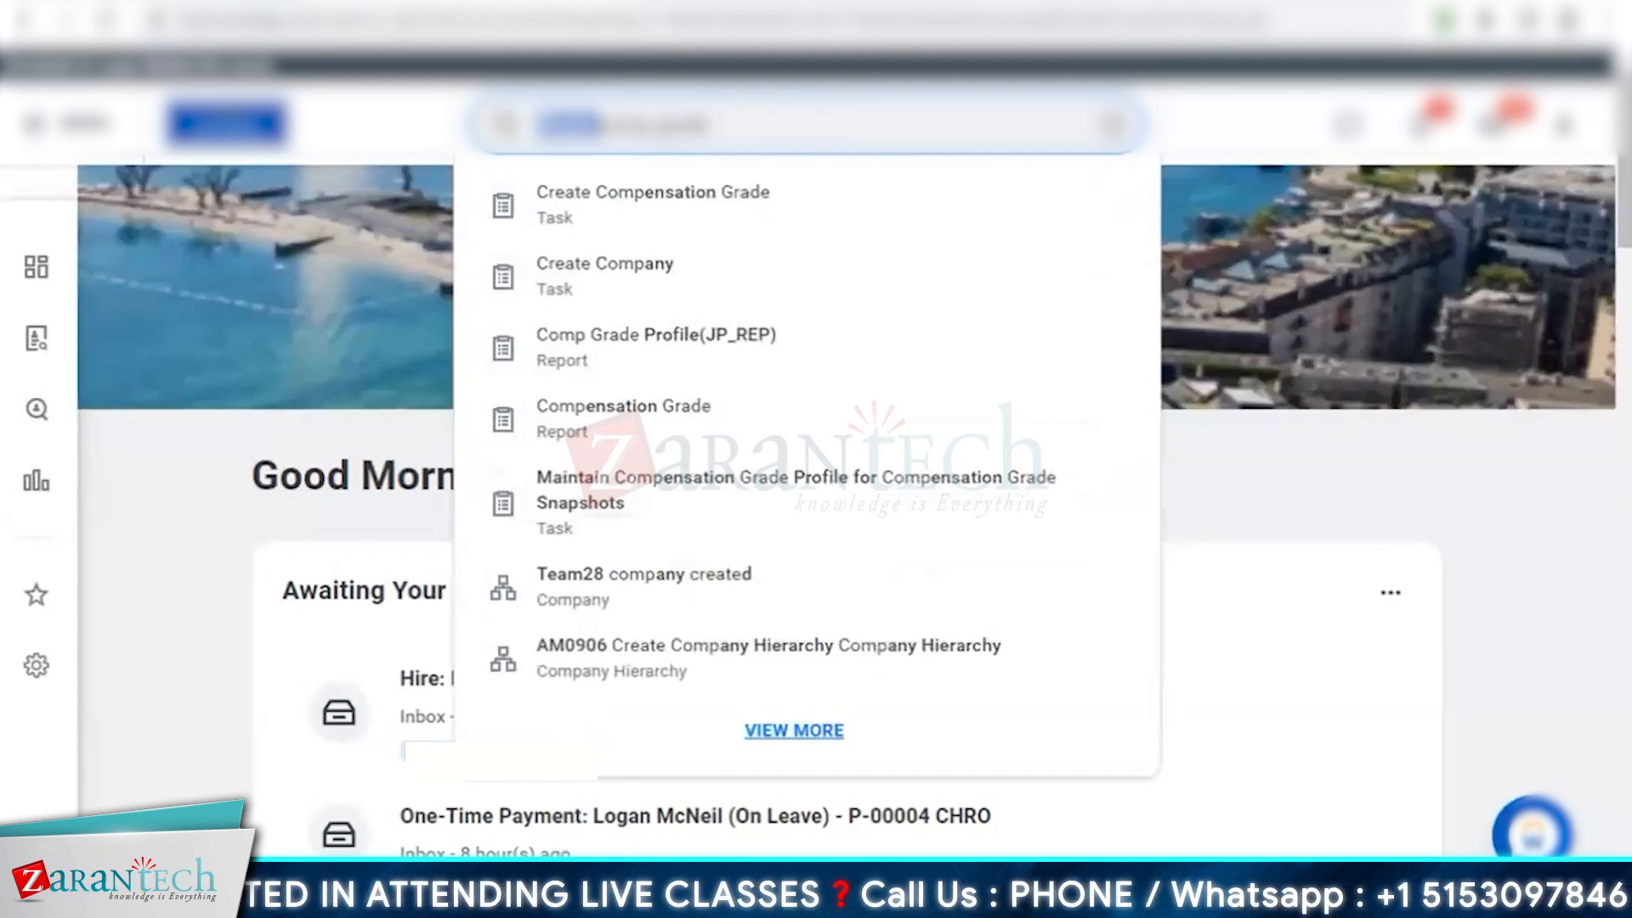
click(627, 190)
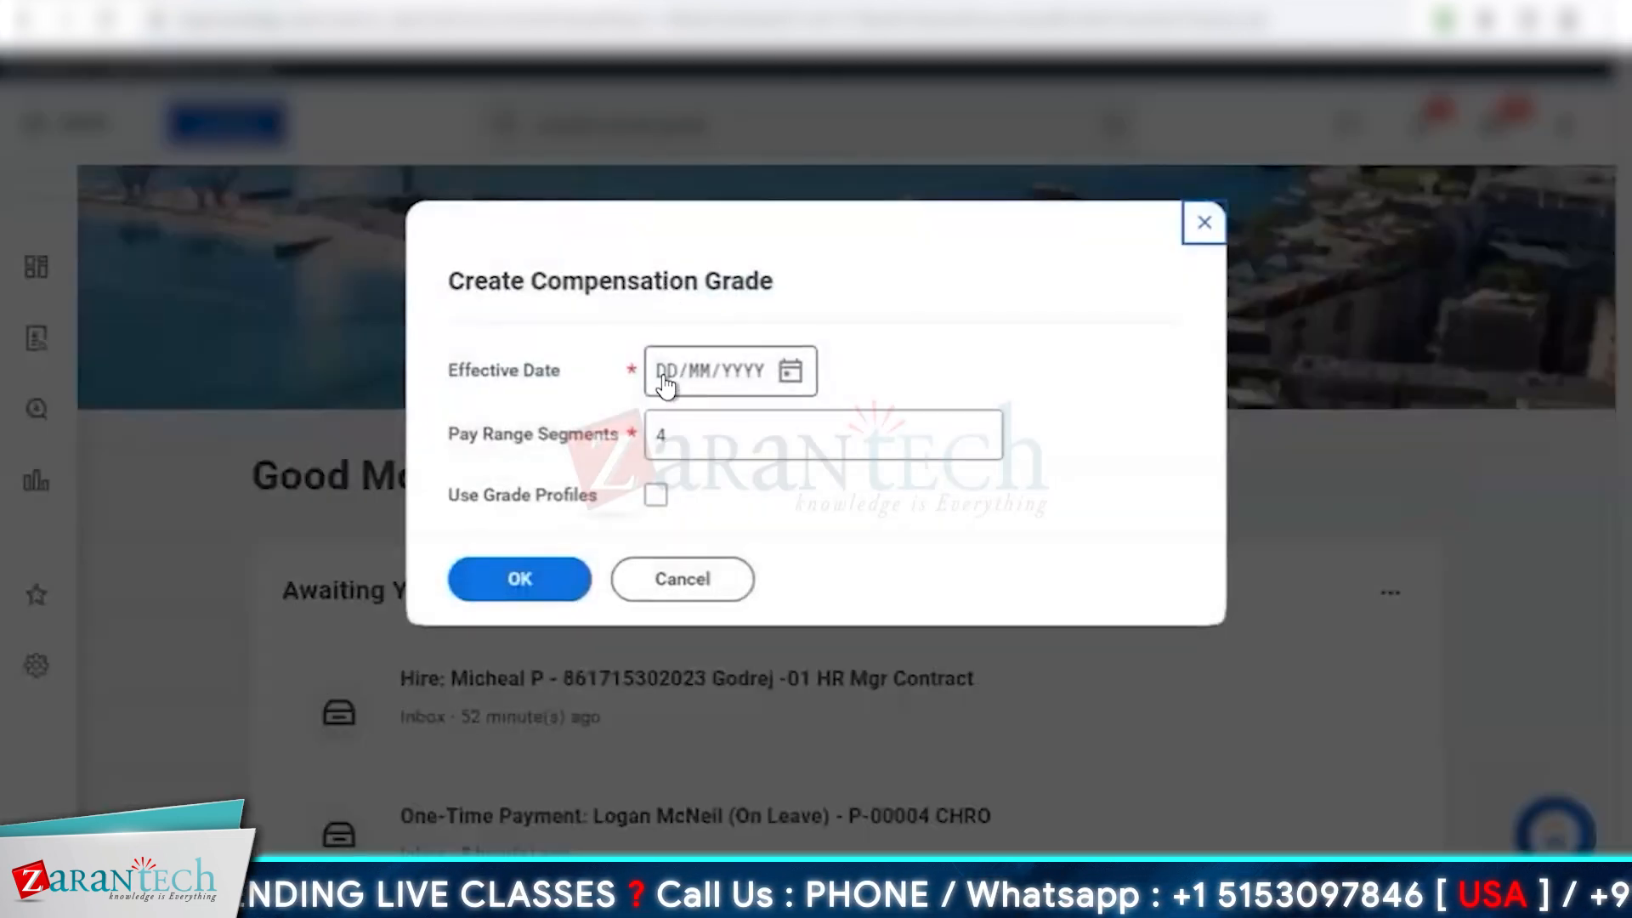
click(666, 384)
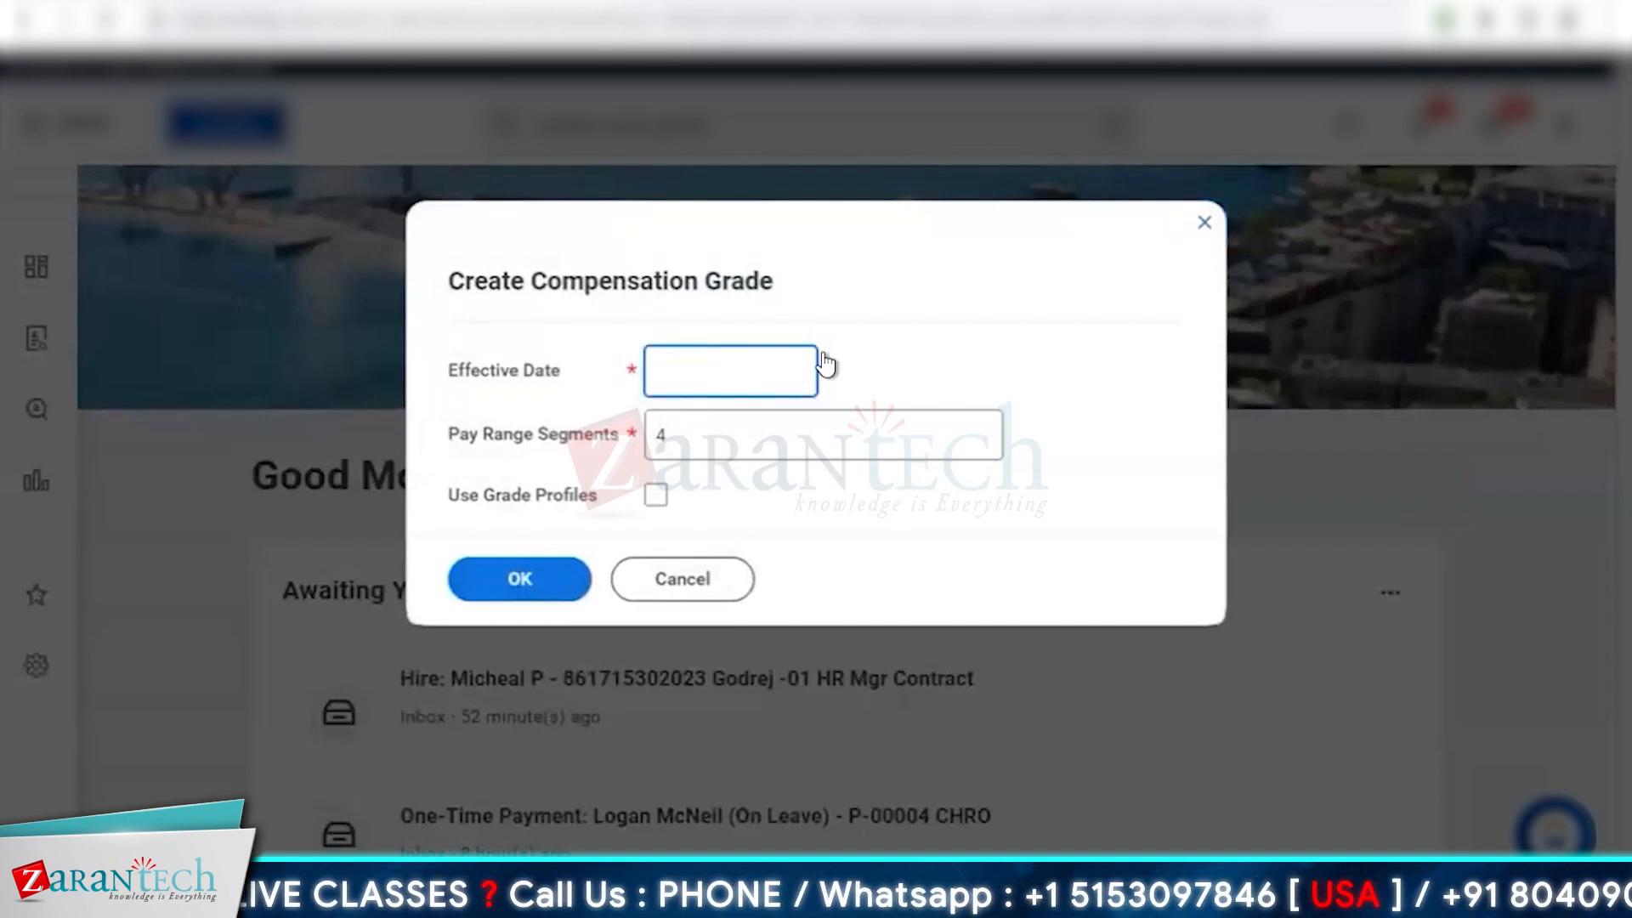
Try pay range segment values of 5 and 6 for the new compensation grade
drag(448, 435, 618, 444)
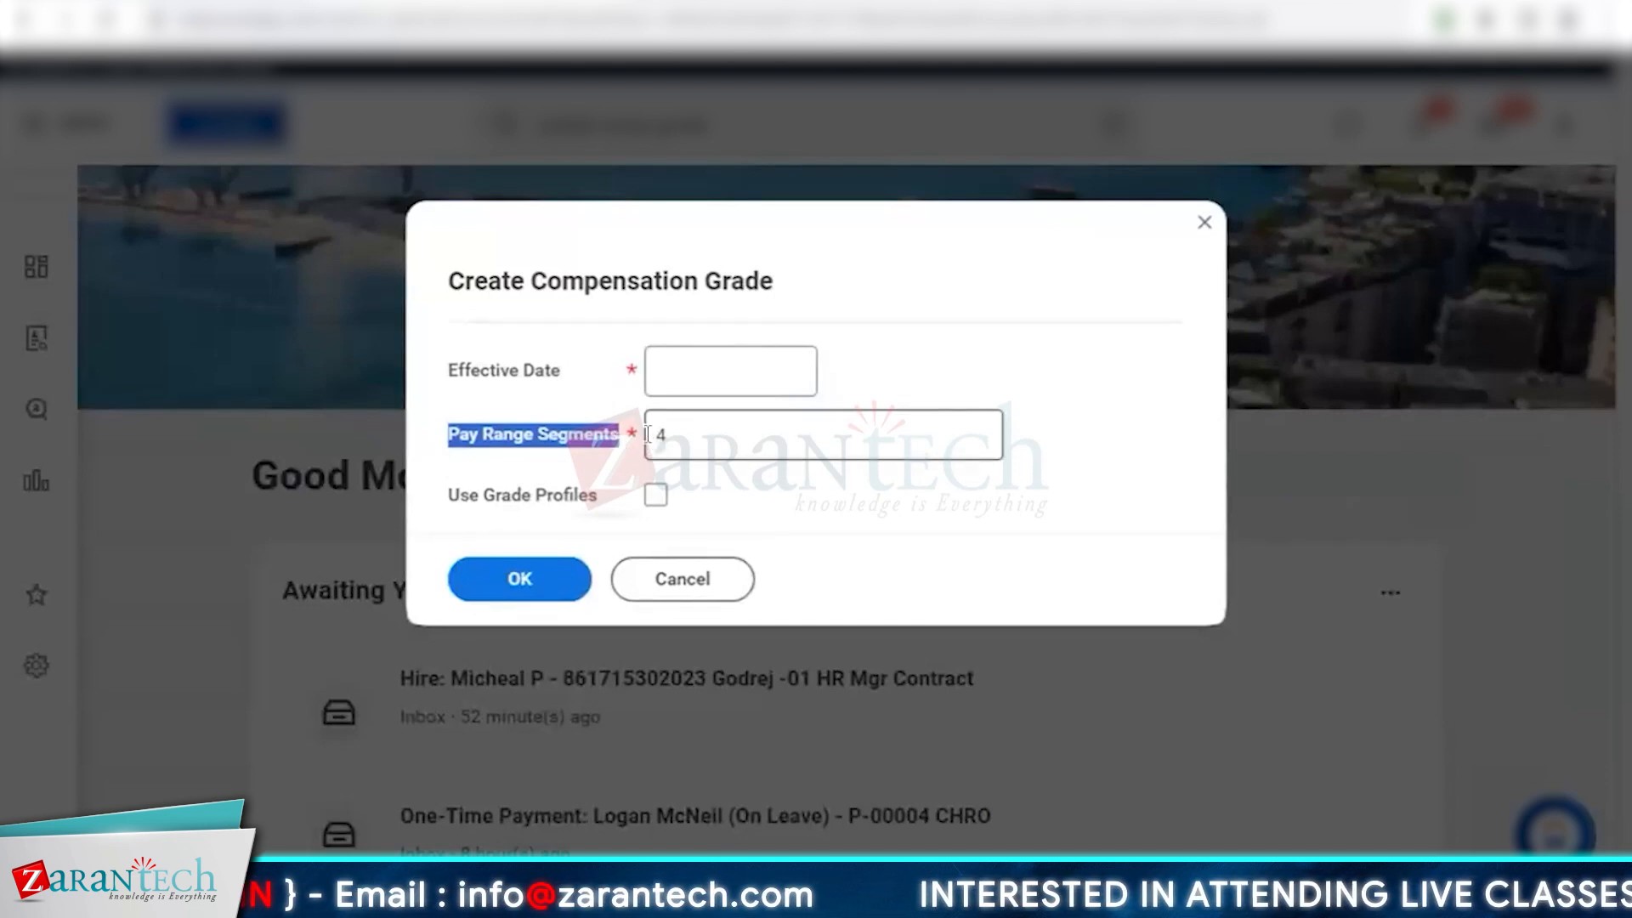
double_click(712, 438)
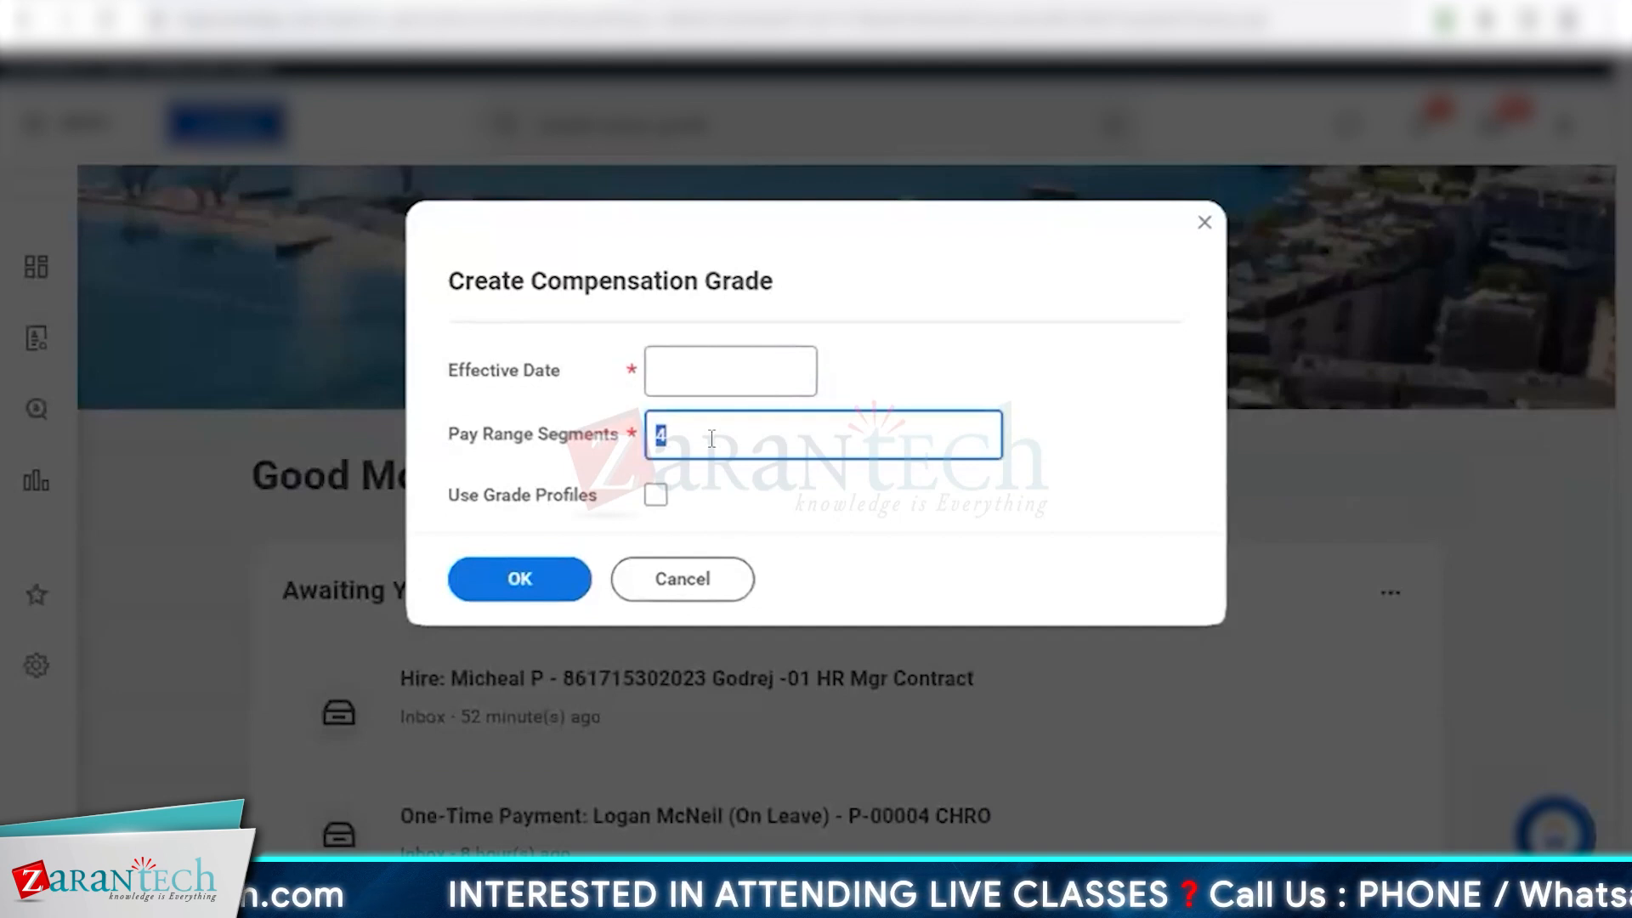
text(5)
click(830, 510)
double_click(732, 432)
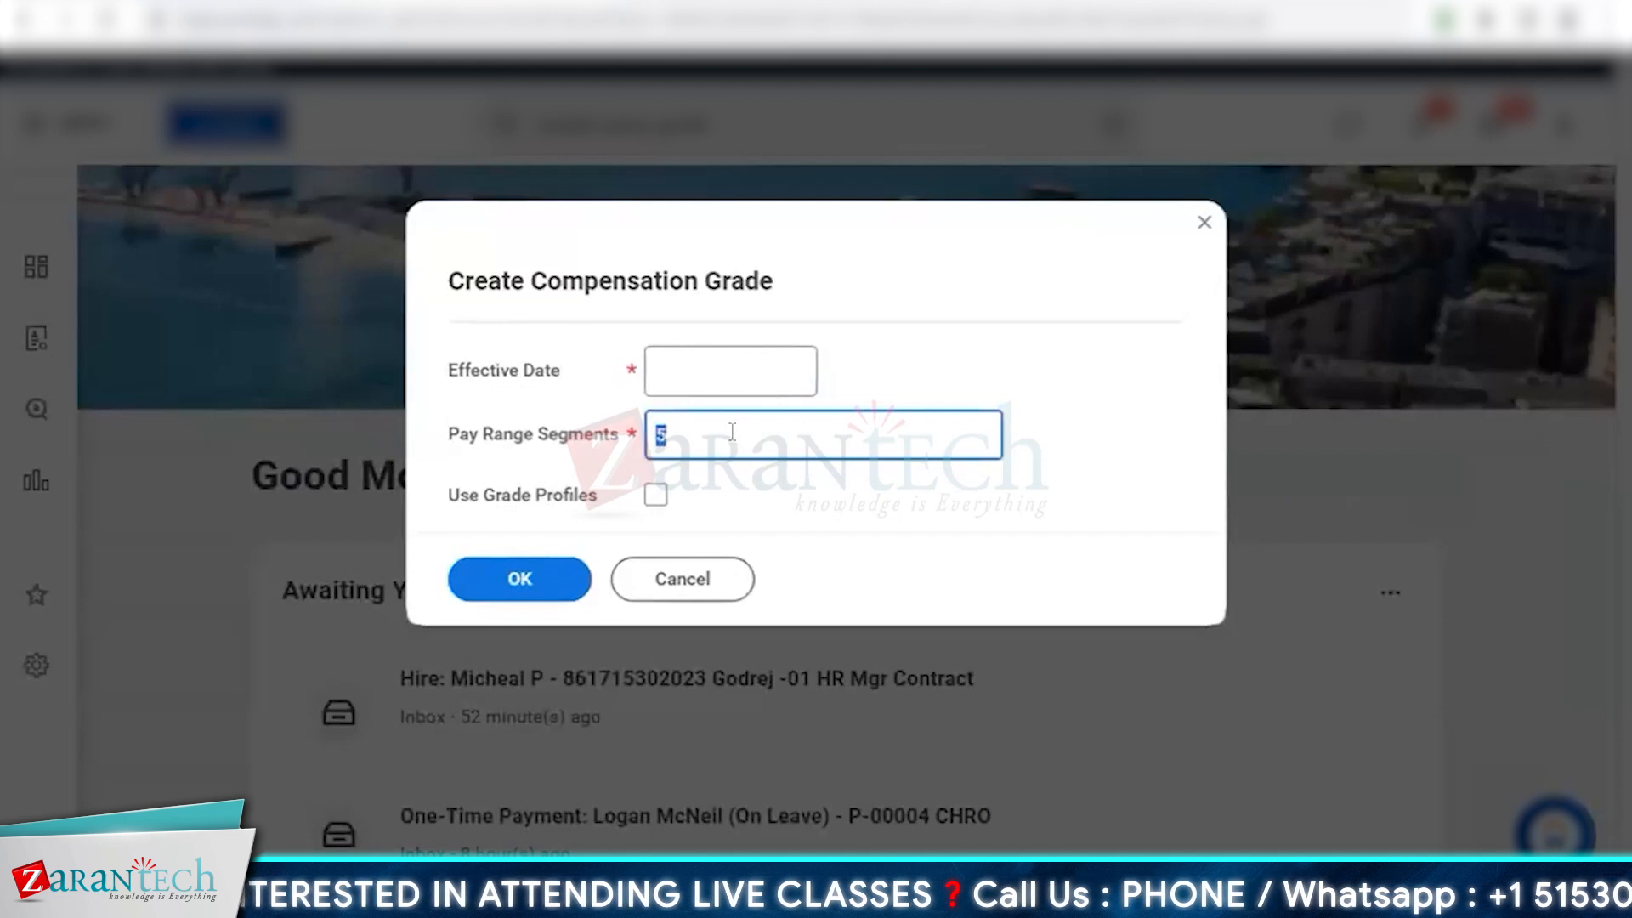
text(6)
click(1008, 530)
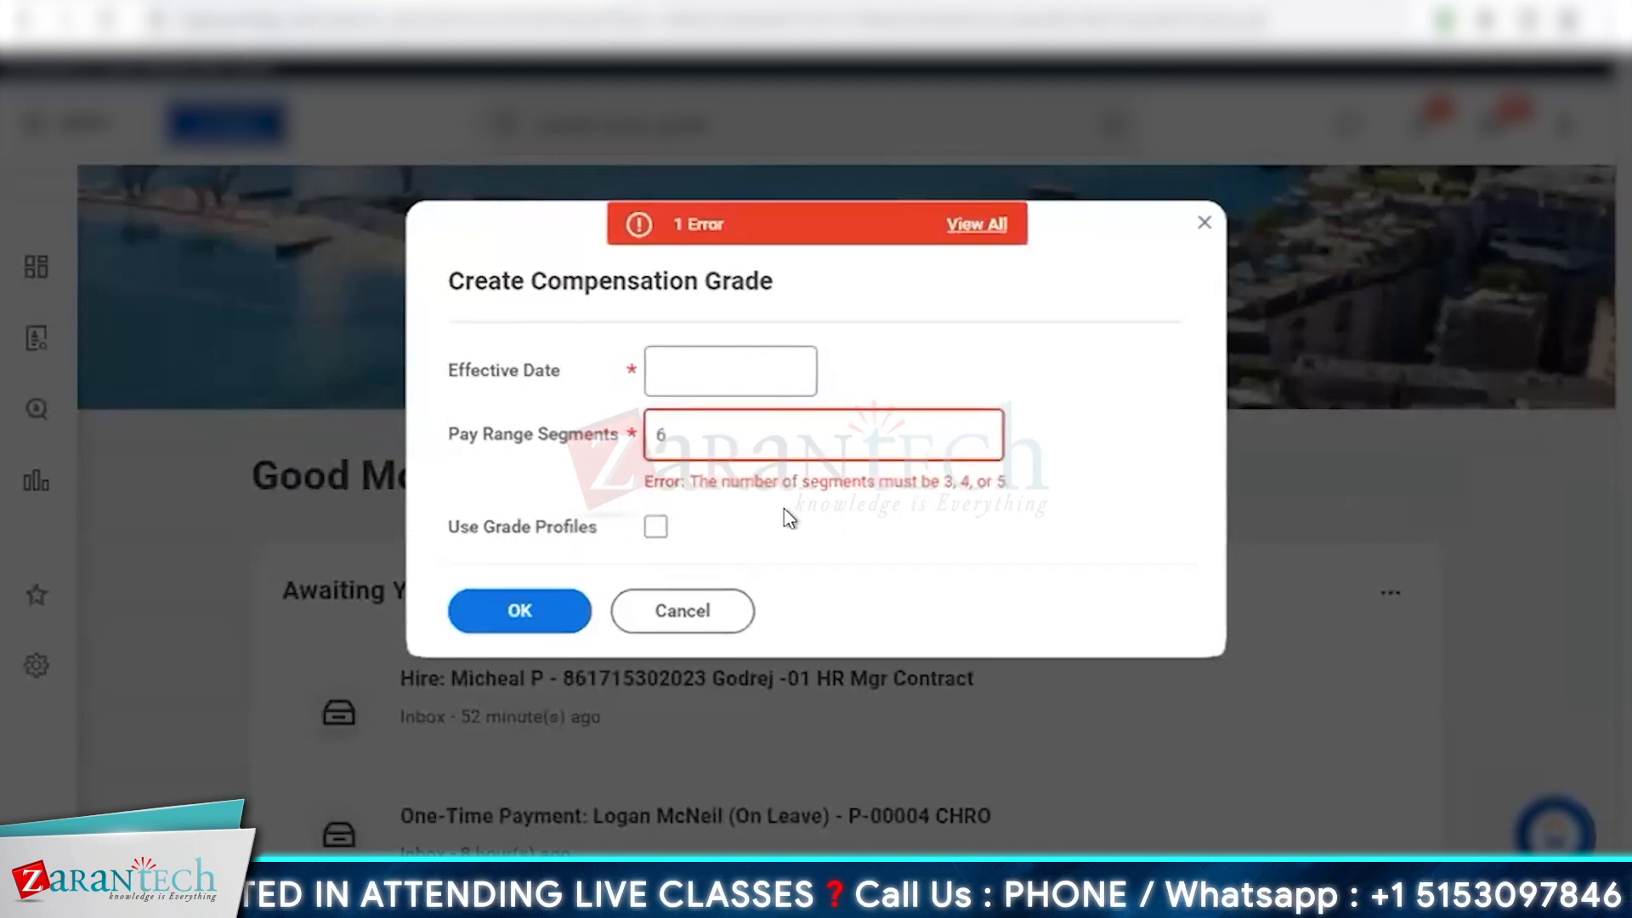
drag(697, 481, 1014, 497)
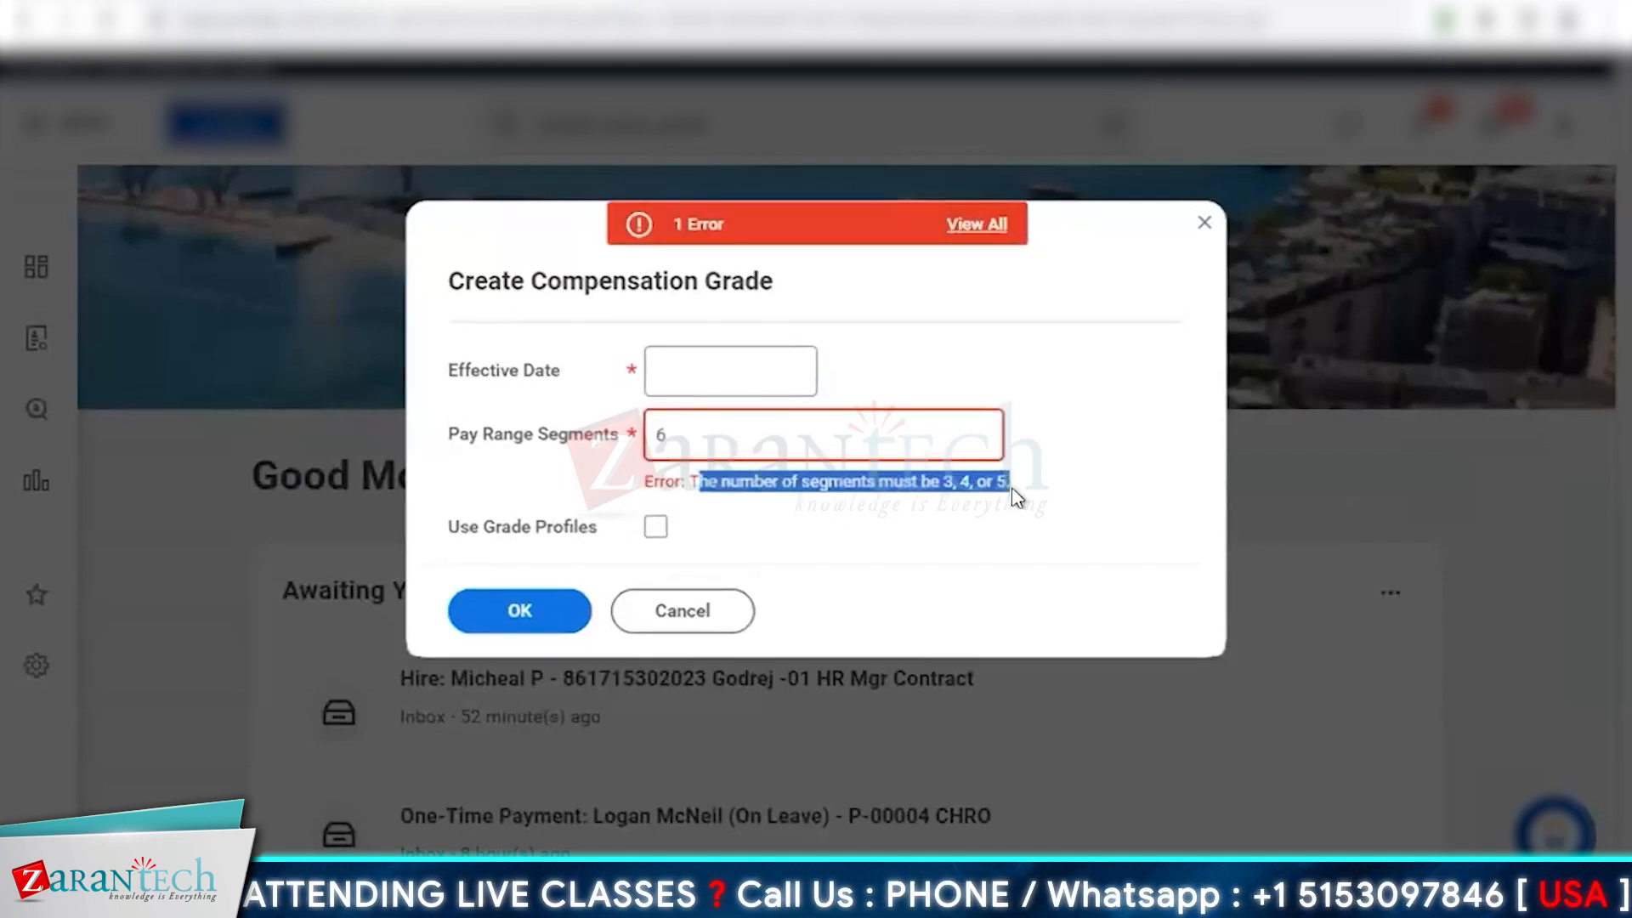
Set the number of pay range segments for the compensation grade to 4
double_click(875, 436)
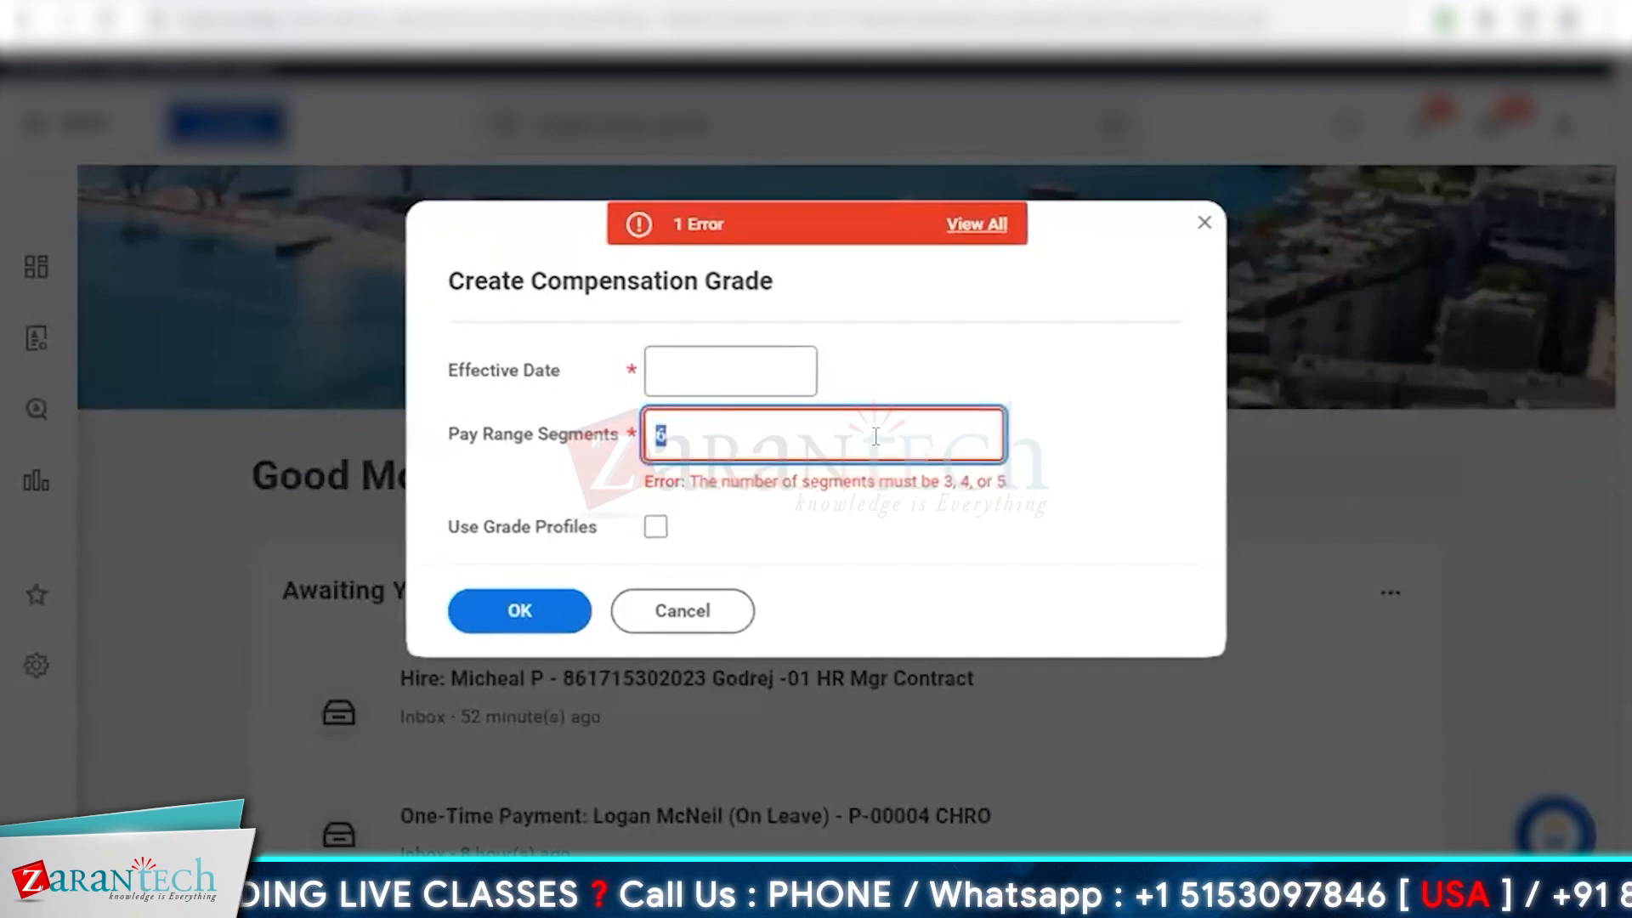
text(4)
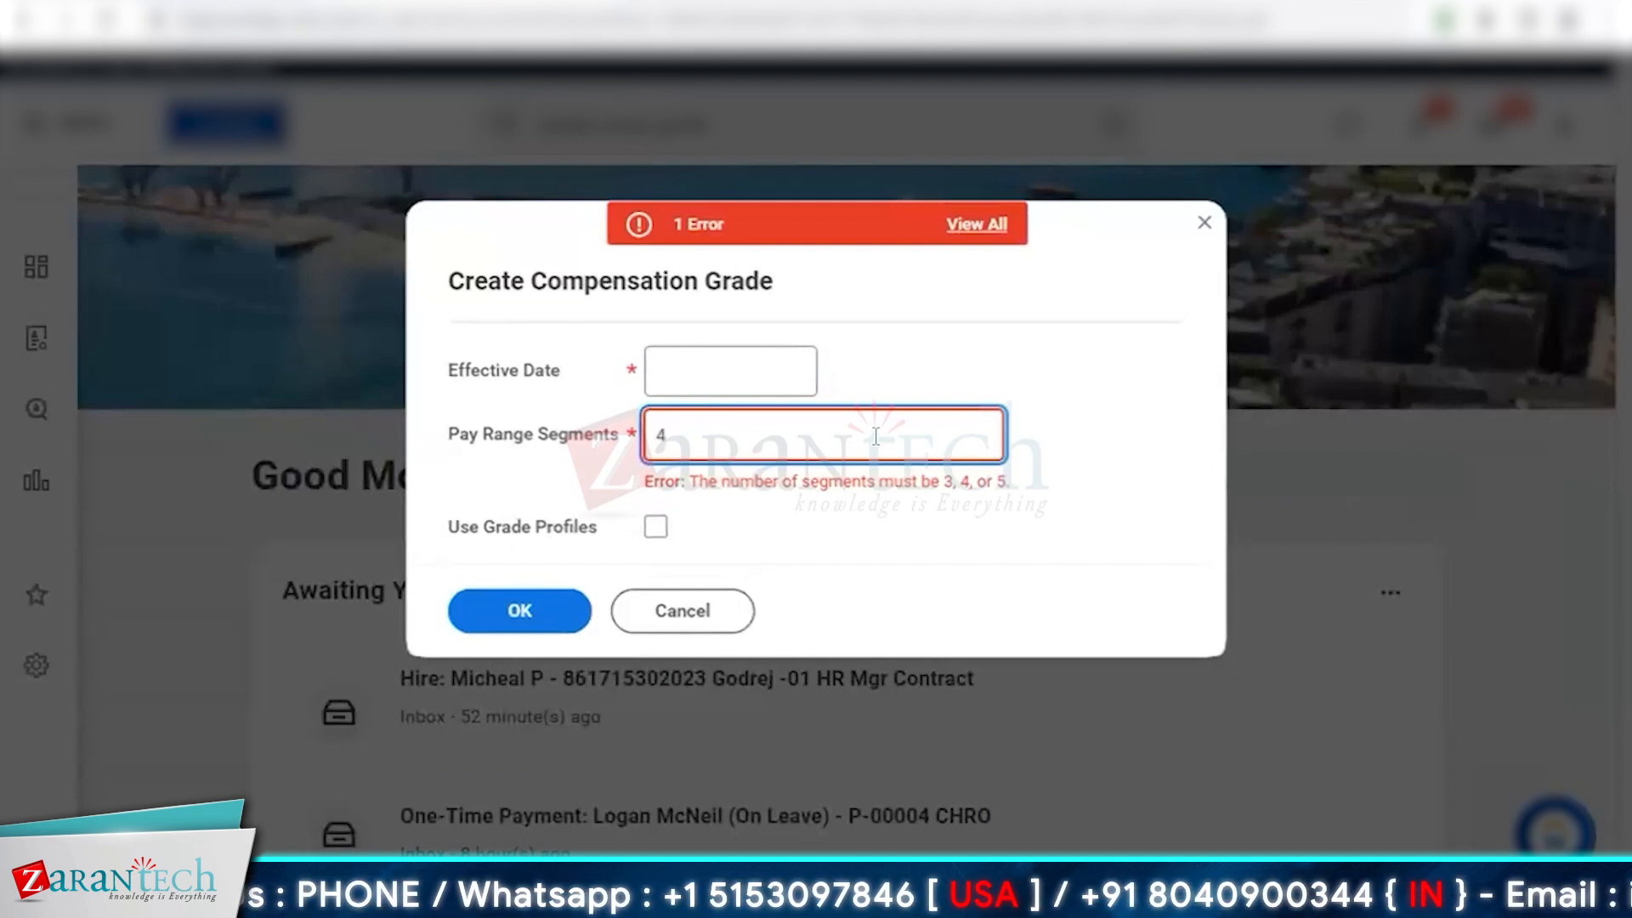
click(522, 524)
Enable Use Grade Profiles for the compensation grade and proceed to its detail form
triple_click(599, 501)
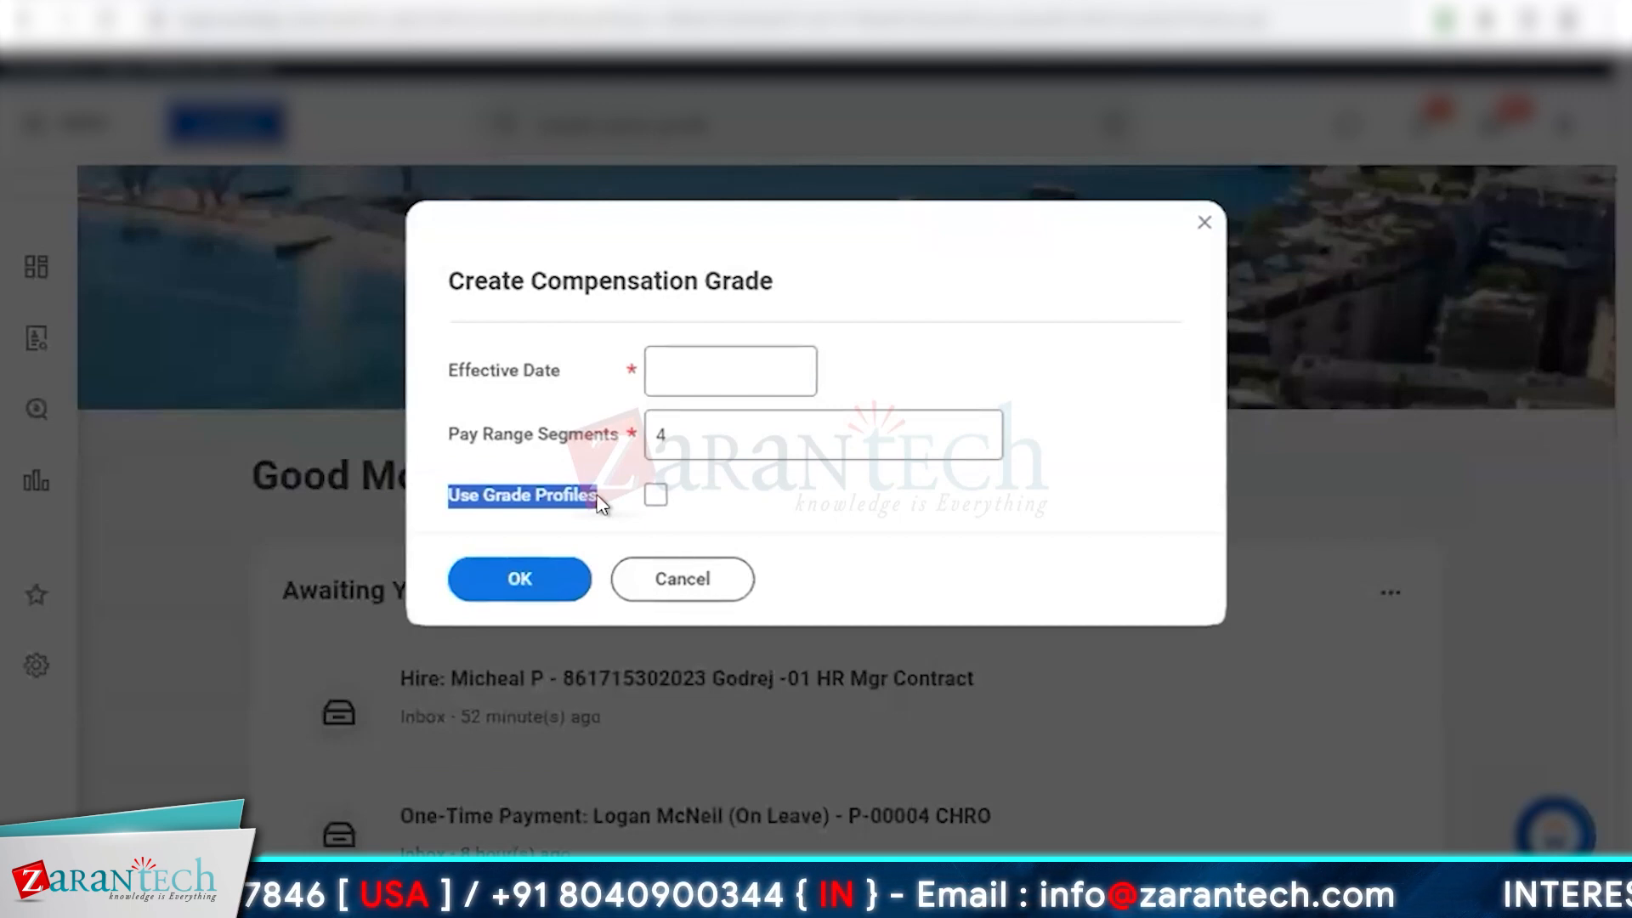
click(704, 515)
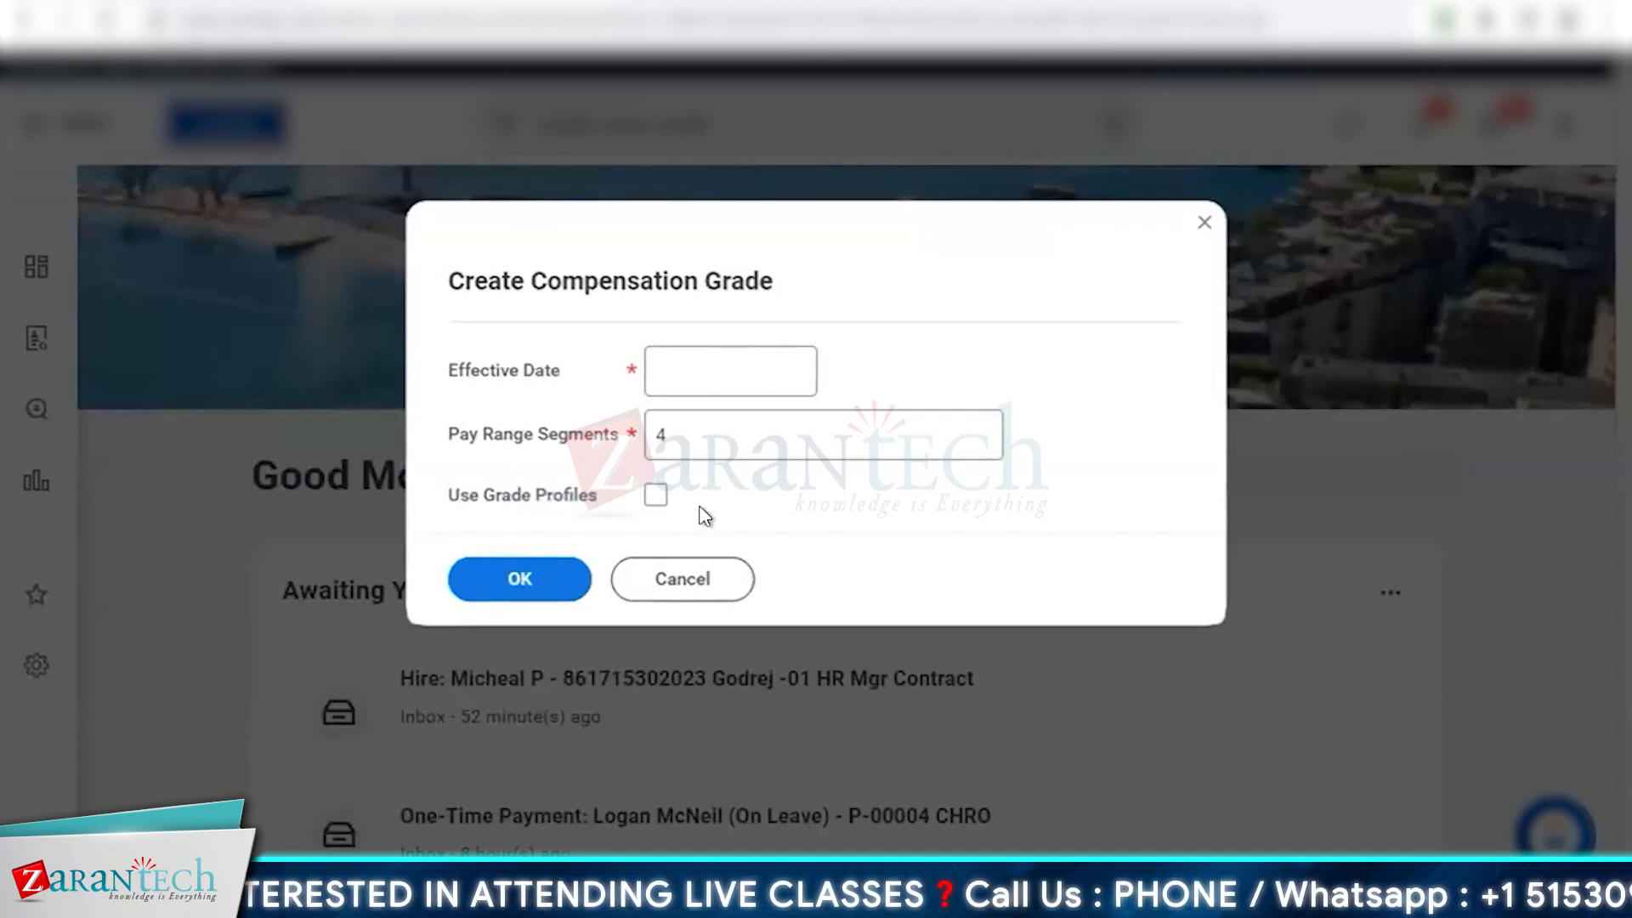
click(657, 495)
click(523, 592)
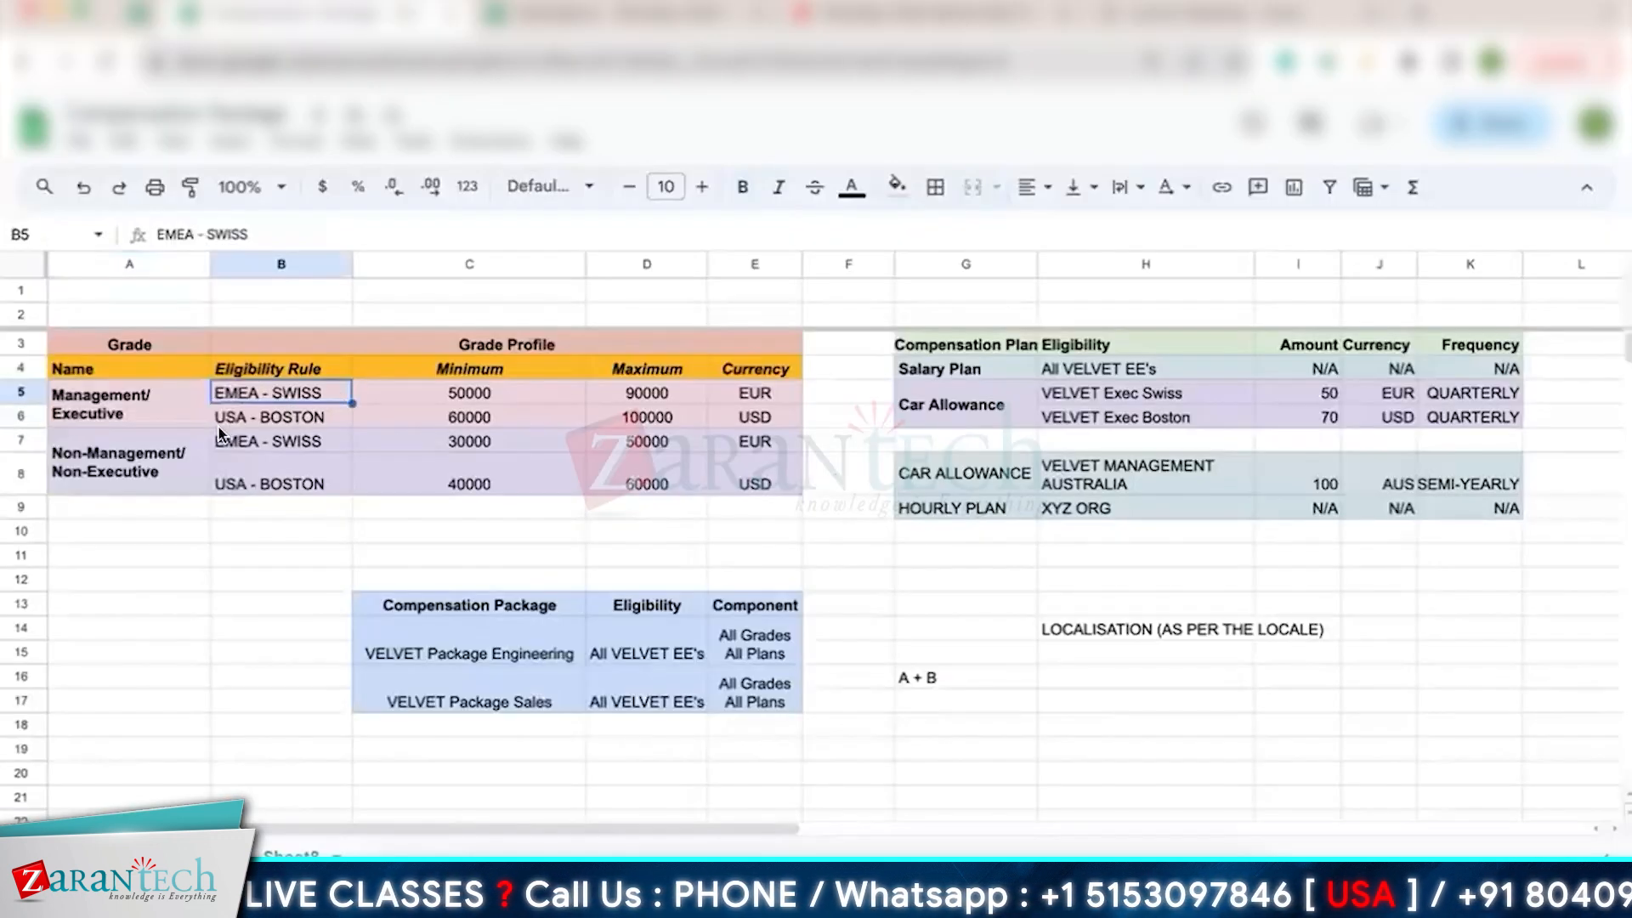
Check the Management/Executive eligibility rules in the spreadsheet, and name the new Workday grade "Velvet - Executive Grade"
click(347, 416)
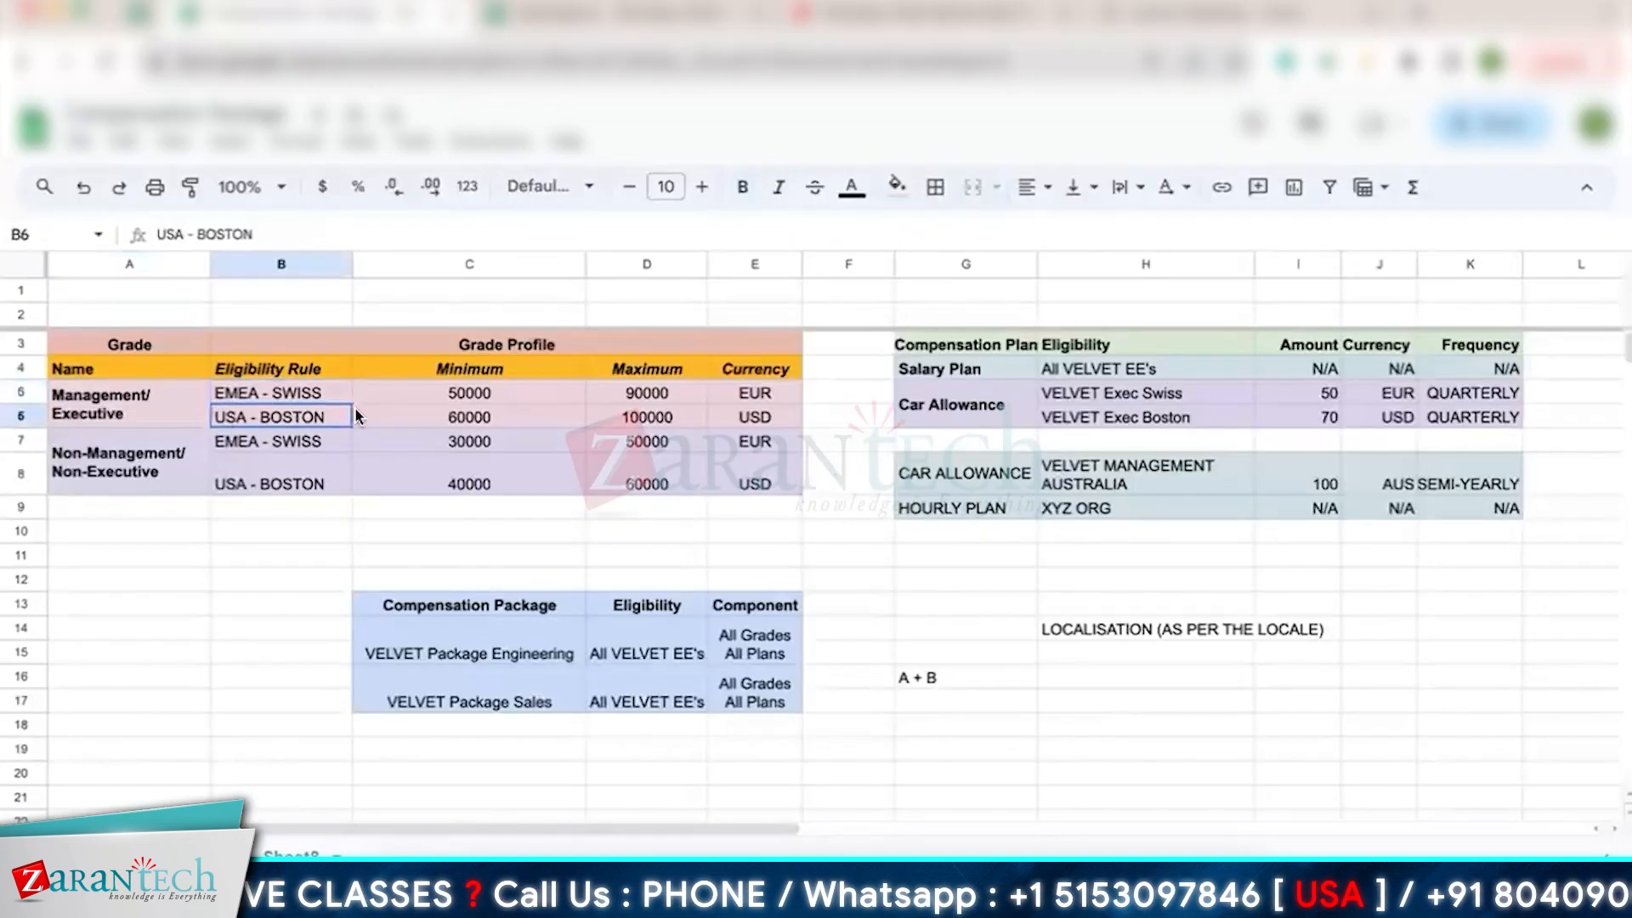
click(316, 396)
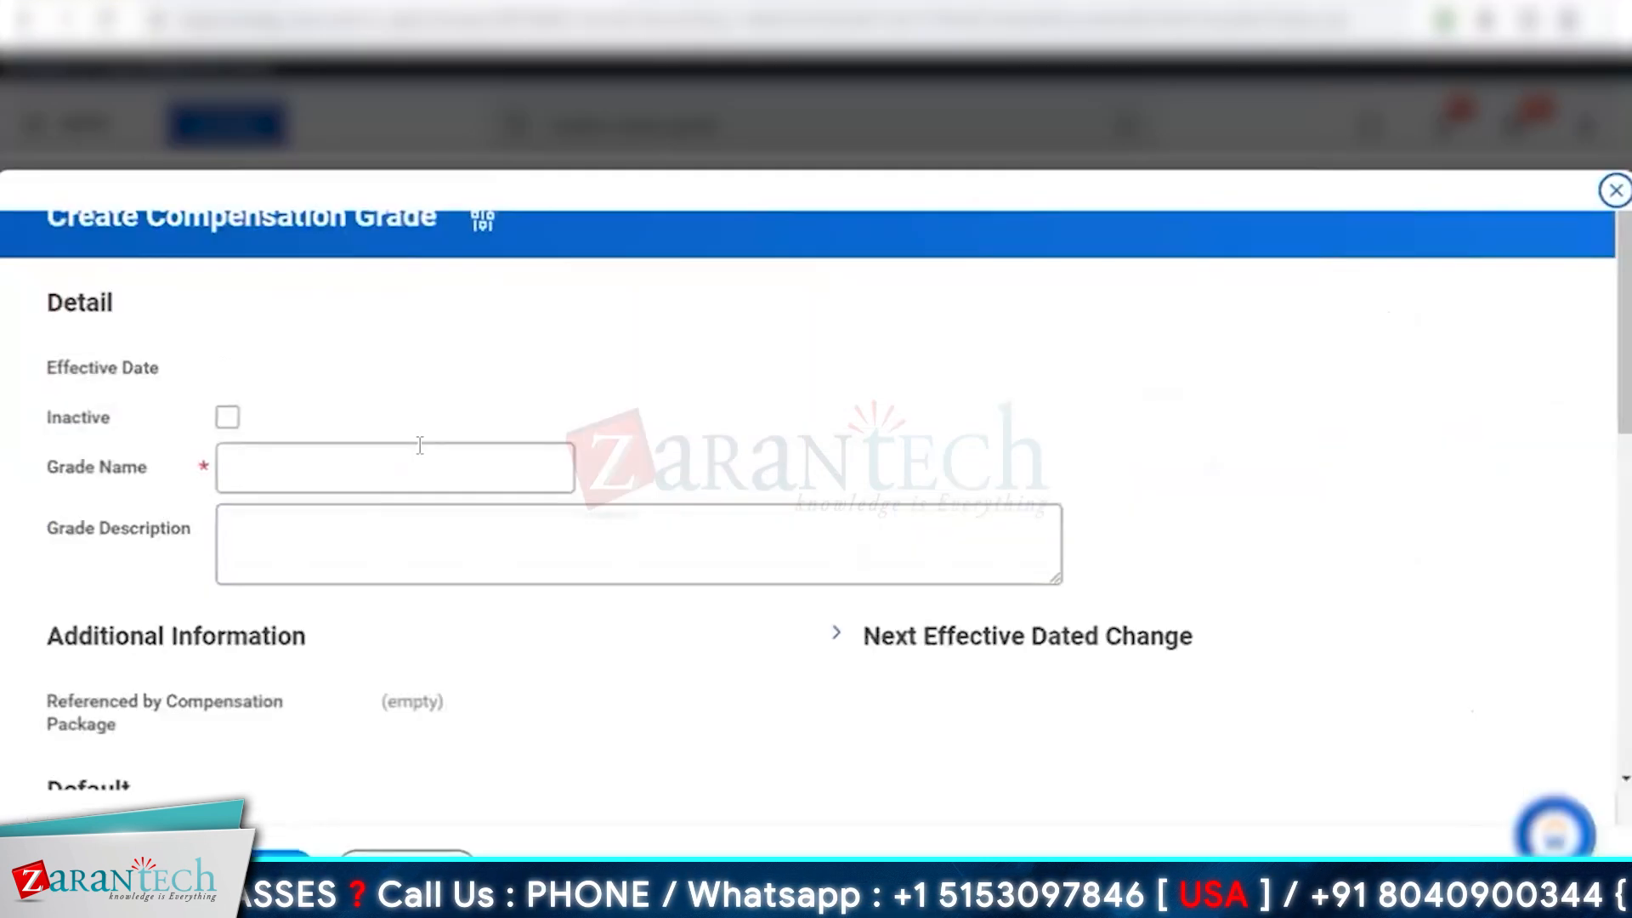
click(417, 450)
text(Velve)
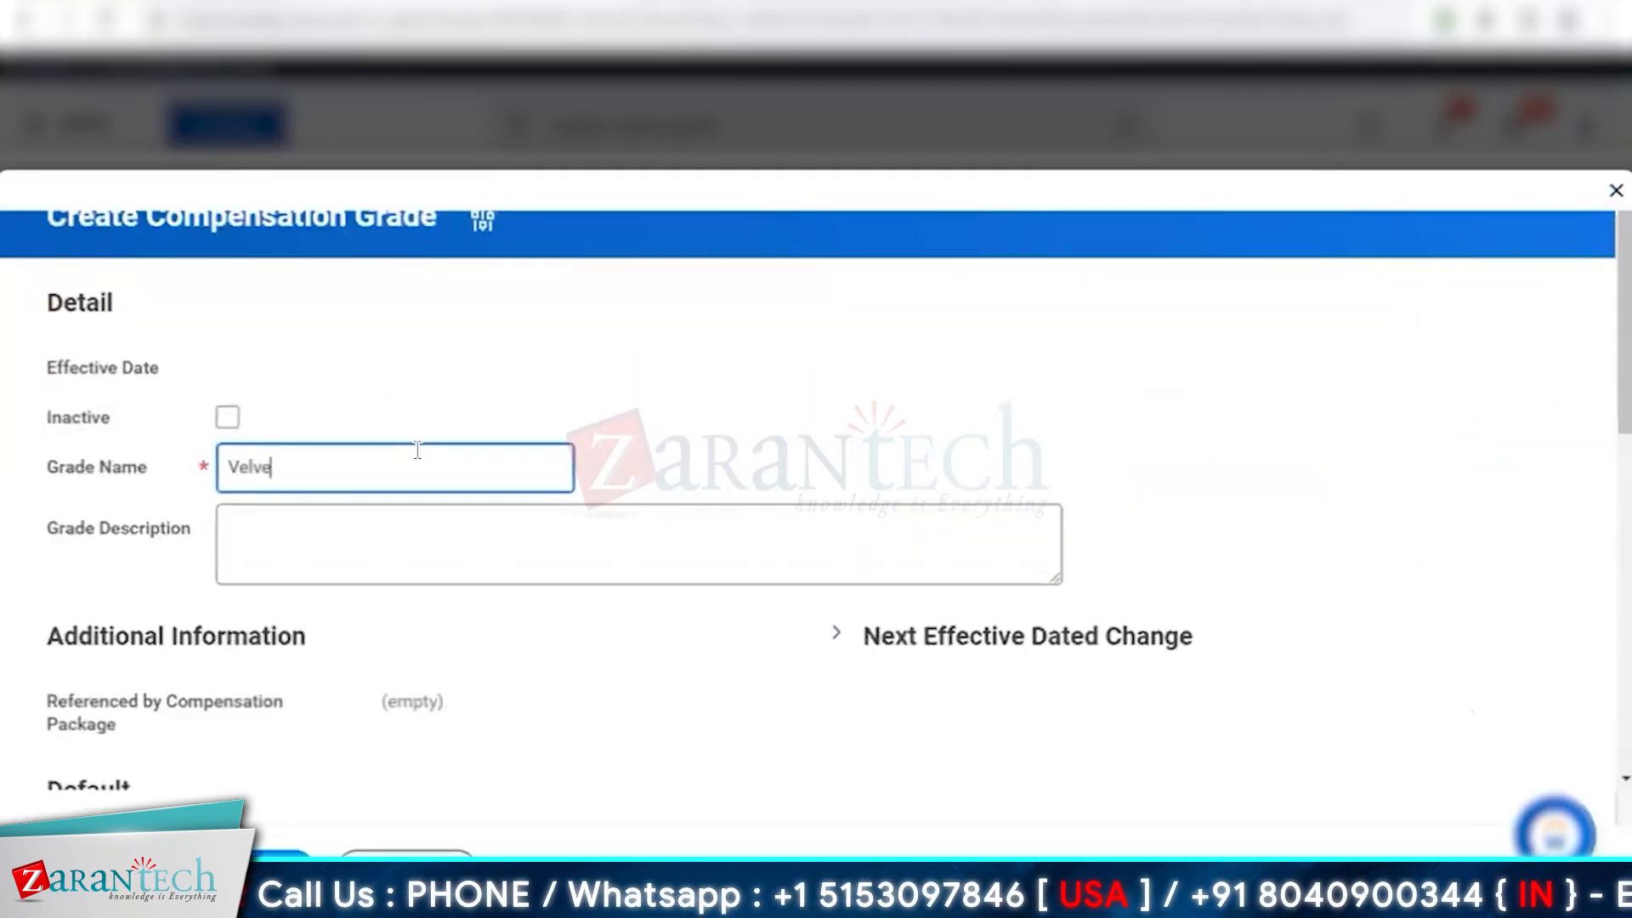
text(t - Executive Grade)
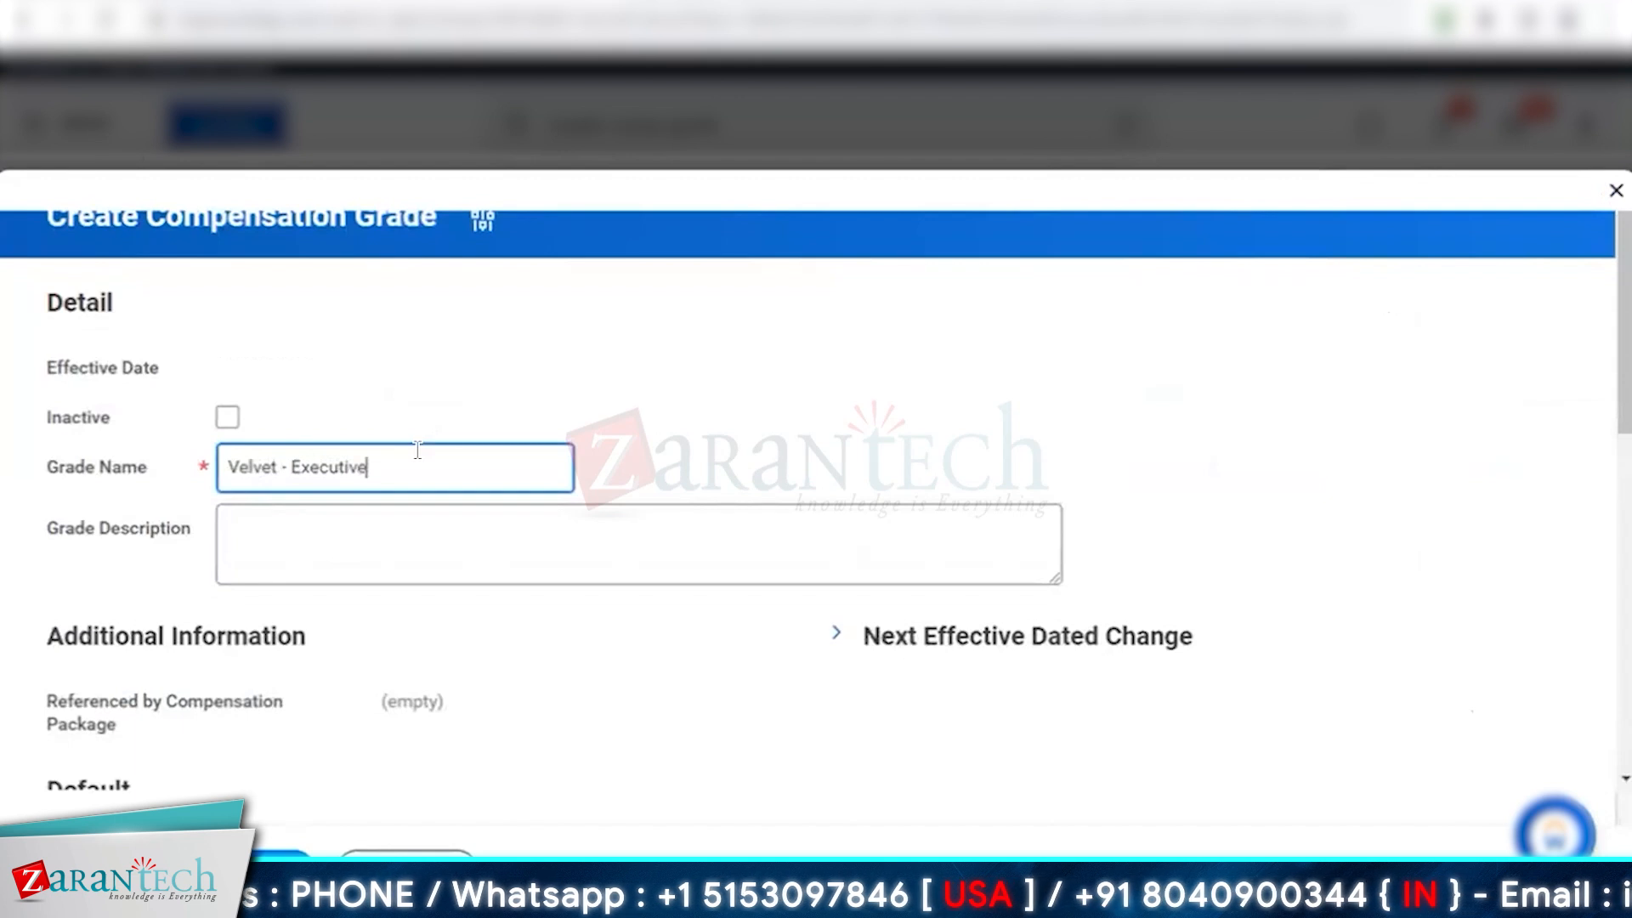
Examine the grade's Default section, covering base pay elements, eligibility rules, currency and frequency
scroll(47, 517, down, 3)
double_click(112, 501)
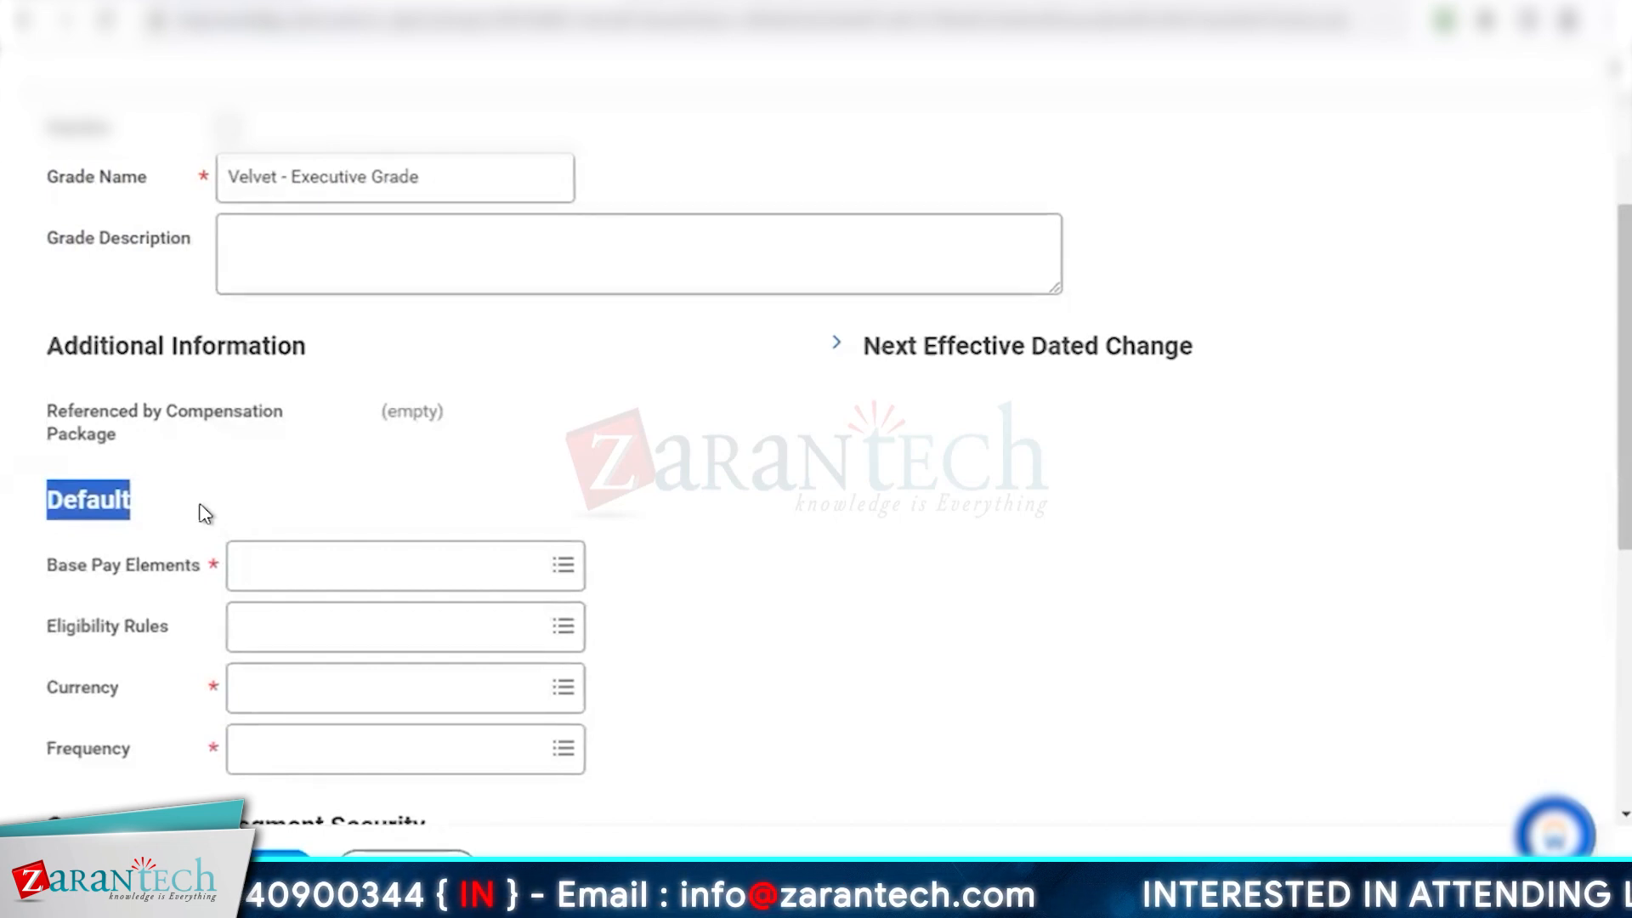
click(605, 459)
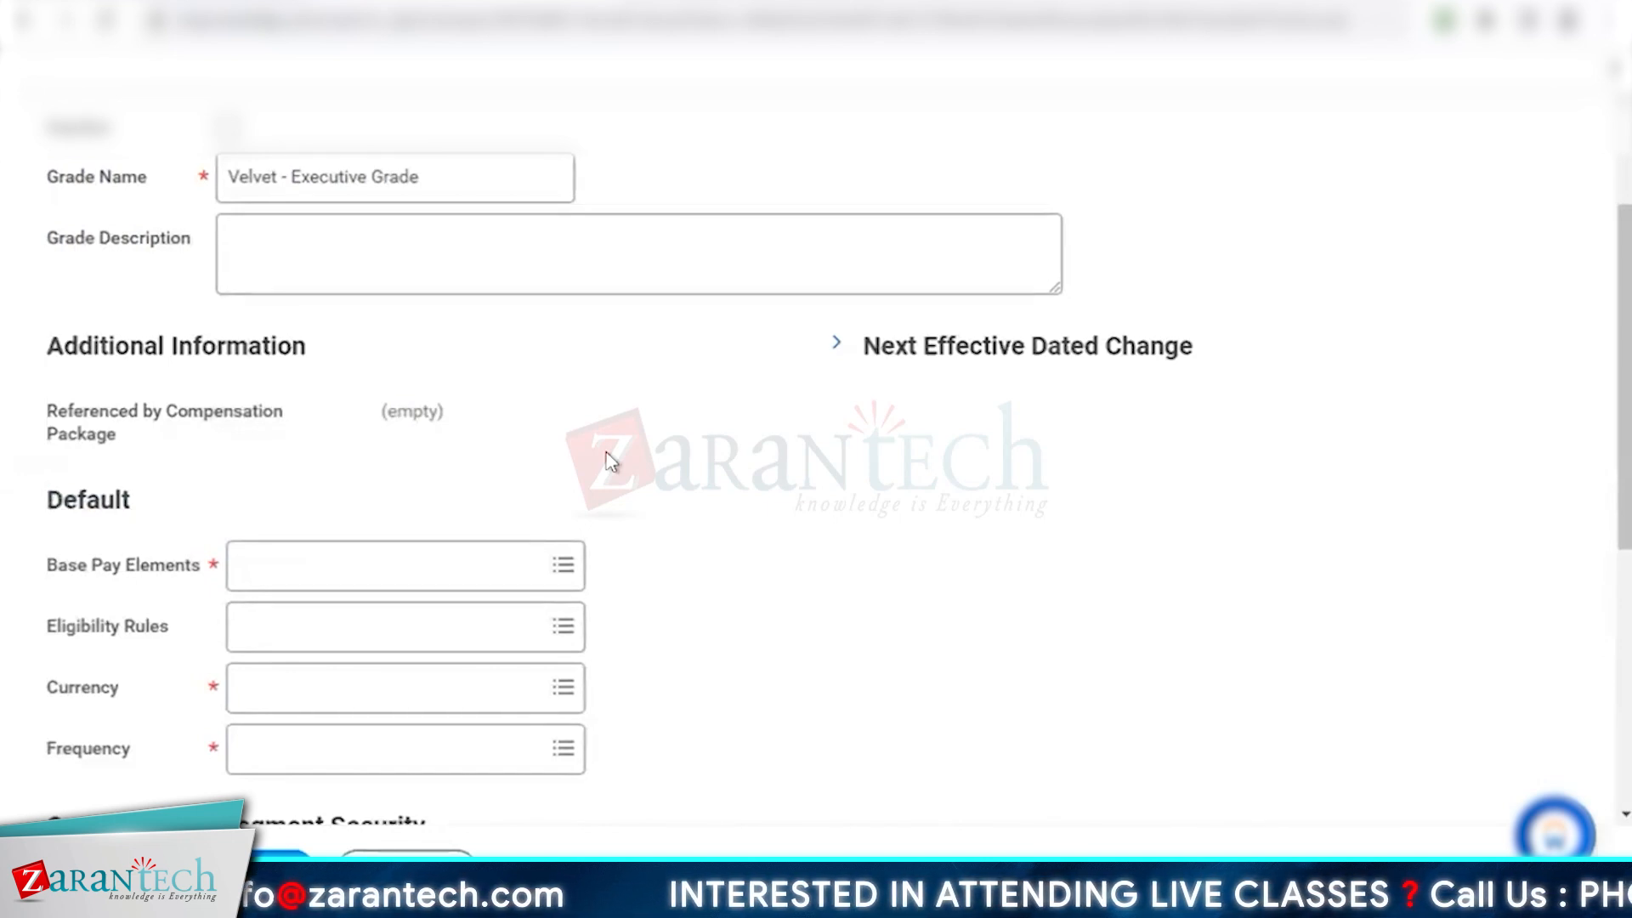
double_click(124, 501)
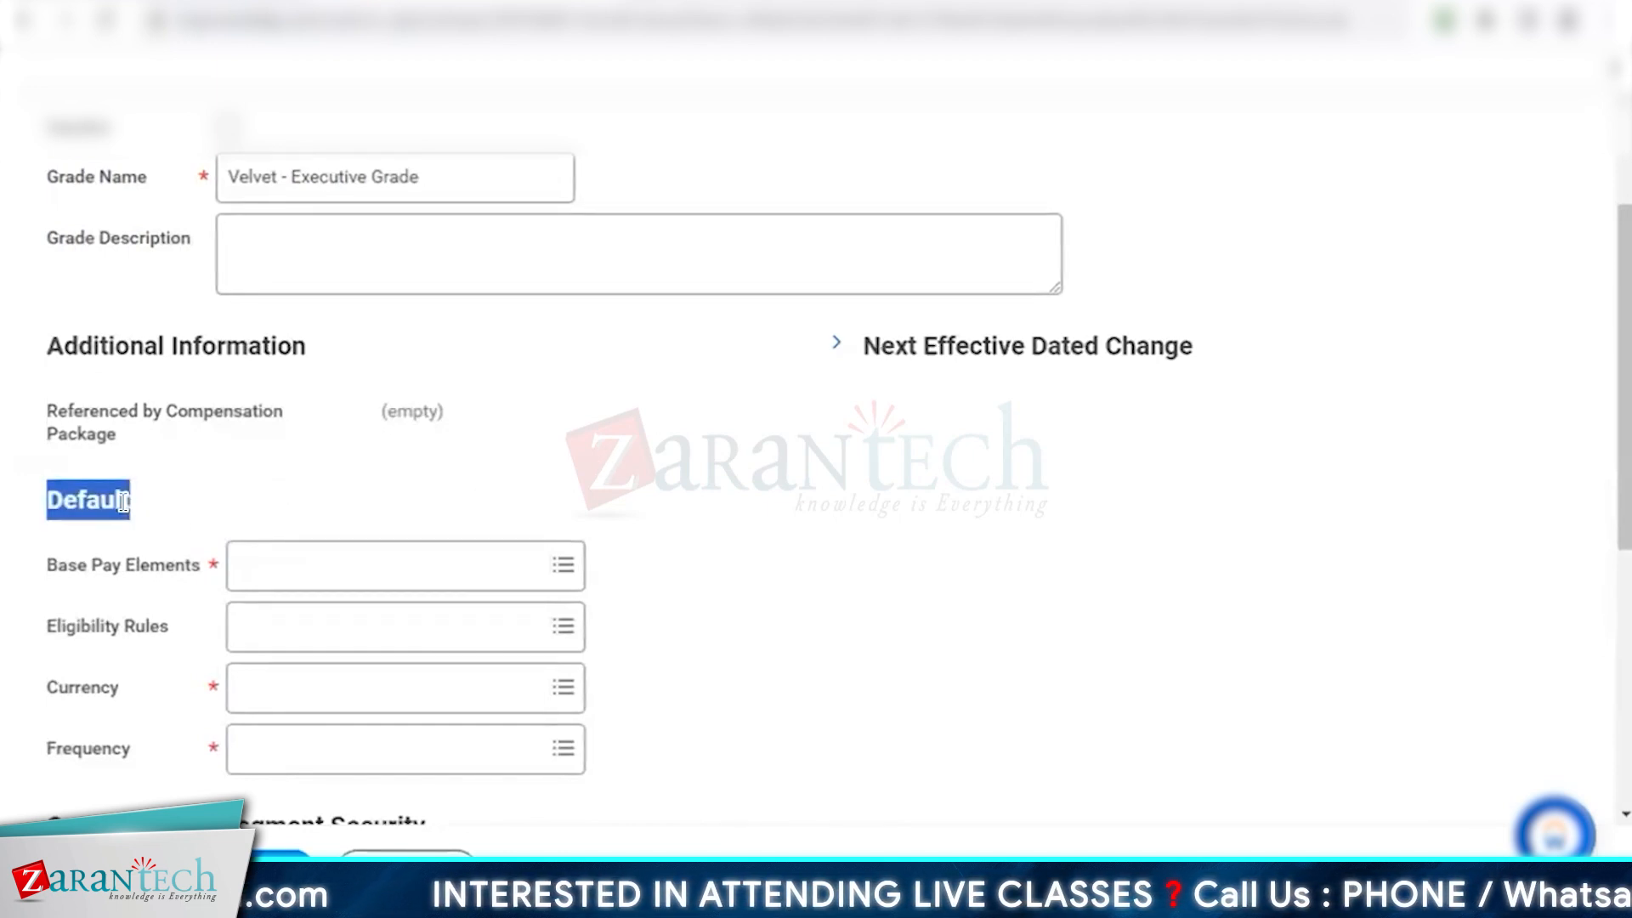
drag(51, 566, 174, 767)
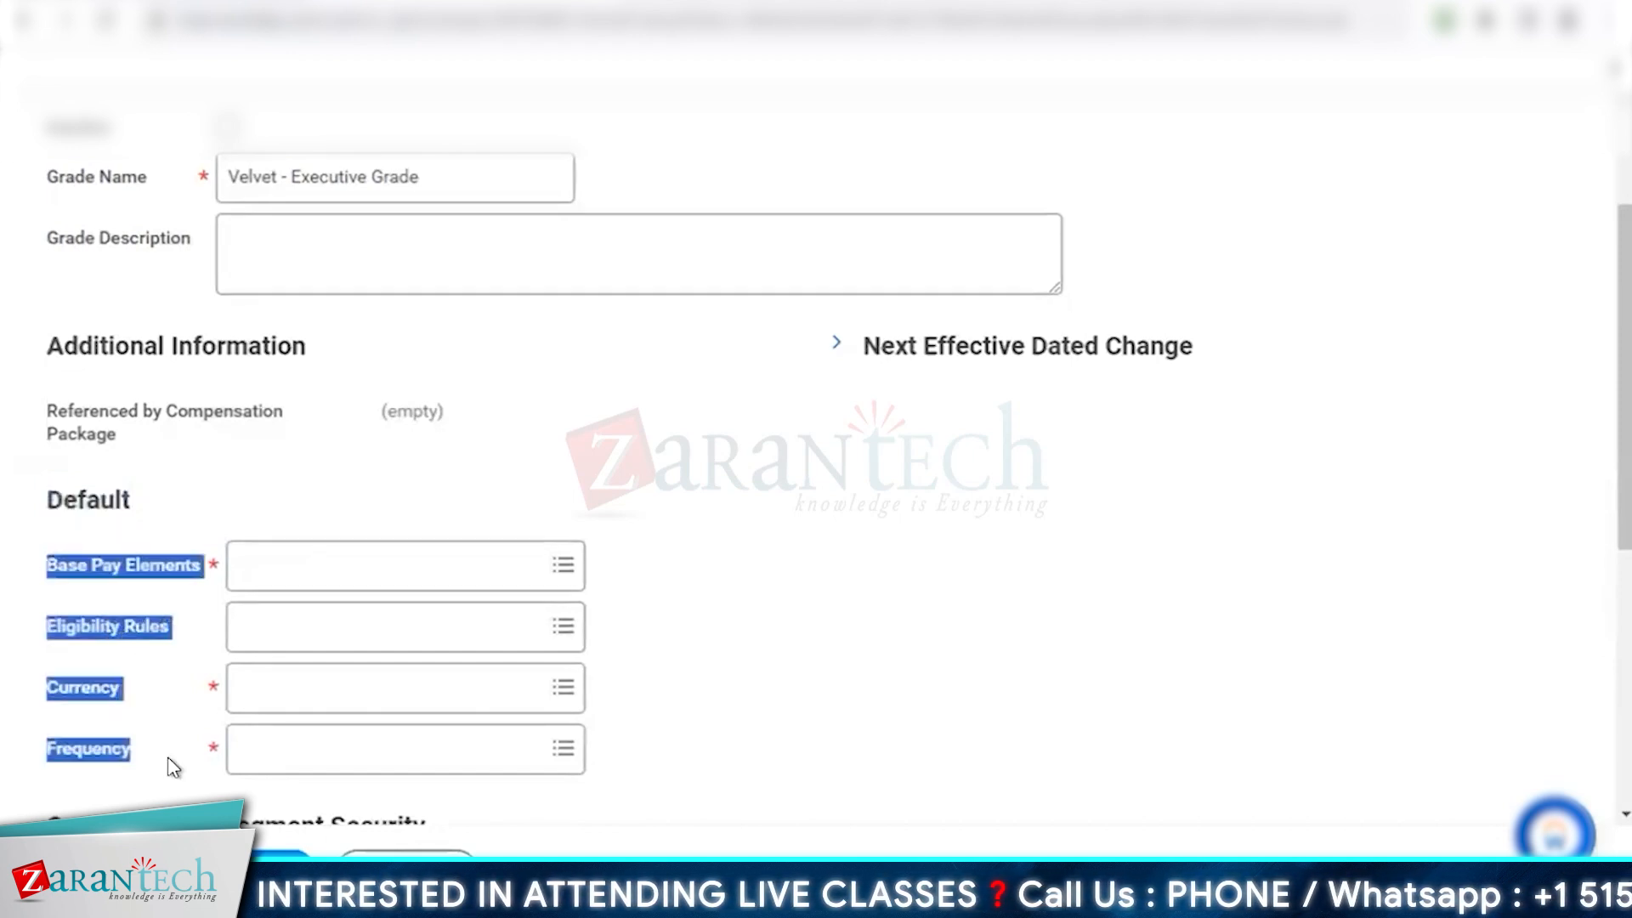
click(704, 387)
drag(49, 621, 170, 620)
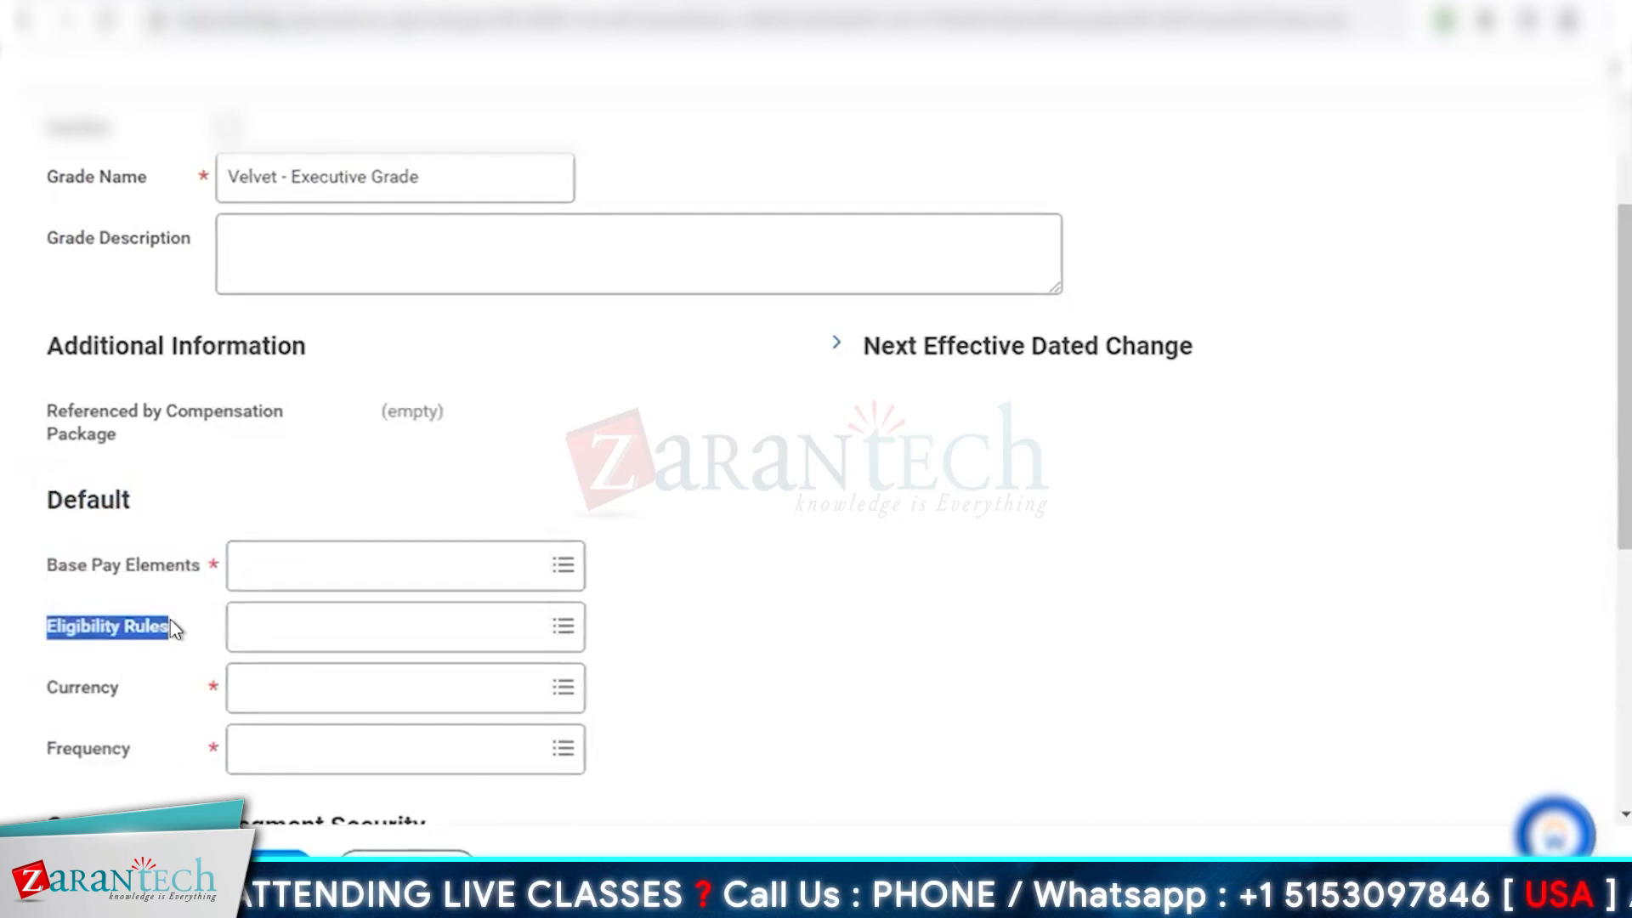
click(618, 441)
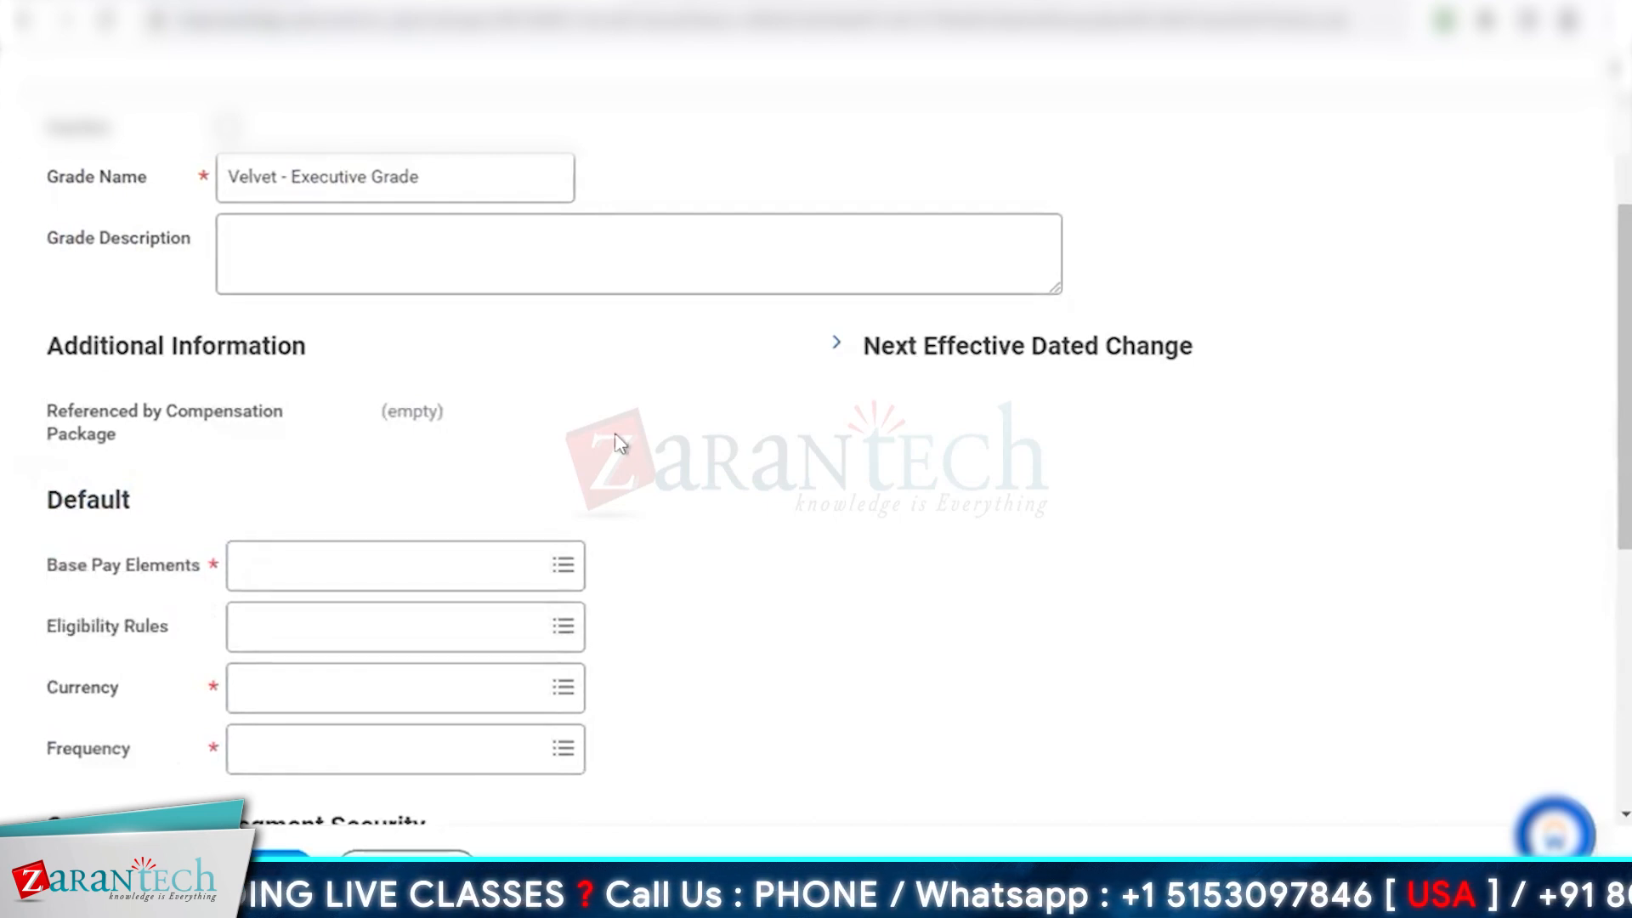
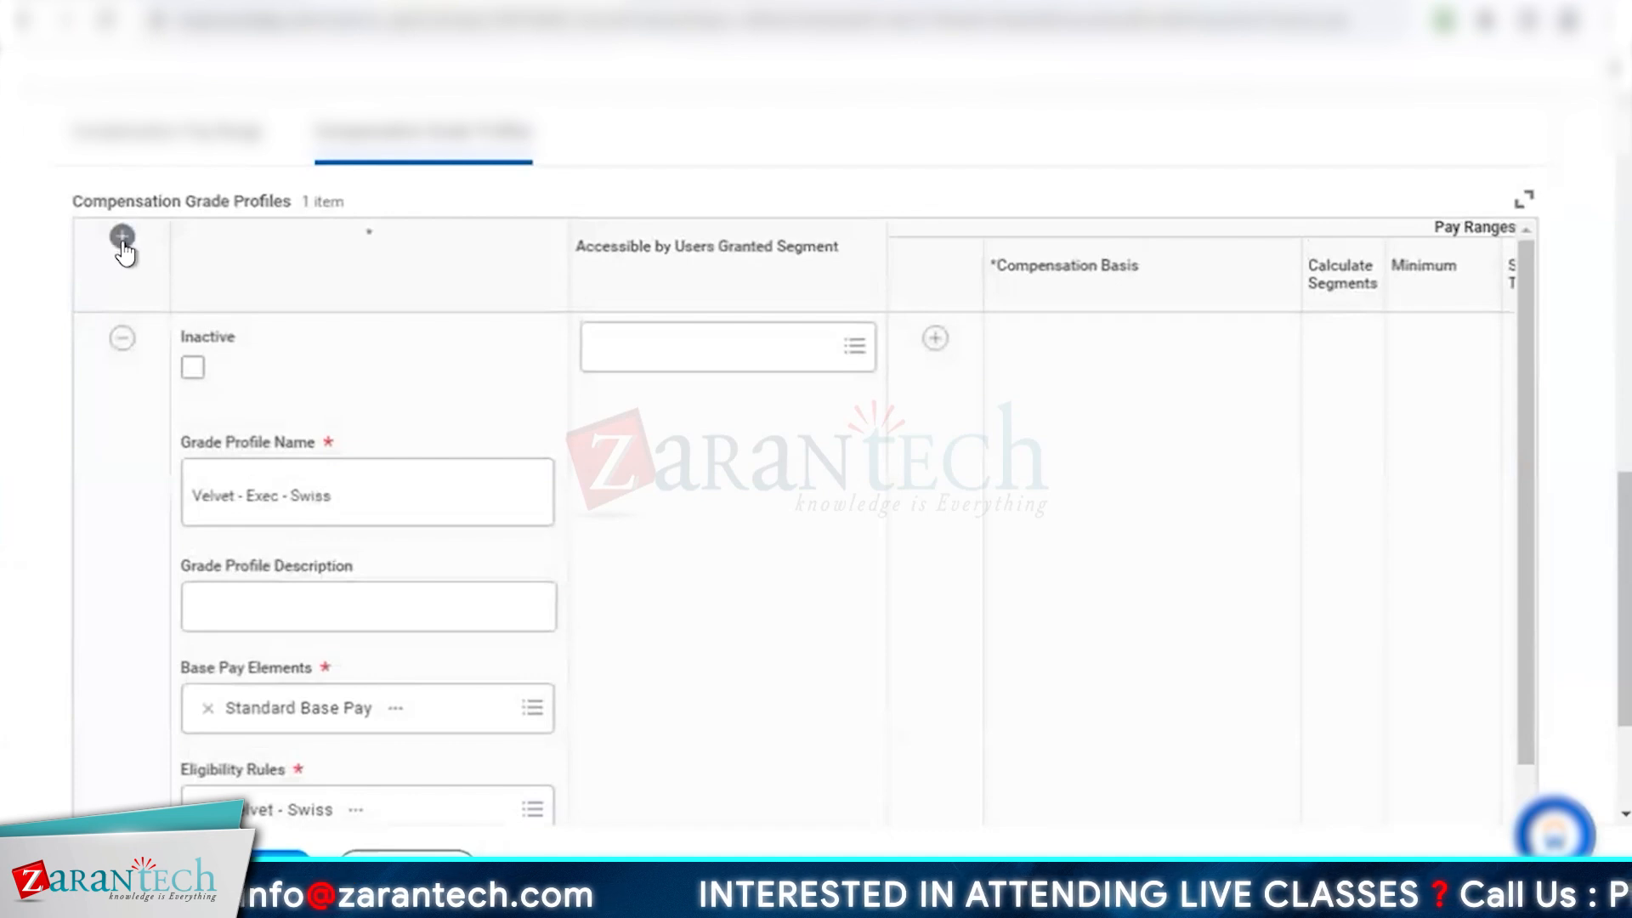
Add another compensation grade profile named "Velvet - Exec - Boston" with Standard Base Pay as its base pay element
click(123, 238)
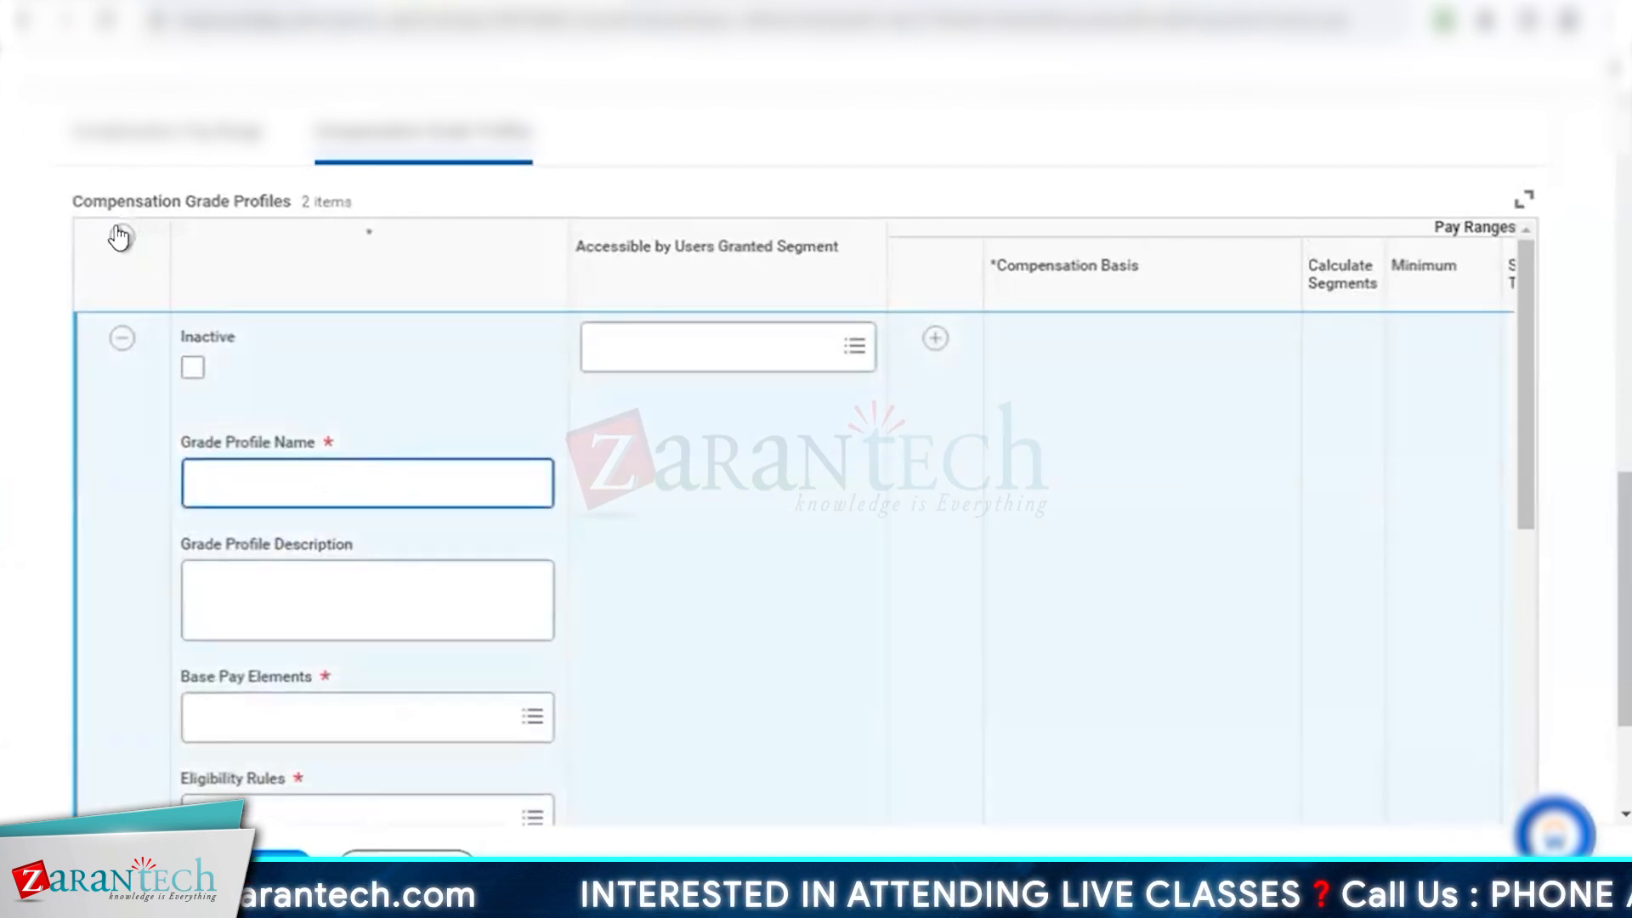
text(V)
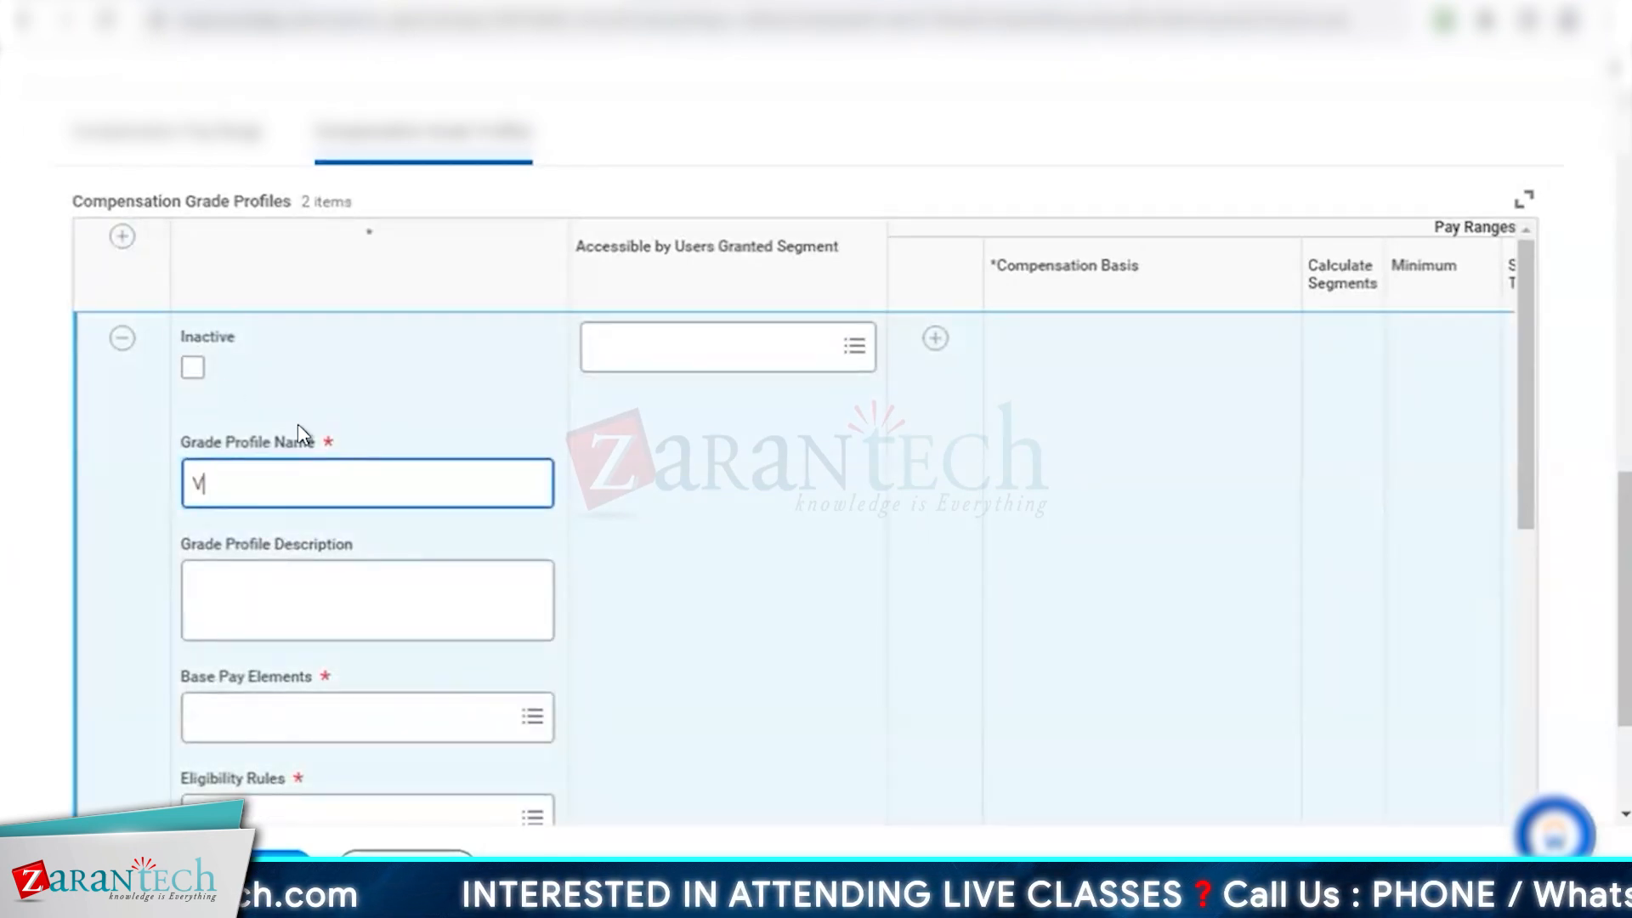
text(elvet - Exec - Boston)
scroll(319, 627, down, 1)
click(319, 627)
text(stan base pay)
key(Return)
click(207, 215)
click(153, 634)
scroll(153, 634, down, 1)
Find the Boston eligibility rules, check the rule conditions, and assign "Location - Boston" to the new grade profile
click(306, 619)
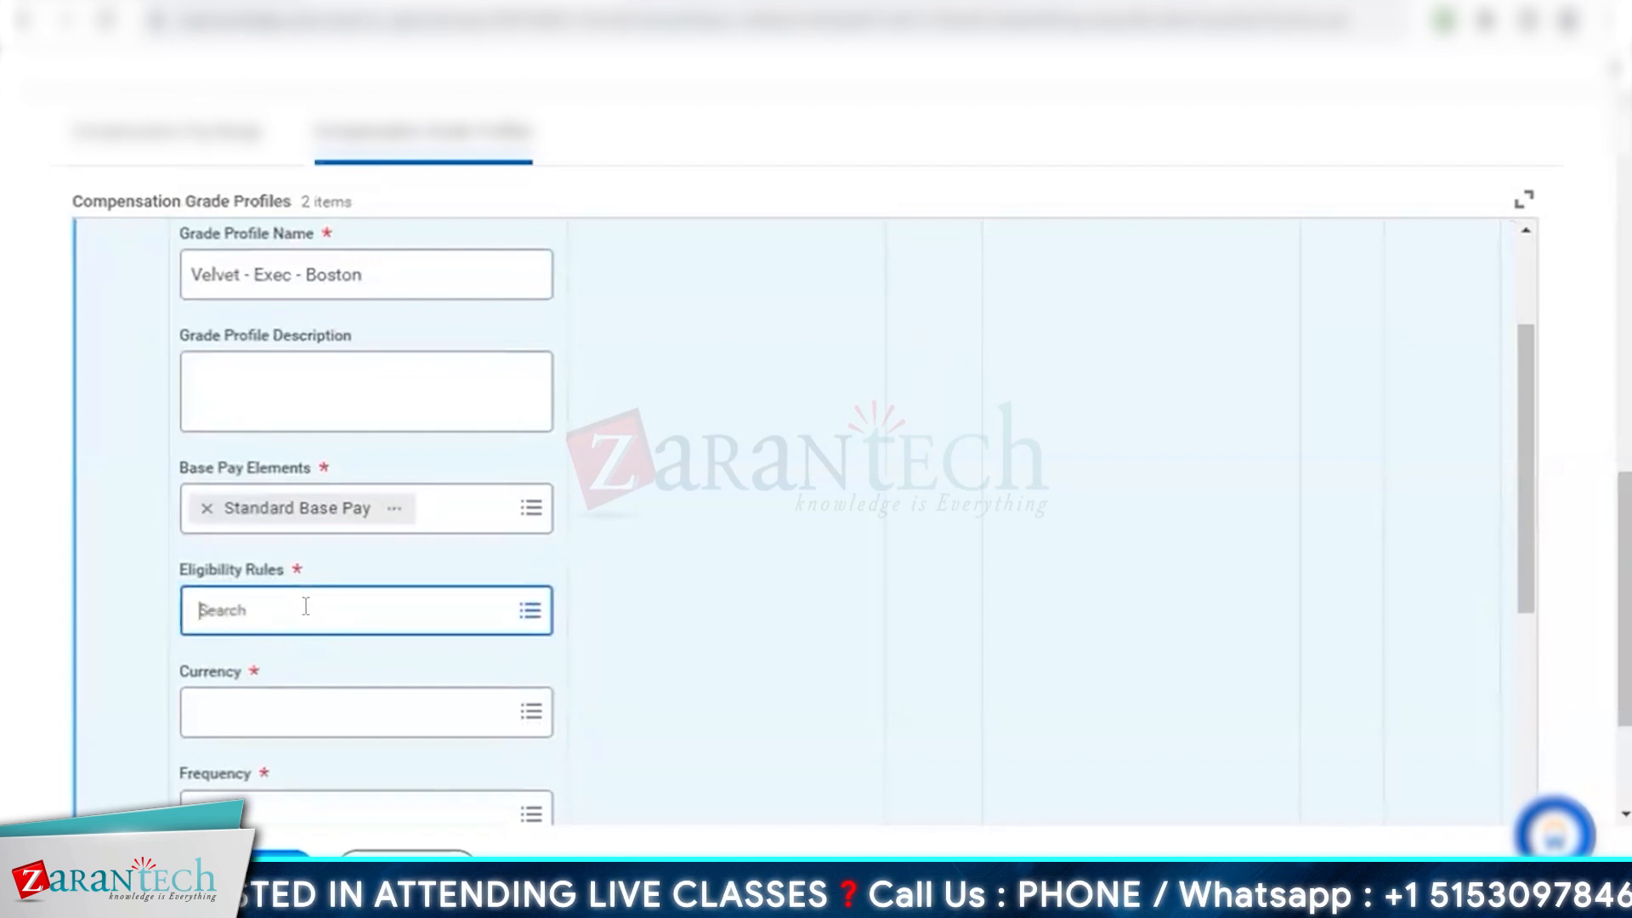
text(boston)
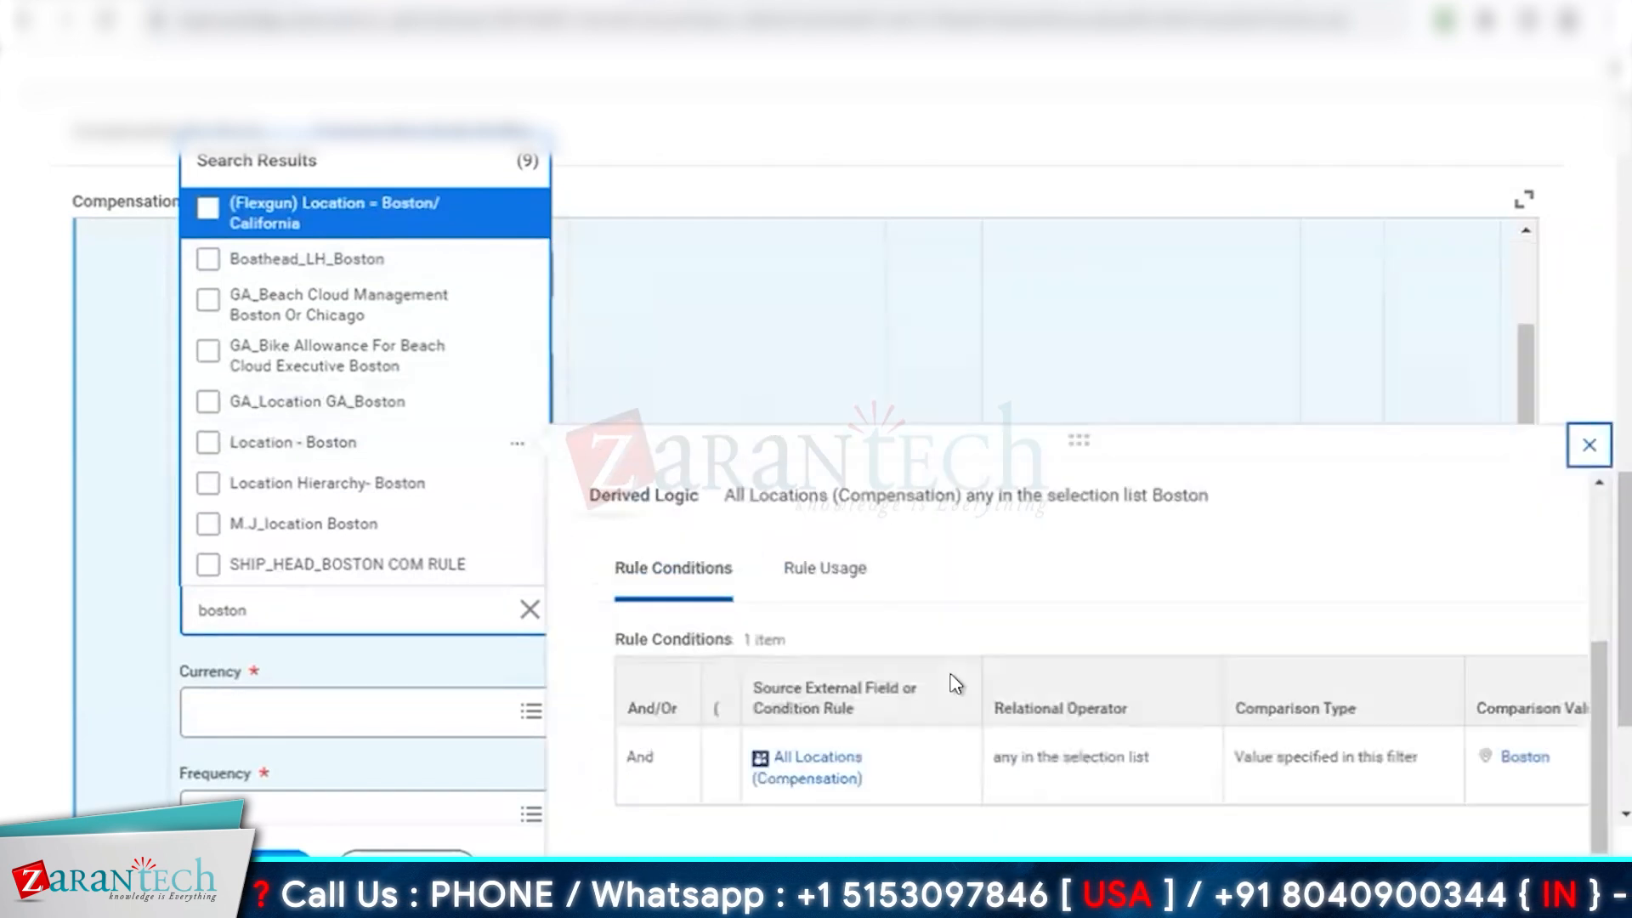
click(475, 442)
Set the Boston grade profile's currency to USD and its frequency to Monthly
scroll(595, 468, down, 3)
click(404, 489)
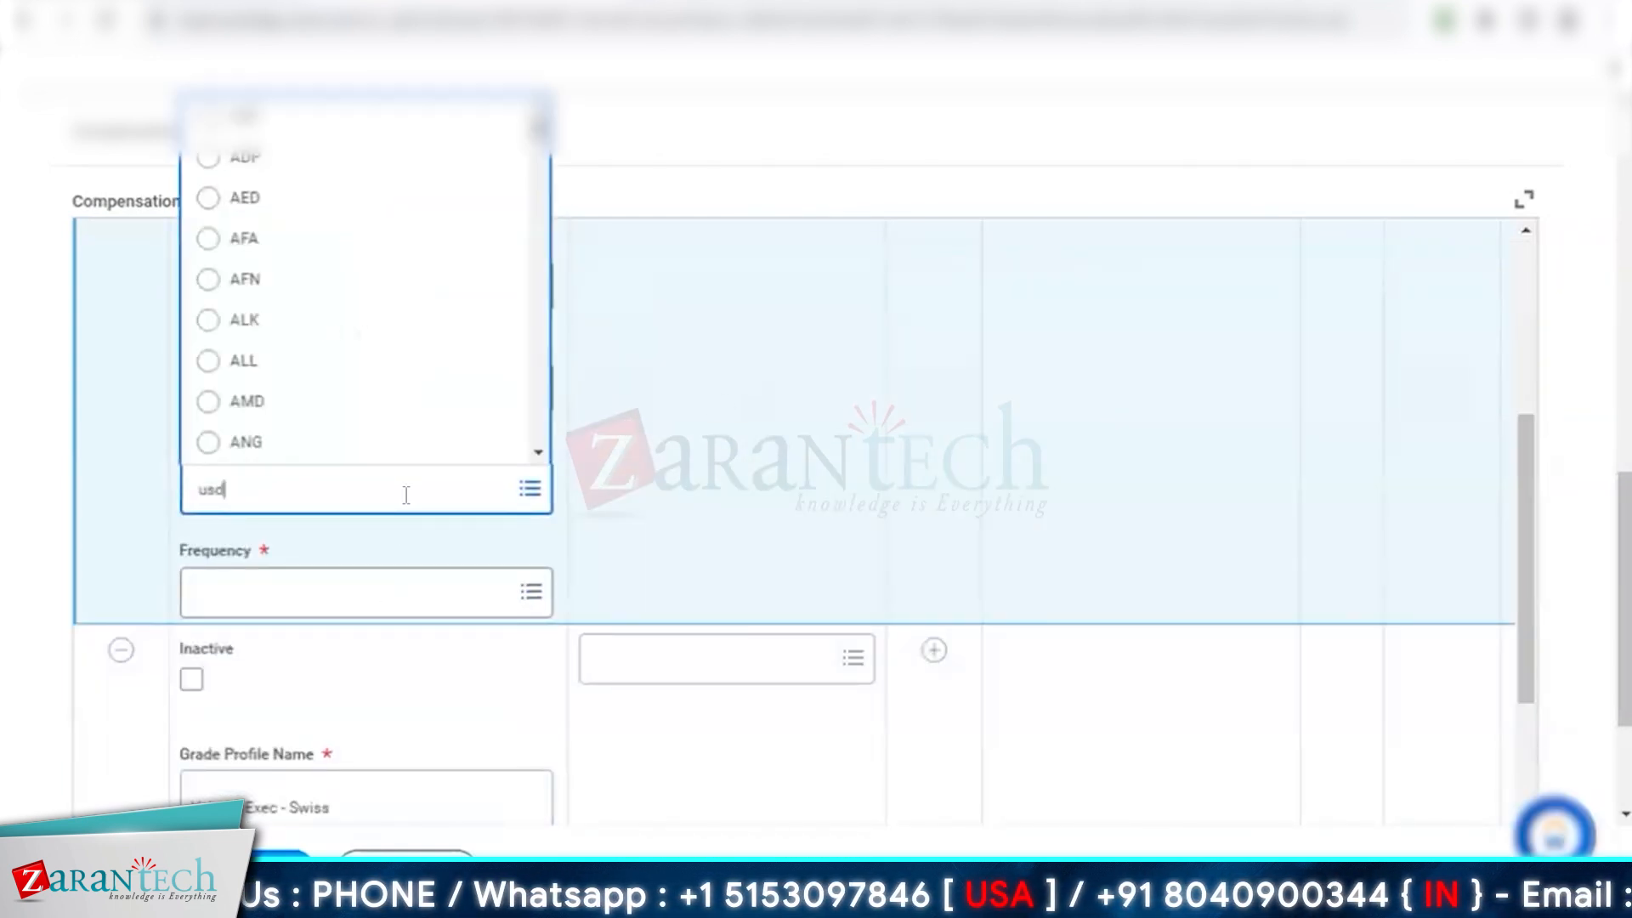
key(Return)
click(368, 579)
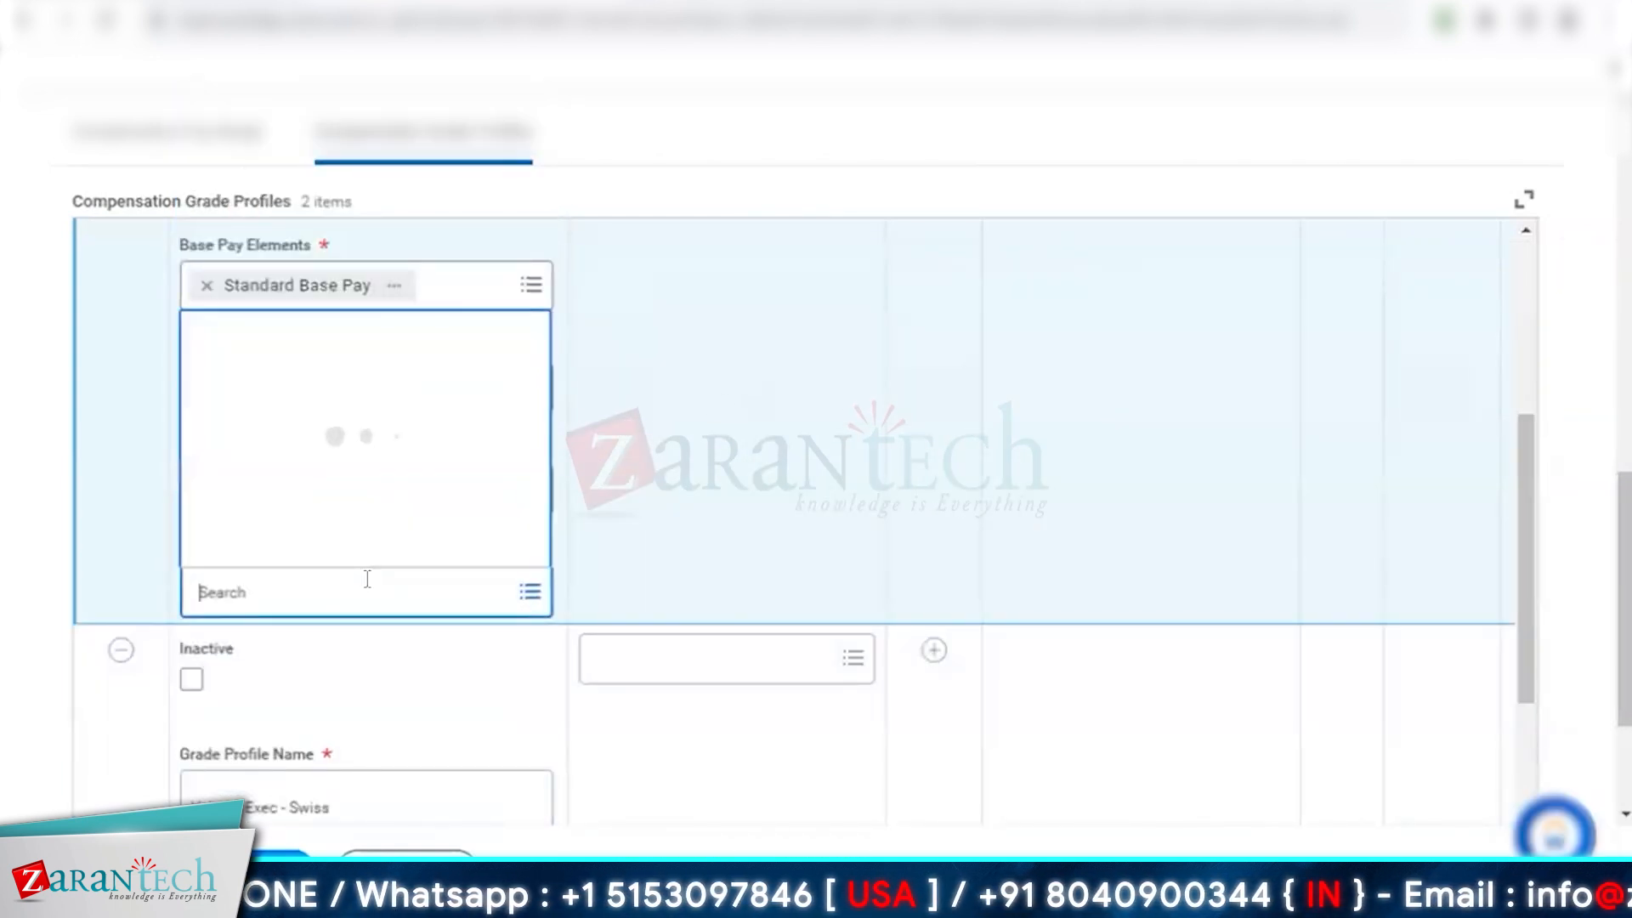
click(401, 416)
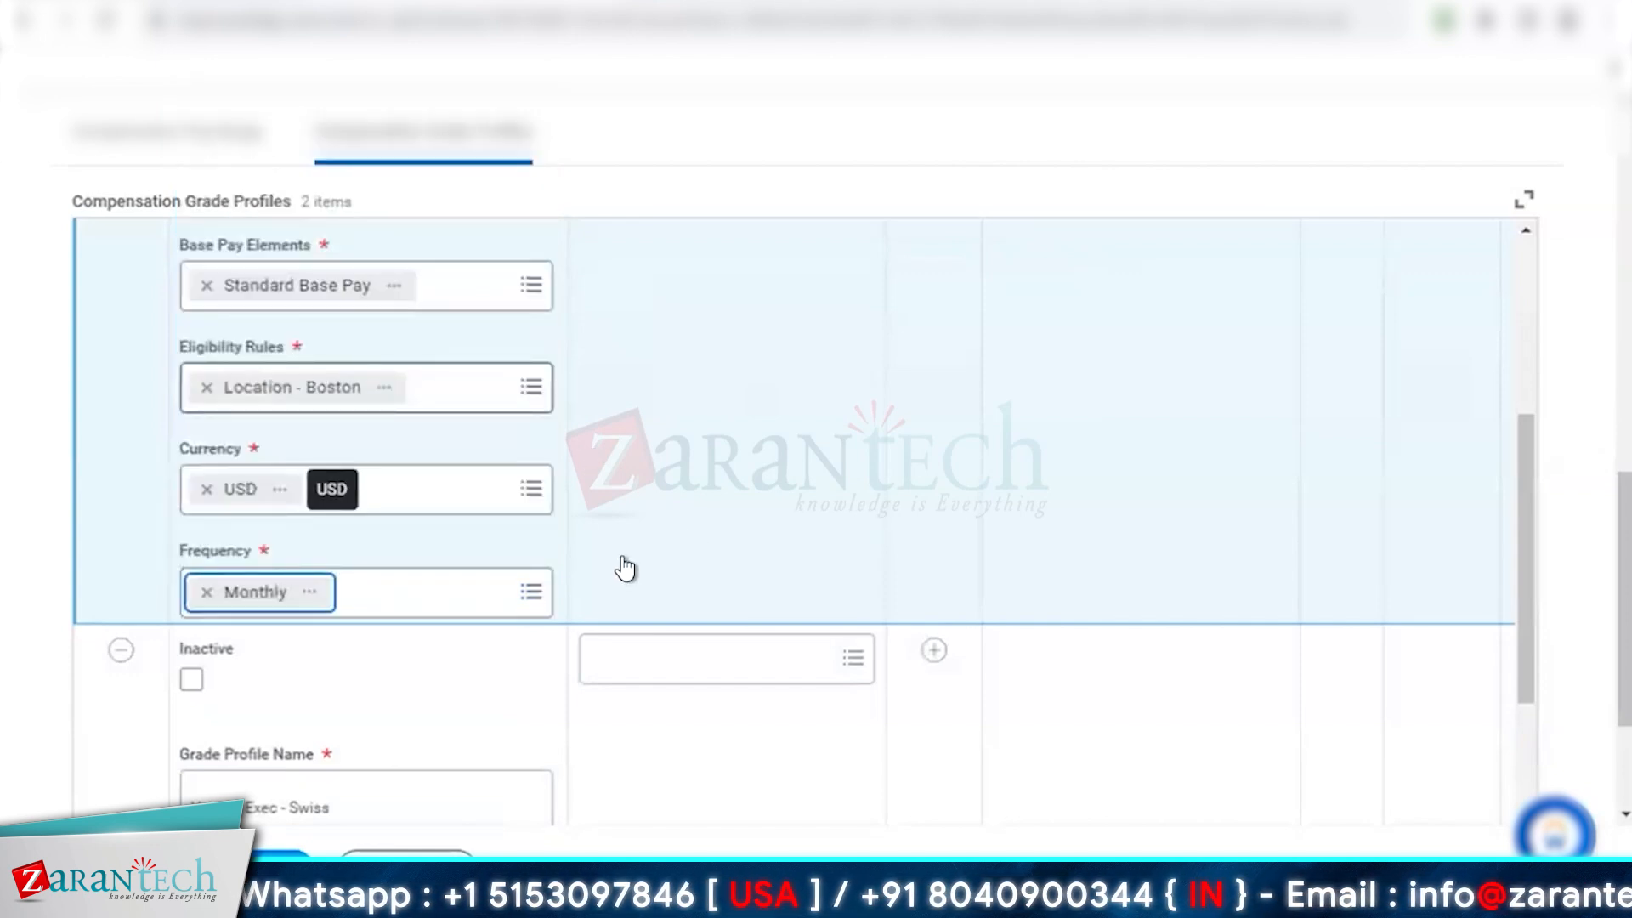
Add a Total Base Pay range to the Boston profile with the spreadsheet's minimum 60000 and maximum 100000, and enable Calculate Segments
scroll(924, 539, up, 5)
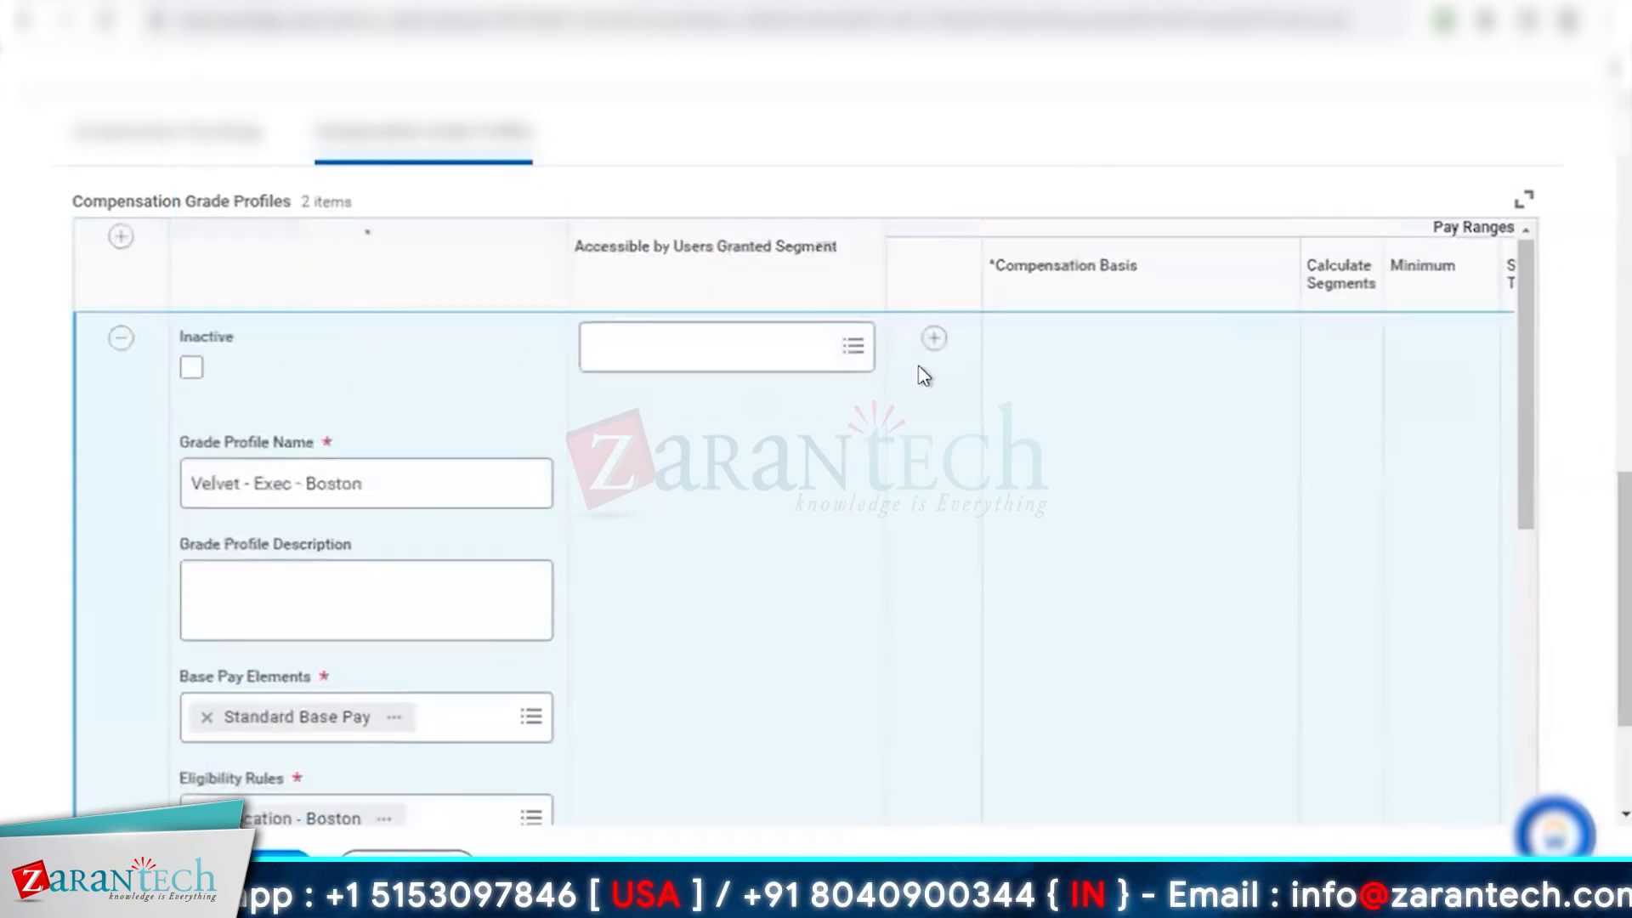
click(934, 339)
scroll(802, 532, down, 5)
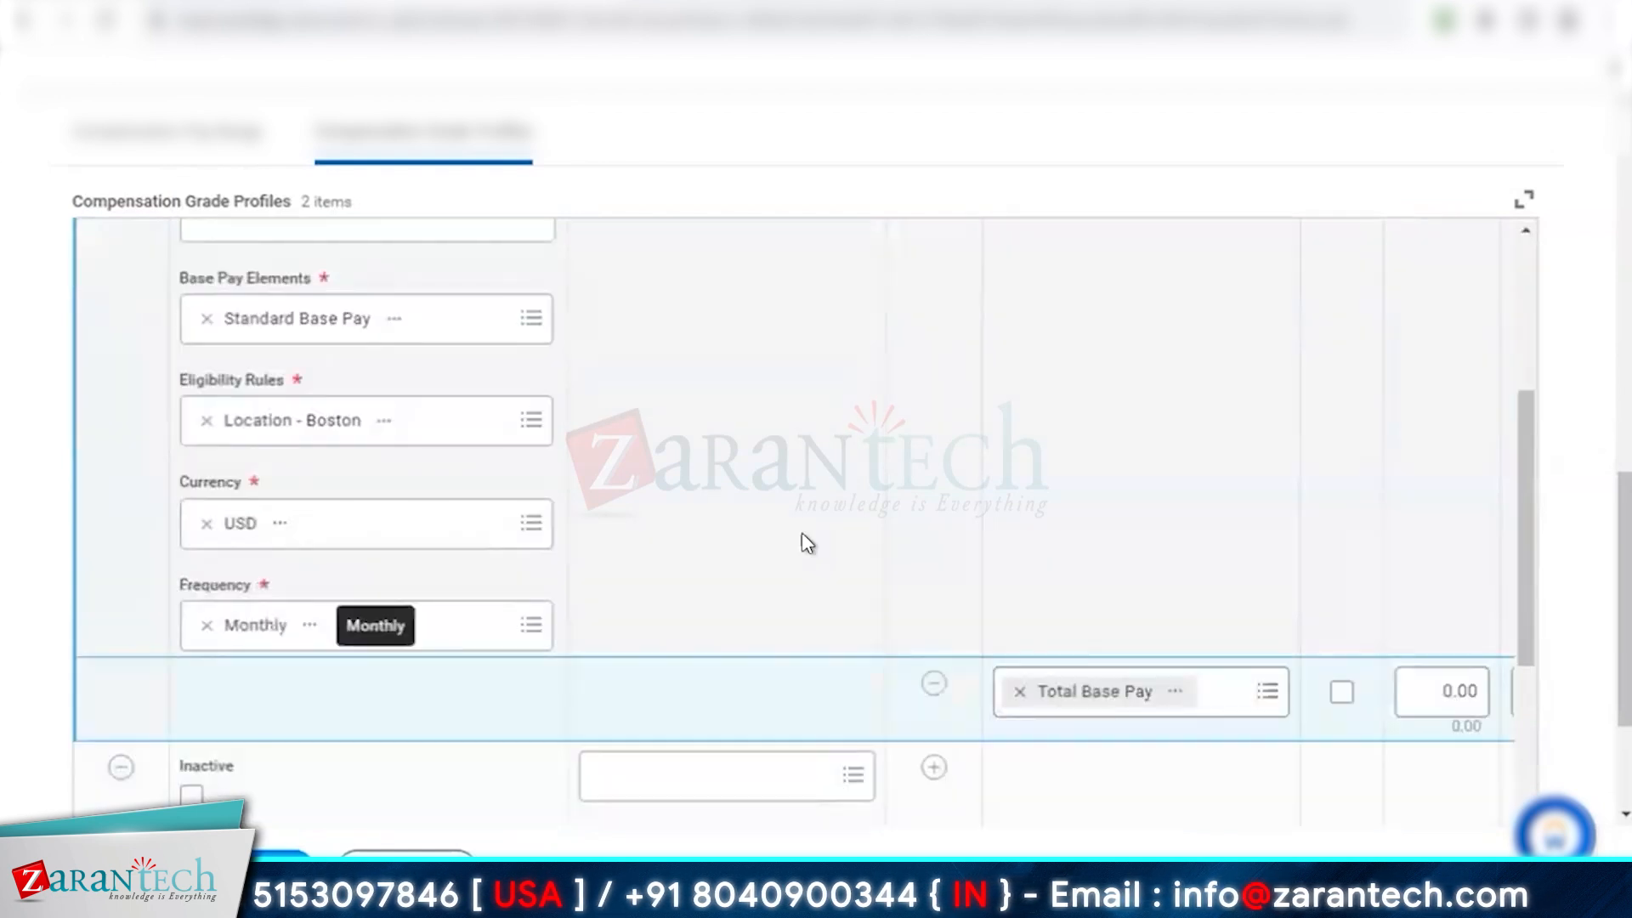
scroll(1164, 680, right, 5)
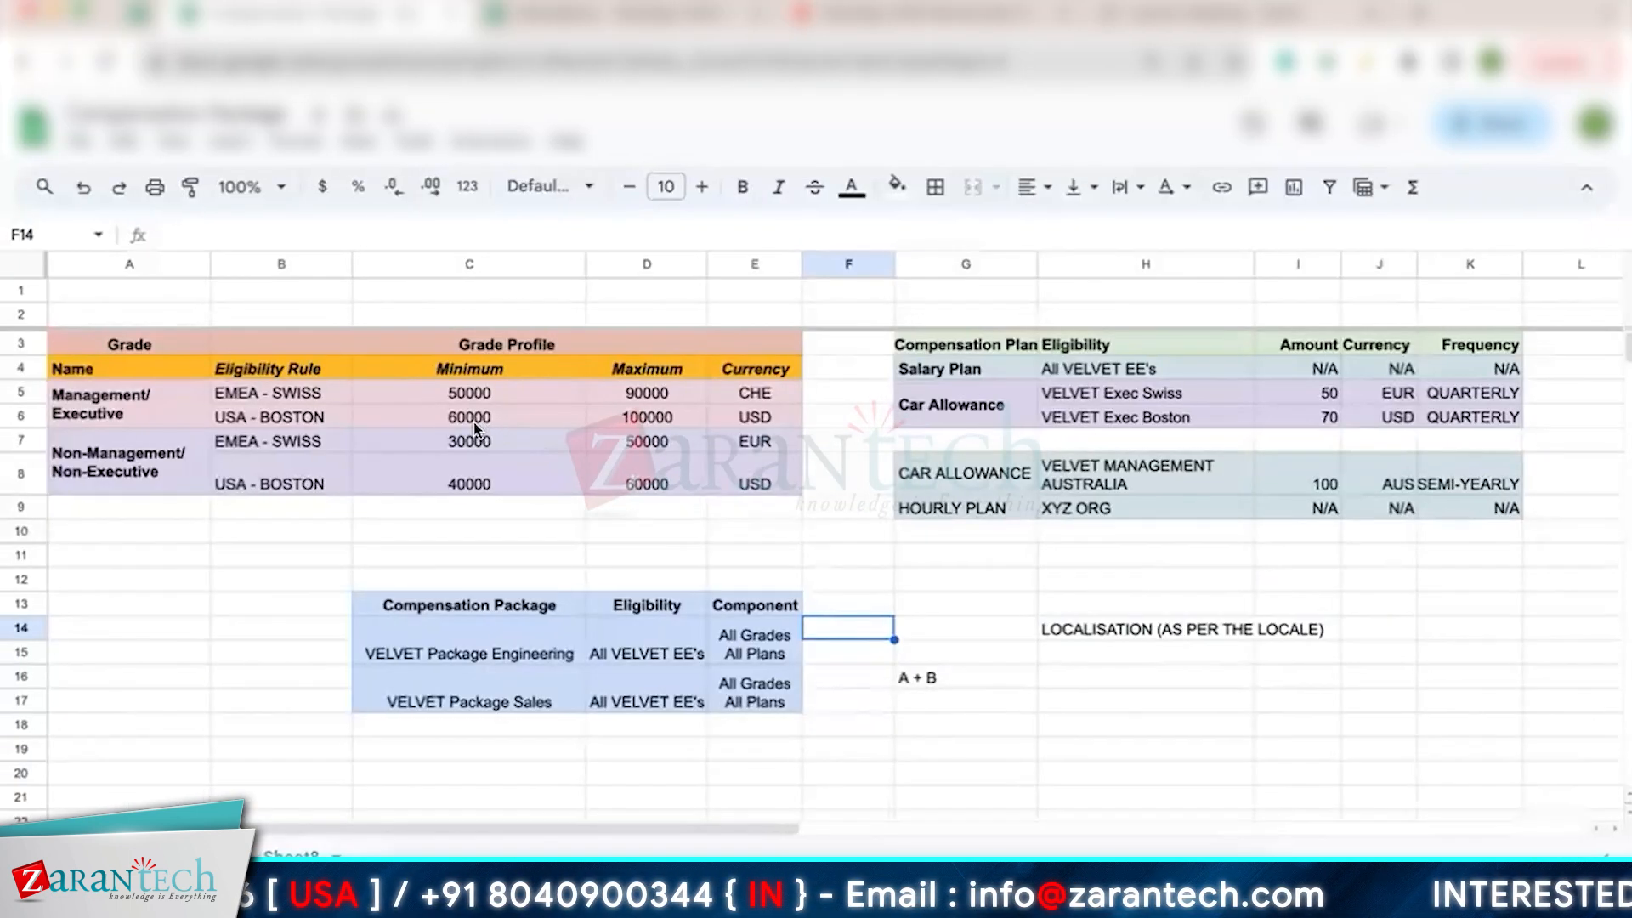
drag(510, 422, 626, 423)
key(ctrl+Right)
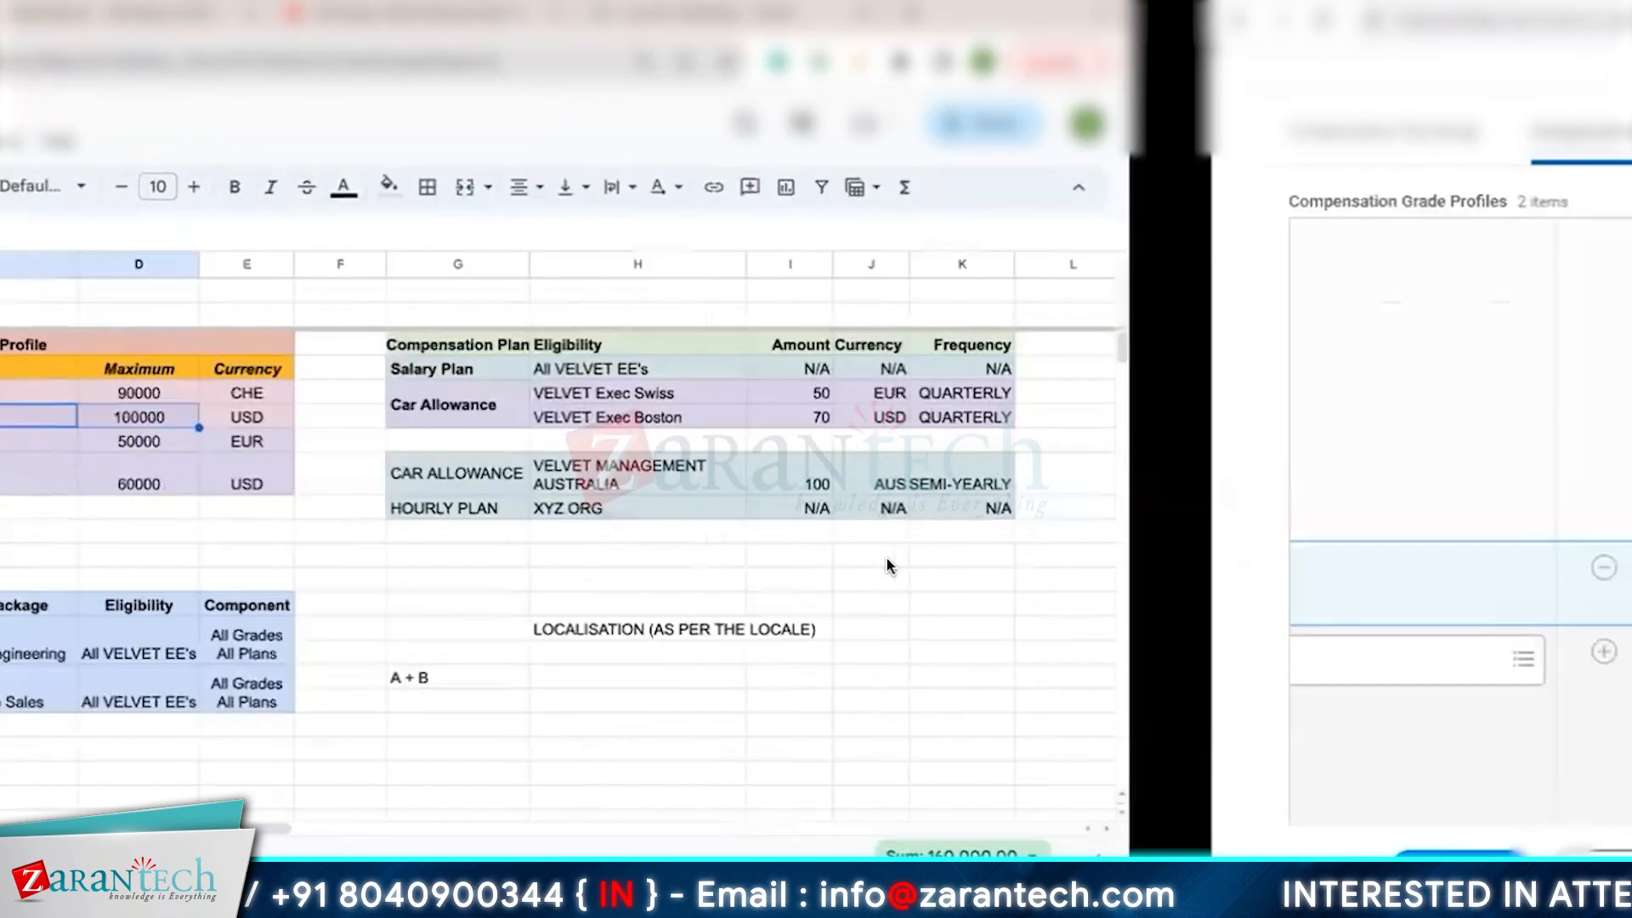
click(884, 570)
text(60000)
click(1358, 578)
text(100000)
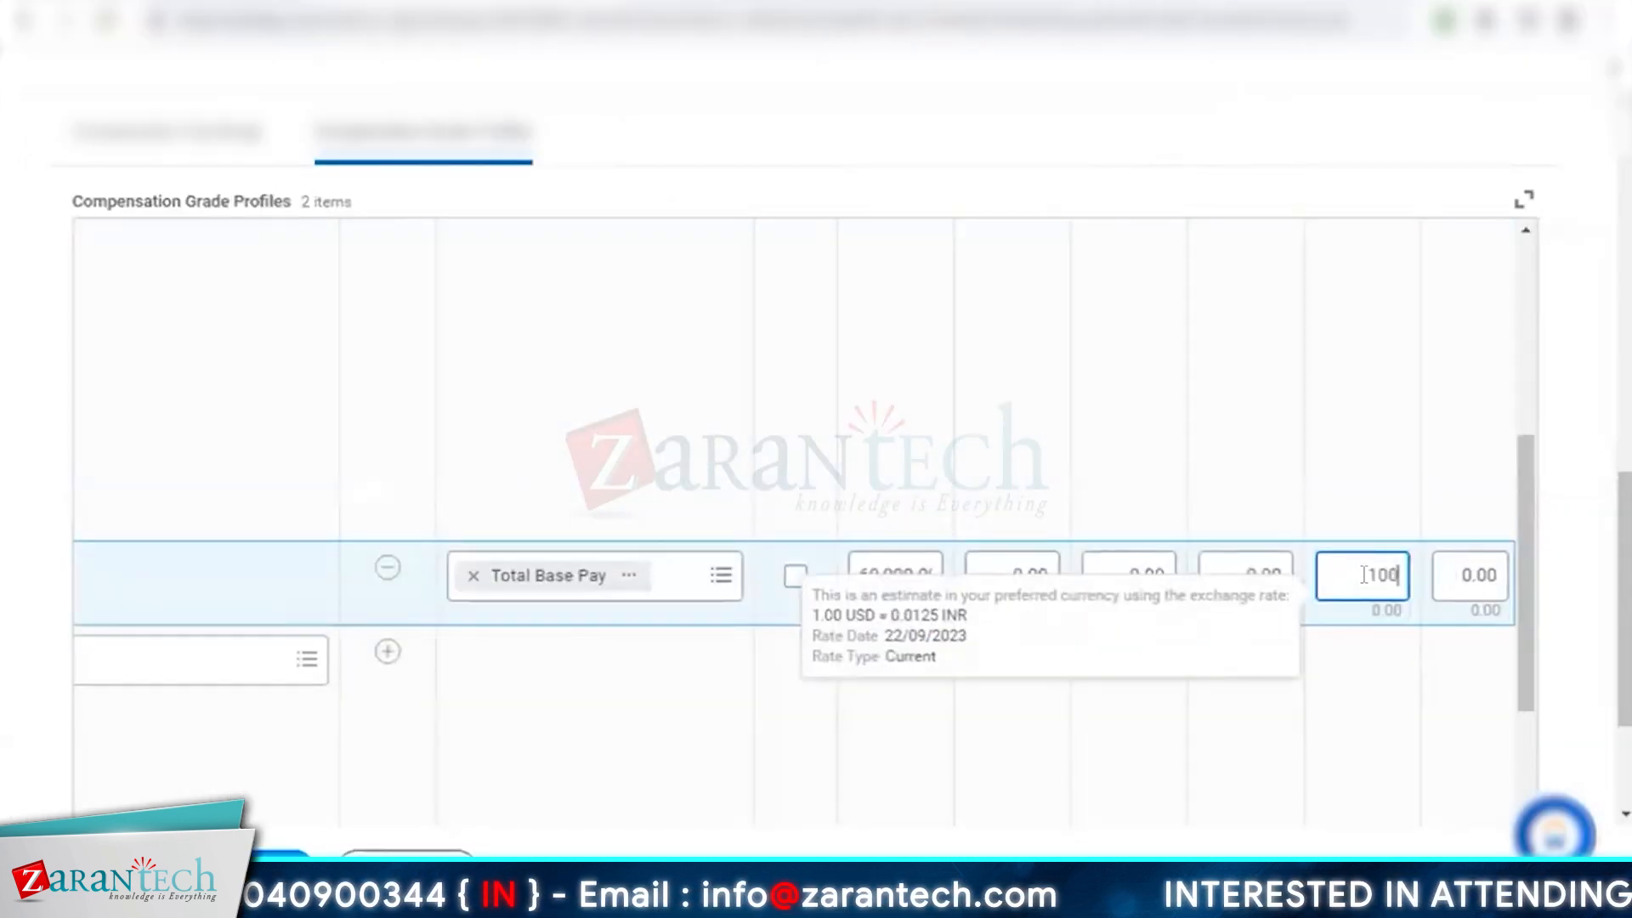
click(795, 584)
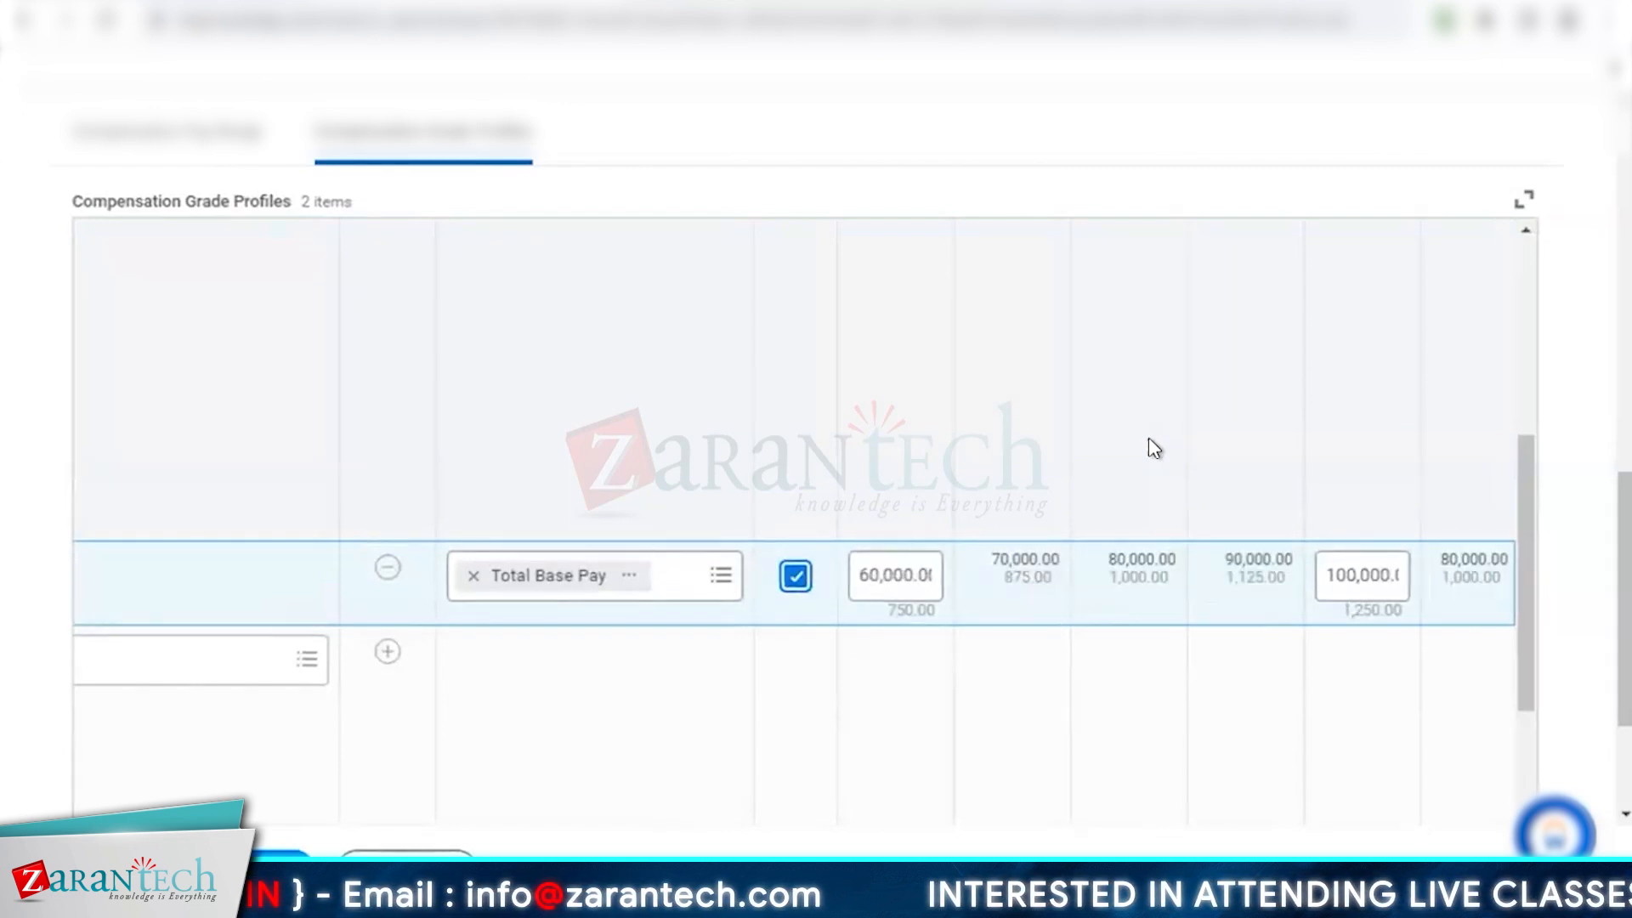
Submit the compensation grade, then read and close its page alert
scroll(1153, 448, left, 5)
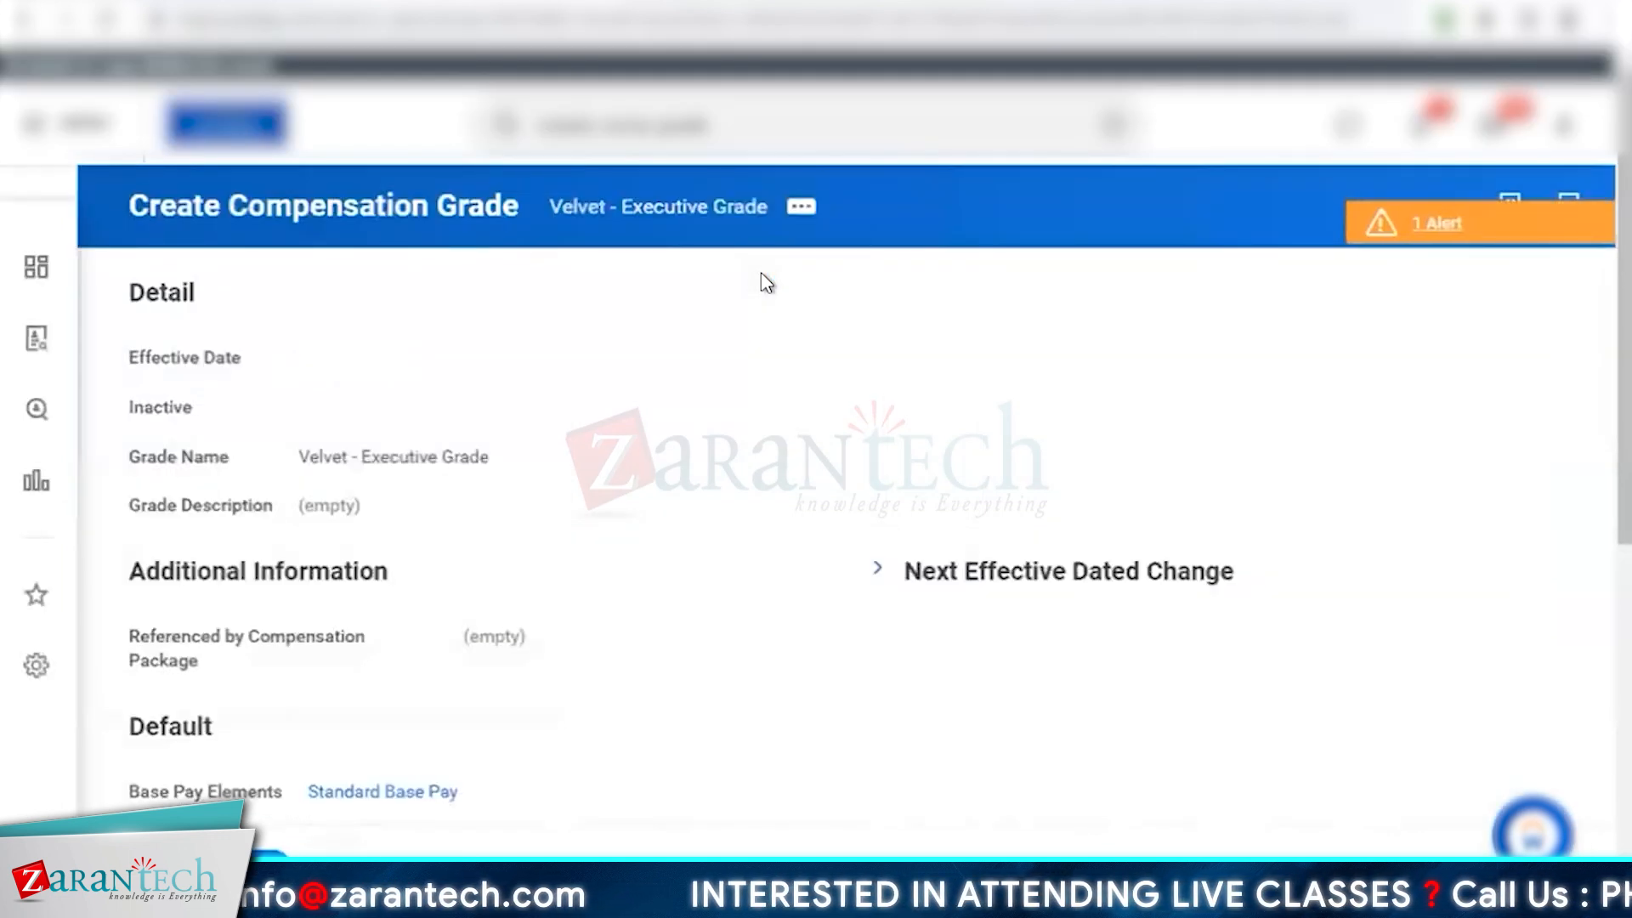
click(1469, 231)
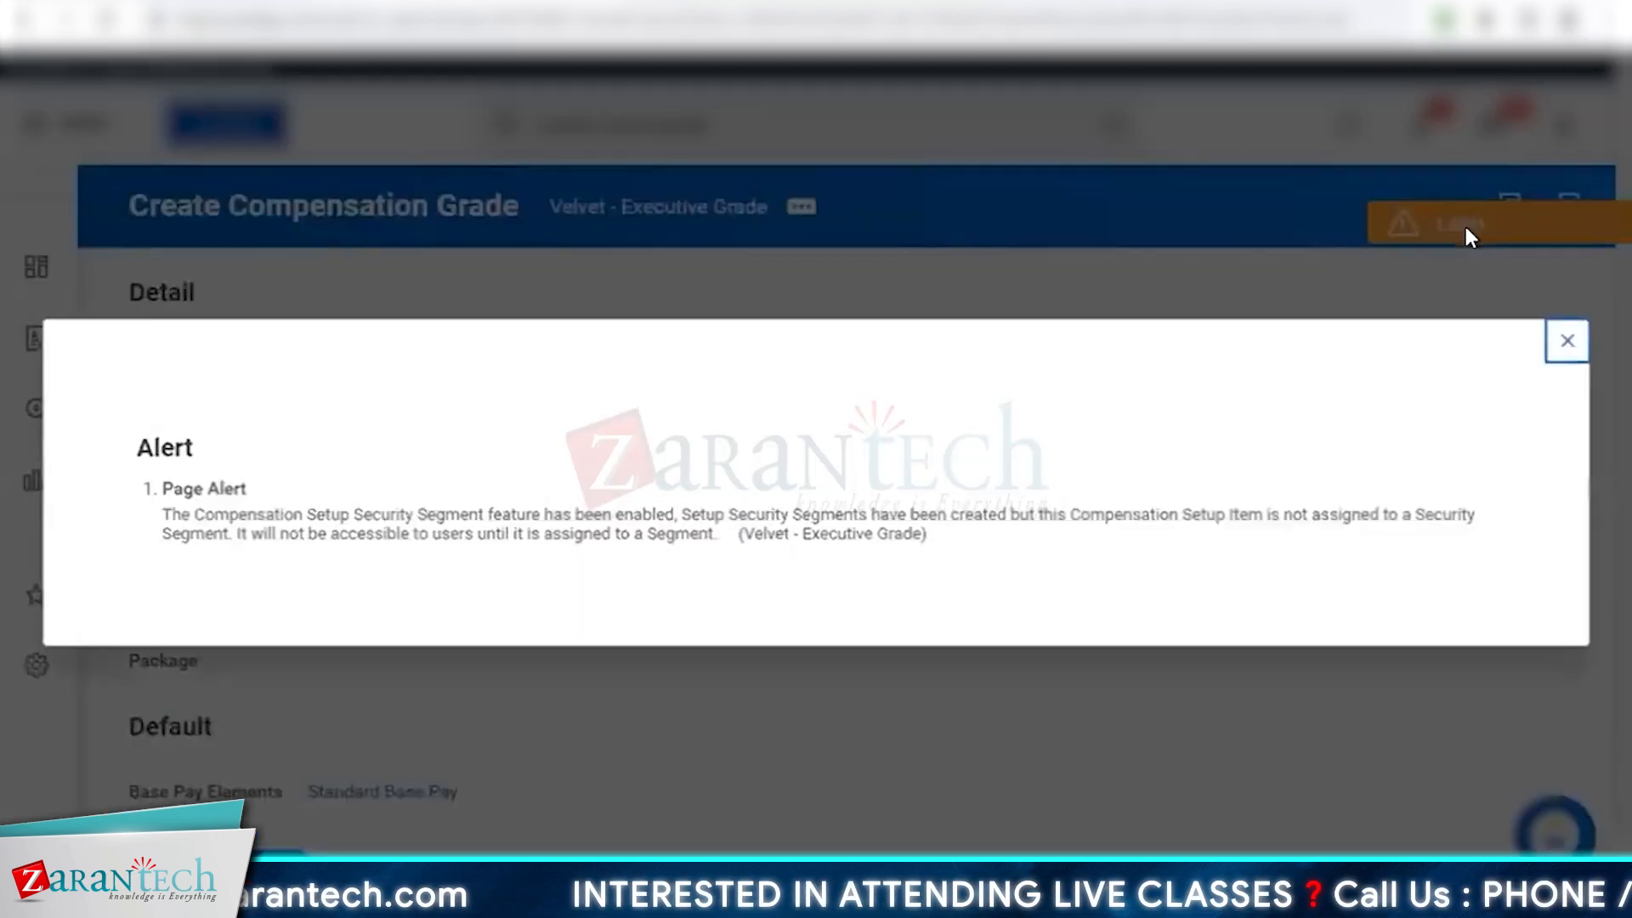
click(1569, 342)
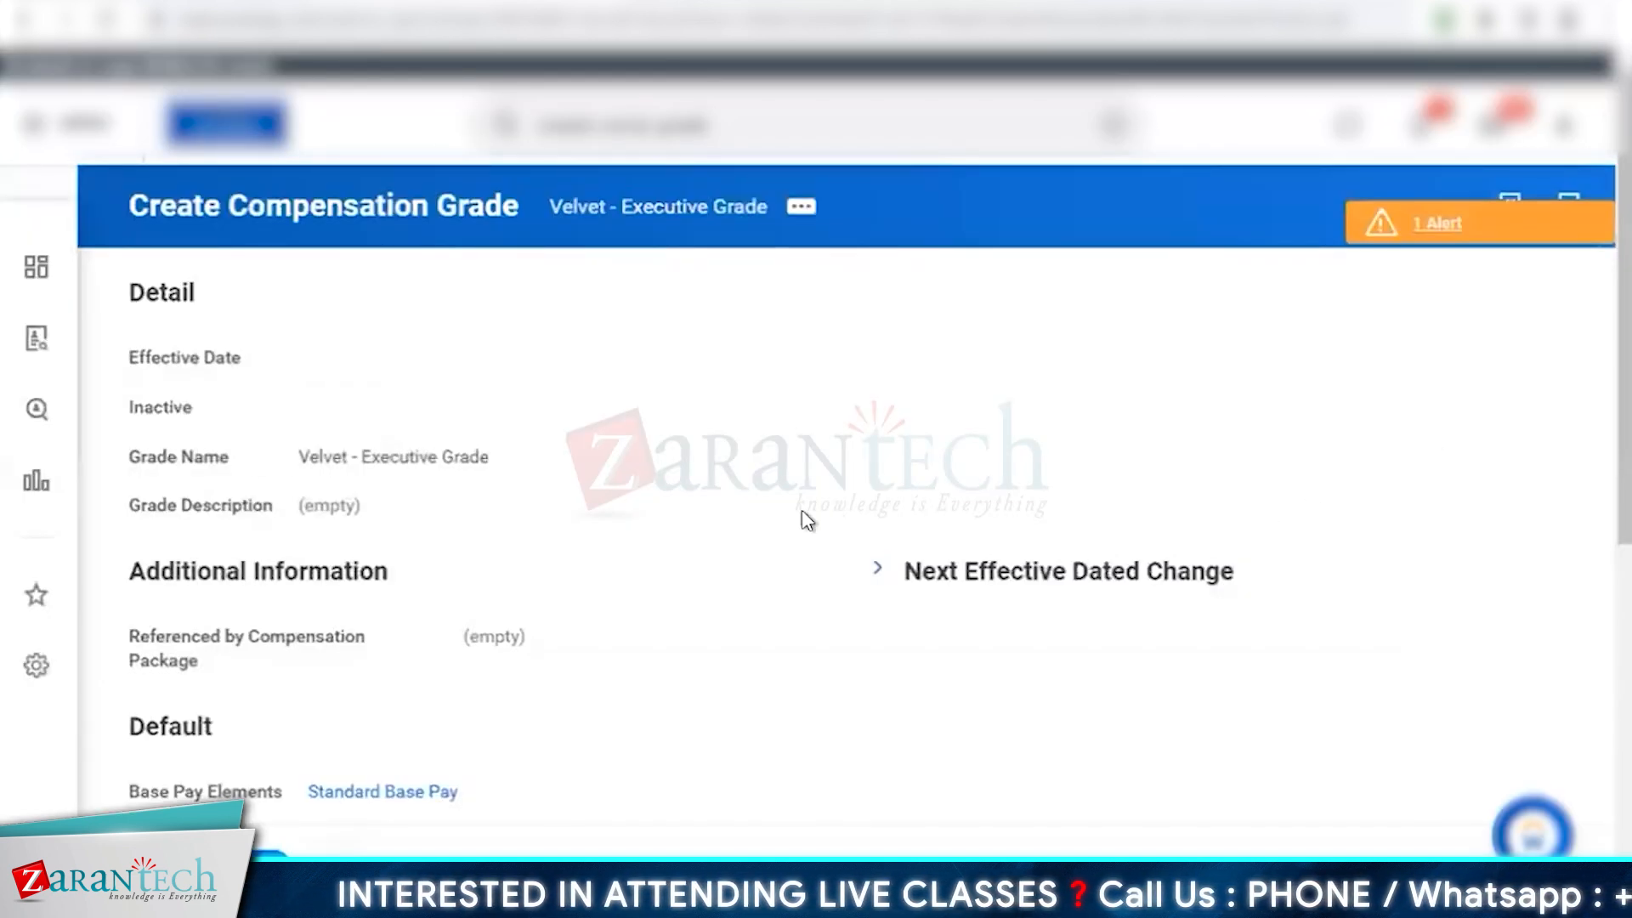
Review the submitted grade's package reference, Default section and compensation pay range
scroll(807, 520, down, 1)
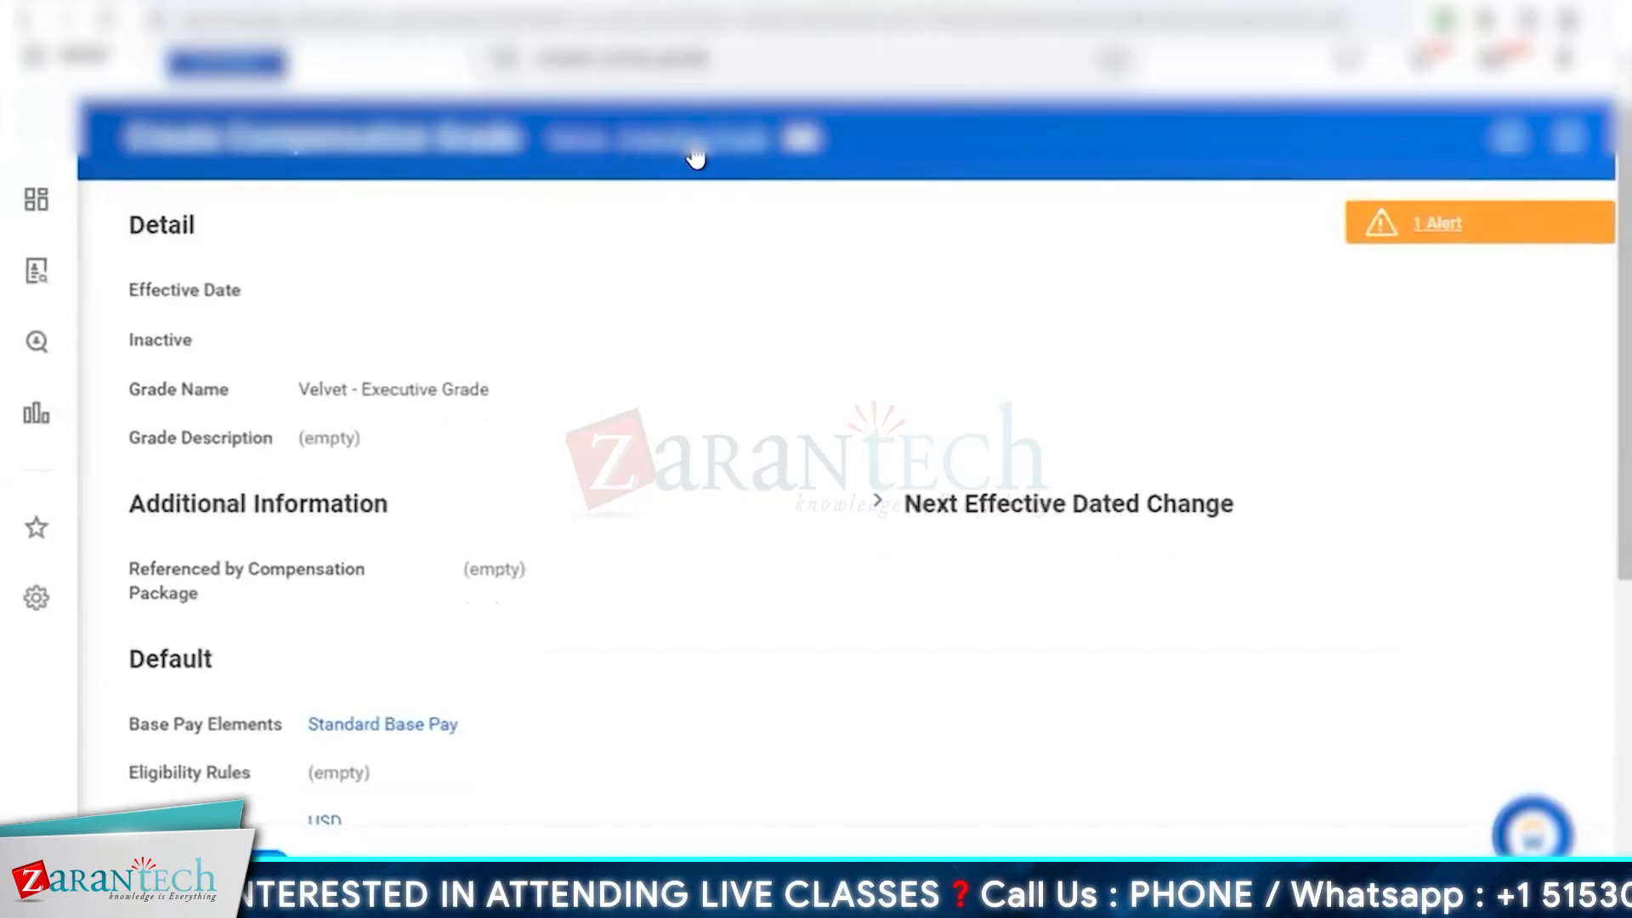
scroll(687, 378, down, 5)
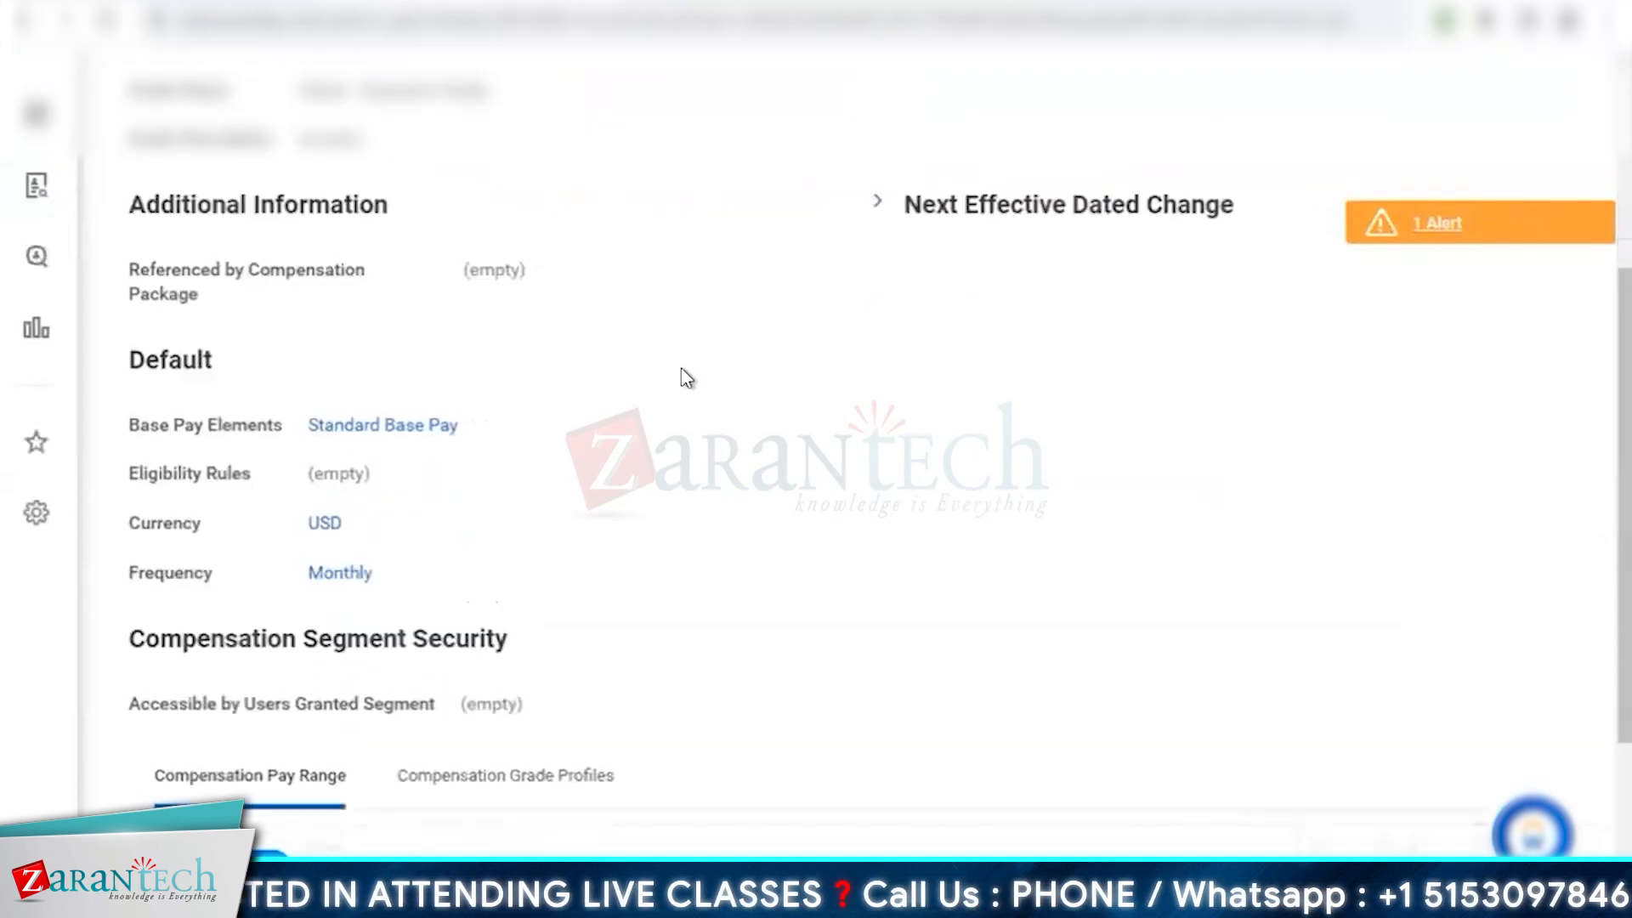
drag(125, 271, 497, 476)
click(642, 460)
scroll(642, 459, down, 3)
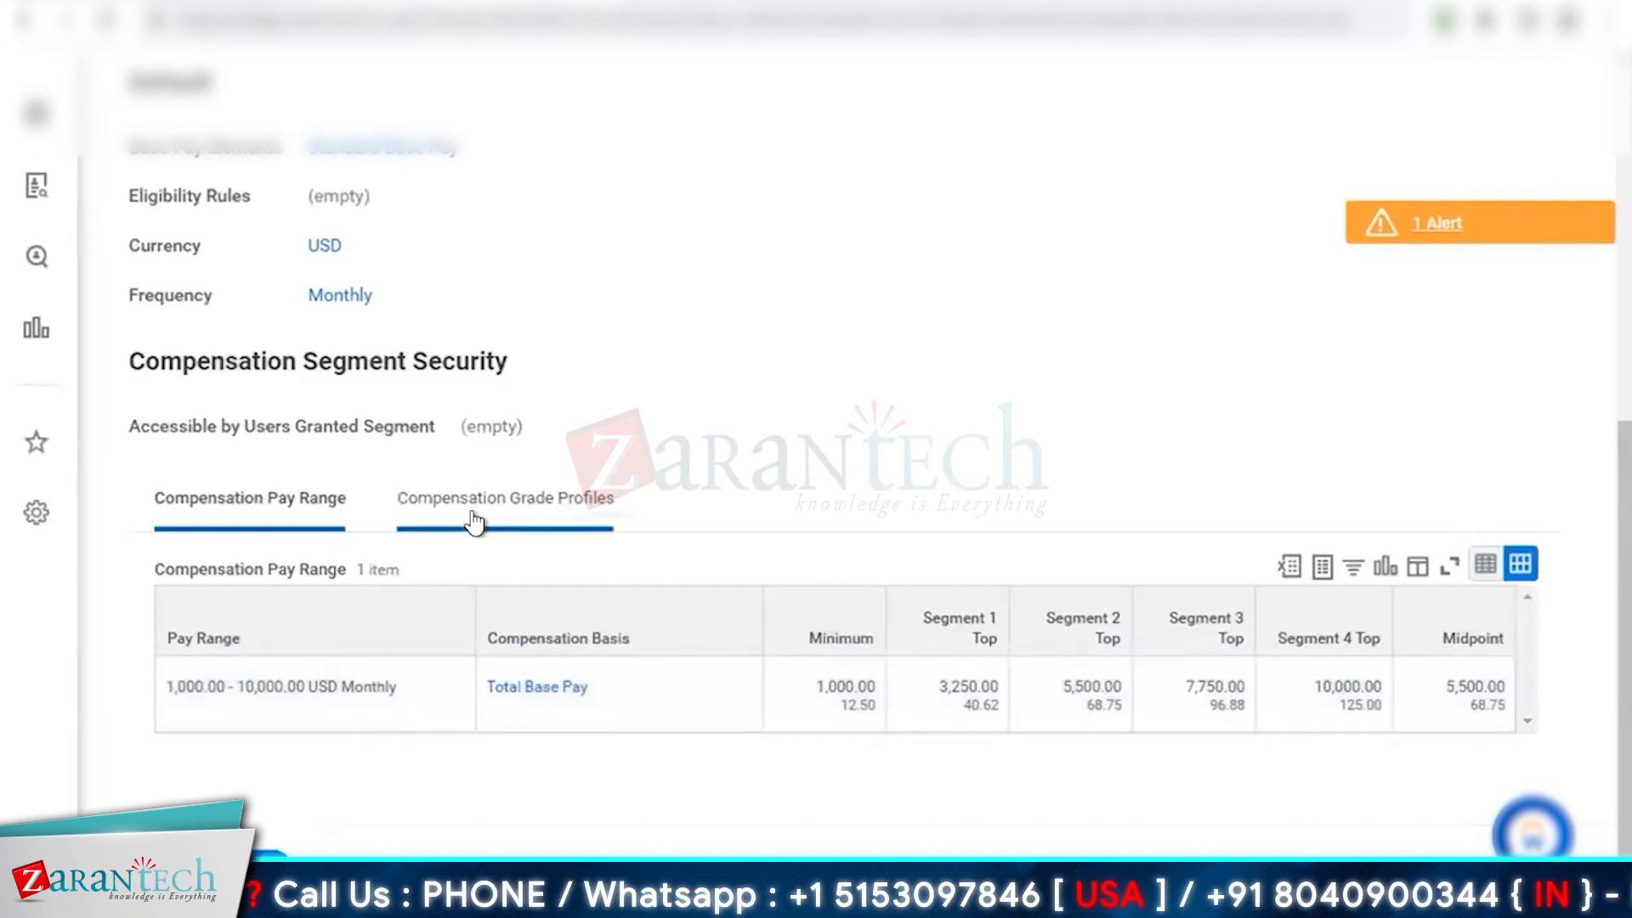
click(474, 520)
click(321, 514)
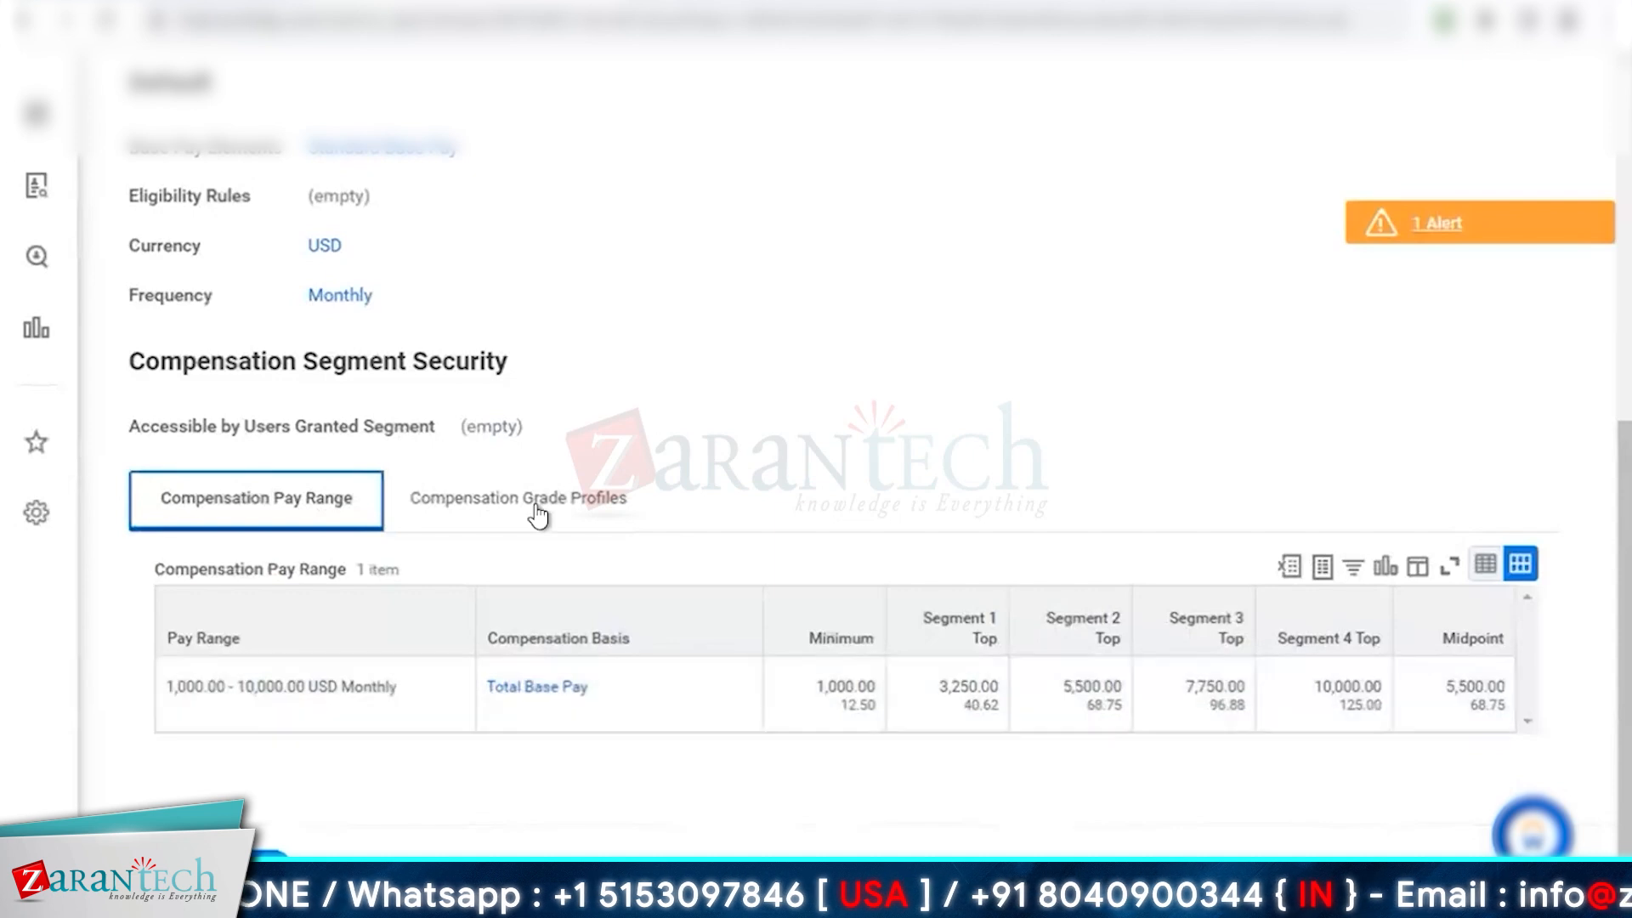
Examine the Velvet - Exec - Boston grade profile, covering its name, eligibility rule and pay range segments
click(539, 510)
scroll(818, 357, down, 3)
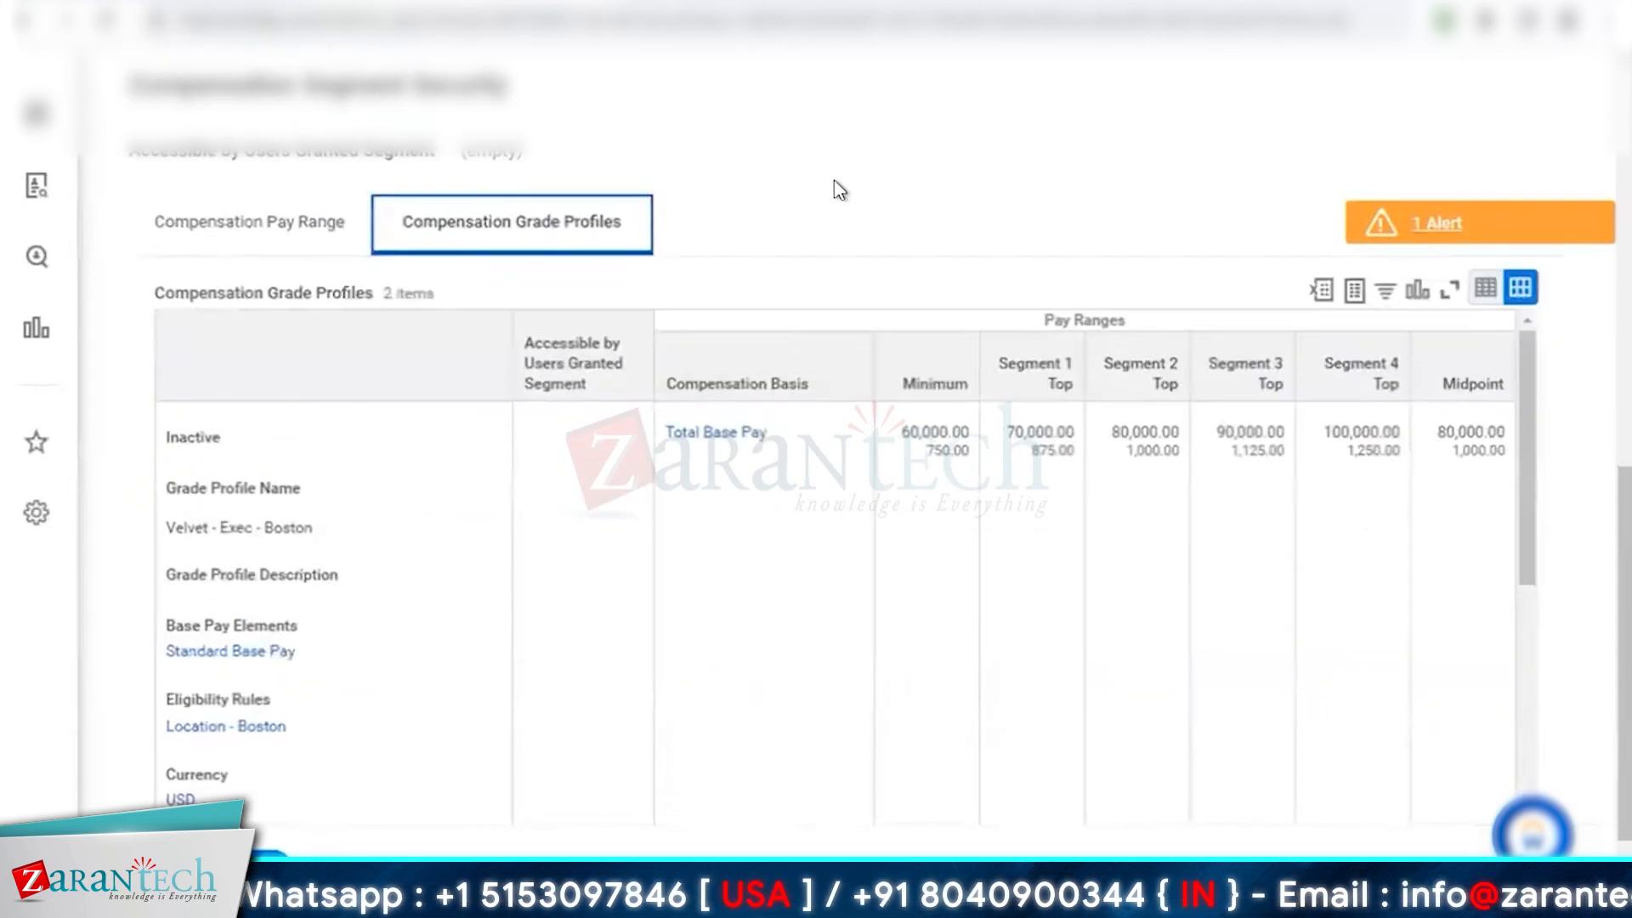
scroll(838, 189, down, 2)
drag(167, 396, 334, 382)
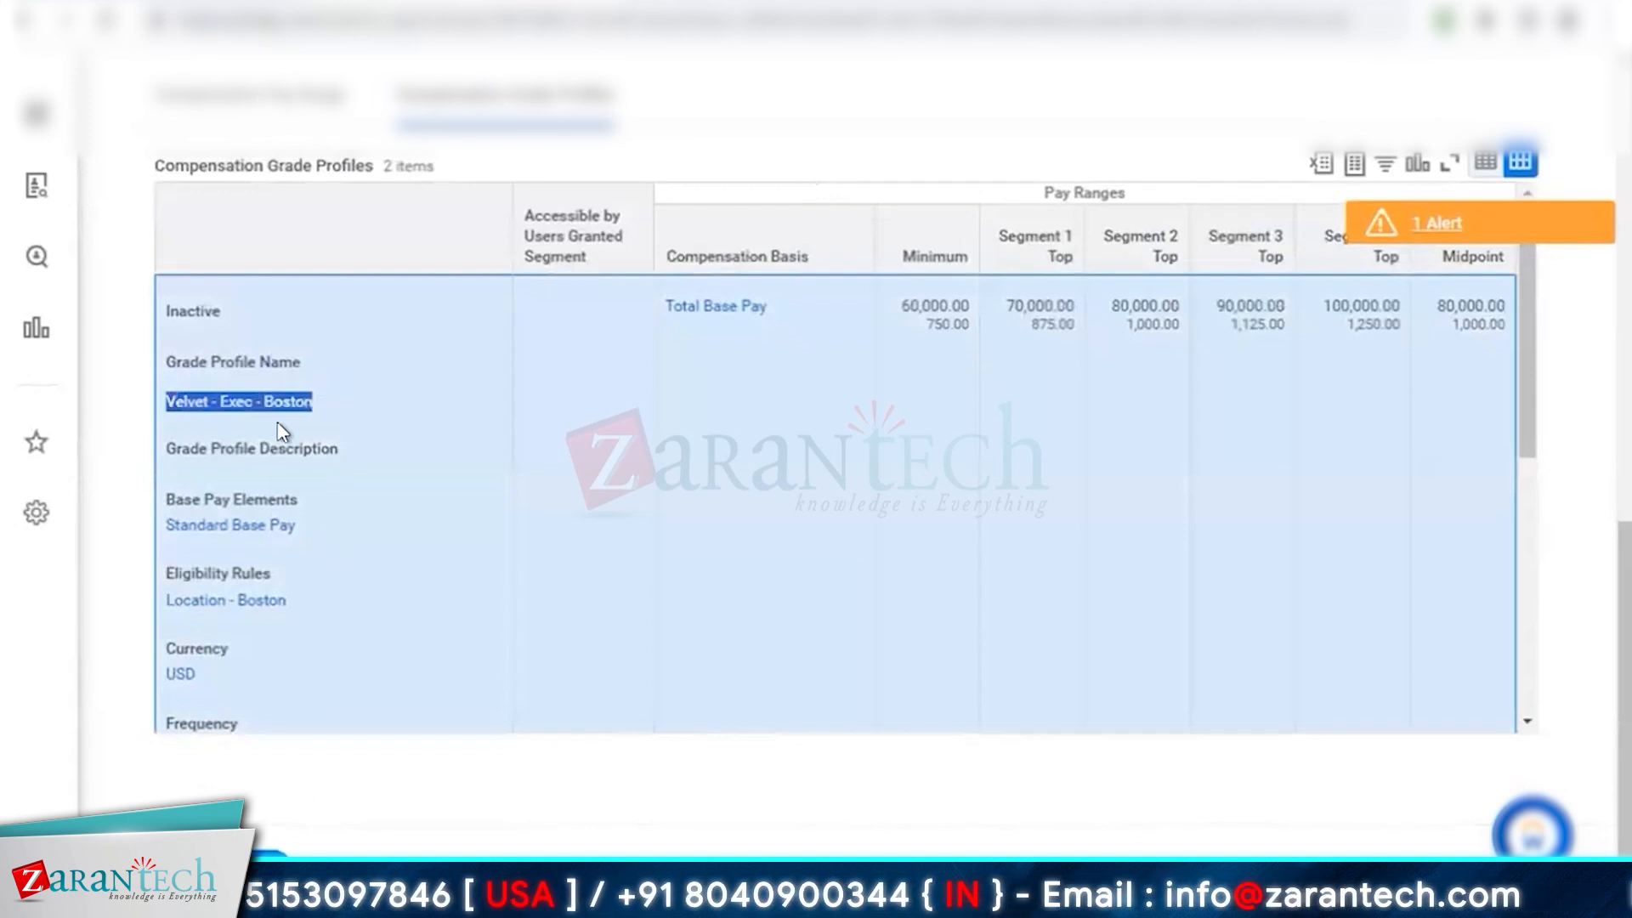
scroll(395, 466, down, 2)
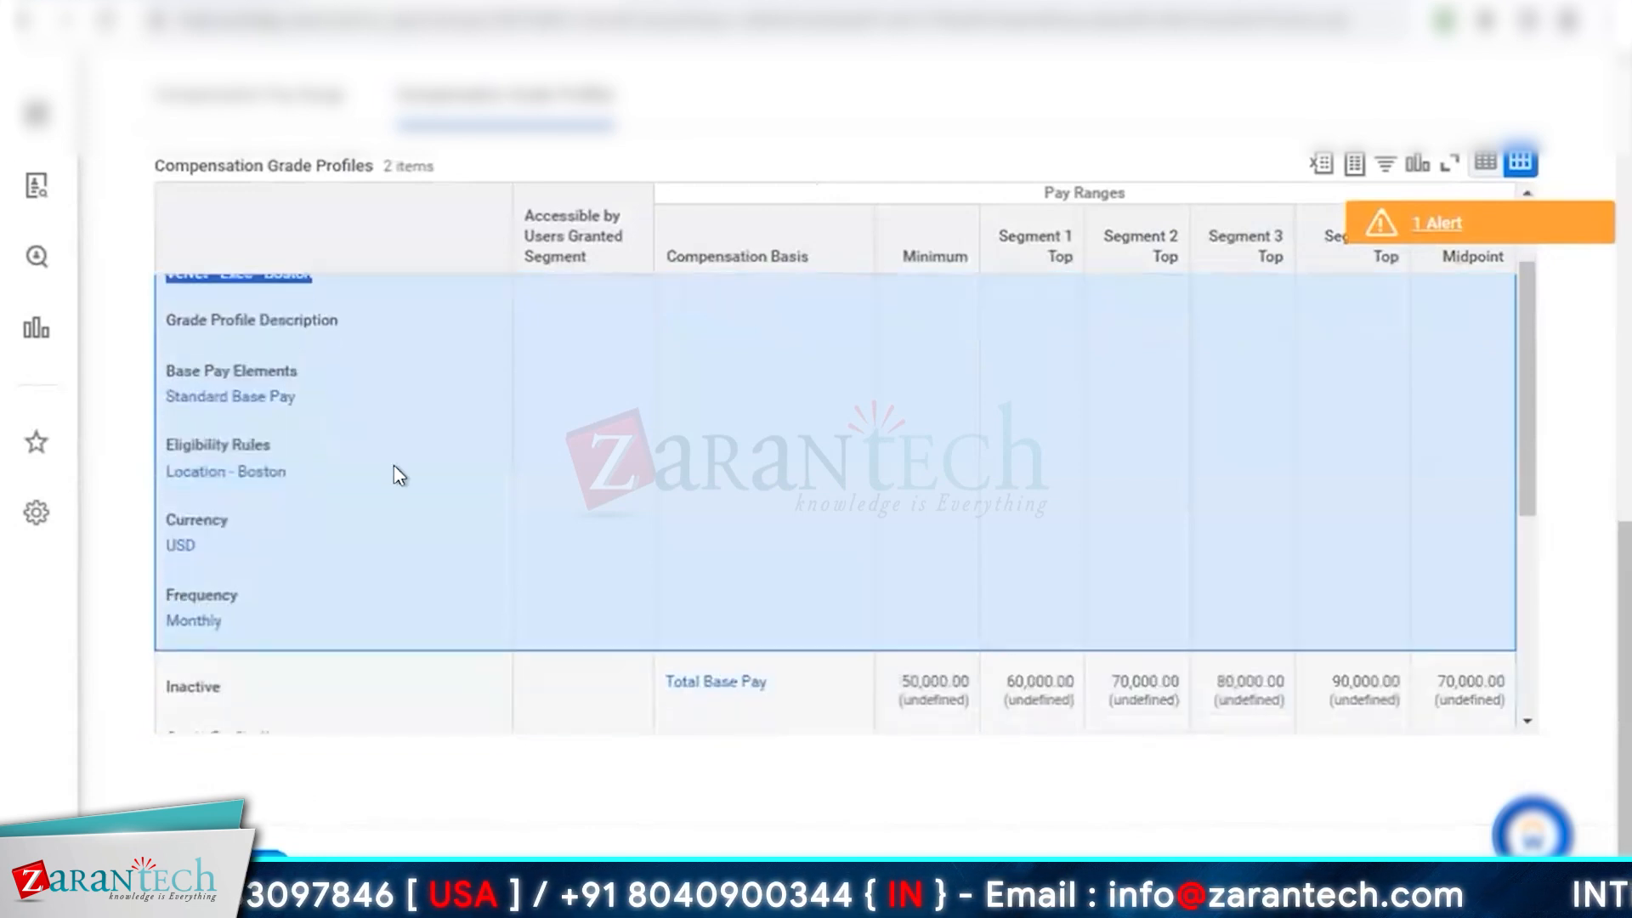
click(167, 442)
drag(168, 442, 317, 470)
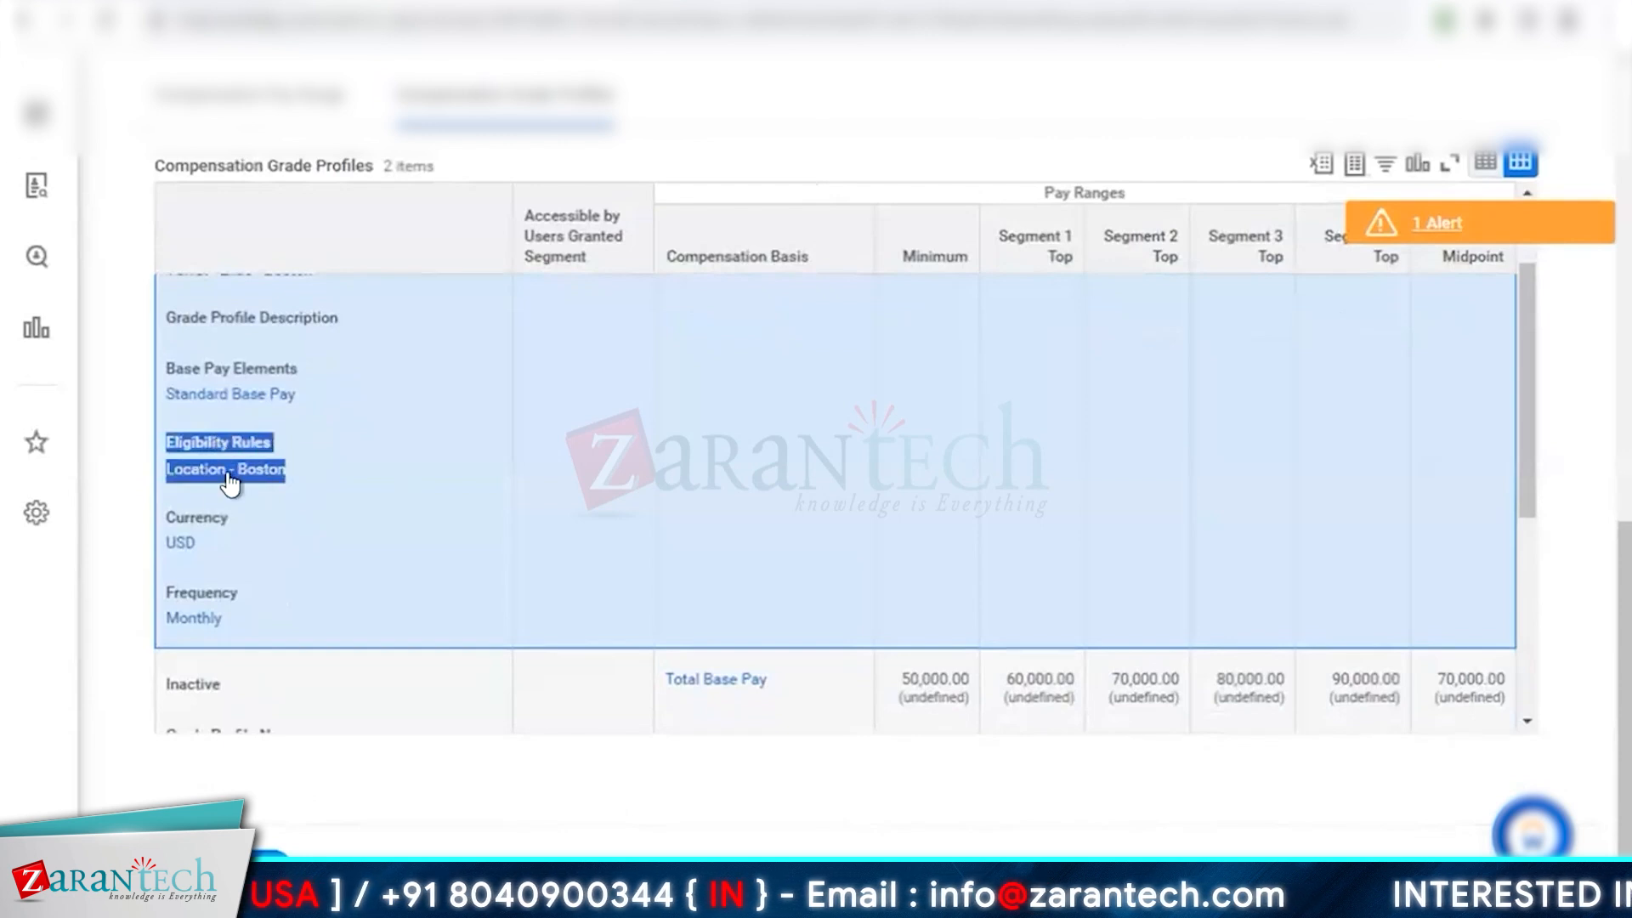
scroll(242, 481, down, 4)
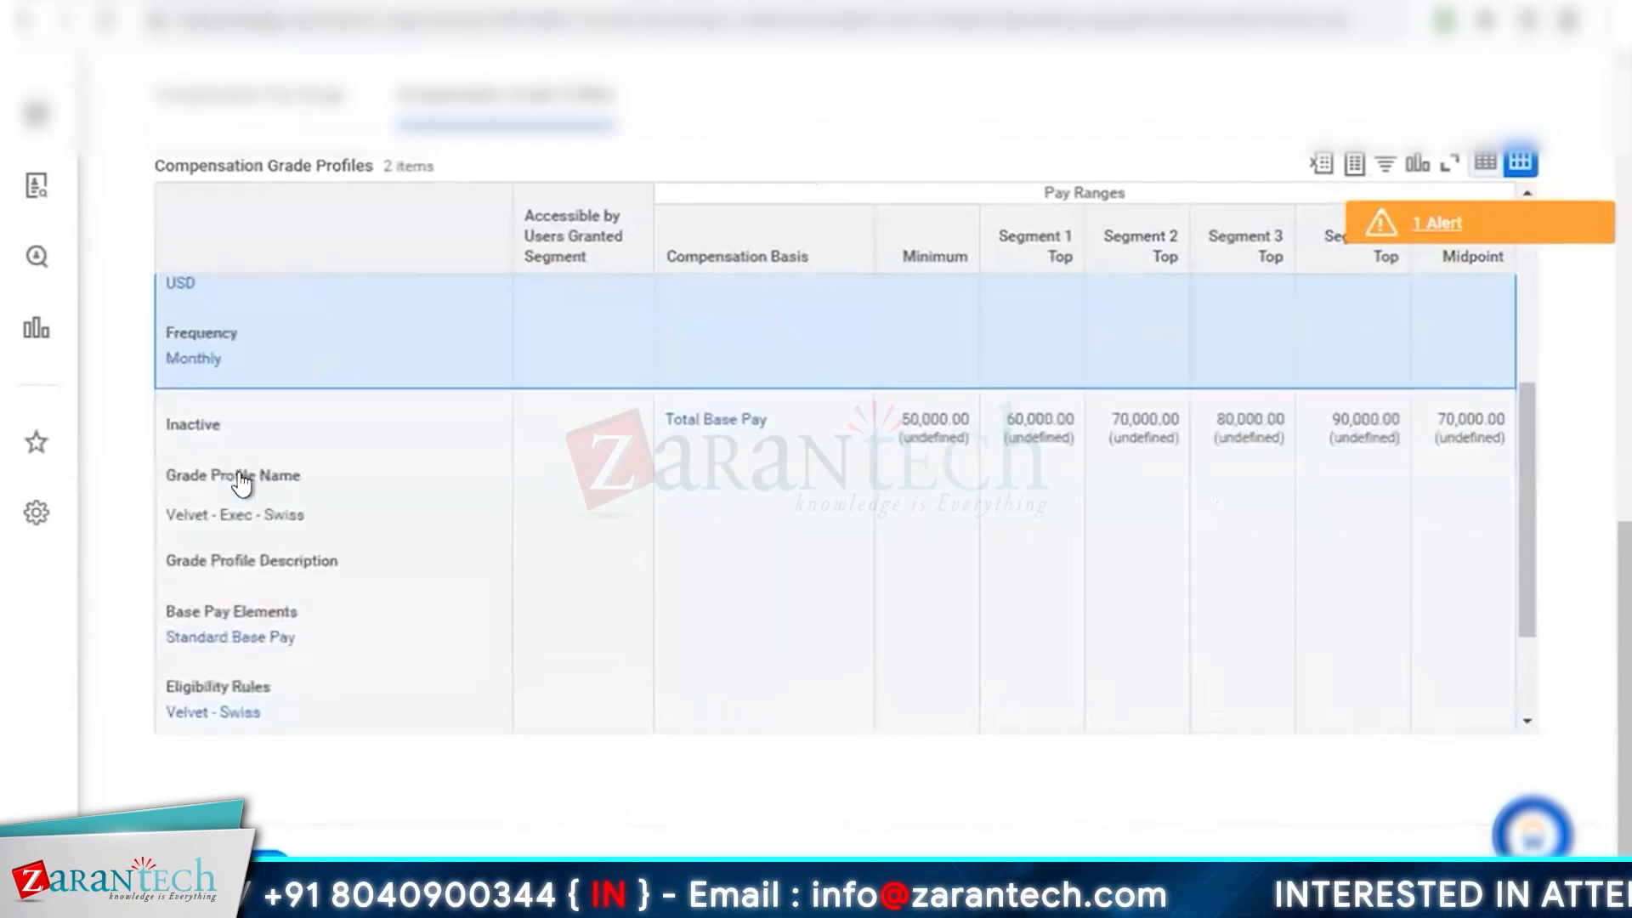
Examine the Velvet - Exec - Swiss grade profile, covering its name, eligibility rule and pay range segments
click(168, 397)
drag(168, 397, 331, 402)
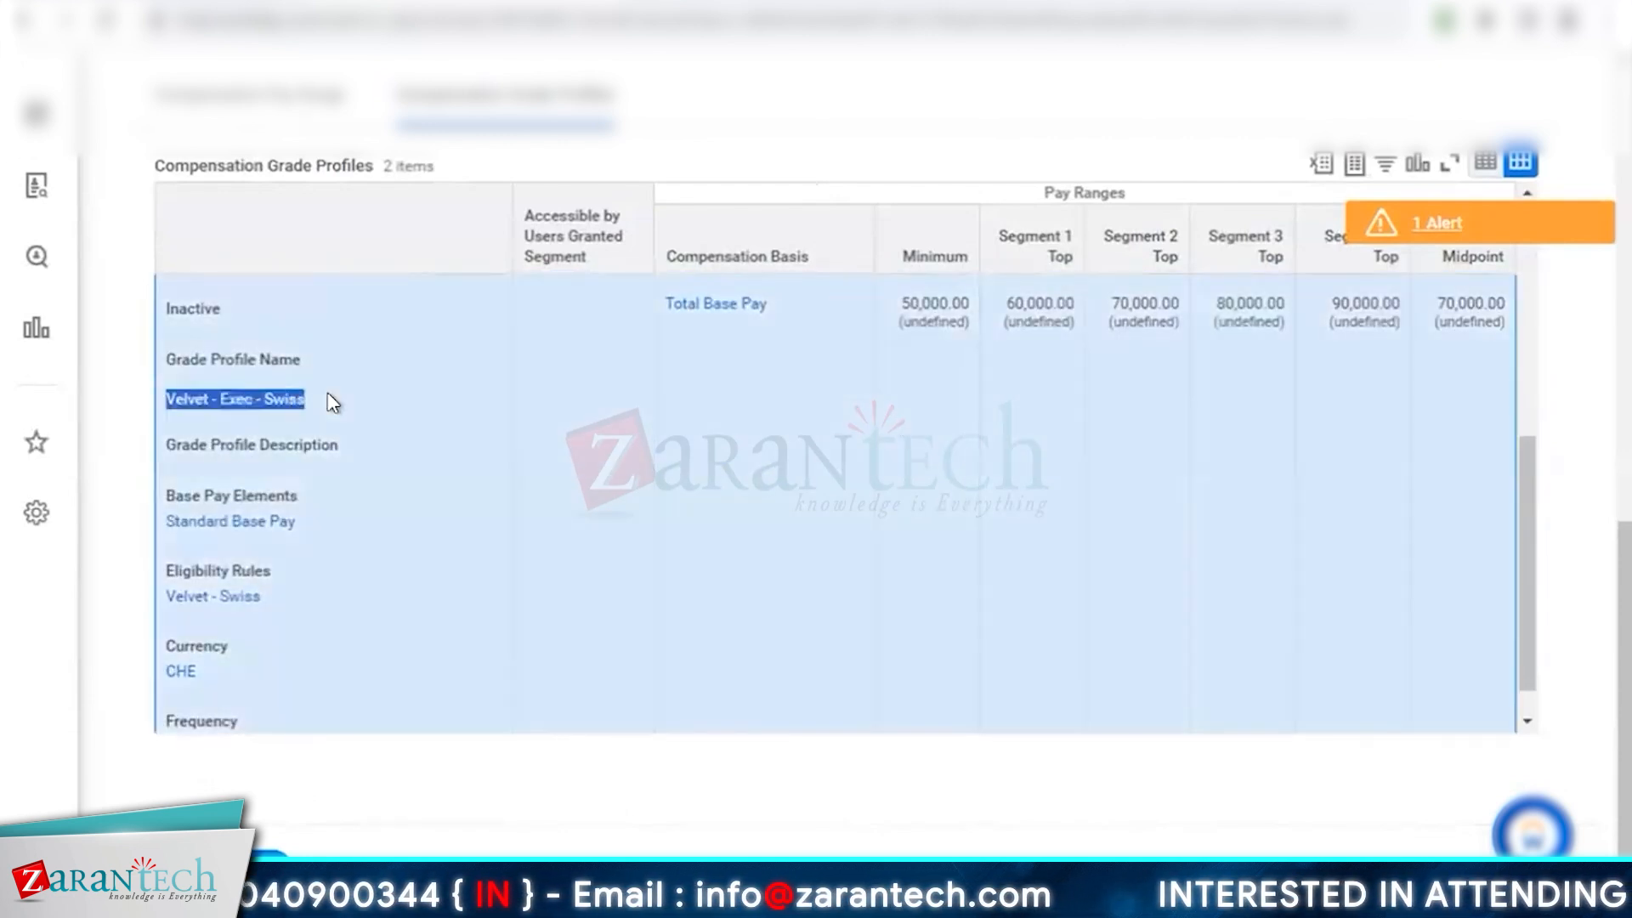
scroll(322, 419, down, 1)
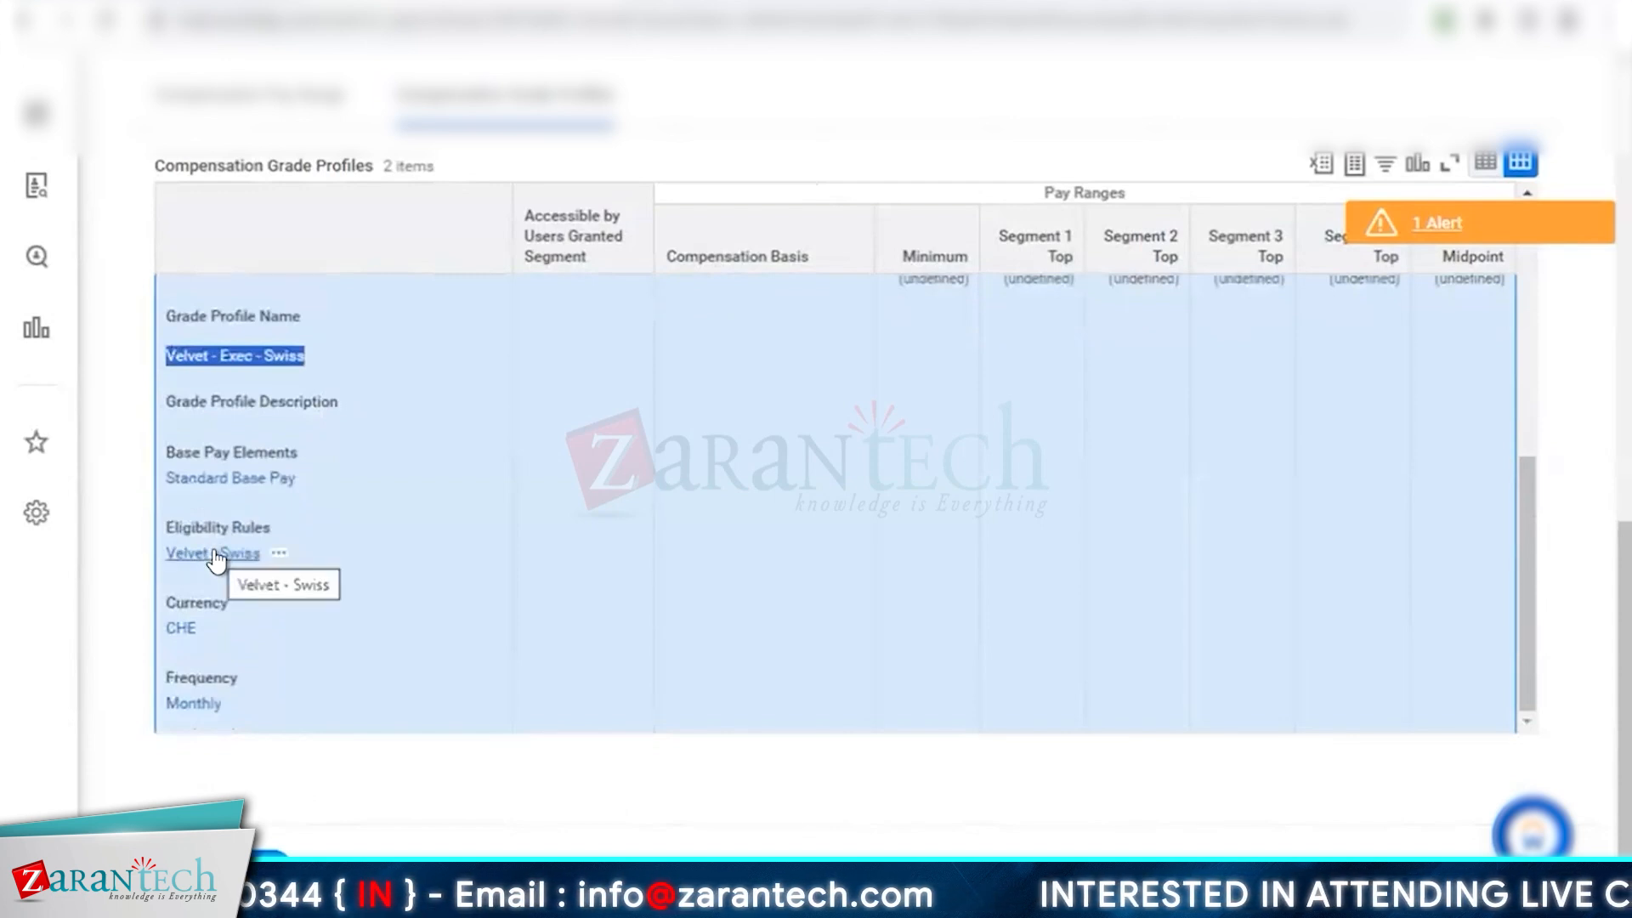
scroll(571, 568, up, 1)
scroll(571, 568, up, 1)
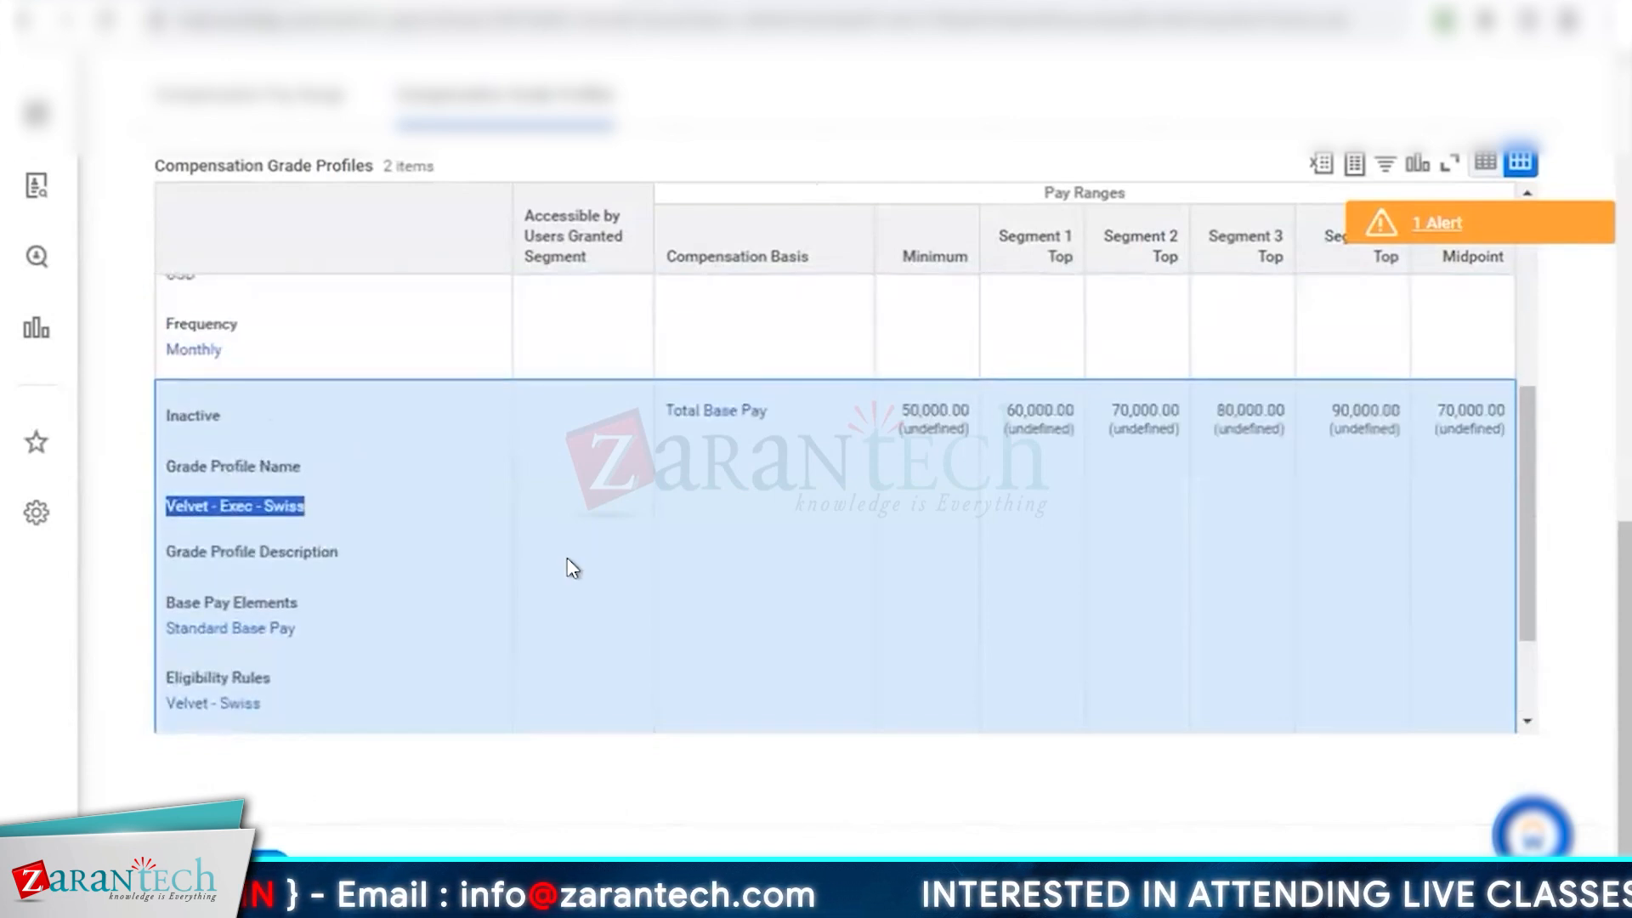
click(113, 557)
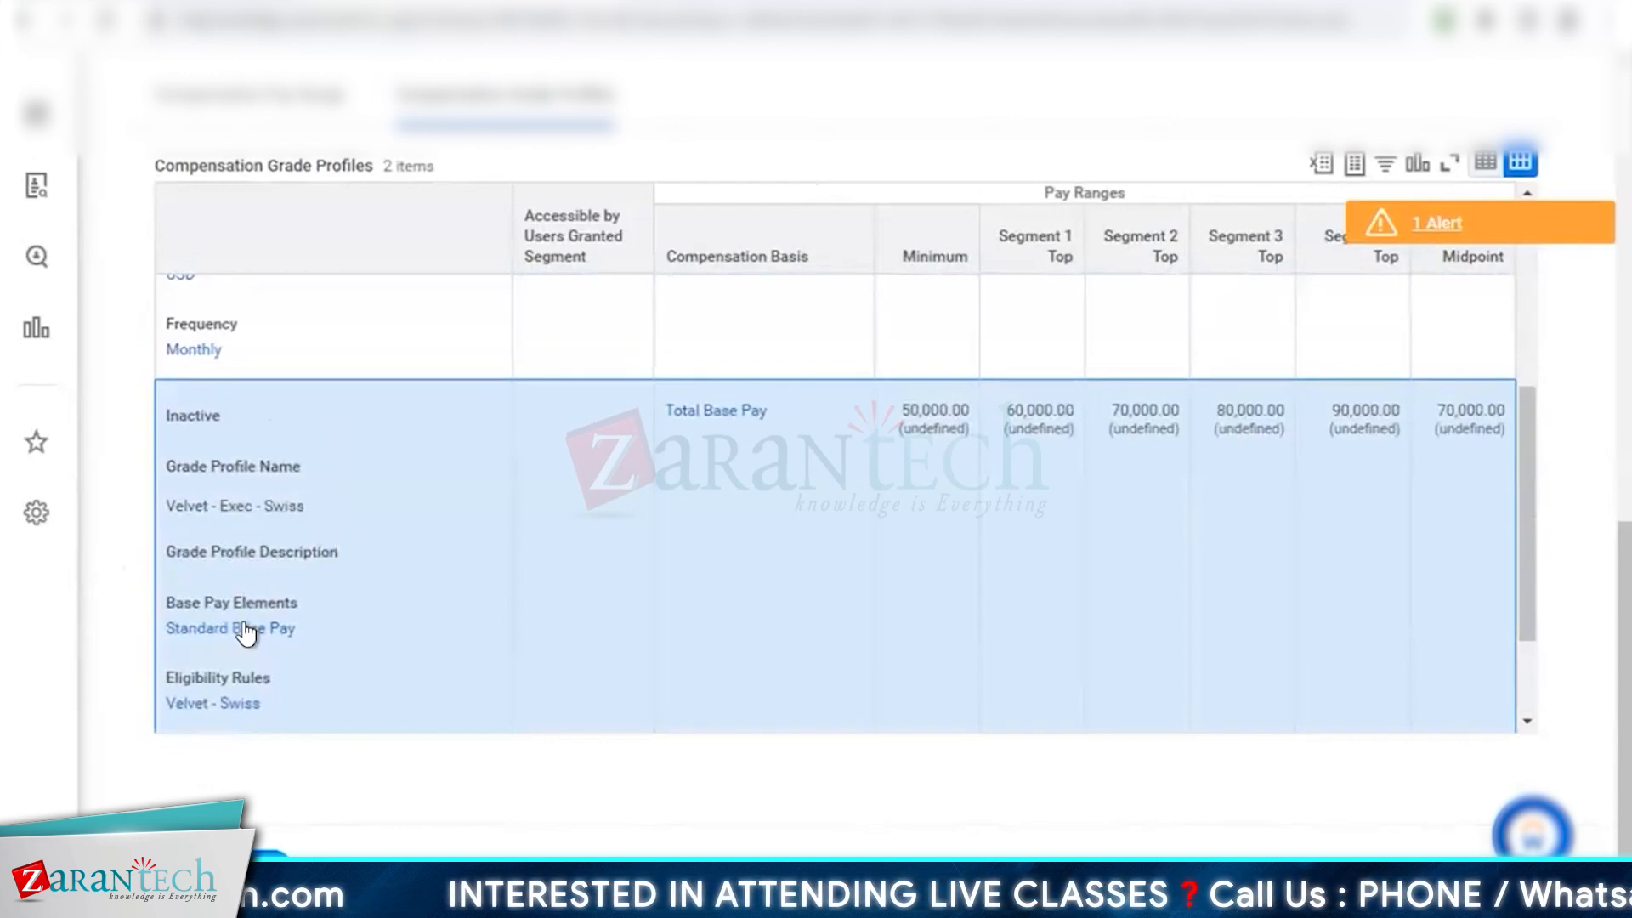
mouse_move(1271, 395)
drag(897, 410, 1399, 403)
click(127, 583)
Review the grade's name and Default section, focusing on its Eligibility Rules field
scroll(128, 587, up, 5)
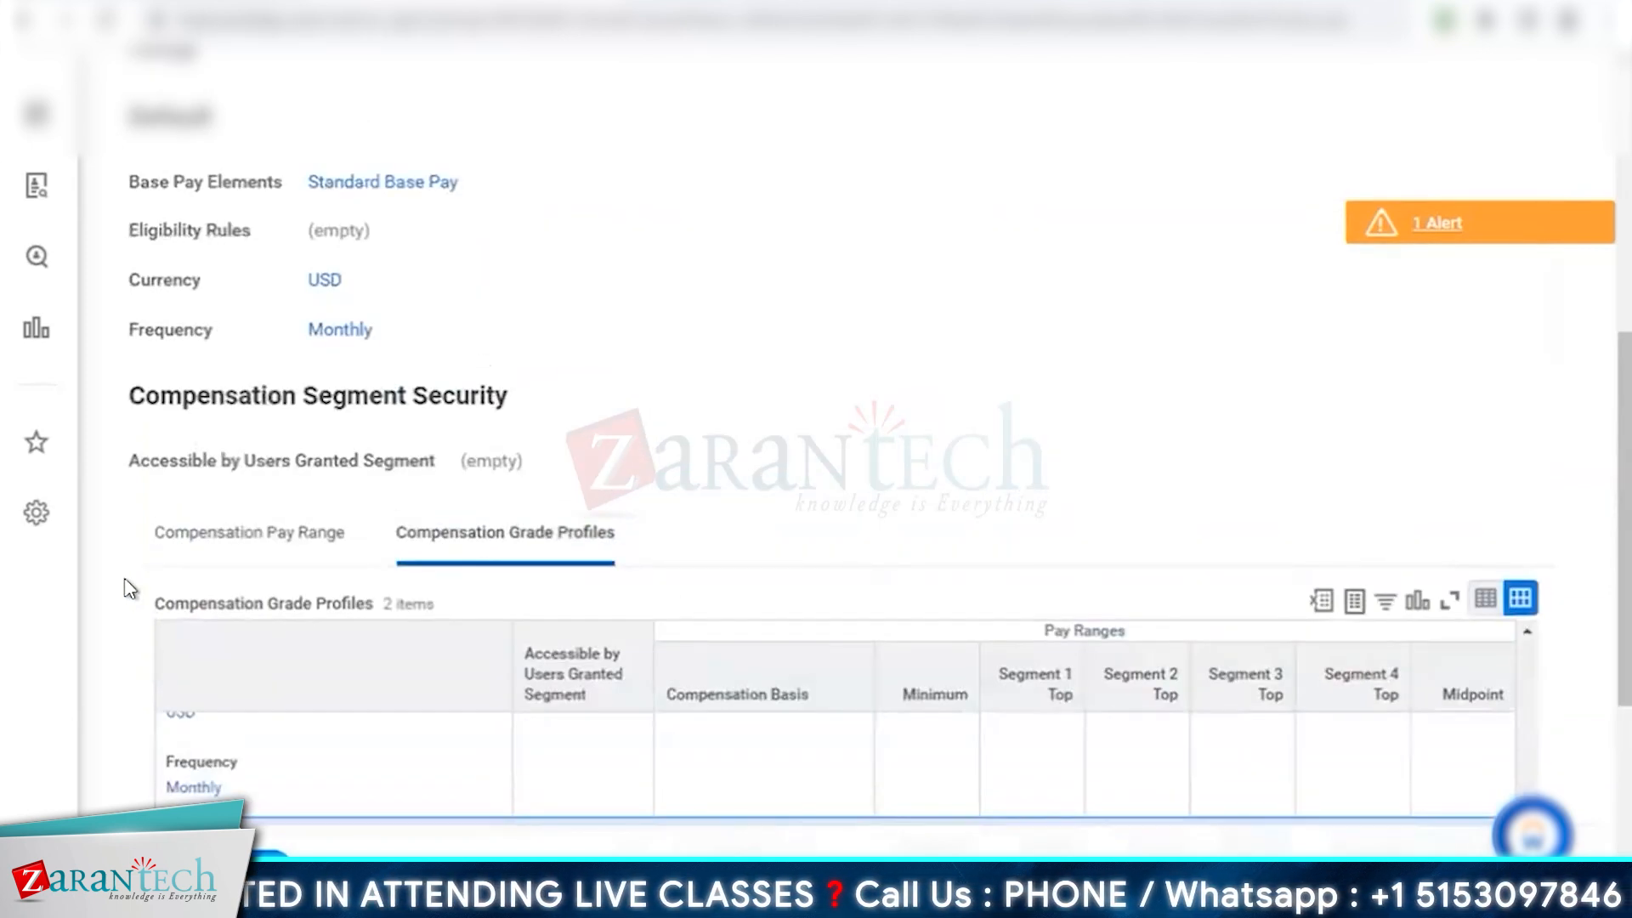
scroll(130, 589, up, 3)
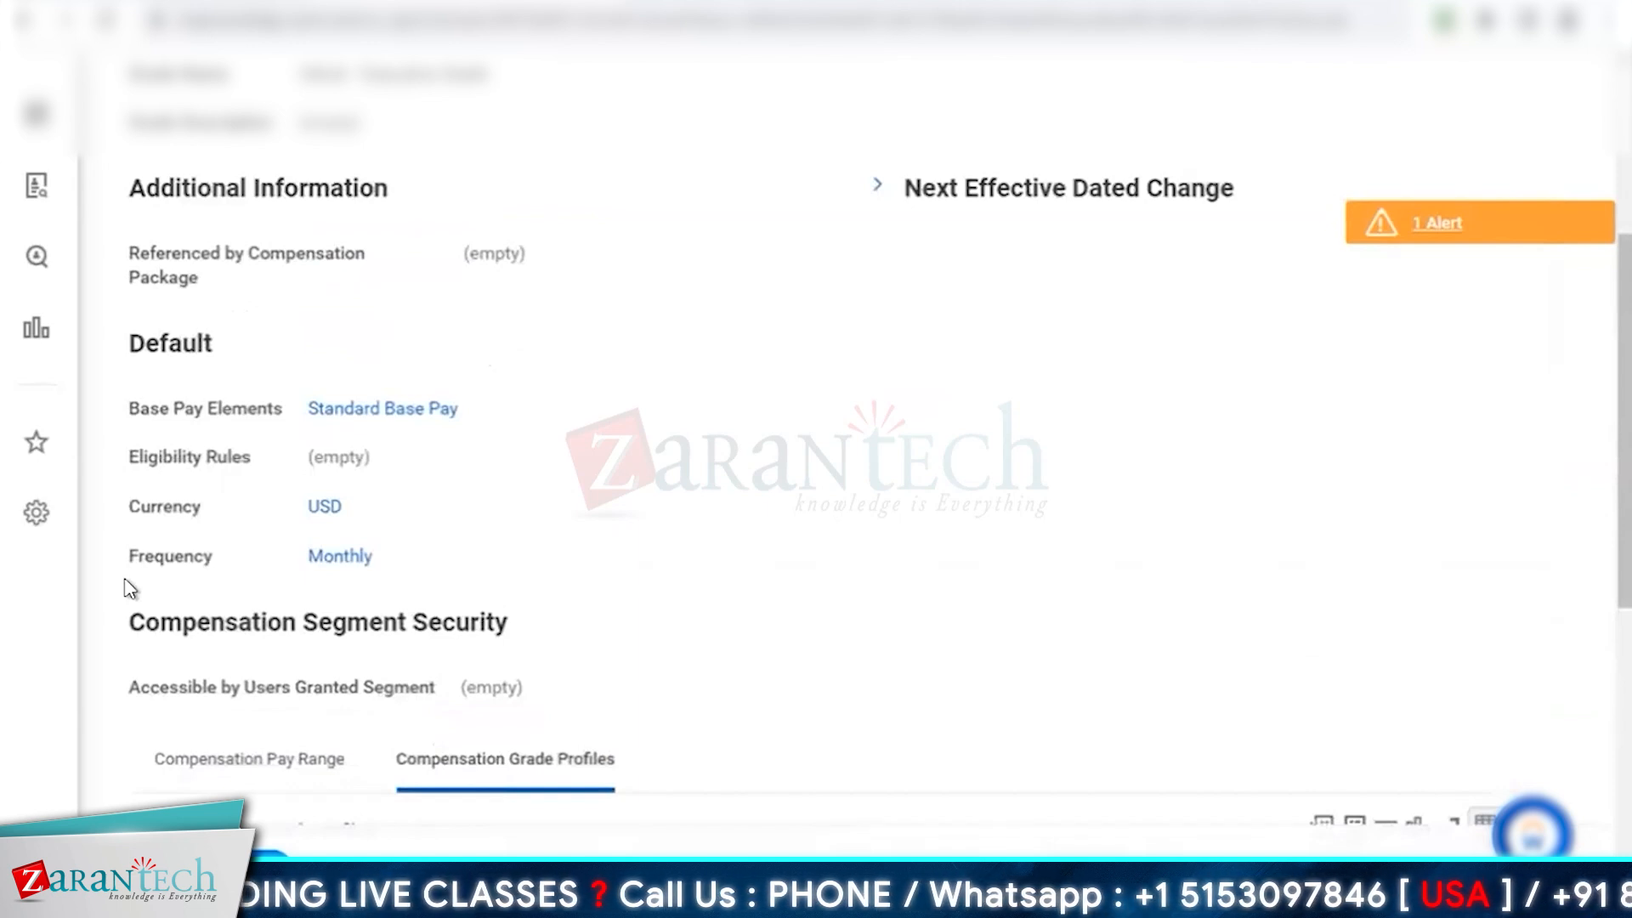
scroll(129, 589, up, 2)
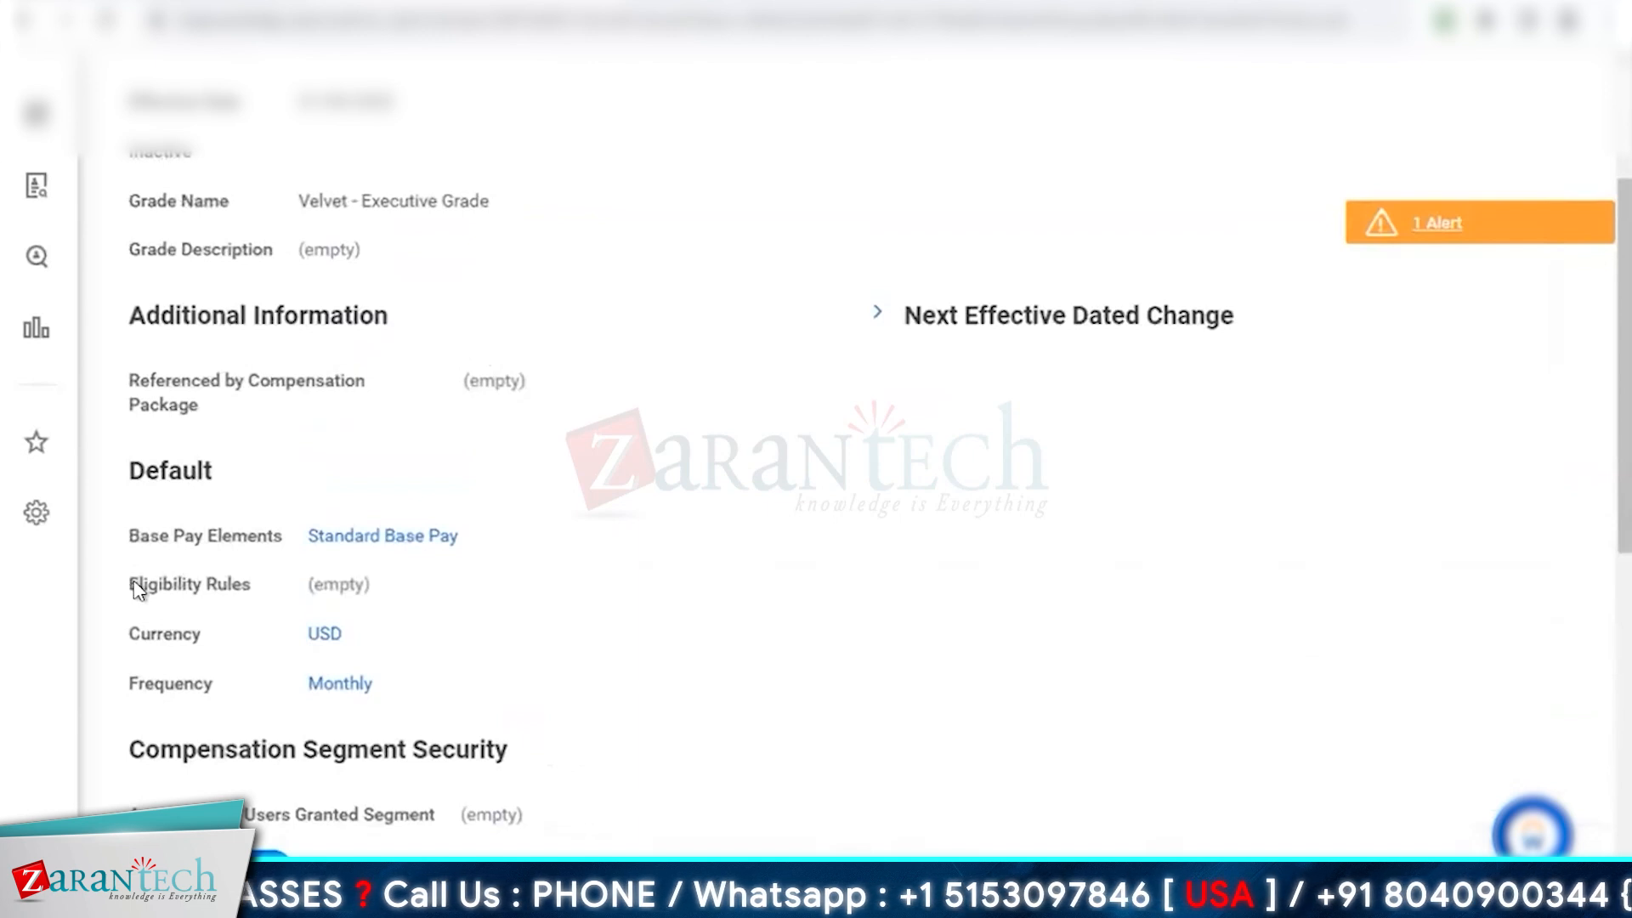
drag(141, 589, 264, 591)
Search the grade's default Eligibility Rules for "executive" and look through the matching rules
text(executive)
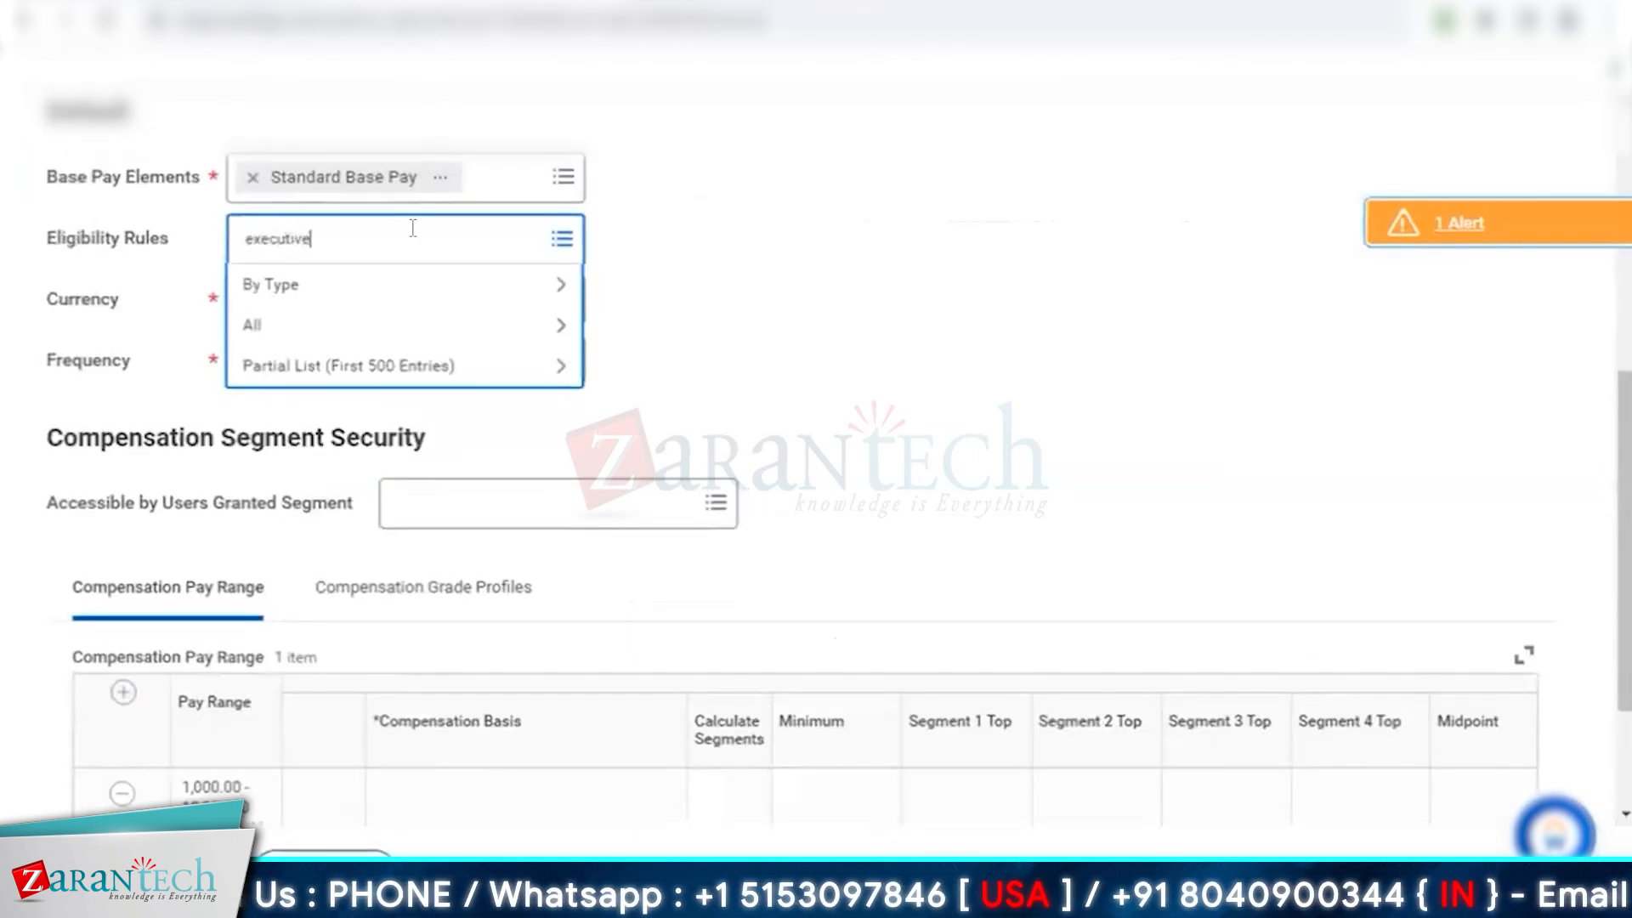
key(Return)
scroll(414, 503, down, 4)
scroll(414, 503, down, 8)
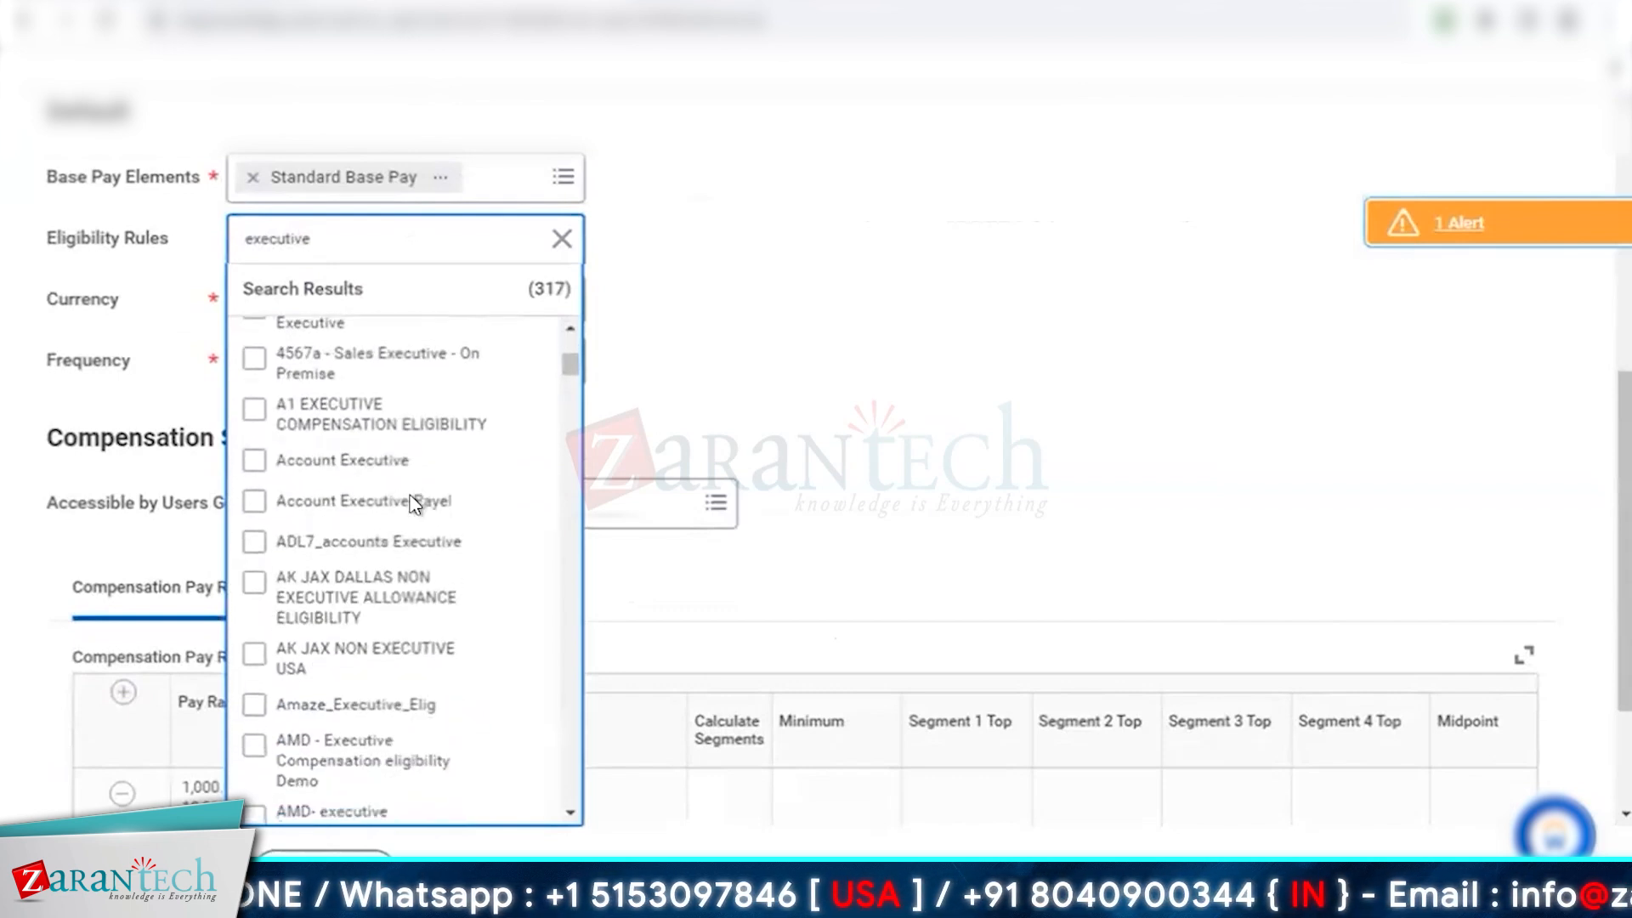
scroll(414, 503, down, 6)
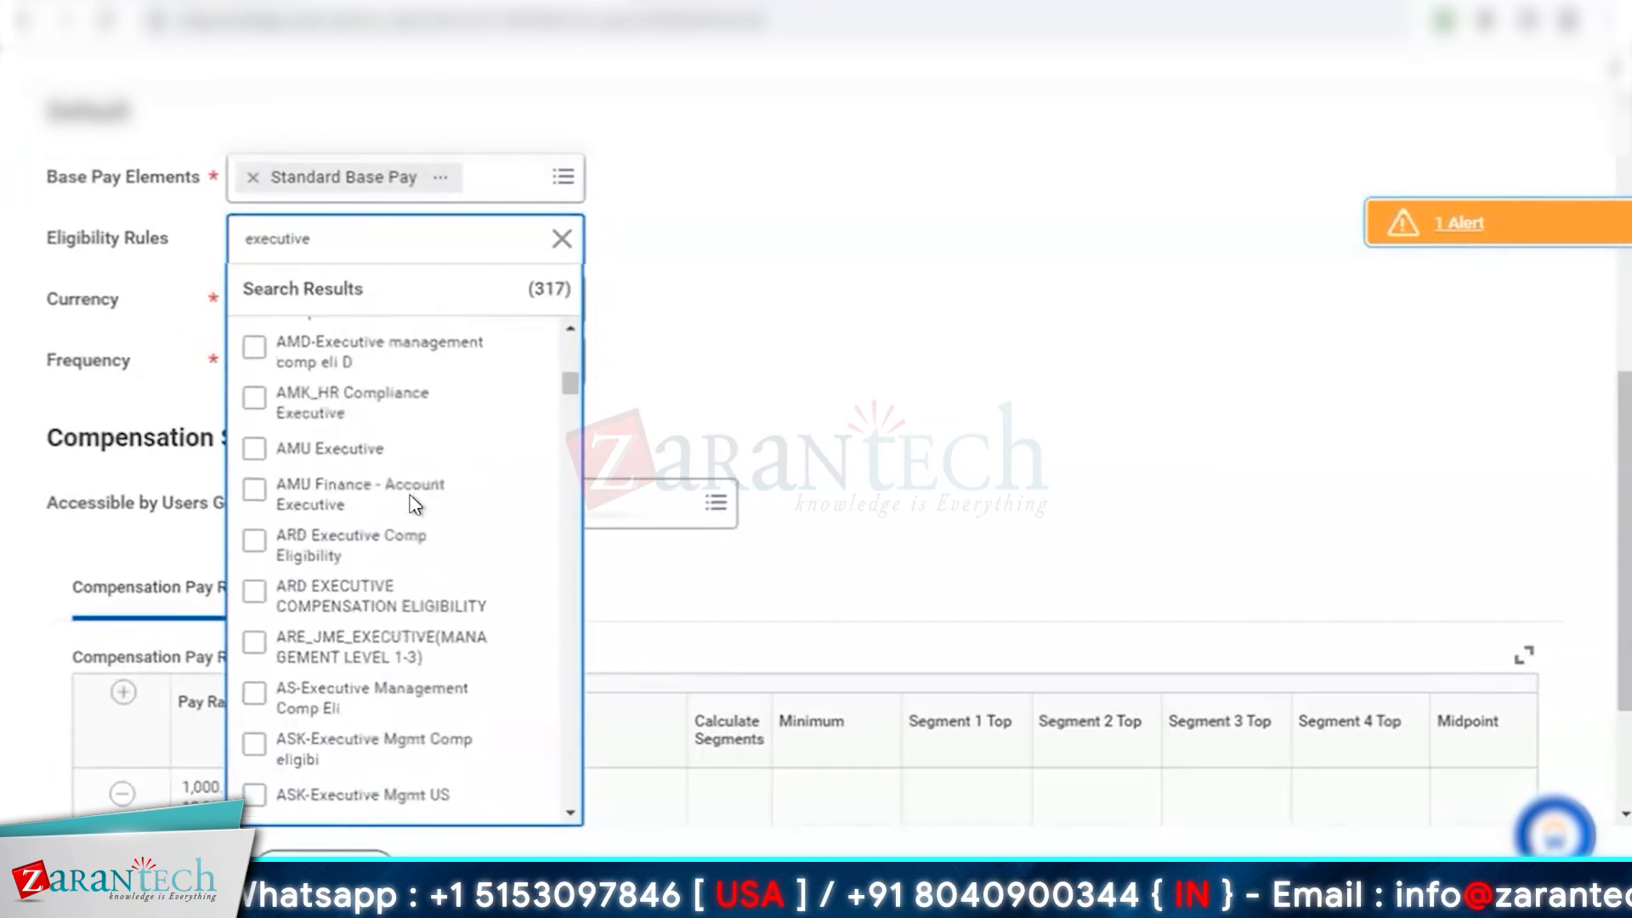
scroll(413, 503, down, 2)
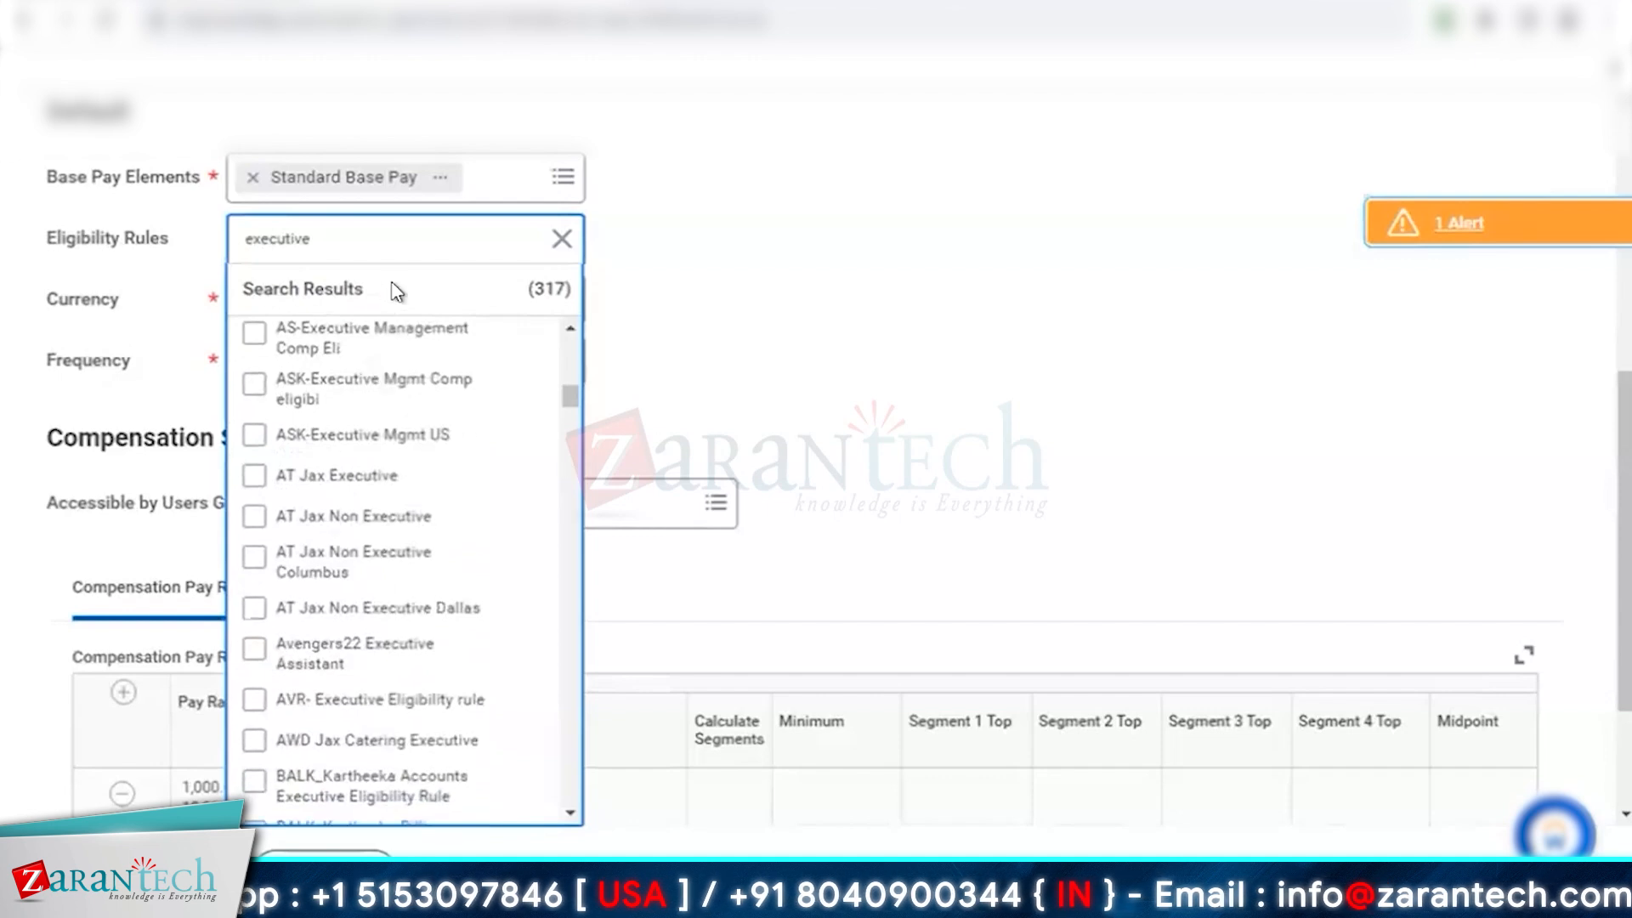
text(1-3)
key(Return)
click(418, 231)
key(BackSpace)
key(BackSpace)
key(BackSpace)
Narrow the eligibility rule search to "executive manage" and select Management Level is Executive or Director
text(manage)
key(Return)
scroll(465, 539, down, 12)
scroll(425, 459, up, 12)
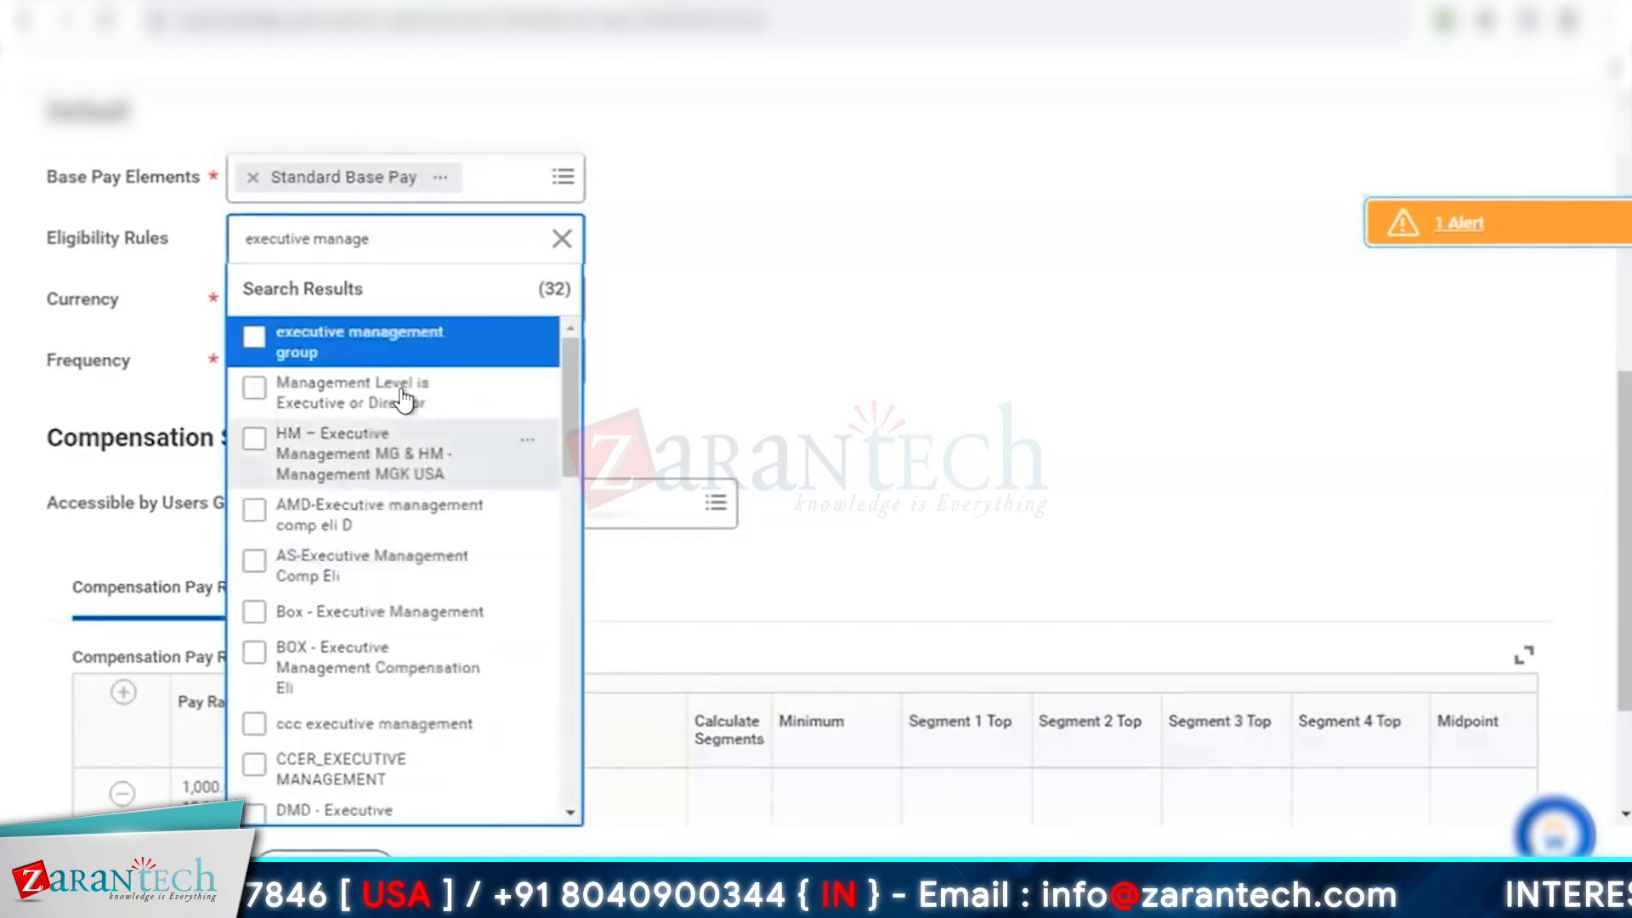
click(400, 405)
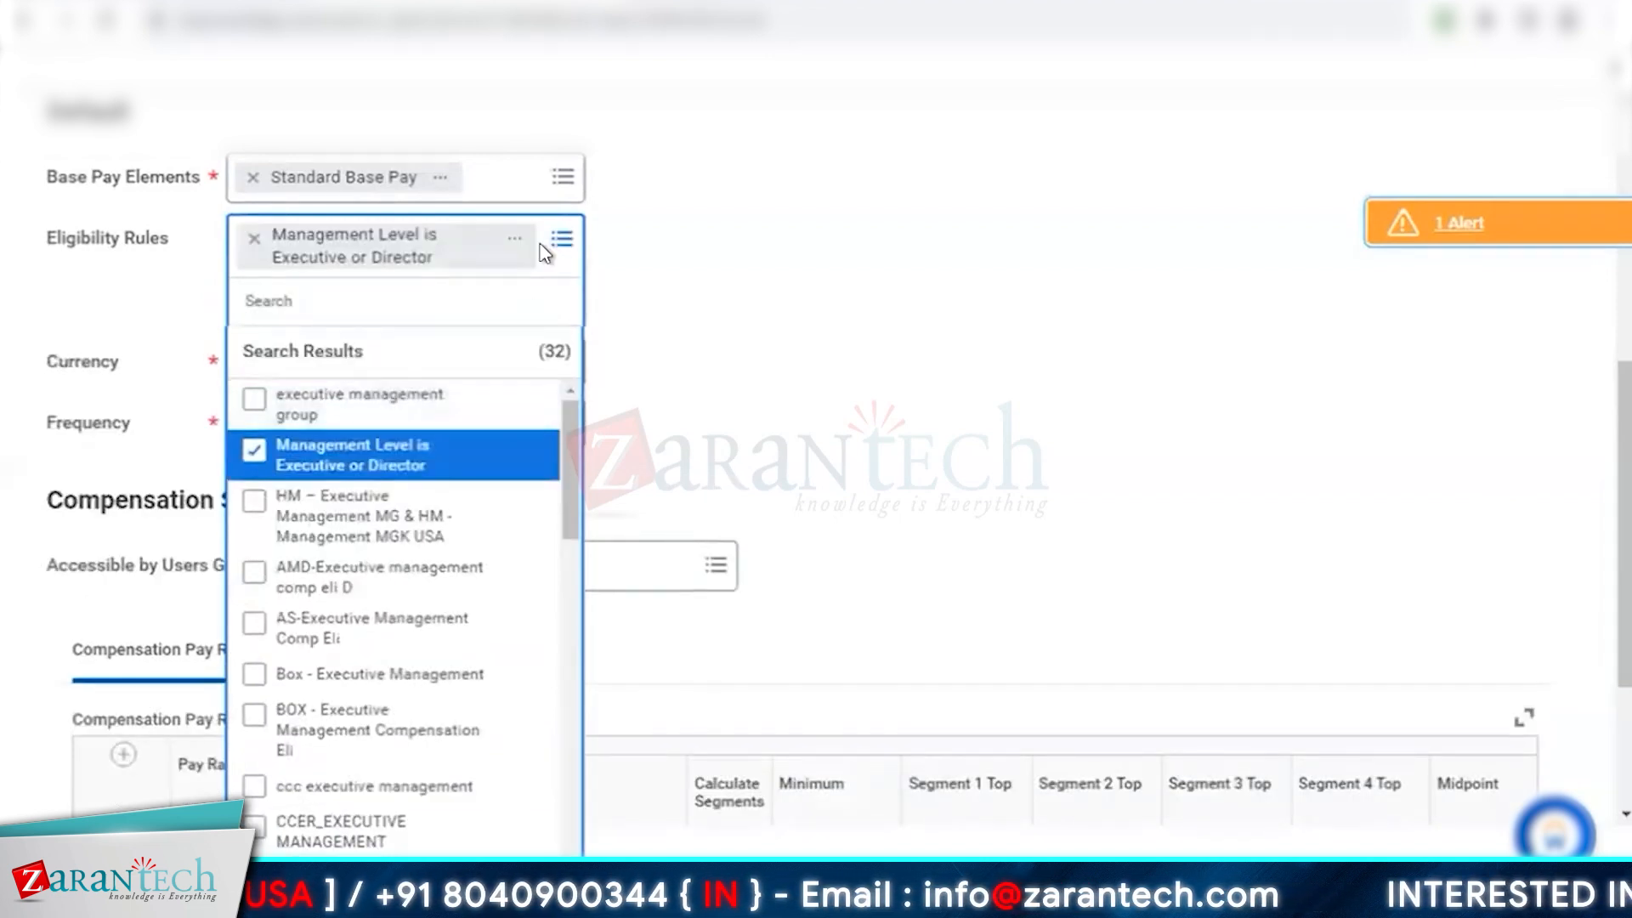
Inspect the derived logic and rule conditions of the selected eligibility rule, then close its preview
click(517, 240)
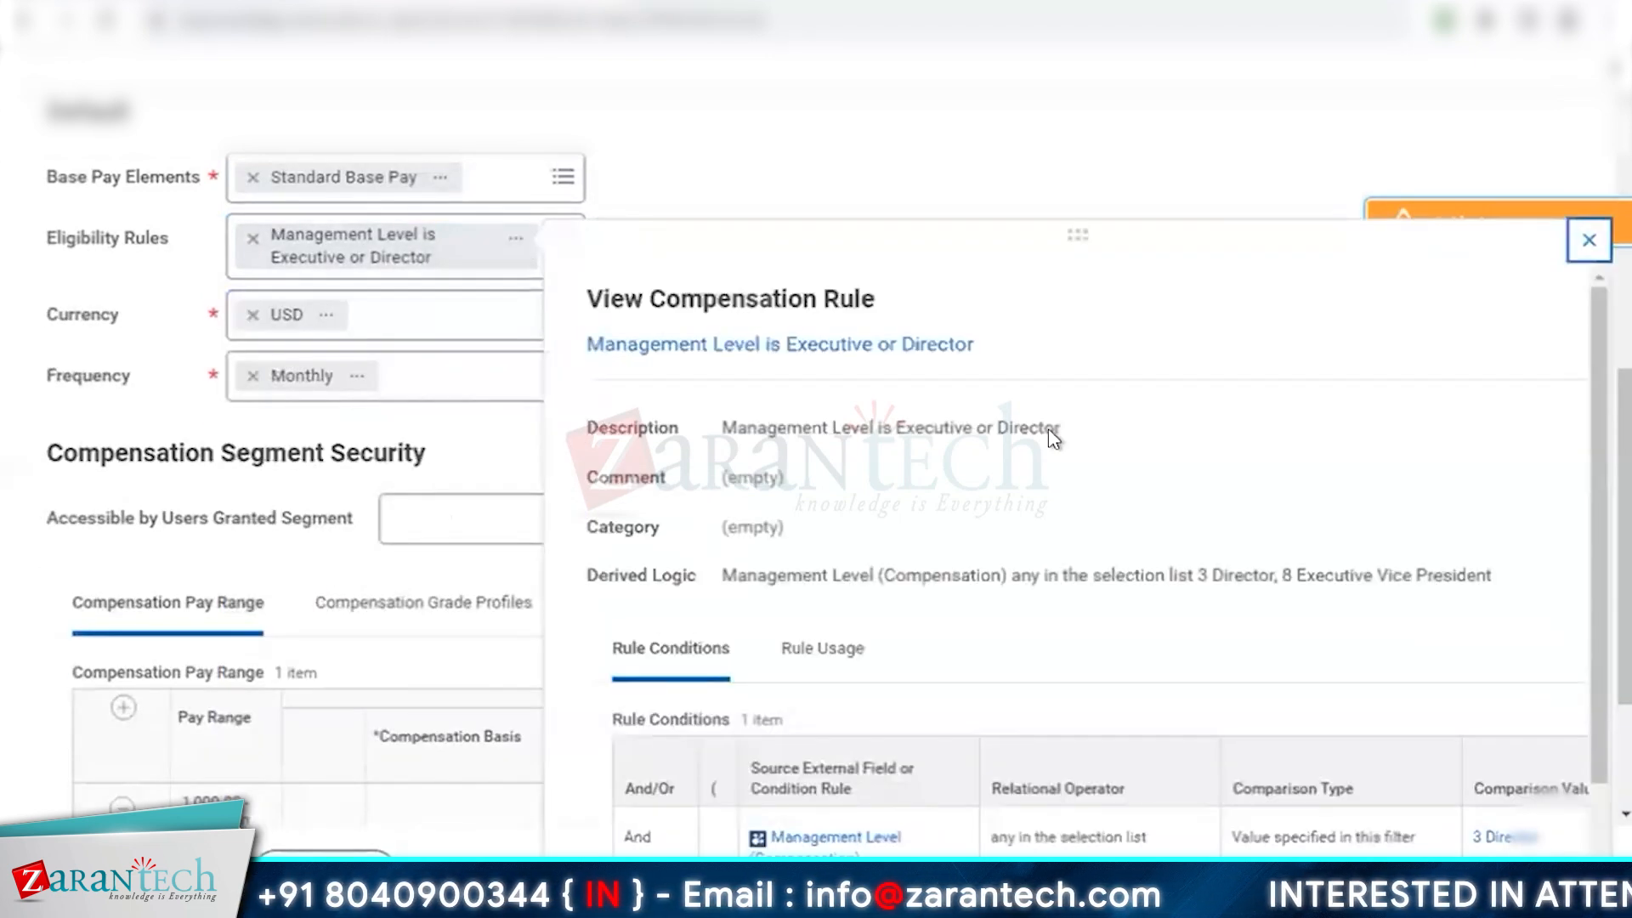
scroll(1377, 727, down, 1)
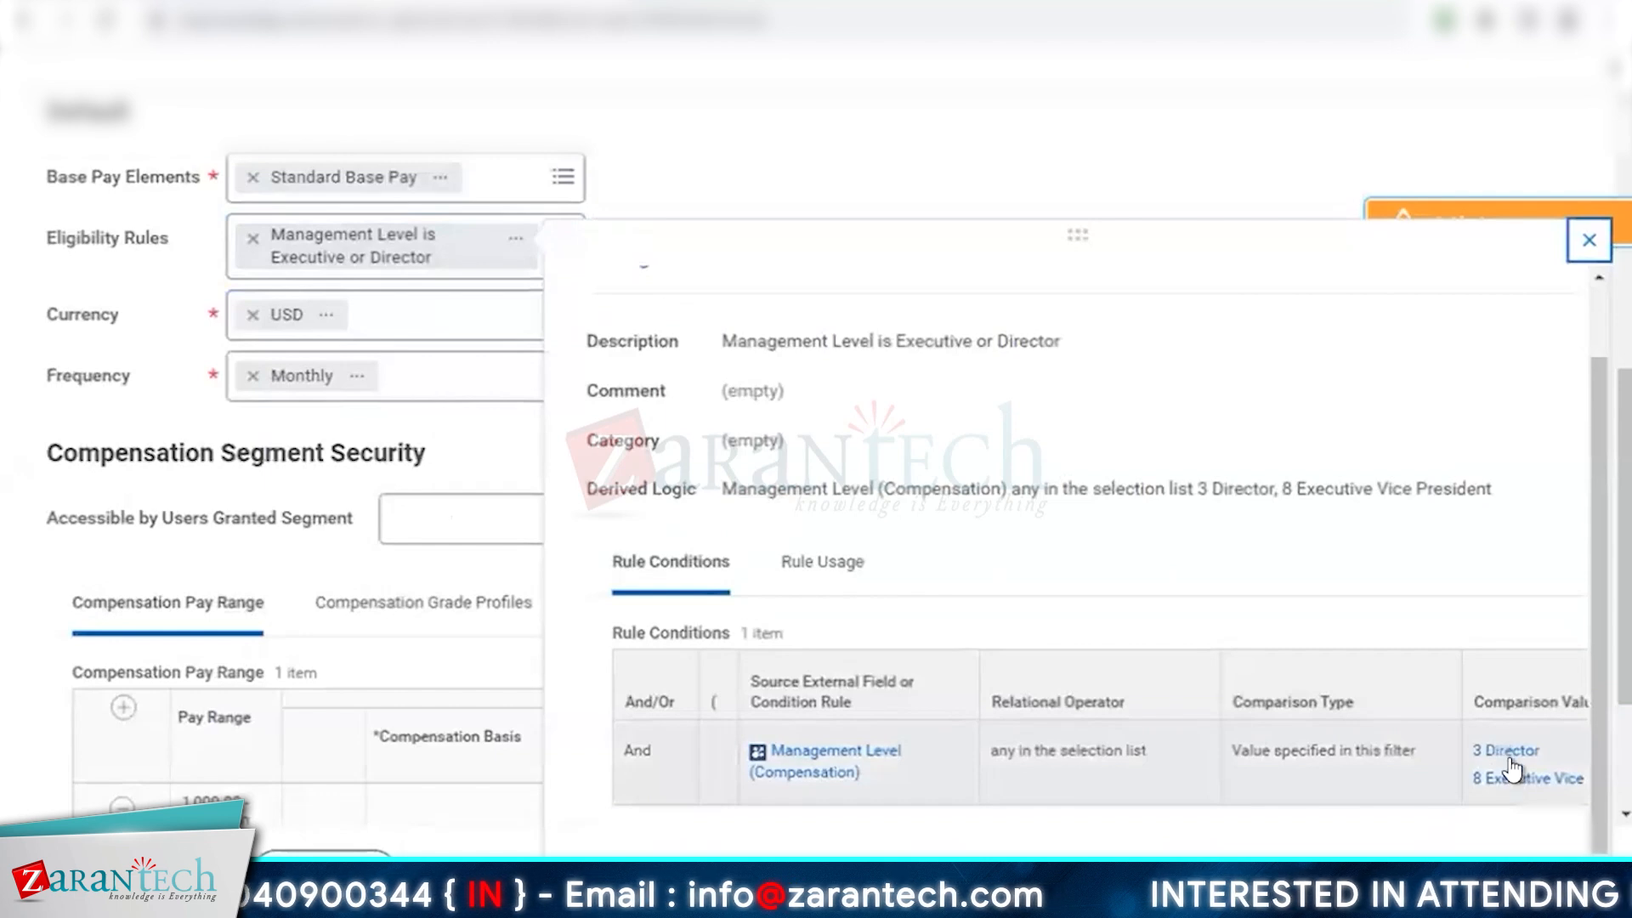
click(1054, 178)
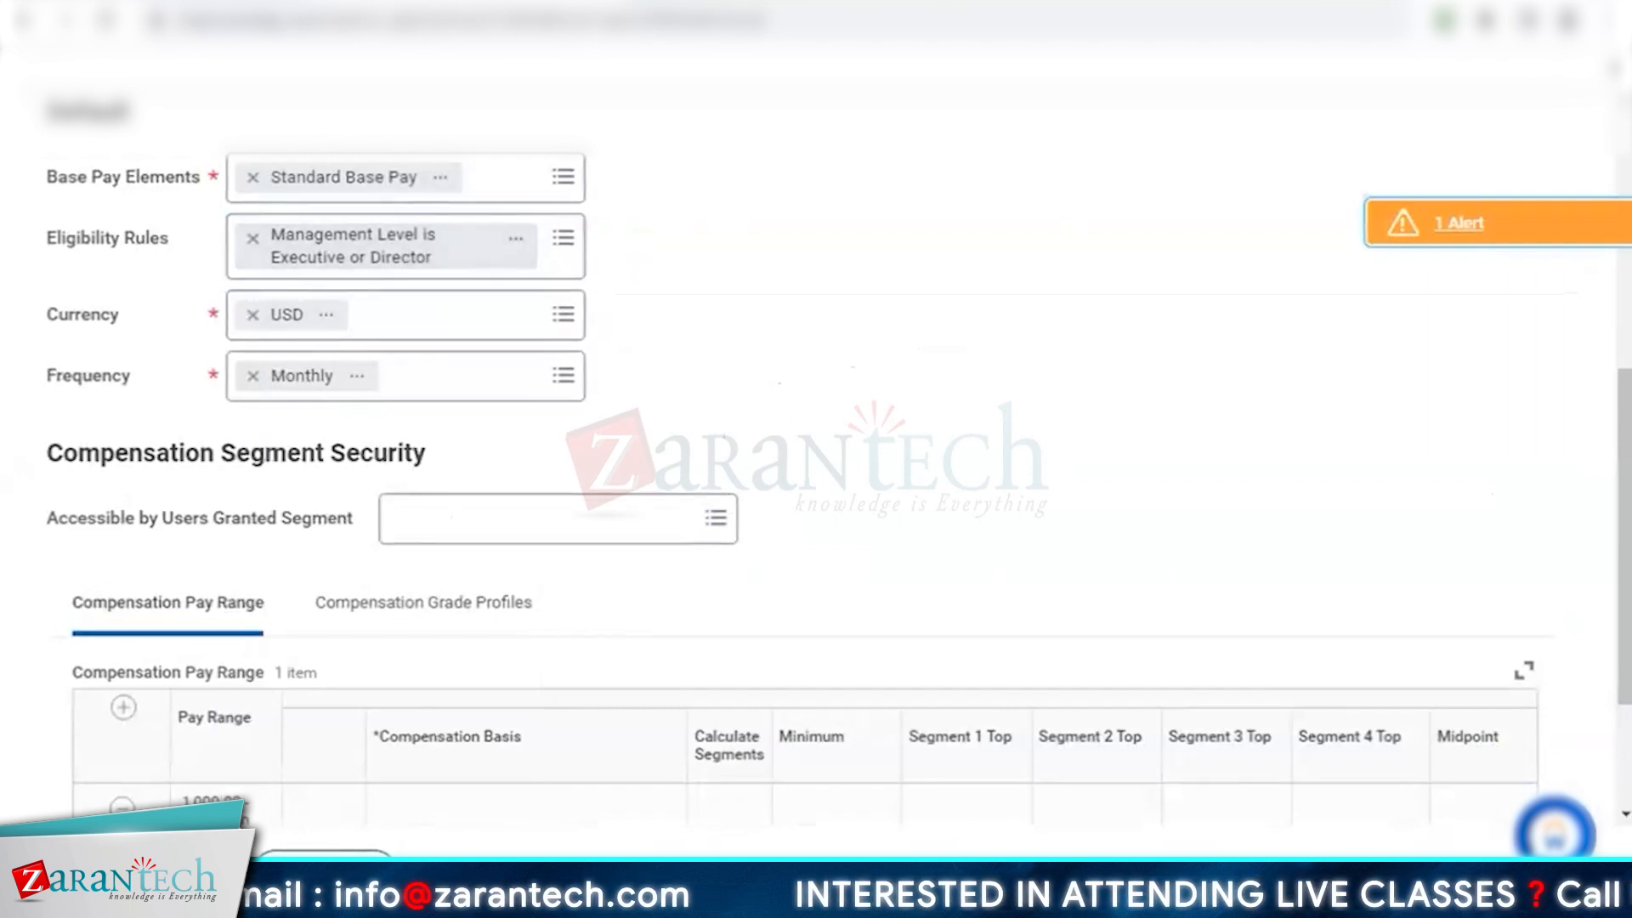
Submit the edited compensation grade and check the Eligibility Rules in its Default section
click(129, 873)
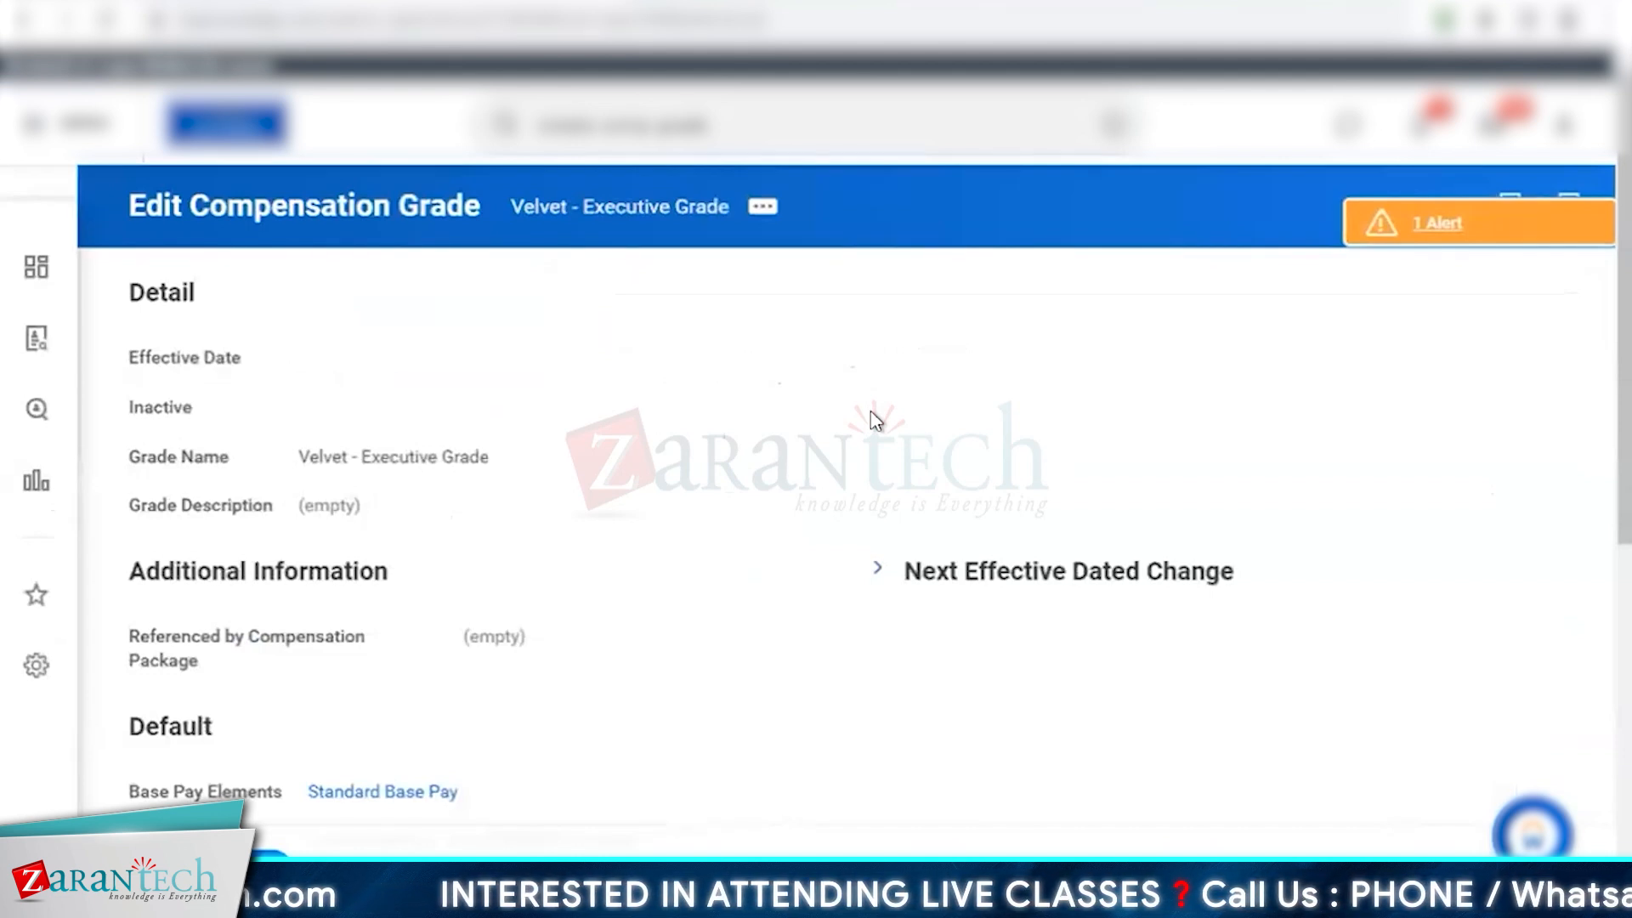
scroll(874, 419, down, 3)
drag(132, 627, 260, 624)
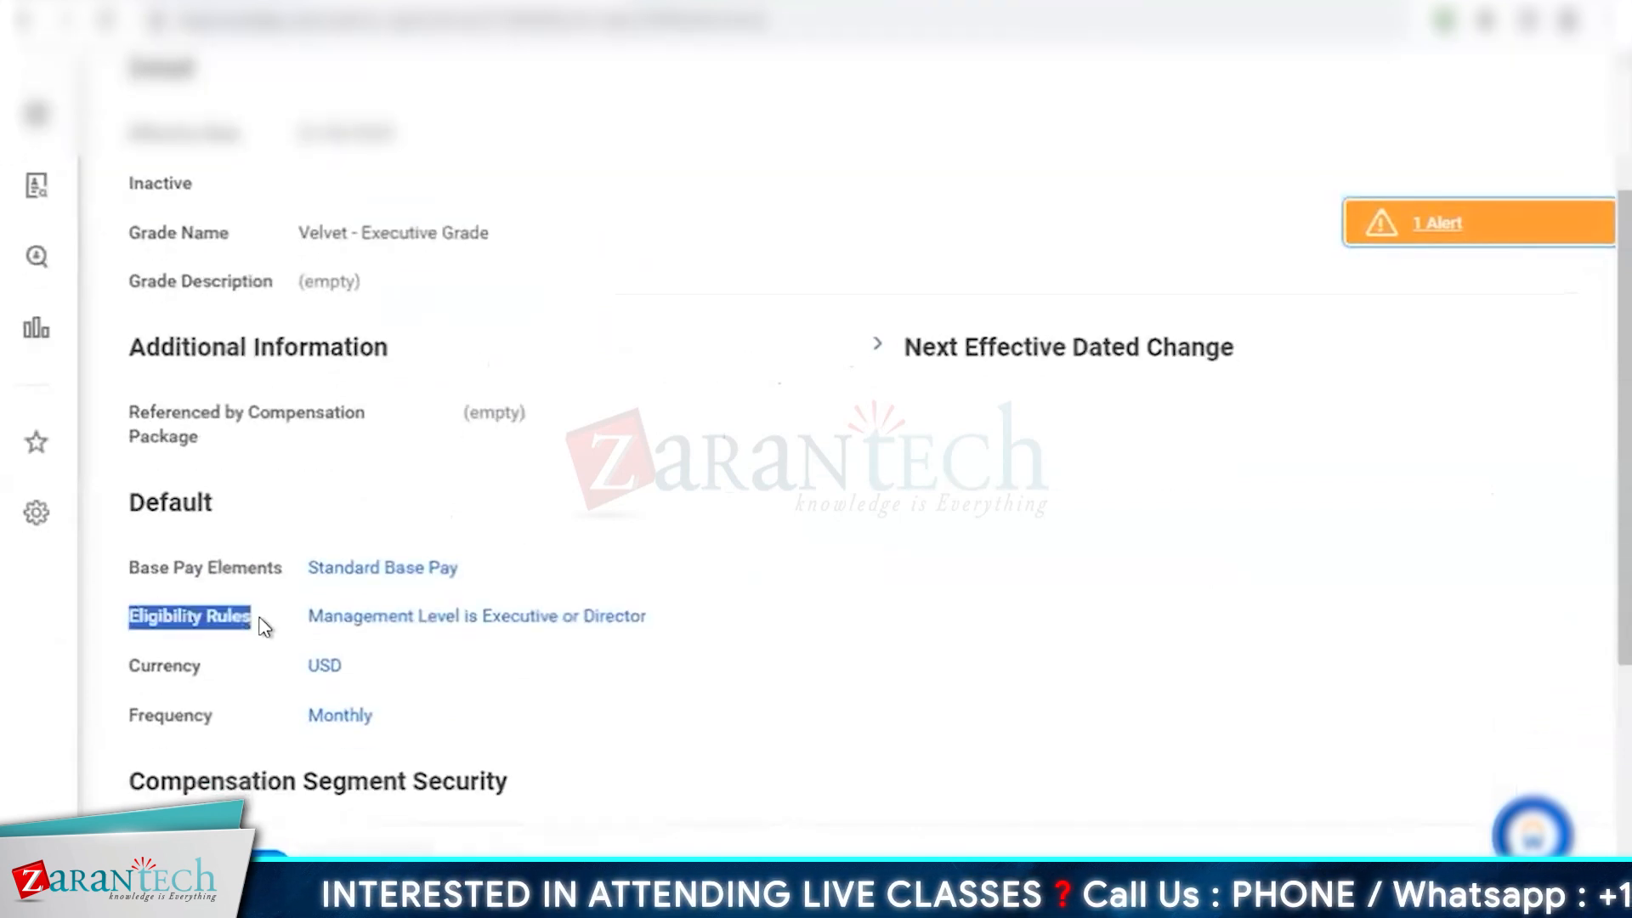
Open the full view page of Velvet - Executive Grade from the Edit Compensation Grade prompt
click(483, 629)
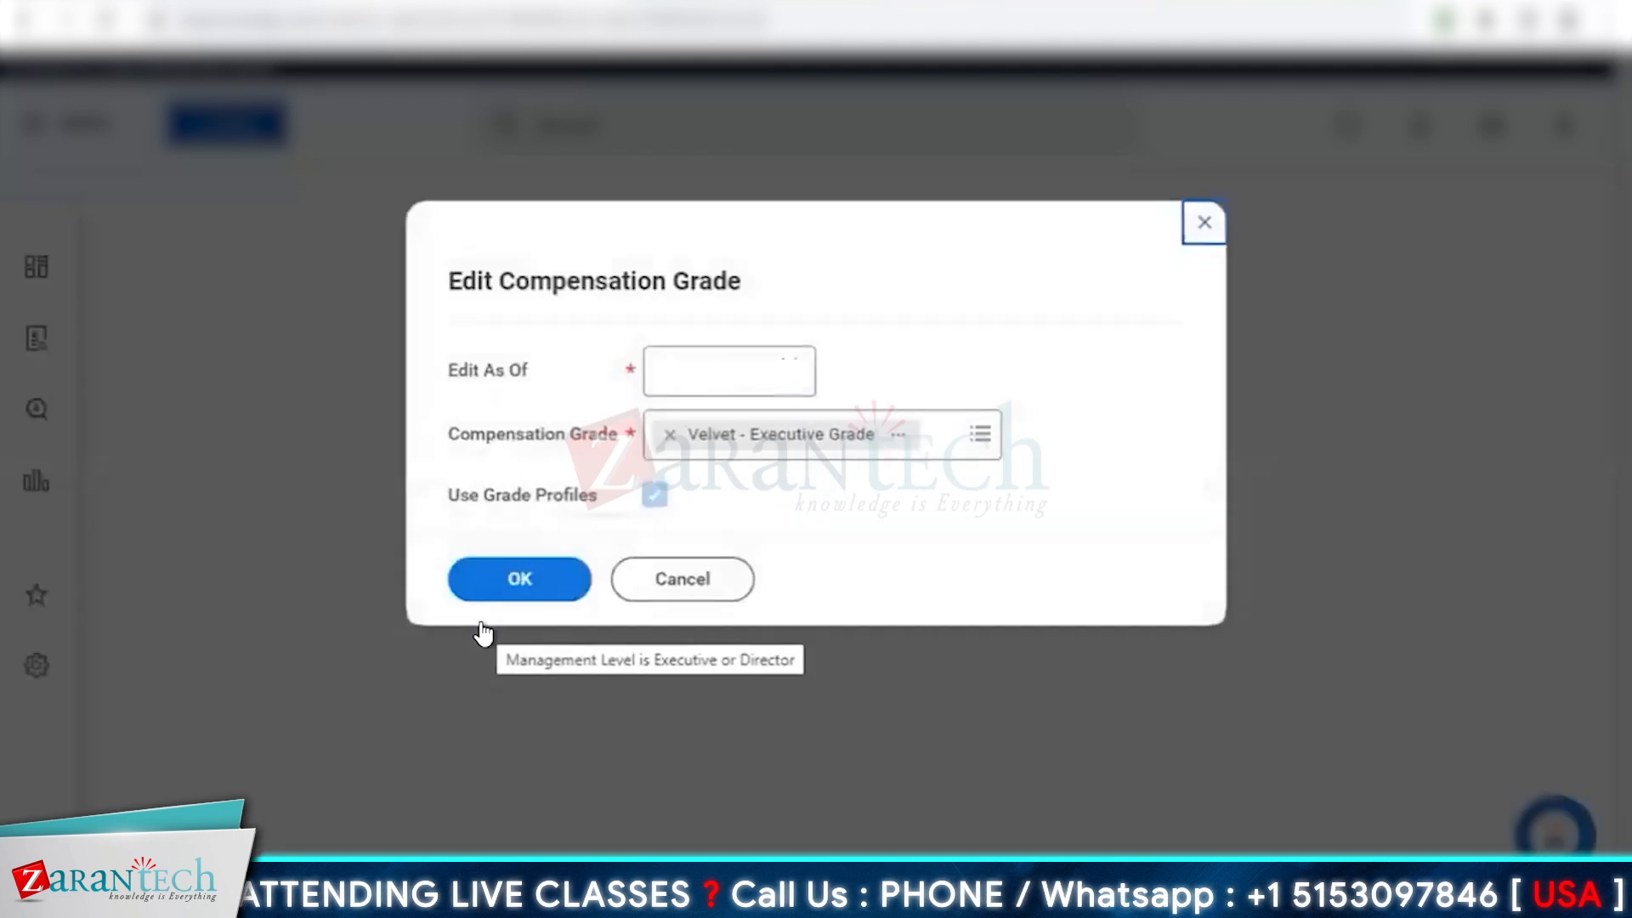
click(902, 442)
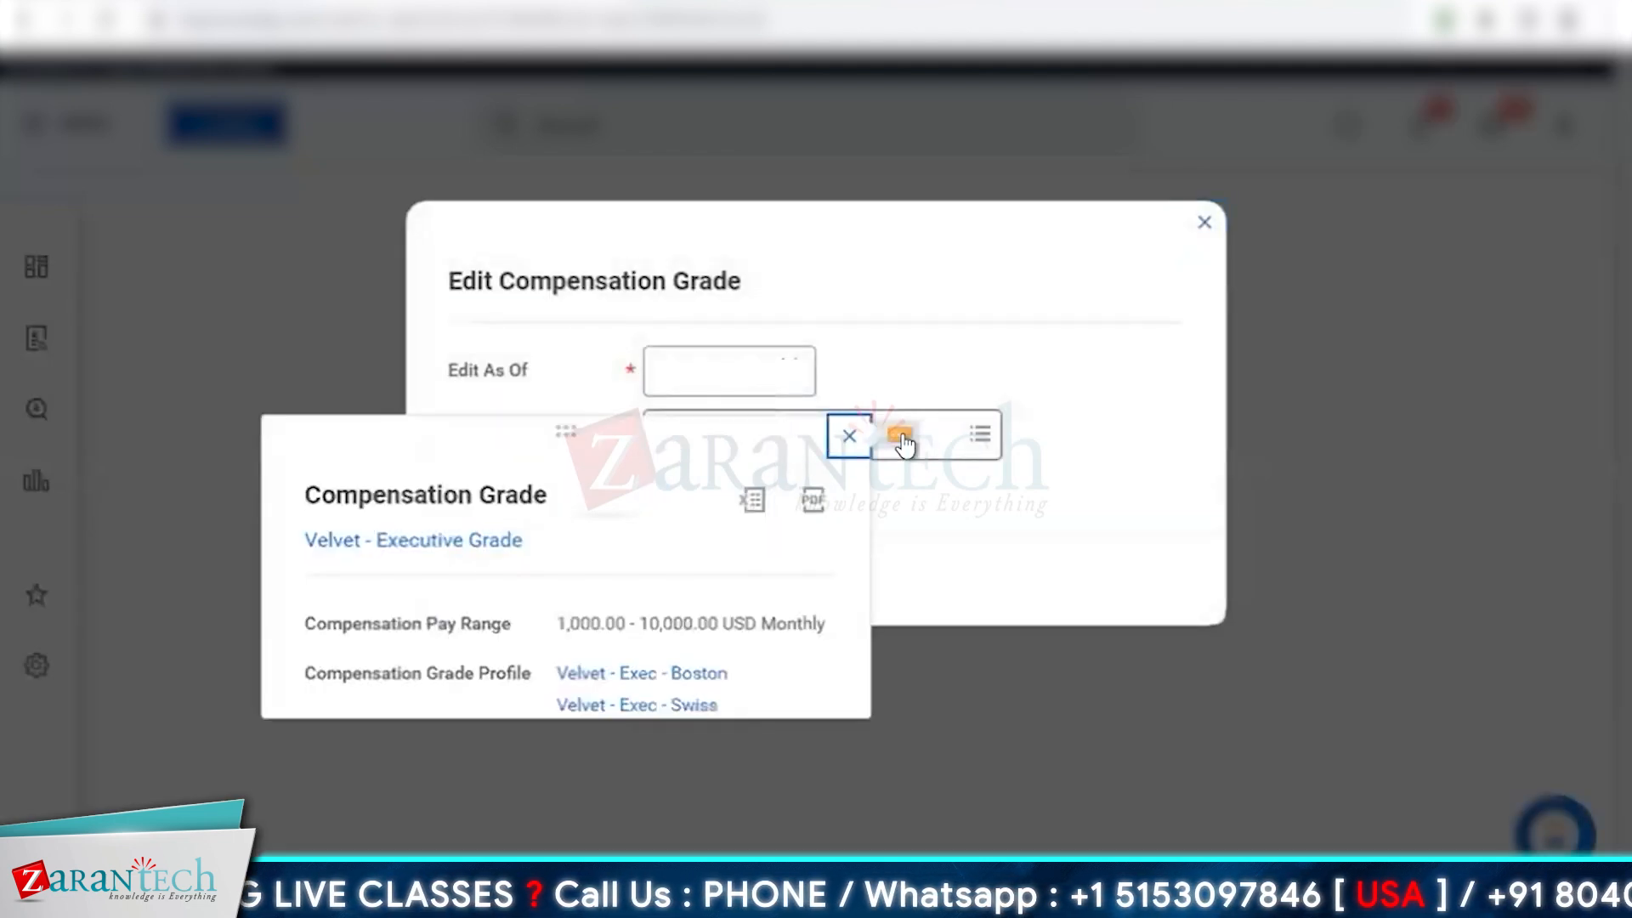
click(411, 543)
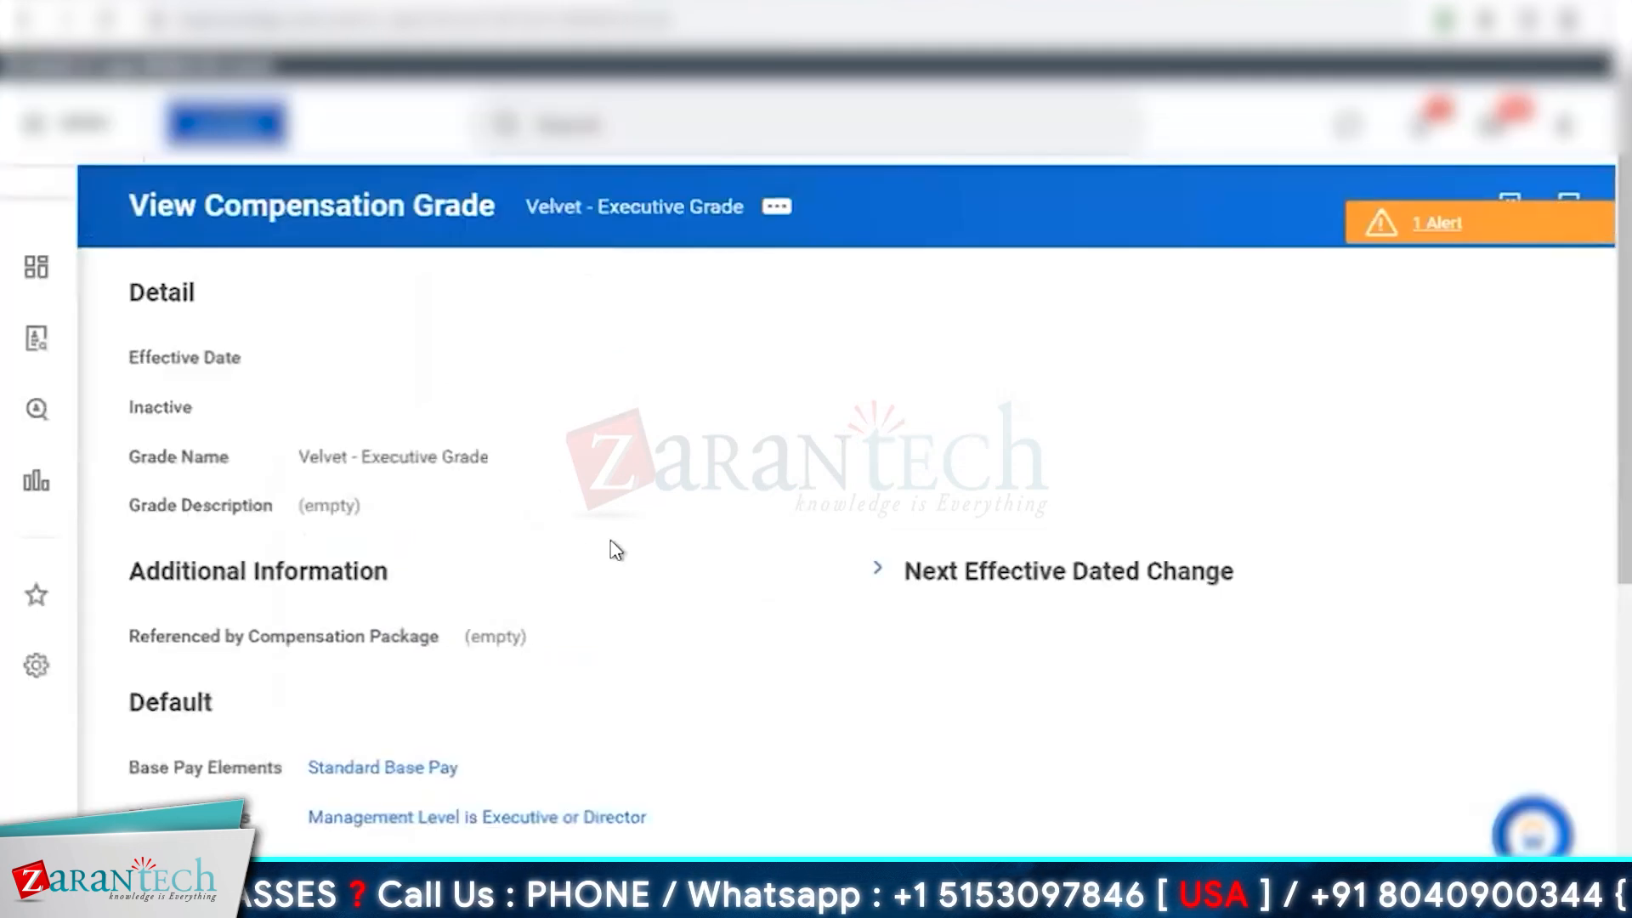
Review the pay range segments of the Velvet - Exec - Boston and Velvet - Exec - Swiss grade profiles
scroll(616, 550, down, 6)
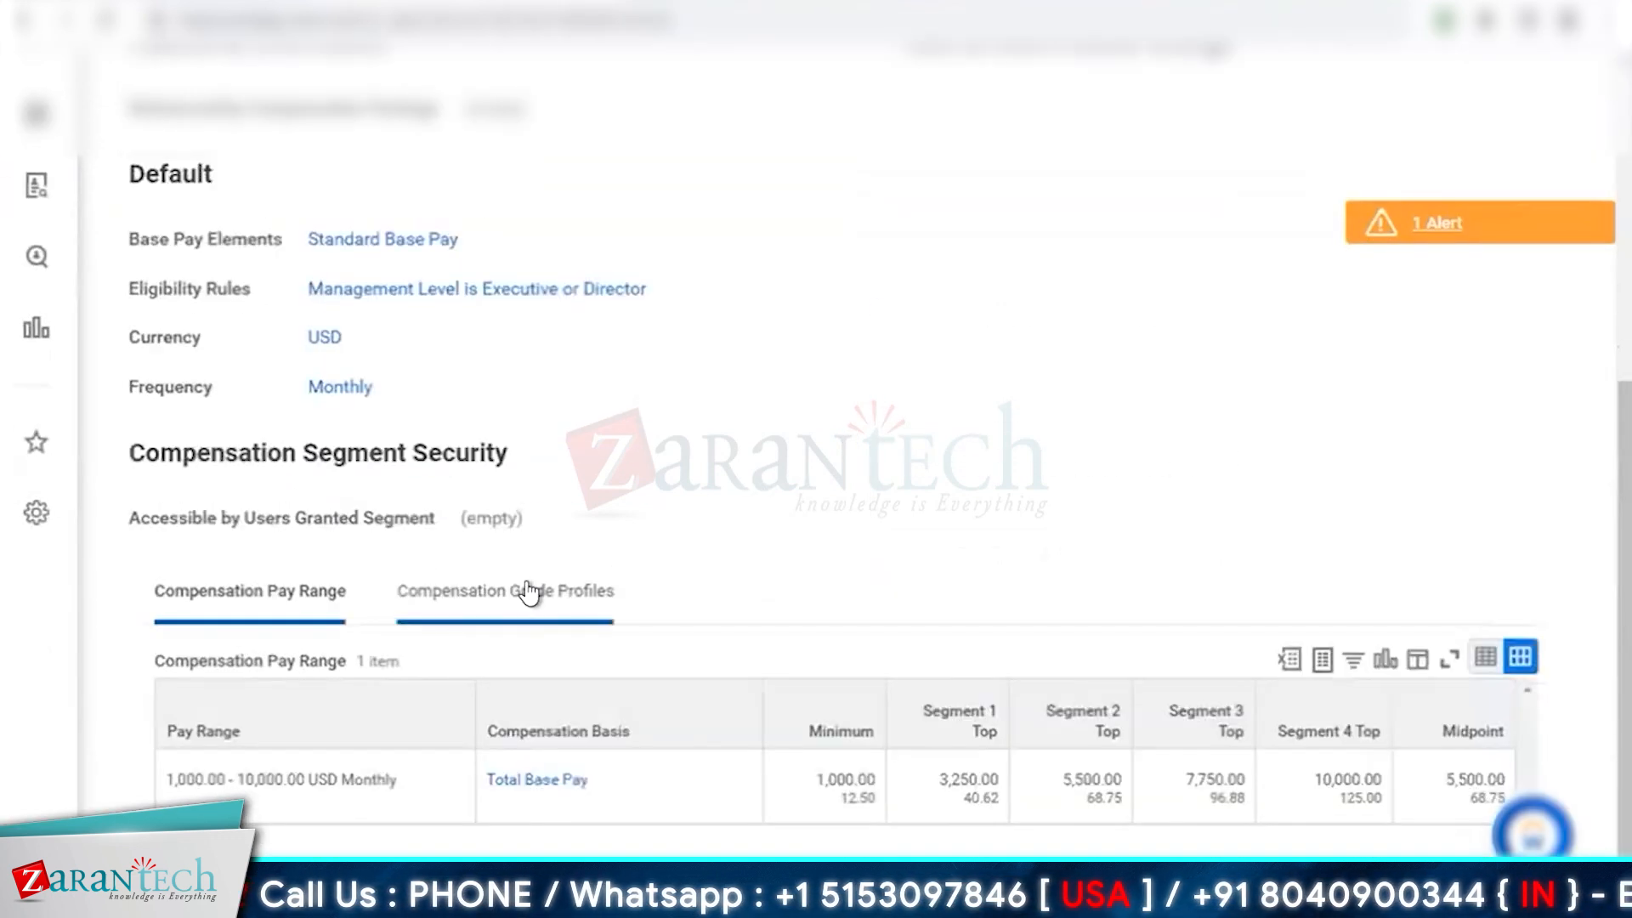
click(528, 591)
scroll(722, 510, down, 5)
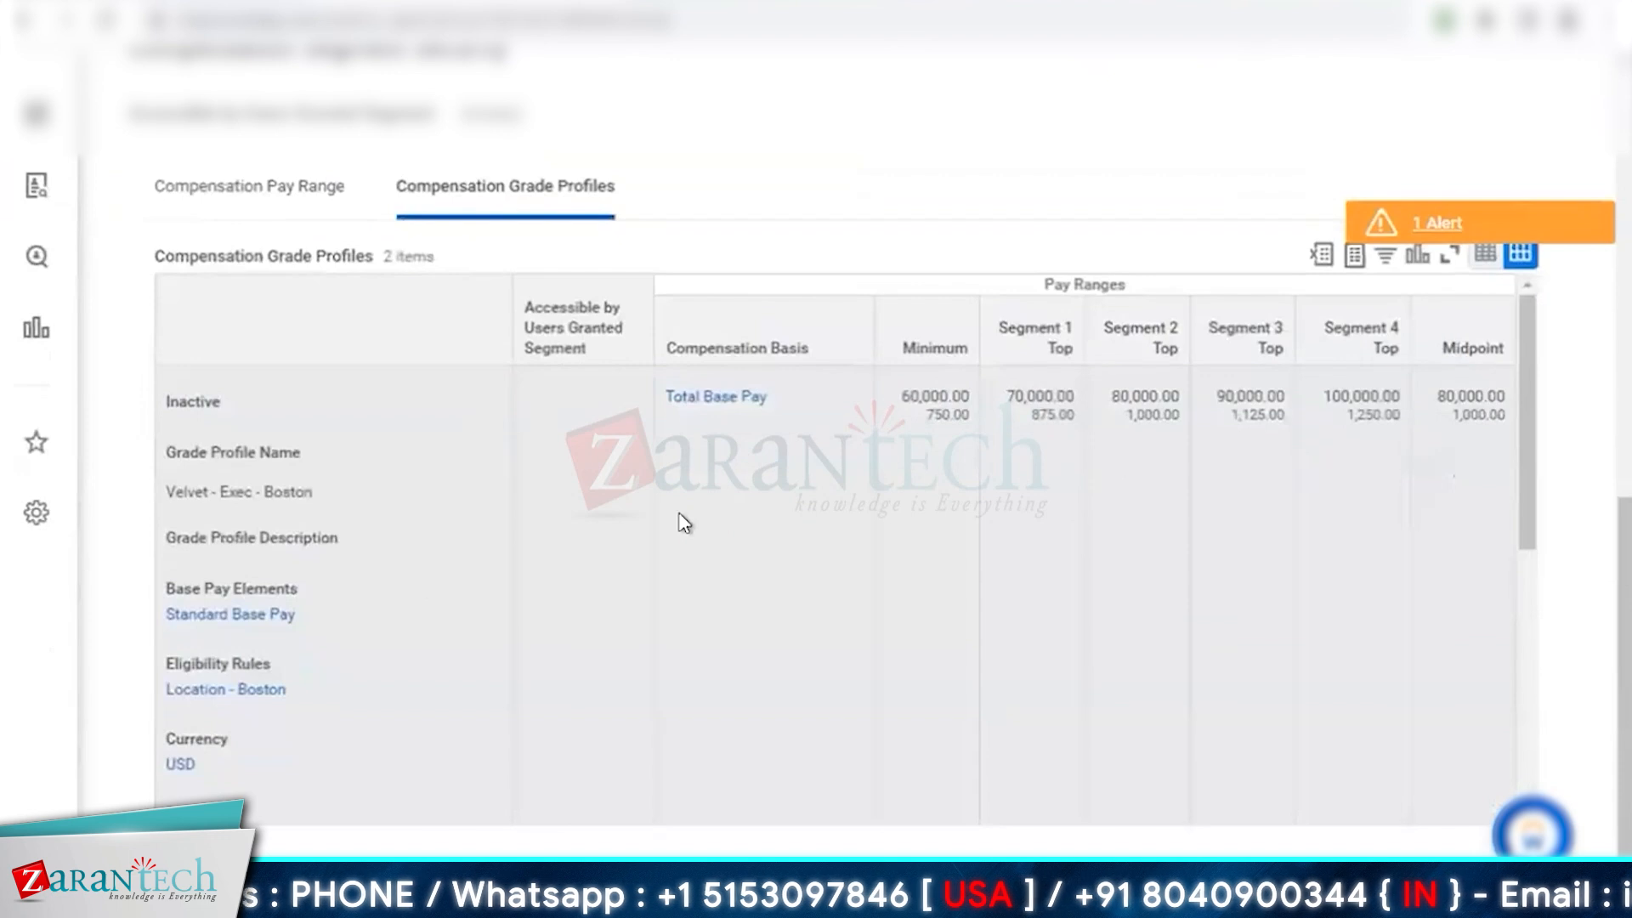
drag(195, 496, 1405, 418)
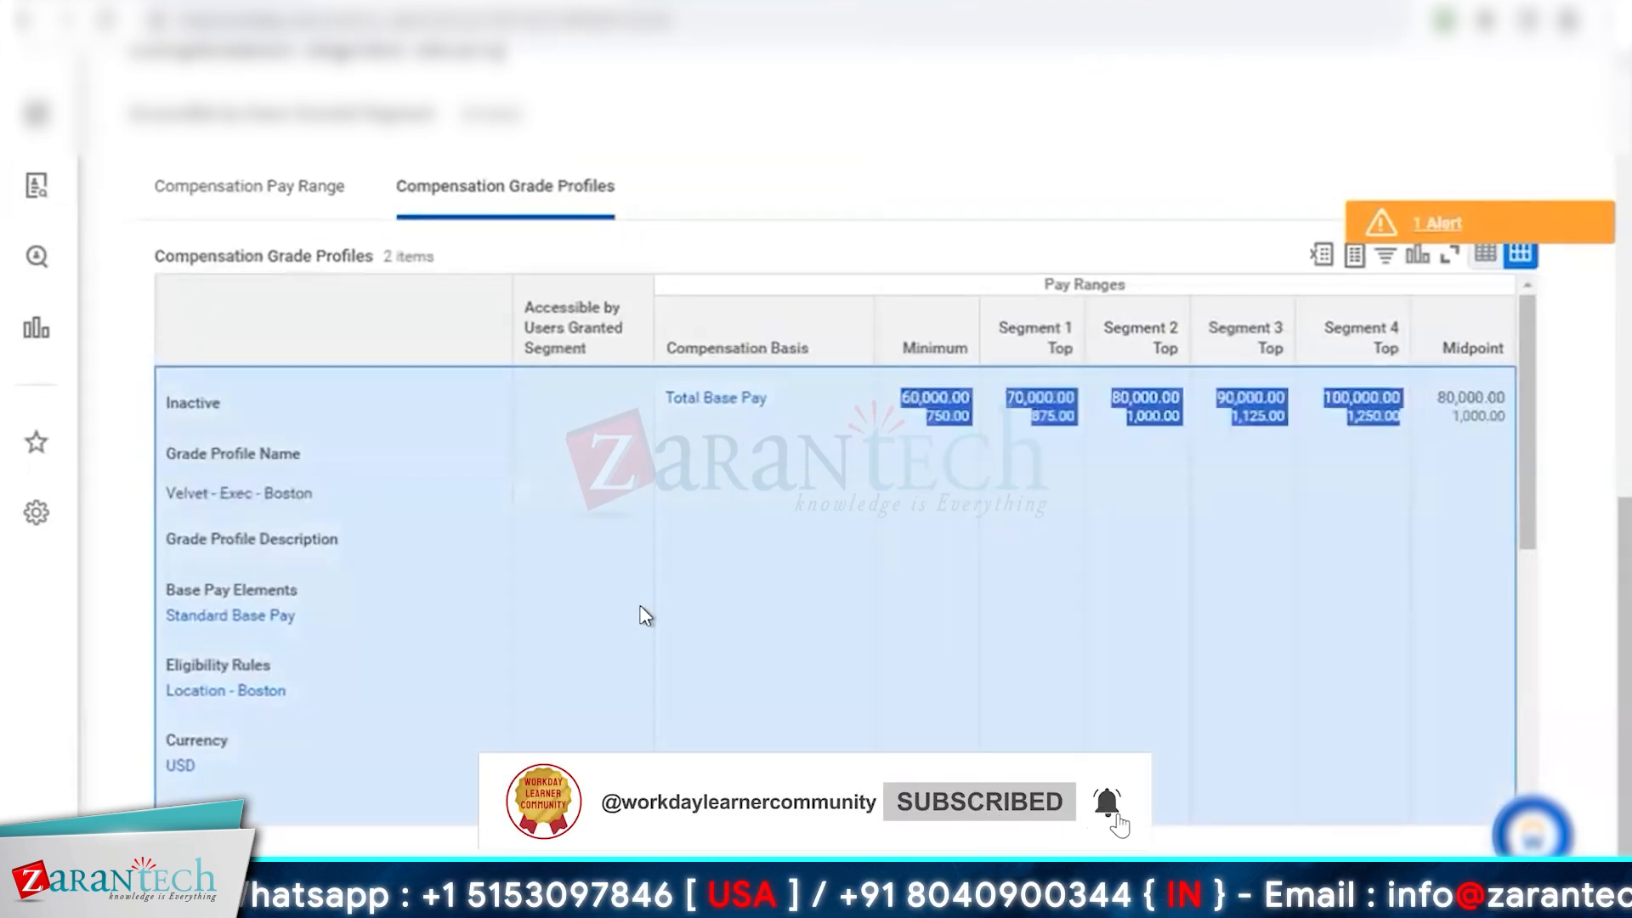
scroll(645, 615, down, 3)
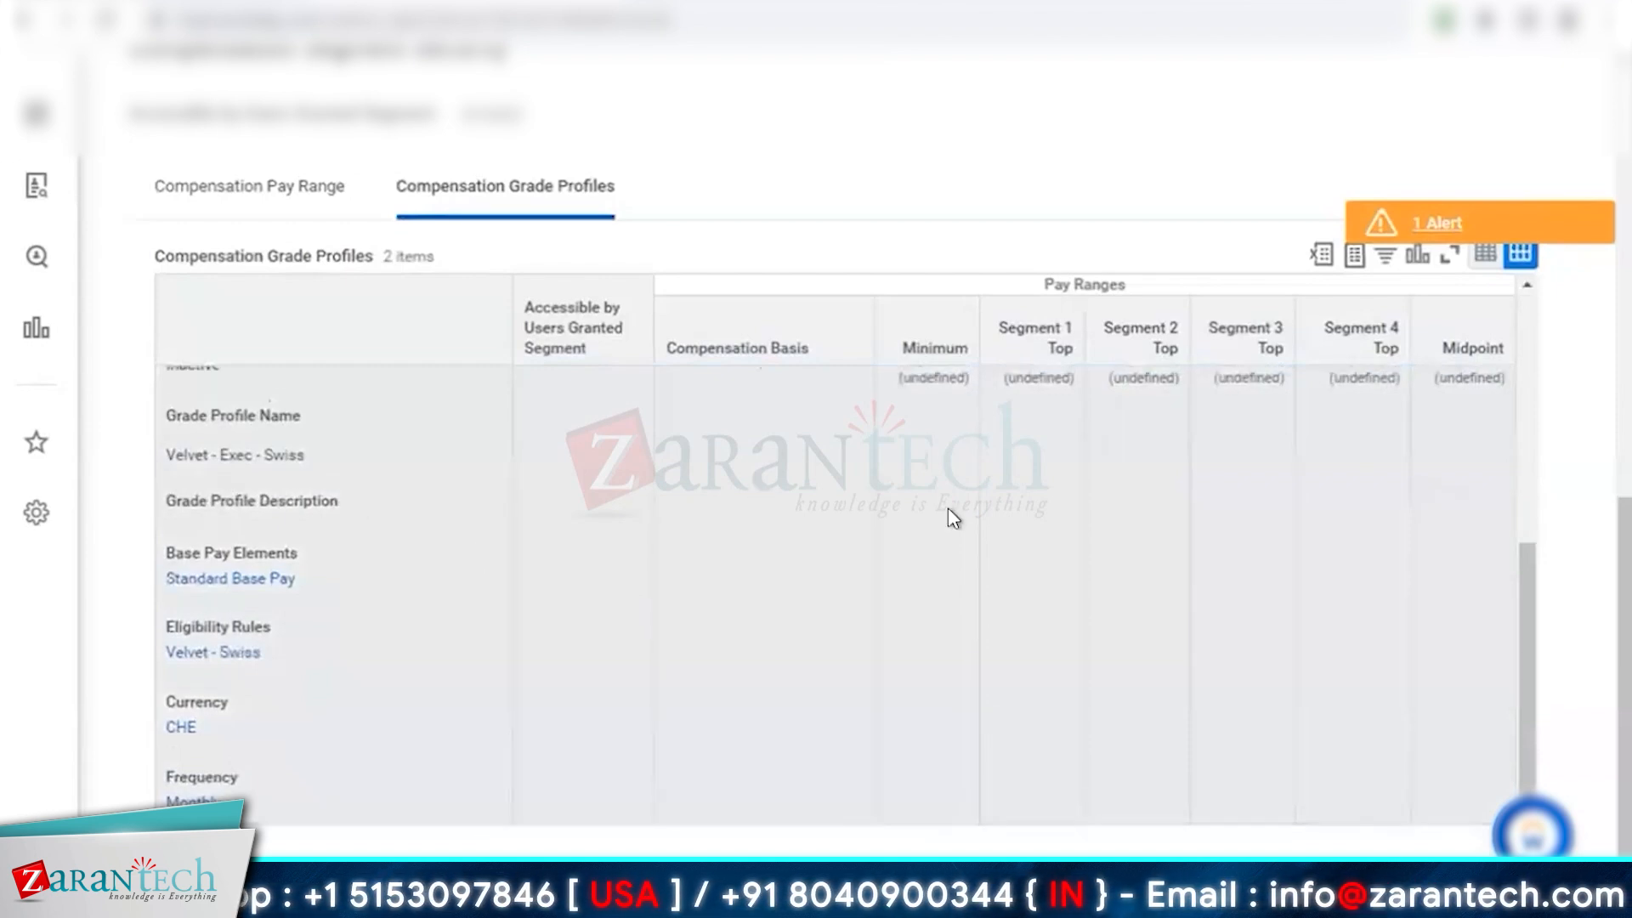
scroll(949, 510, up, 2)
drag(901, 490, 1404, 480)
click(808, 707)
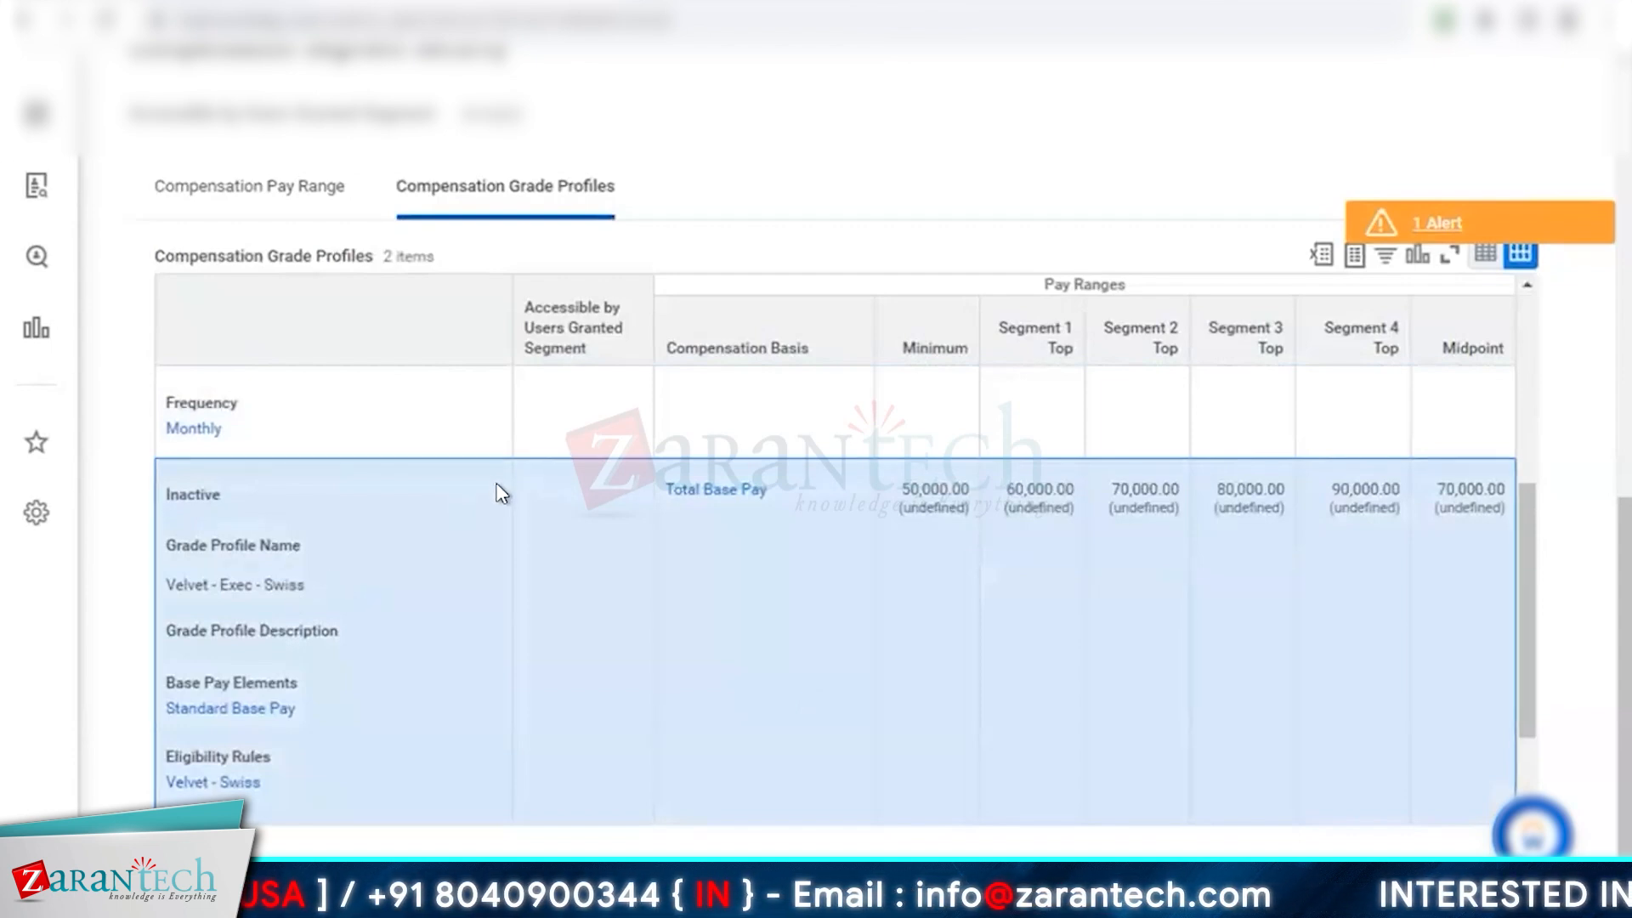
Review the grade's own compensation pay range from minimum to segment 4, along with its default eligibility rule
click(255, 189)
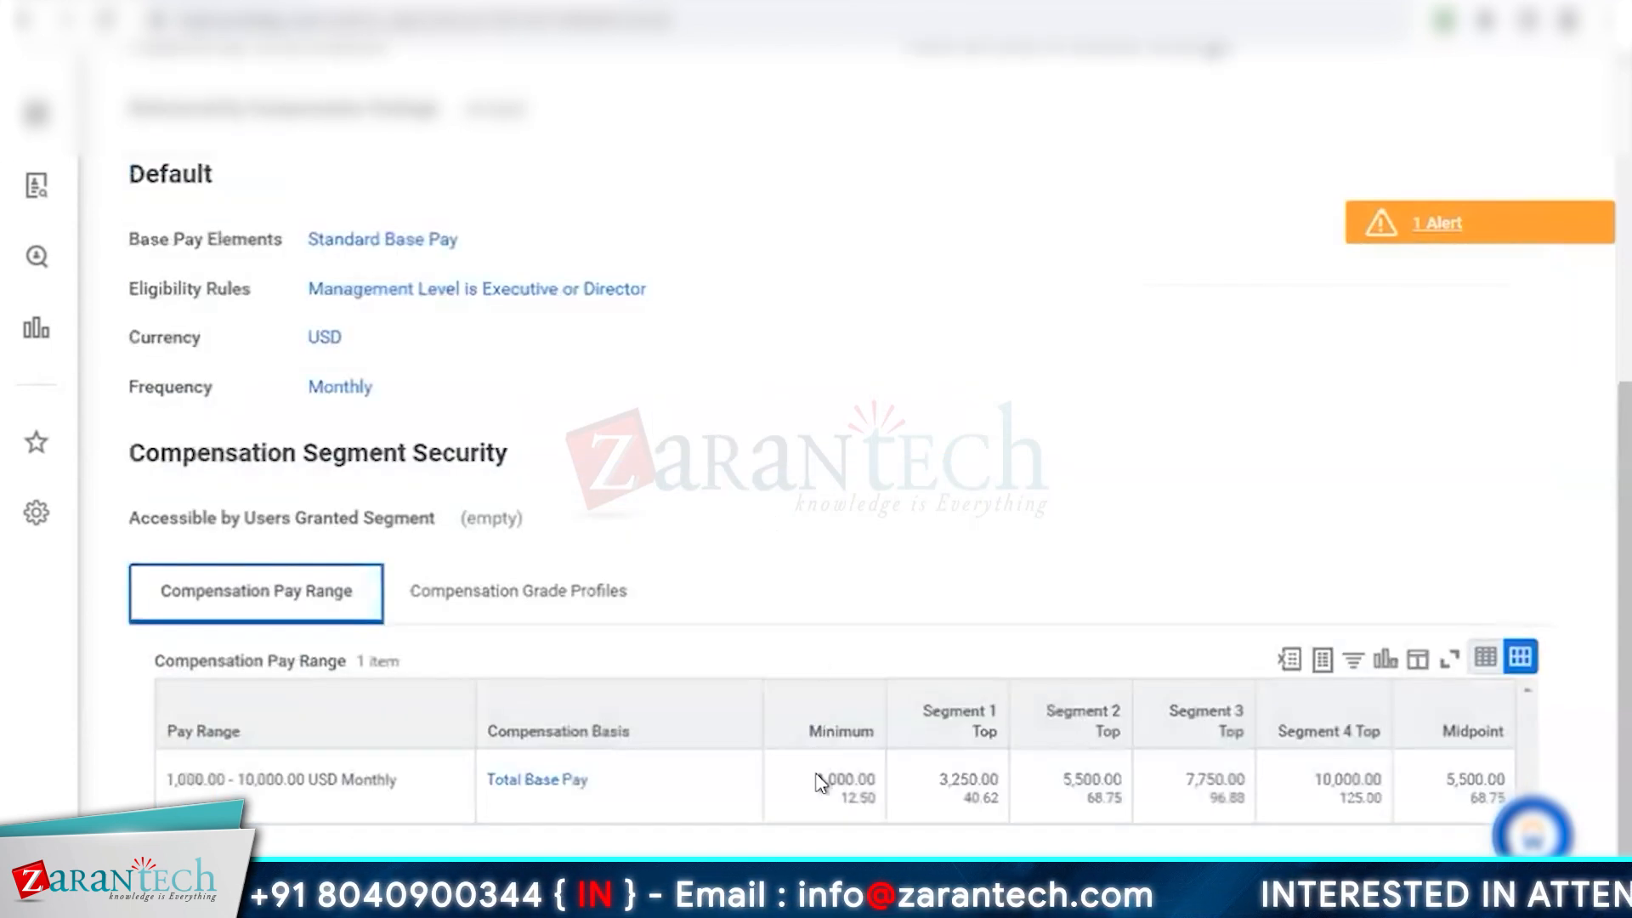
drag(819, 778, 1371, 780)
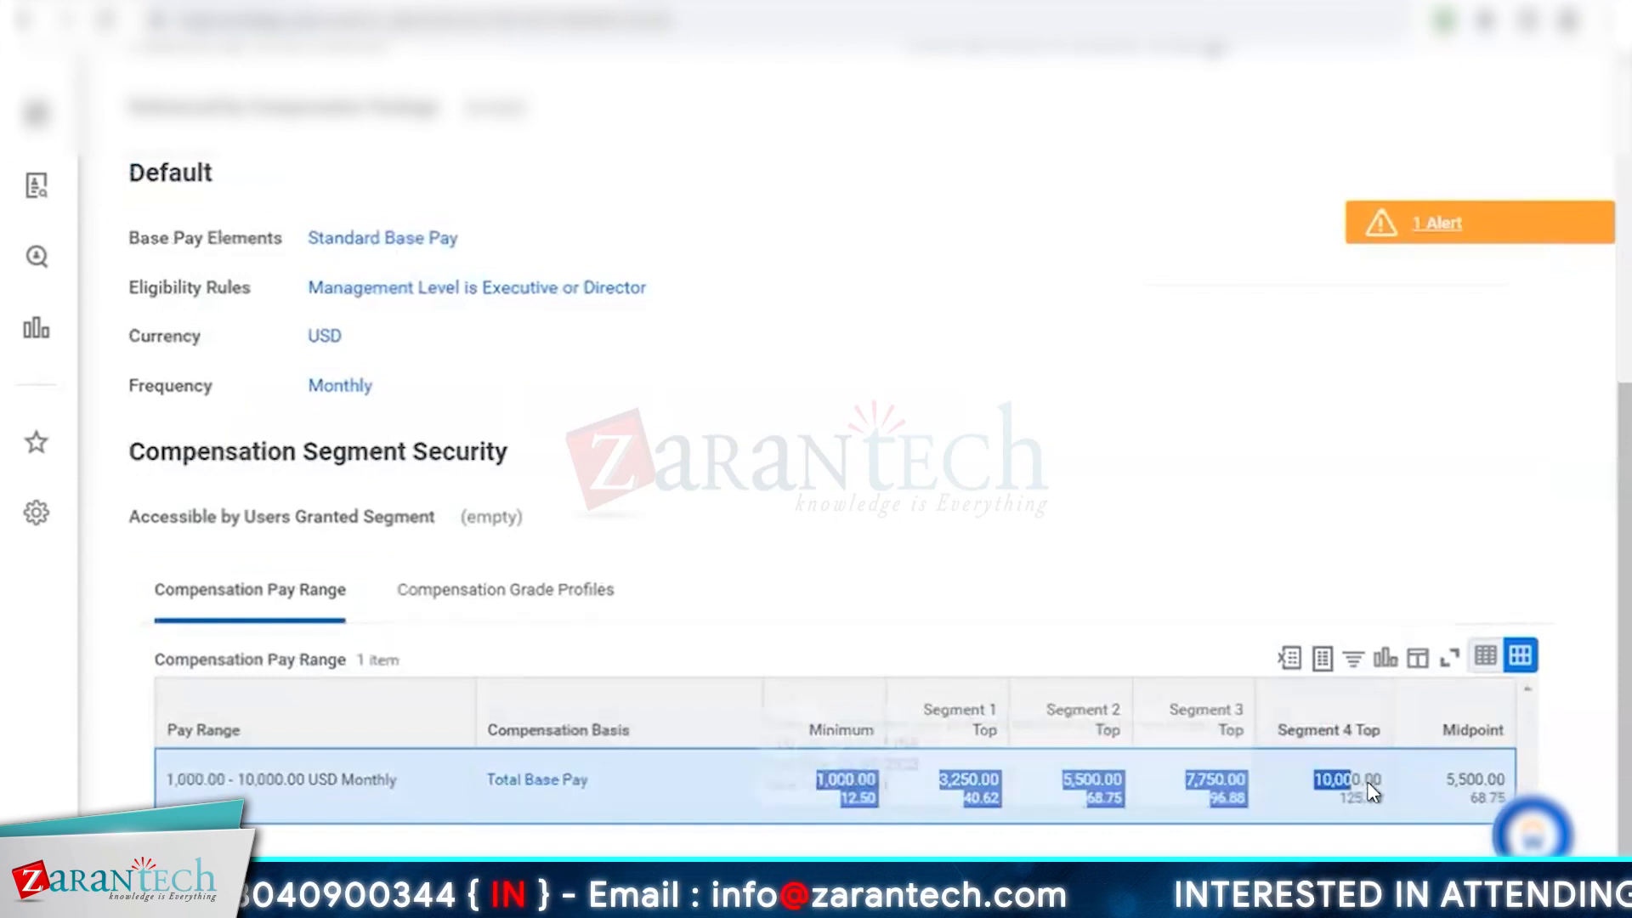
click(1051, 474)
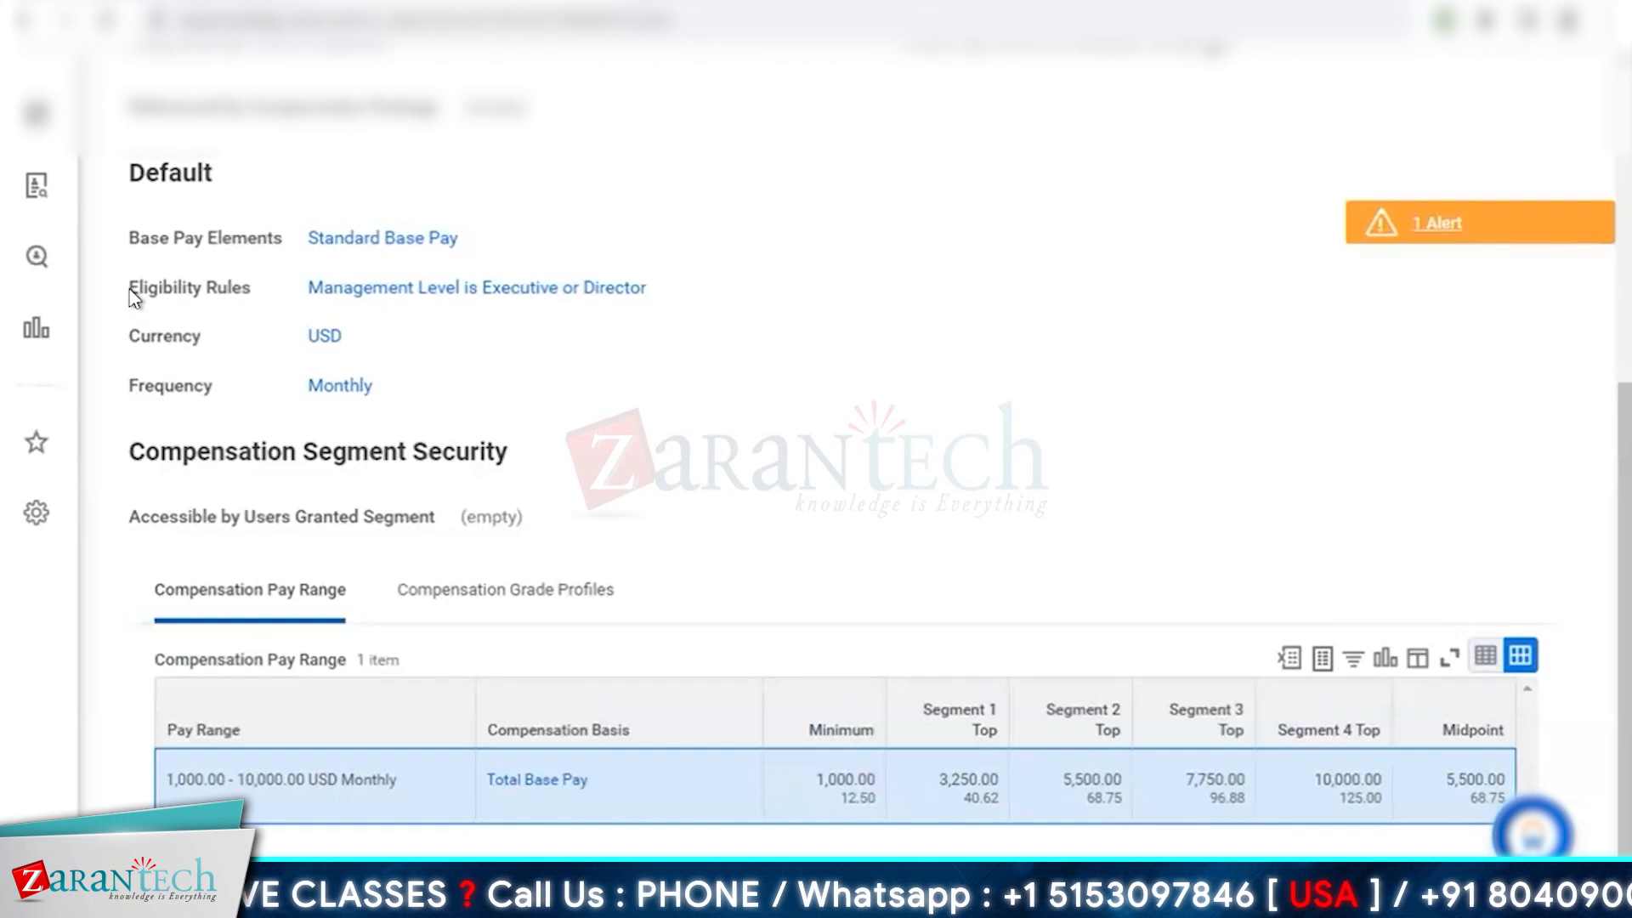
drag(132, 291, 275, 294)
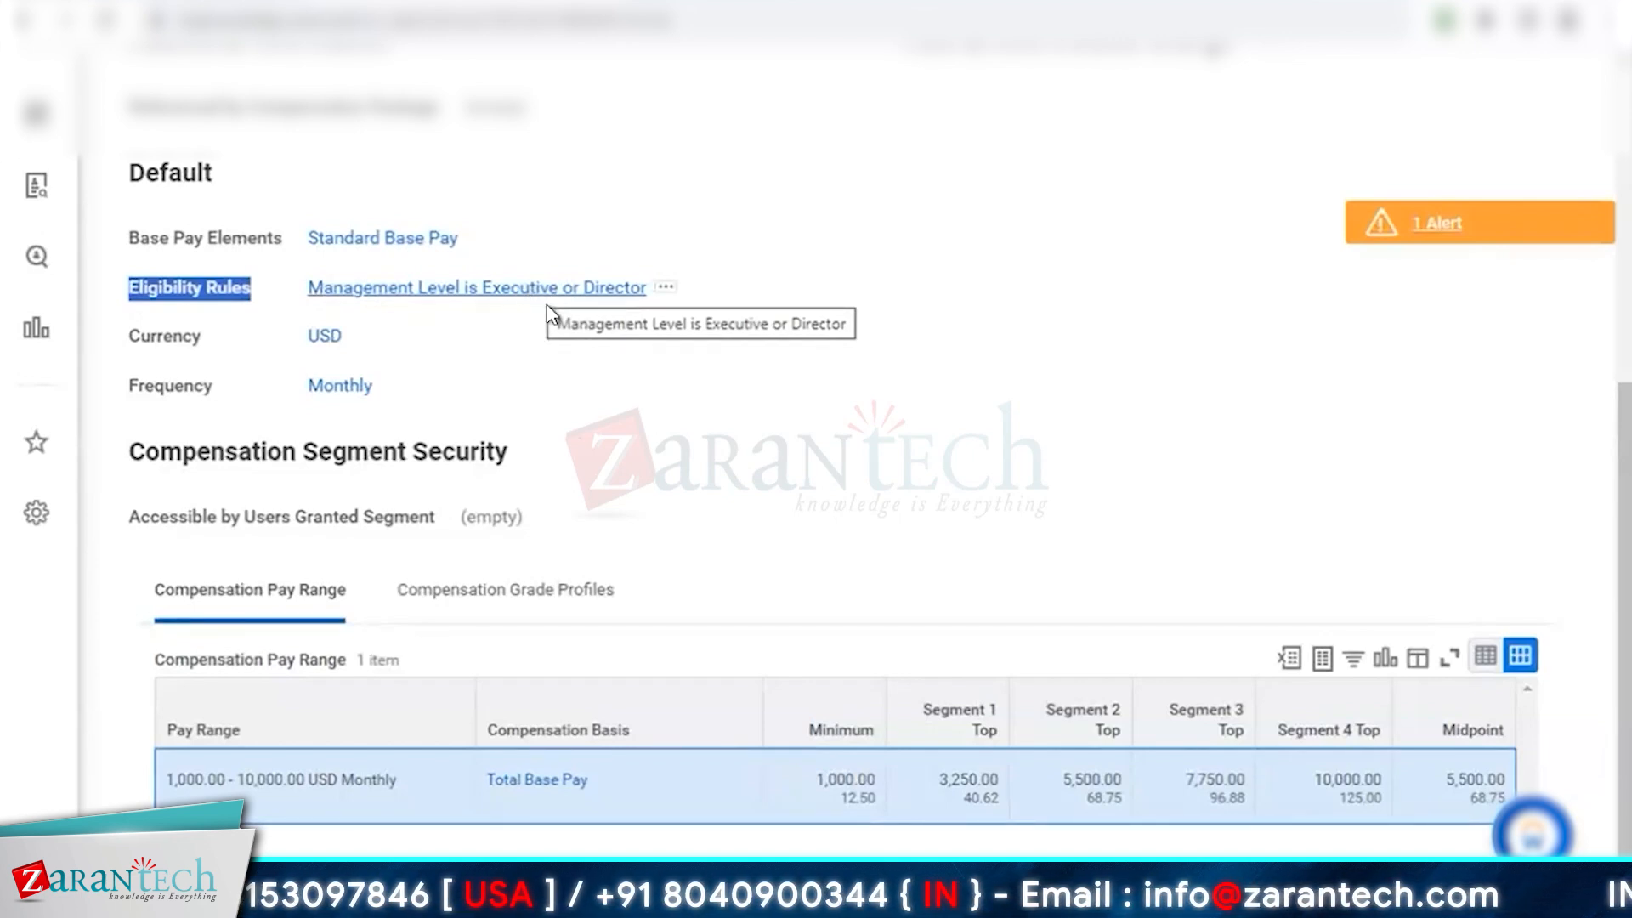
Return to the compensation grade profiles and compare the Swiss and Boston entries
click(528, 586)
scroll(765, 548, down, 3)
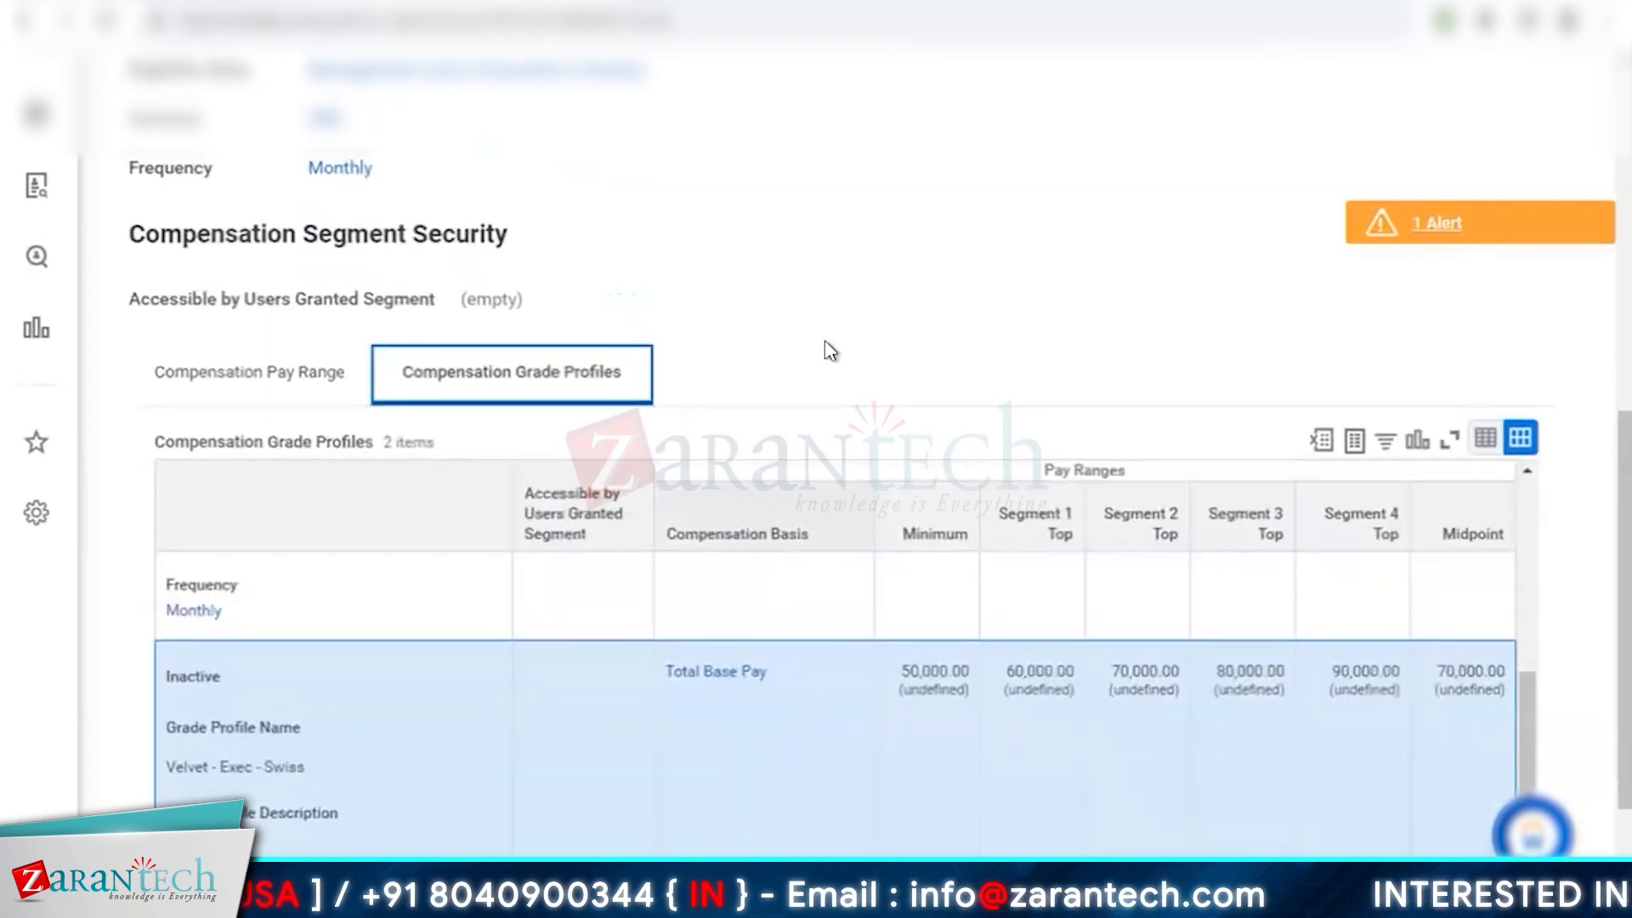
scroll(831, 350, down, 2)
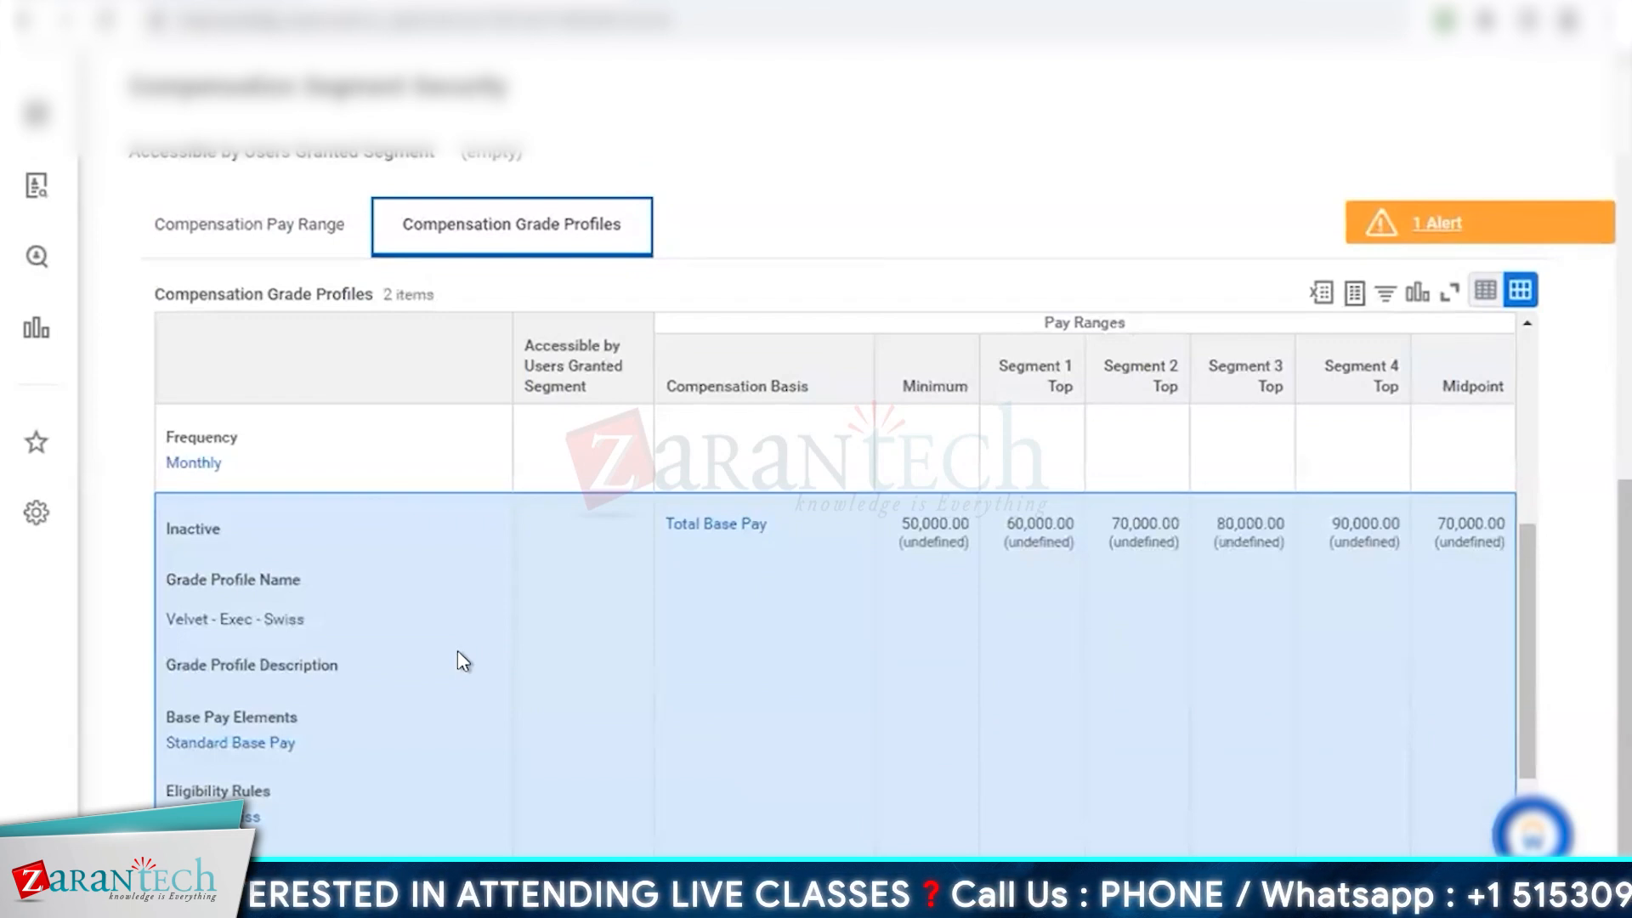
scroll(458, 652, up, 5)
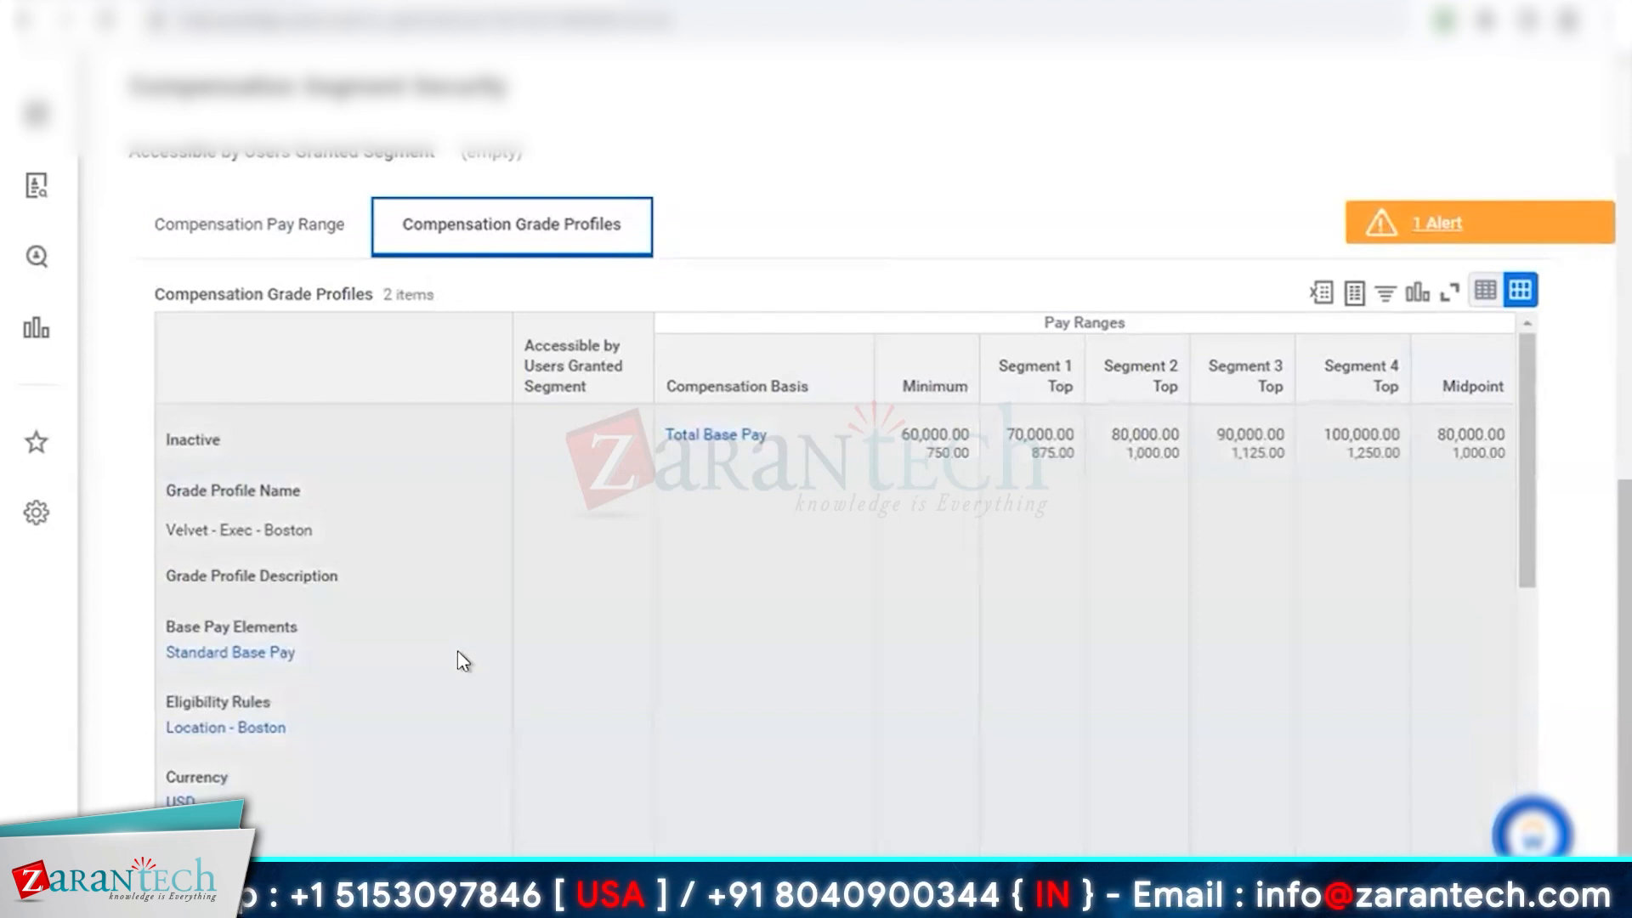
scroll(993, 172, down, 1)
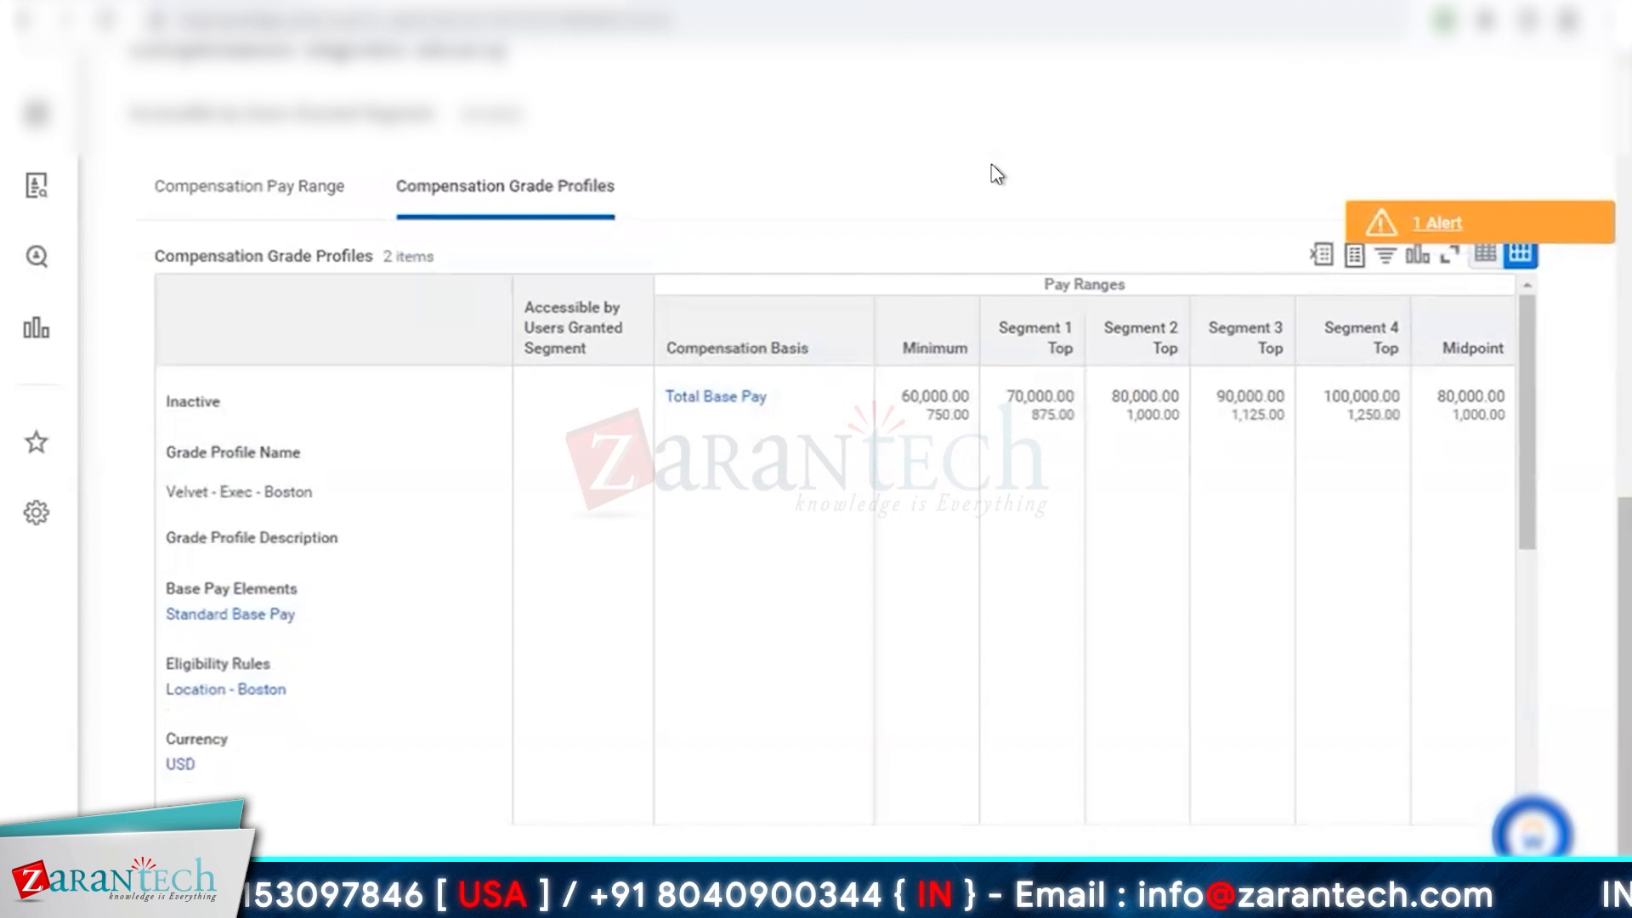
Recheck the executive eligibility rule in the grade's Default section
scroll(996, 174, up, 5)
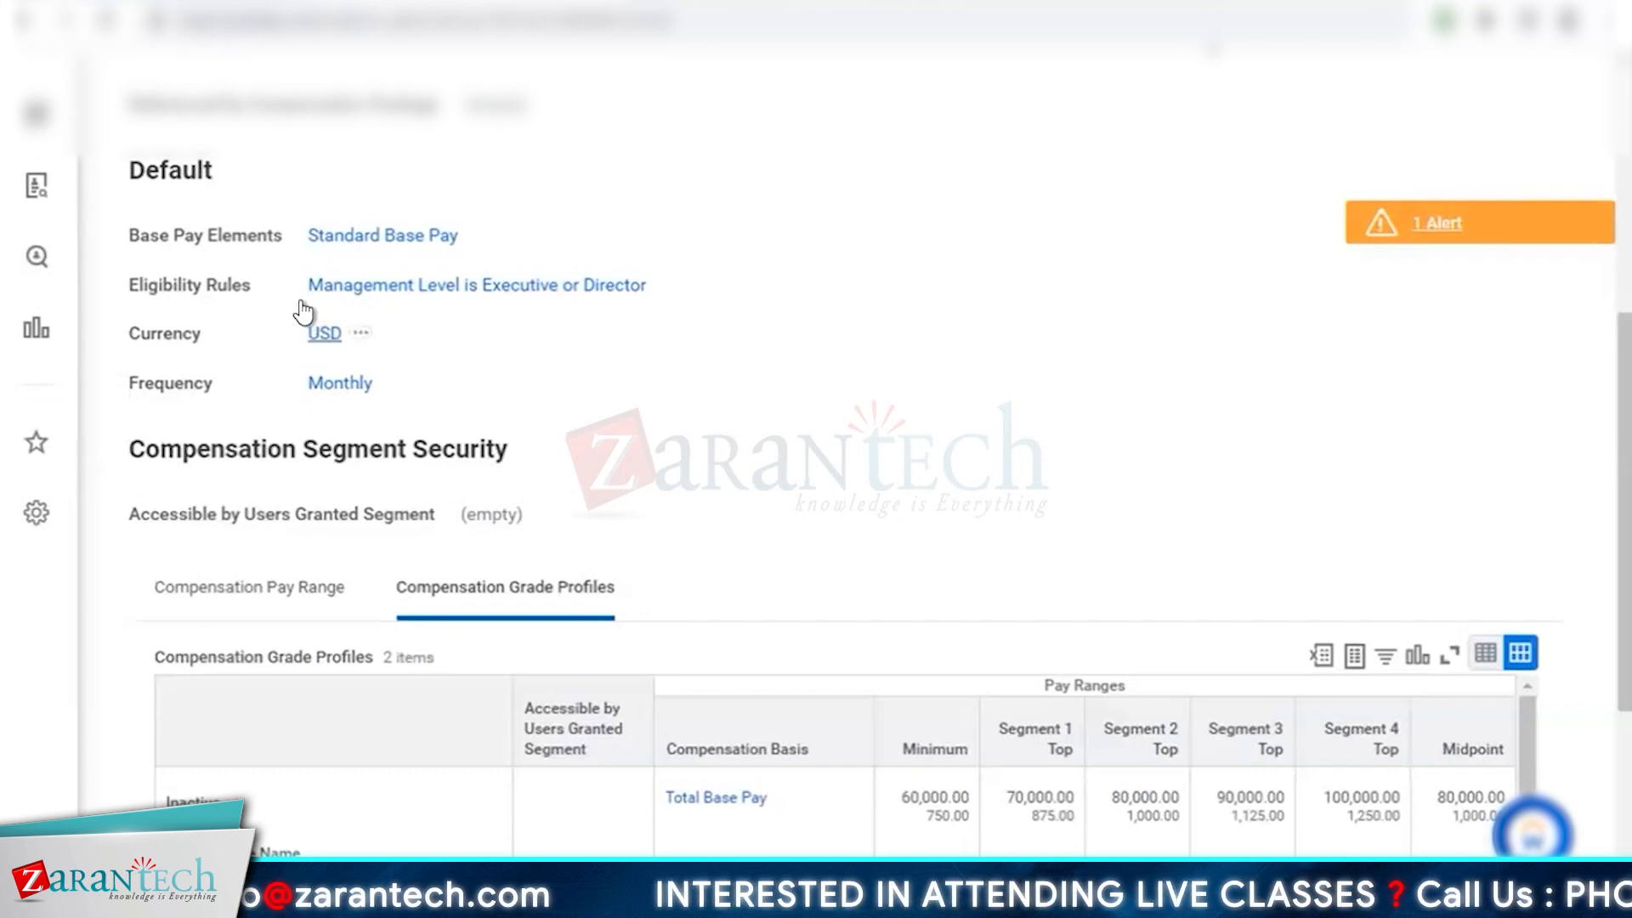
drag(308, 286, 692, 273)
click(983, 414)
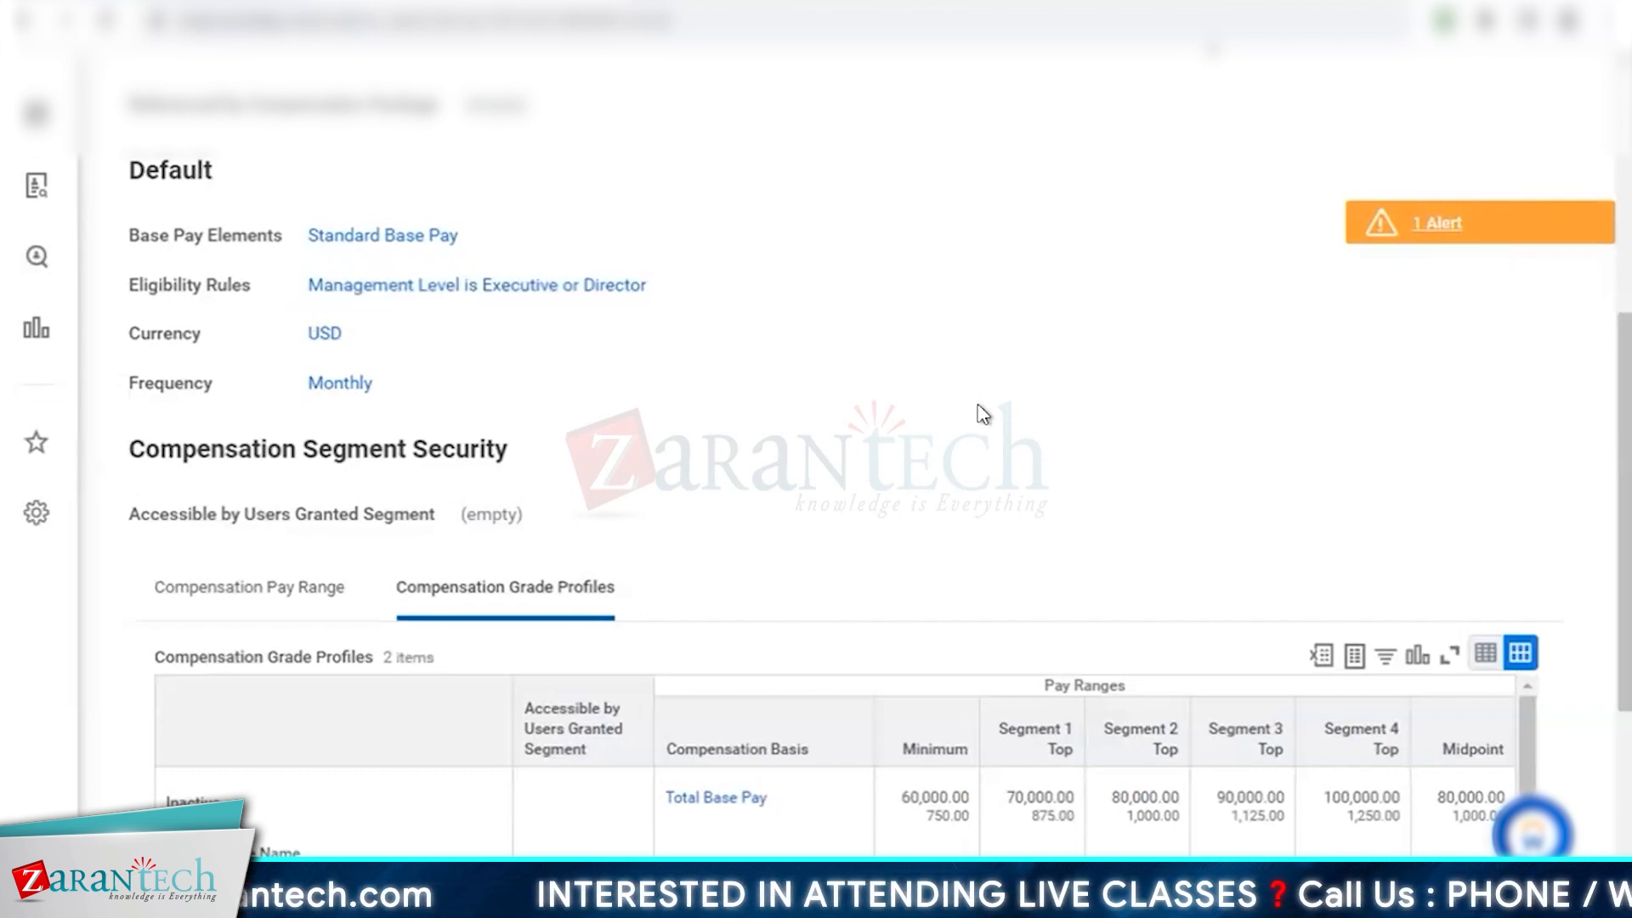
Examine the Velvet - Exec - Boston profile's pay range segments and its location eligibility rule
scroll(977, 413, down, 5)
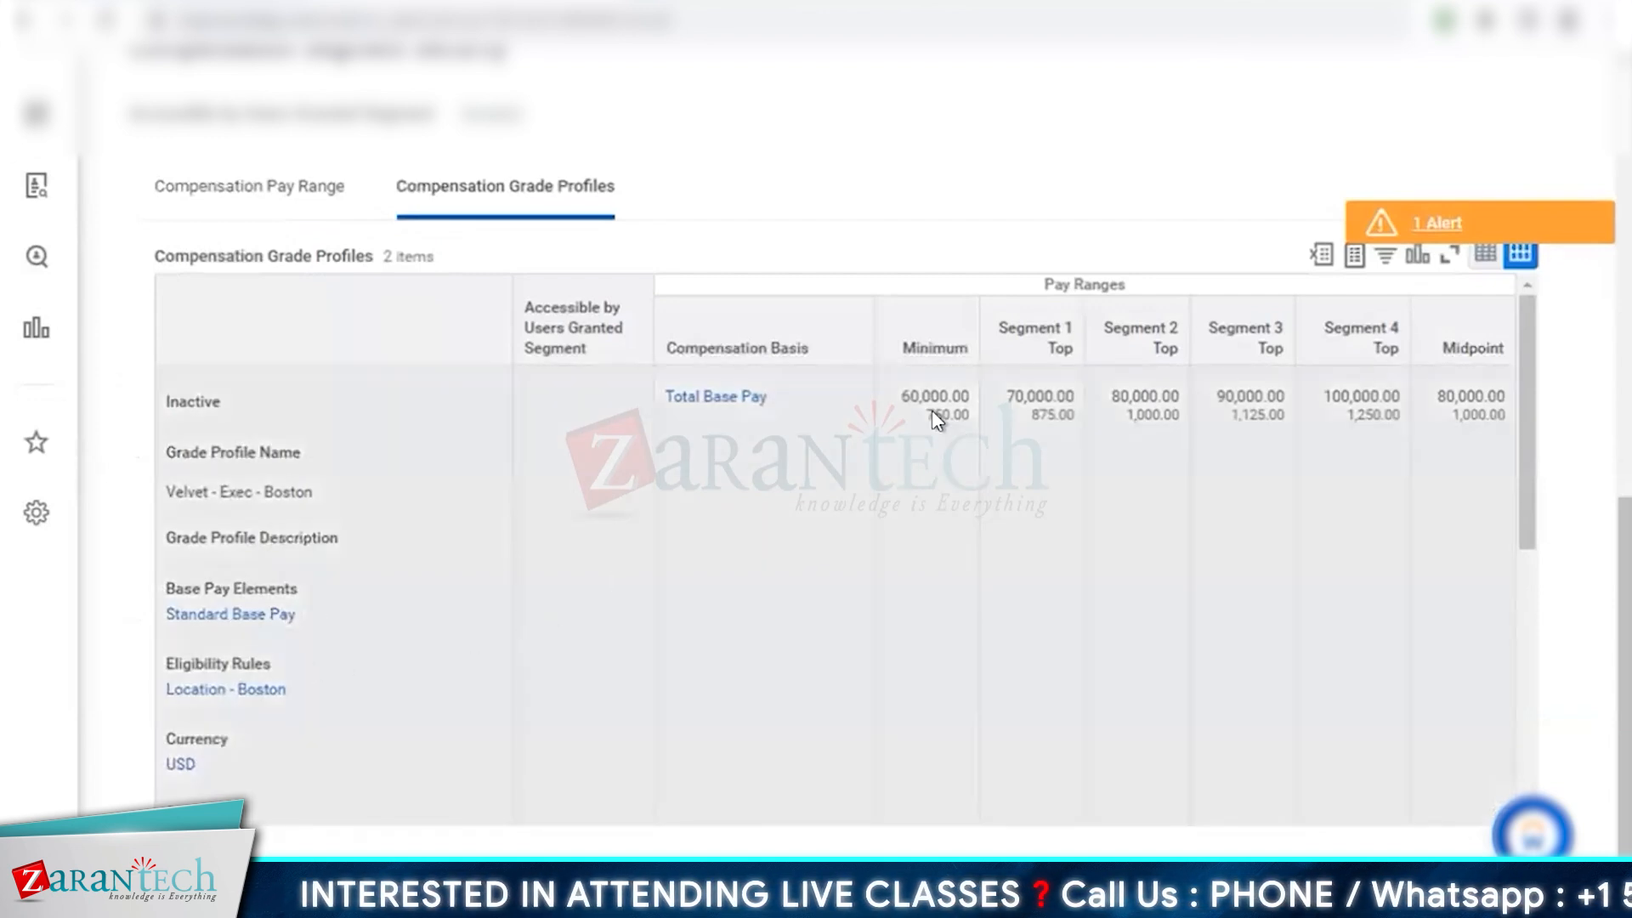
drag(901, 397, 1402, 415)
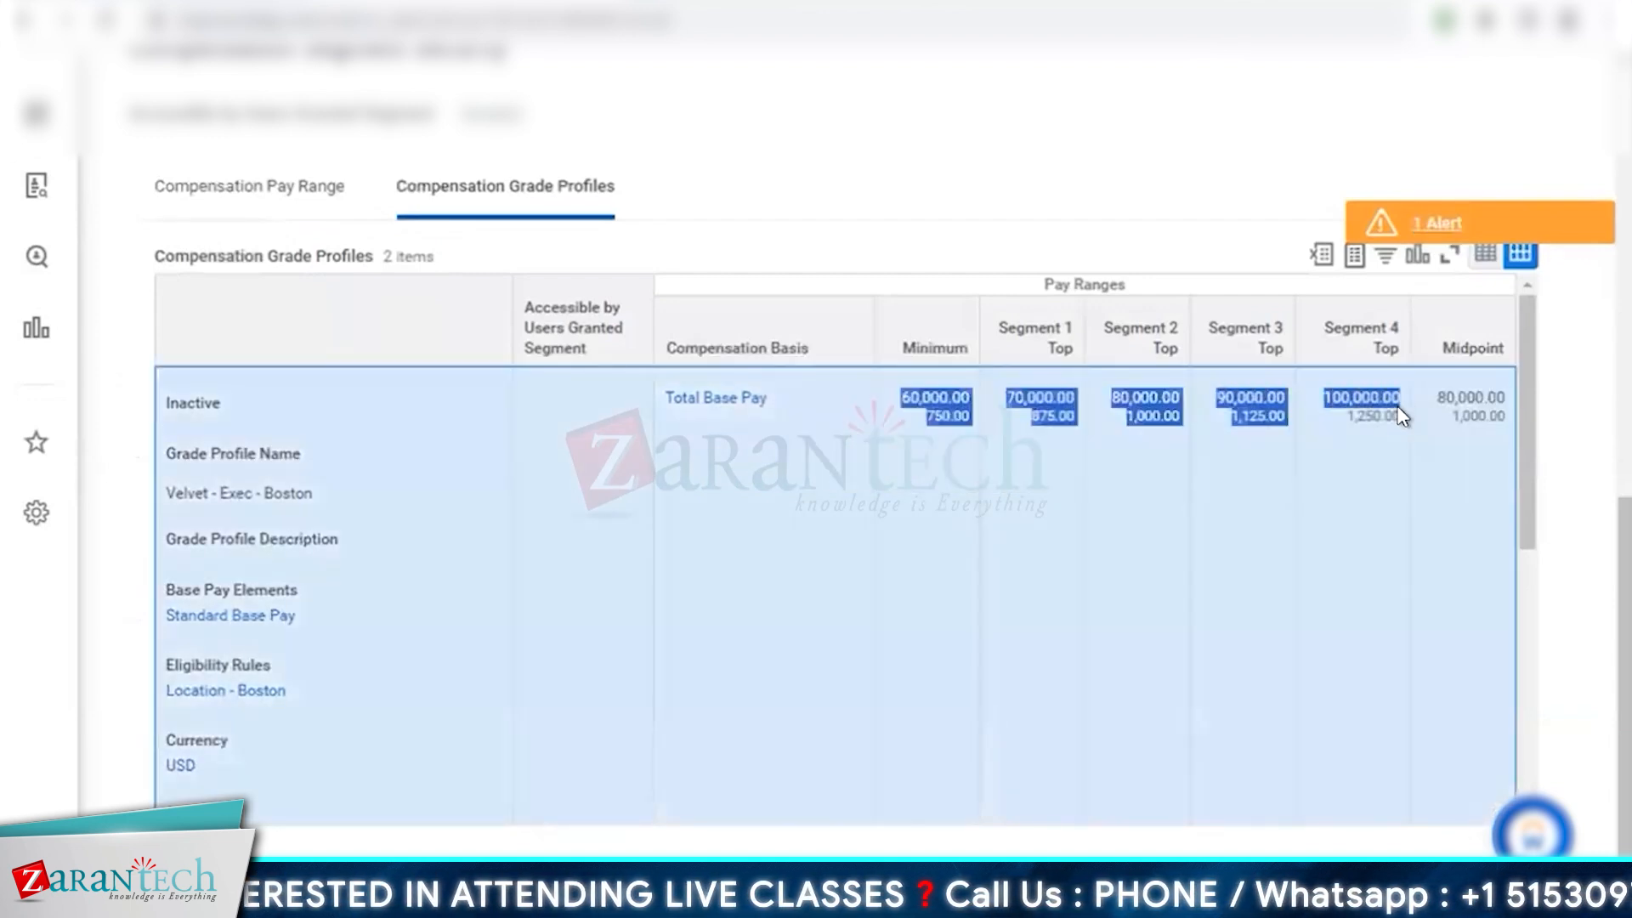
click(631, 682)
drag(169, 670, 328, 695)
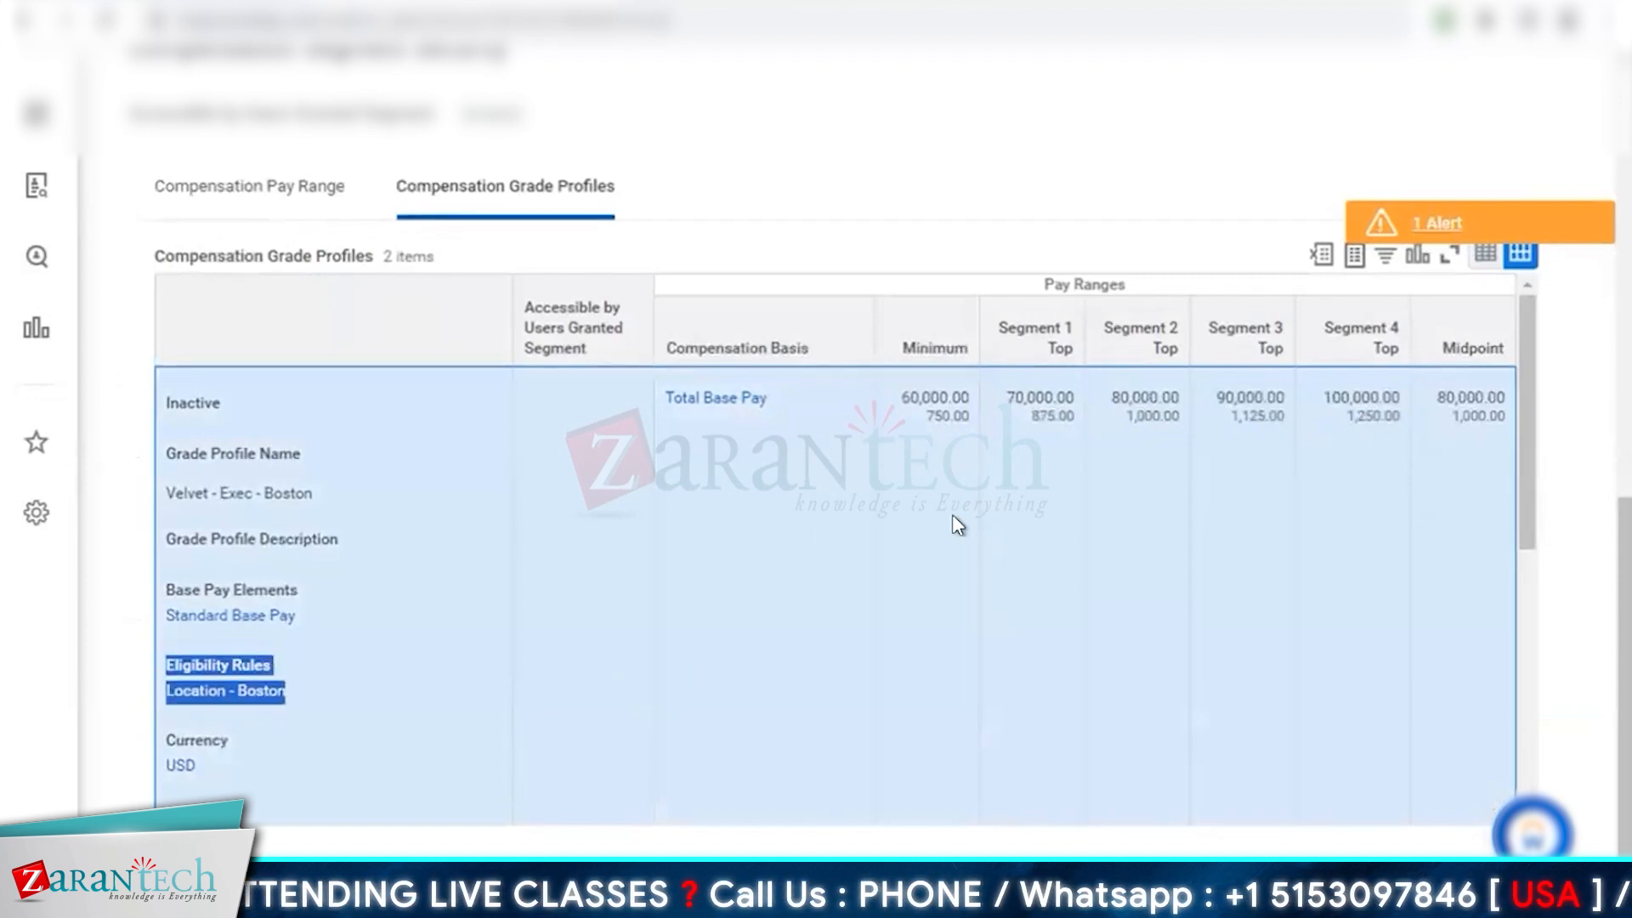
Compare the Boston profile's location rule with the grade's default rule, Management Level is Executive or Director
scroll(952, 516, up, 4)
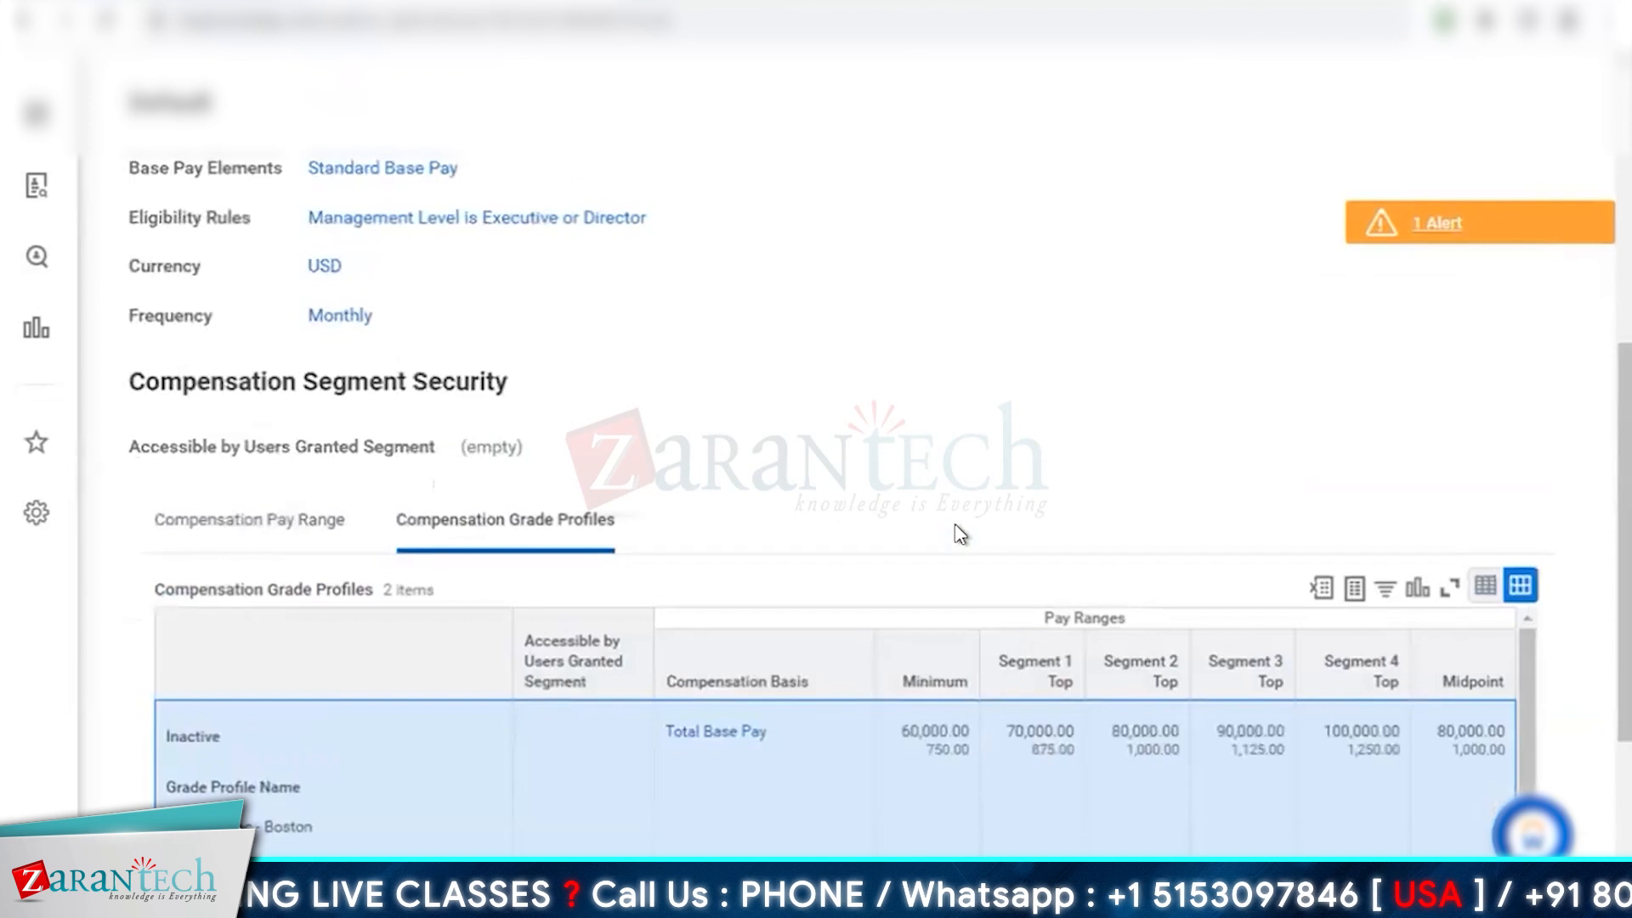
drag(130, 222, 264, 221)
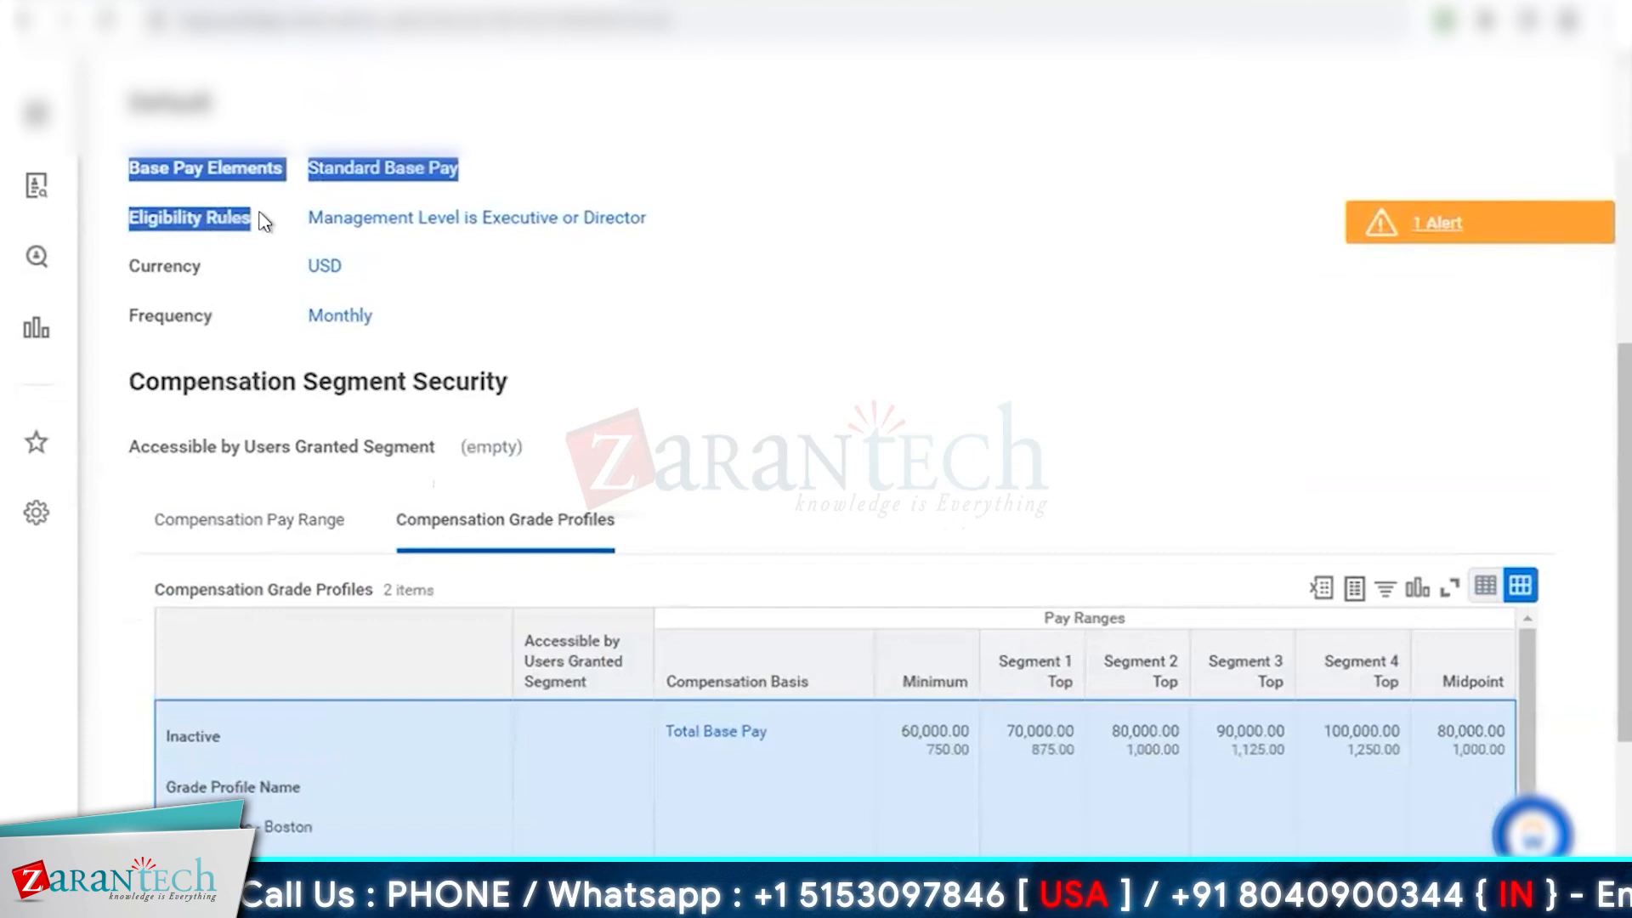
drag(265, 221, 649, 231)
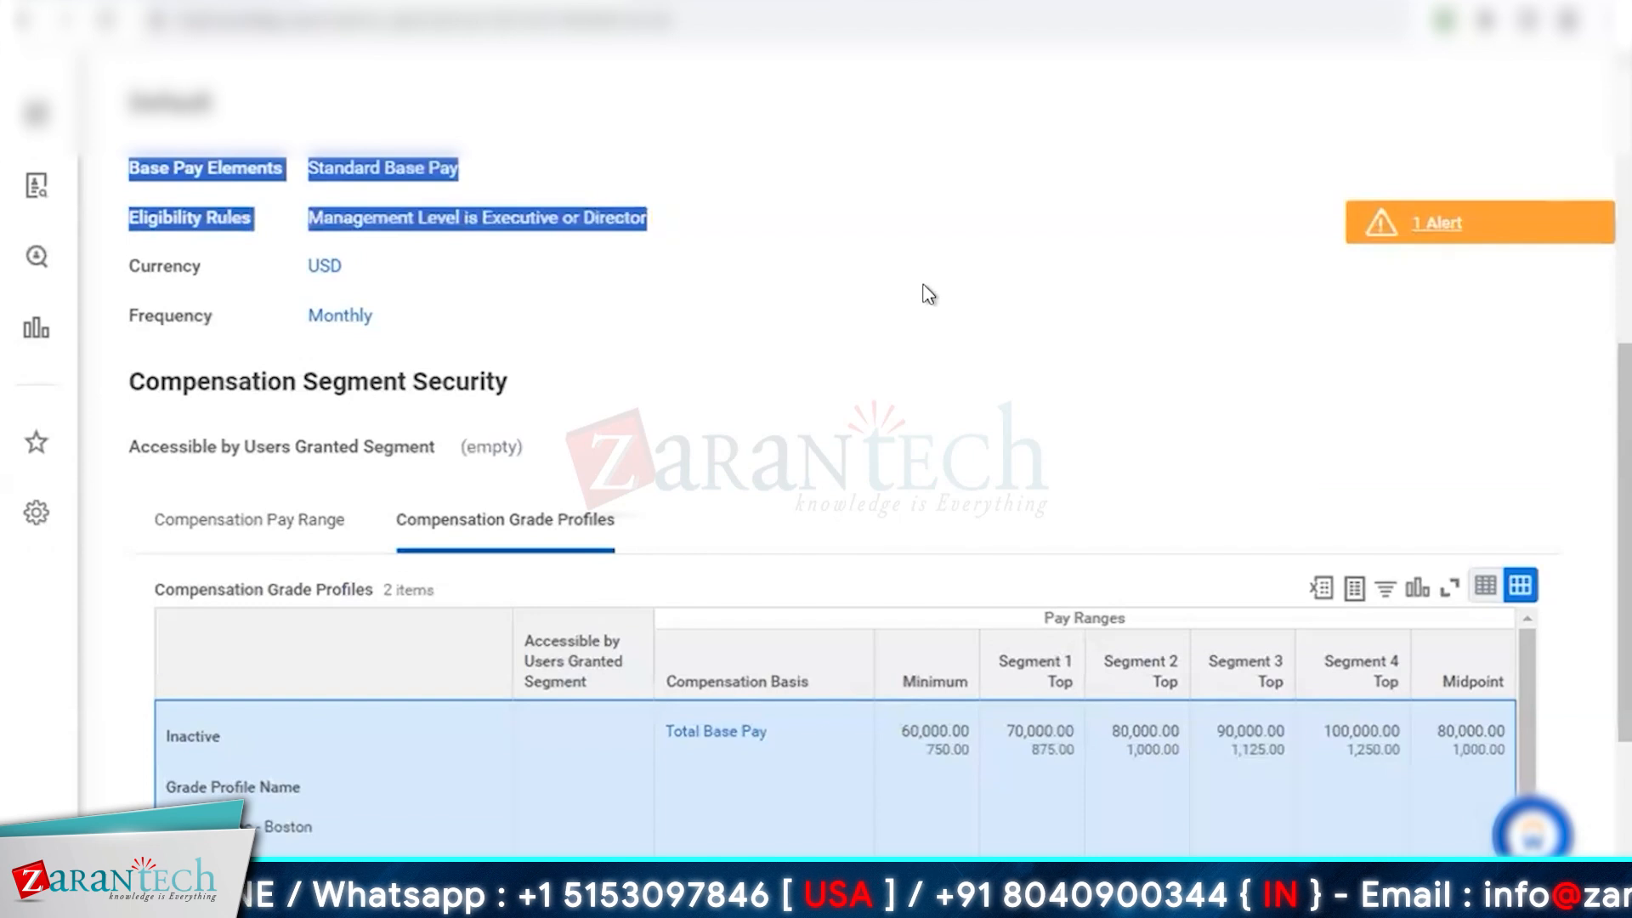
click(902, 289)
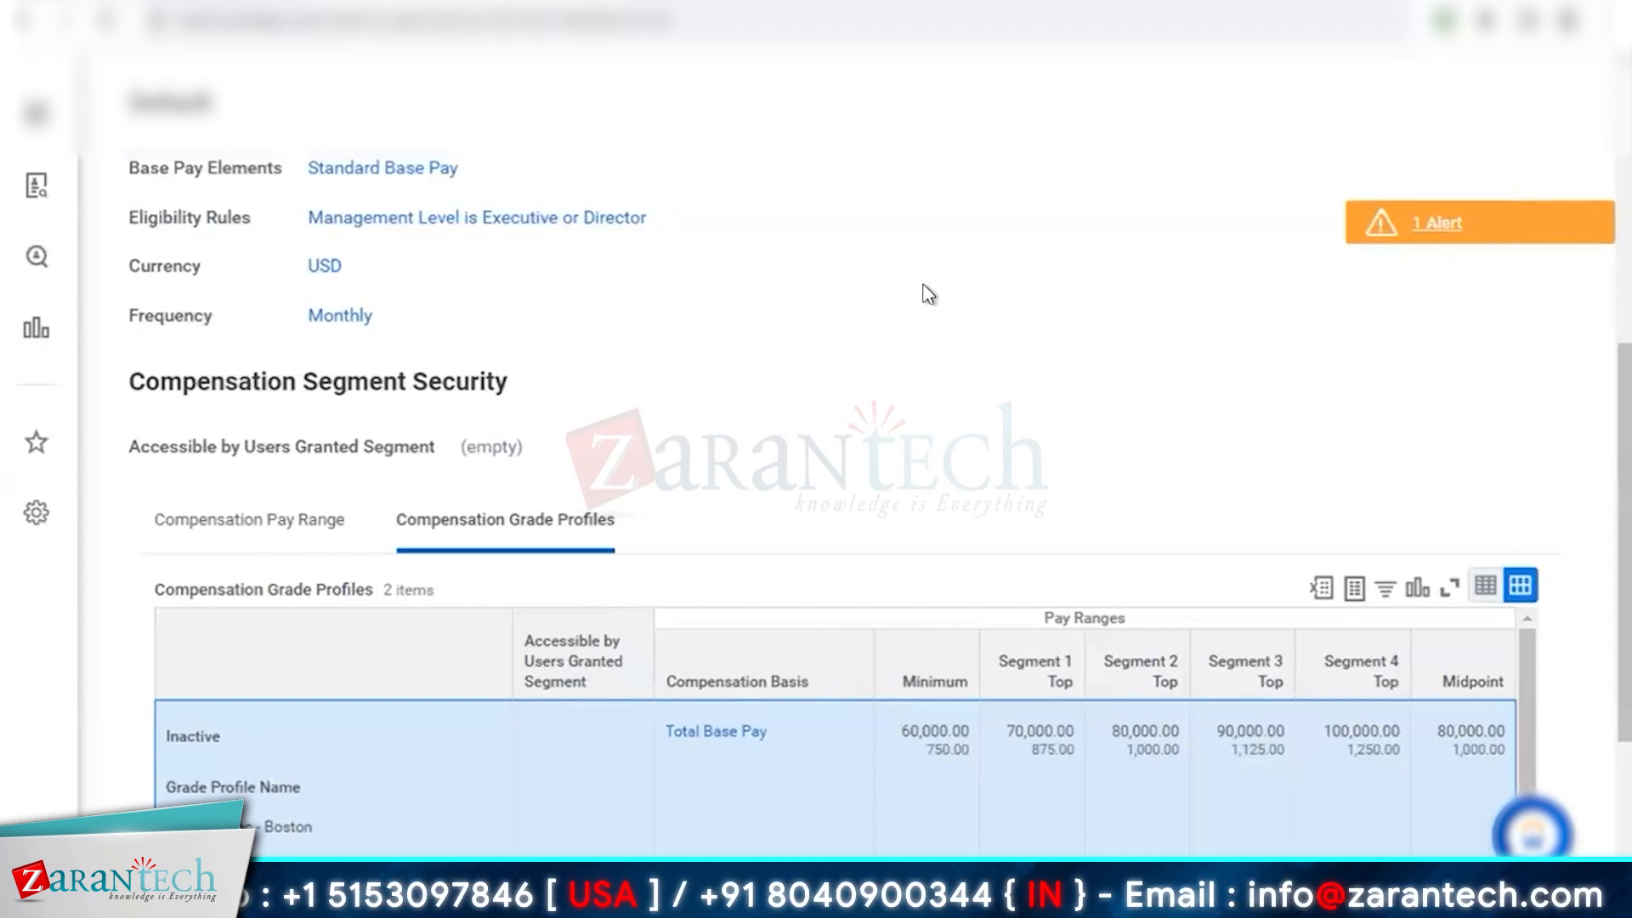
scroll(928, 294, down, 1)
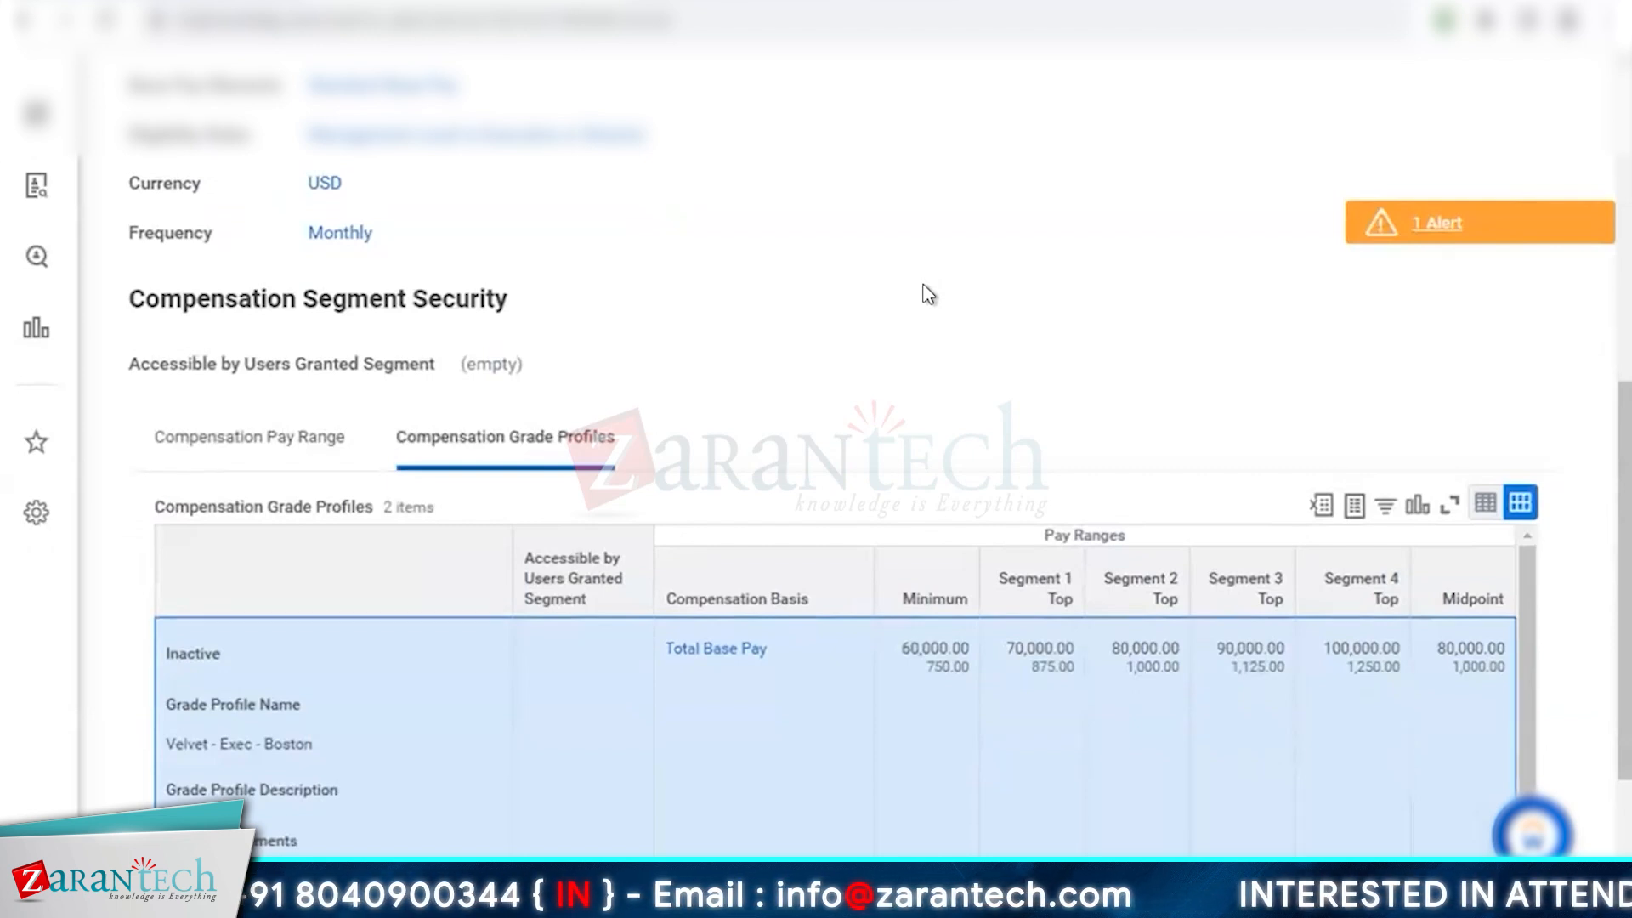
scroll(875, 212, up, 8)
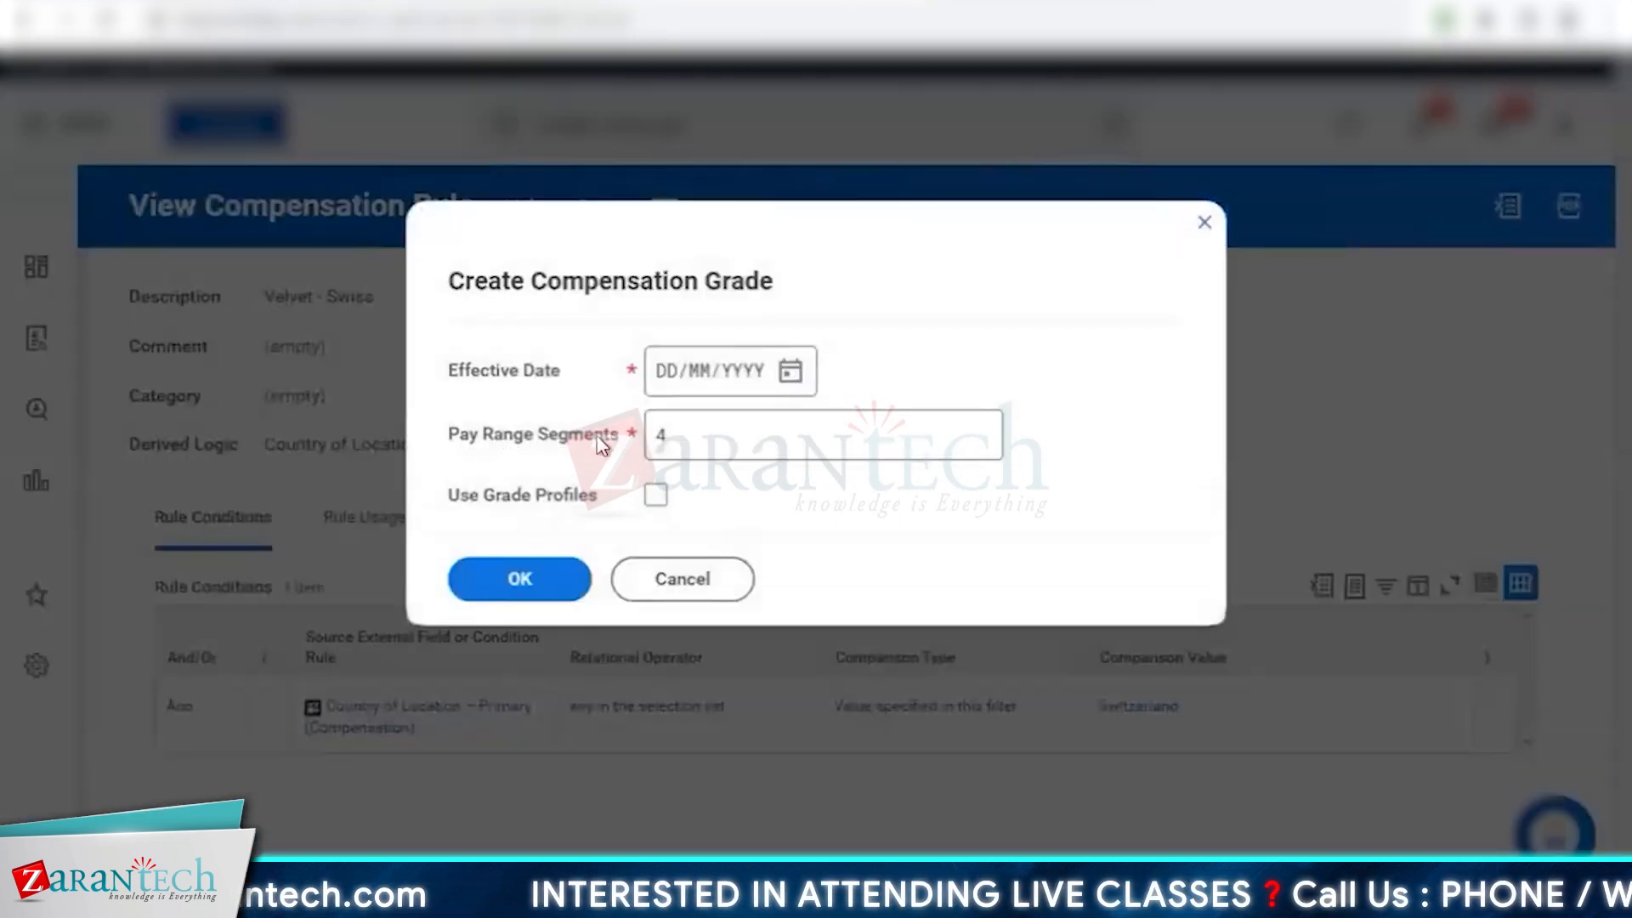
Start a new compensation grade effective 01/09/2023 with 5 pay range segments and grade profiles enabled
drag(448, 365, 610, 444)
click(610, 438)
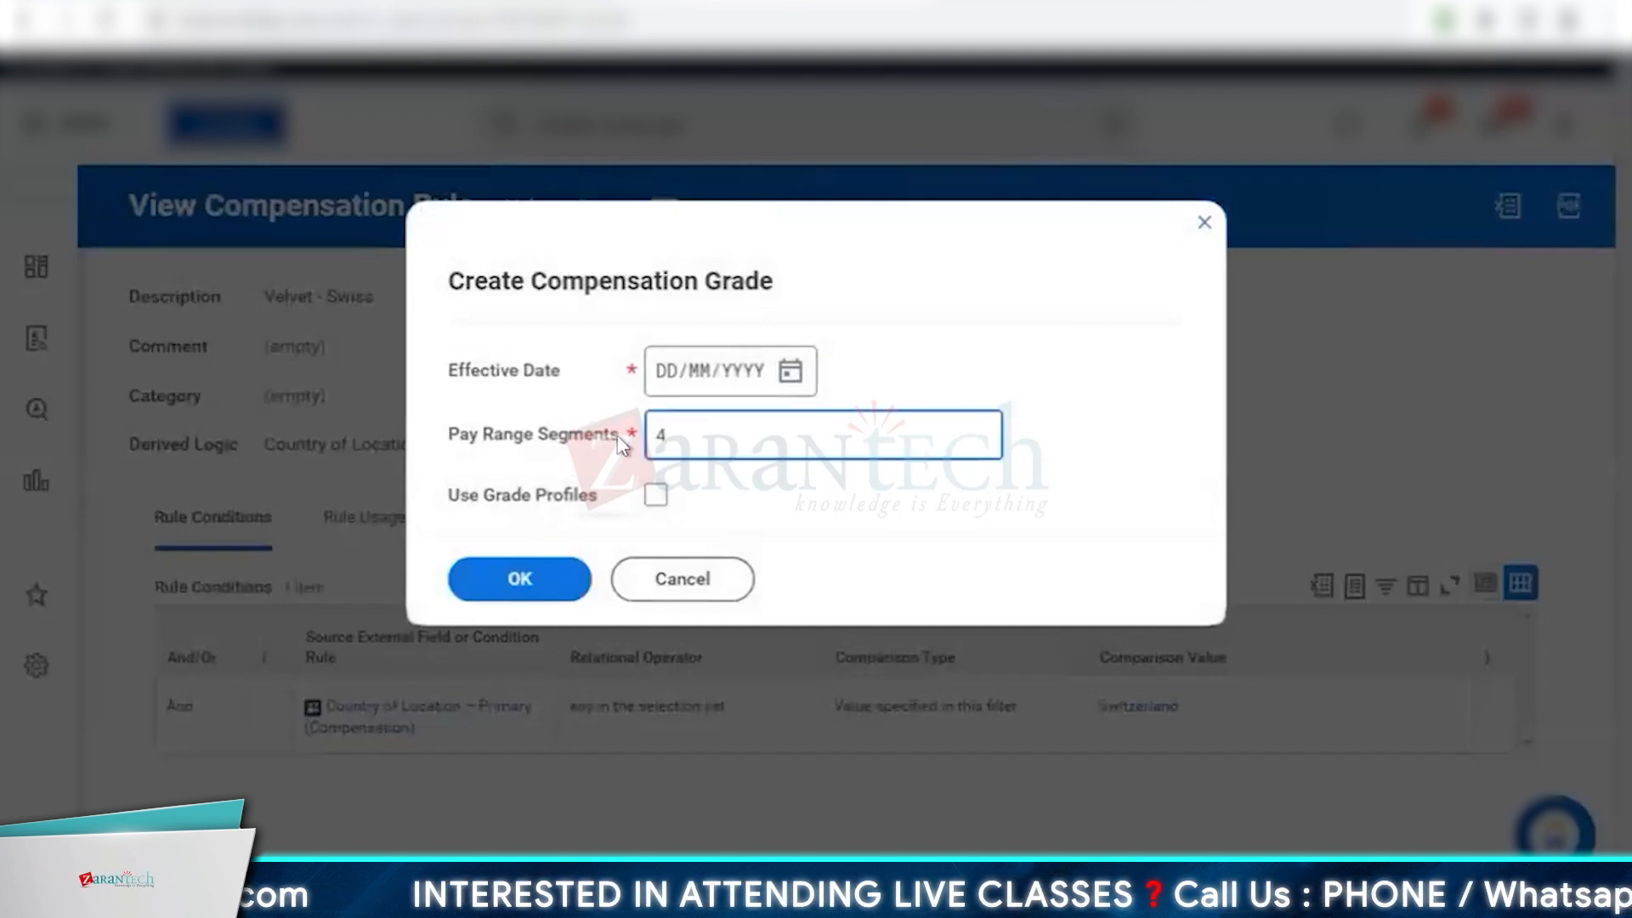
drag(452, 265, 920, 292)
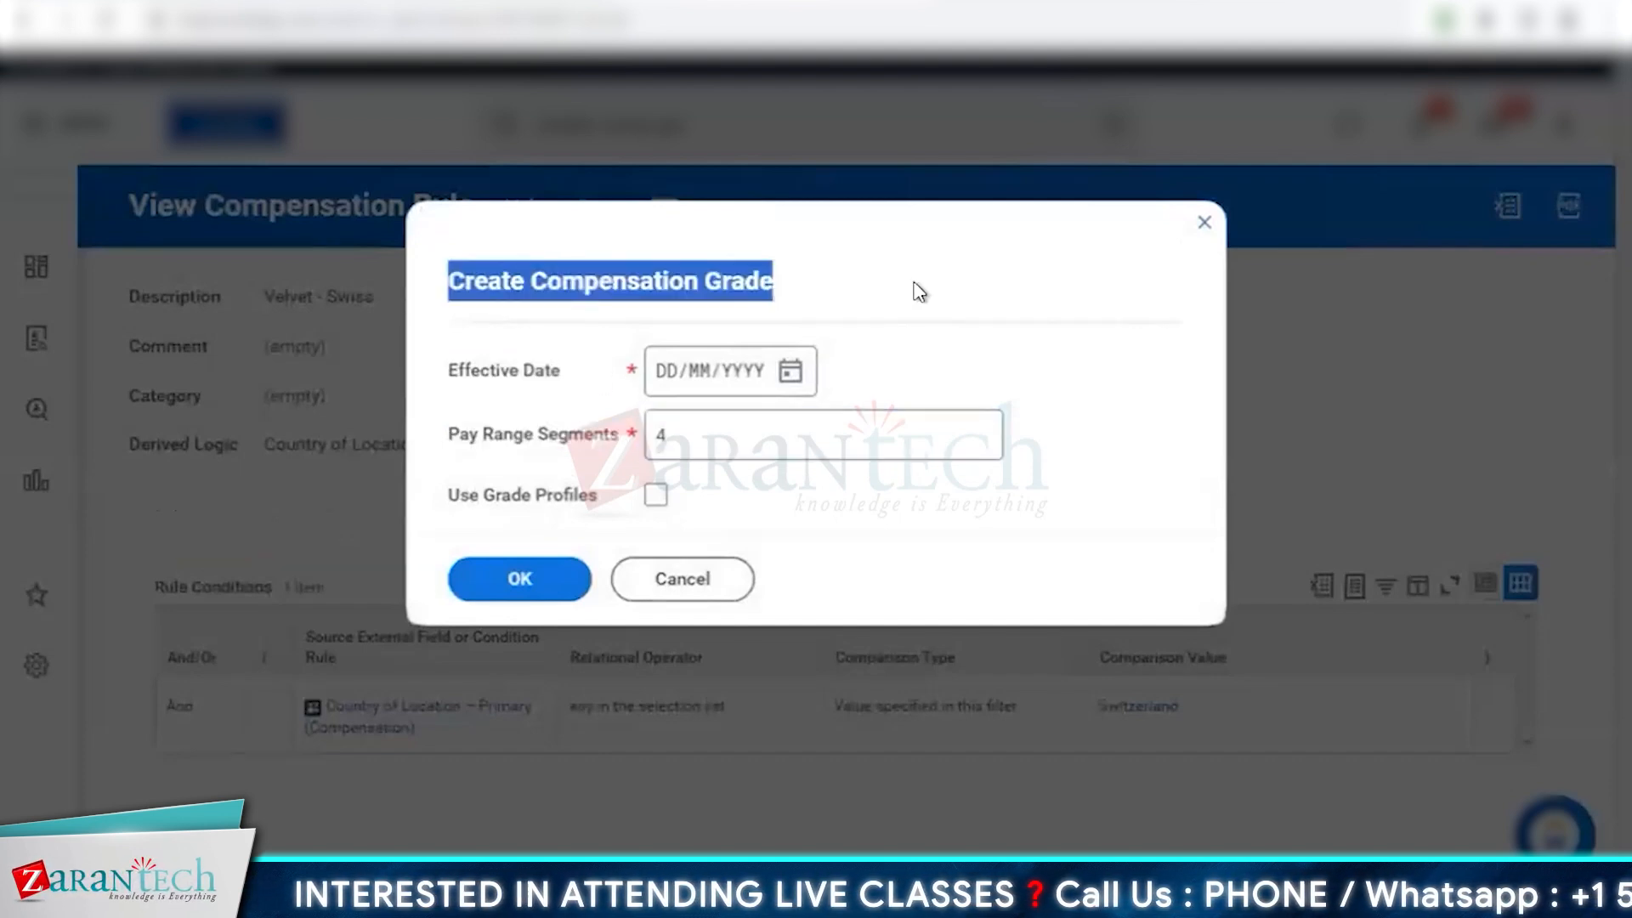
drag(451, 445, 736, 444)
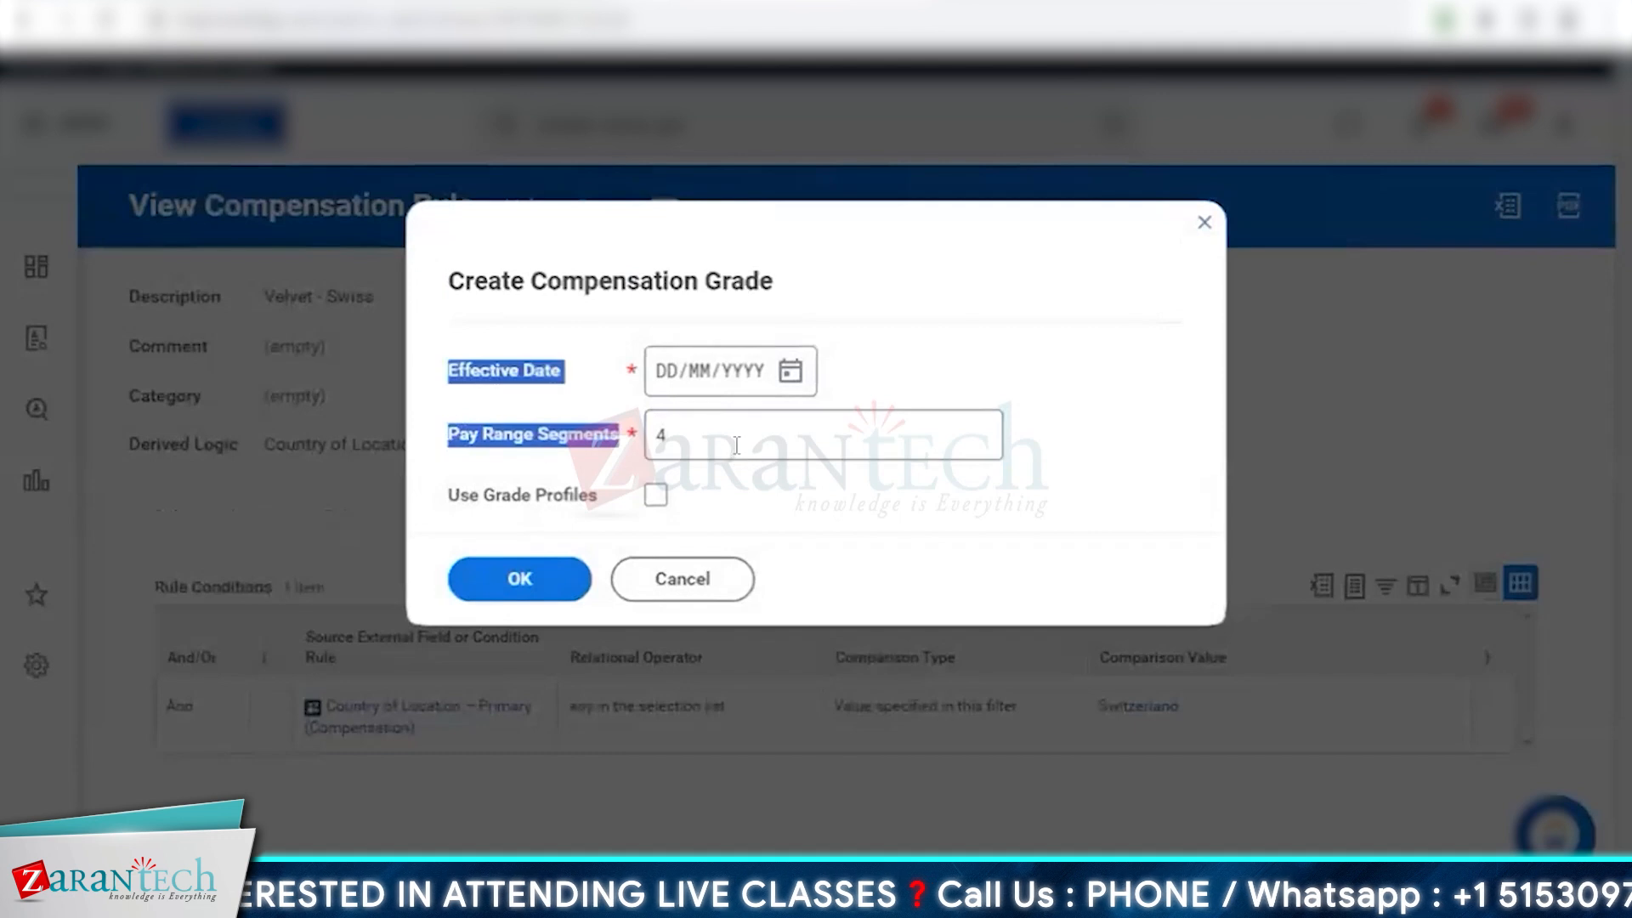
double_click(736, 445)
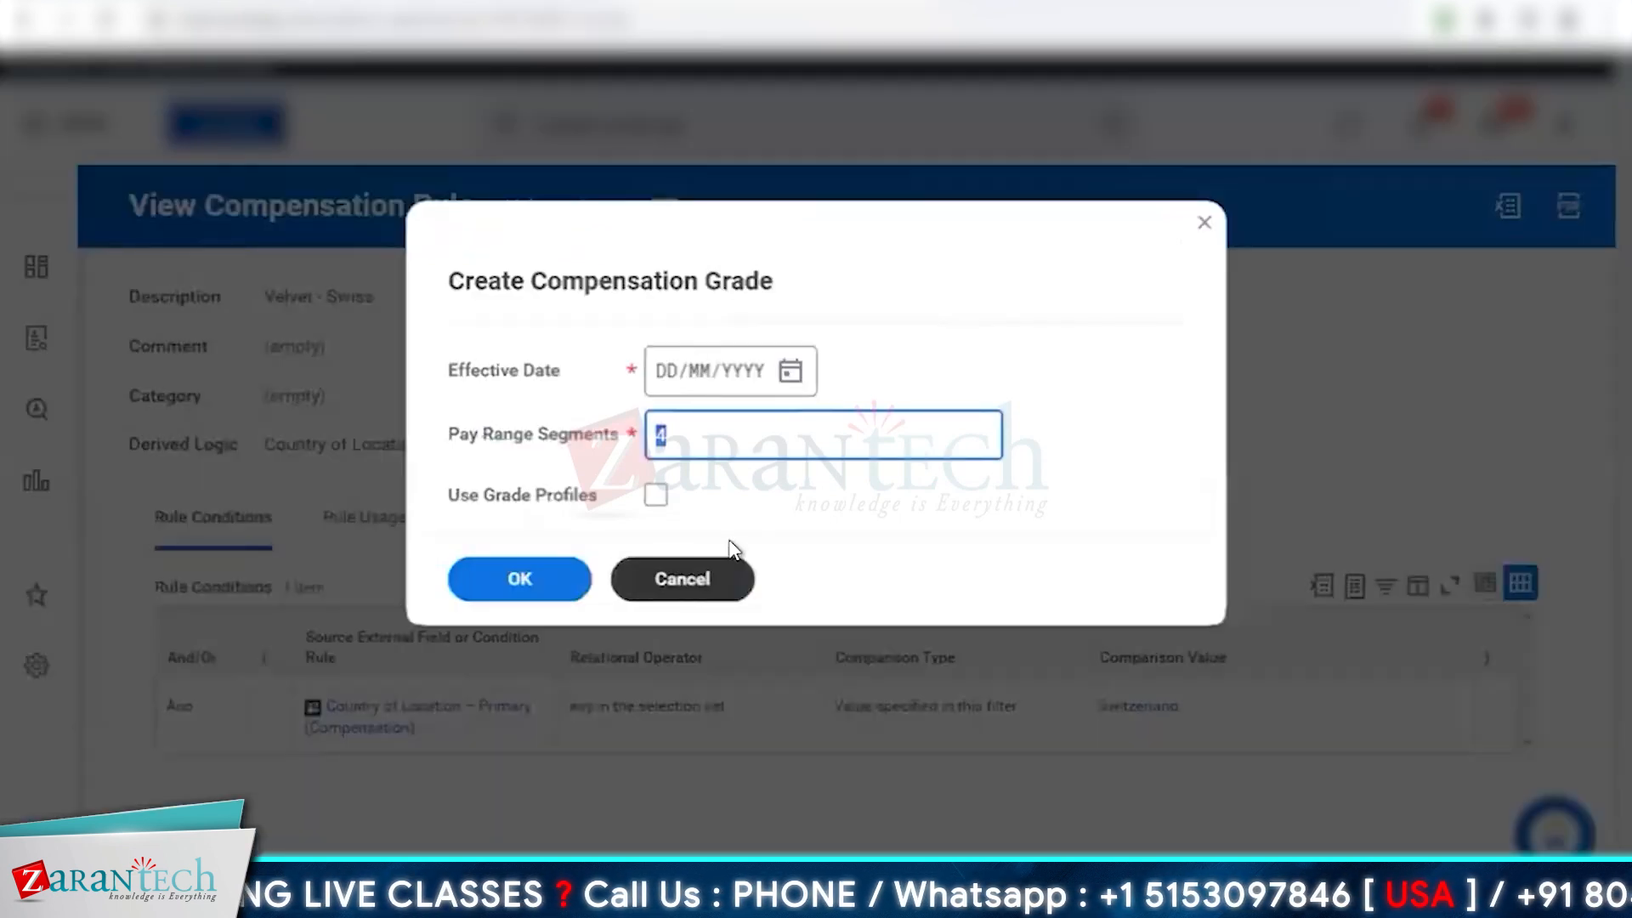
click(665, 387)
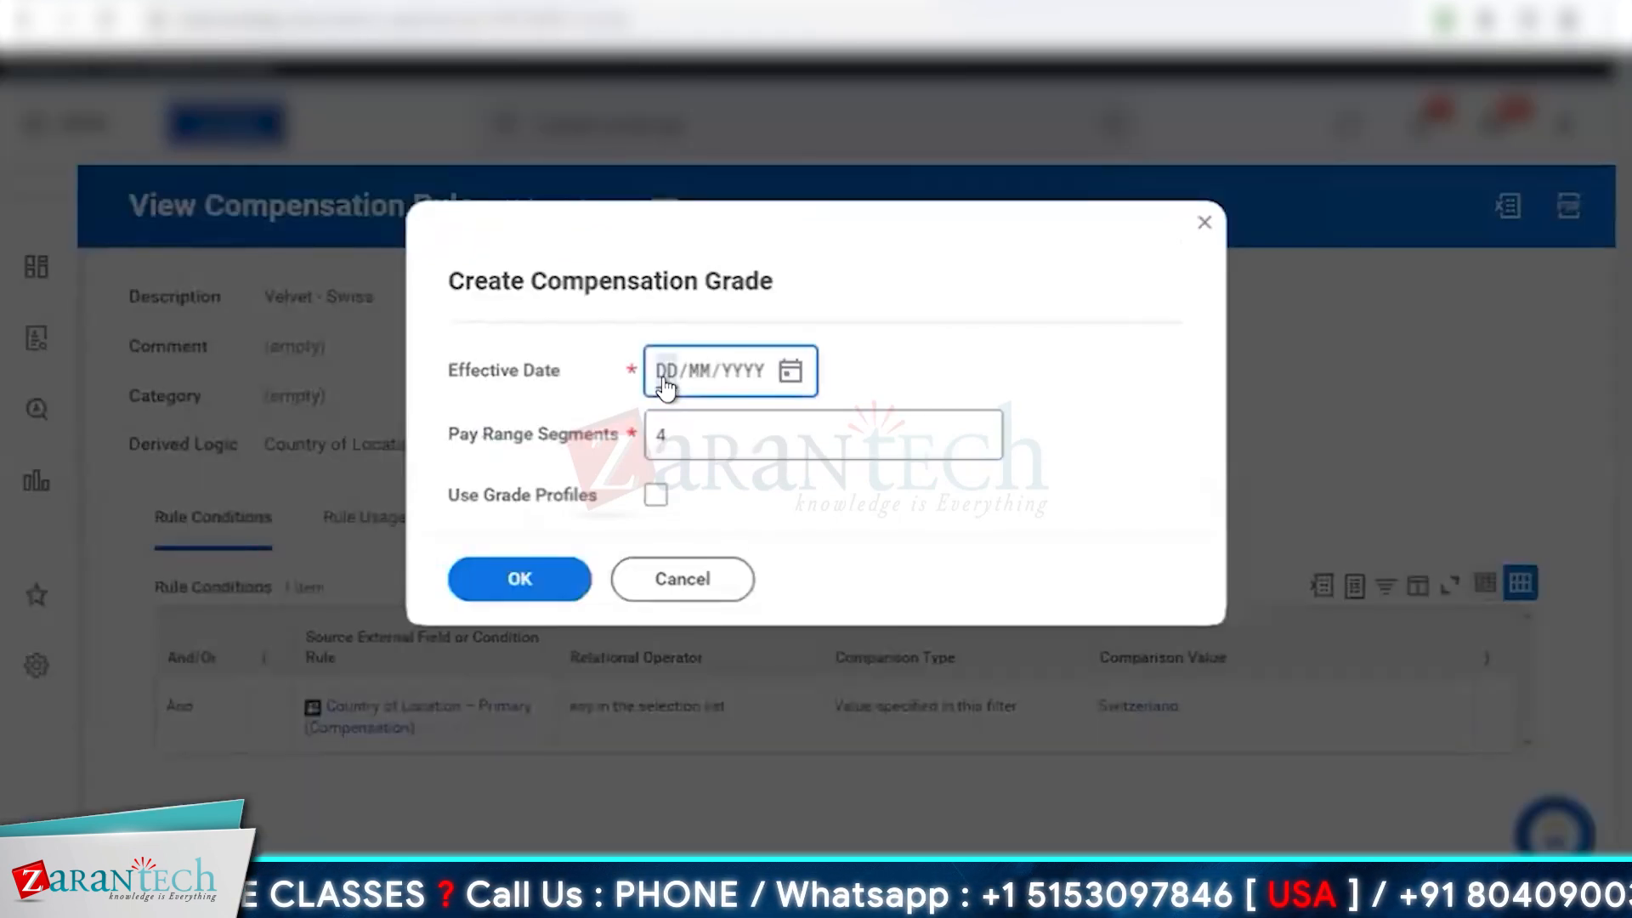
click(761, 432)
text(5)
click(821, 504)
click(659, 496)
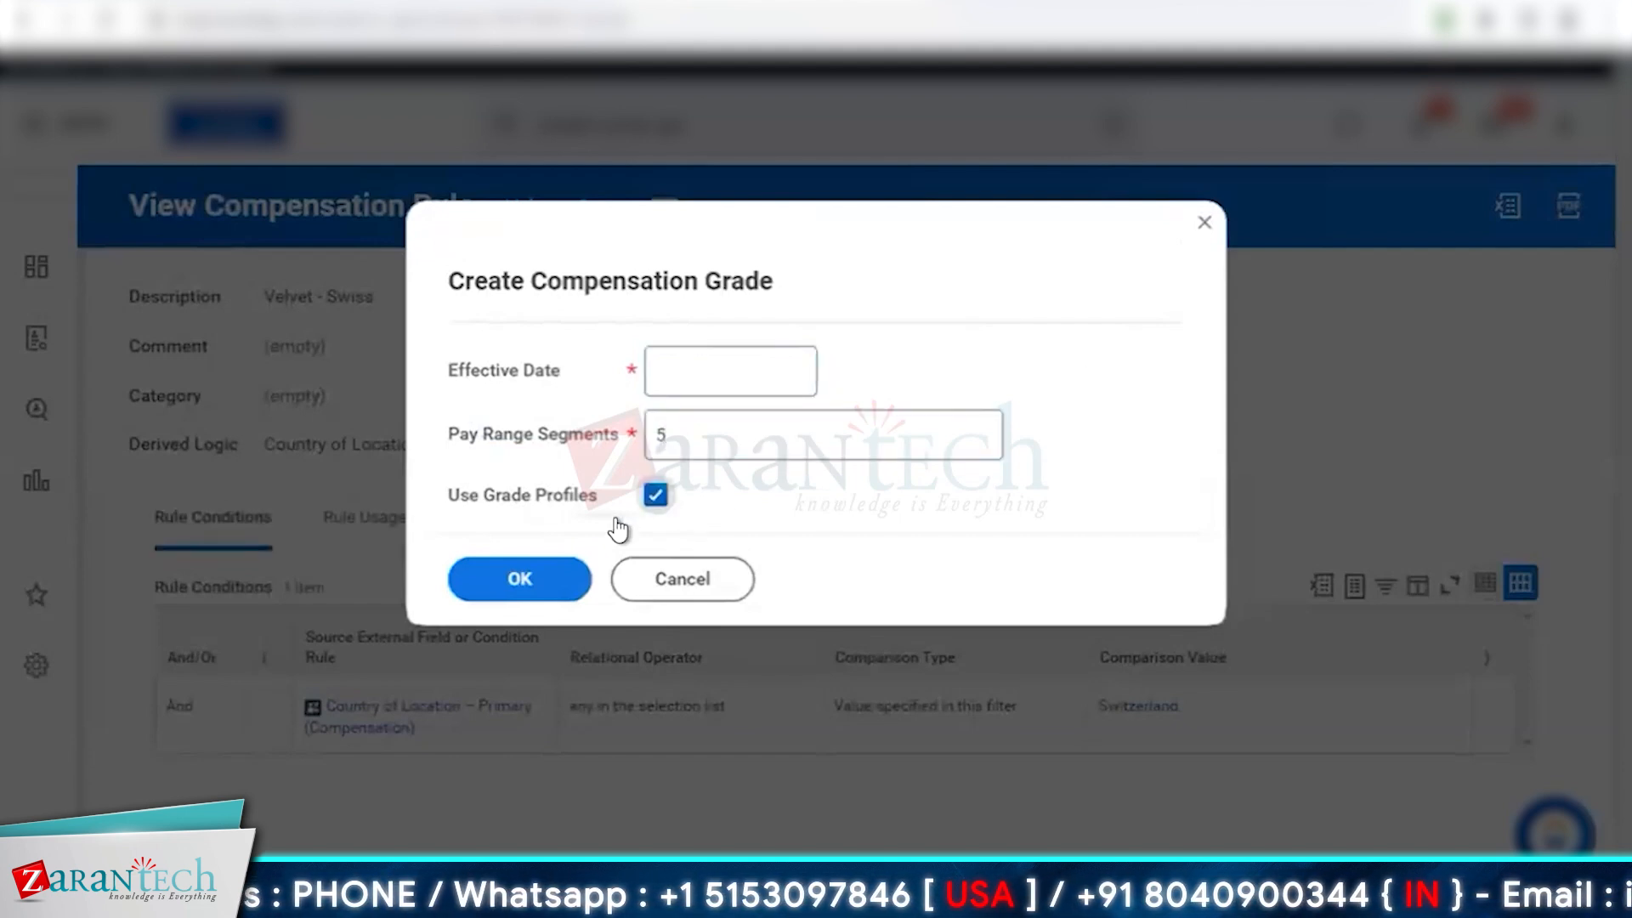
click(519, 579)
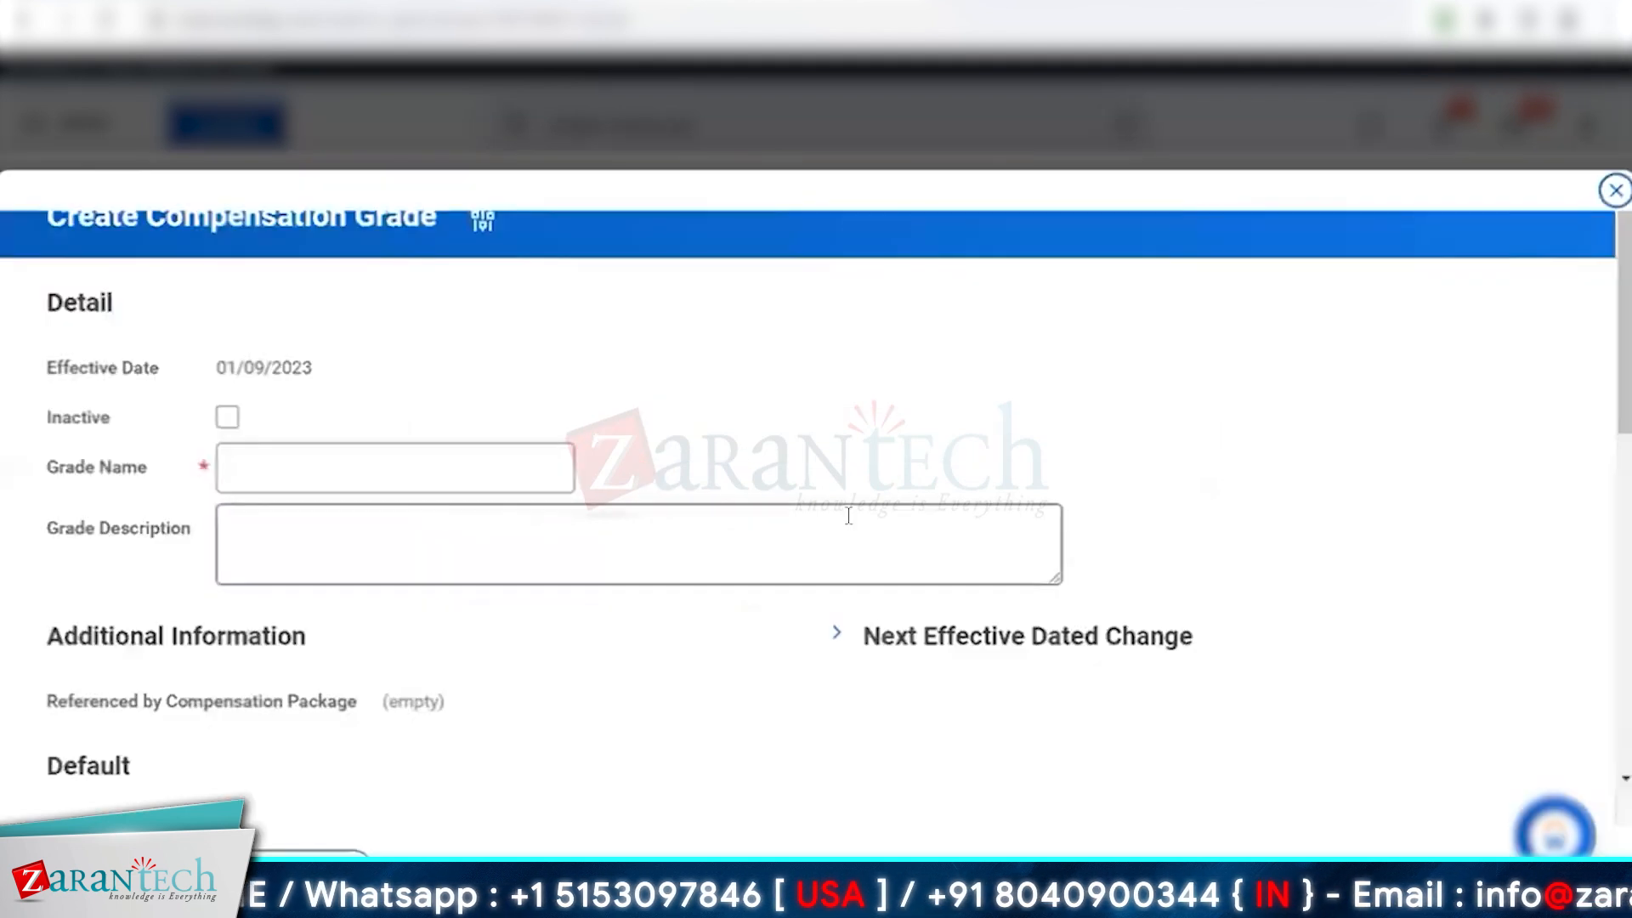
Check the segment columns in the new grade's pay range and name the grade "Velevt - N.Exec Grade"
scroll(849, 525, down, 10)
drag(886, 549, 1427, 546)
click(1249, 195)
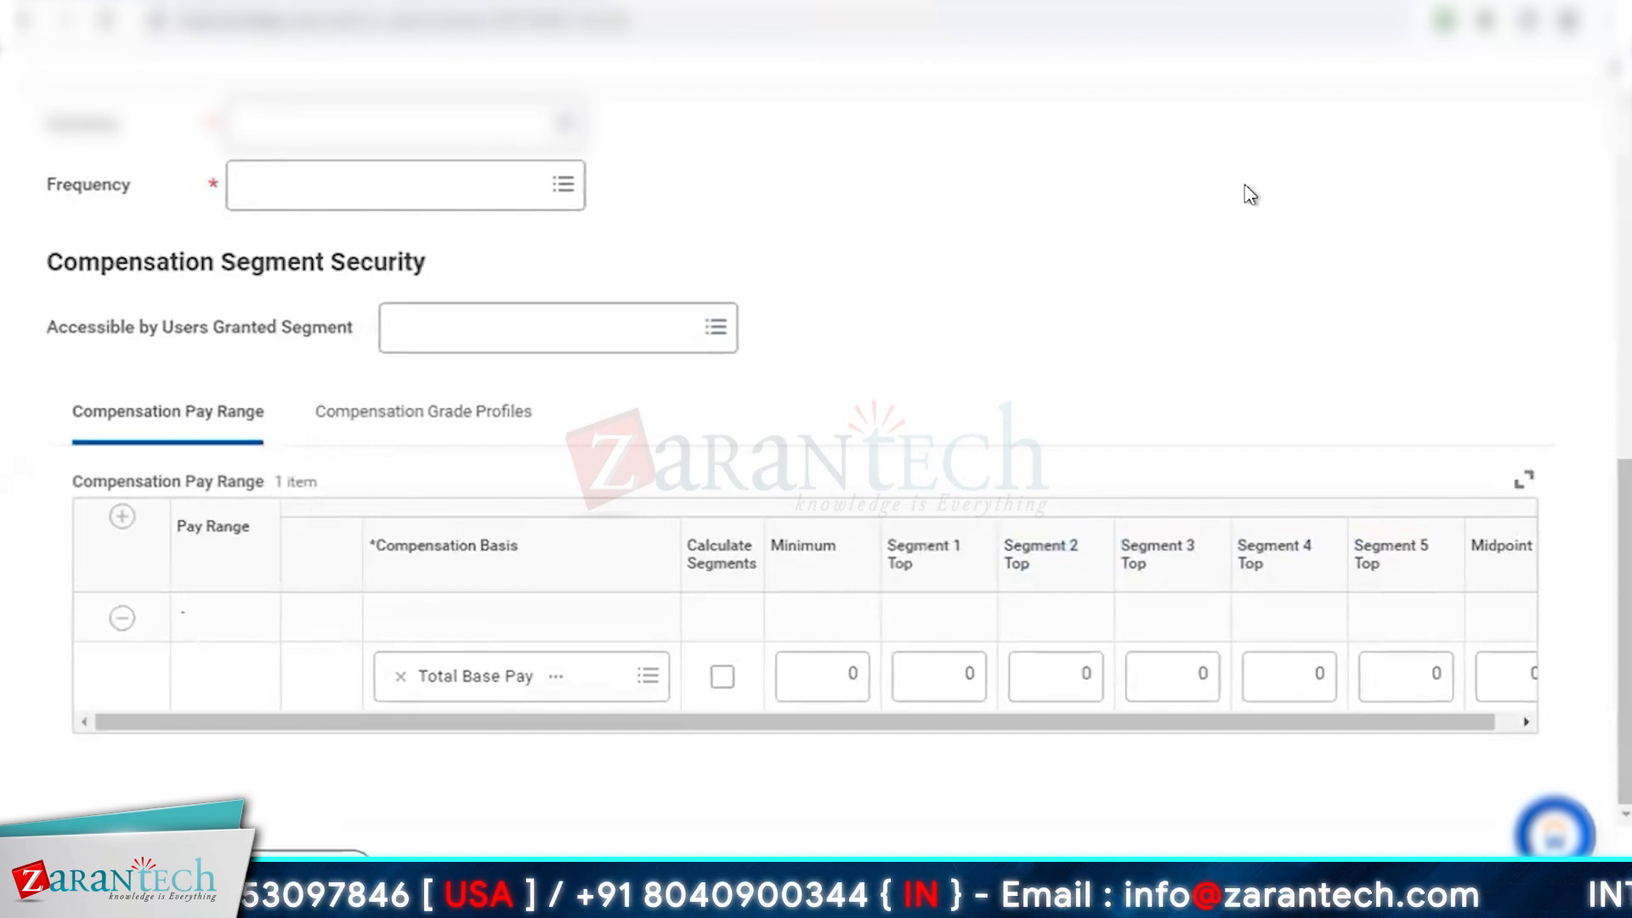
scroll(1068, 315, up, 4)
scroll(1068, 315, up, 4)
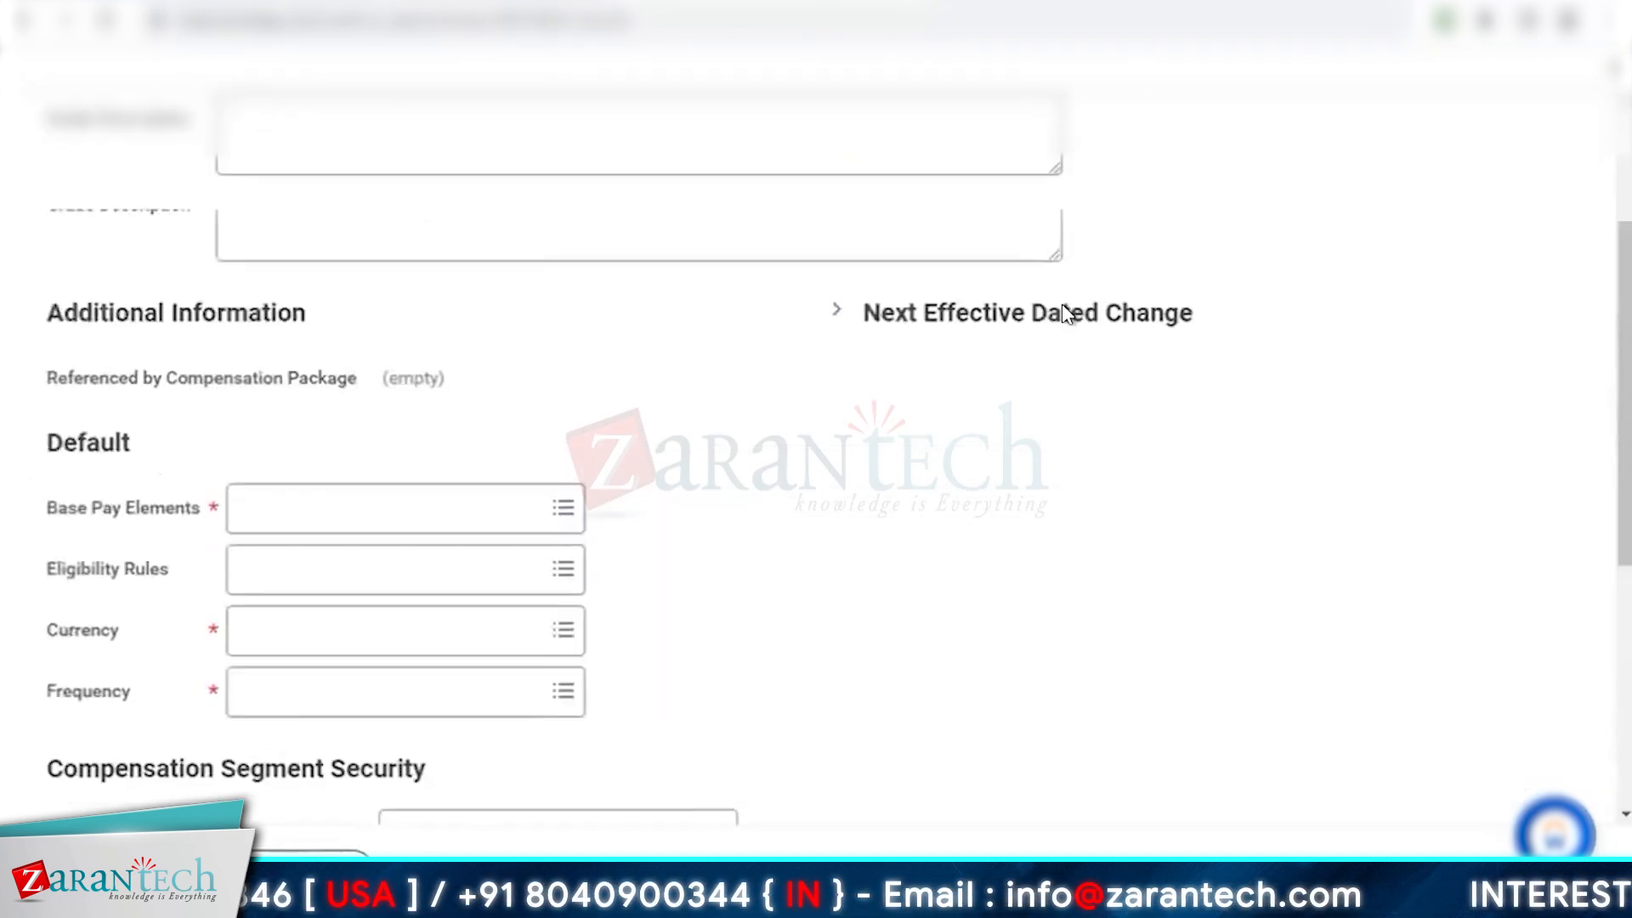
click(385, 377)
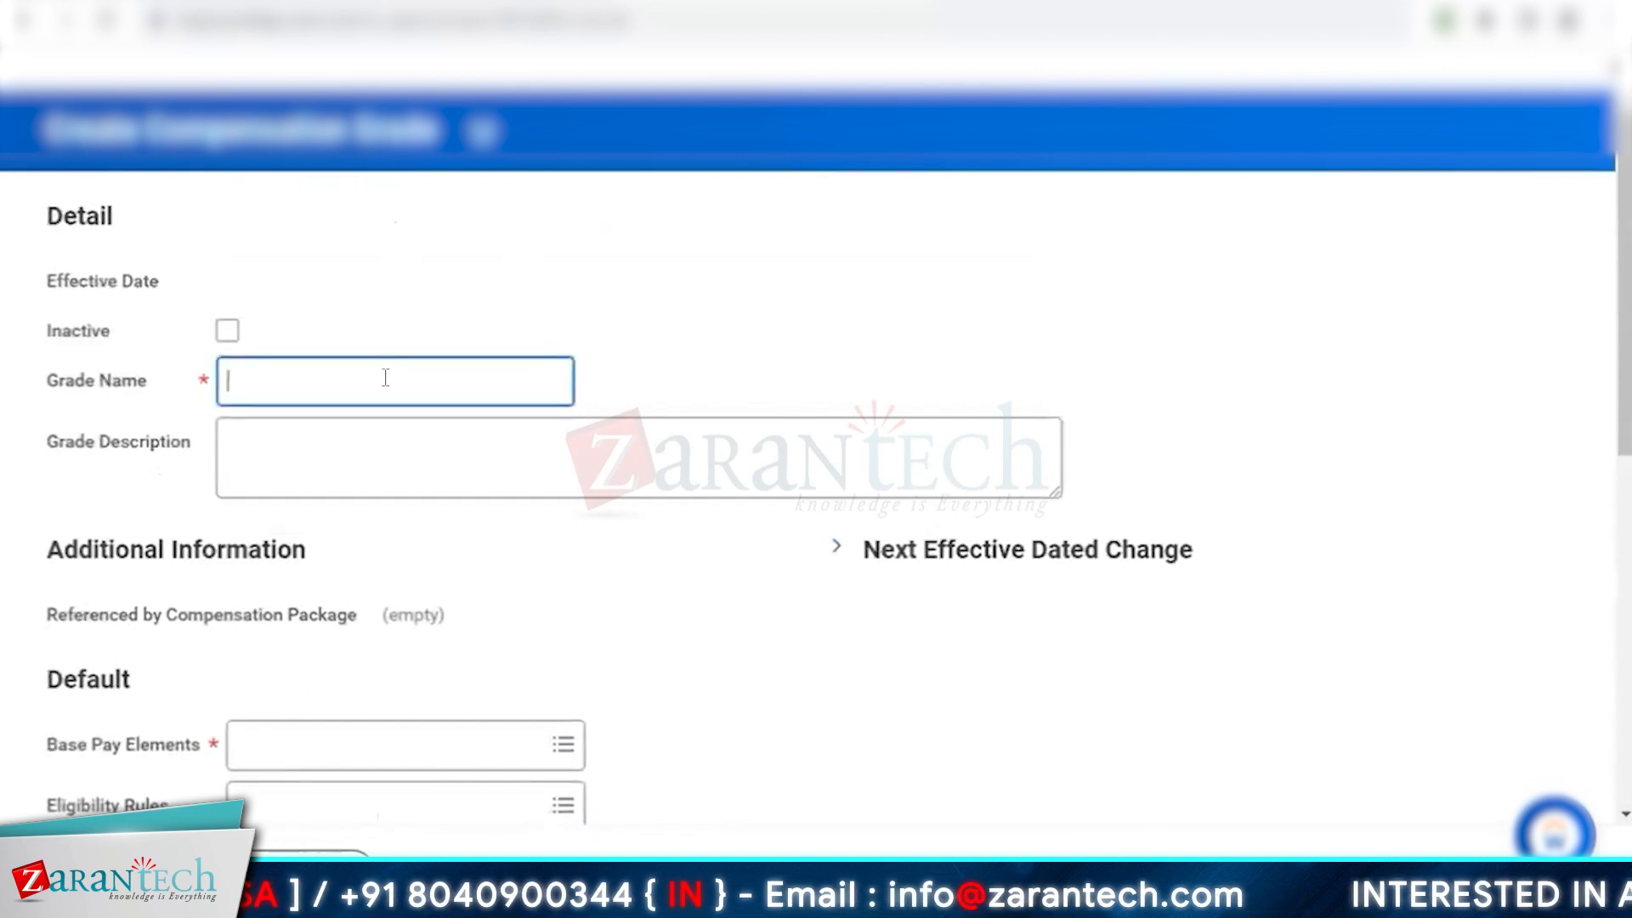
text(Velevt - N)
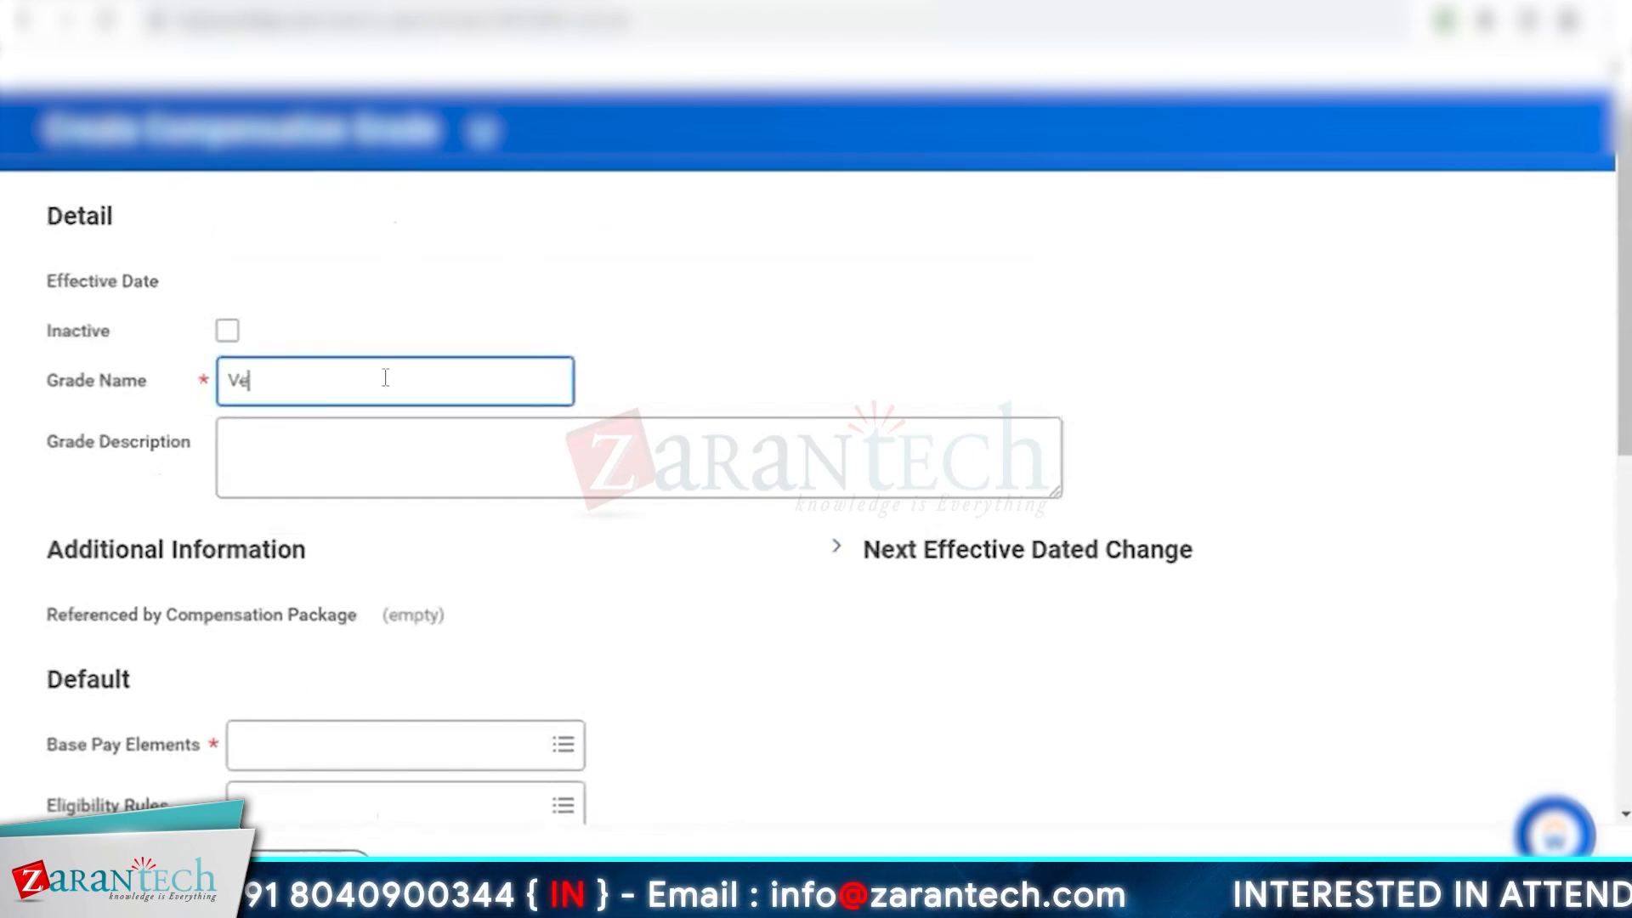
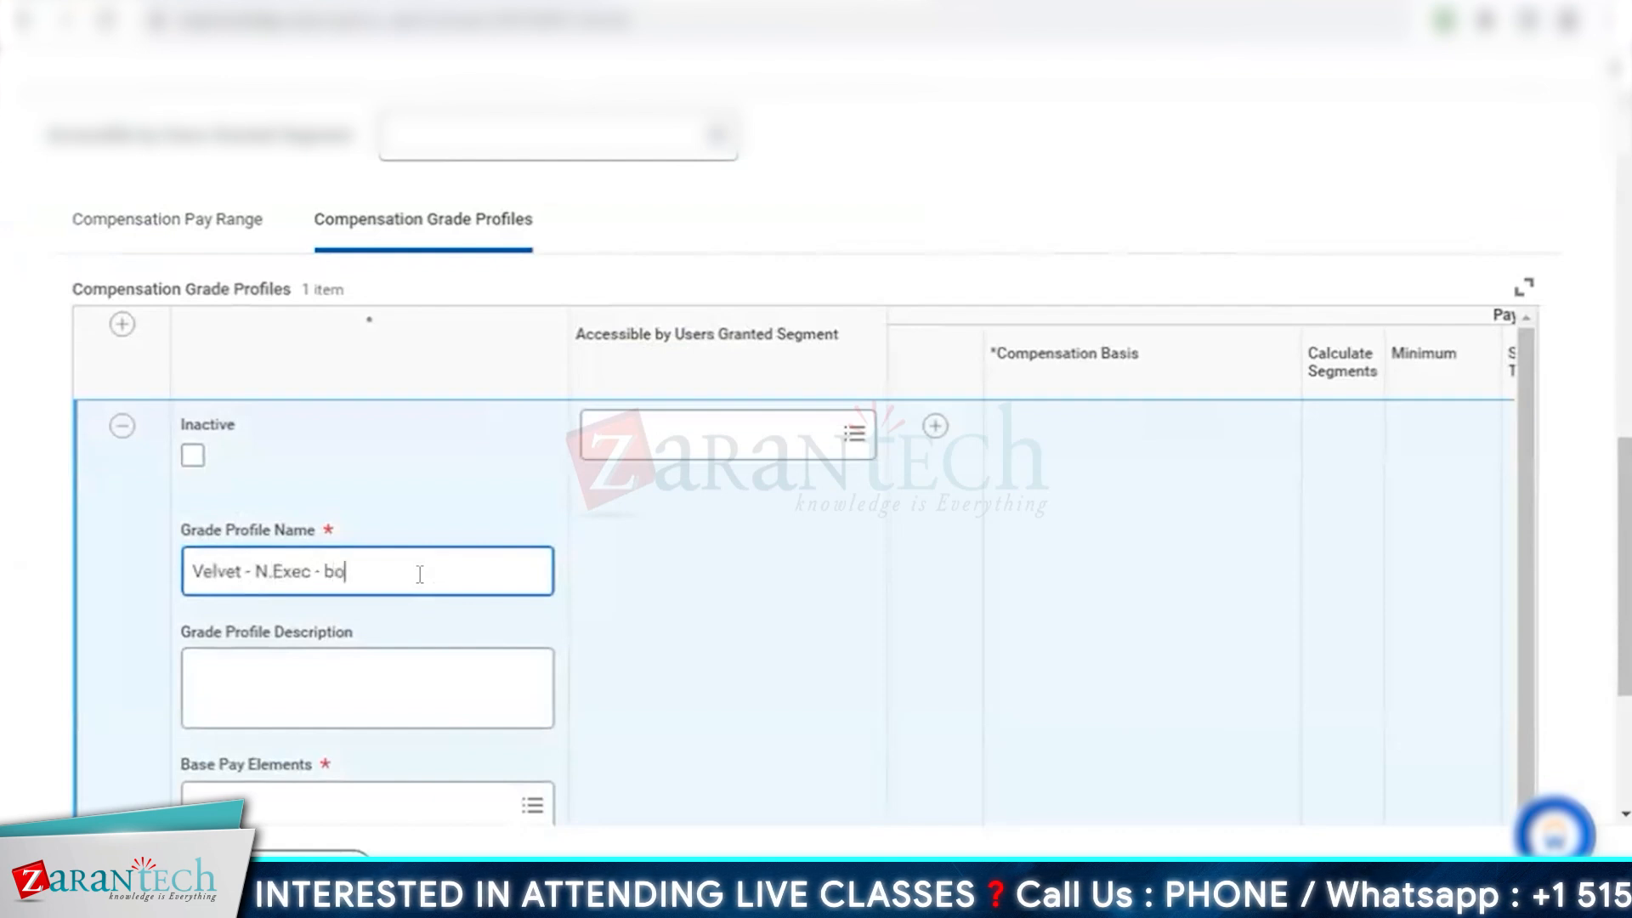
Assign Standard Base Pay and the Location - Boston eligibility rule to the Velvet - N.Exec - Boston profile
scroll(360, 612, down, 2)
click(340, 636)
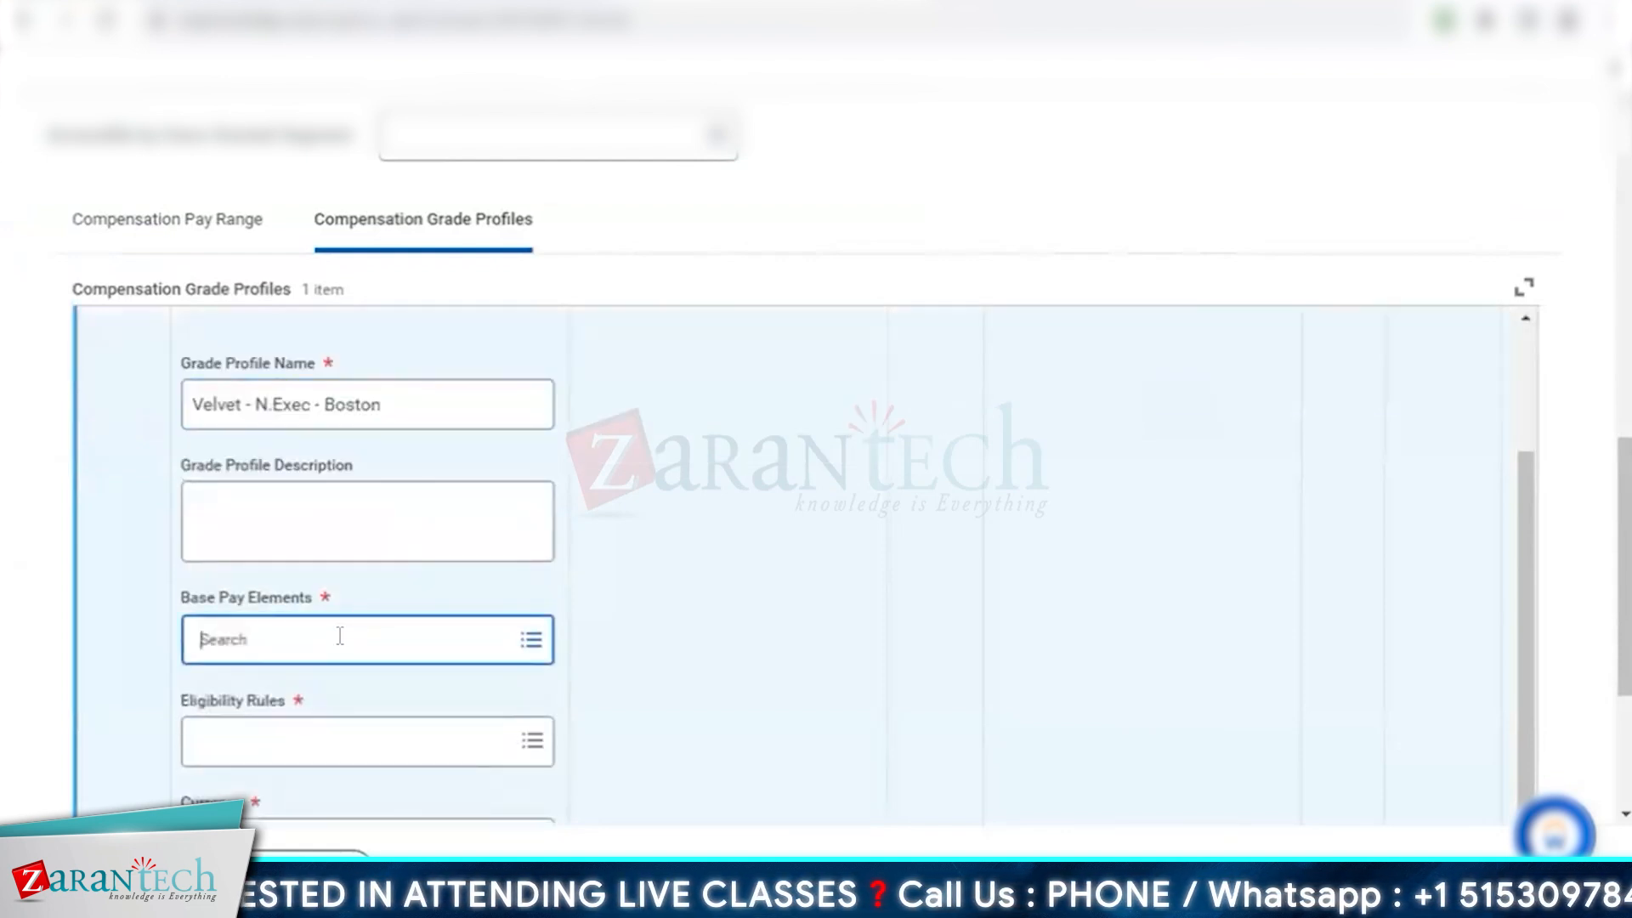
text(sta b)
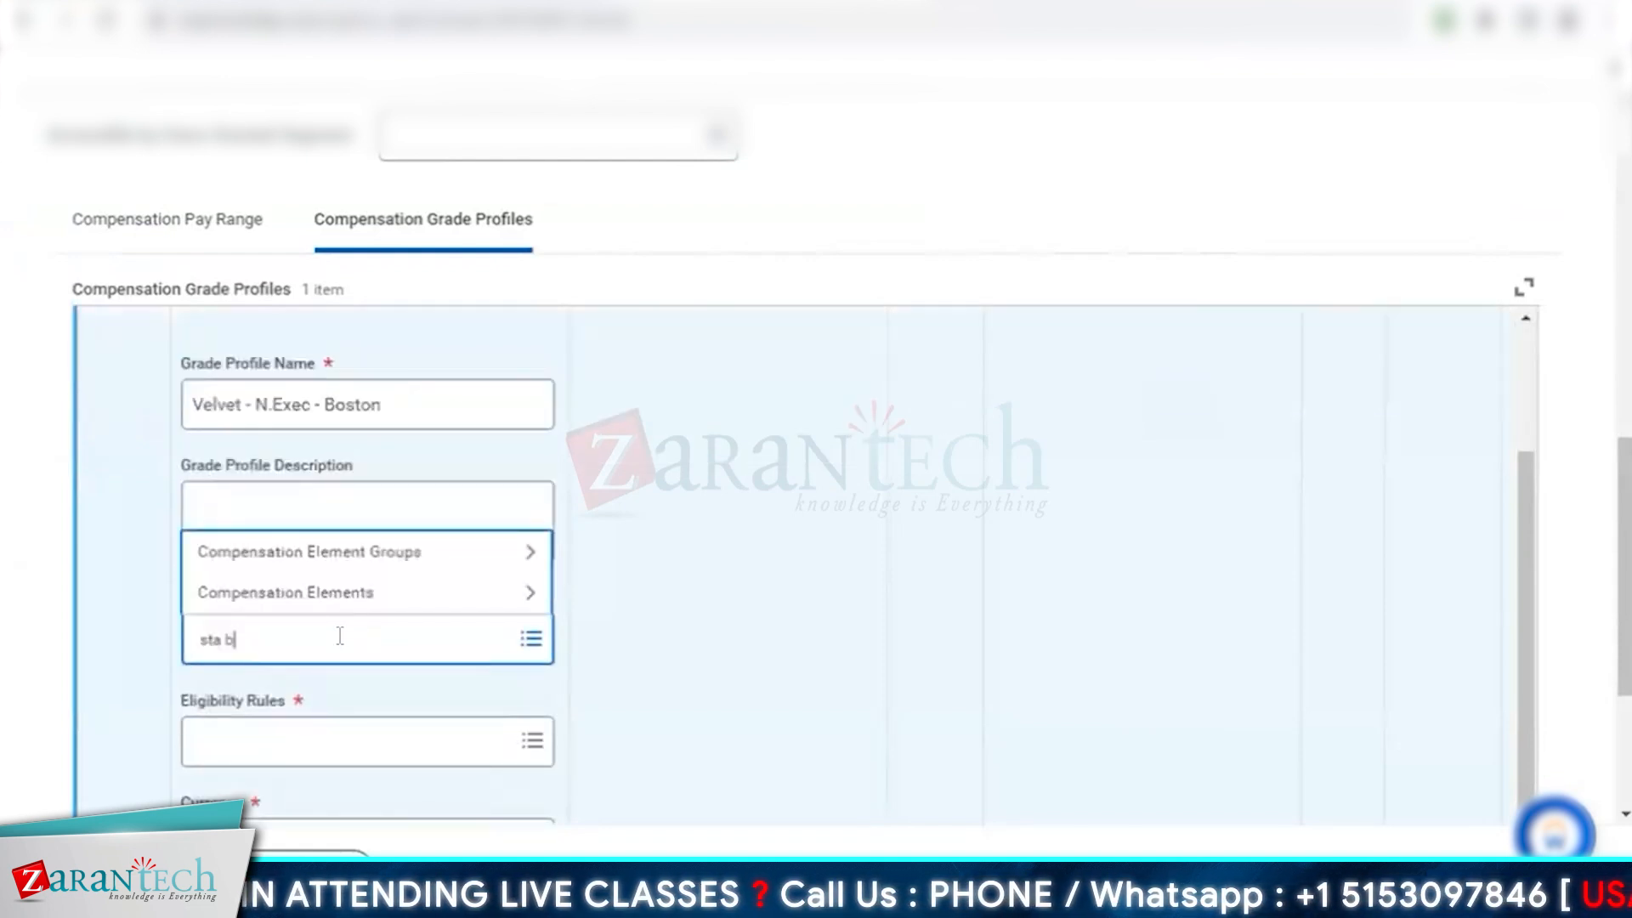
key(BackSpace)
key(BackSpace)
key(BackSpace)
key(BackSpace)
key(BackSpace)
text(boston)
key(Return)
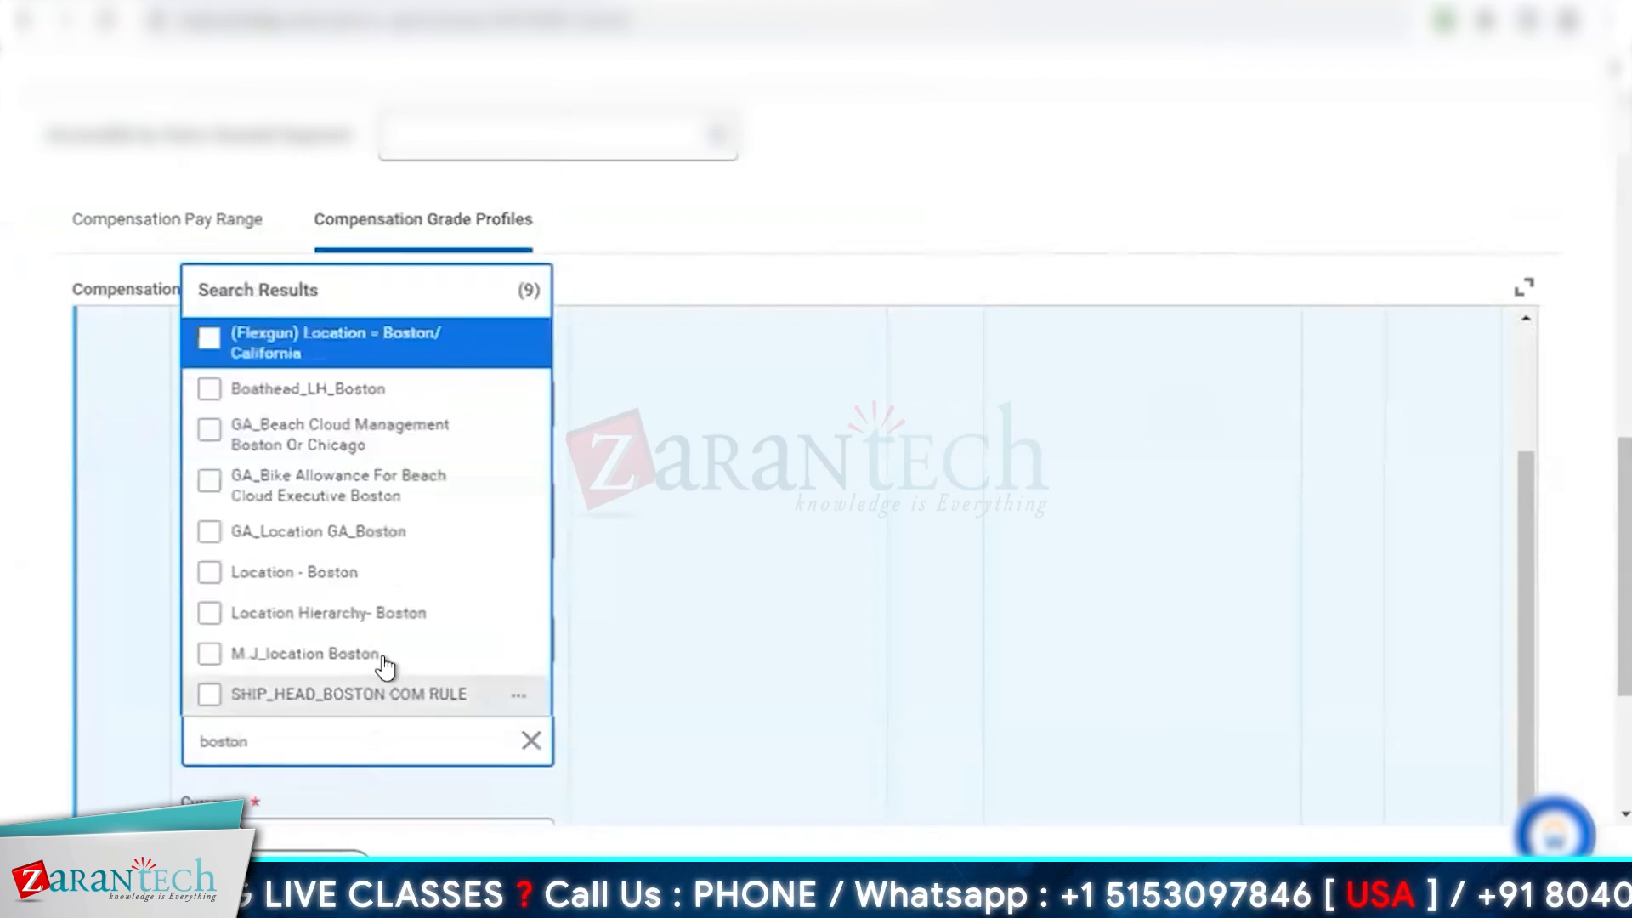
click(390, 578)
scroll(322, 685, down, 1)
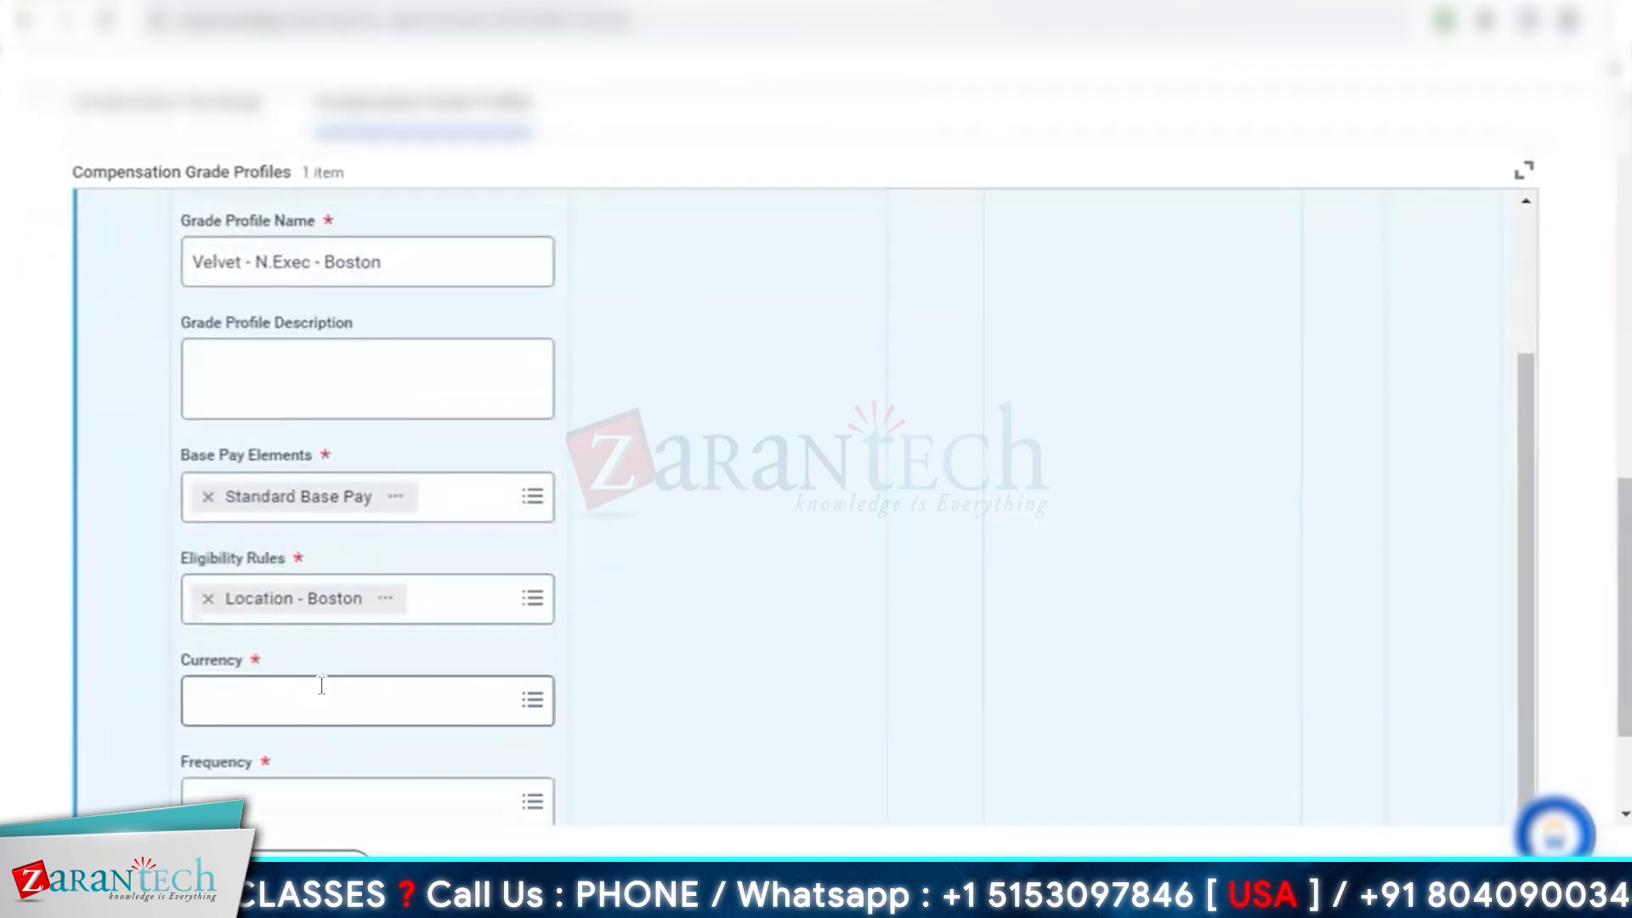
Set the Boston profile's currency to USD and its frequency to Monthly
click(321, 685)
text(usd)
key(Return)
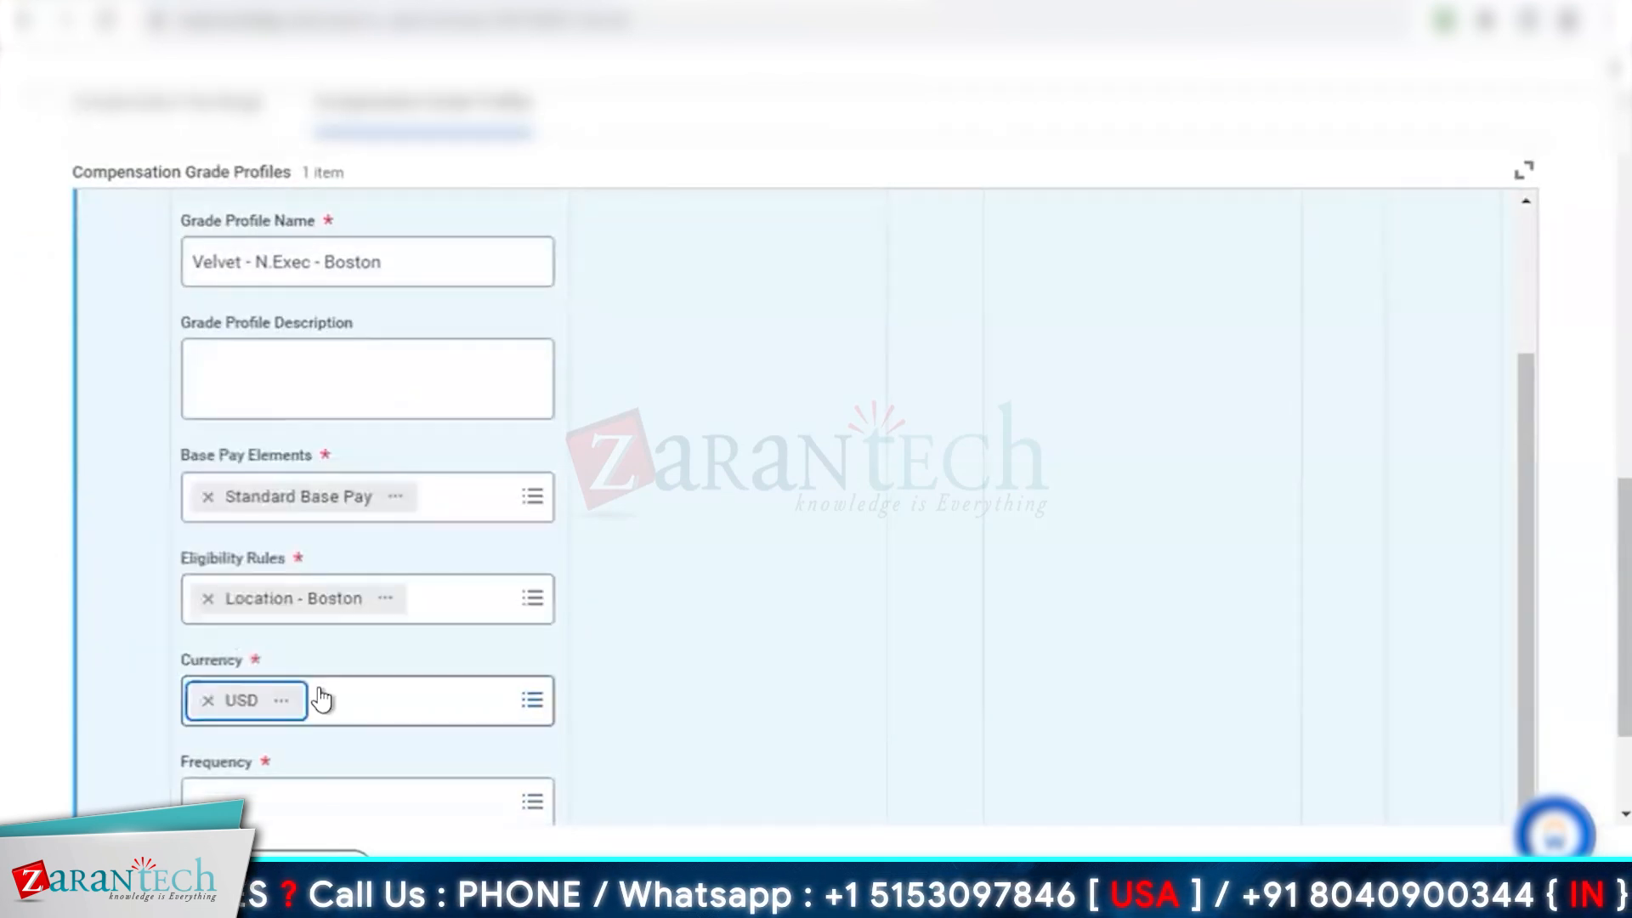
click(263, 794)
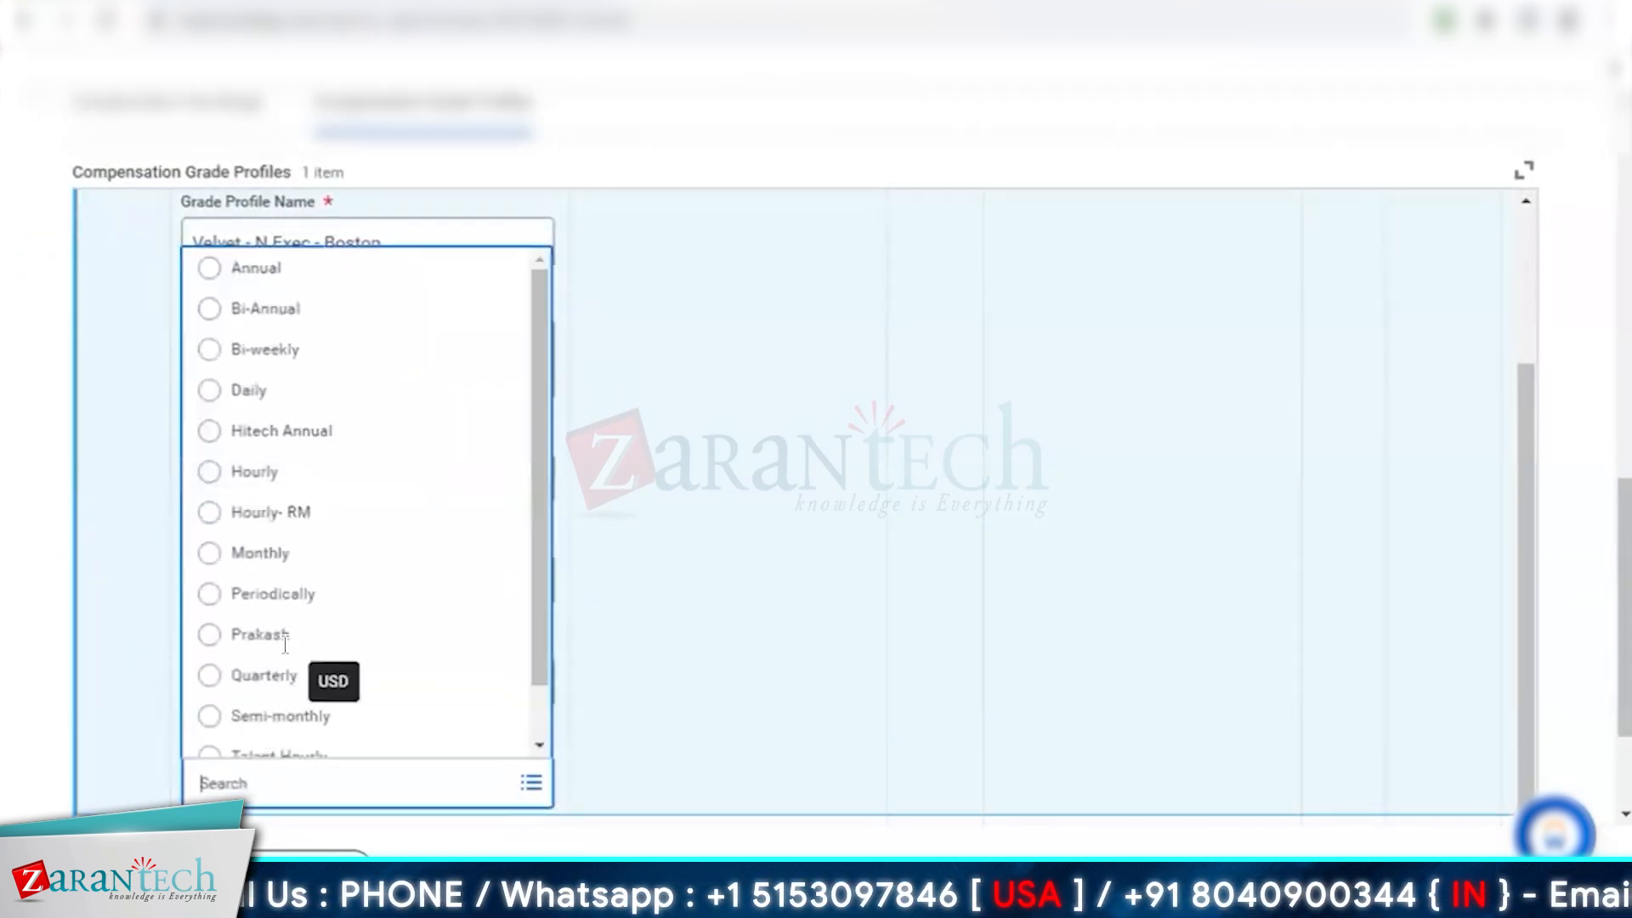
click(419, 546)
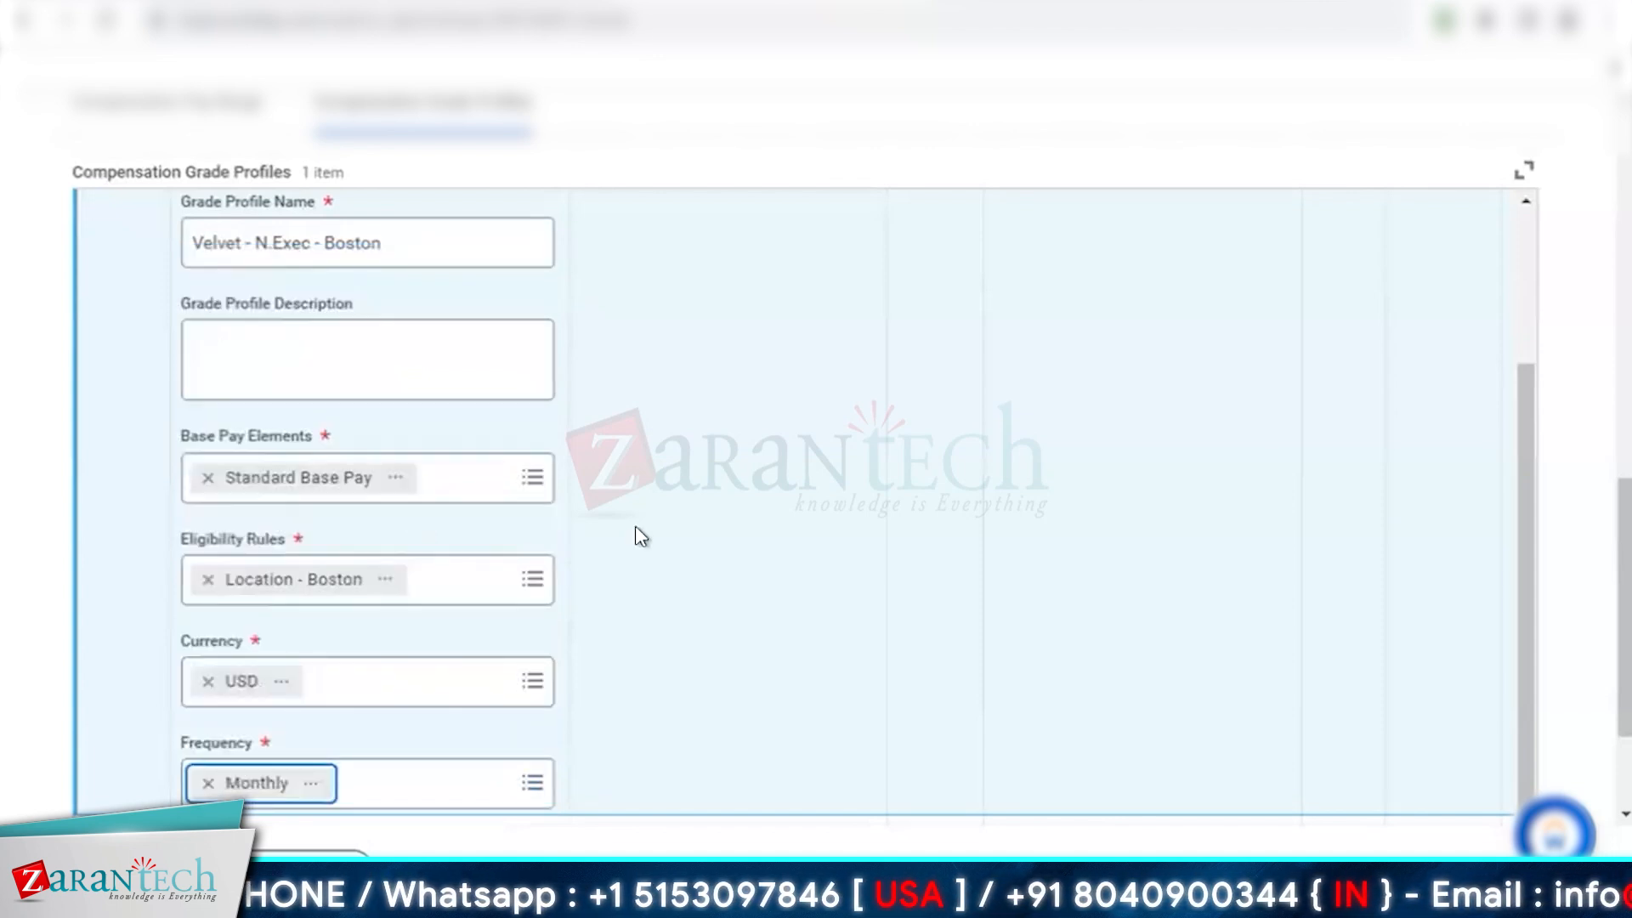
Enter the Boston profile's Total Base Pay range with a minimum of 40,000 and a segment 5 top of 50,000
scroll(640, 536, down, 2)
drag(761, 764, 1275, 776)
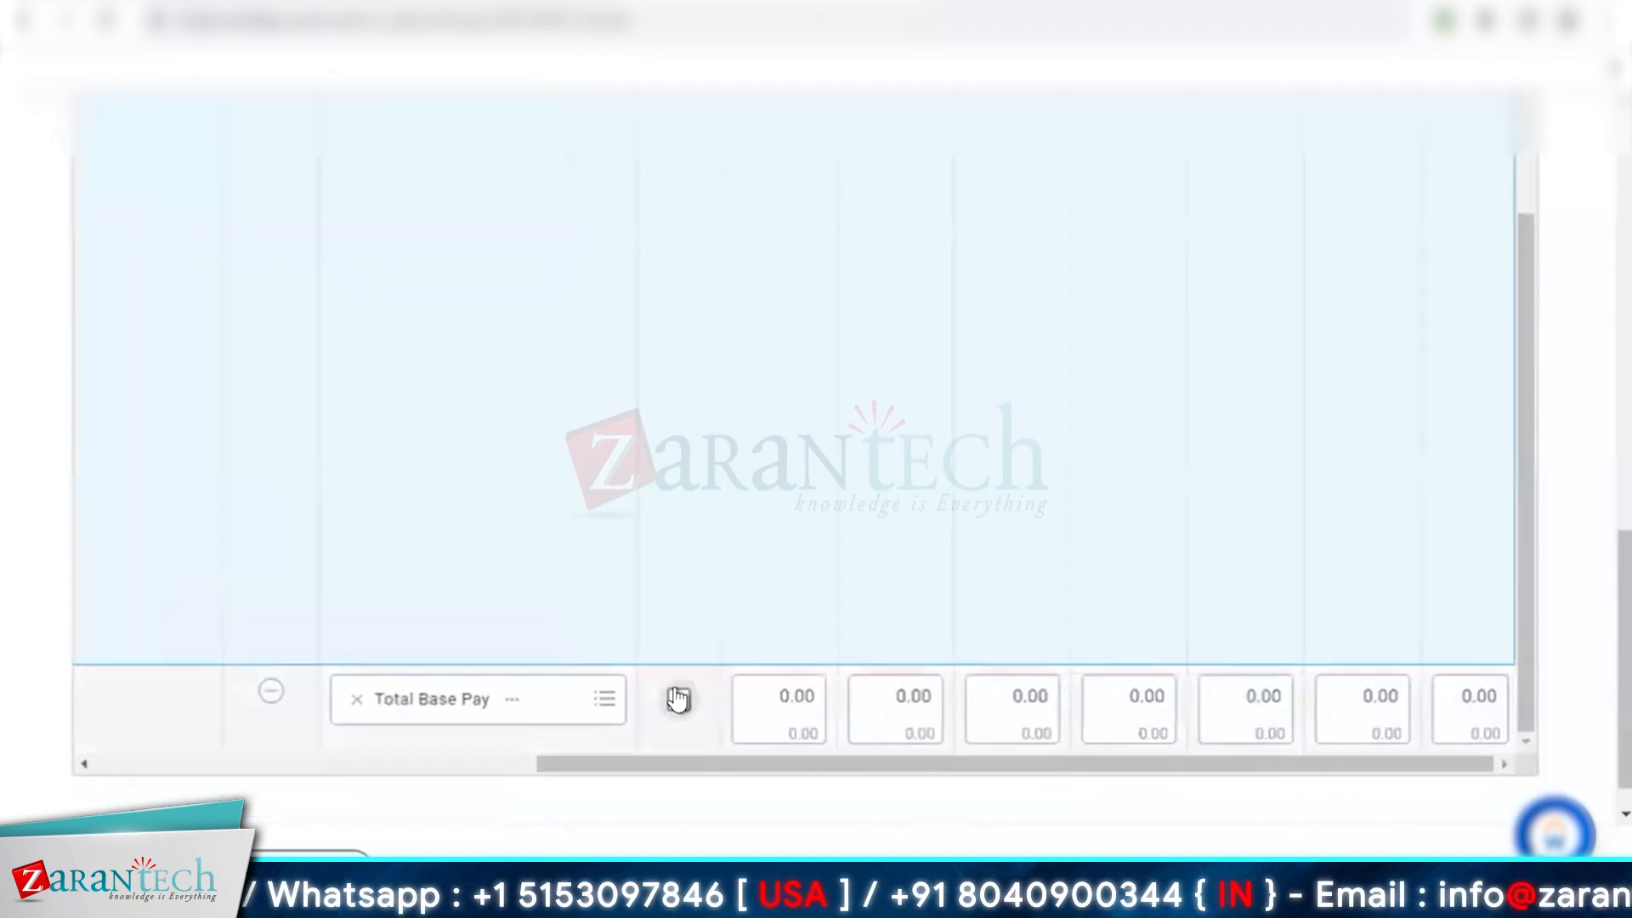
click(775, 703)
text(40,000)
click(972, 600)
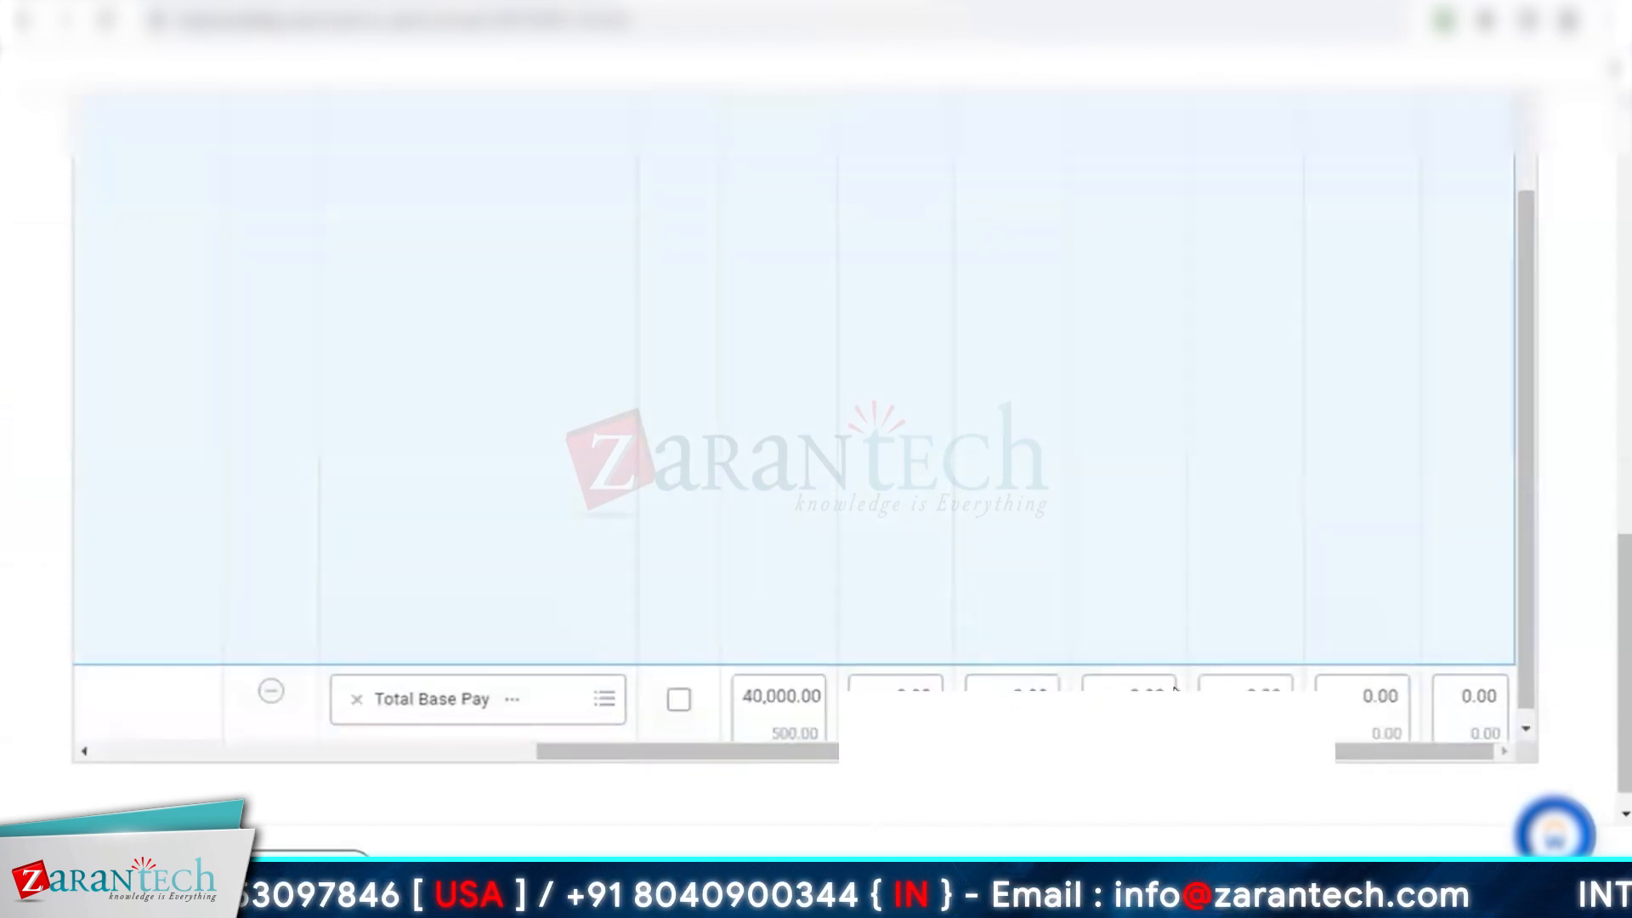
click(1373, 719)
text(50000)
click(1285, 535)
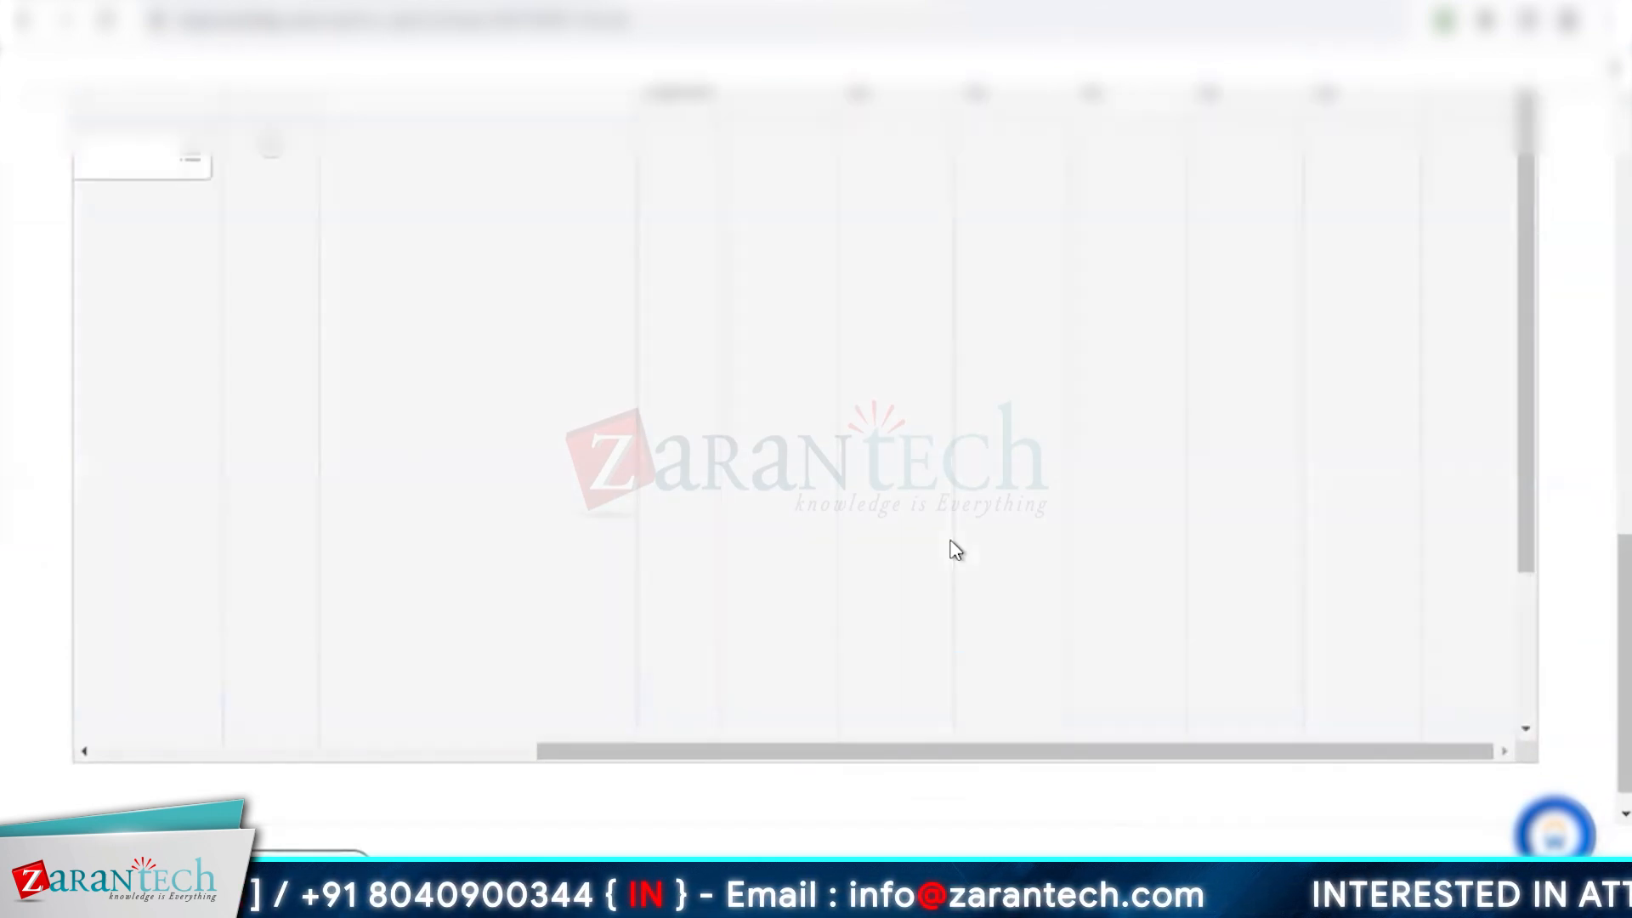
Add a second grade profile to the grade and name it "Velvet - N.Exec - Swiss"
scroll(950, 551, left, 6)
scroll(269, 323, up, 12)
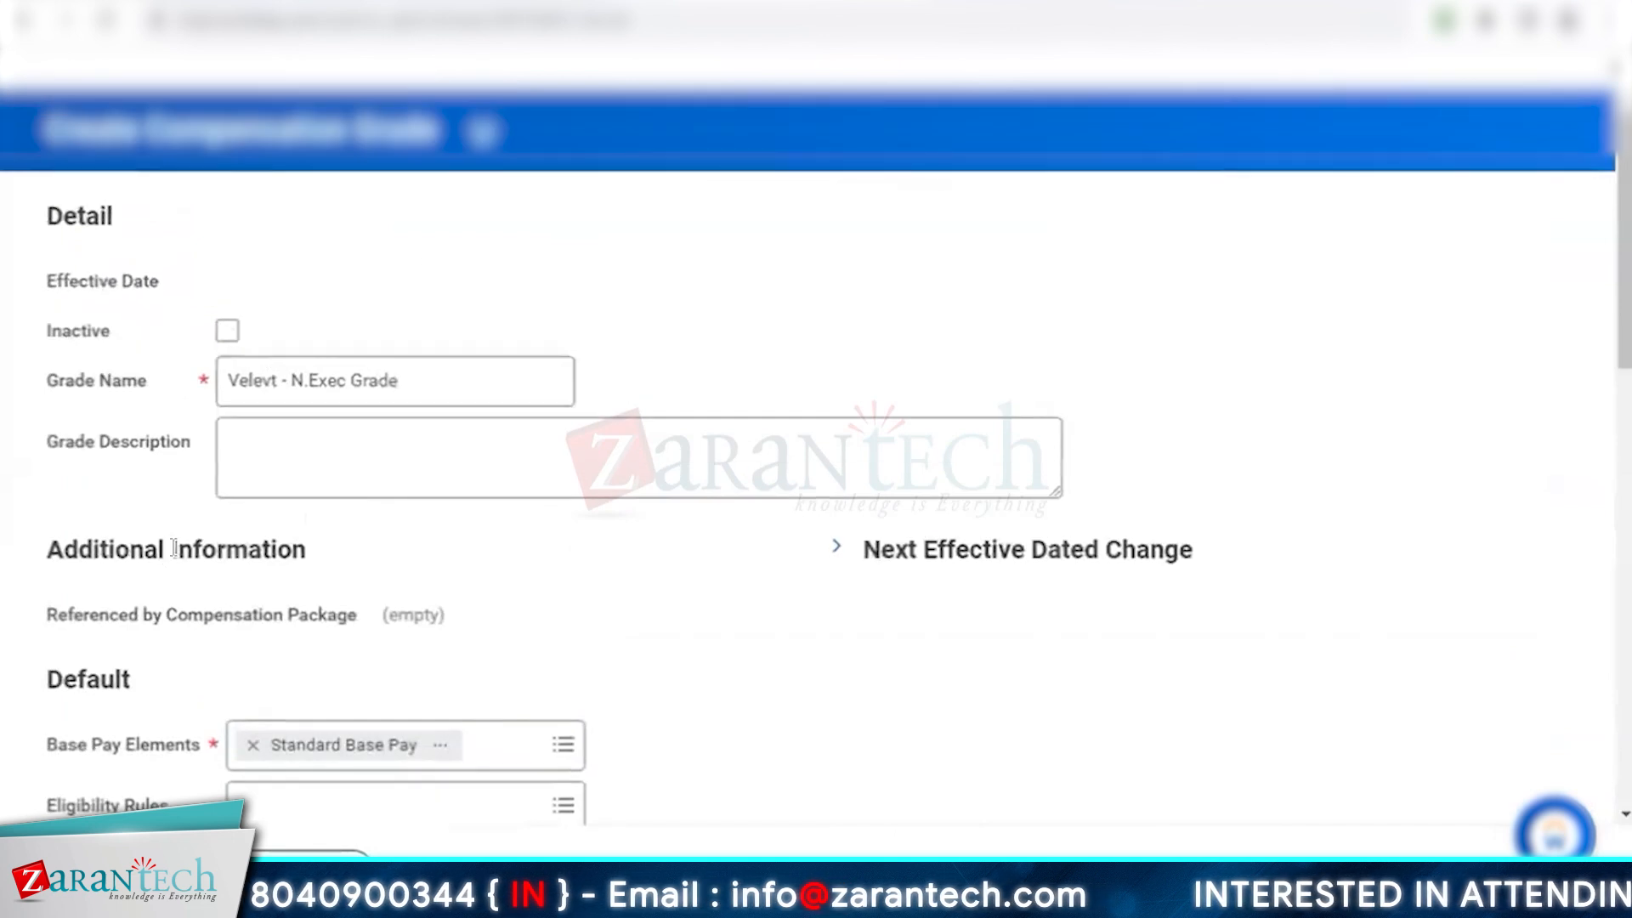
scroll(174, 548, down, 5)
scroll(174, 548, down, 3)
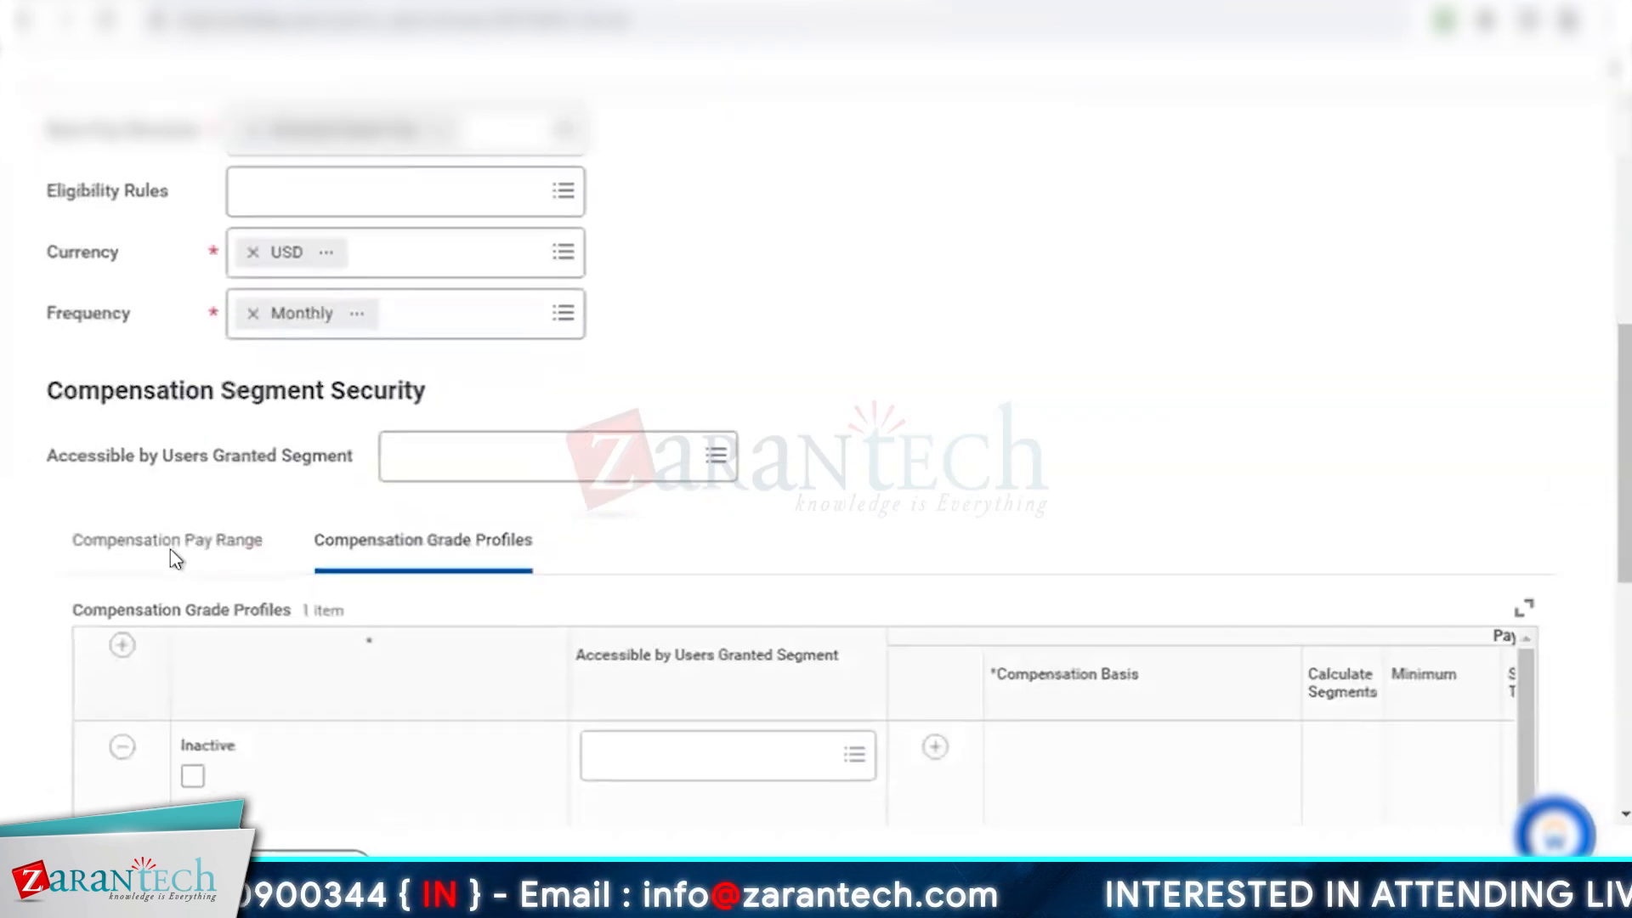
click(122, 648)
scroll(601, 583, down, 4)
click(454, 518)
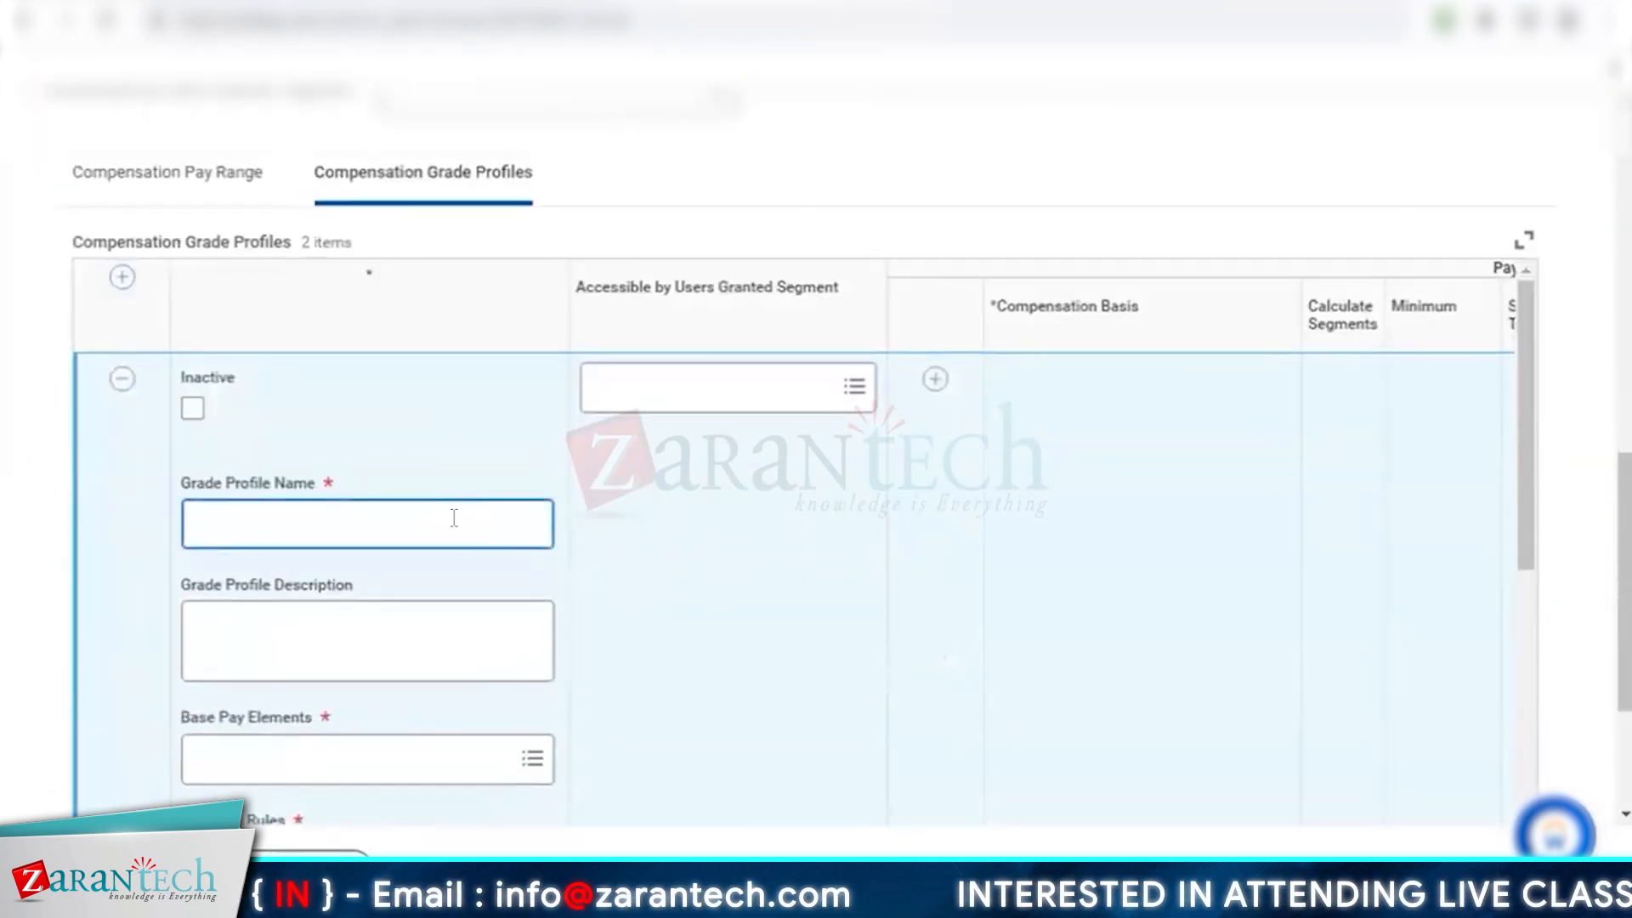
text(Velet)
key(BackSpace)
key(BackSpace)
text(vet - N.Exec - Swiss)
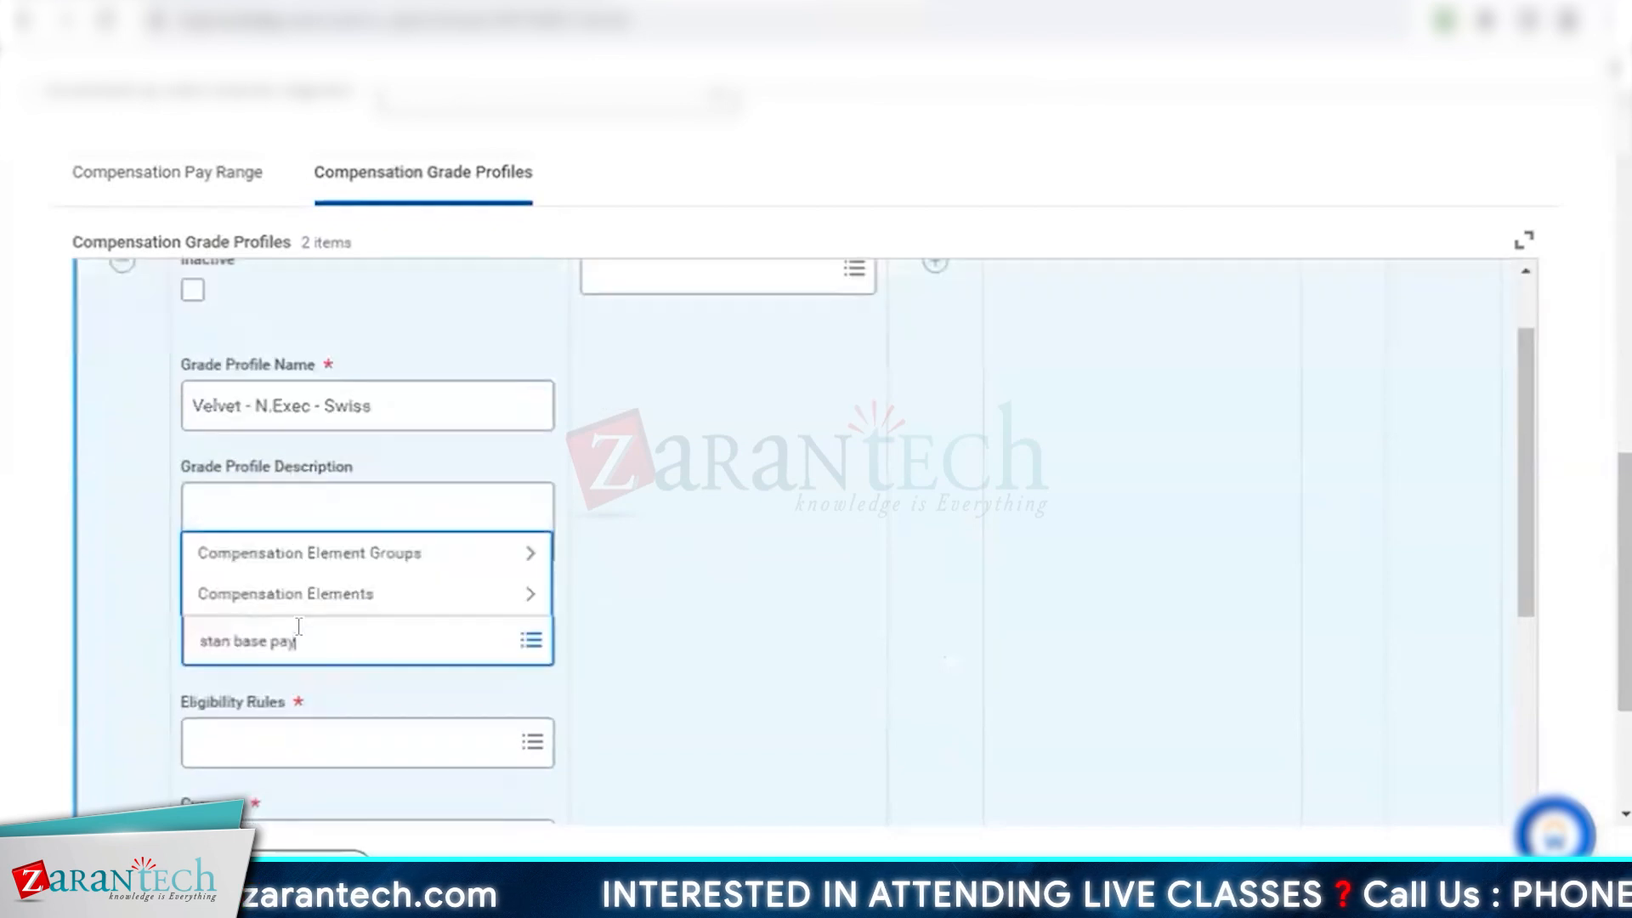
Assign Standard Base Pay and the Swiss eligibility rule to the Velvet - N.Exec - Swiss profile
key(Return)
key(Return)
scroll(313, 672, down, 2)
click(346, 569)
text(swiss)
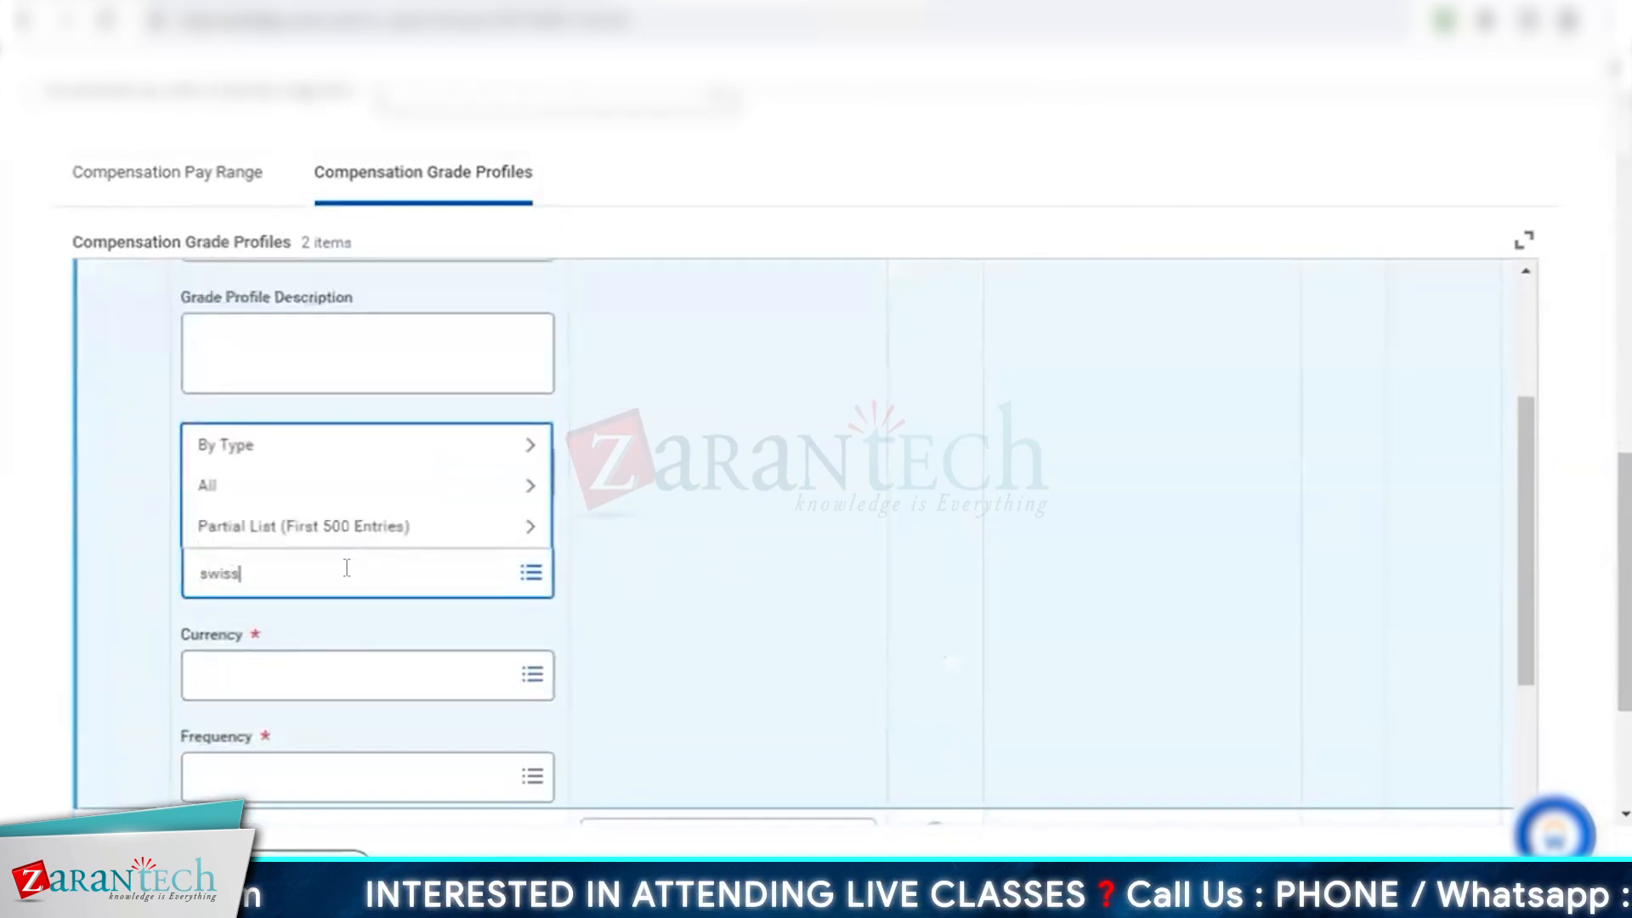
key(Return)
Set the Velvet - N.Exec - Swiss profile's currency to CHE and its frequency to Monthly
click(265, 729)
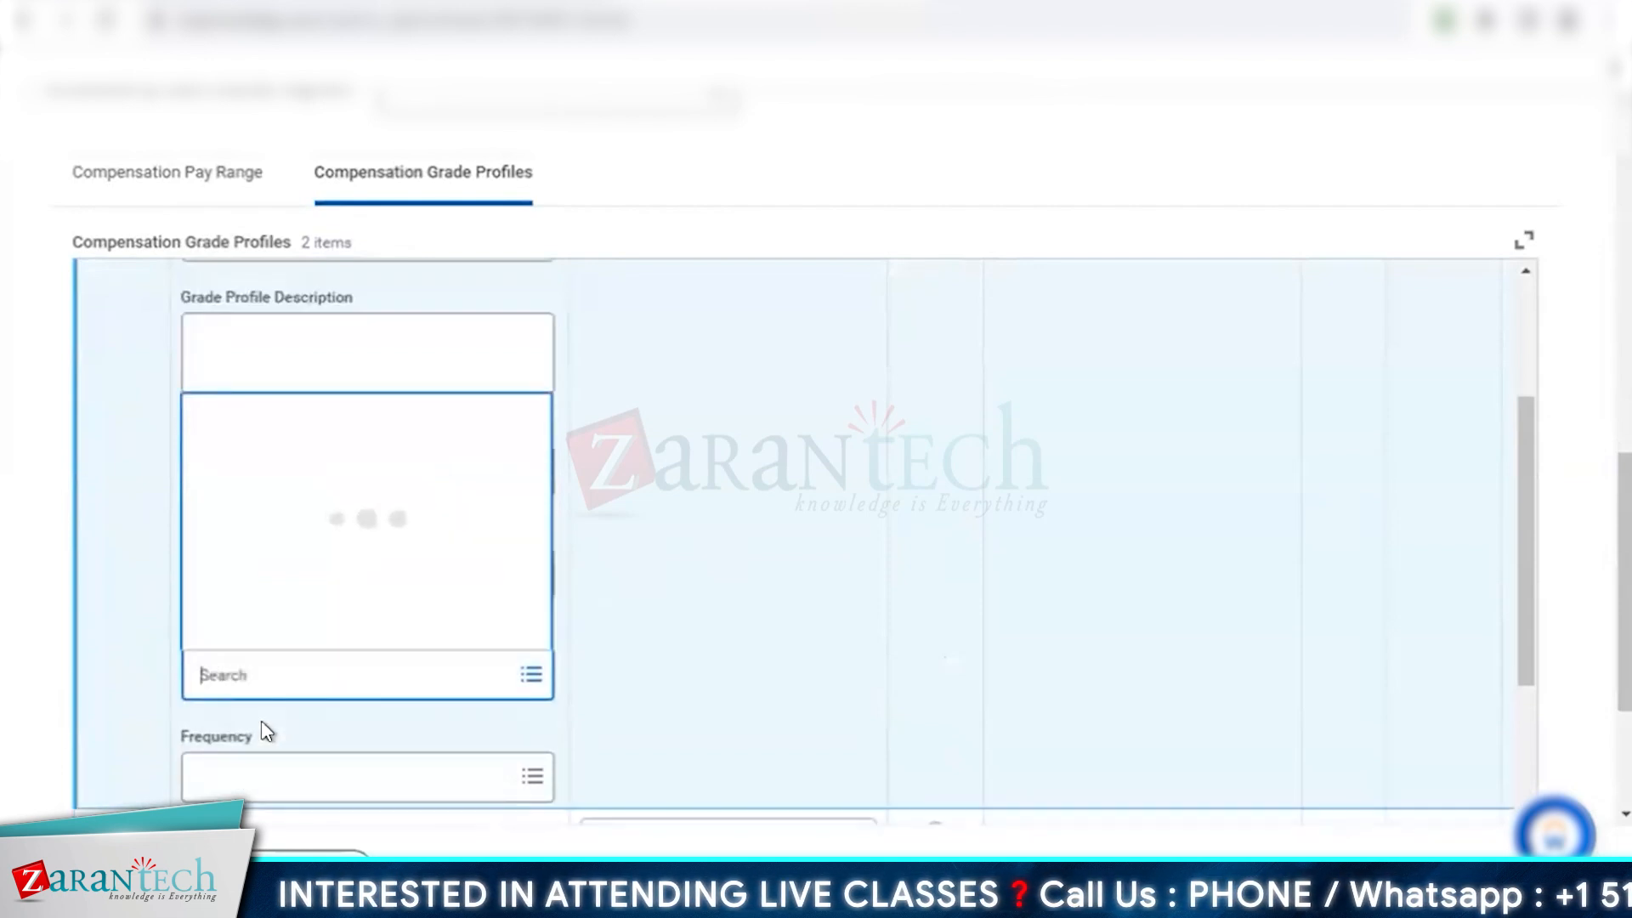
text(che)
key(Return)
click(277, 765)
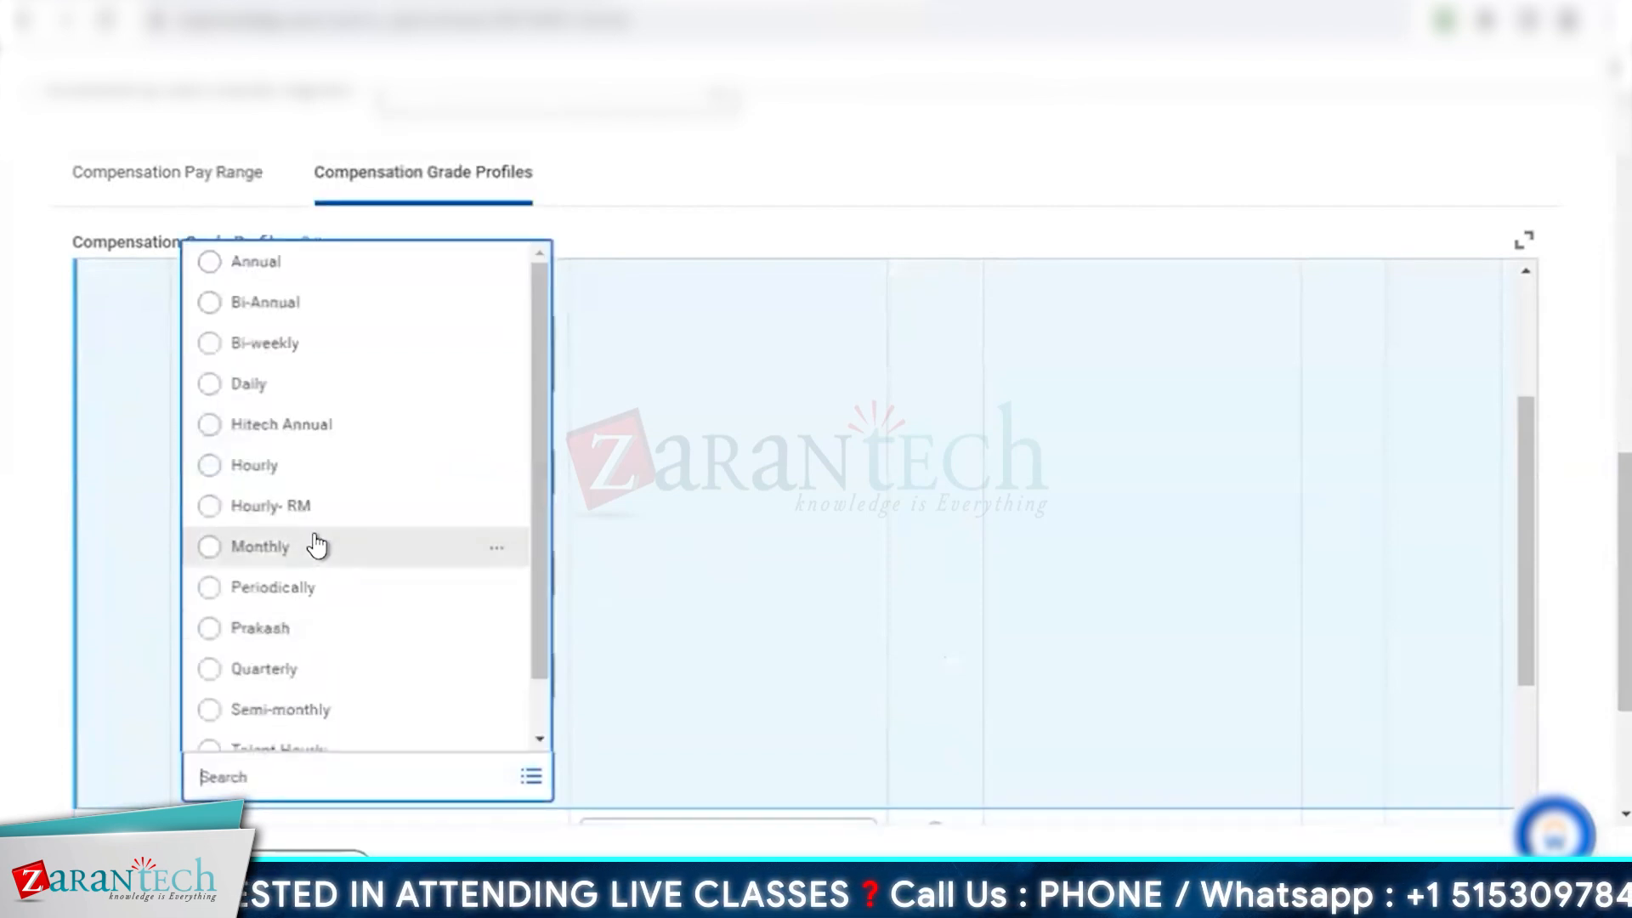
click(316, 545)
scroll(676, 609, down, 2)
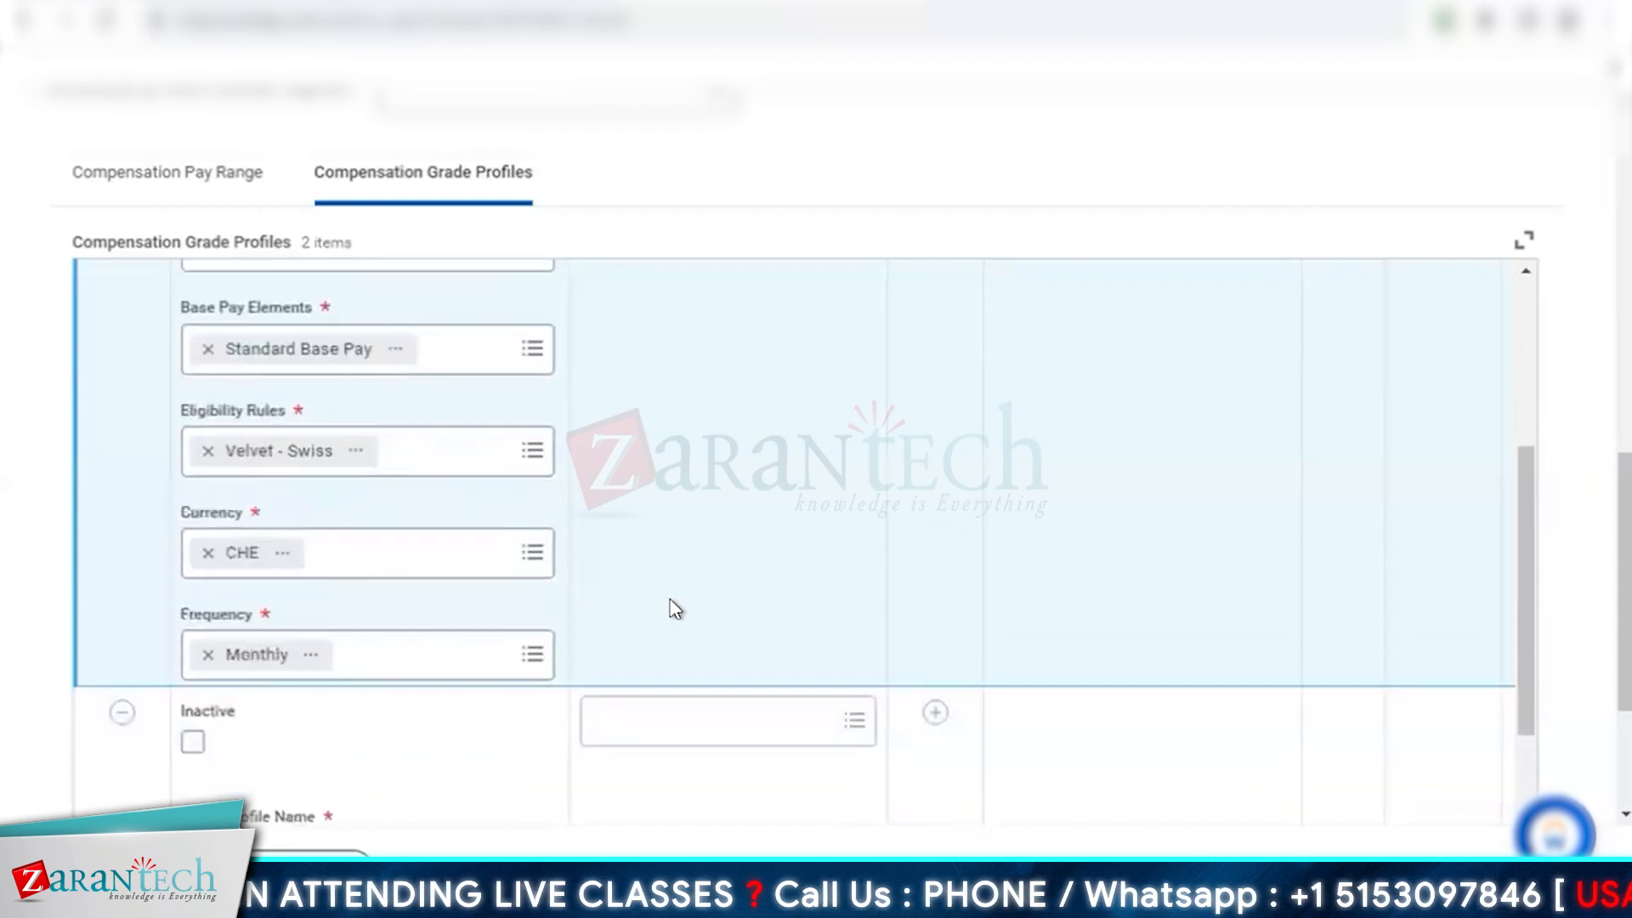
Give the Swiss profile a Total Base Pay range of 30,000 minimum and 50,000 segment 5 top with calculated segments, and submit the grade
scroll(676, 610, up, 5)
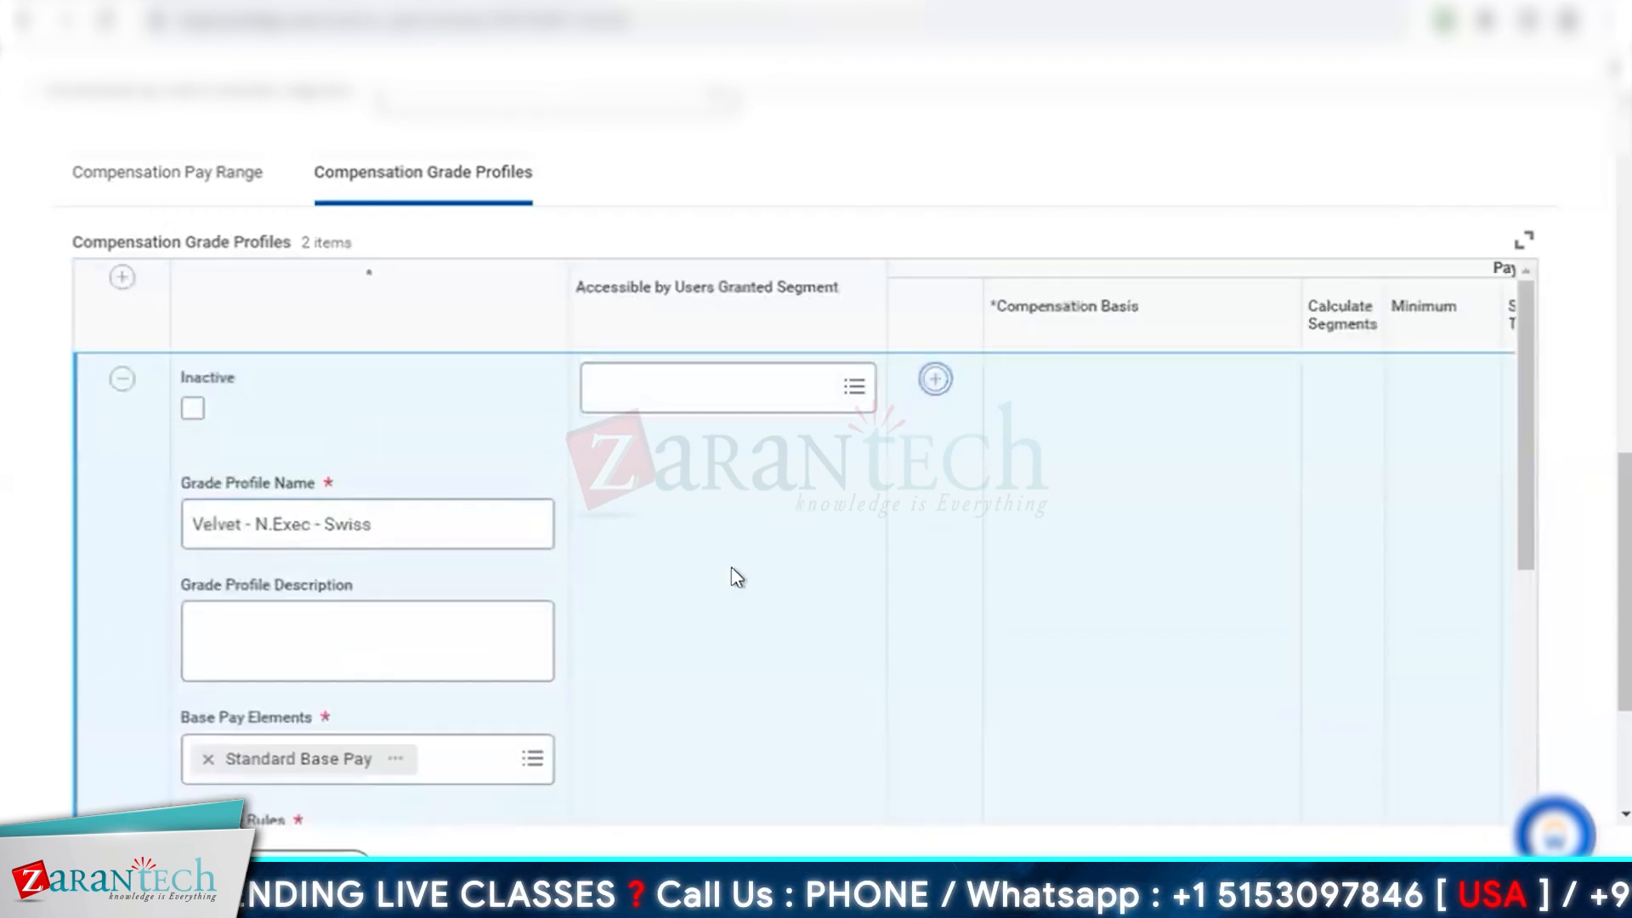
scroll(736, 577, down, 6)
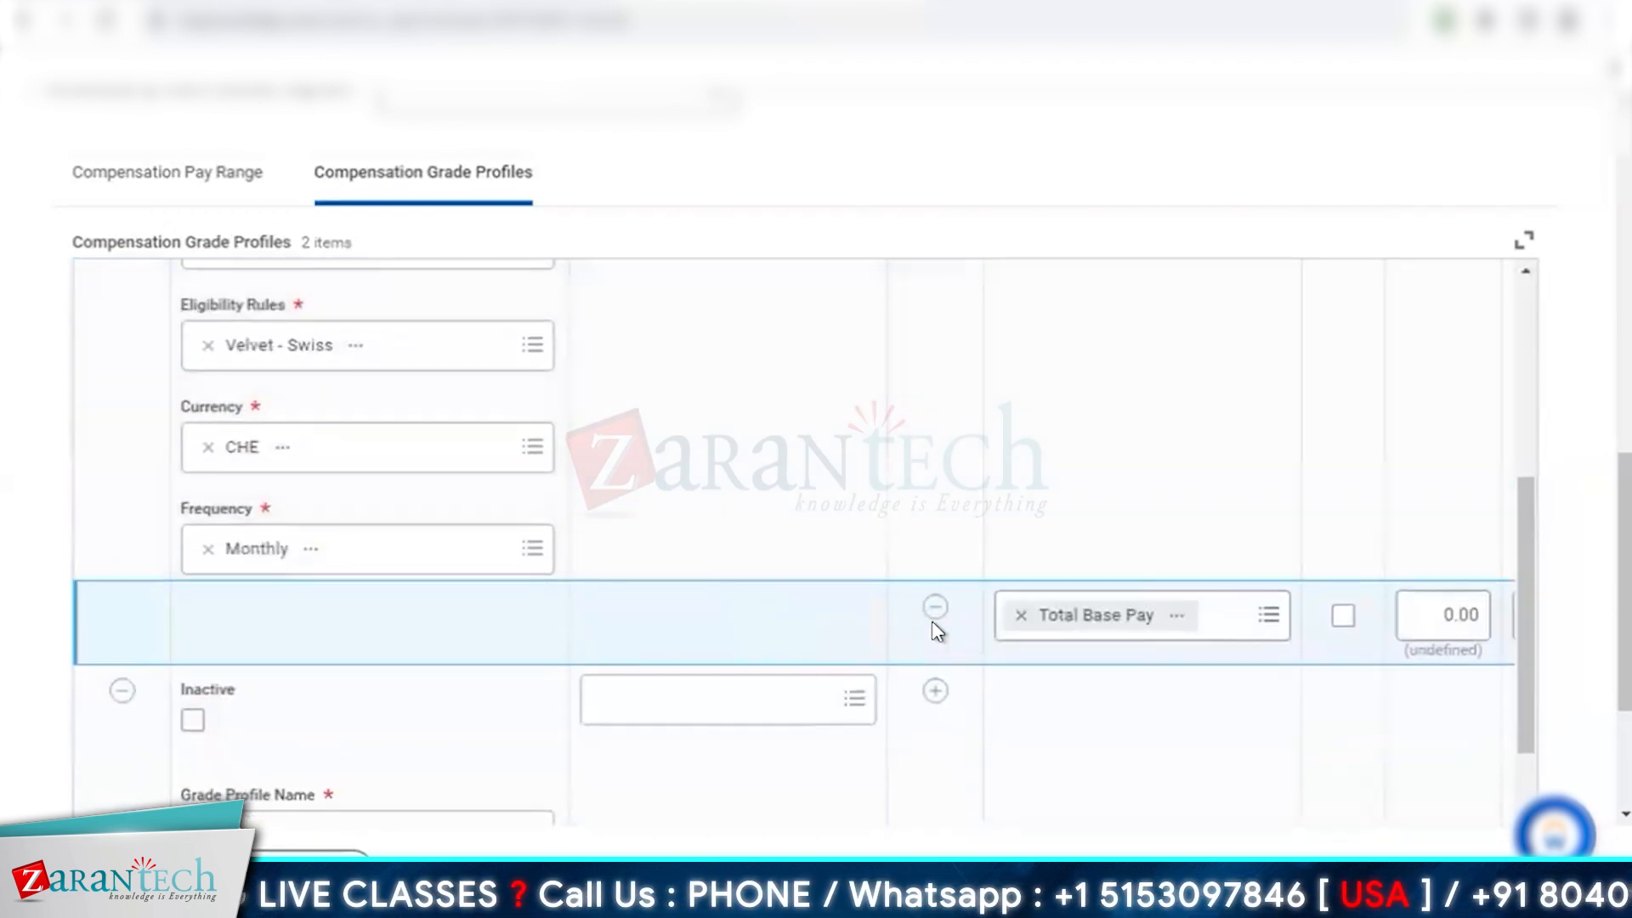
scroll(903, 626, right, 5)
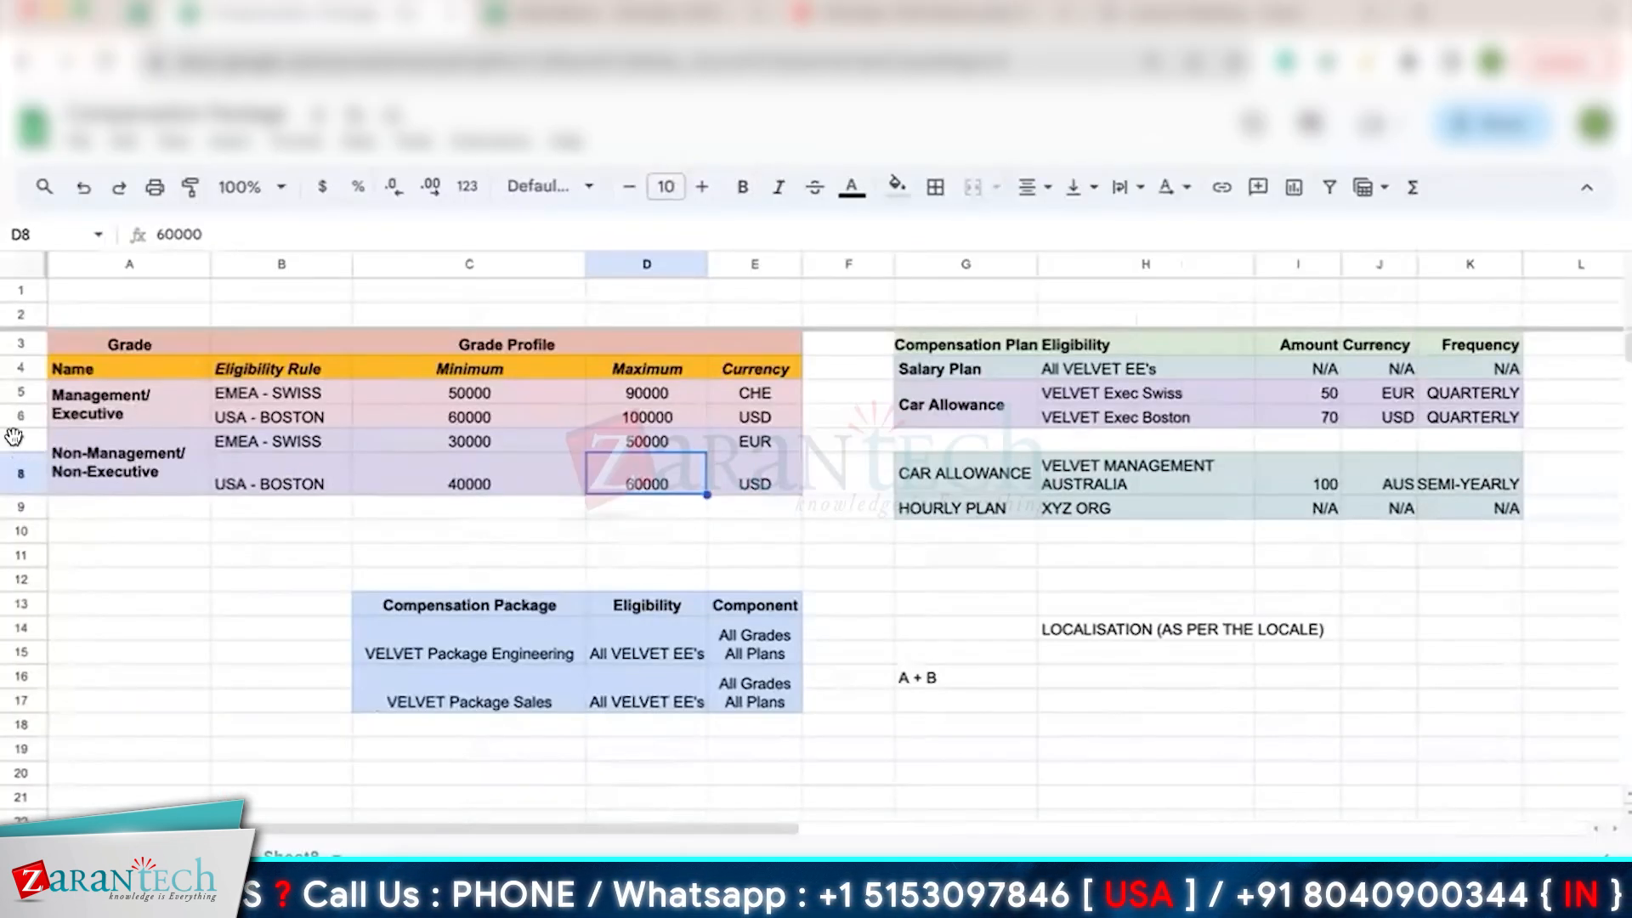
click(13, 439)
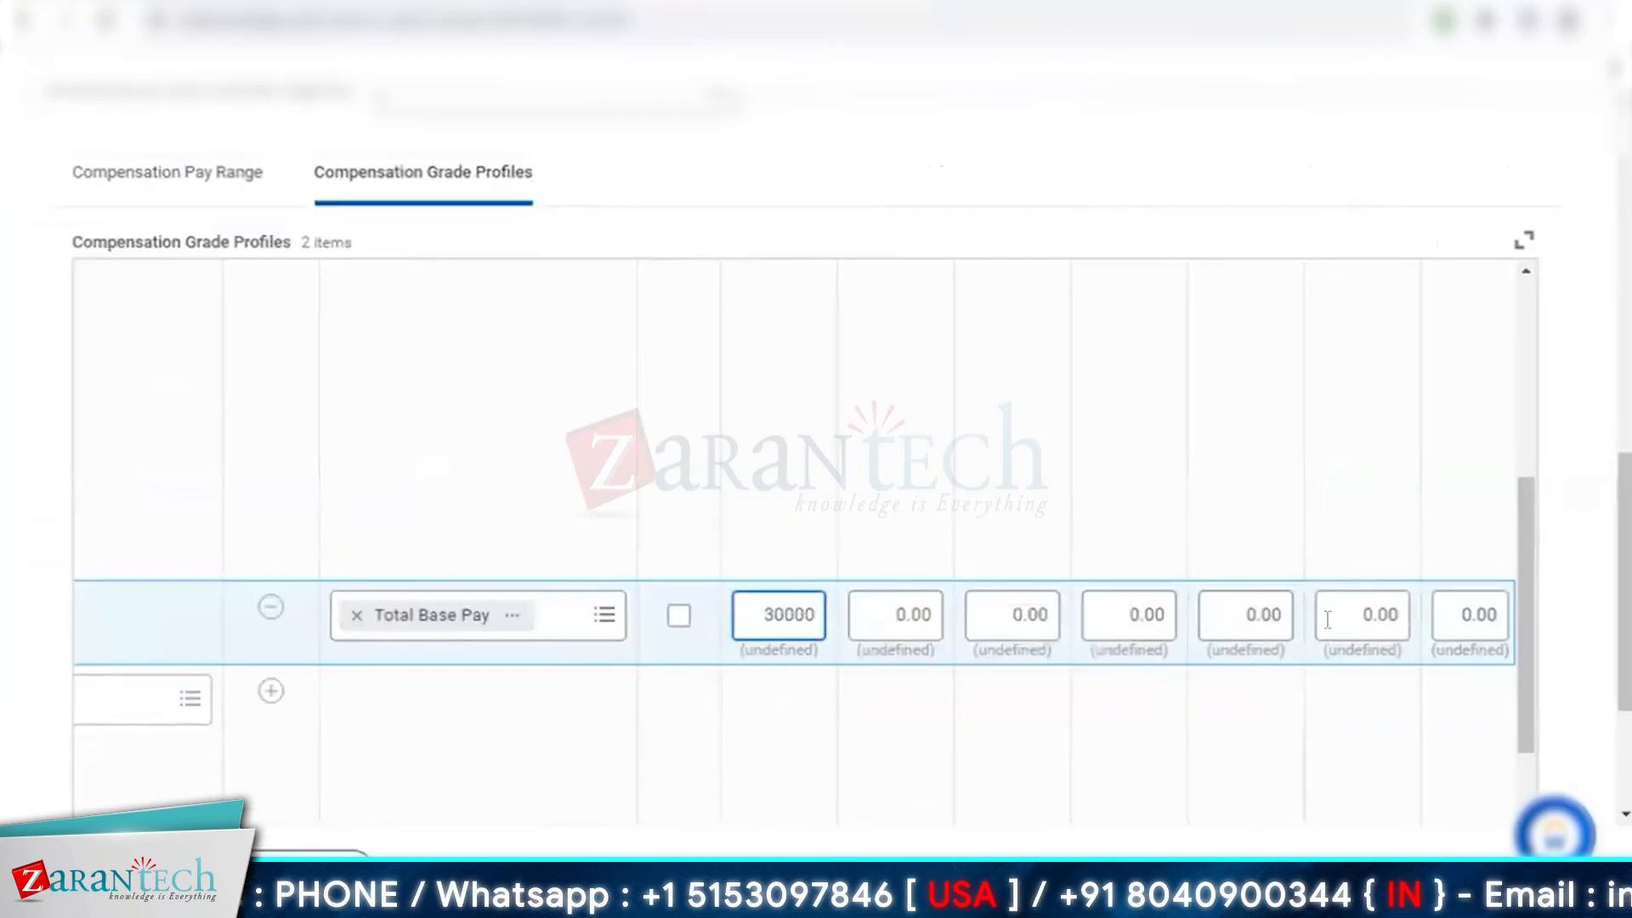
click(1327, 620)
text(50000)
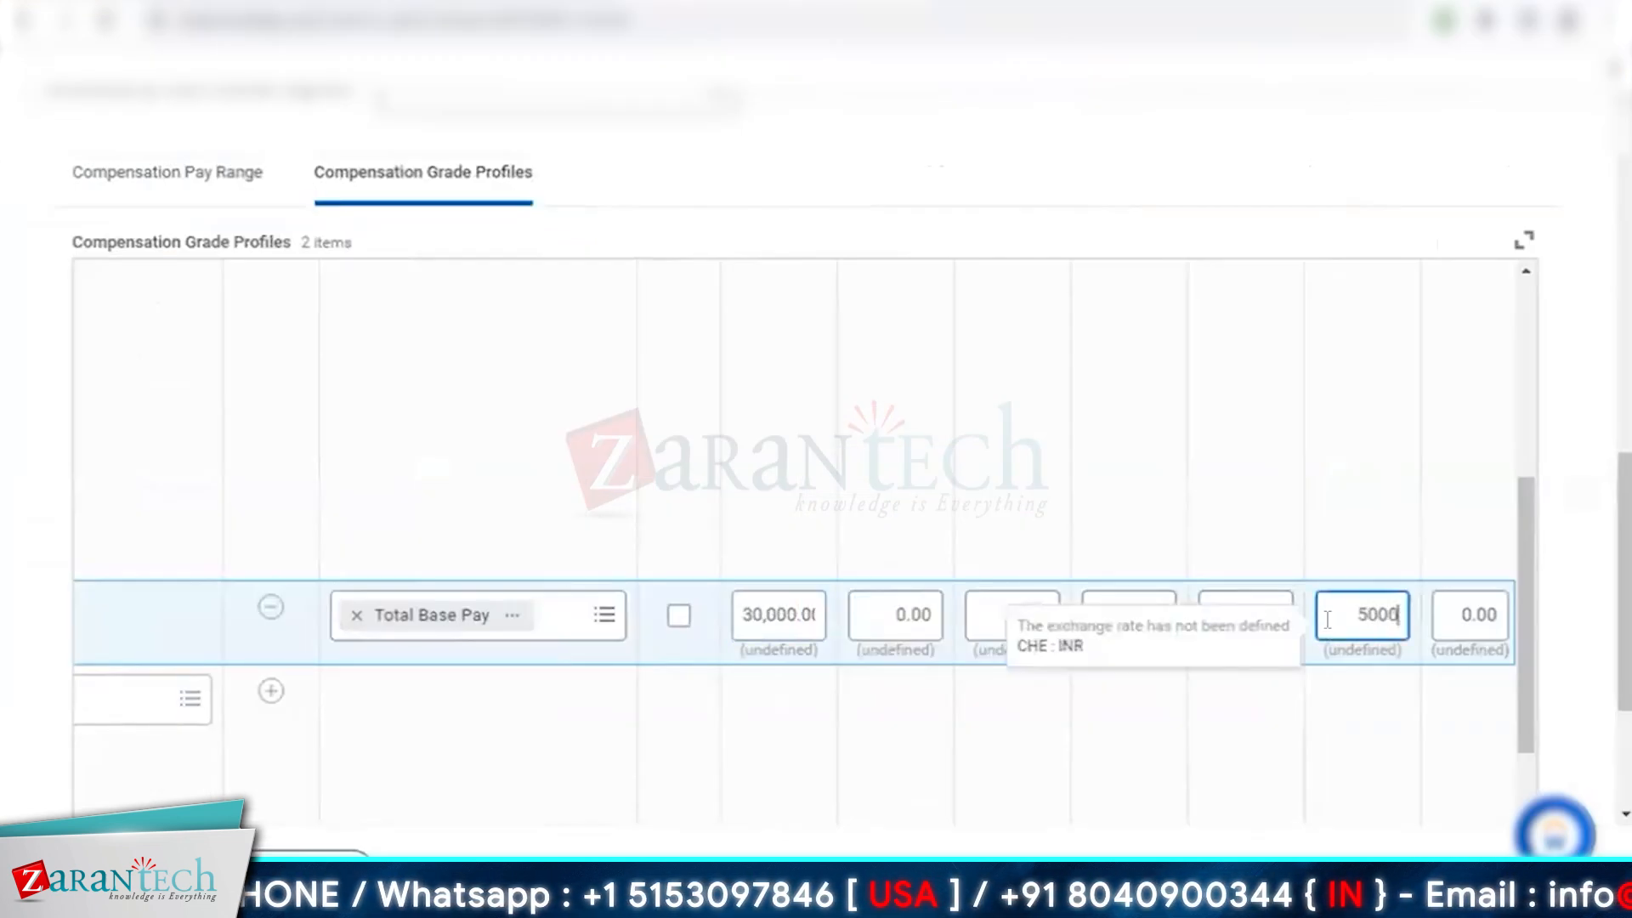
click(678, 615)
click(855, 358)
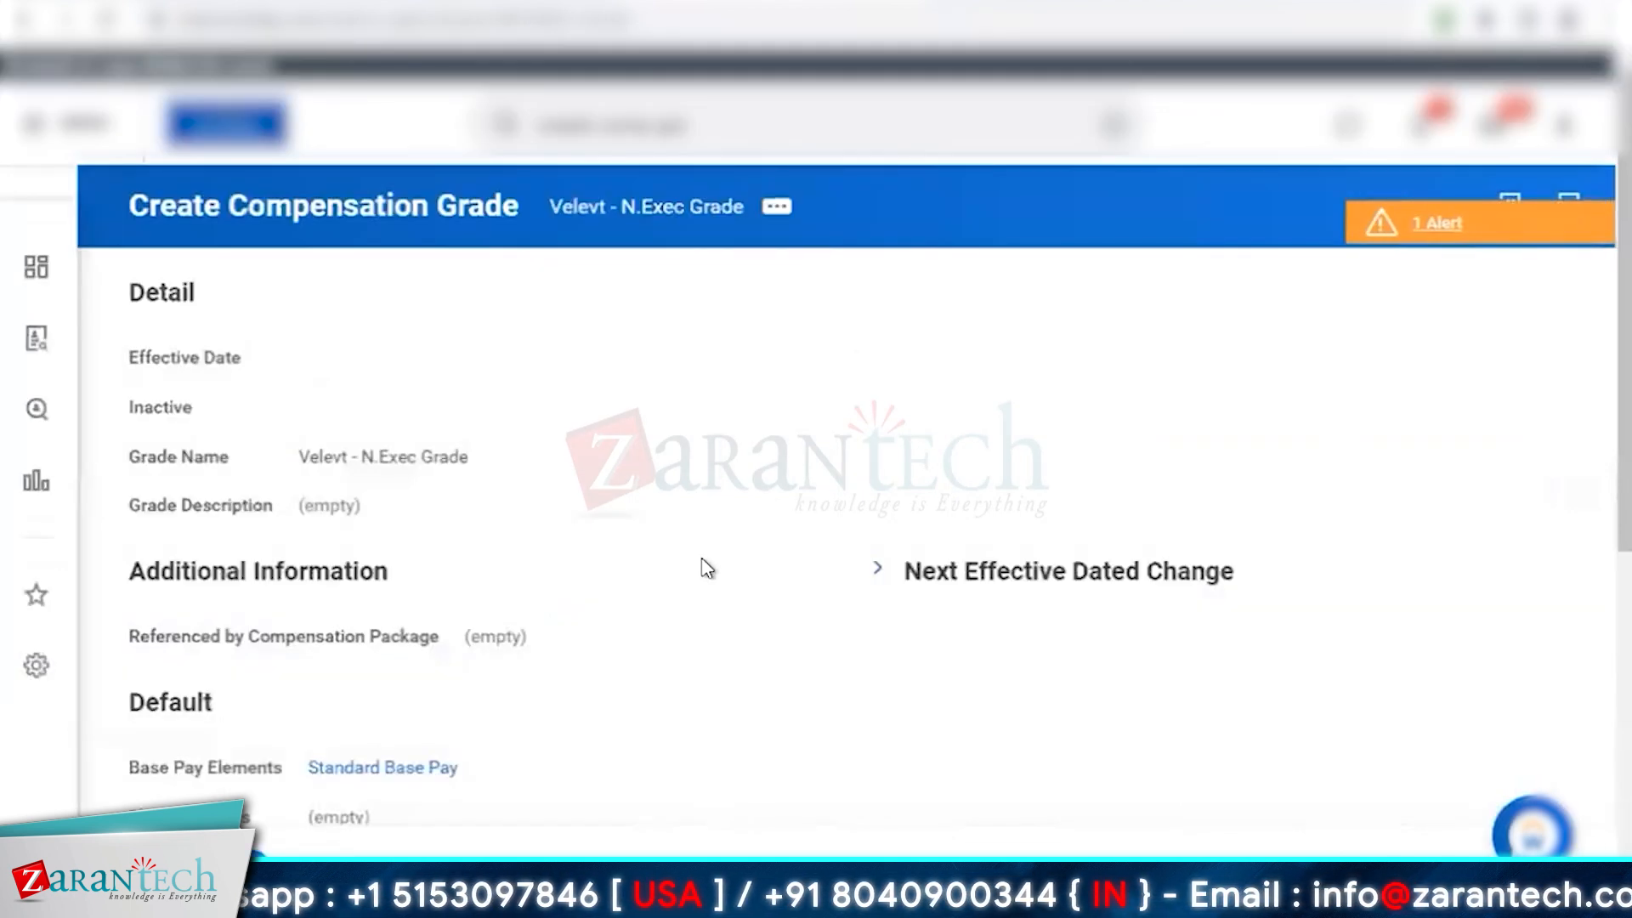
Compare the default eligibility rules of the submitted N.Exec grade with those of the Executive grade
scroll(706, 568, down, 3)
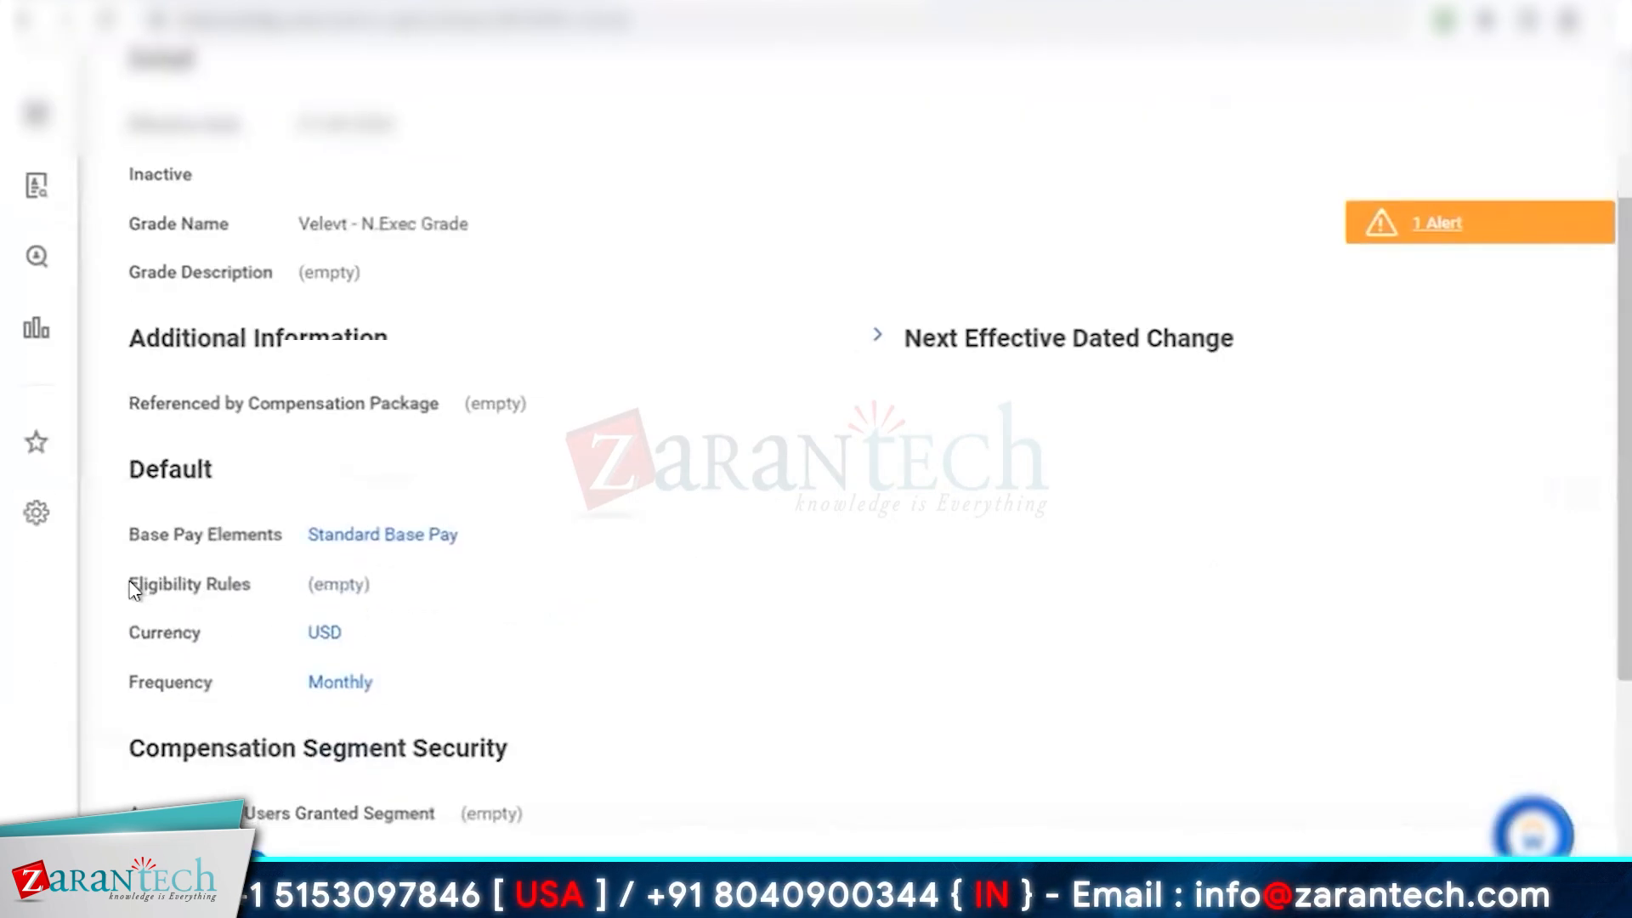
drag(132, 585, 257, 587)
click(660, 506)
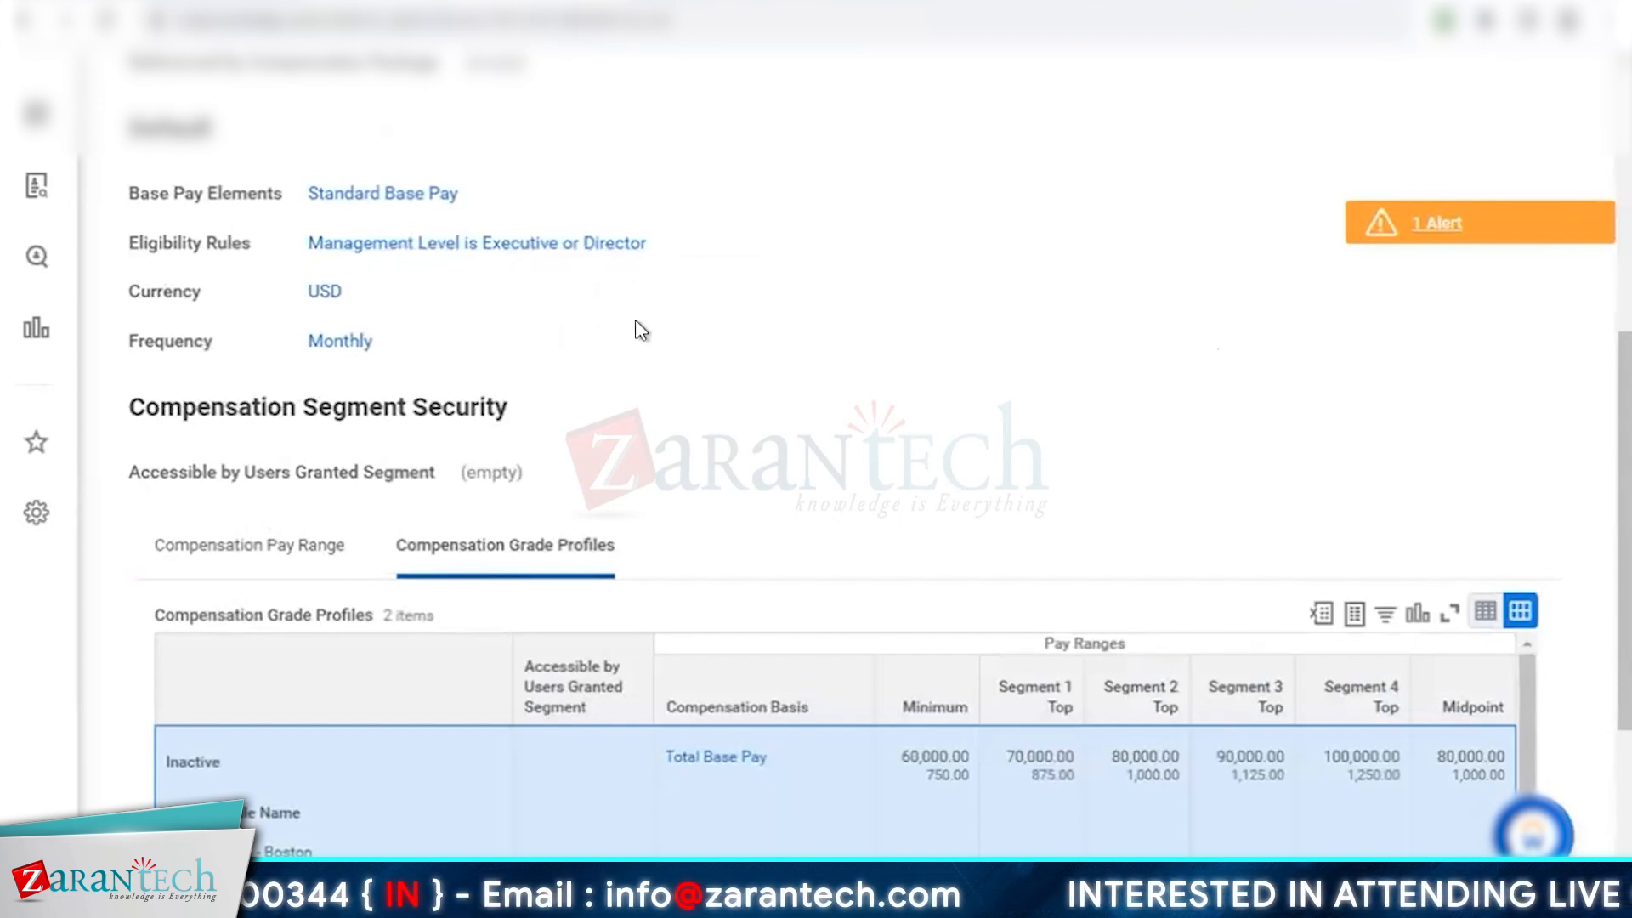
scroll(746, 360, up, 4)
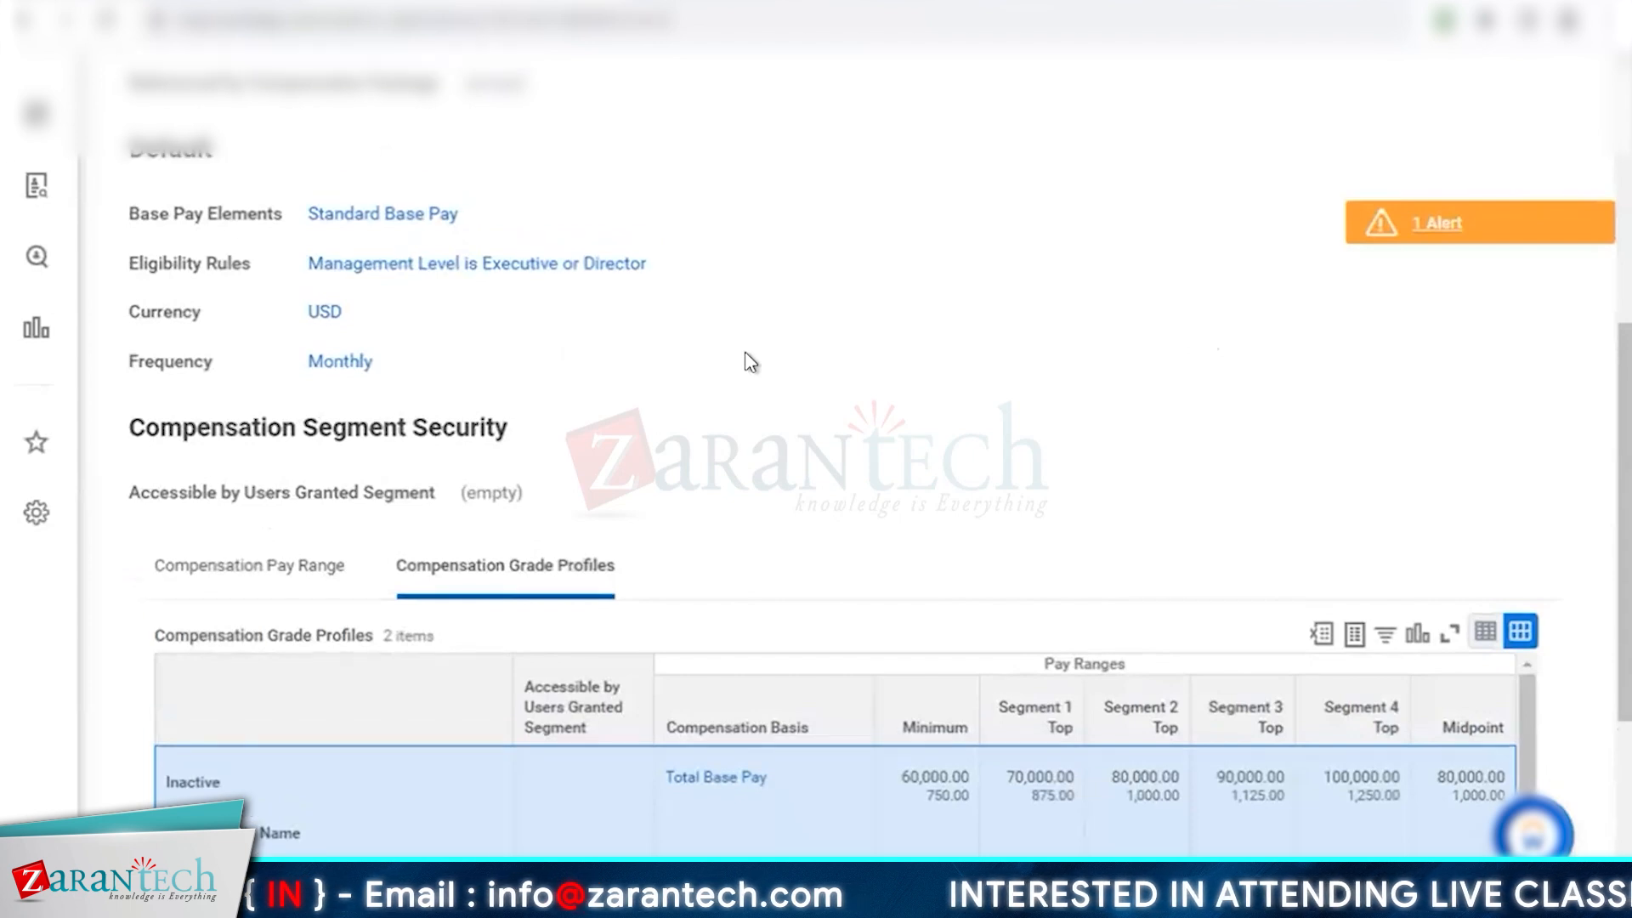
drag(347, 184, 524, 196)
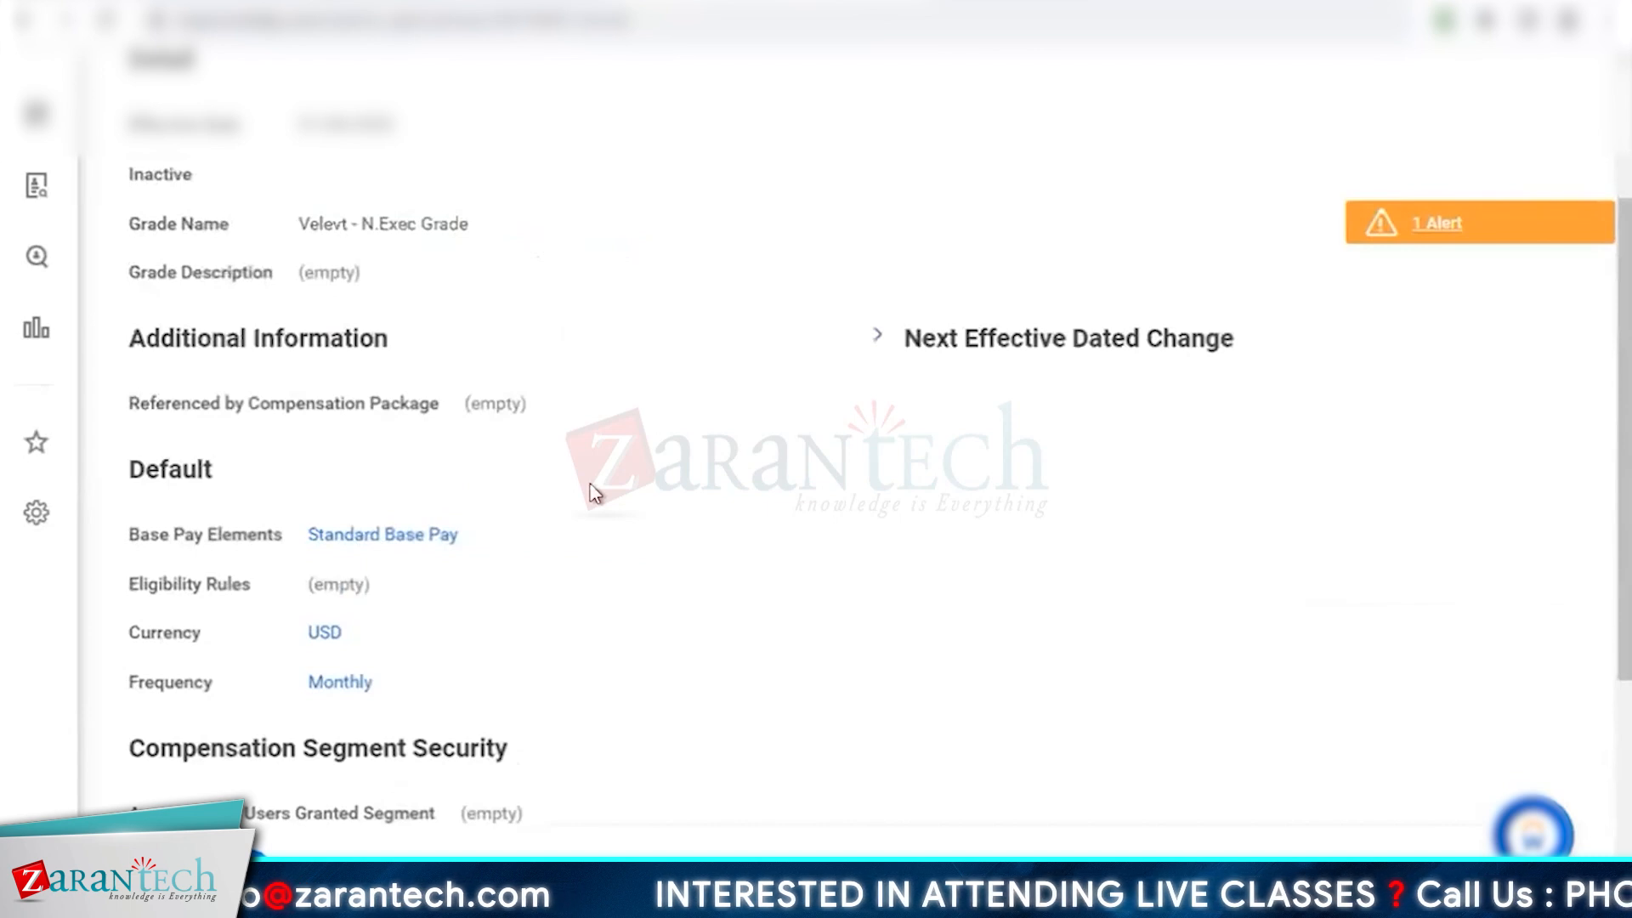
Examine the N.Exec grade's name, its default eligibility rules, currency and frequency, and its compensation pay range
scroll(594, 494, down, 2)
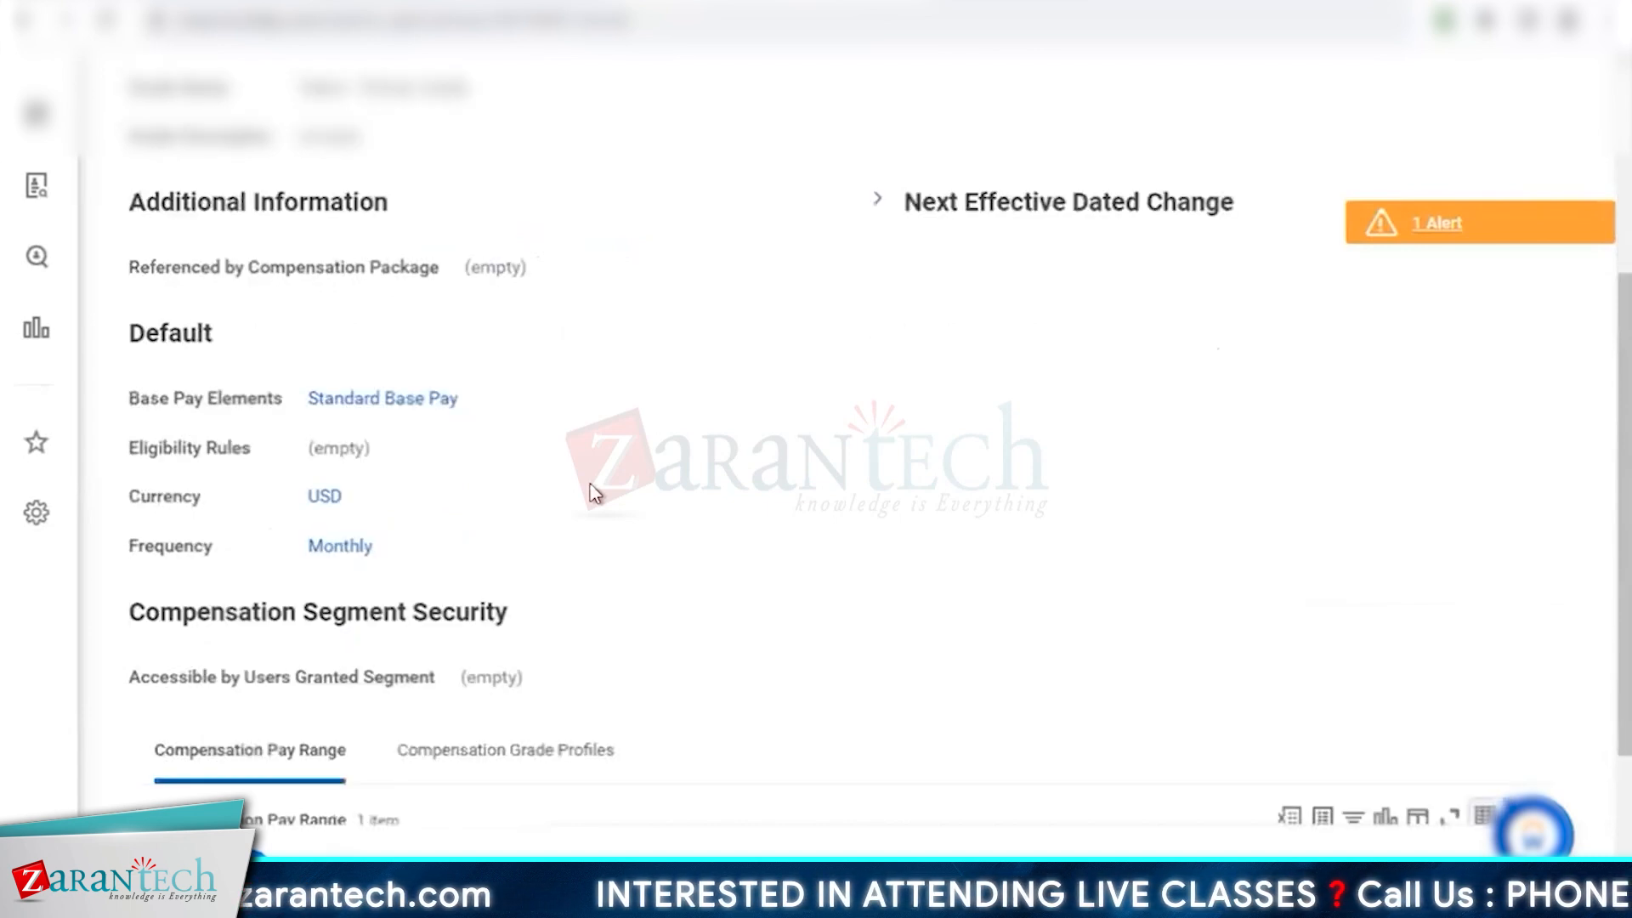
scroll(595, 494, down, 2)
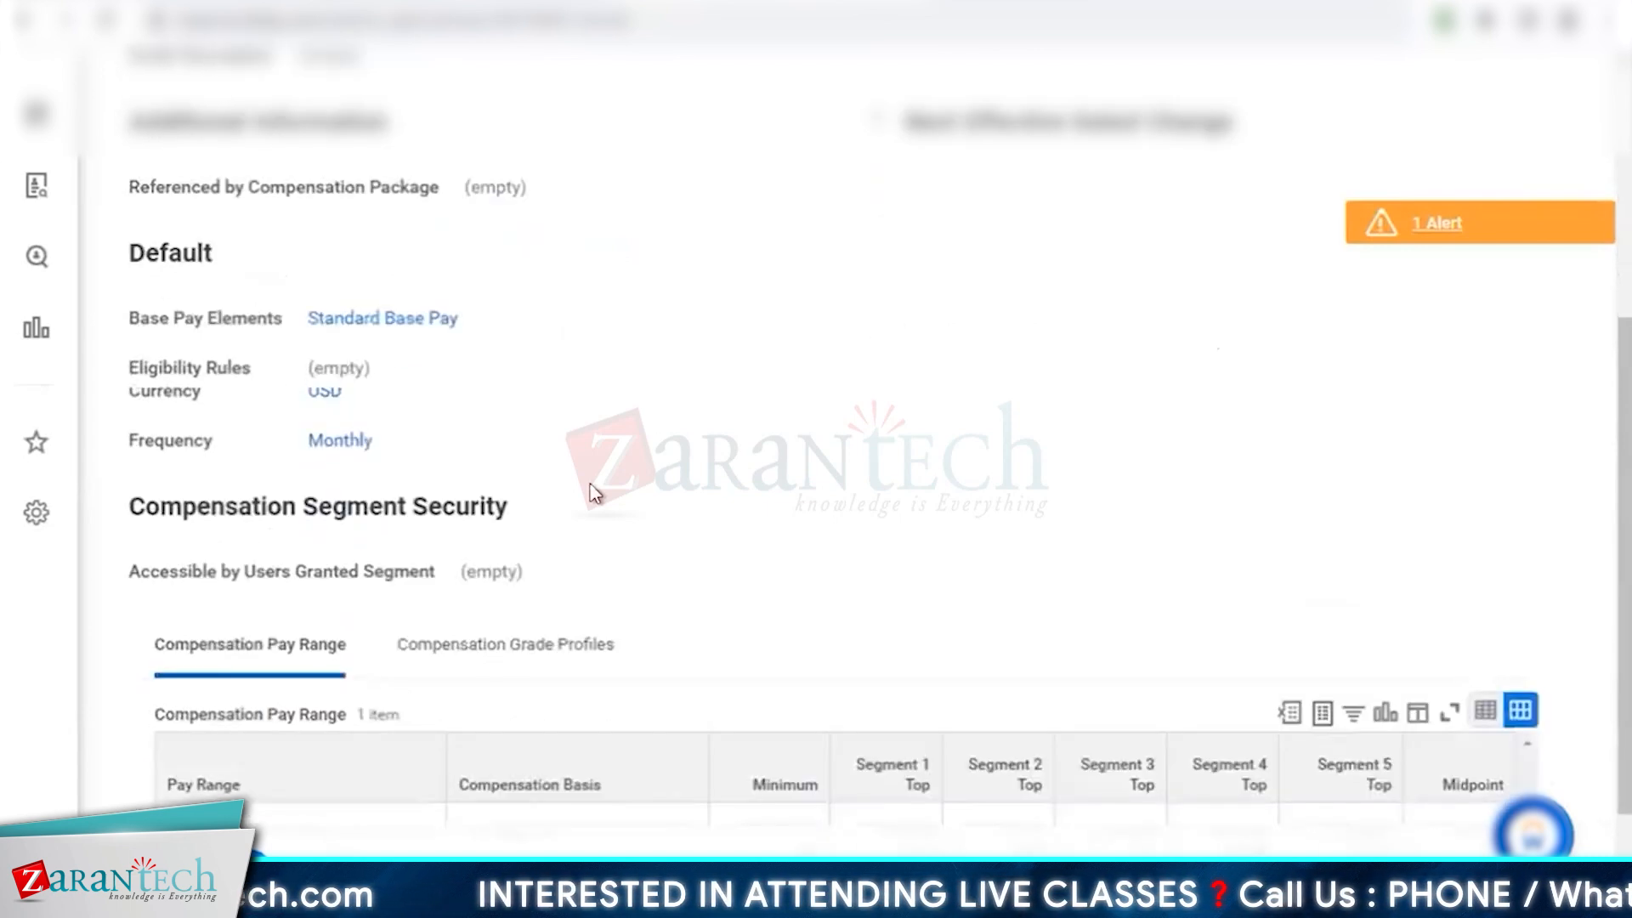
scroll(685, 459, down, 1)
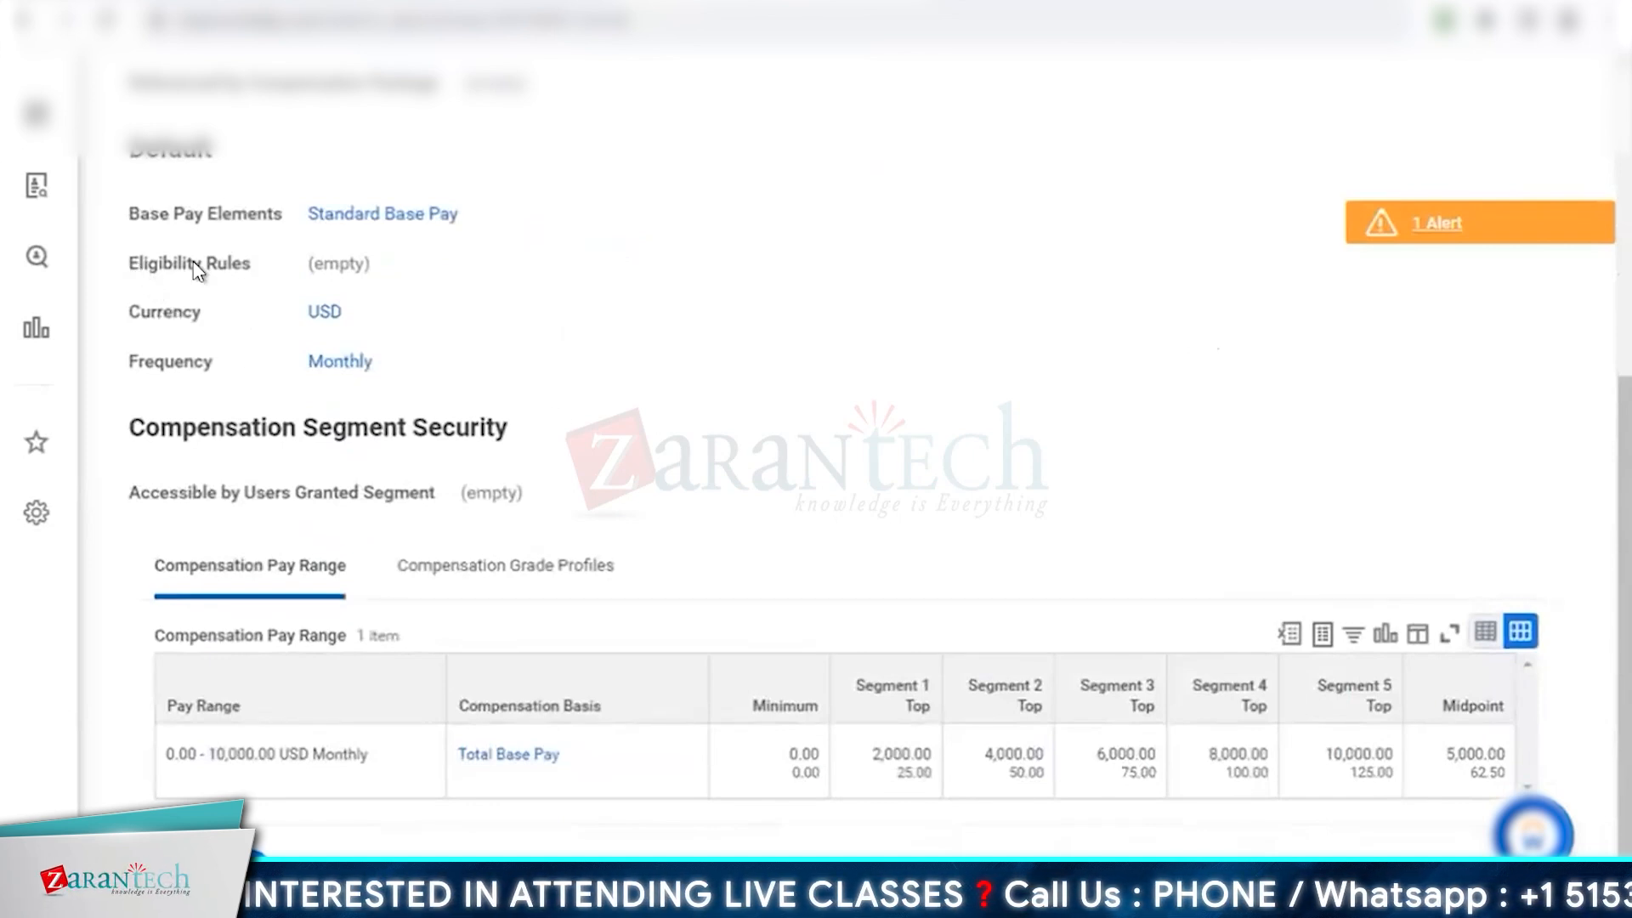
drag(129, 263, 463, 273)
double_click(164, 159)
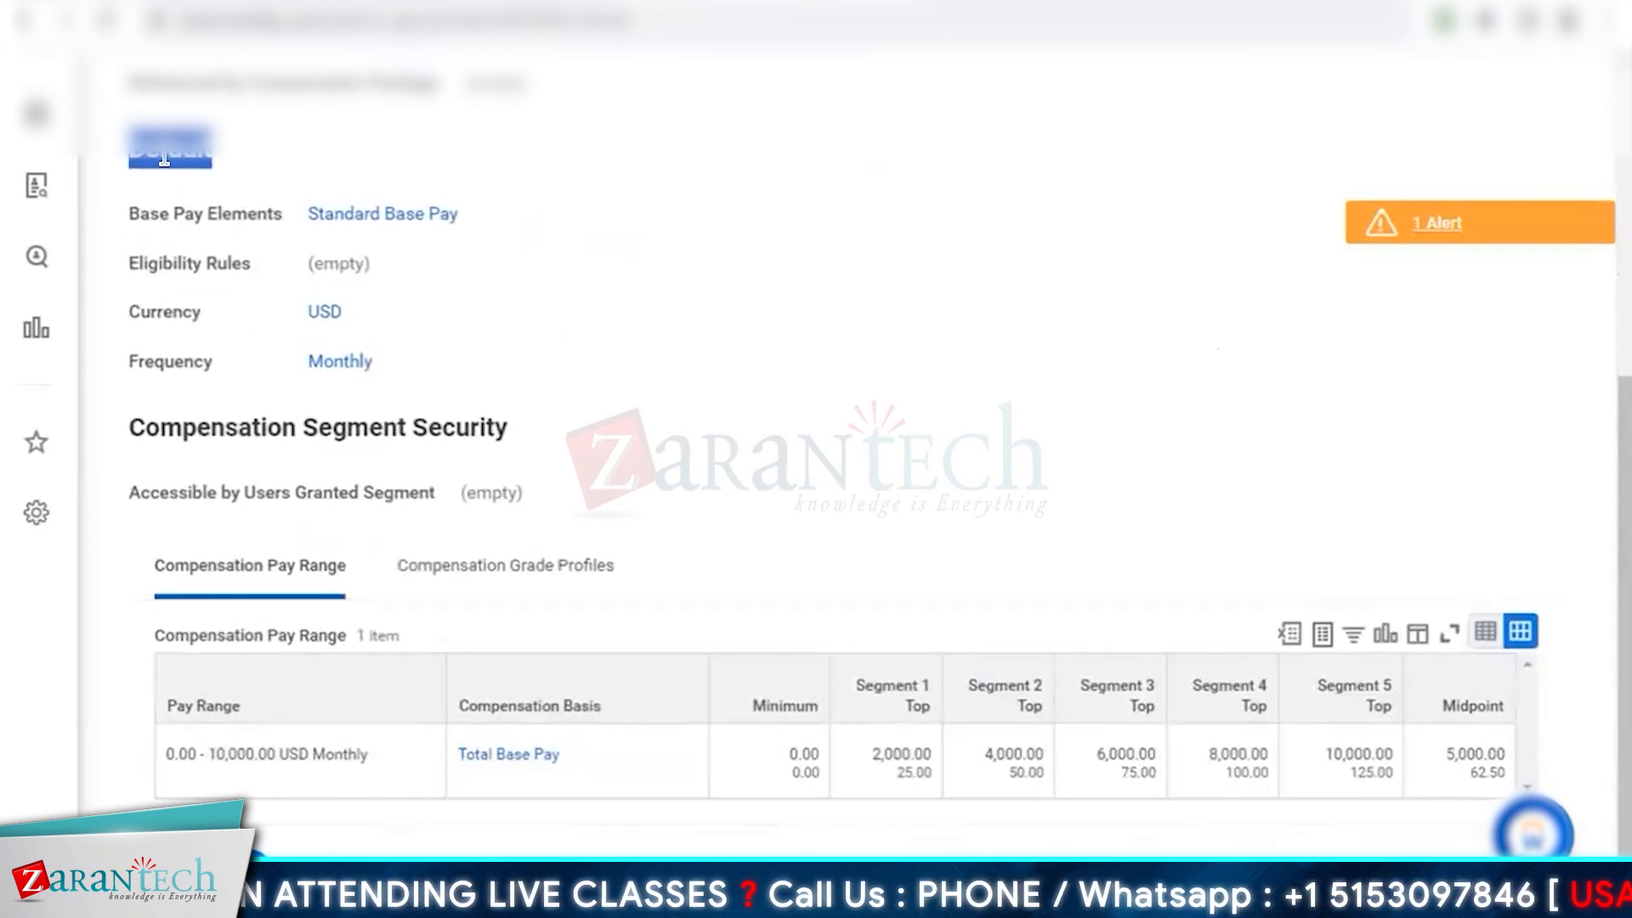
scroll(684, 252, up, 6)
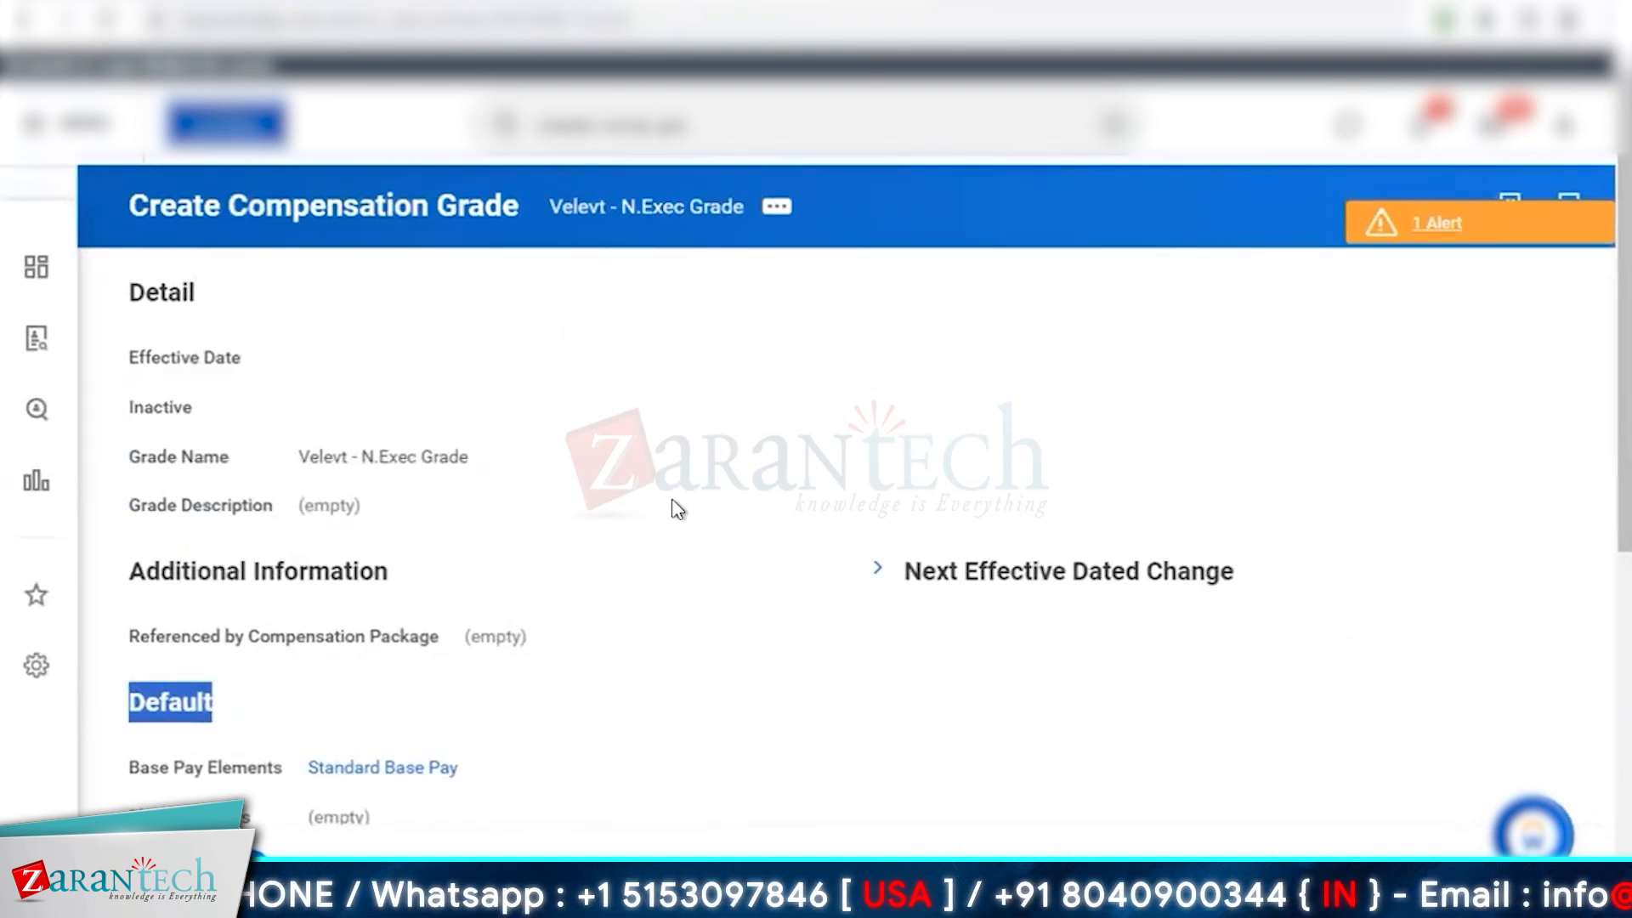
scroll(674, 510, down, 2)
drag(299, 282, 523, 293)
click(730, 540)
scroll(730, 541, down, 2)
drag(135, 443, 310, 446)
click(690, 482)
scroll(690, 481, down, 3)
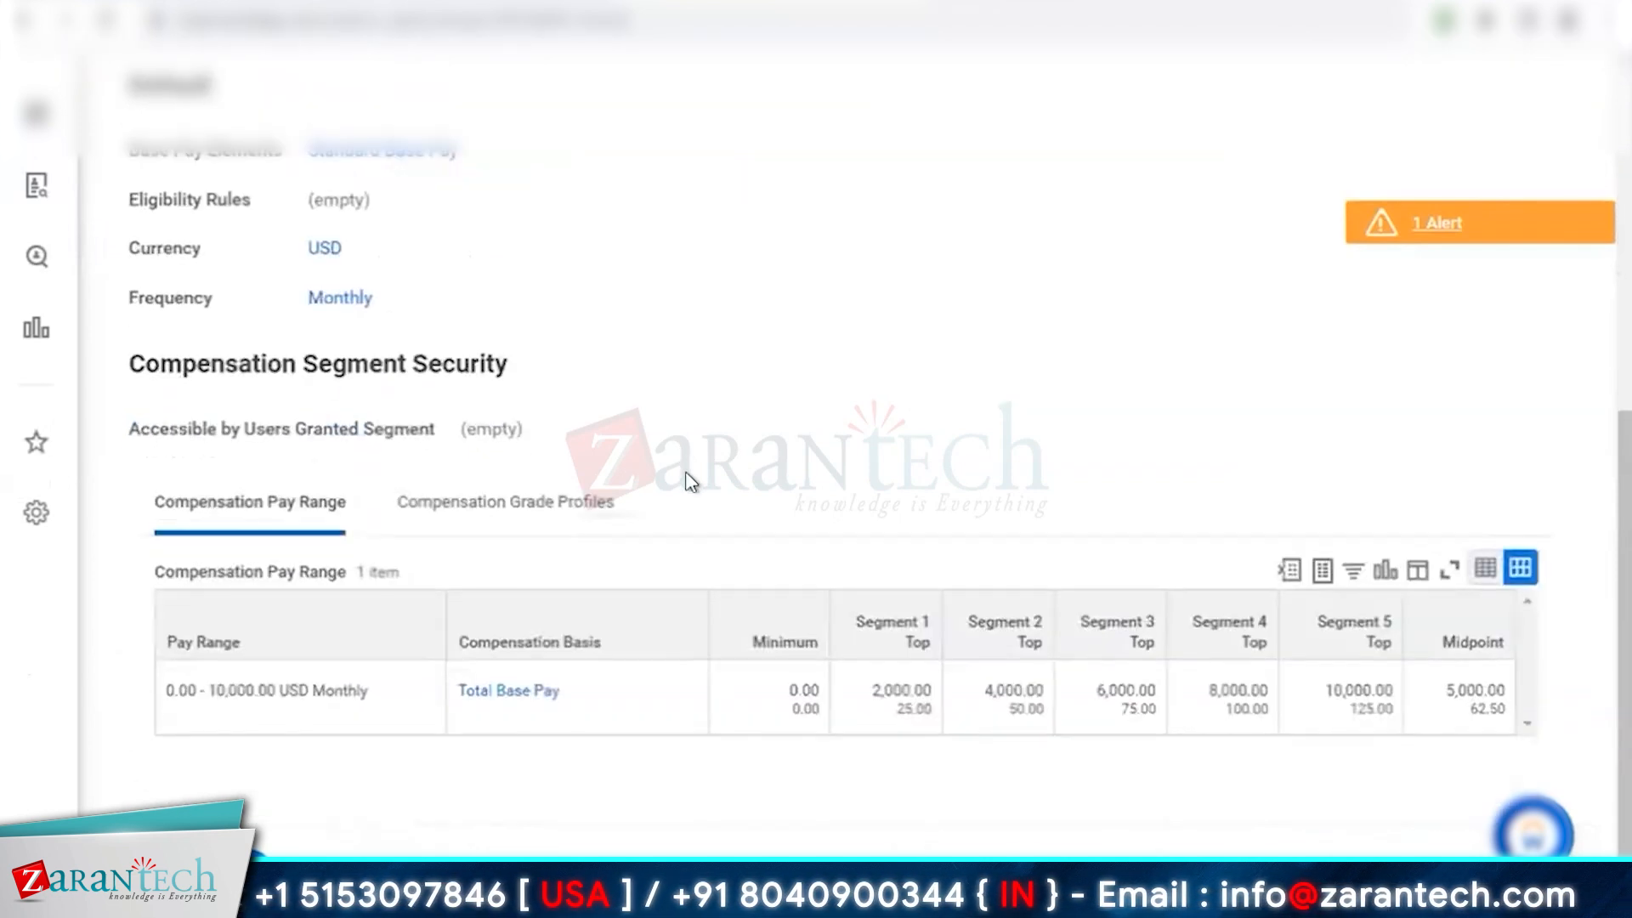
Review the eligibility rules and pay range segments of the N.Exec grade's Boston and Swiss profiles
click(521, 505)
scroll(712, 442, down, 5)
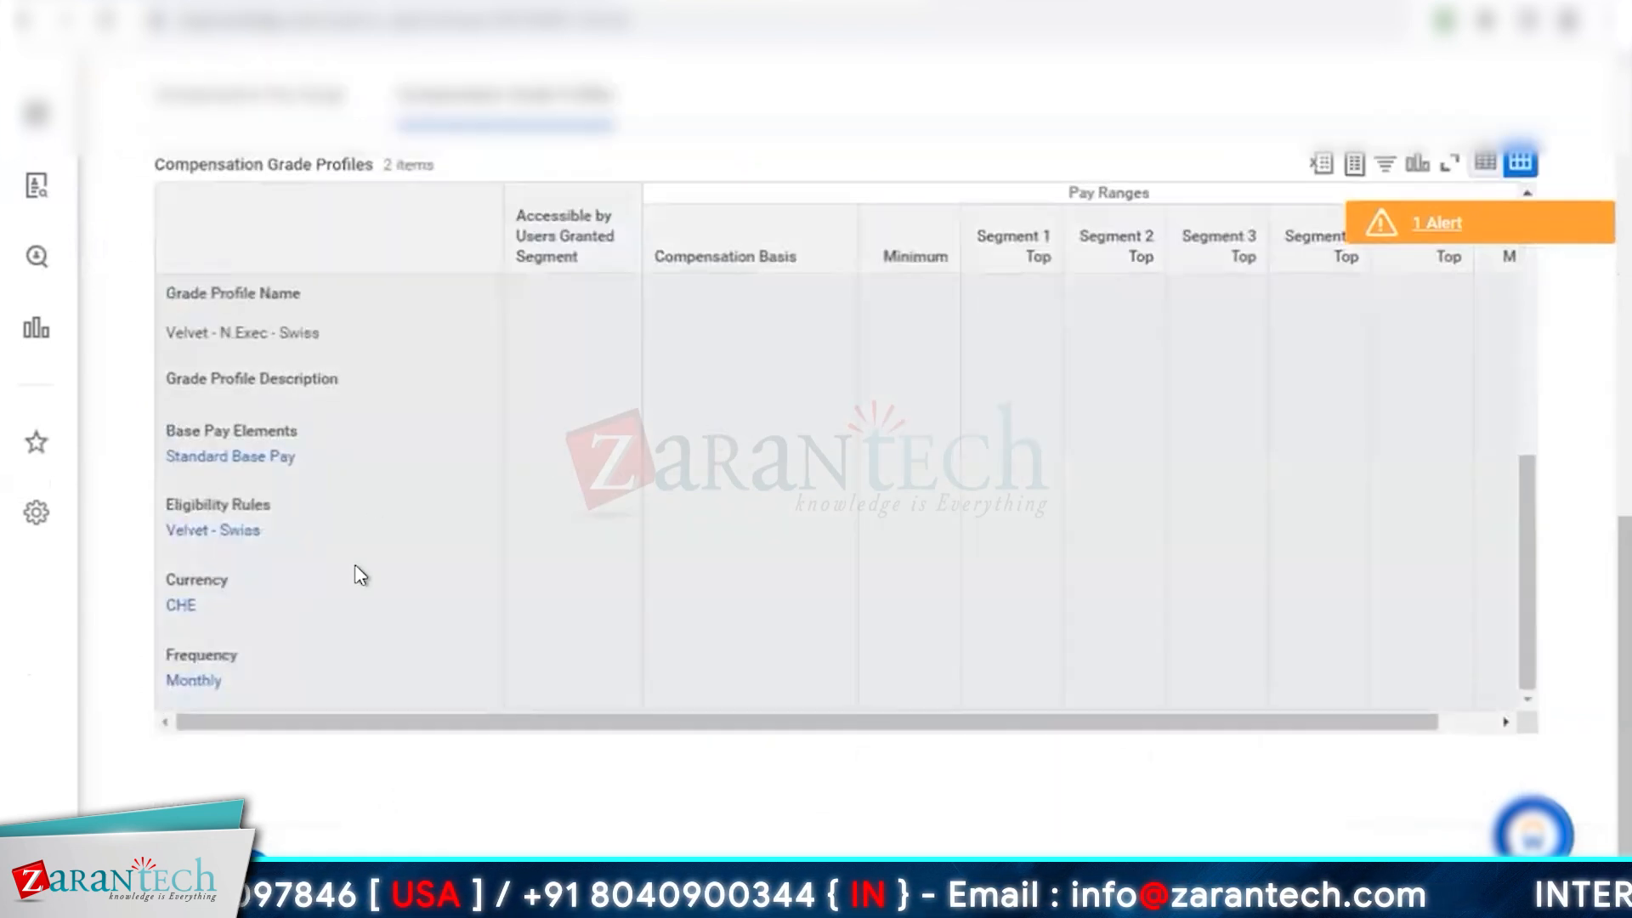
scroll(361, 576, up, 5)
drag(165, 527, 343, 559)
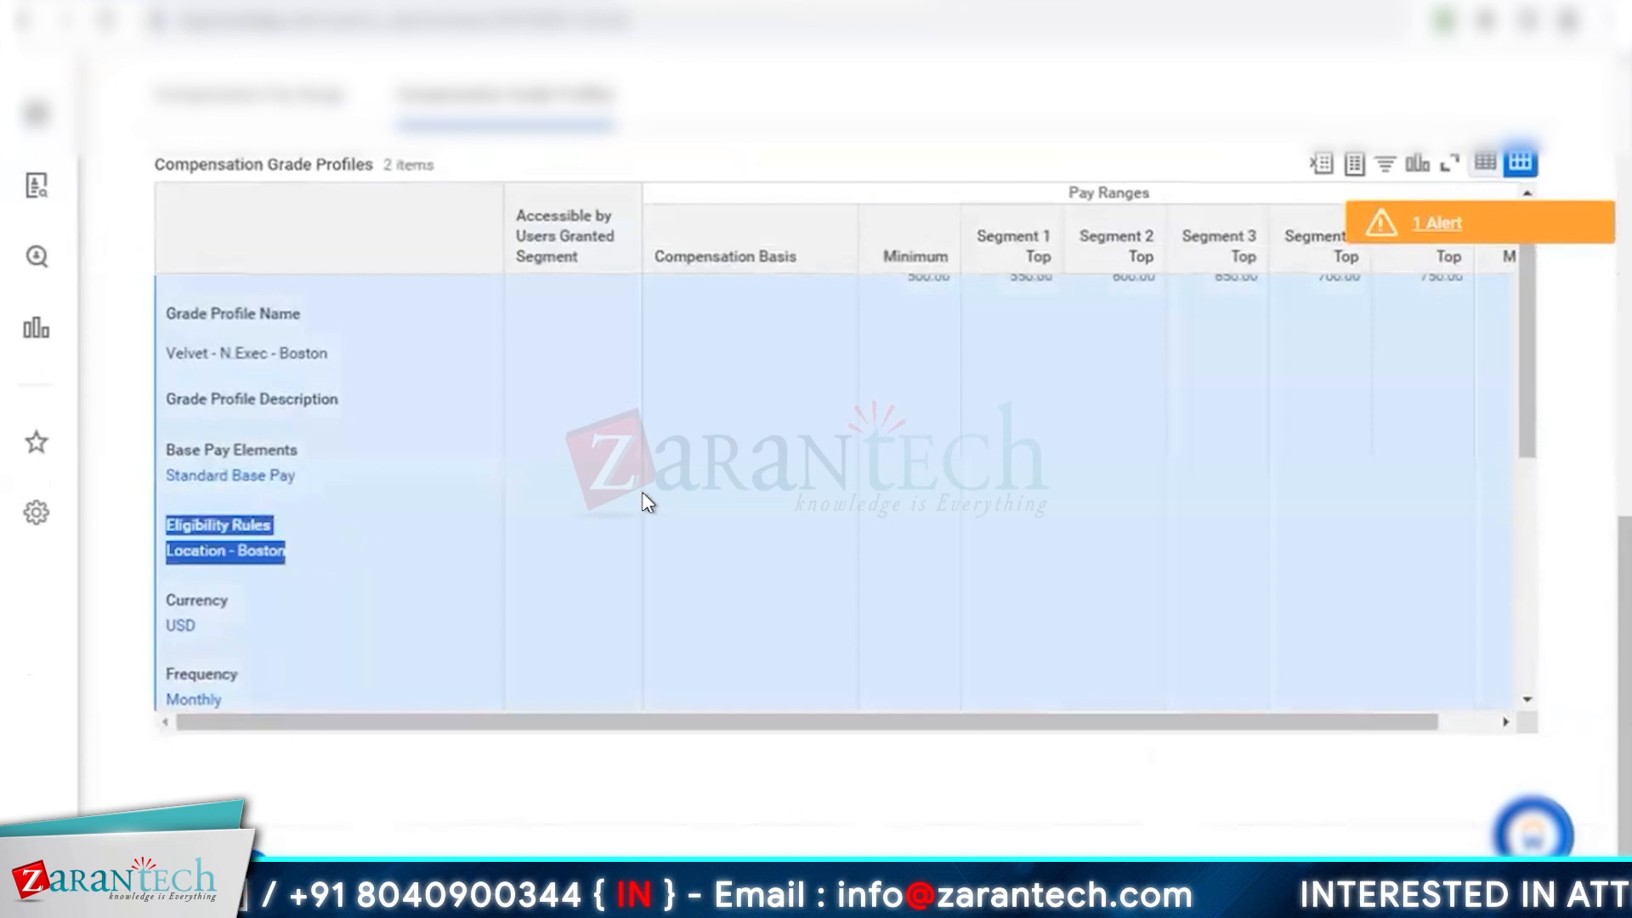
scroll(641, 491, down, 5)
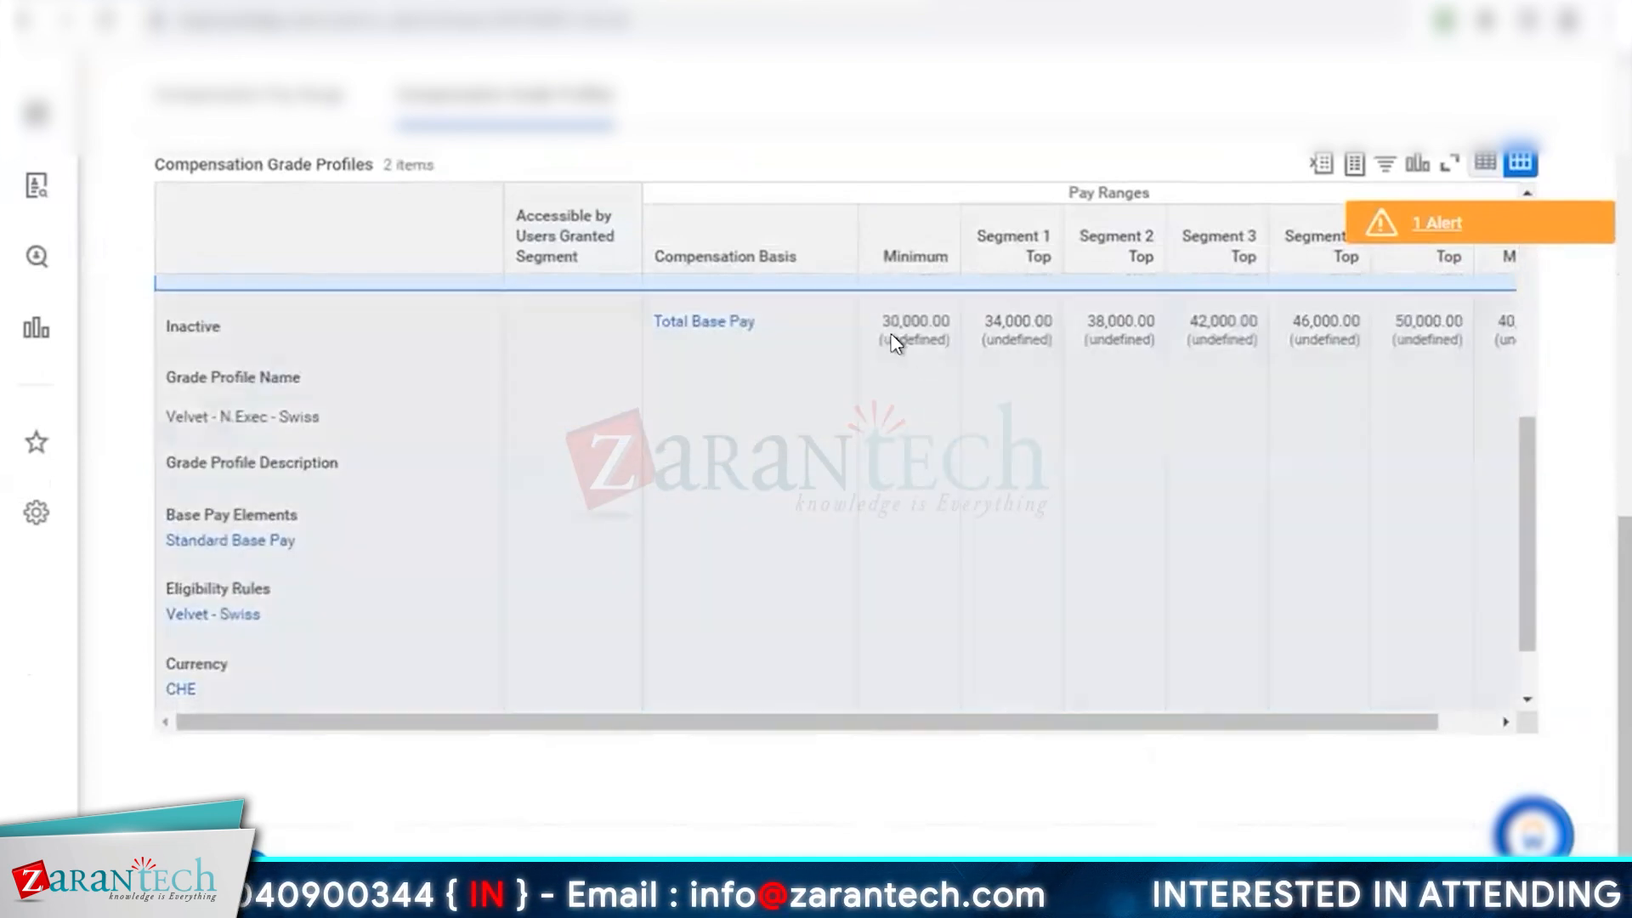
drag(894, 342, 1436, 340)
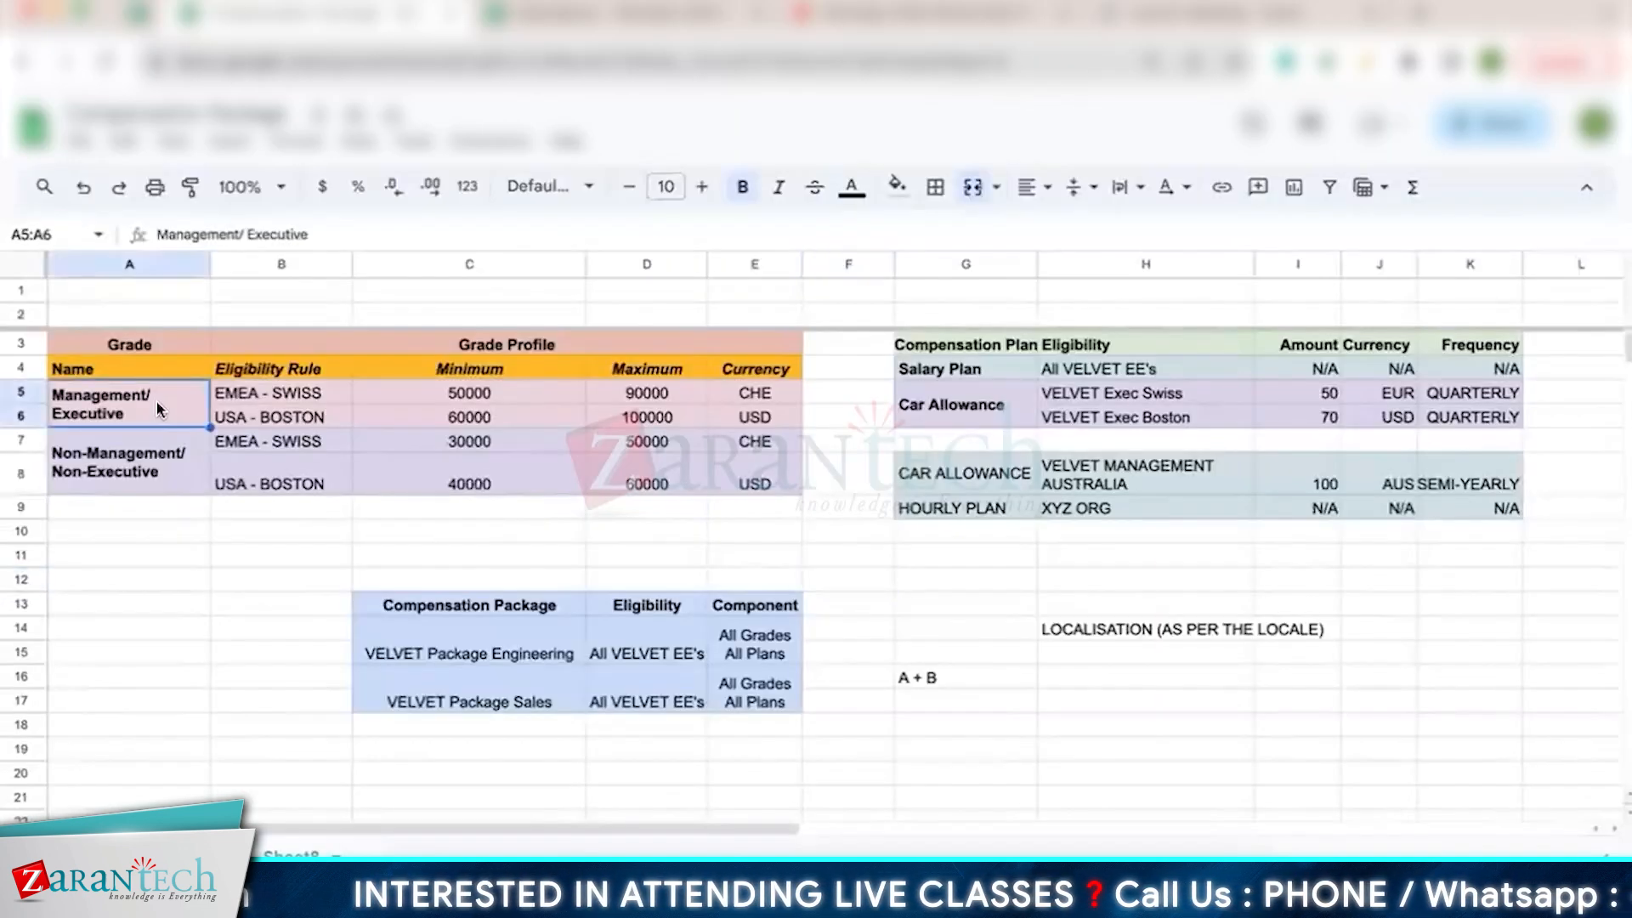
In the Compensation Package spreadsheet, enter Sales Grade in A10 with the eligibility rules XYZ in B10 and ABC in B11
click(172, 464)
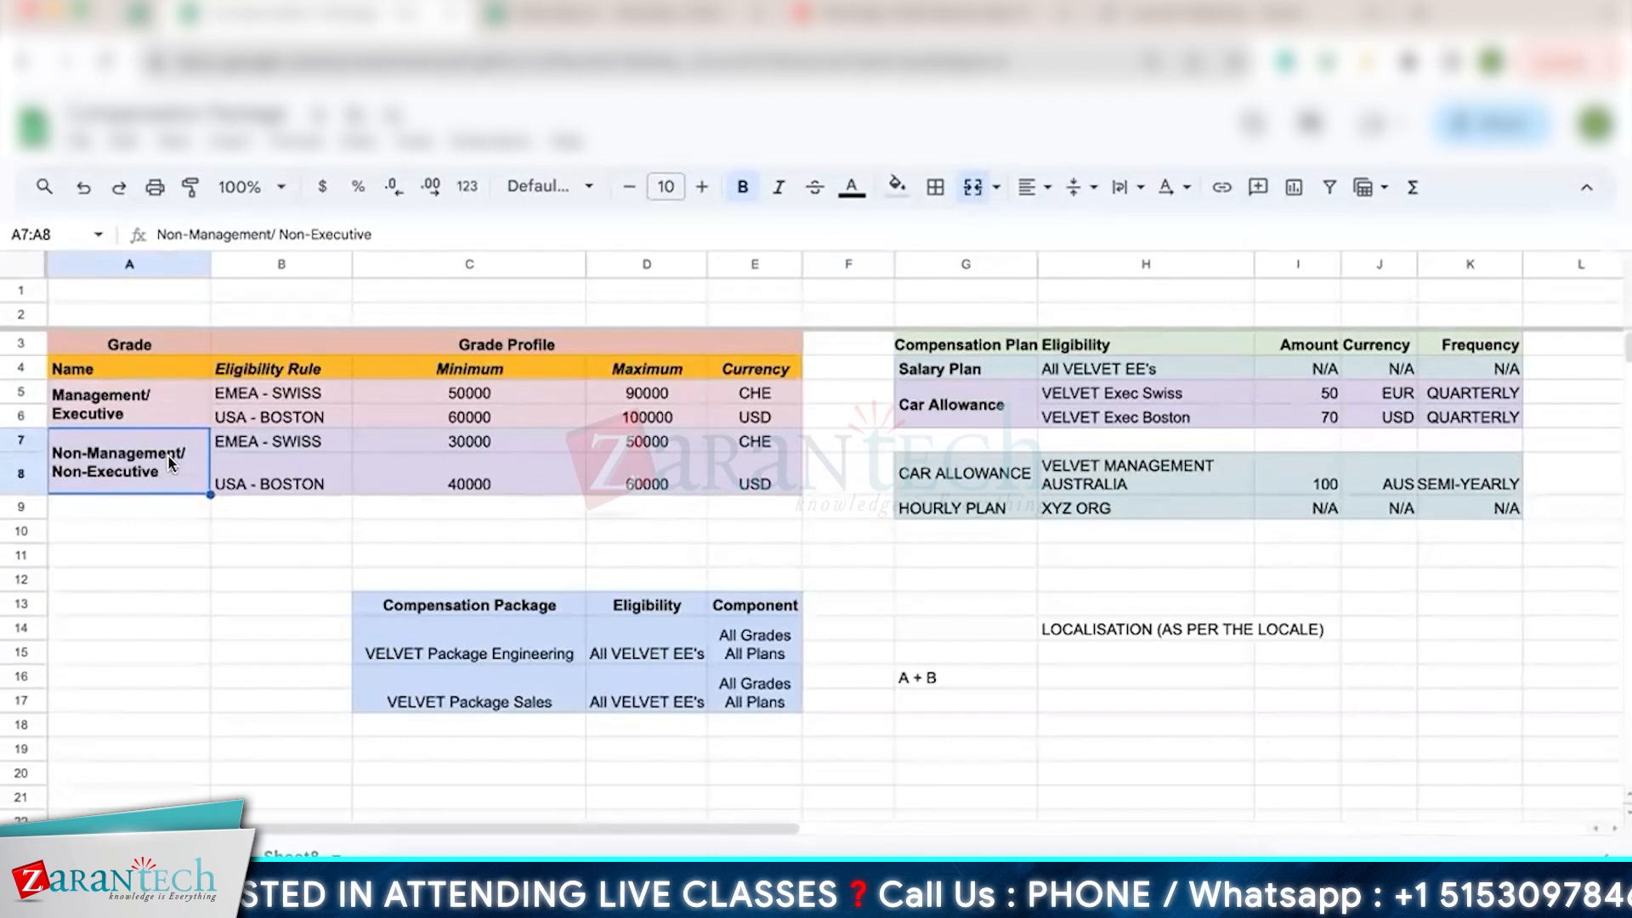
click(151, 513)
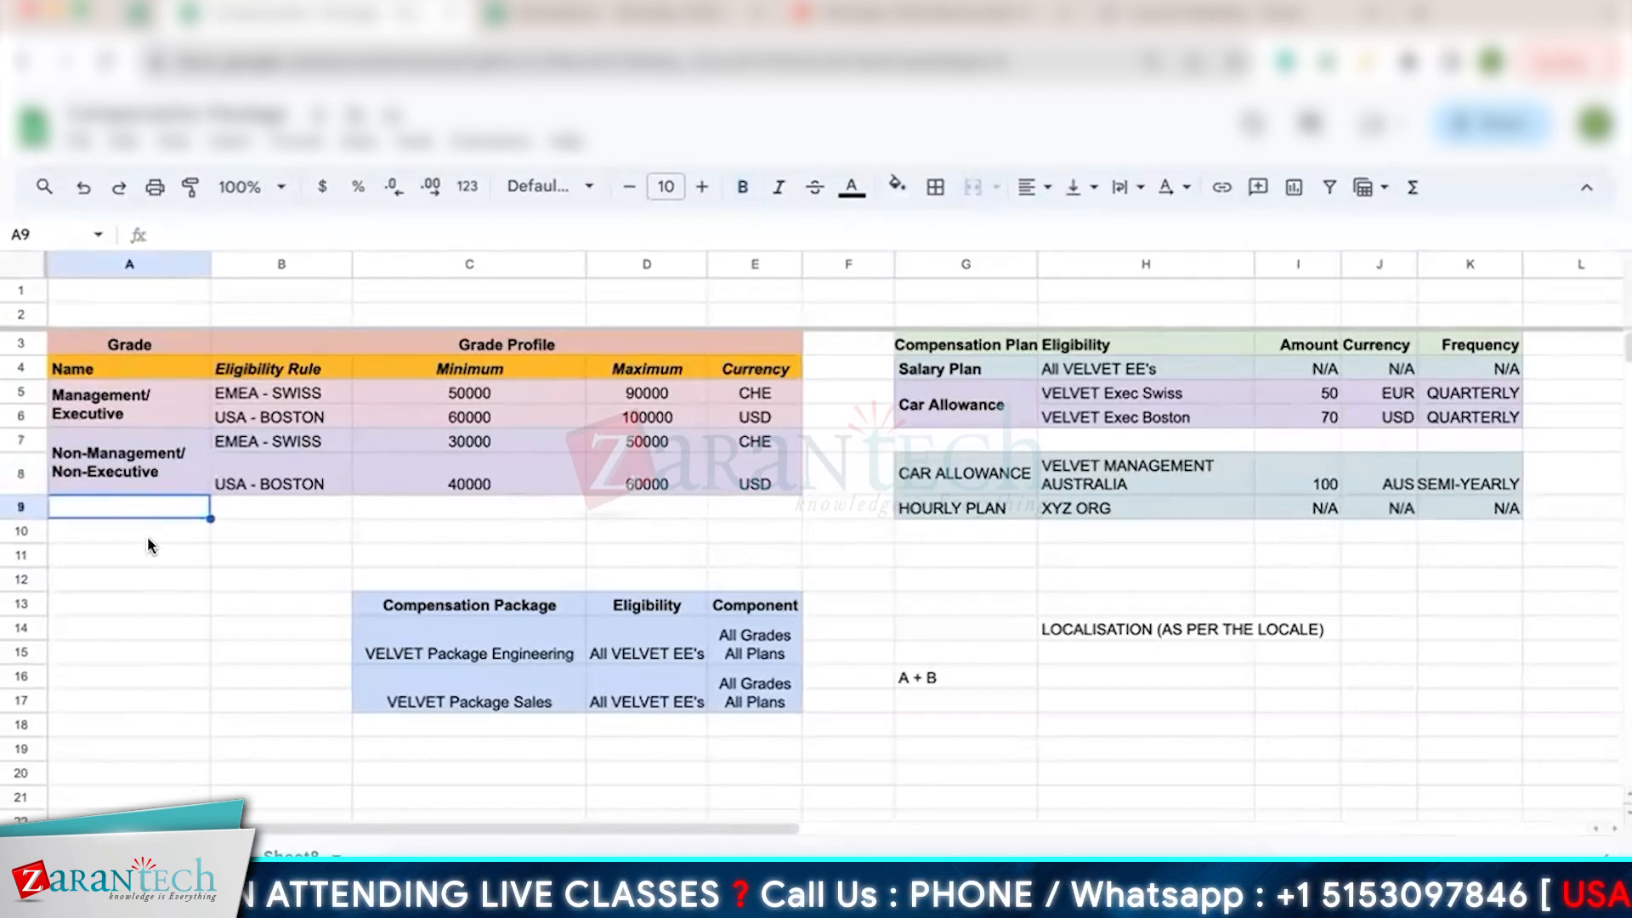
click(148, 543)
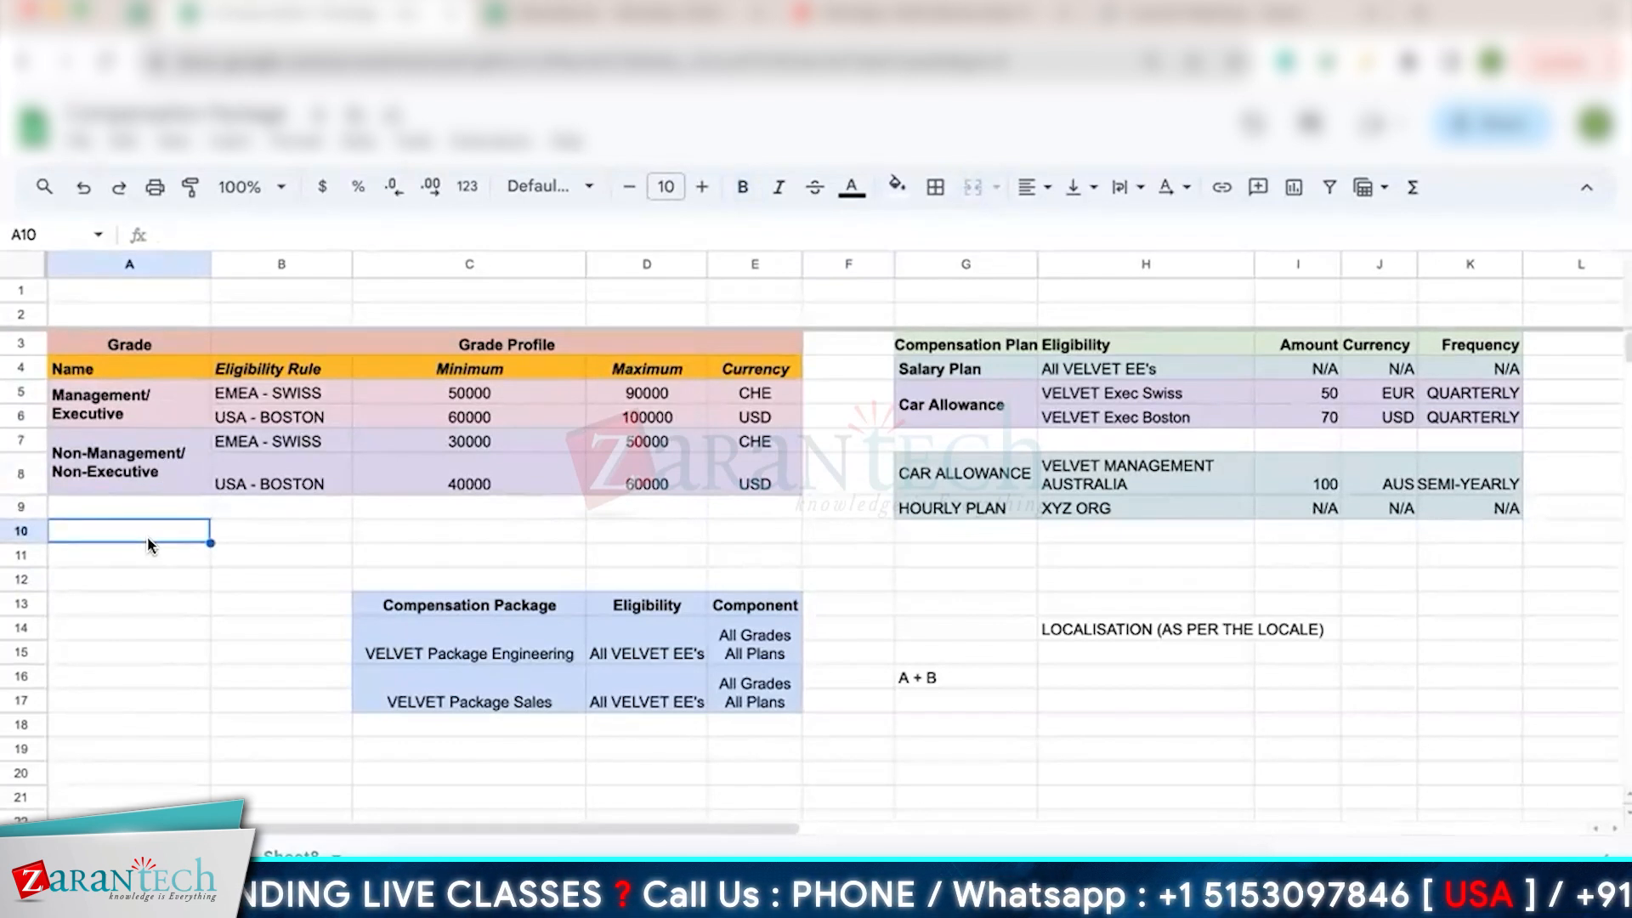
text(Sales Grade)
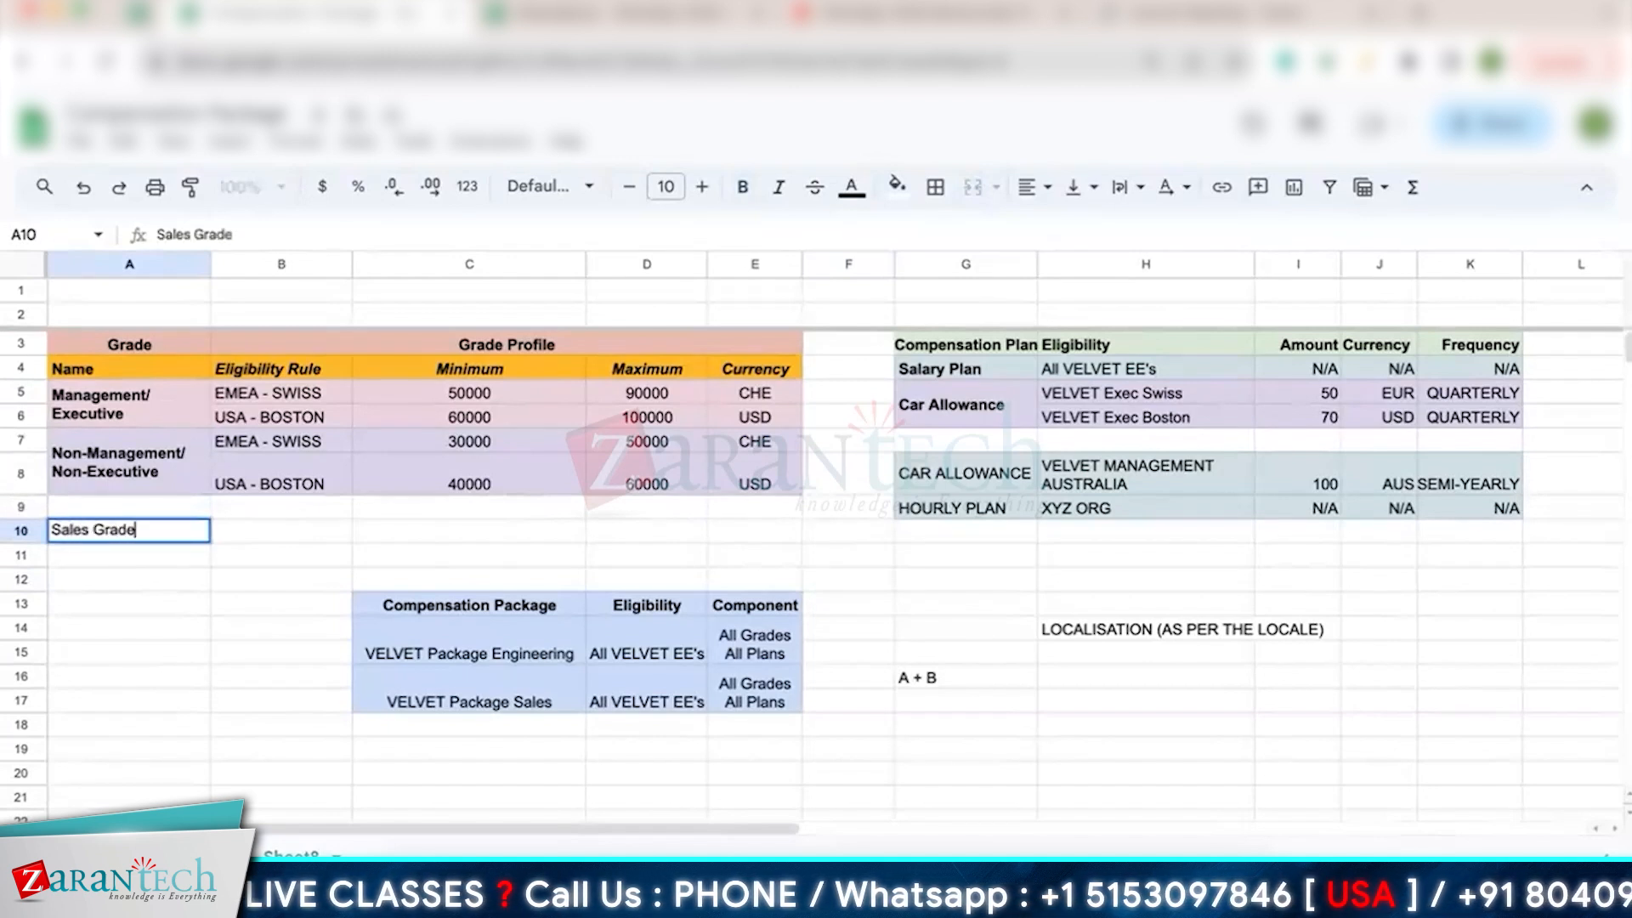
key(Tab)
text(XYZ)
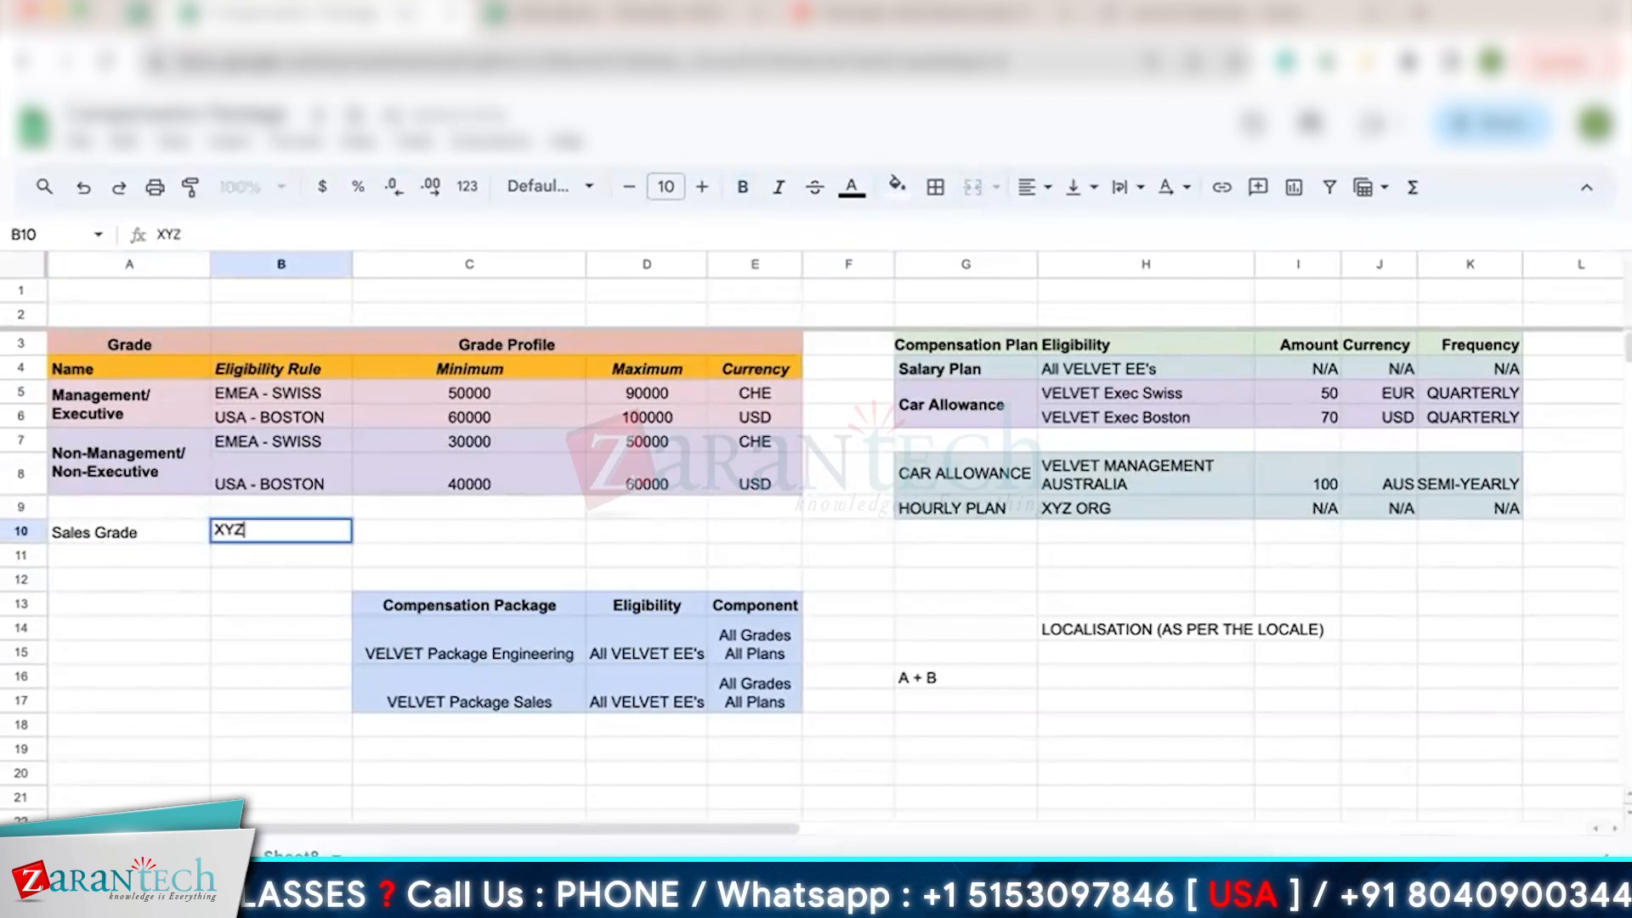
key(Return)
click(281, 555)
text(ABC)
click(281, 532)
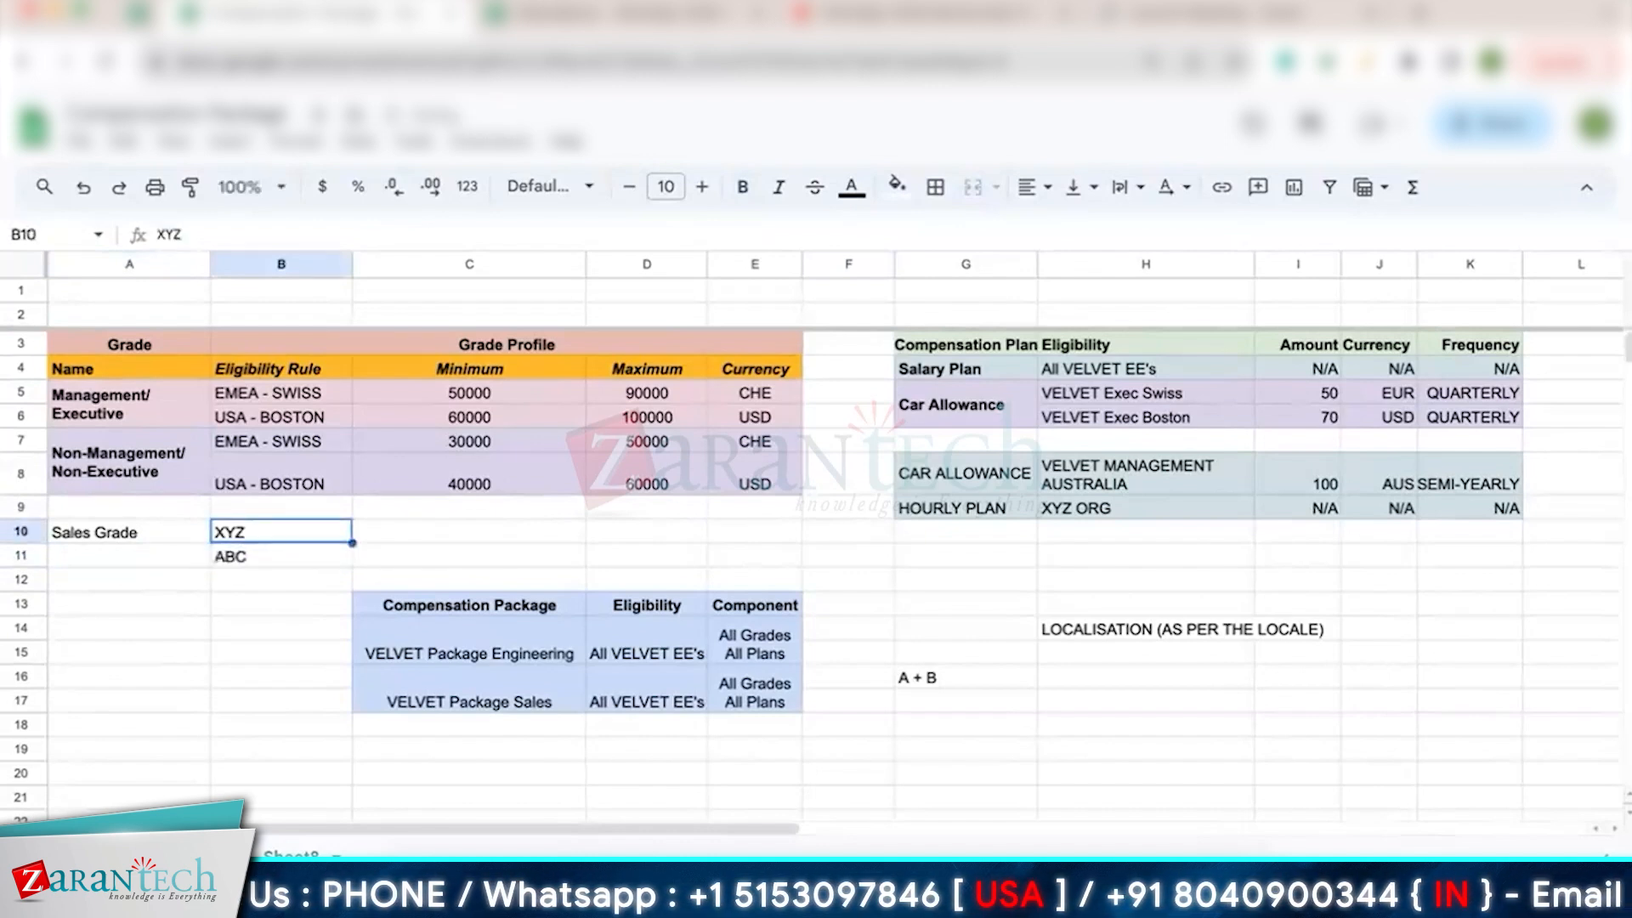
key(Return)
key(Return)
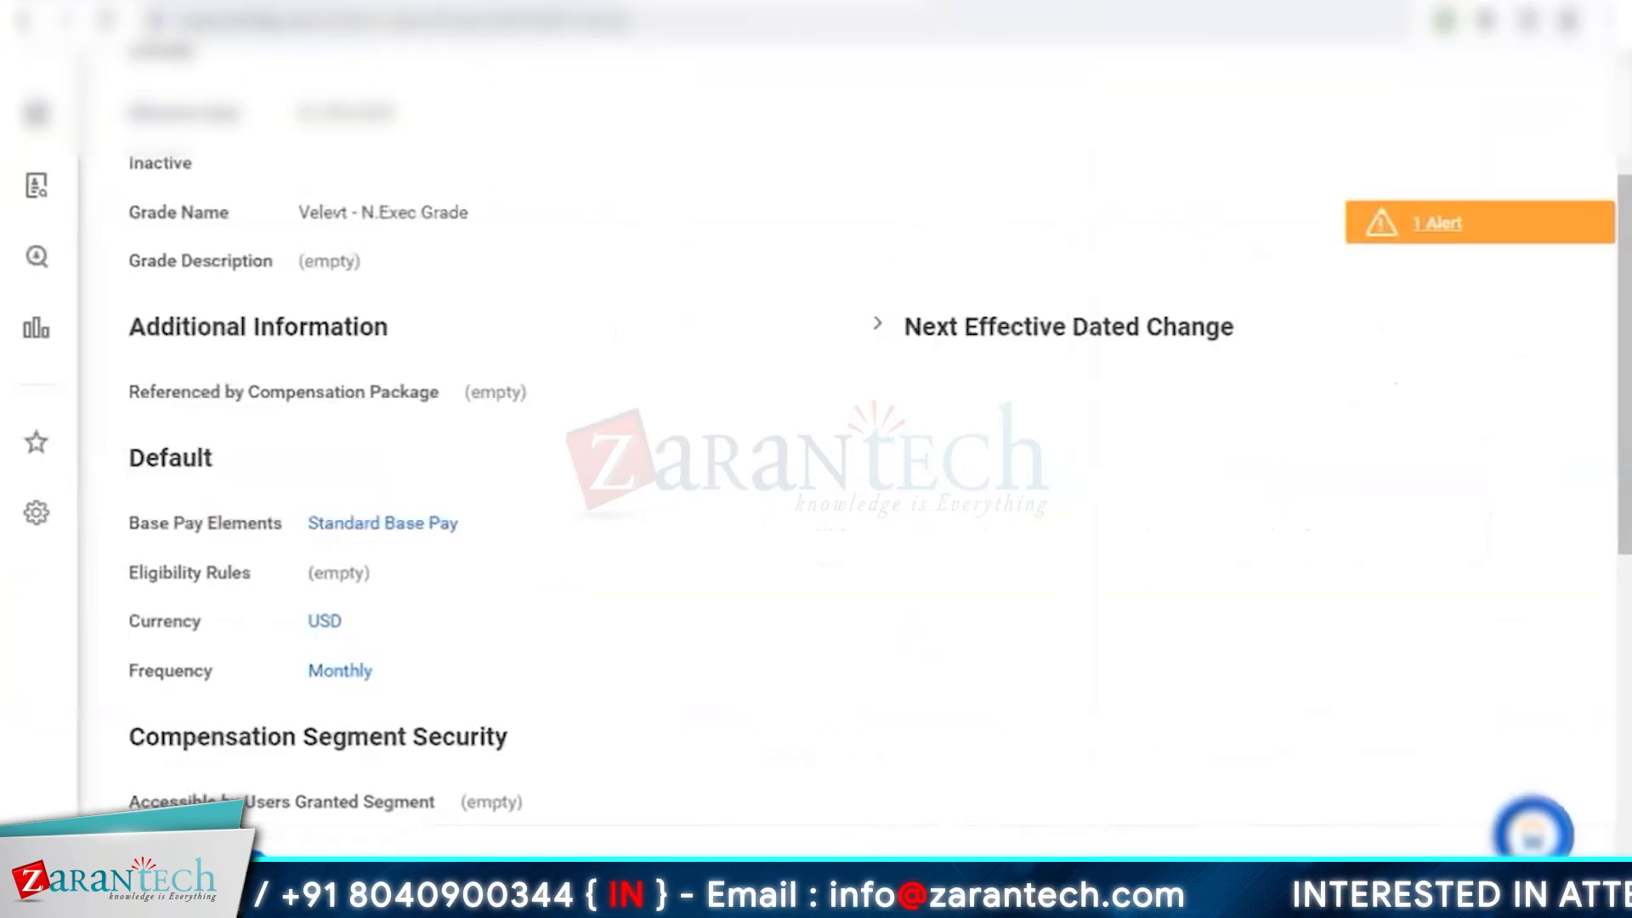
Look over the Executive grade's compensation grade profiles in Workday
scroll(502, 620, down, 8)
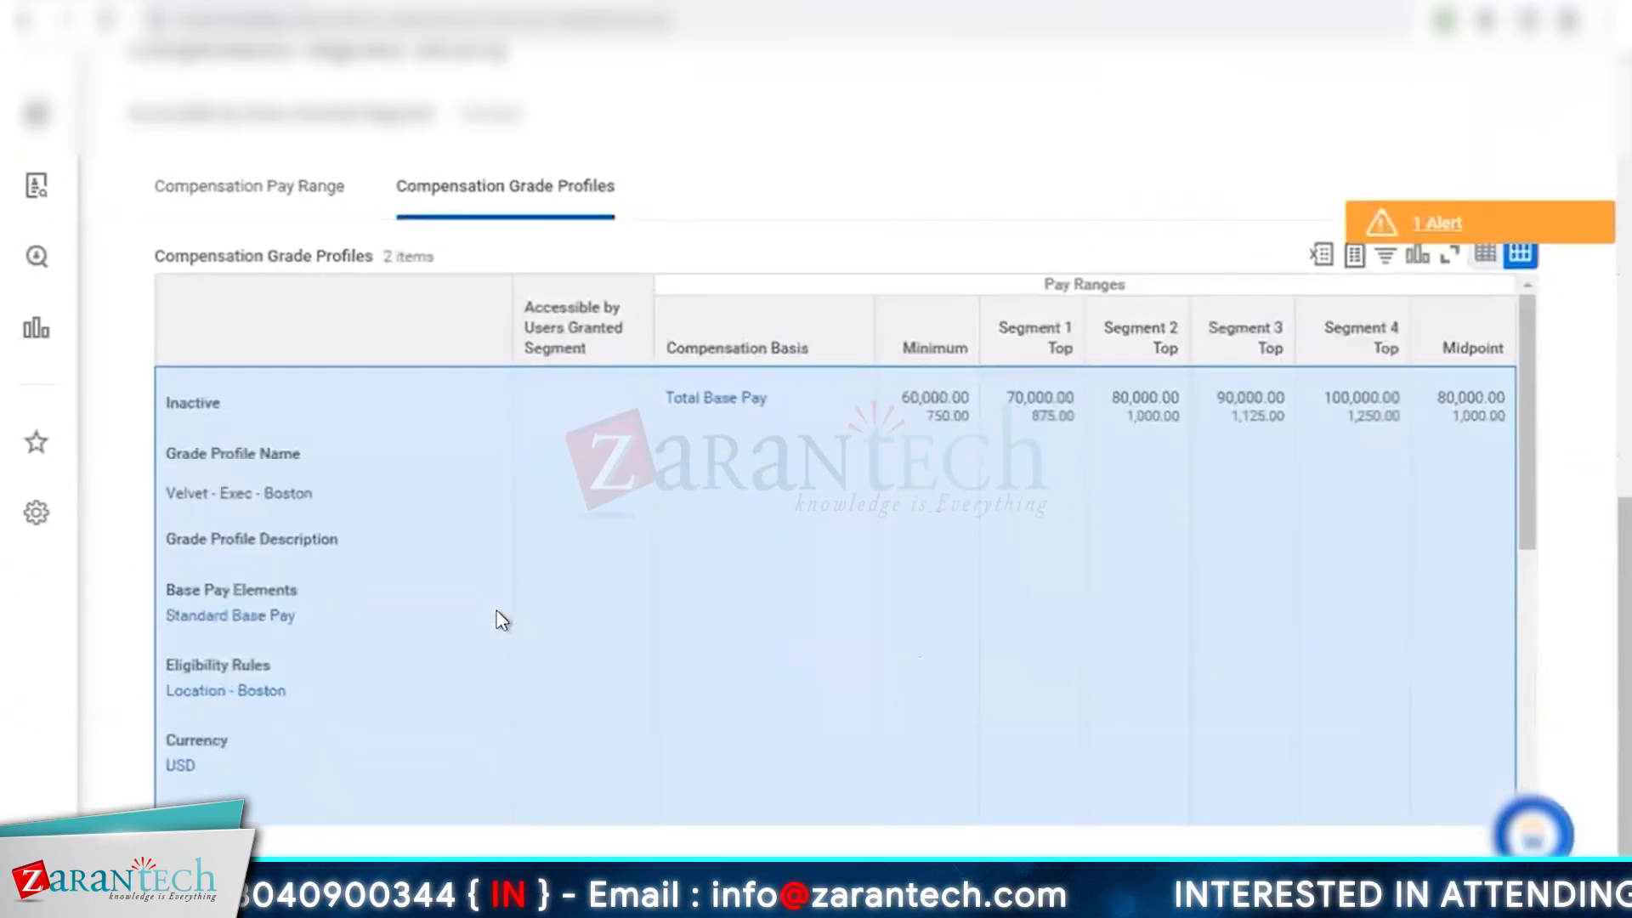
scroll(461, 679, down, 5)
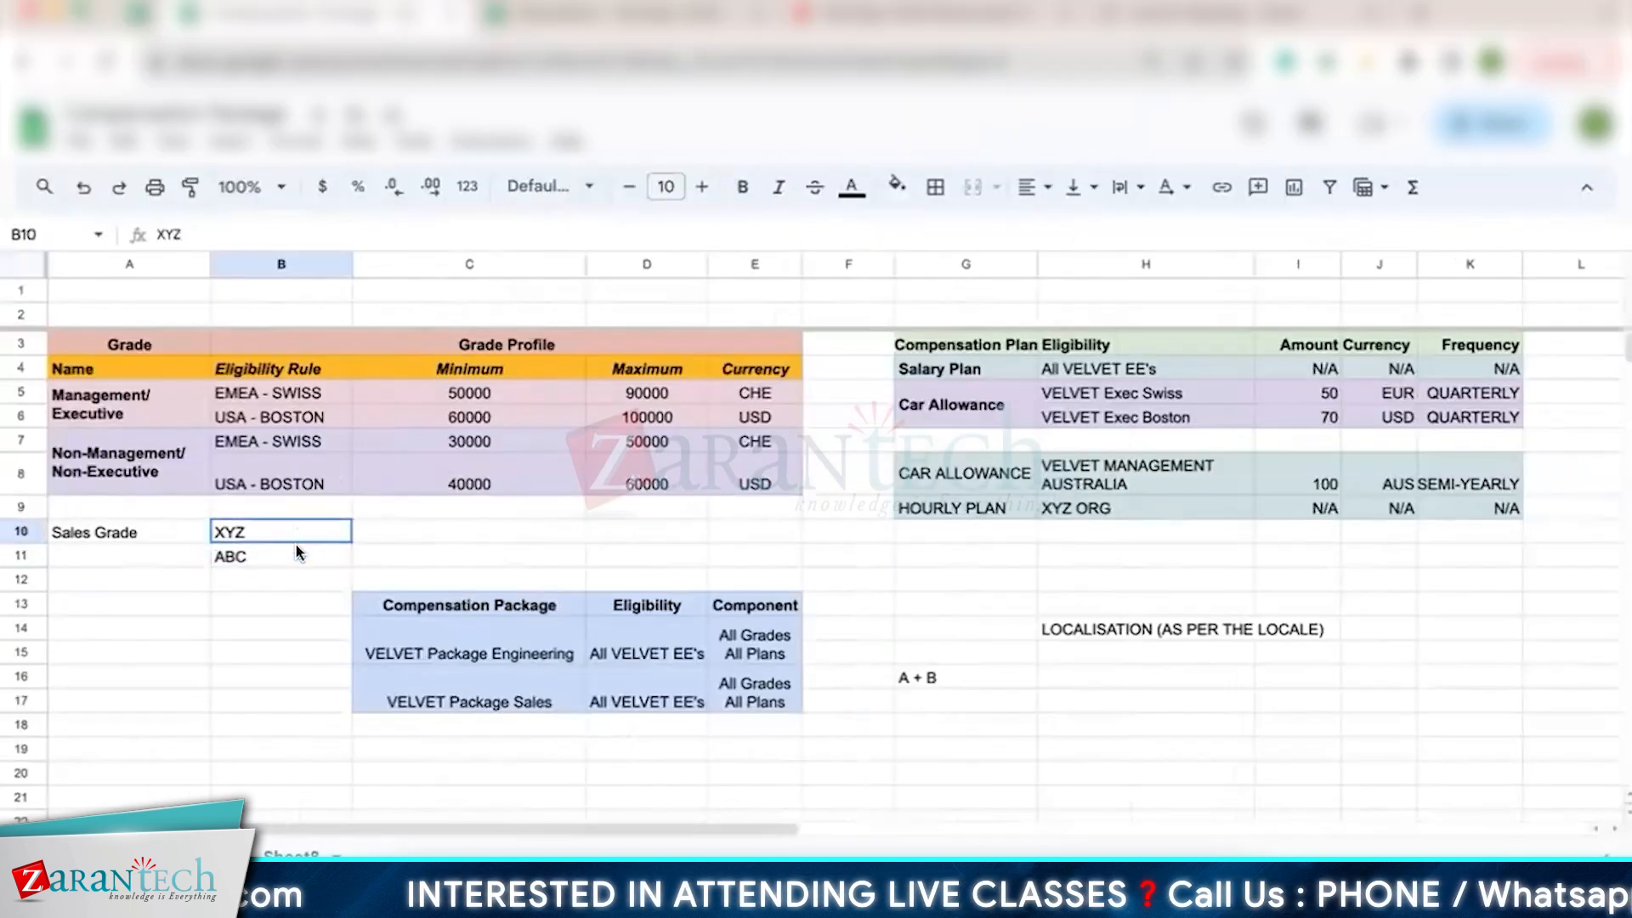
In the spreadsheet, set the minimum and maximum to 0 for both the XYZ and ABC rows of the Sales Grade
drag(296, 539, 303, 560)
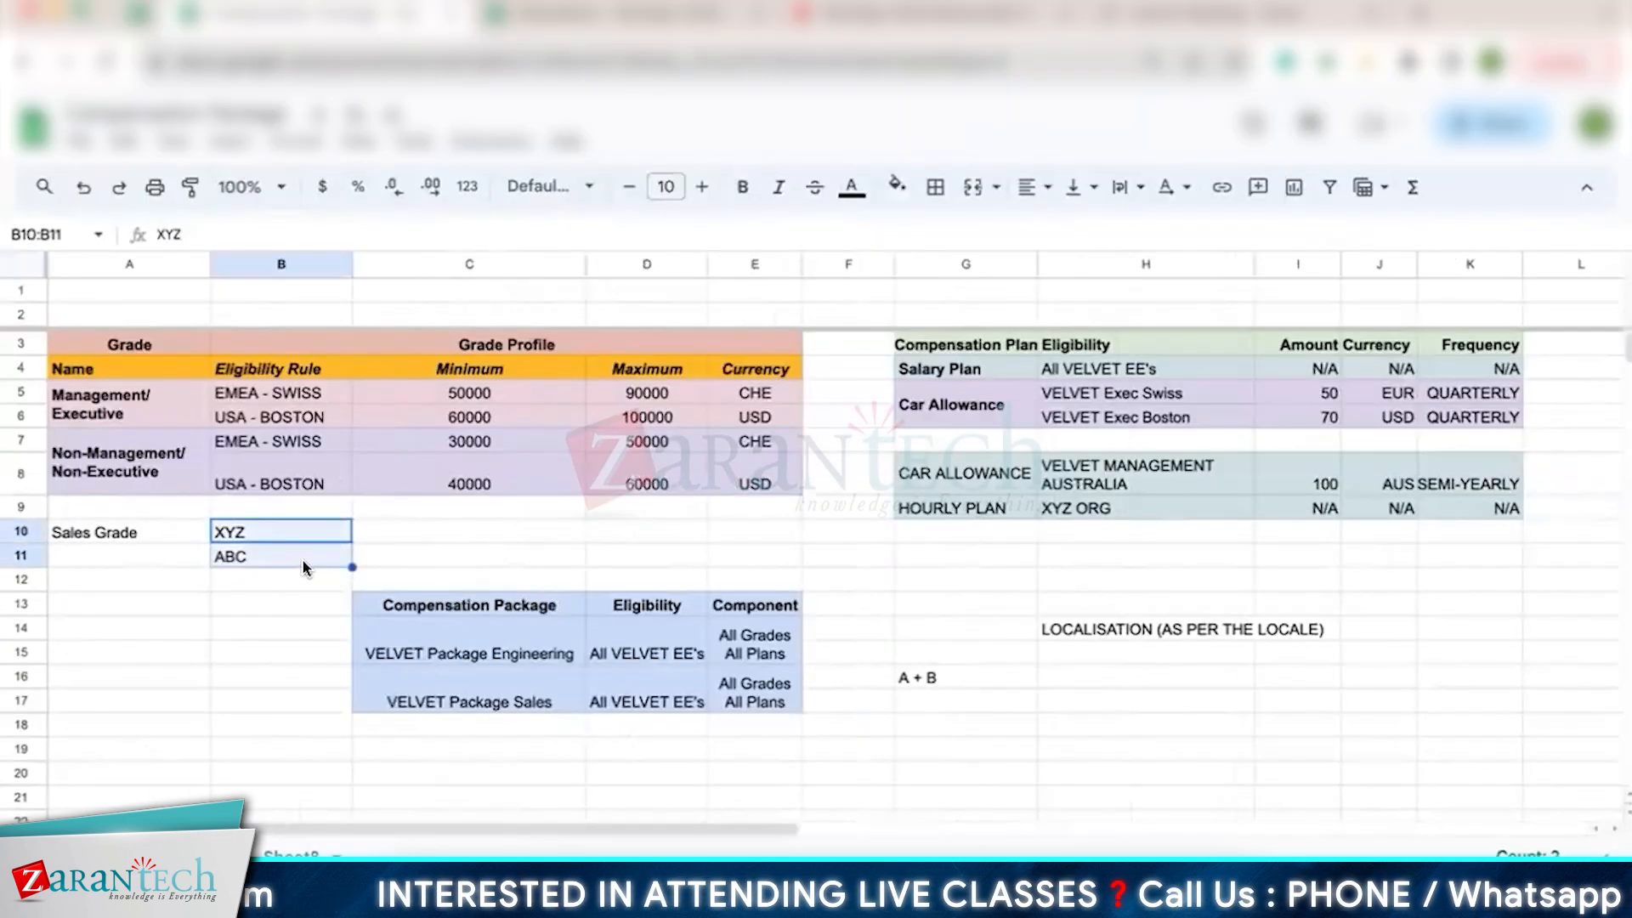
click(513, 532)
key(Return)
text(-)
key(Tab)
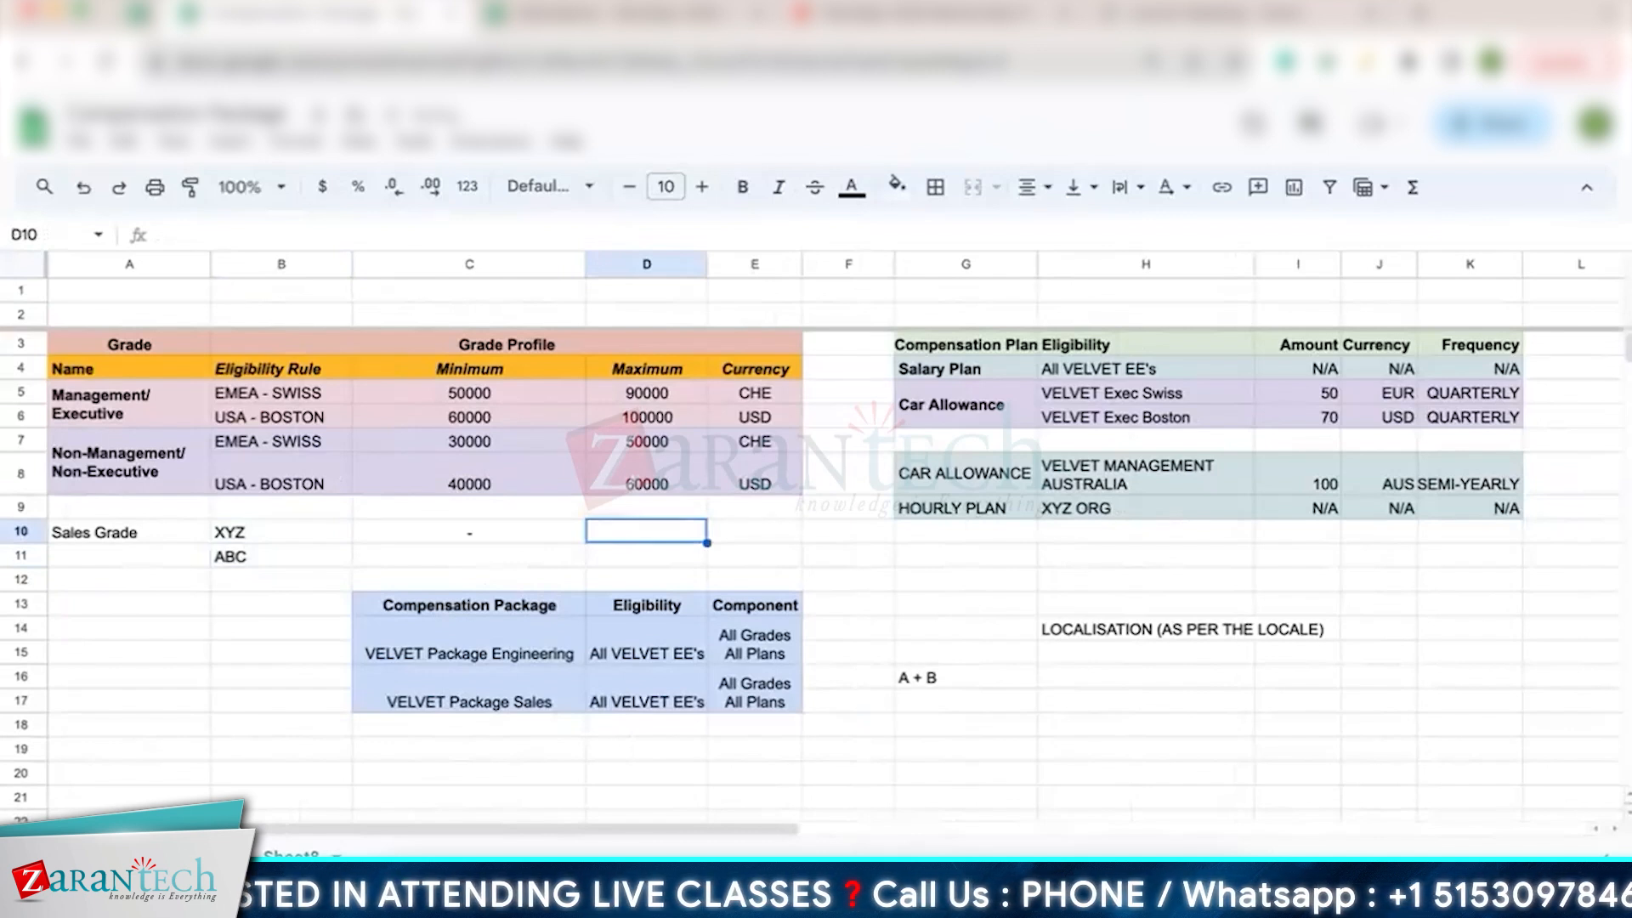
key(Left)
text(0)
key(Tab)
text(0)
key(Left)
key(Down)
text(0)
key(Tab)
text(0)
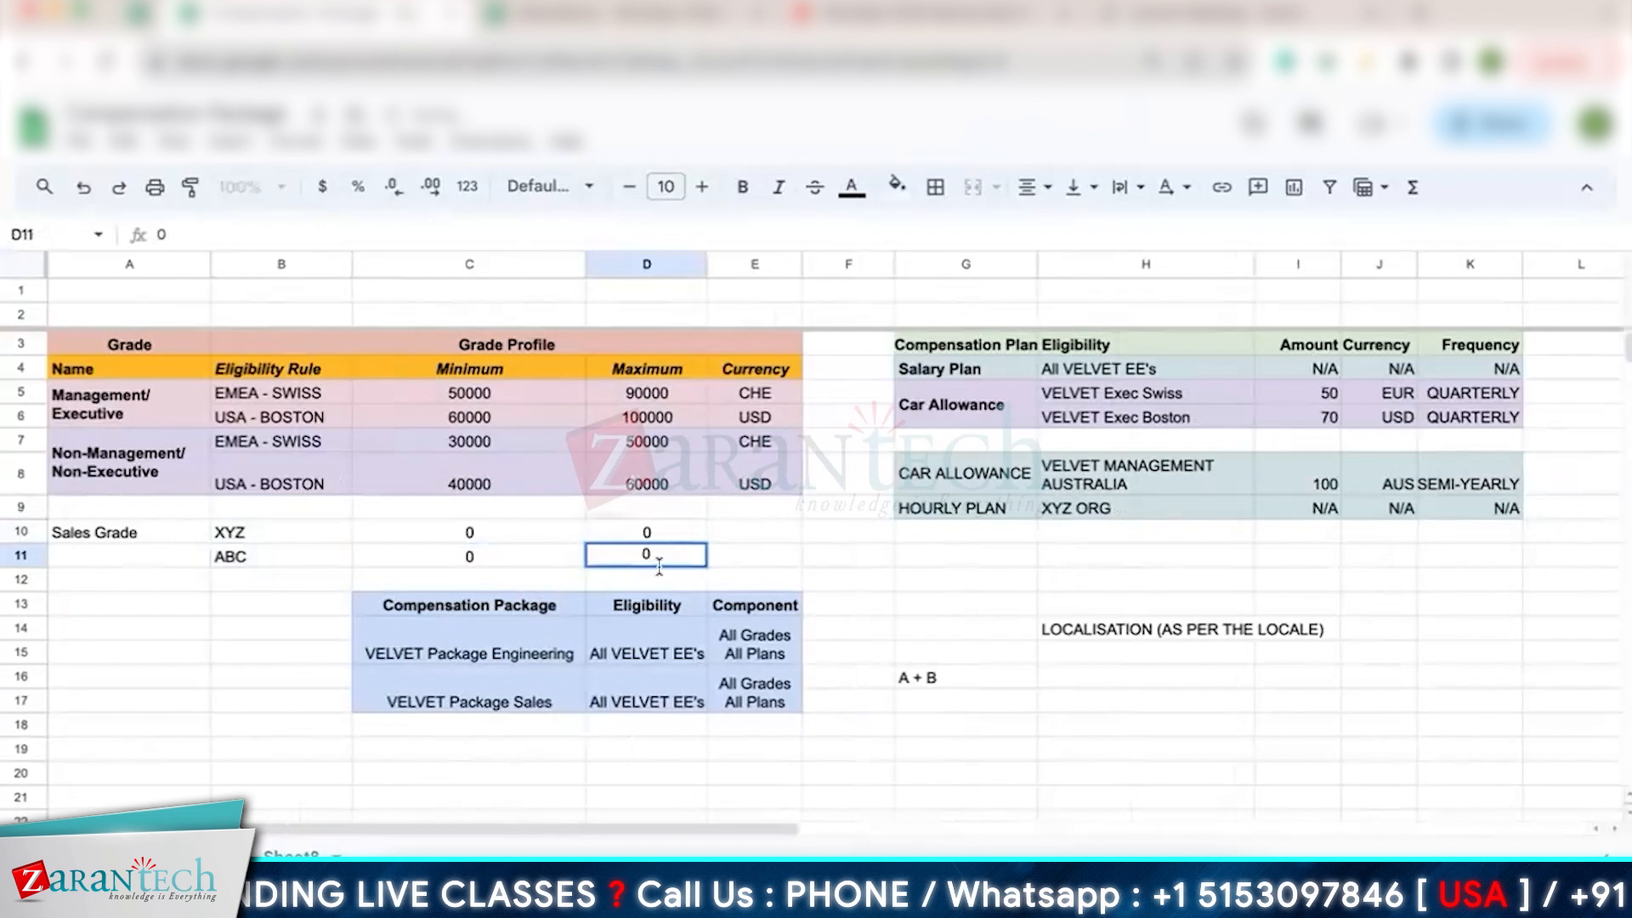
Enter C as the currency for the Sales Grade's XYZ and ABC rows in E10 and E11
click(767, 540)
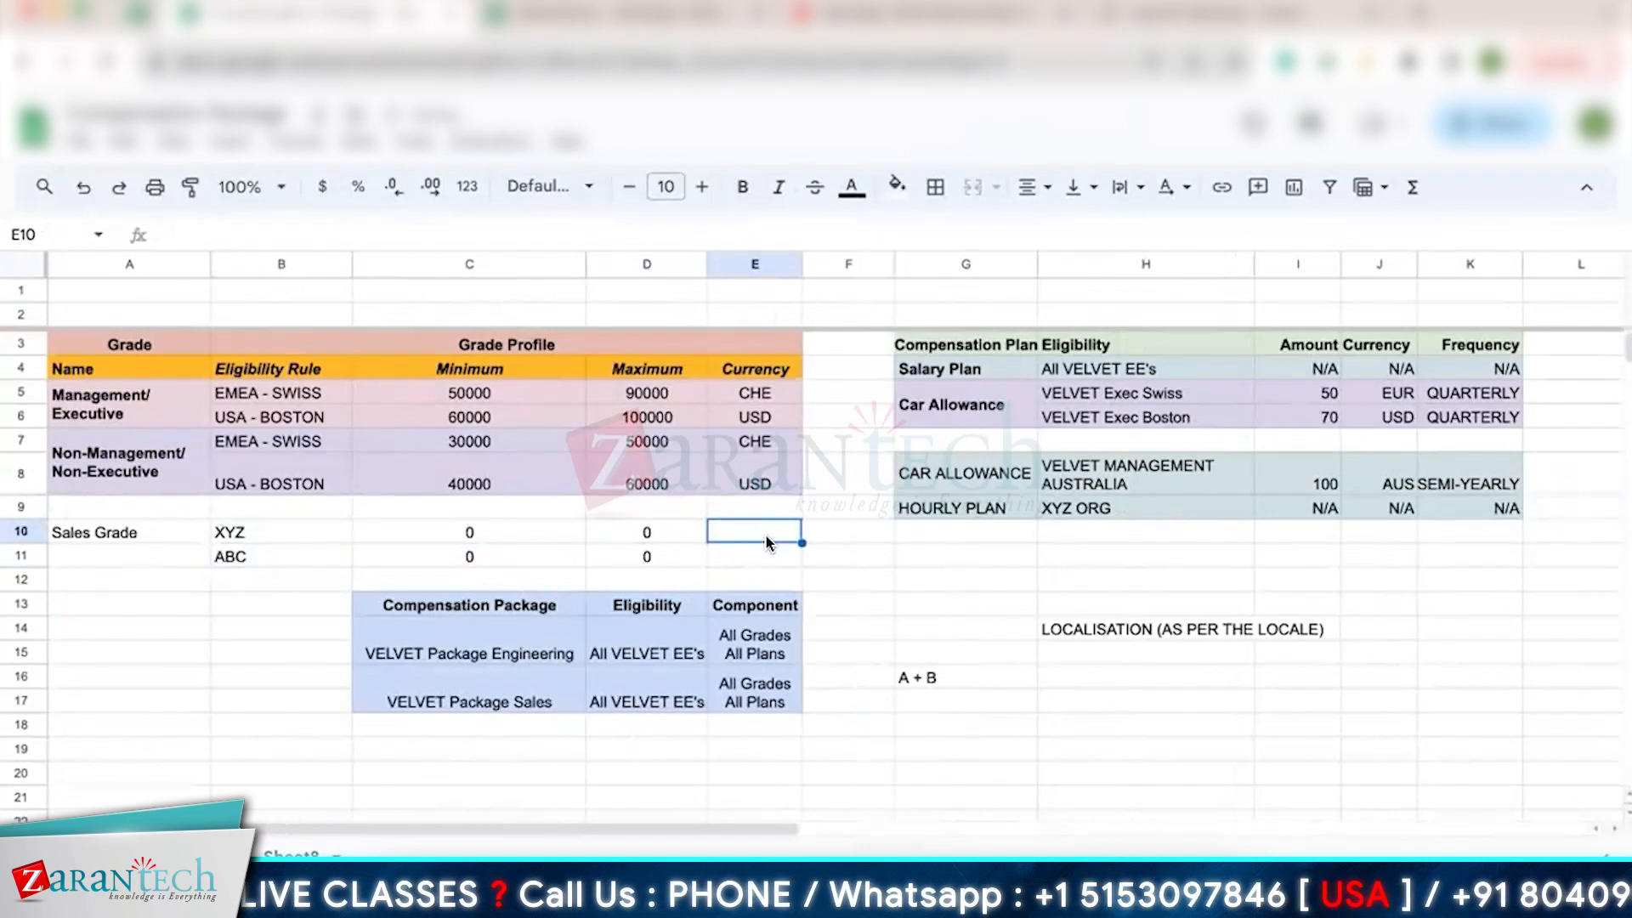
text(C)
key(Return)
text(C)
key(Return)
key(Up)
key(Left)
key(Left)
key(Left)
key(Left)
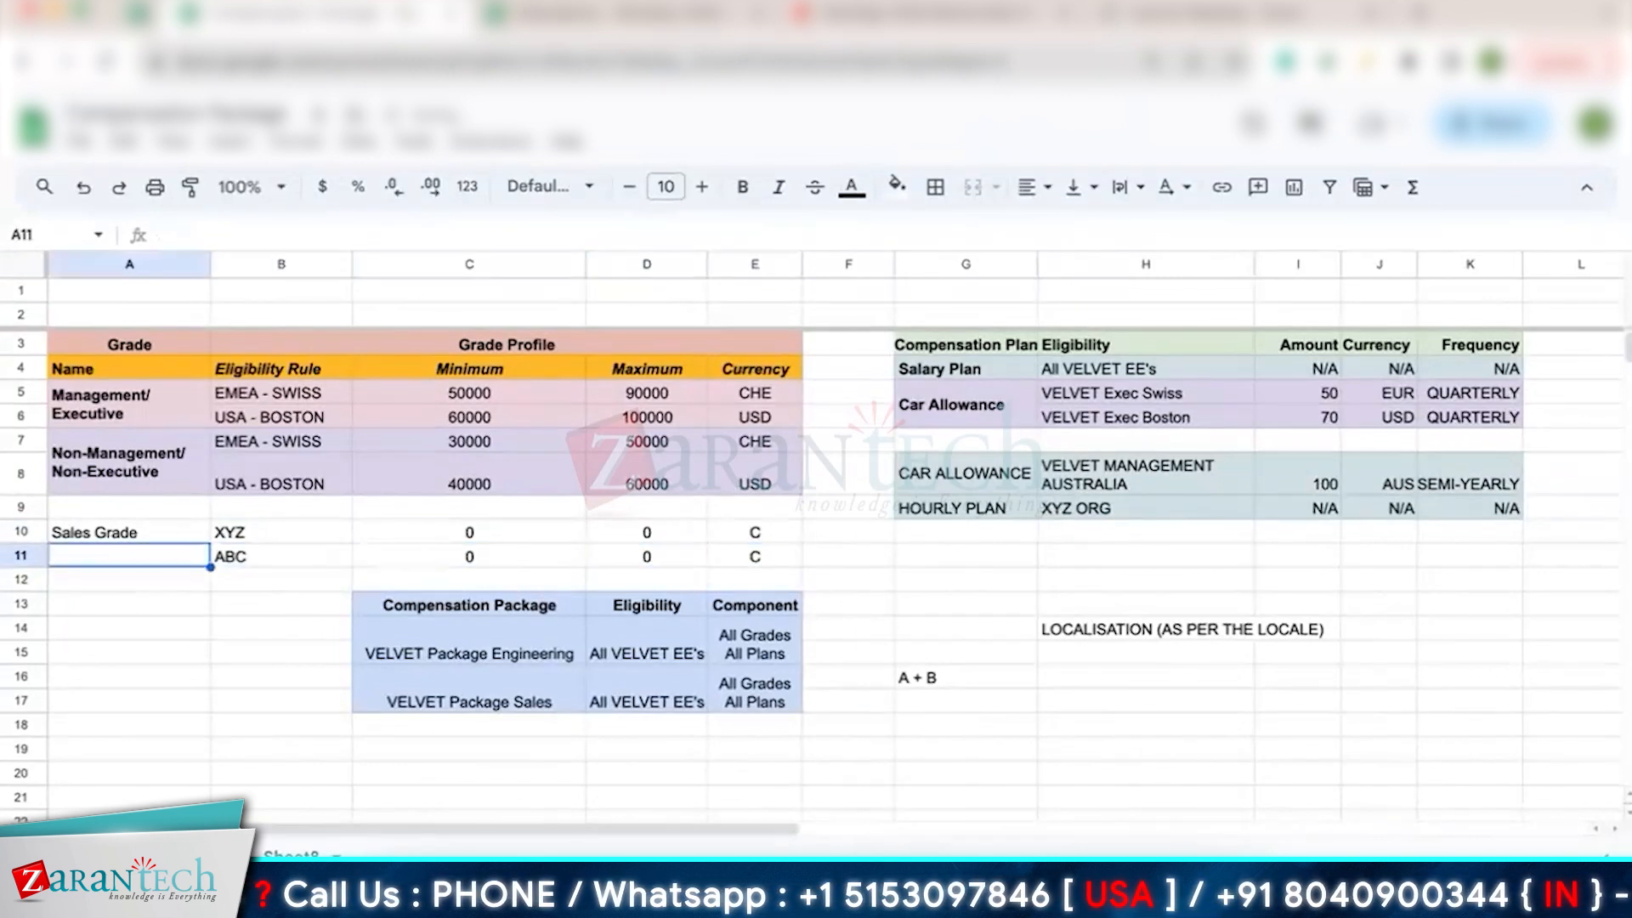
click(136, 536)
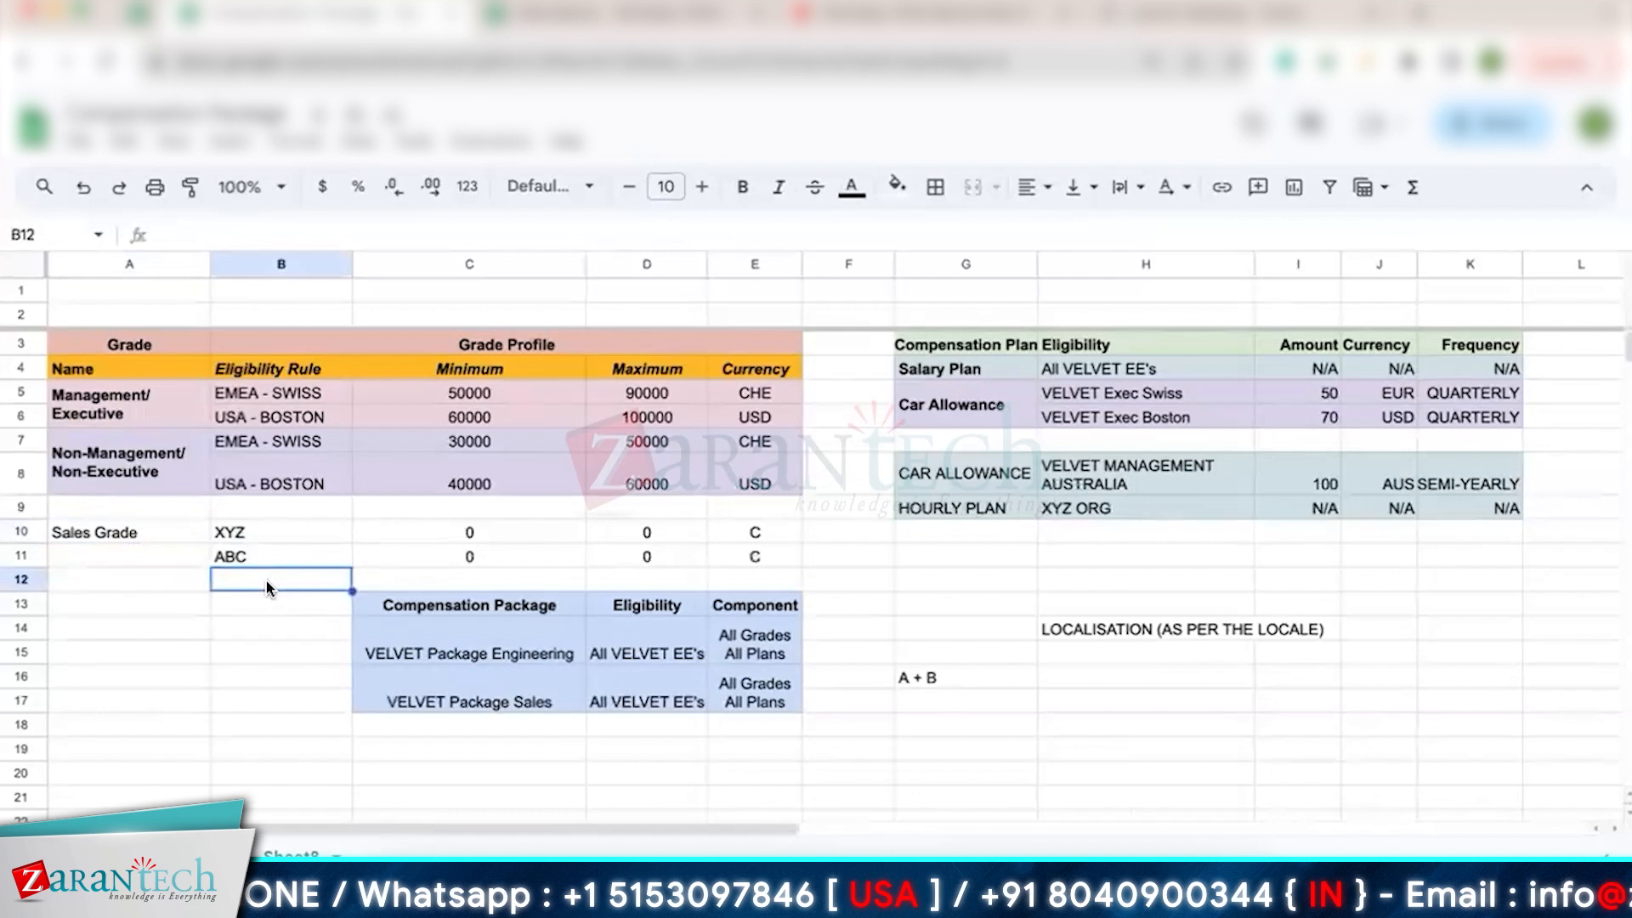
Add the eligibility rule RST in B12 and fill the ABC row's minimum, maximum and currency values down into row 12
text(RST)
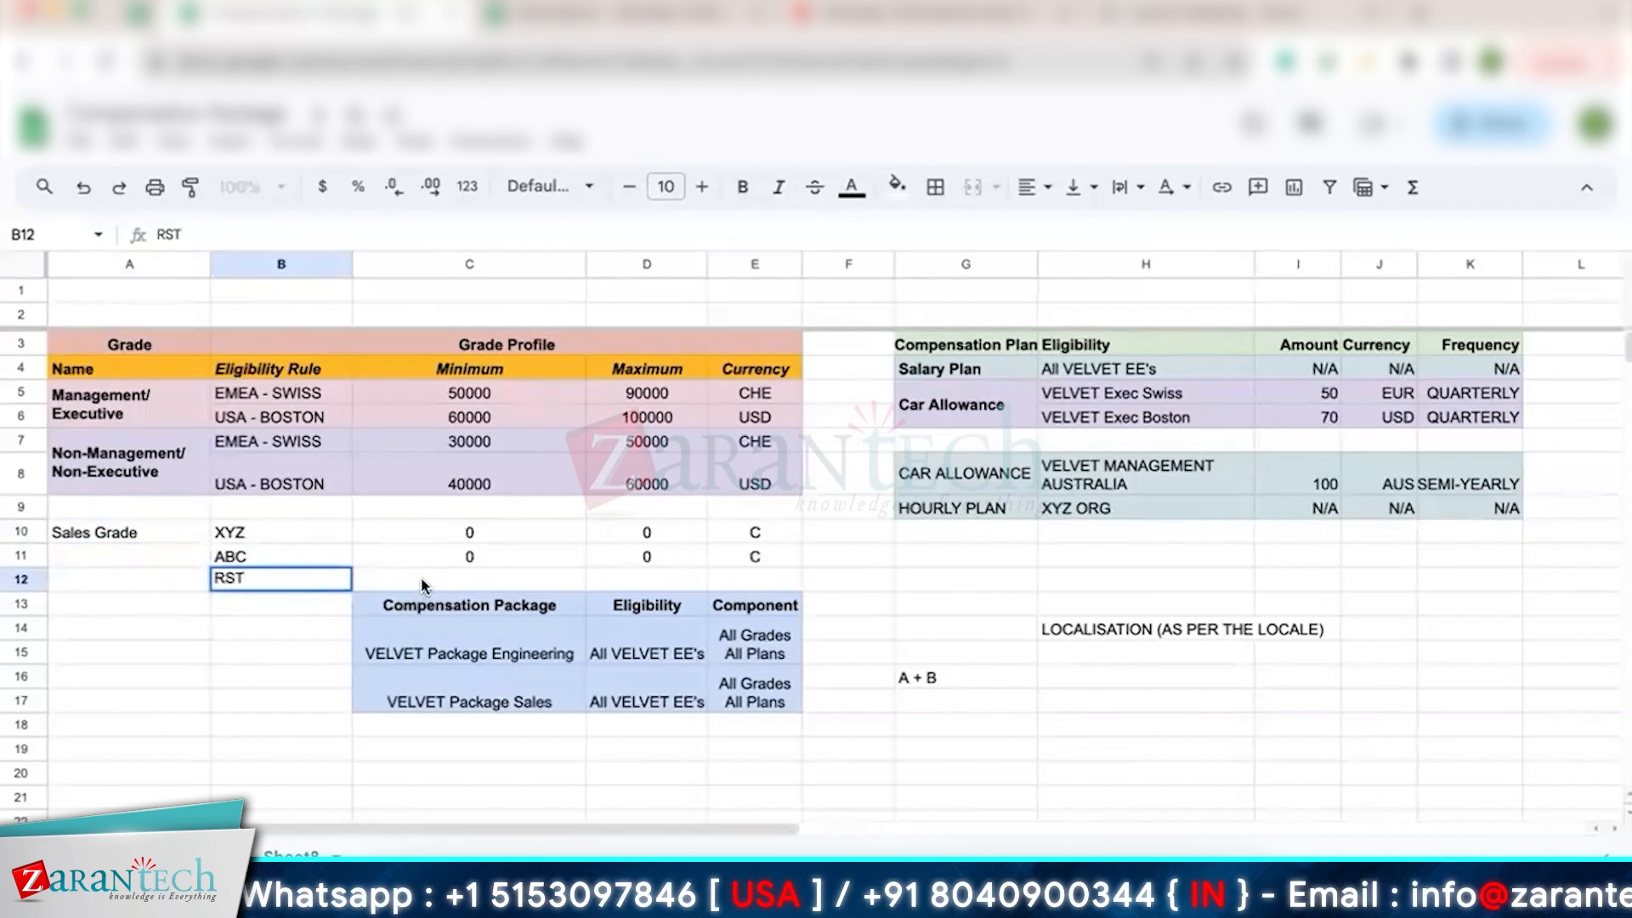
click(421, 577)
click(476, 556)
shift+click(758, 580)
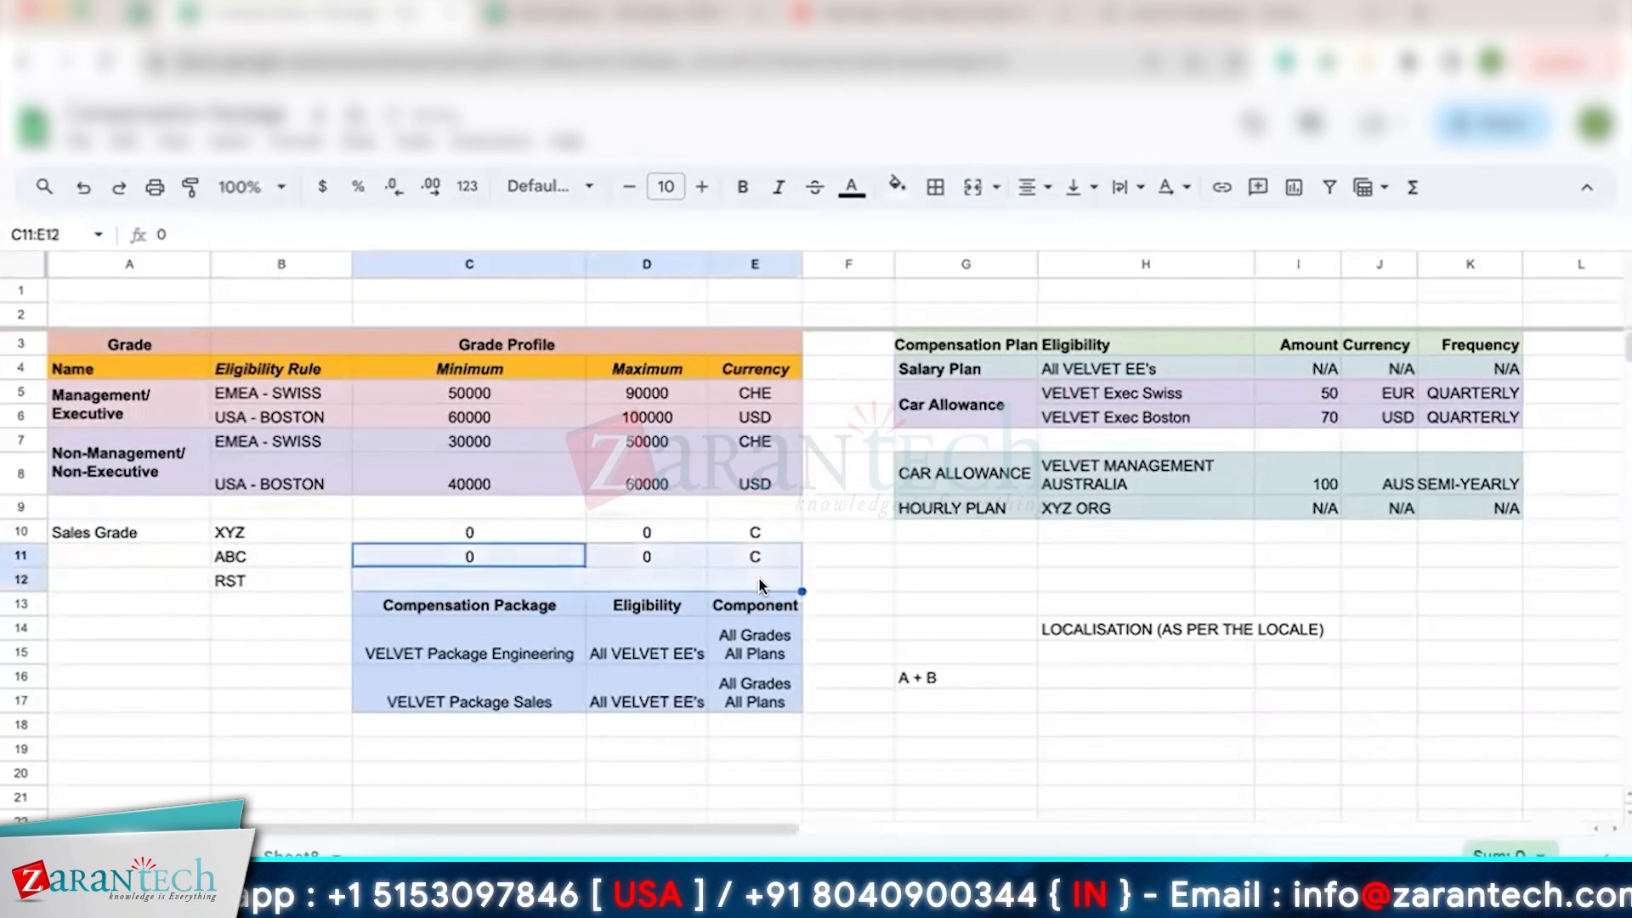
key(super+d)
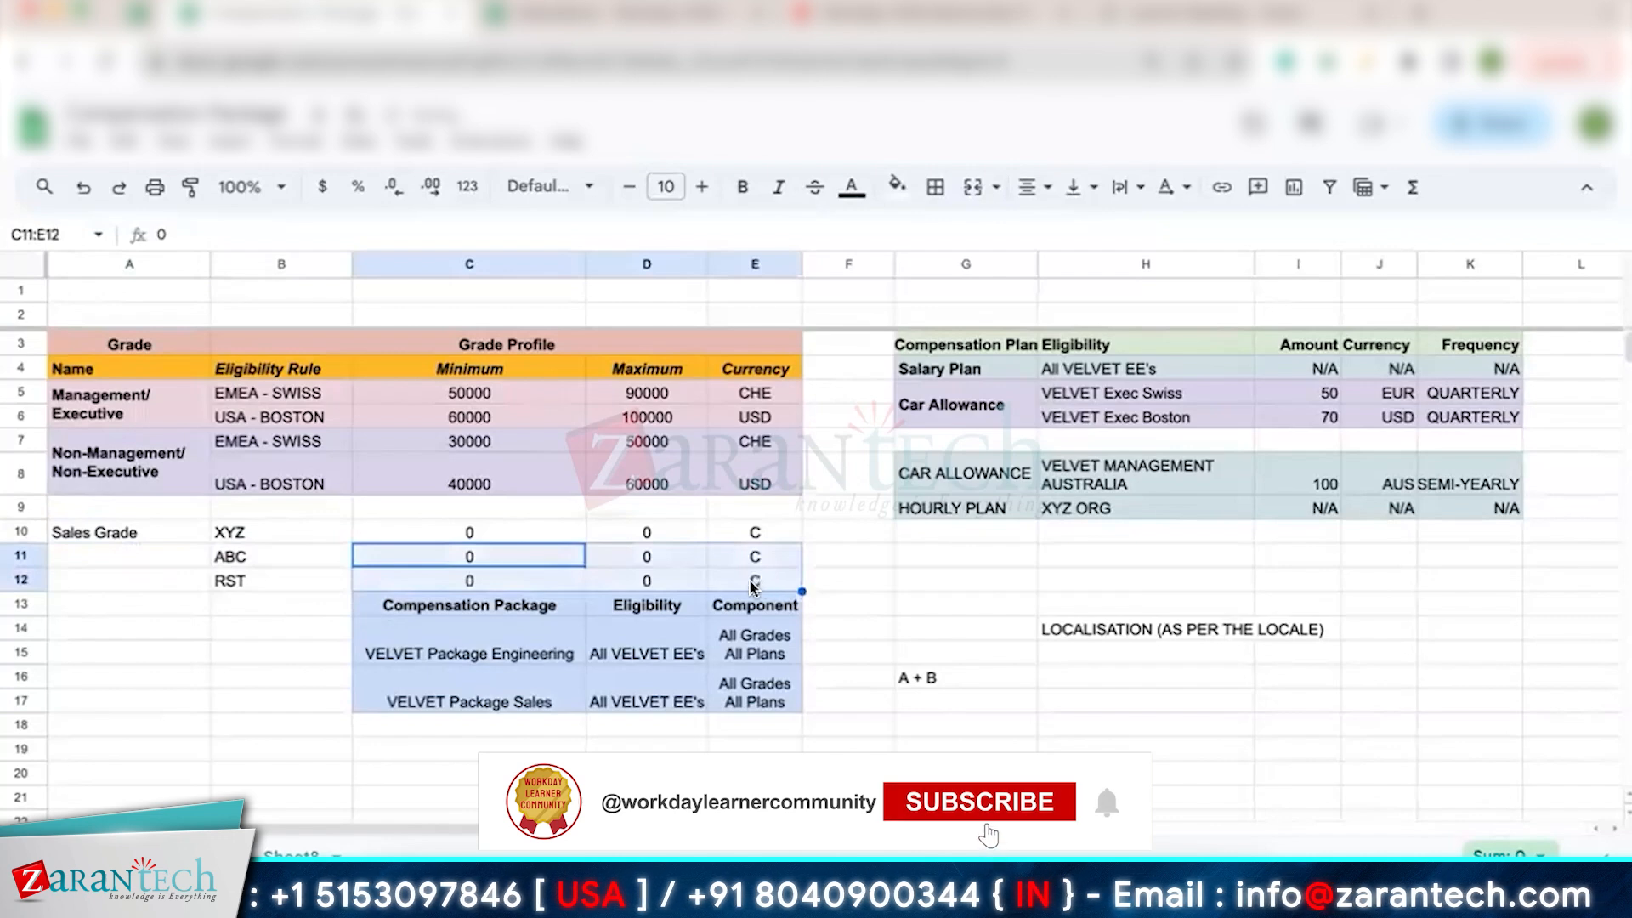
Insert a blank row between the Sales Grade rows and the Compensation Package table
right_click(23, 607)
click(127, 463)
click(467, 603)
Review the grade profile rows for the Management/Executive, Non-Management/Non-Executive and Sales grades
drag(128, 532, 763, 582)
drag(132, 395, 762, 581)
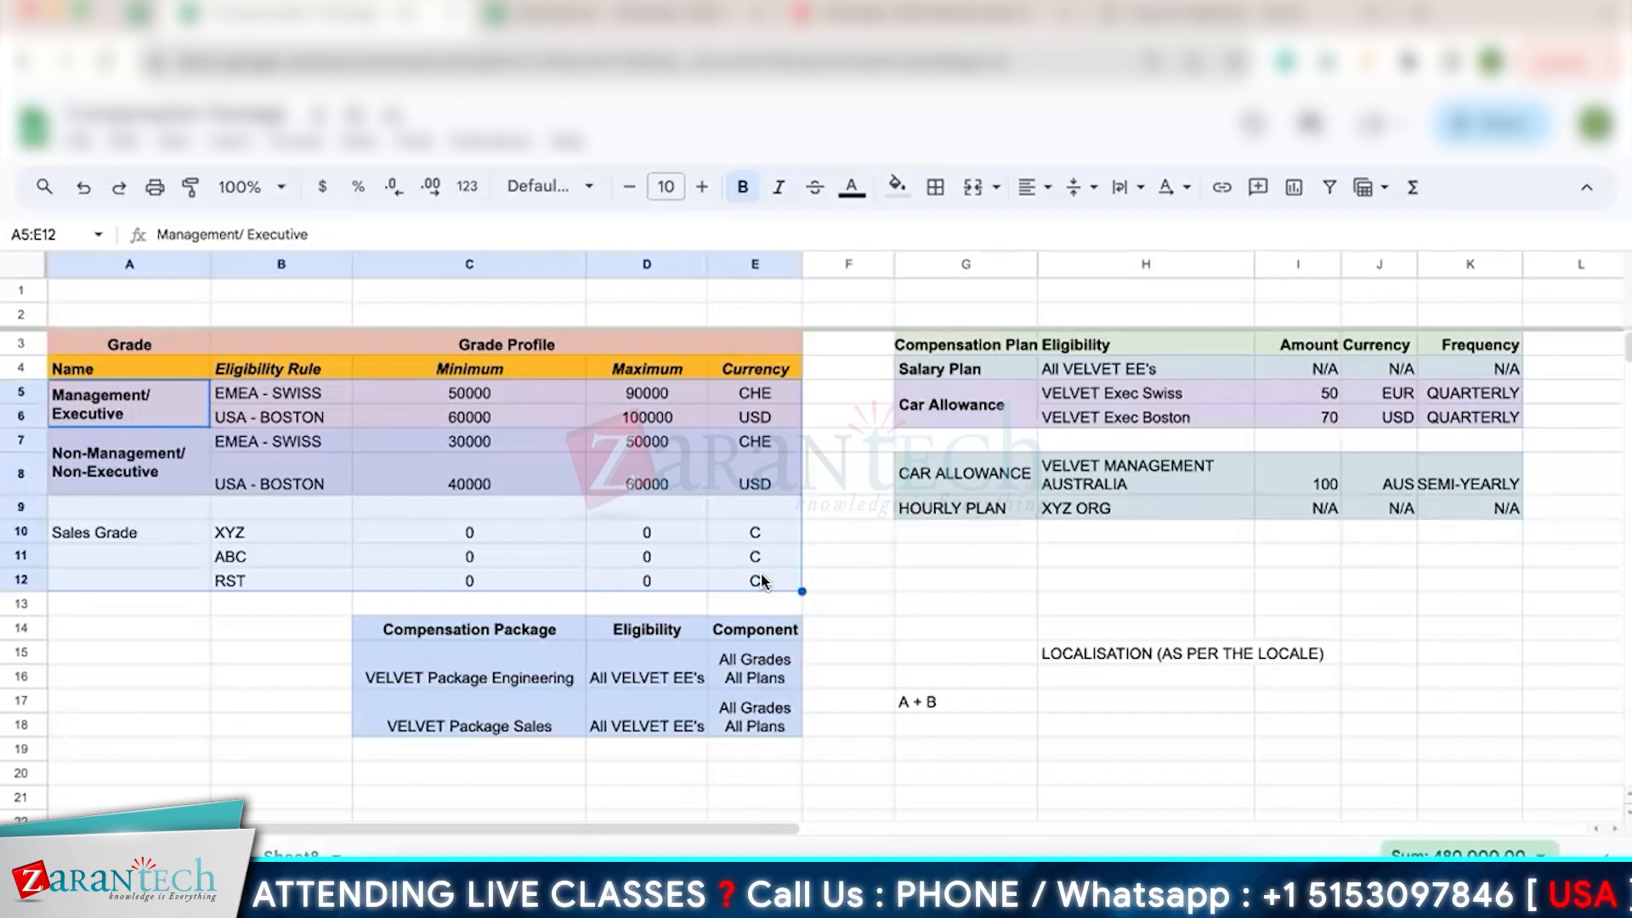
click(532, 473)
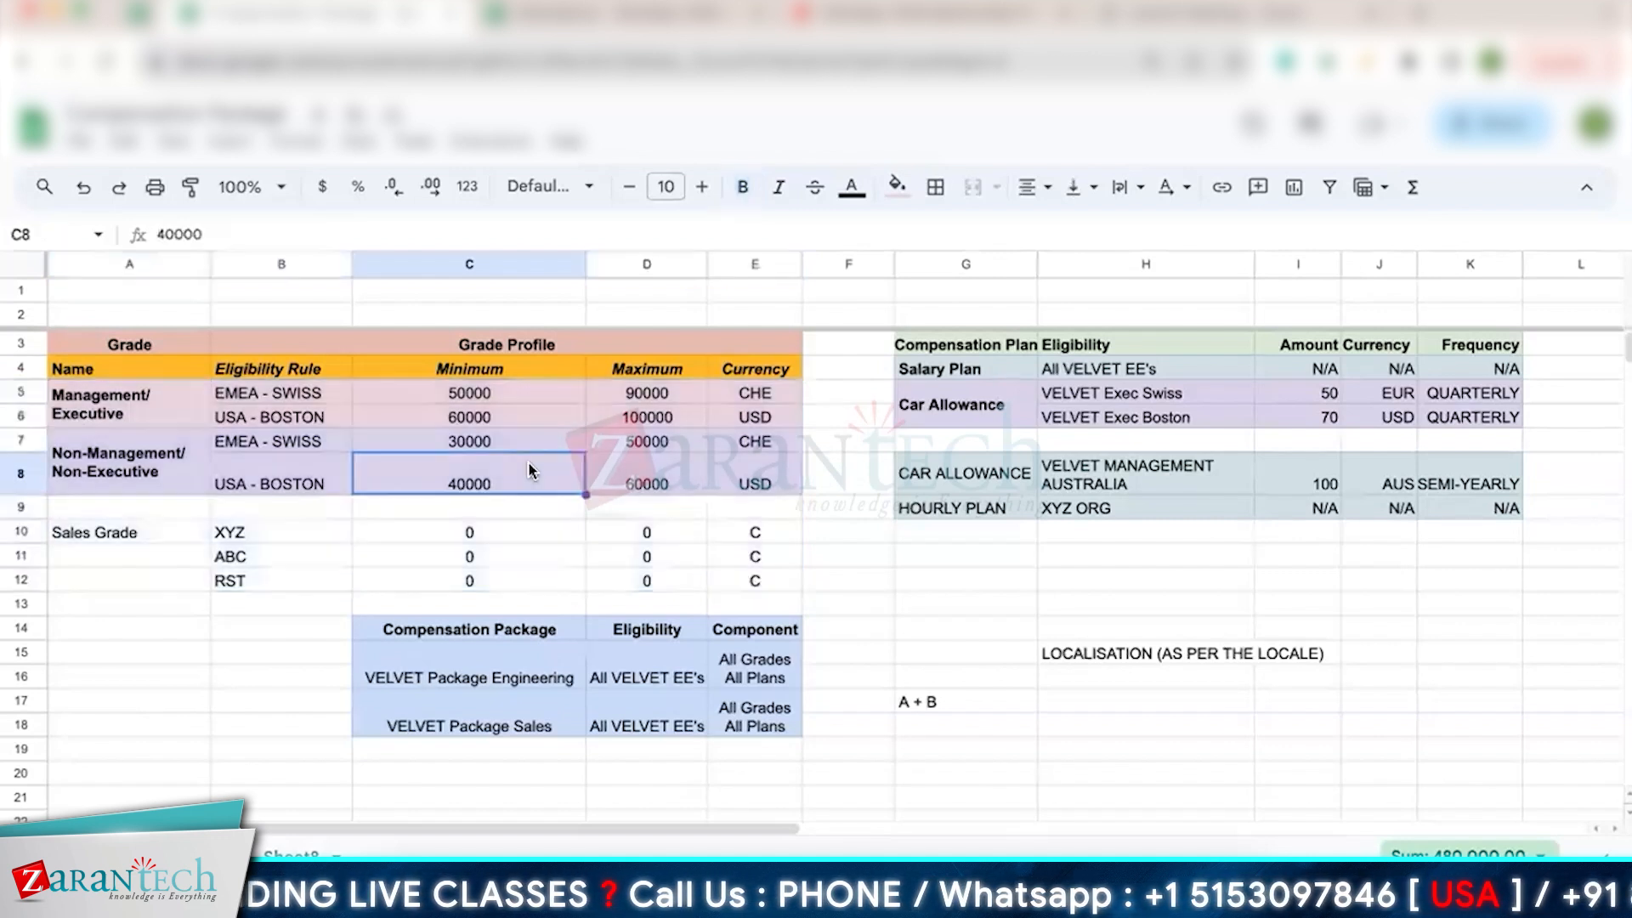
click(186, 398)
drag(186, 398, 761, 479)
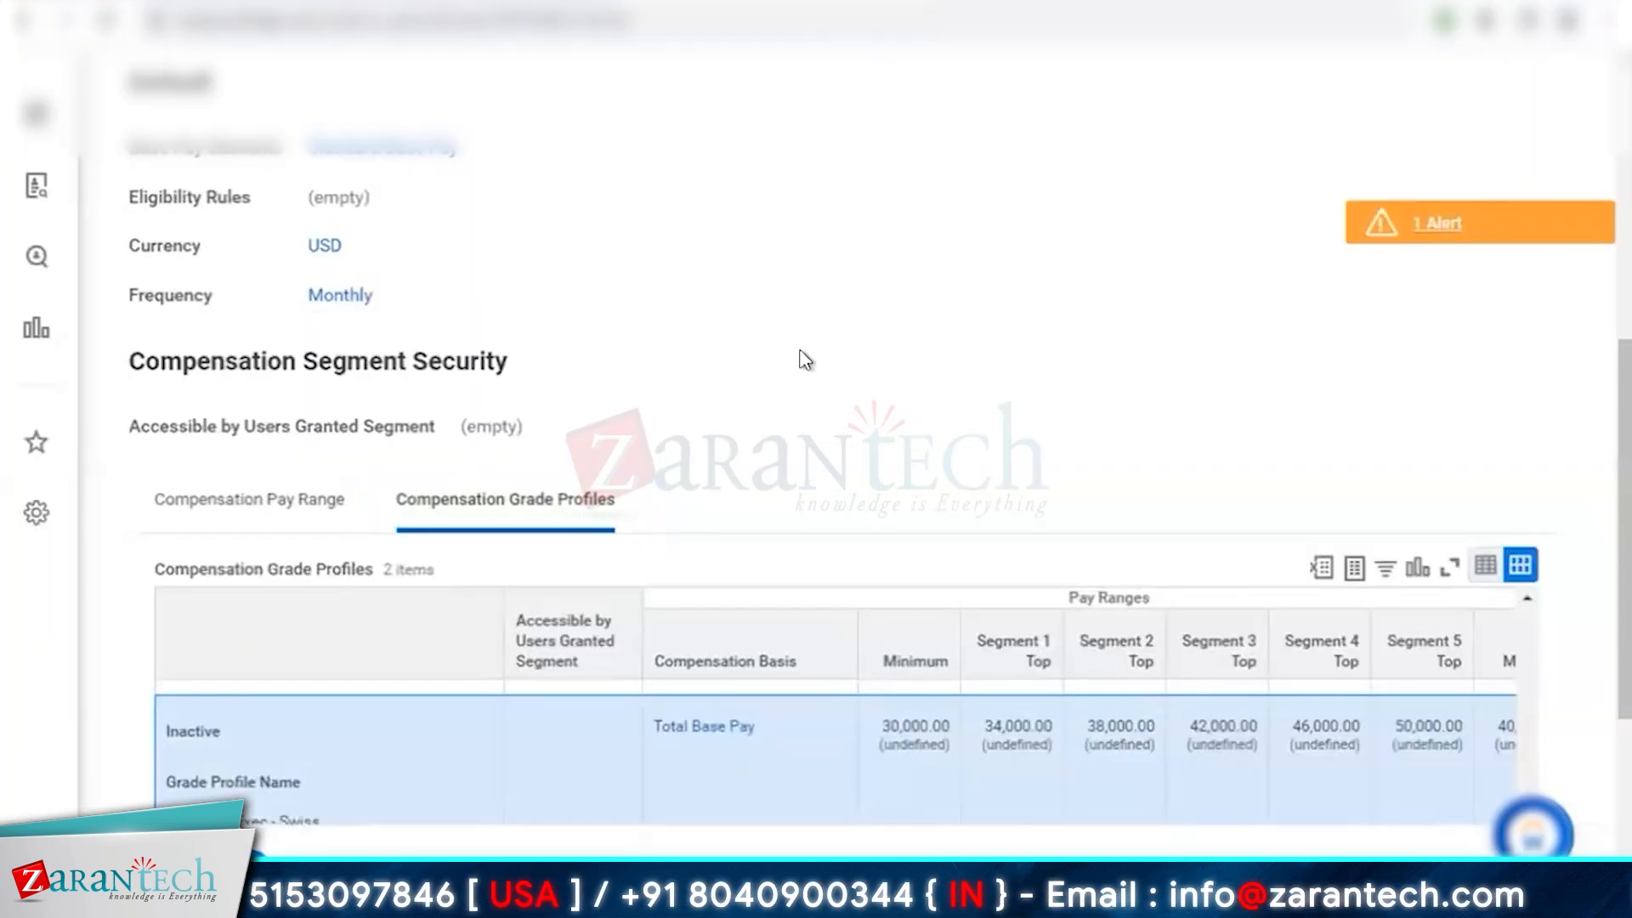
Switch to Workday and search for the tasks that create salary, hourly and allowance plans
scroll(803, 359, up, 8)
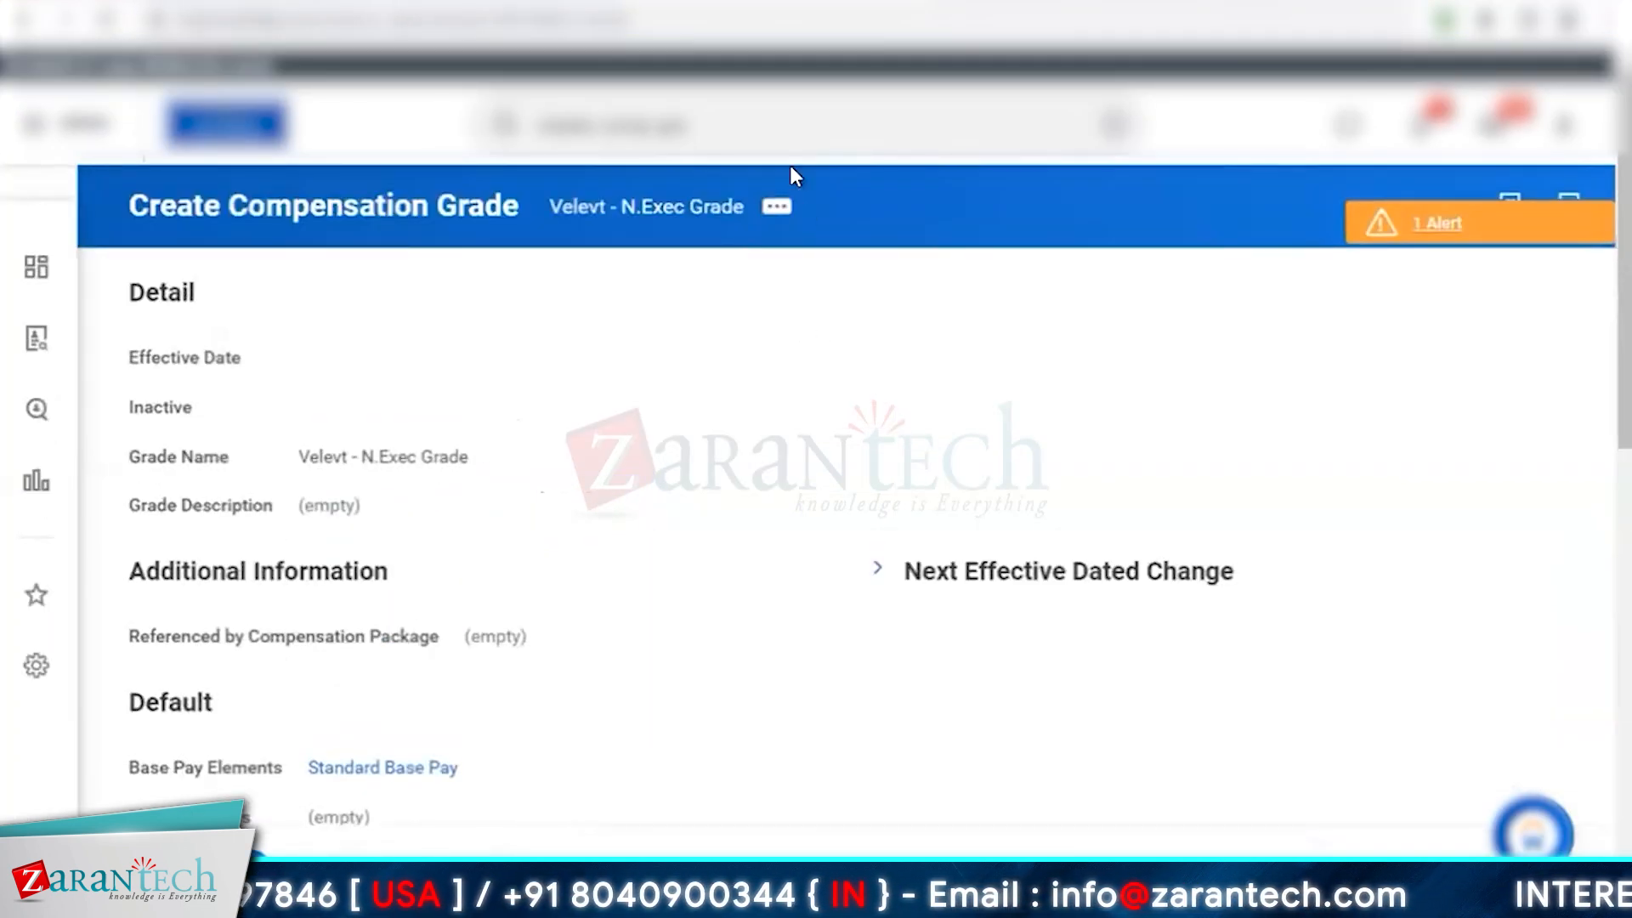
click(722, 125)
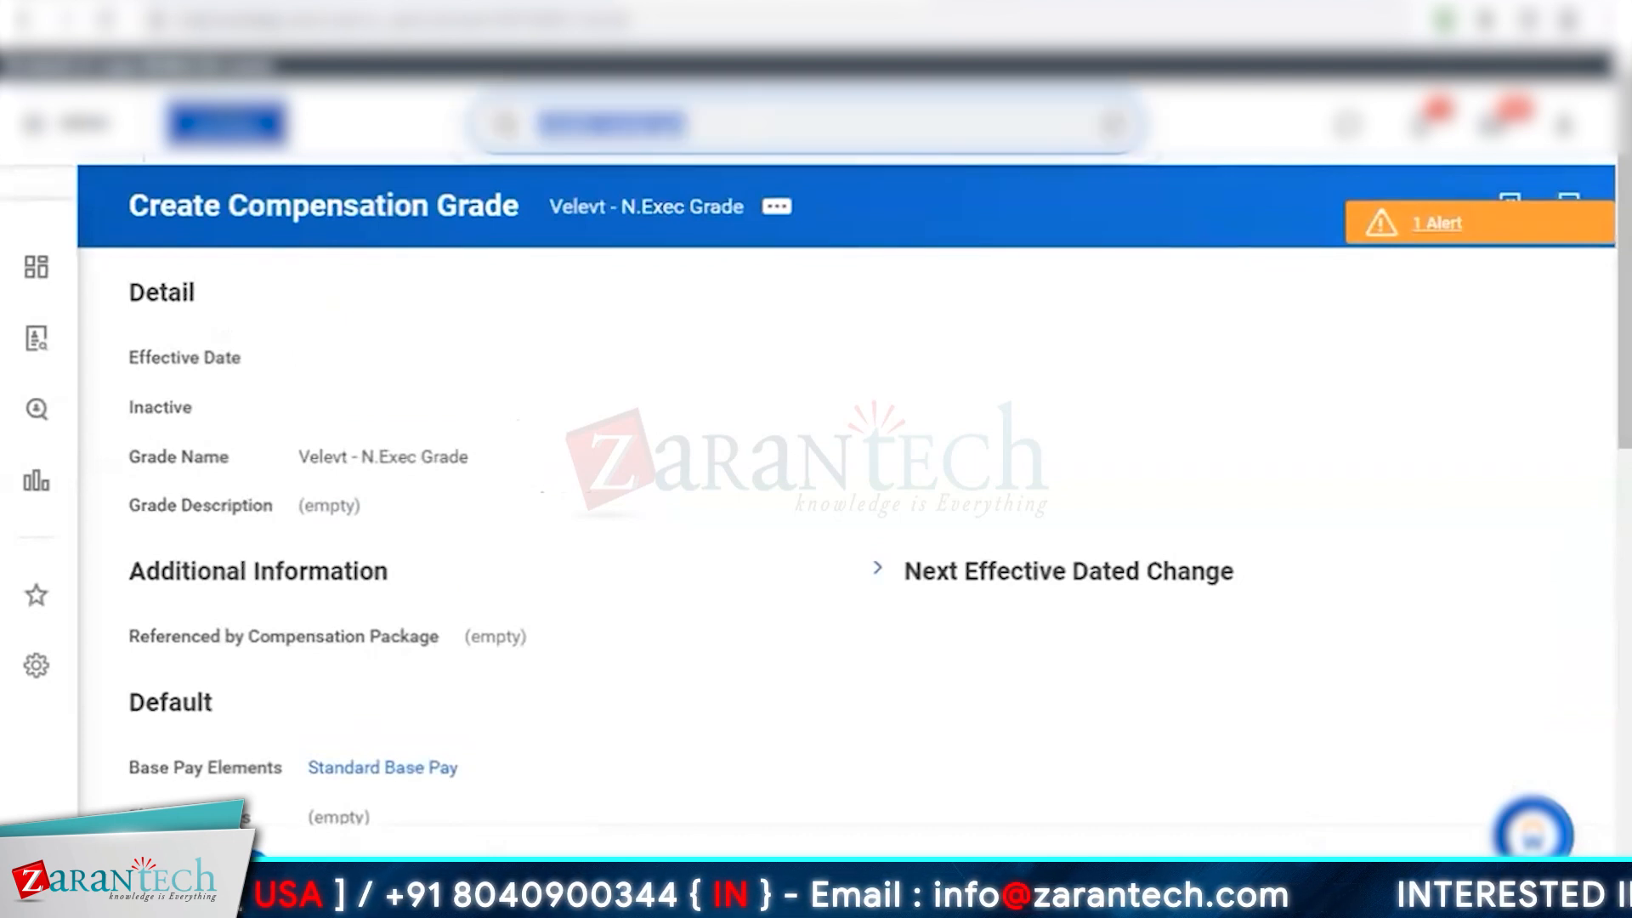
text(create sa)
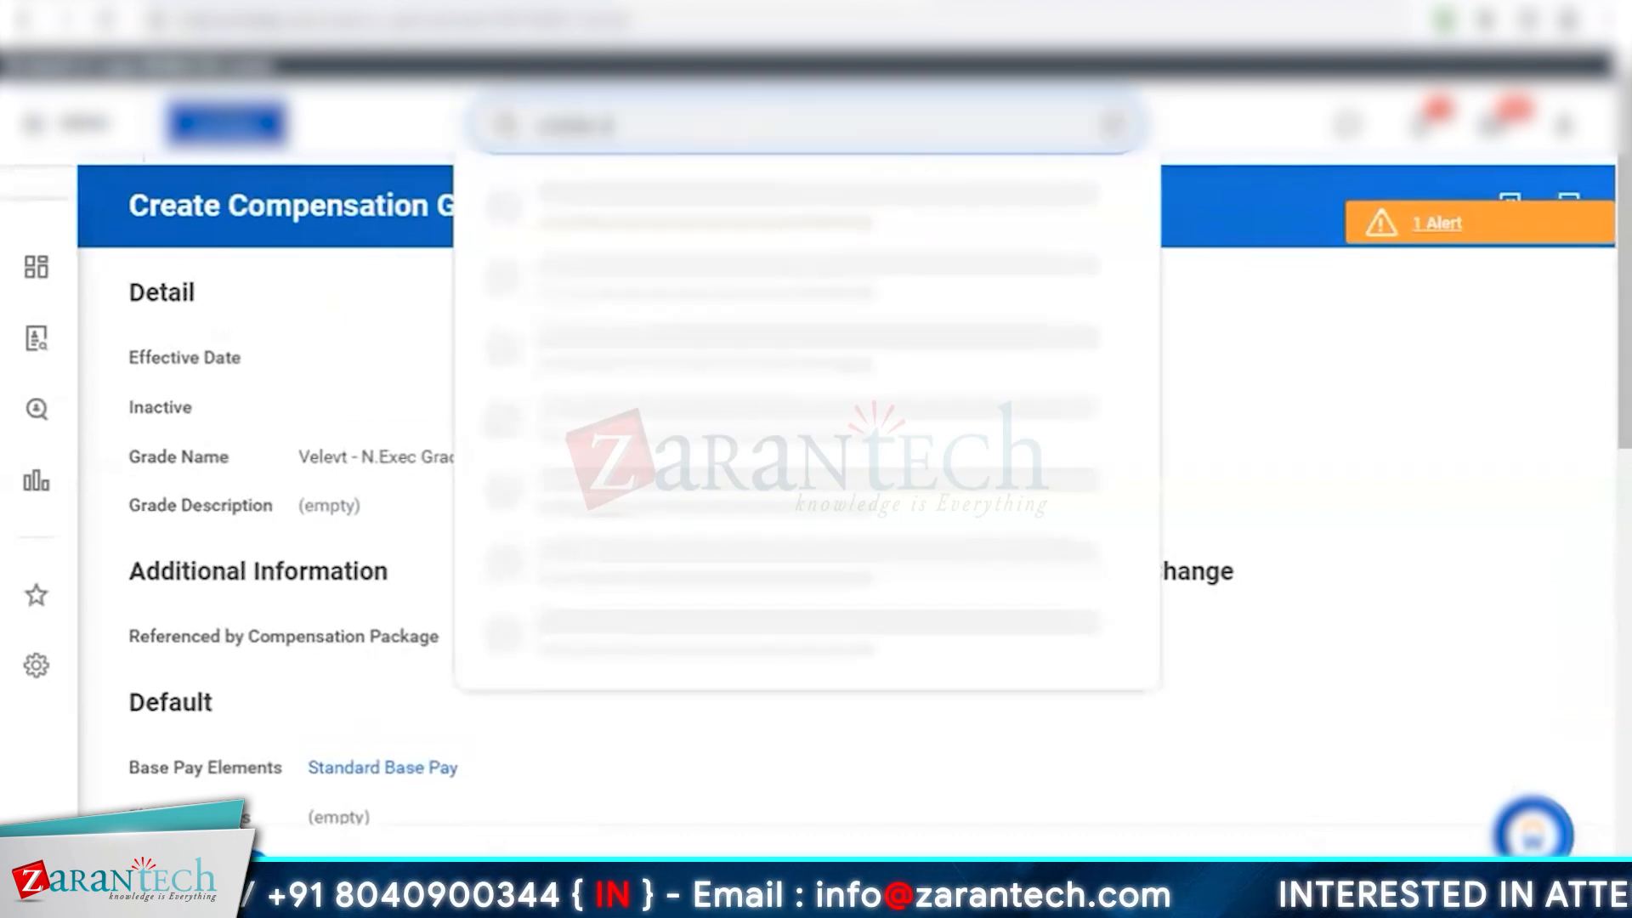
text(la plan)
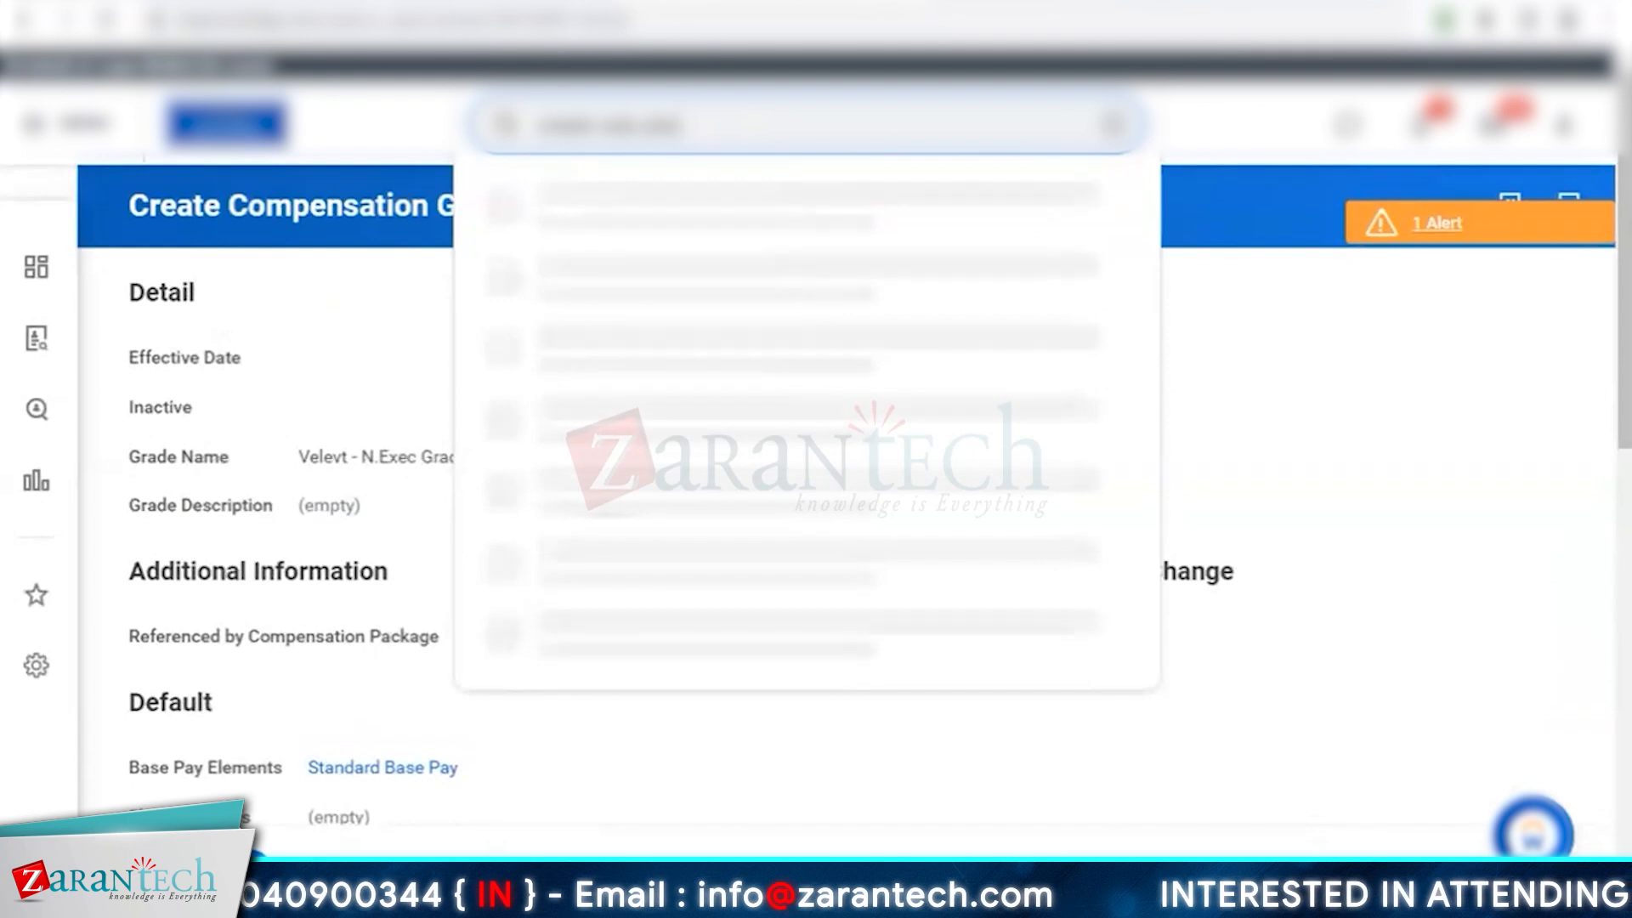
double_click(621, 125)
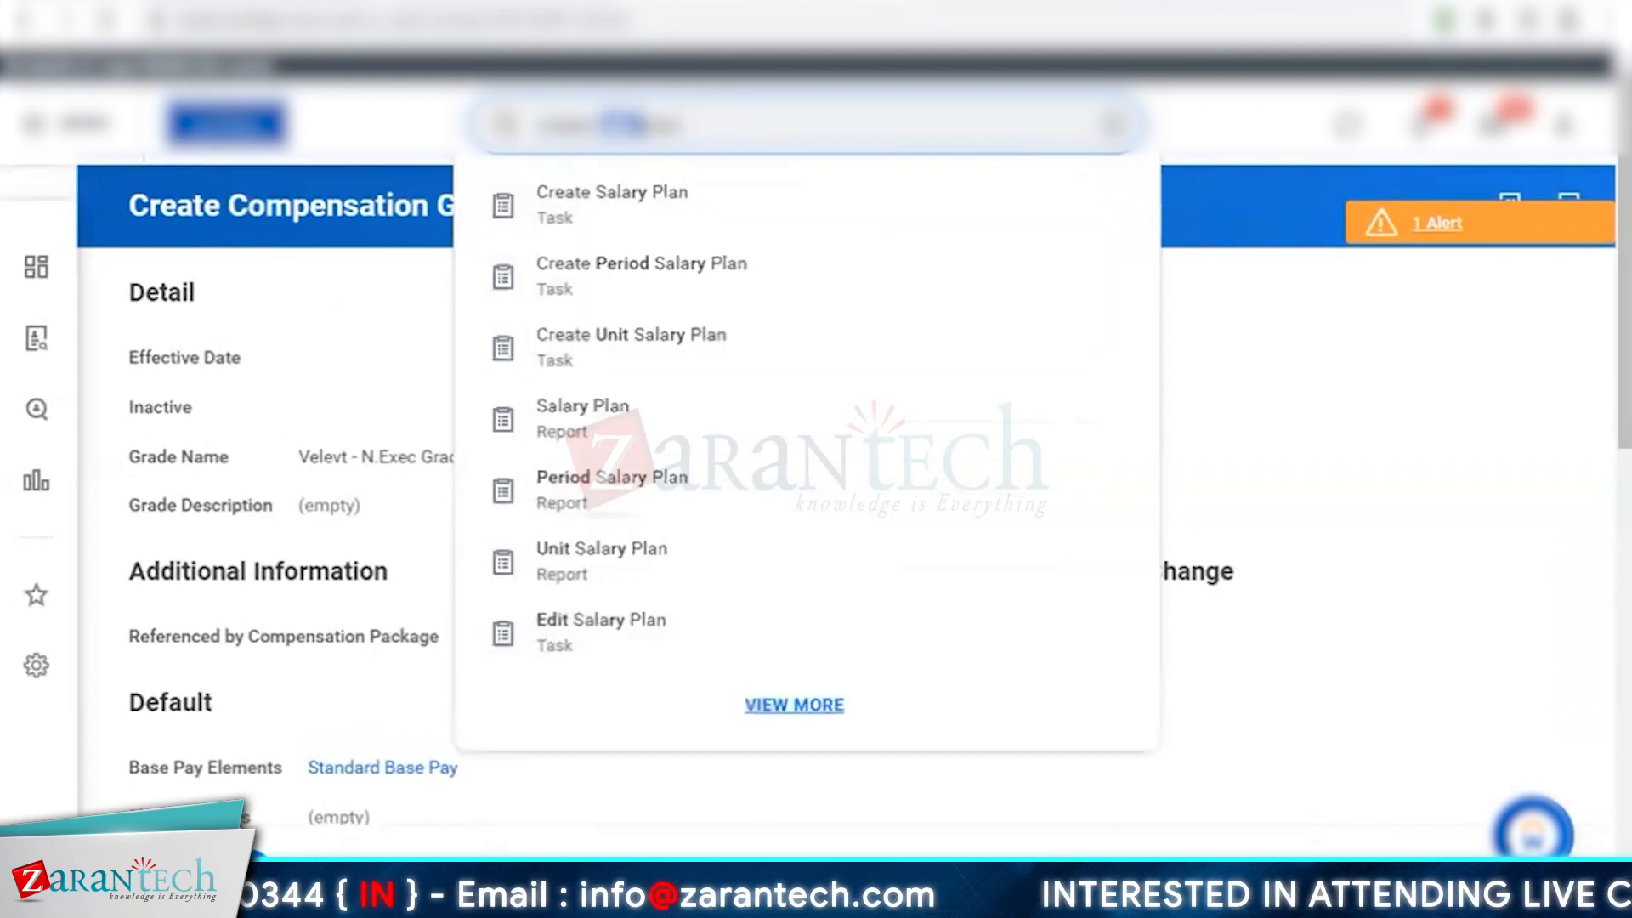
text(hourly)
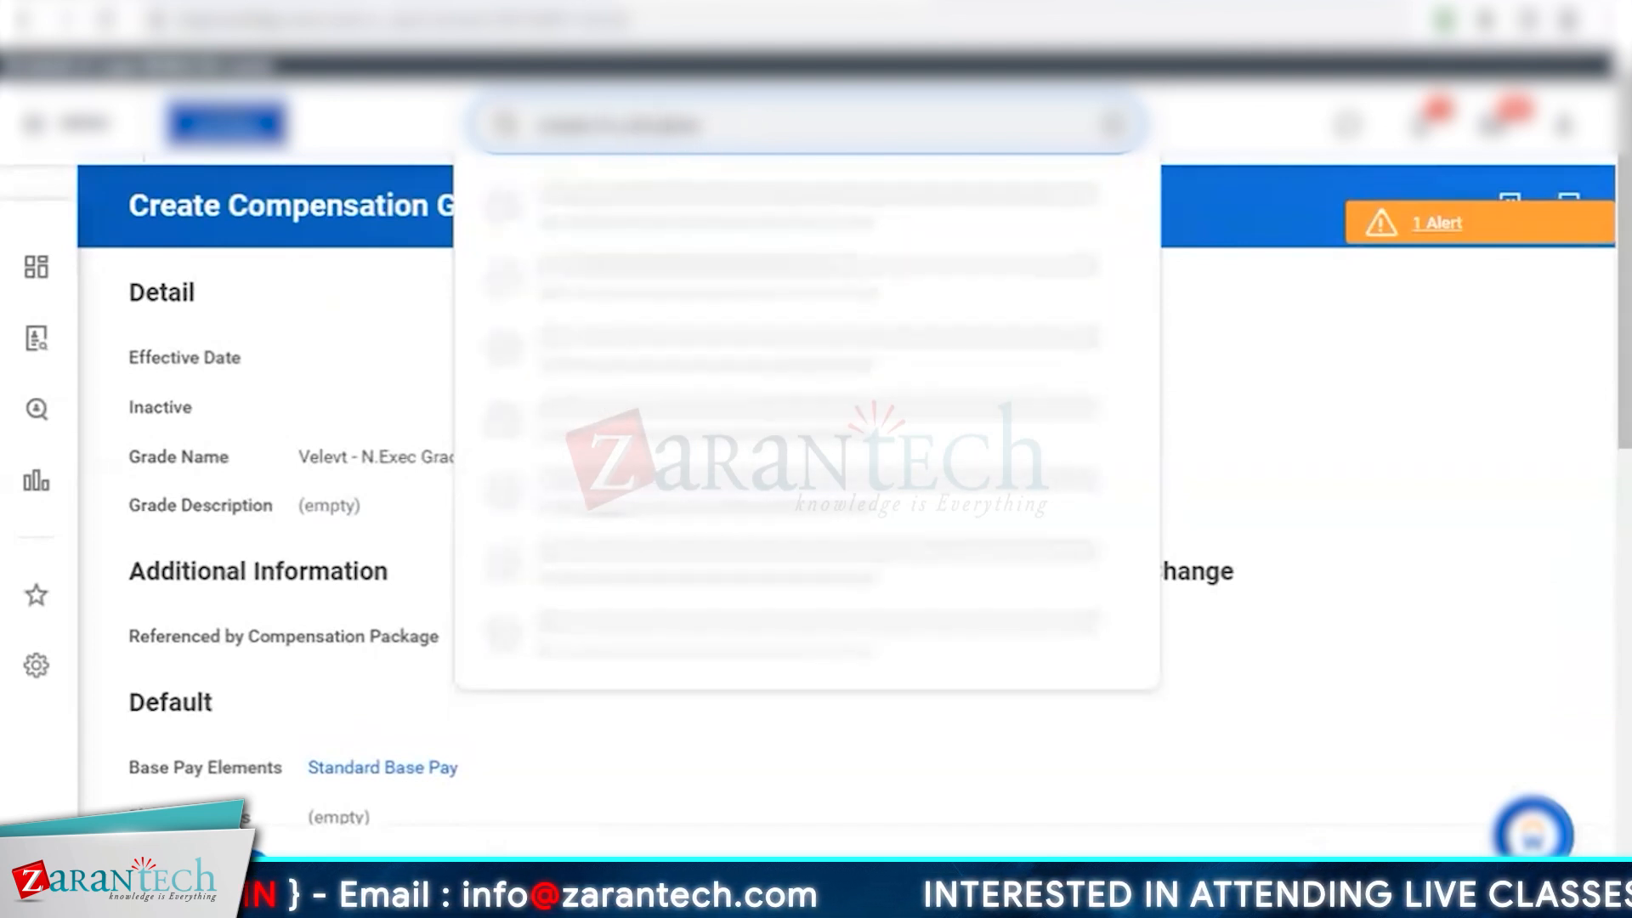
double_click(629, 124)
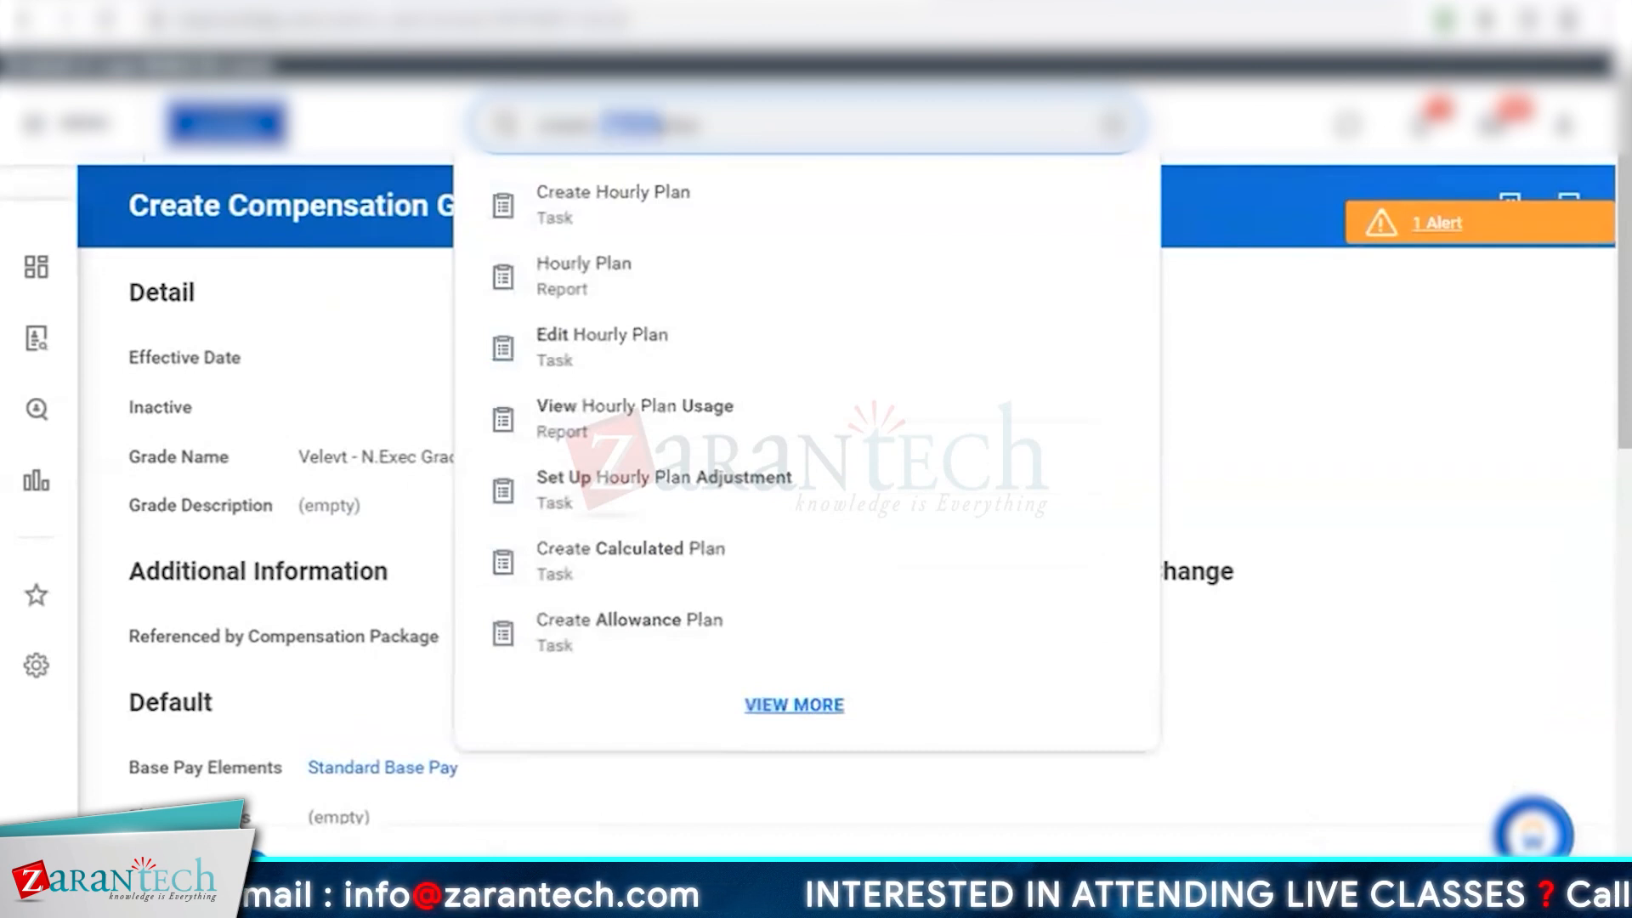
text(allowance)
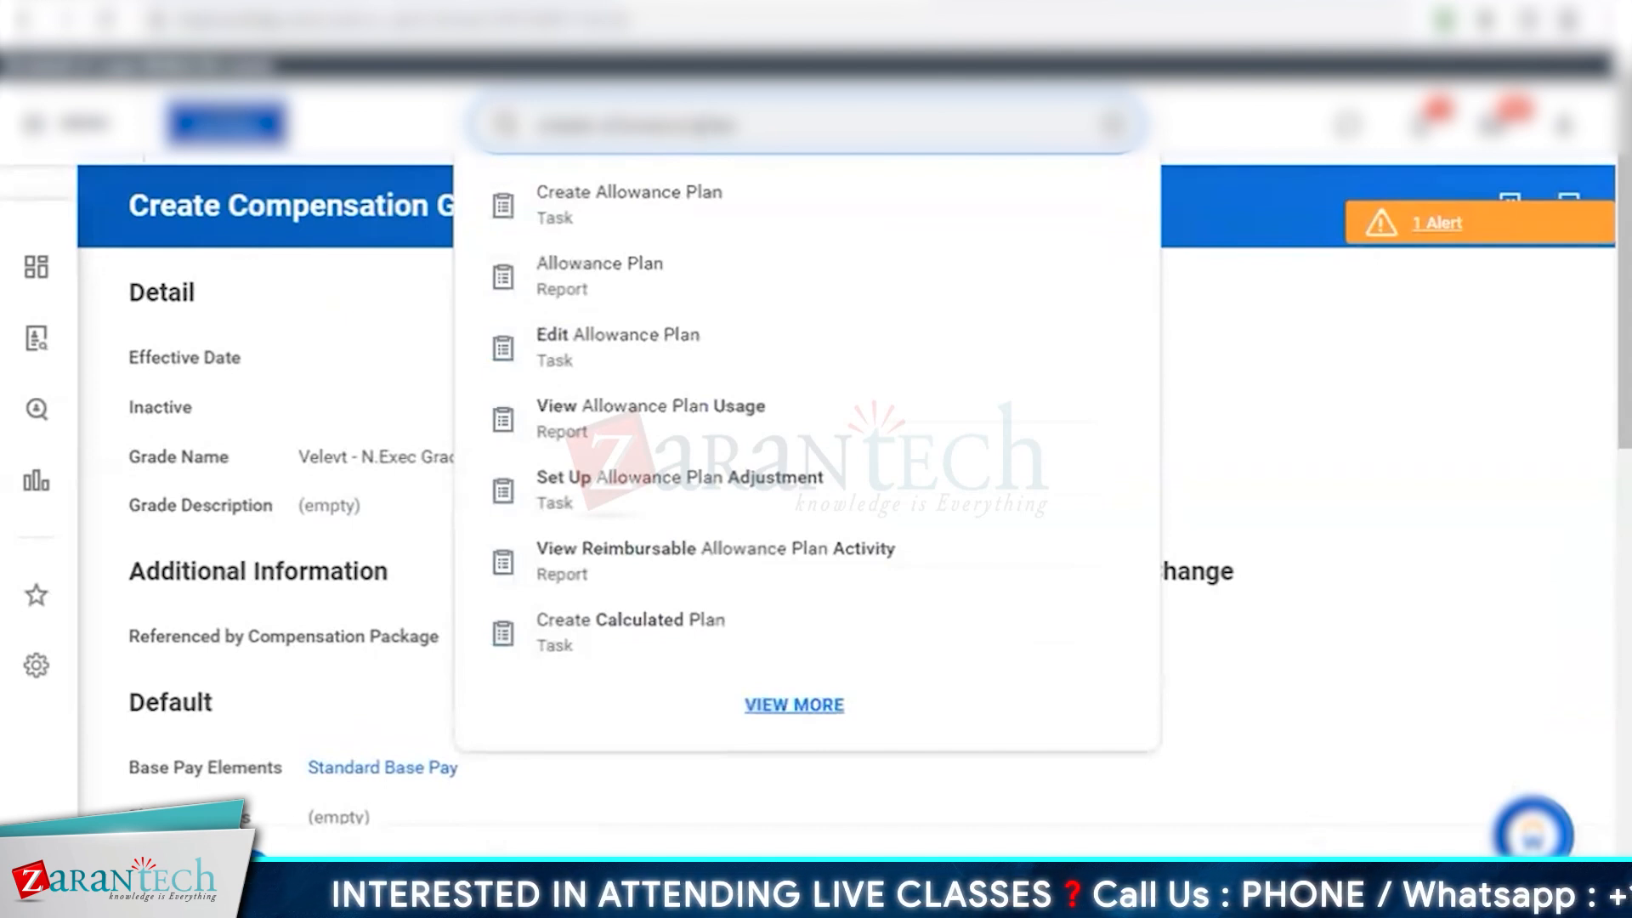
Find the Create Salary Plan task and start a new plan with the effective date 01/01/2022
double_click(647, 125)
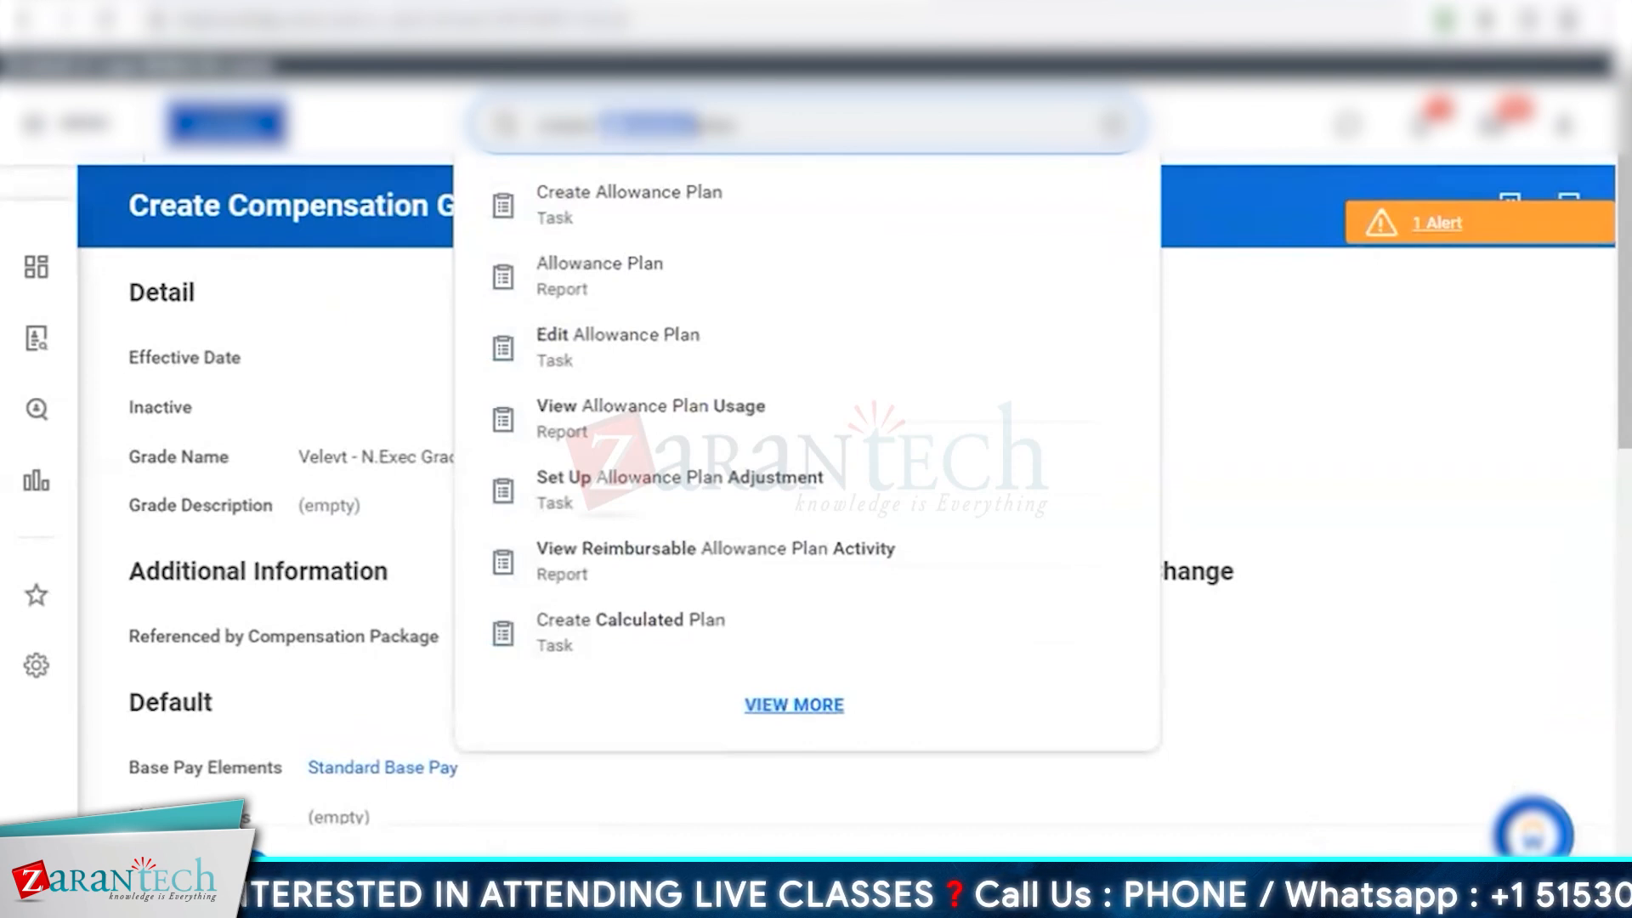
text(salary)
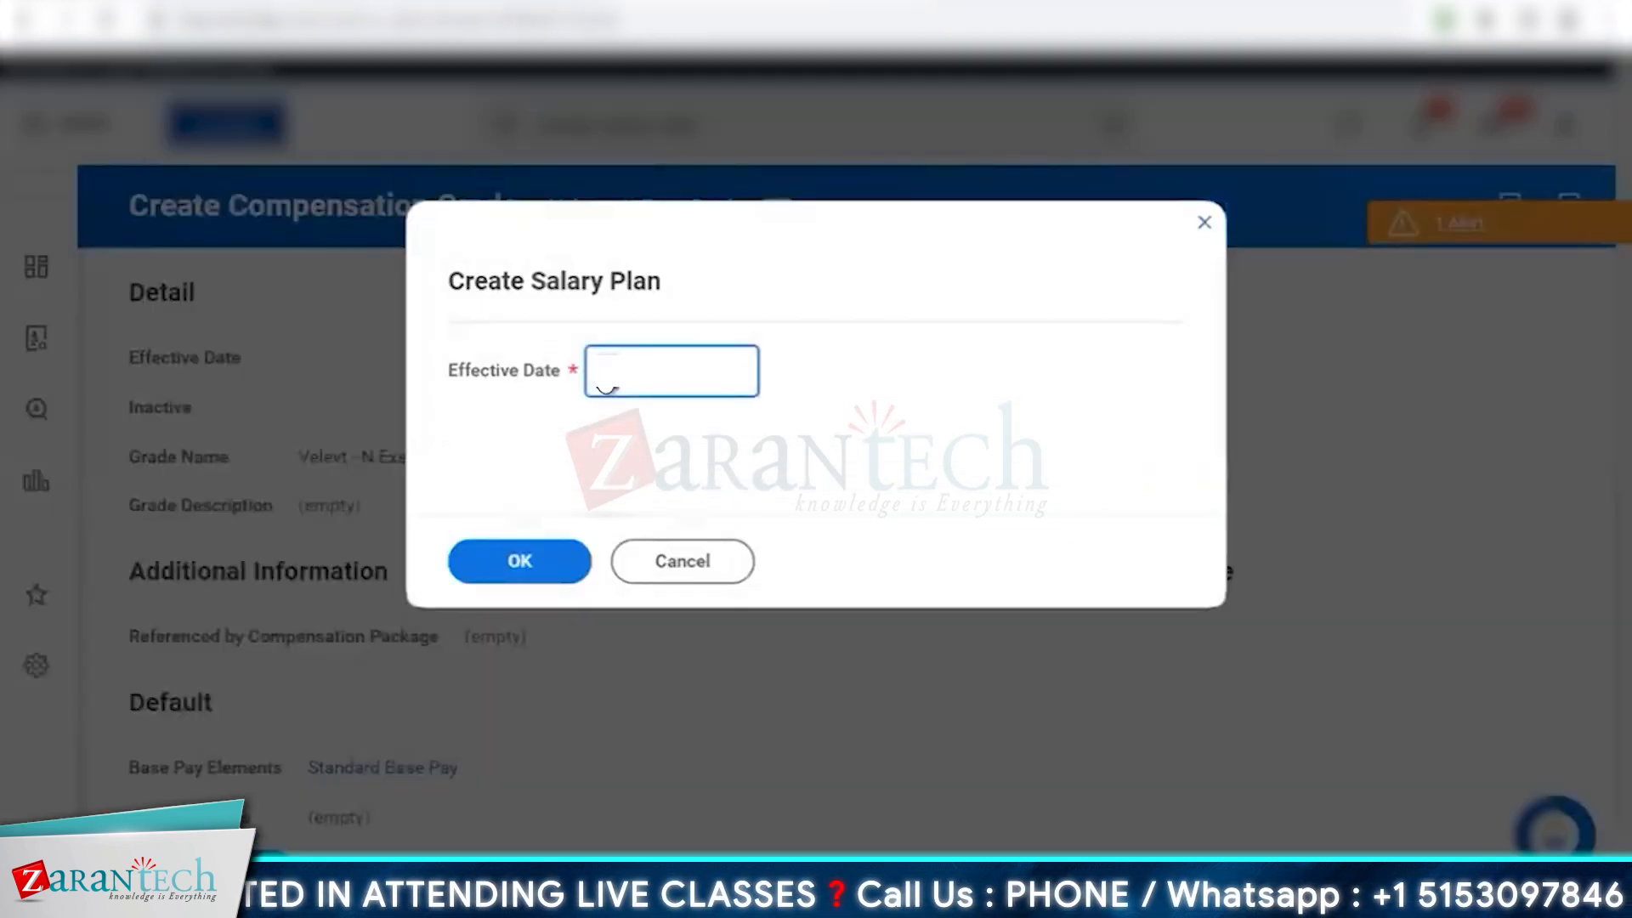
text(01012022)
click(685, 441)
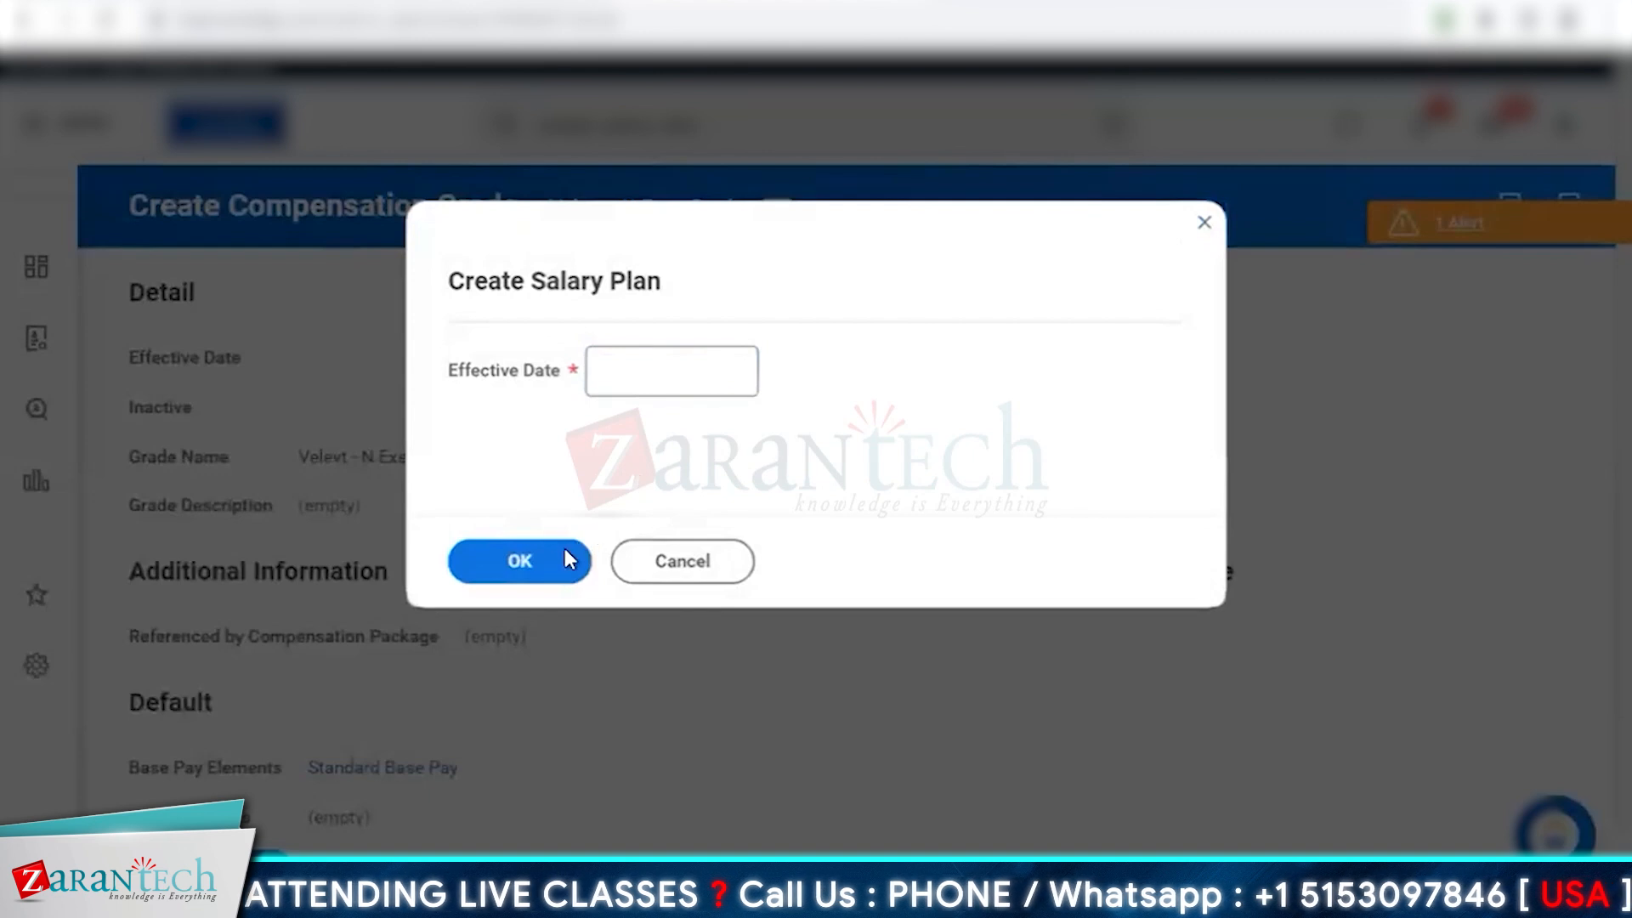
click(548, 566)
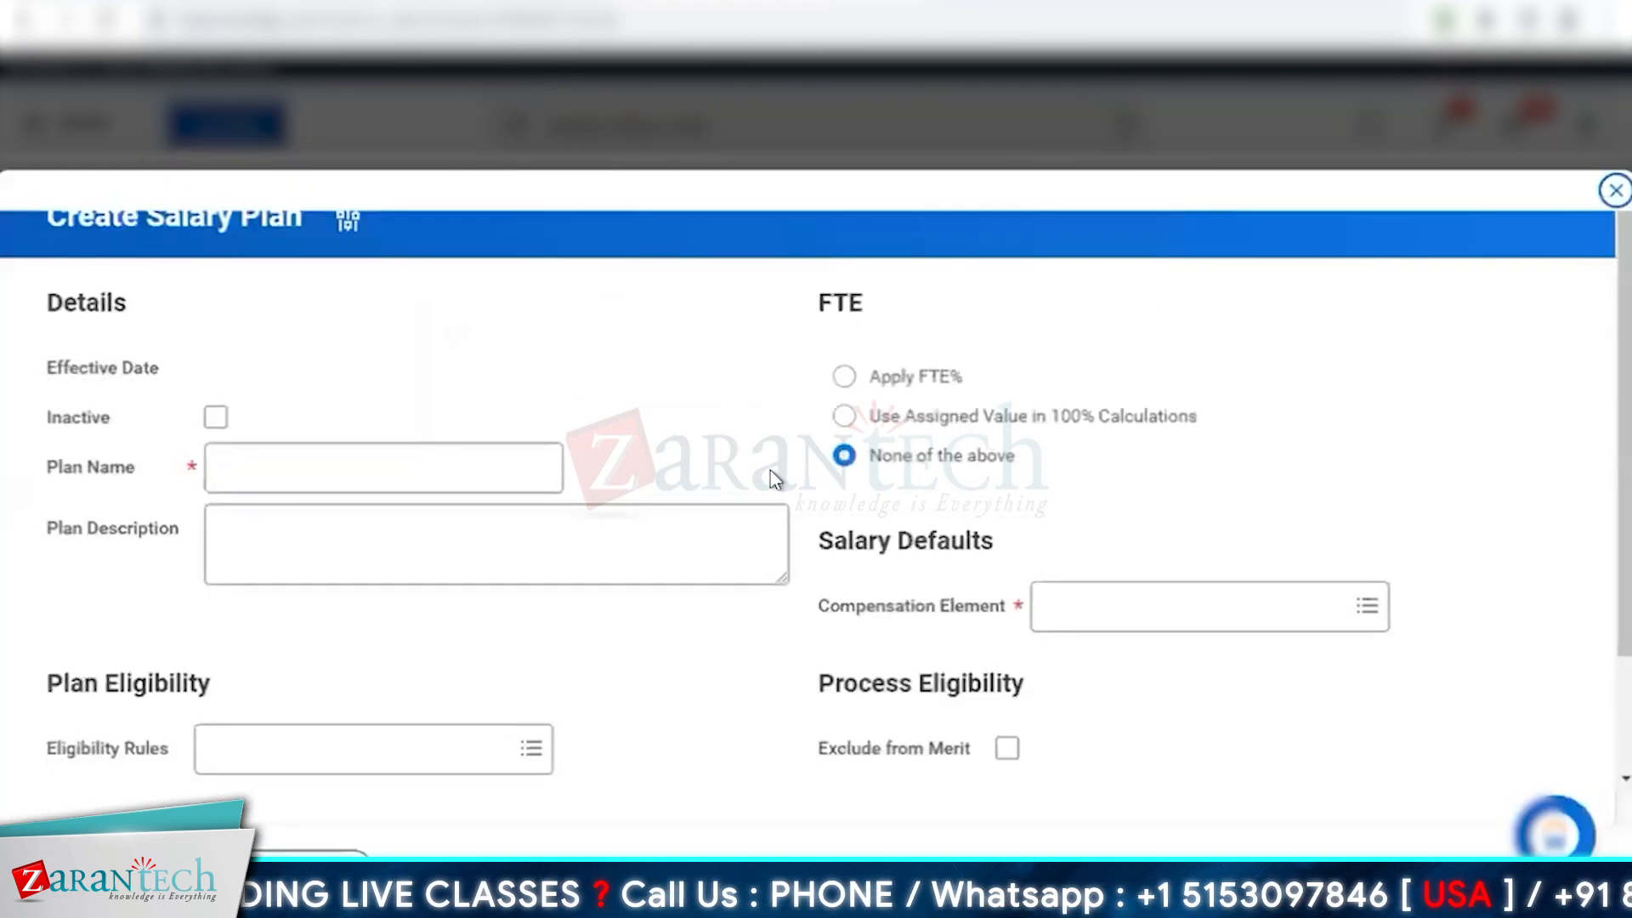
Name the plan "Velvet - Salary Plan" and highlight the Plan Eligibility heading
click(411, 454)
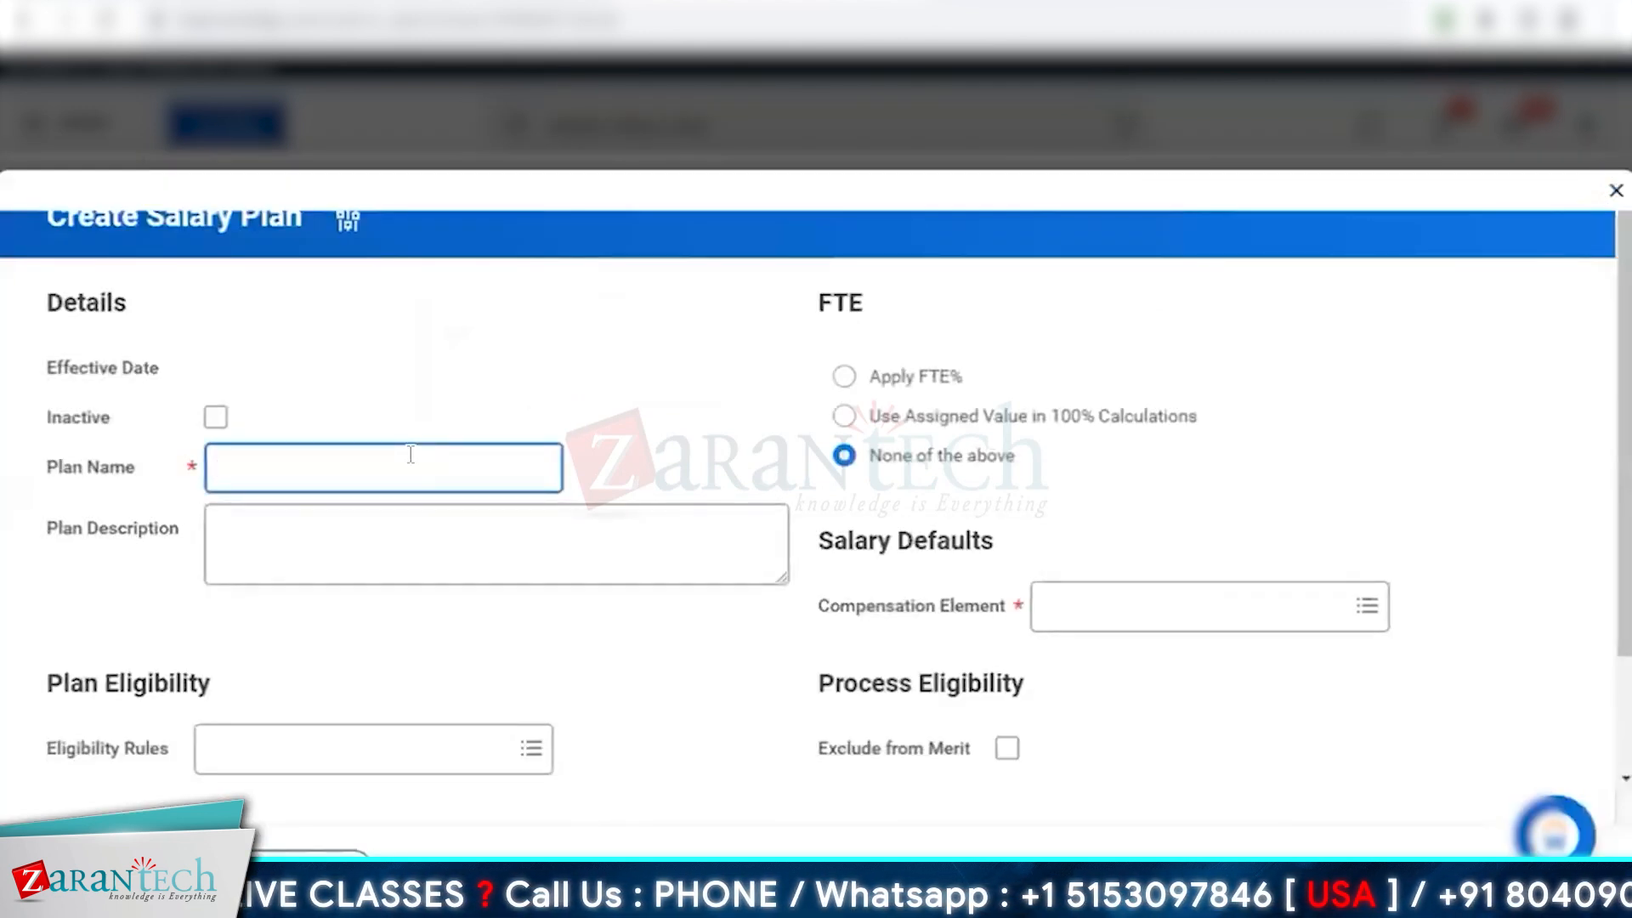
text(Velvet -)
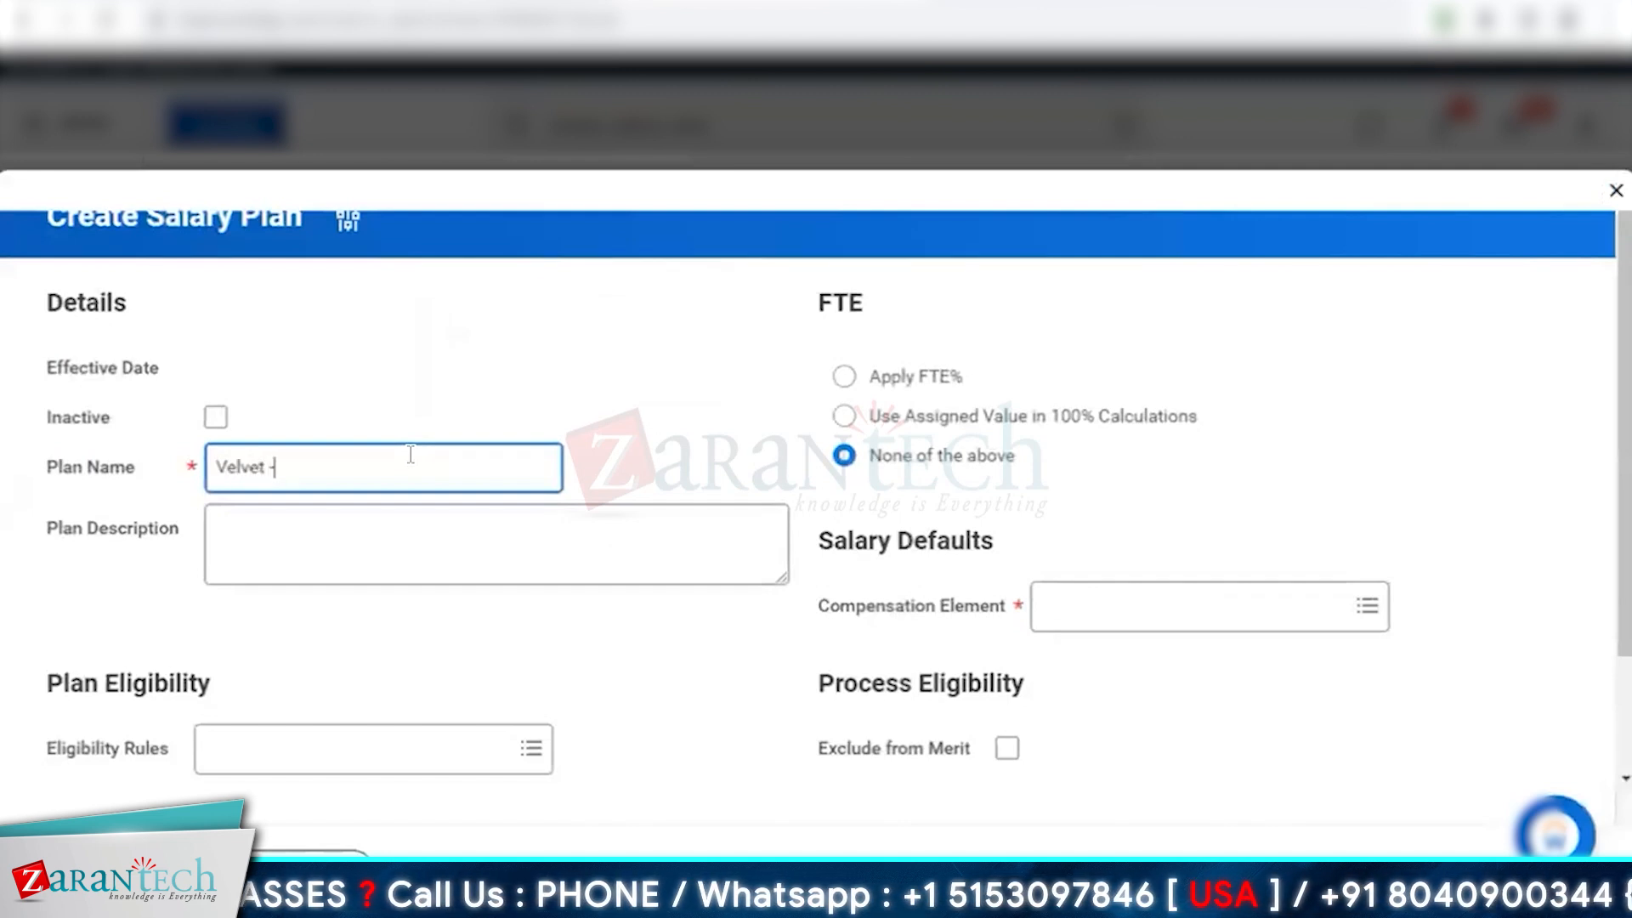
text( Salary Plan)
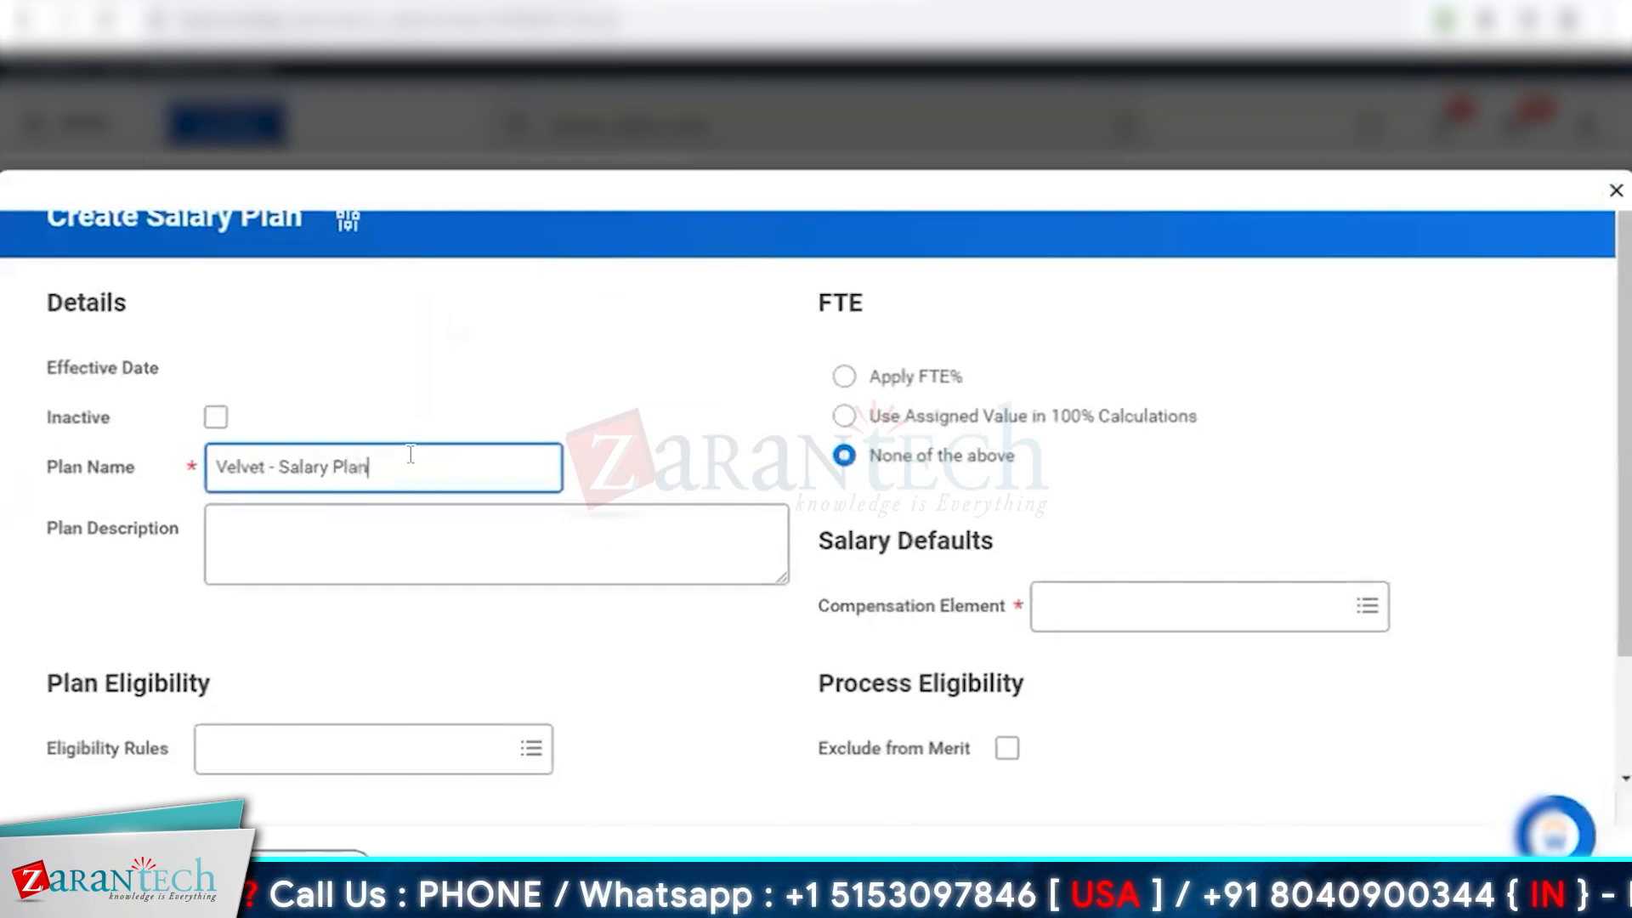
click(548, 400)
scroll(37, 565, down, 1)
drag(48, 567, 289, 577)
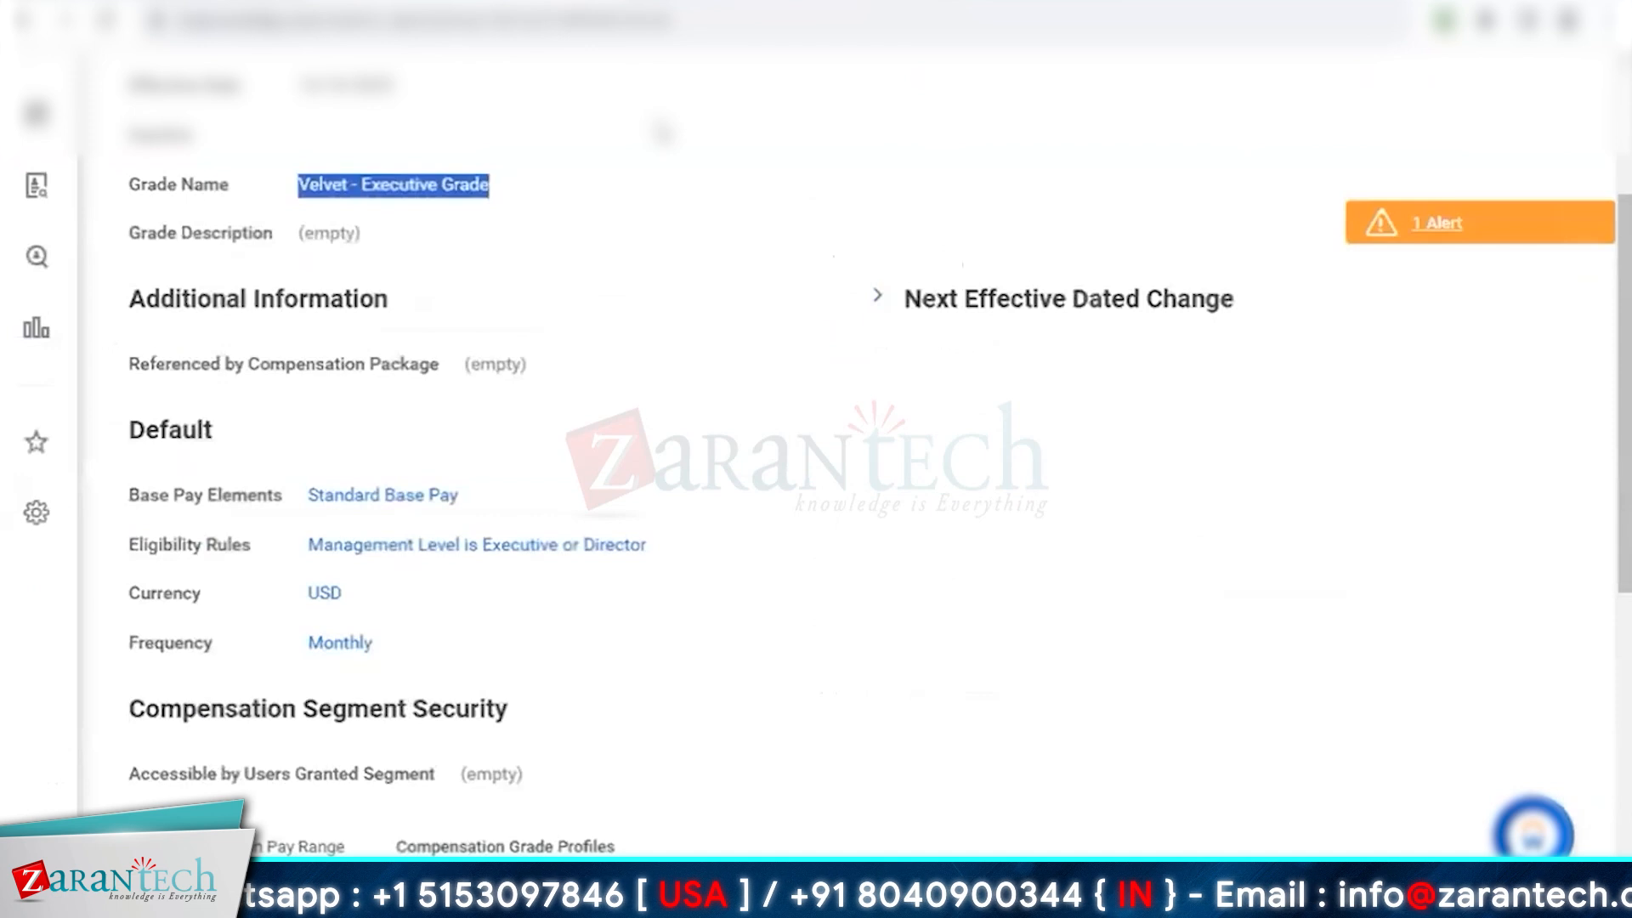
Search Workday for velvet from the Velvet - Executive Grade page
scroll(661, 132, up, 3)
click(661, 129)
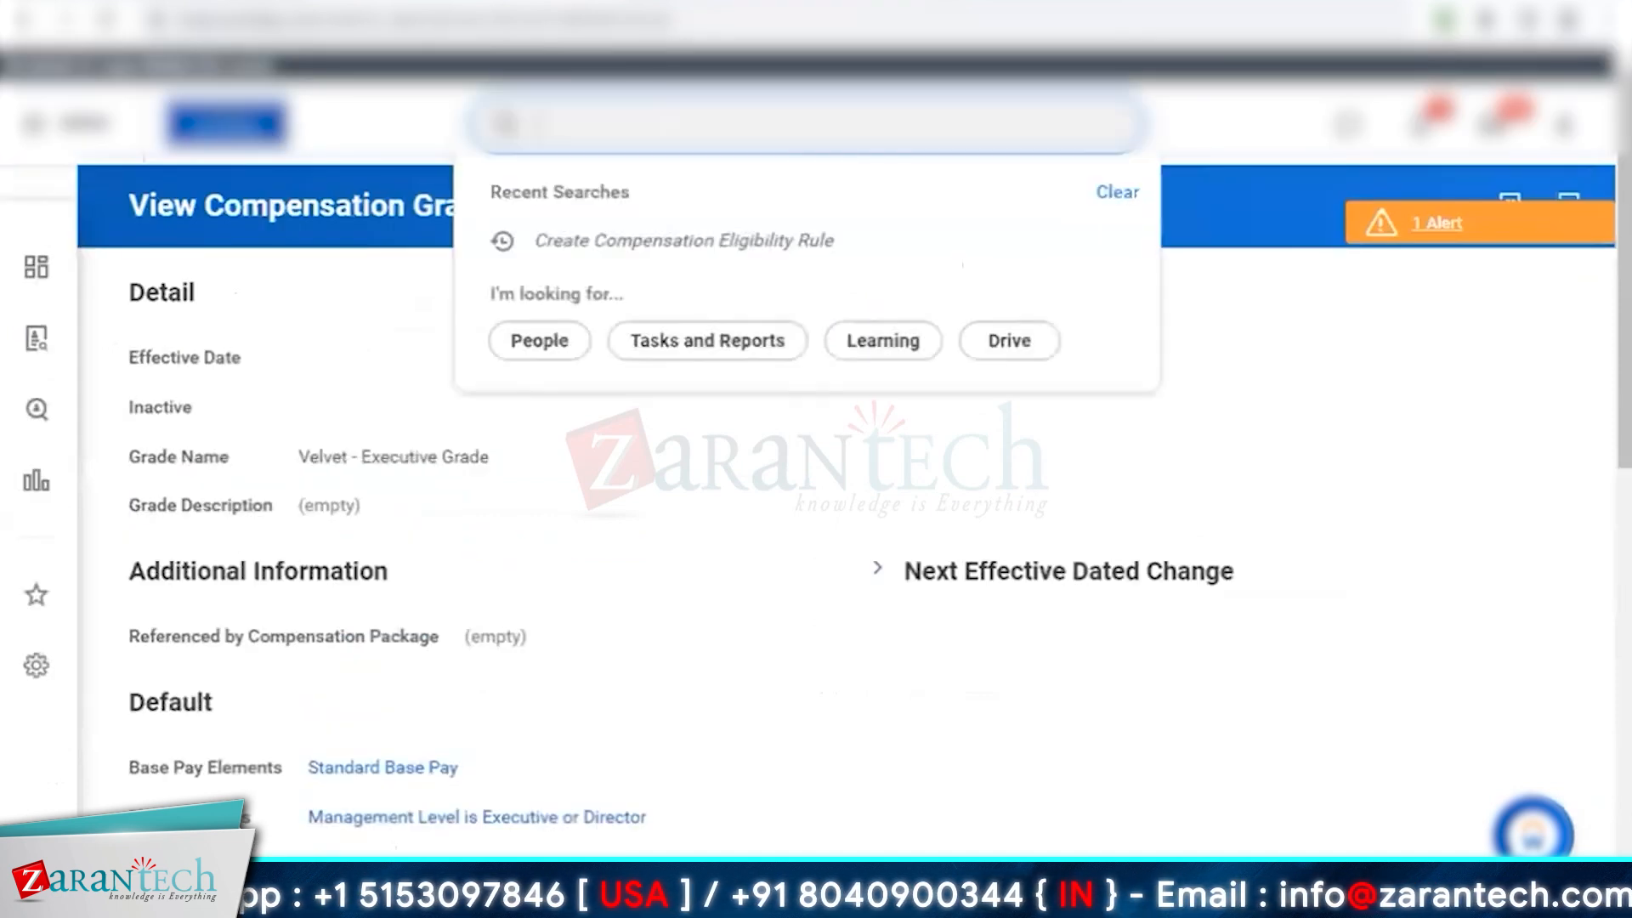
text(velvet)
key(Return)
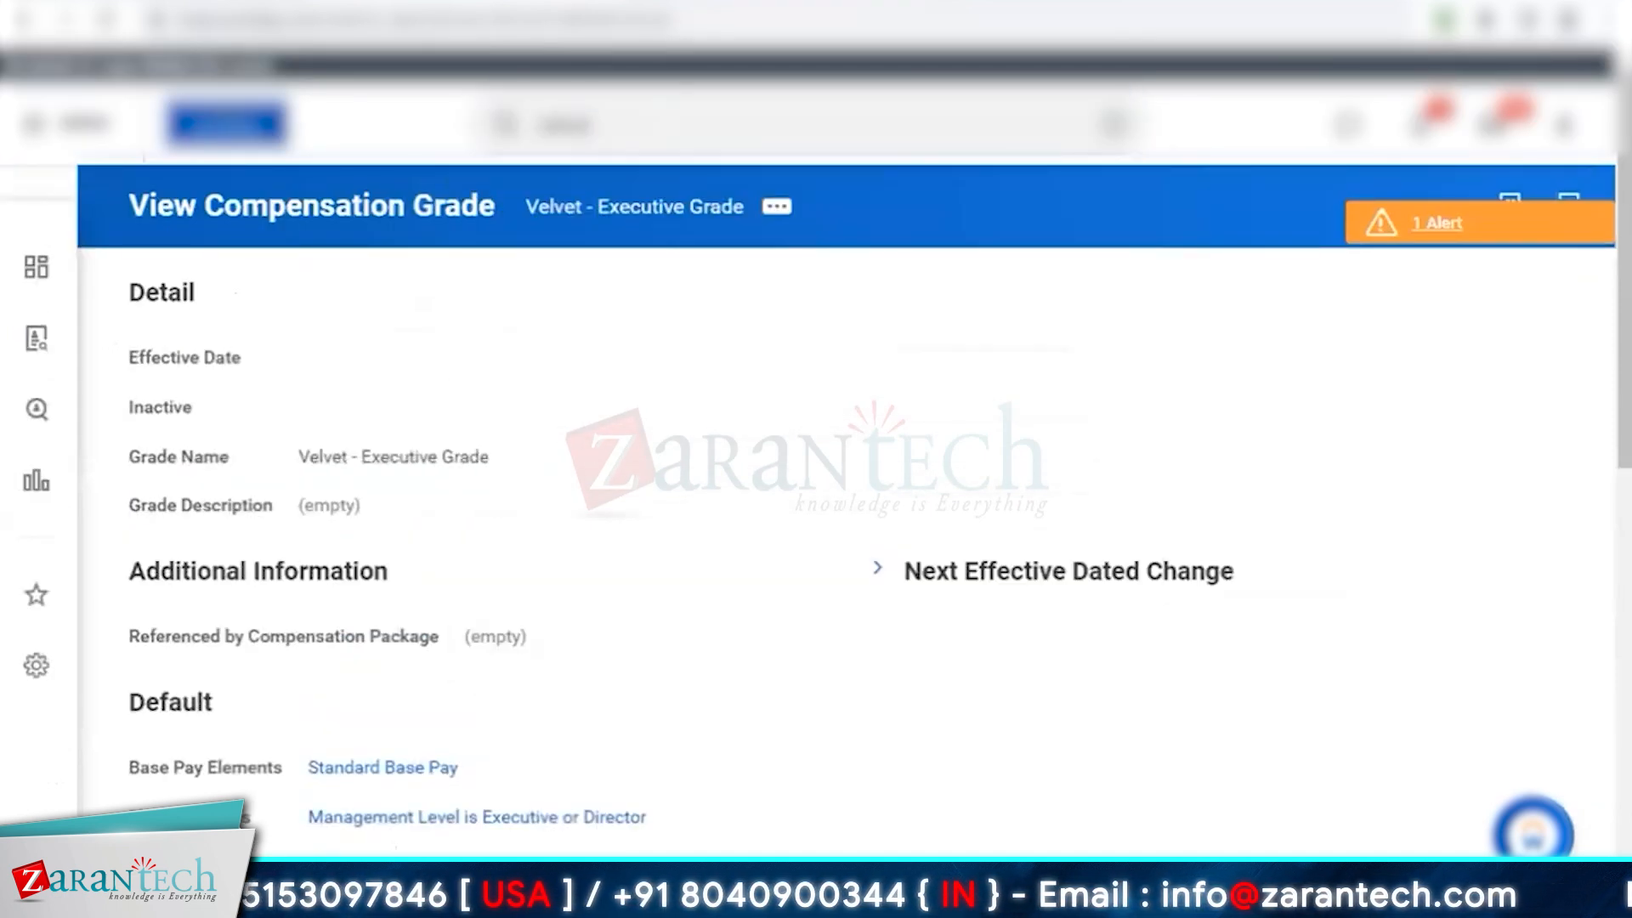
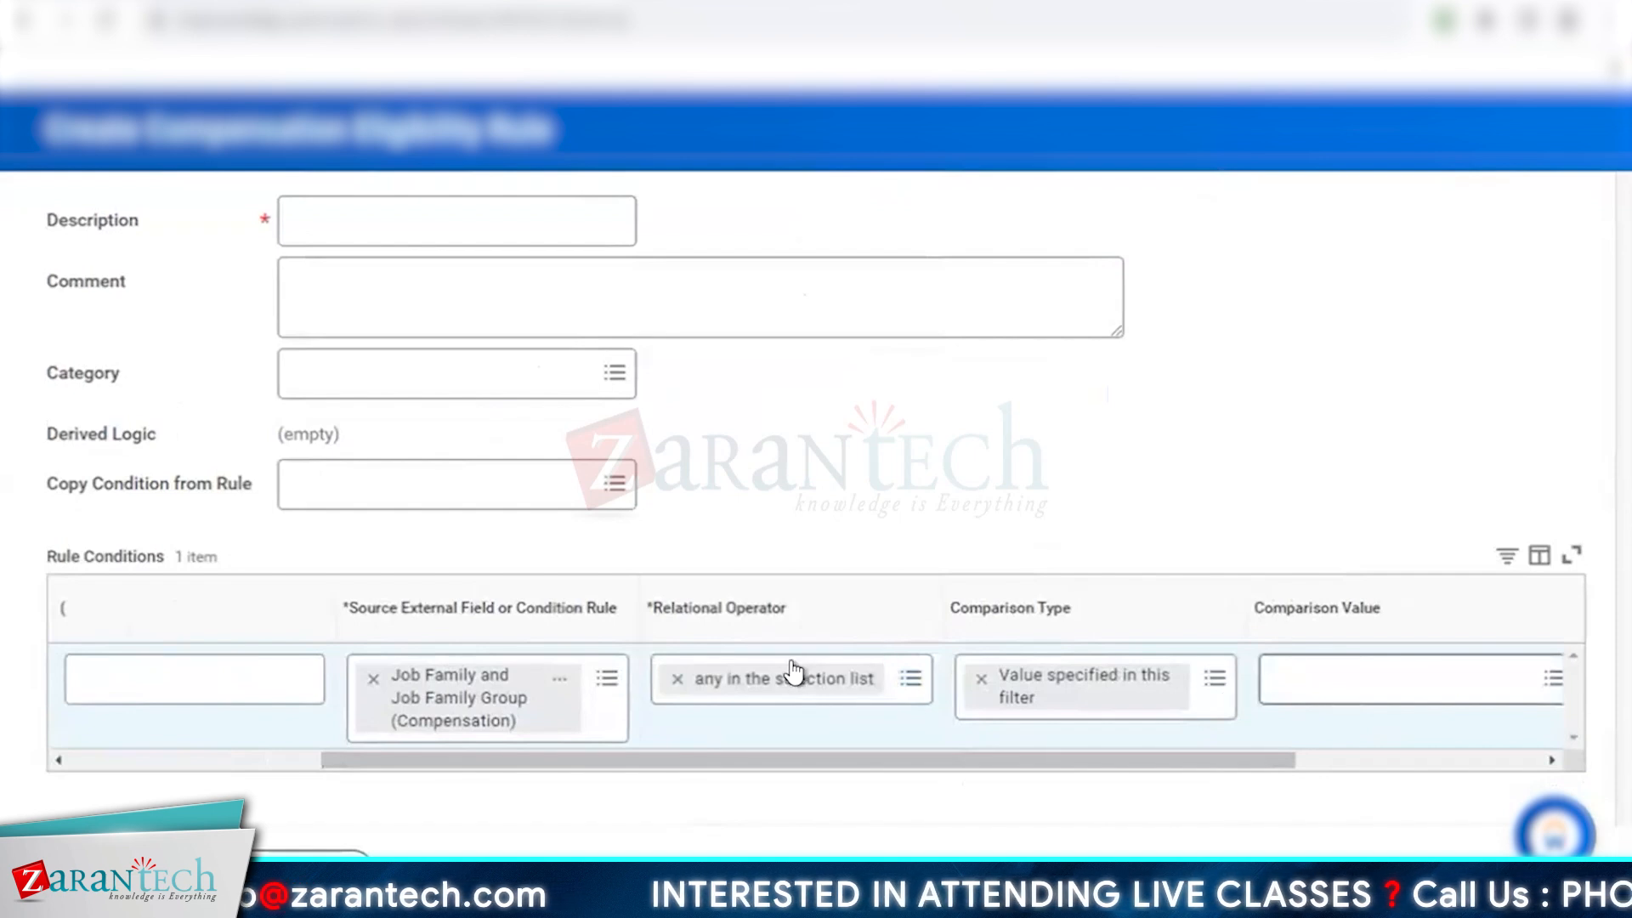
Set the rule condition's comparison value to the job family entries Velvet HCM and Velvet _ Workday
click(1368, 678)
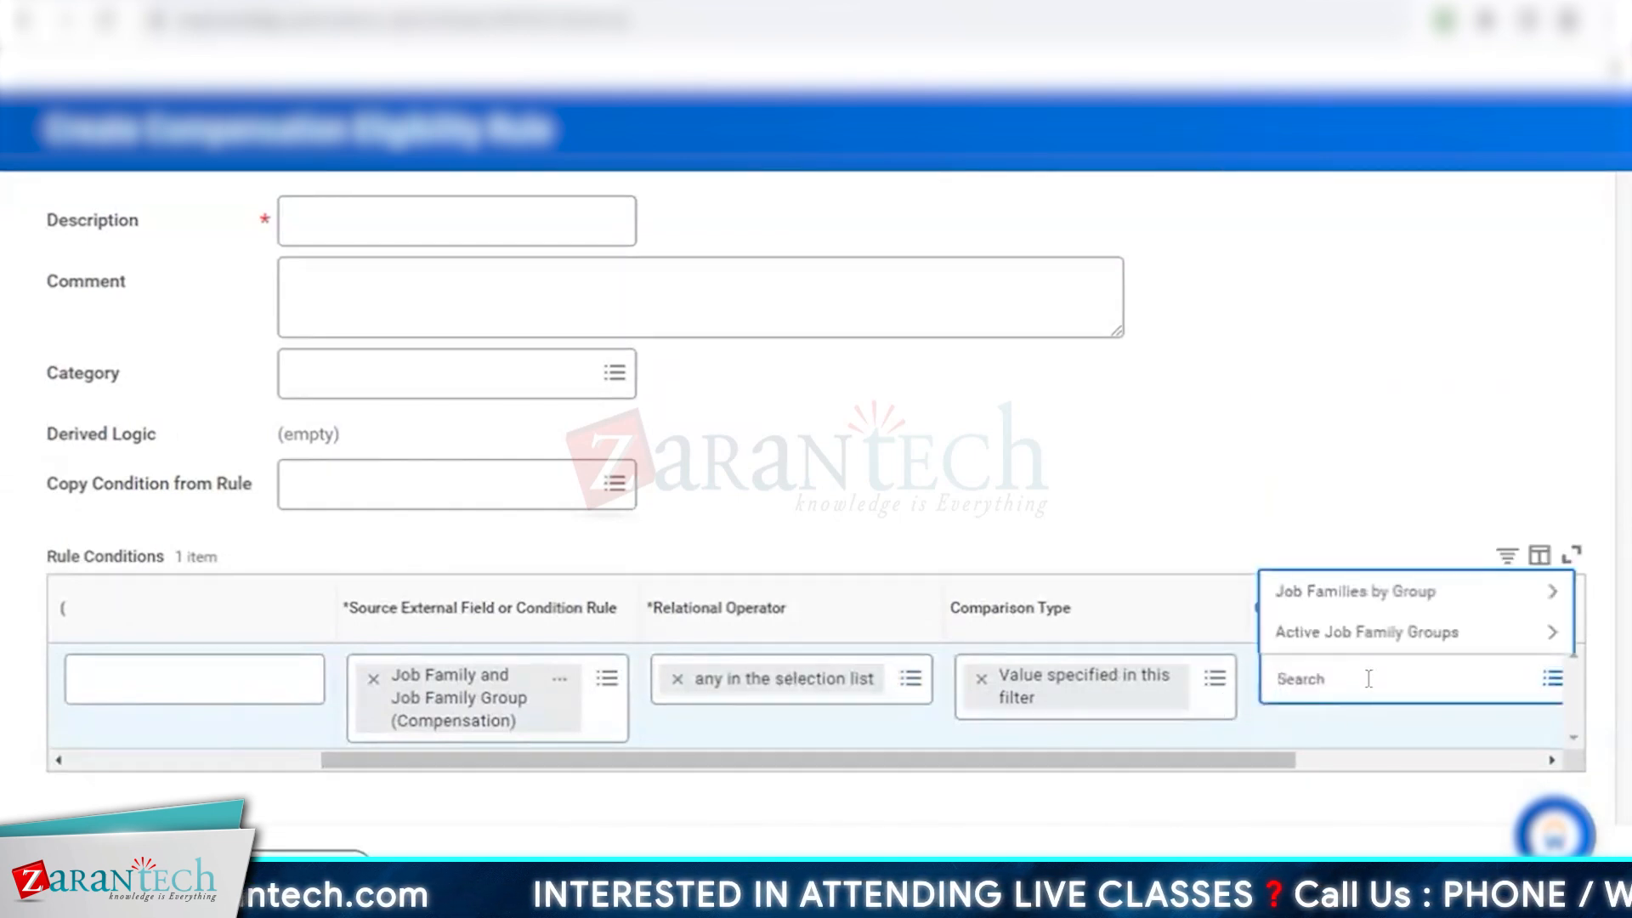
text(velvet)
key(Return)
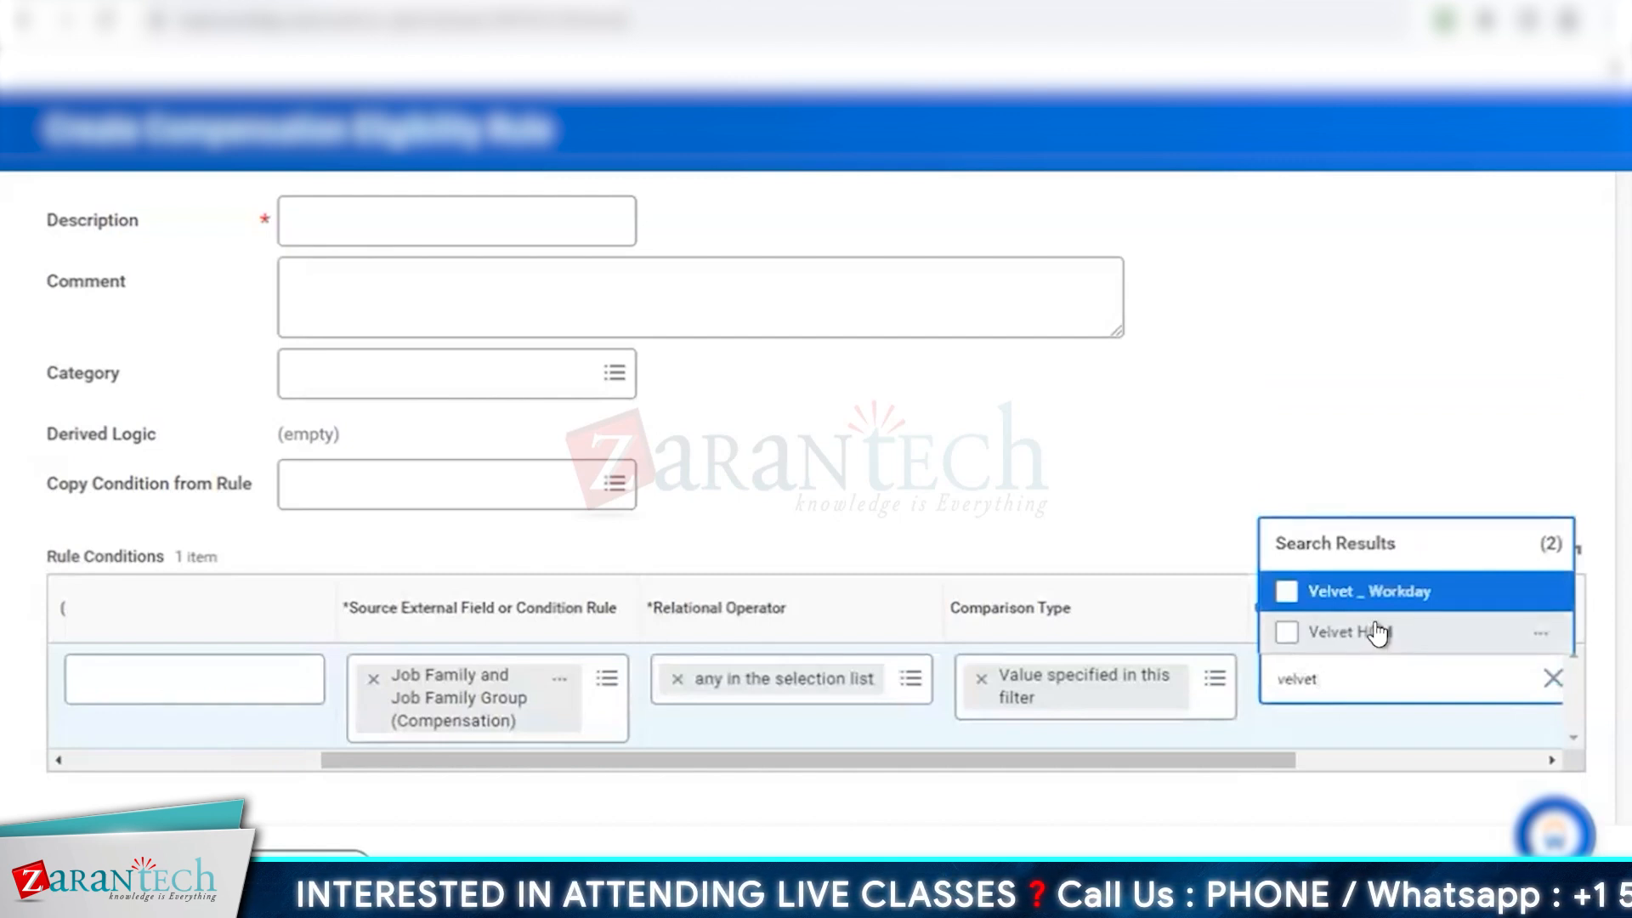
click(1377, 634)
click(1427, 601)
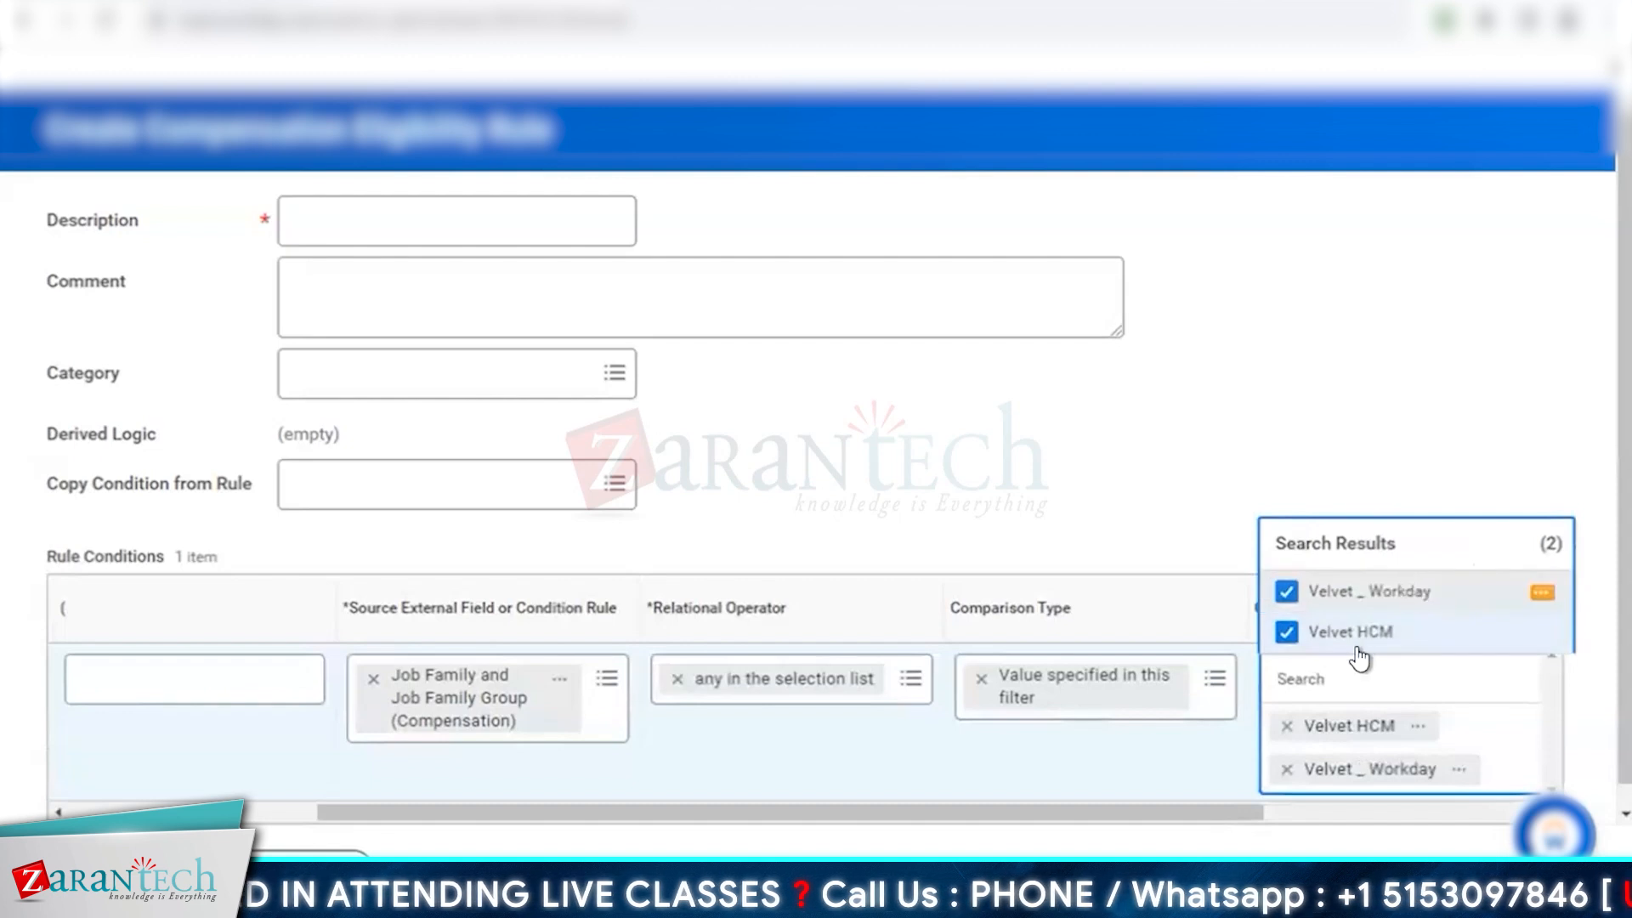
click(1383, 434)
Describe the compensation eligibility rule as "Job Family Group = Velvet HCM"
click(533, 227)
text(Job Fama)
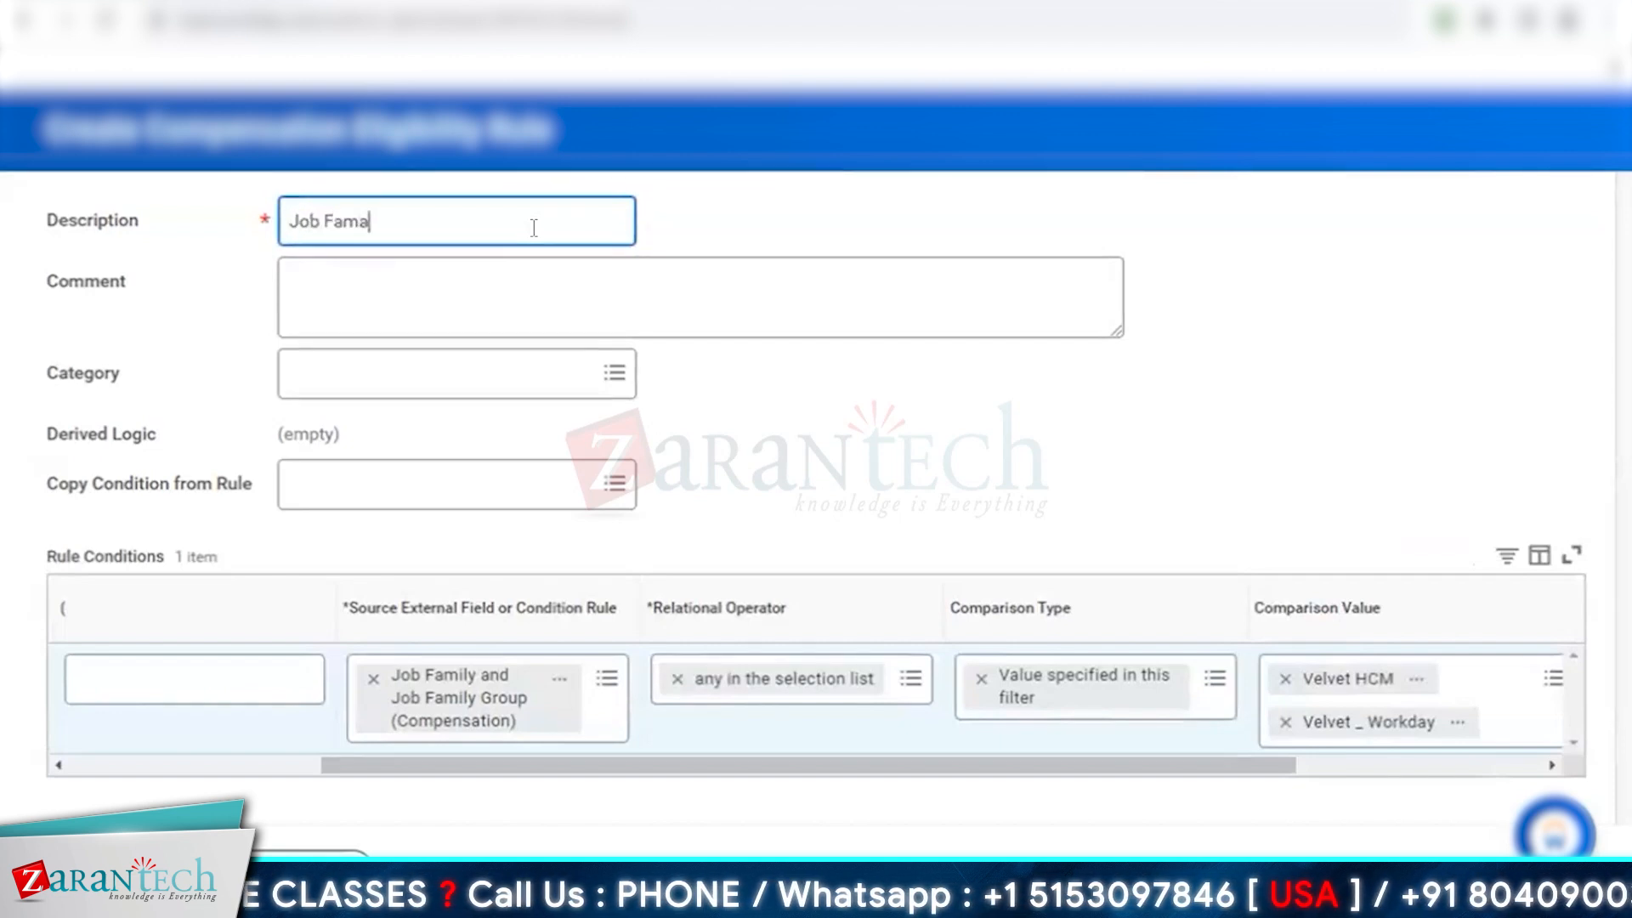
key(BackSpace)
text(ily )
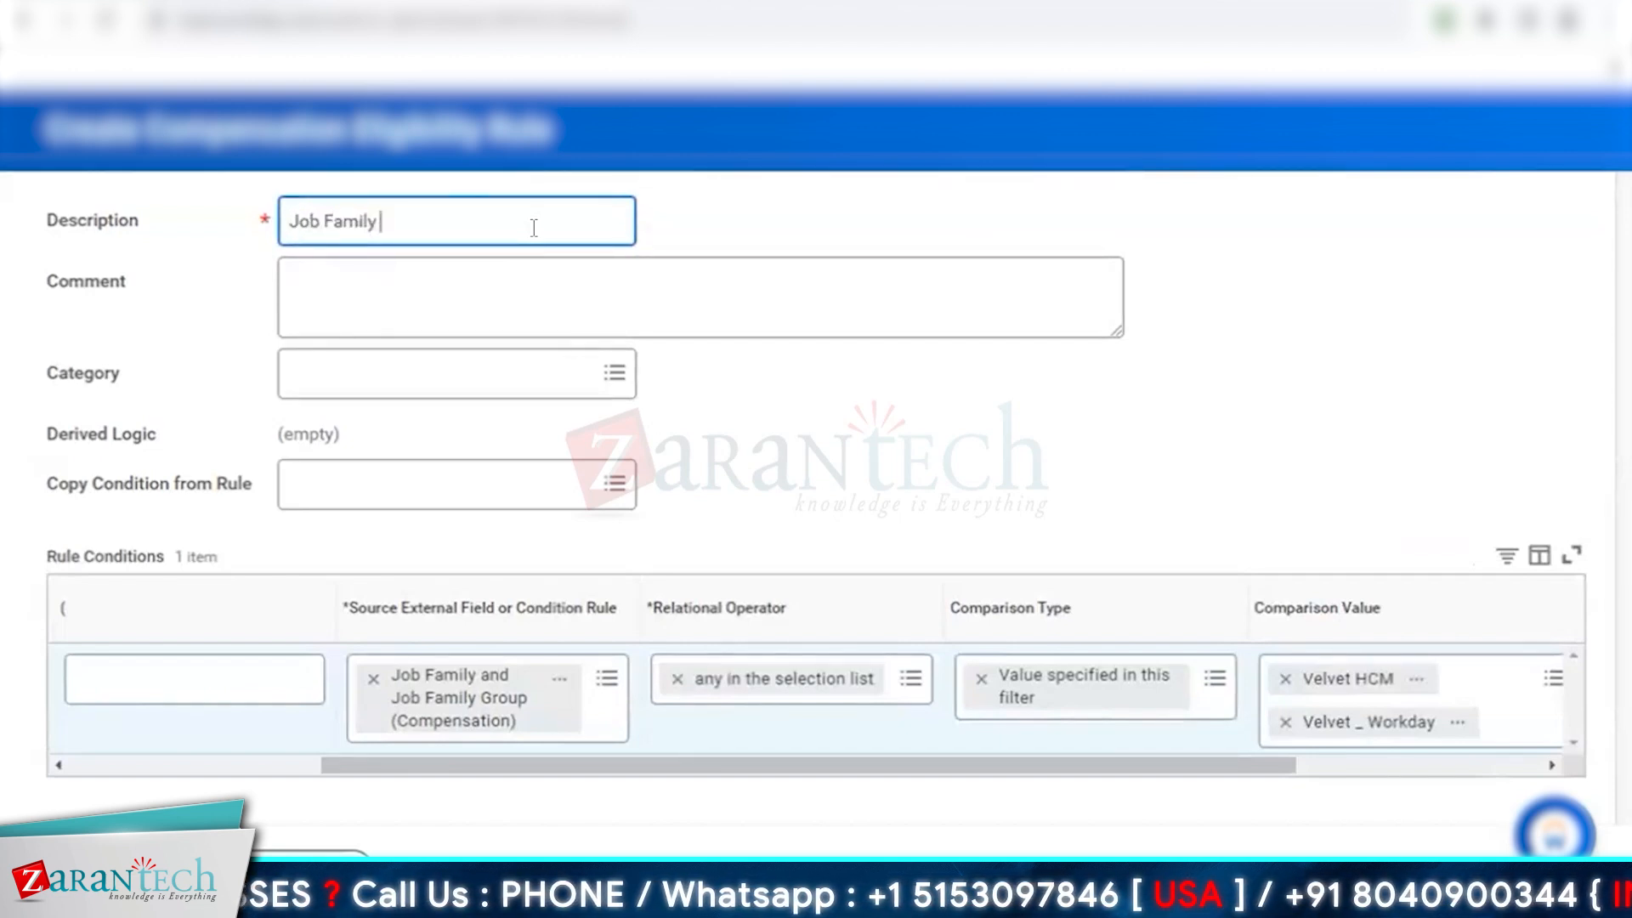
text(Group = Velvet )
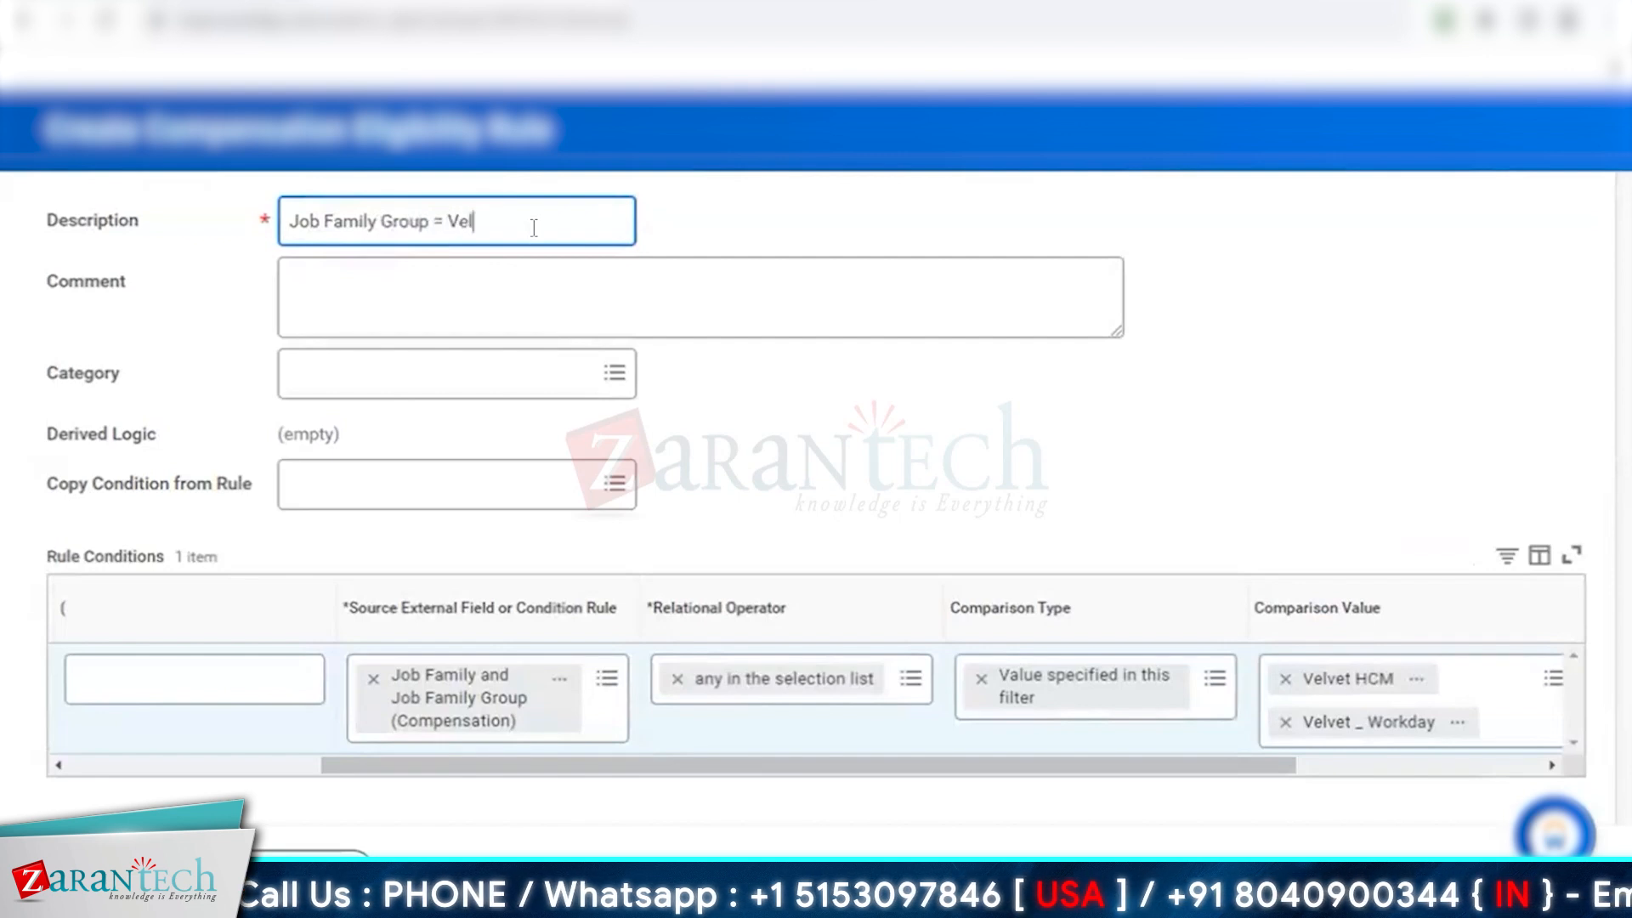
text(HCM)
click(1054, 360)
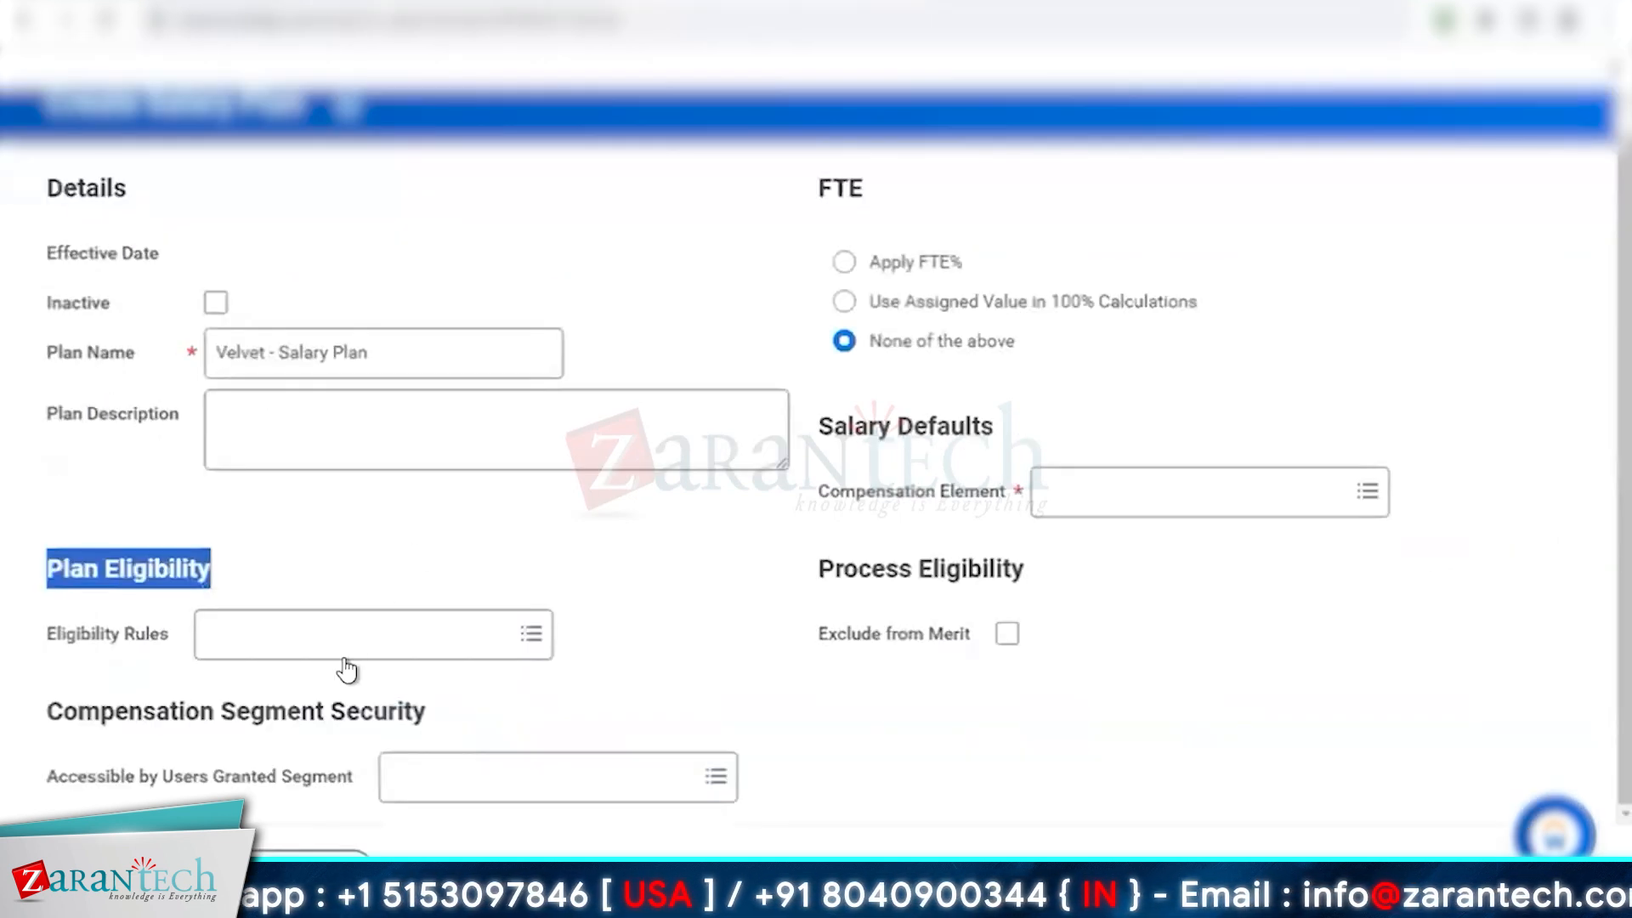
Assign the eligibility rule "Job Family Group = Velvet HCM" to the salary plan
click(345, 637)
text(Job Family Group = Velvet HCM)
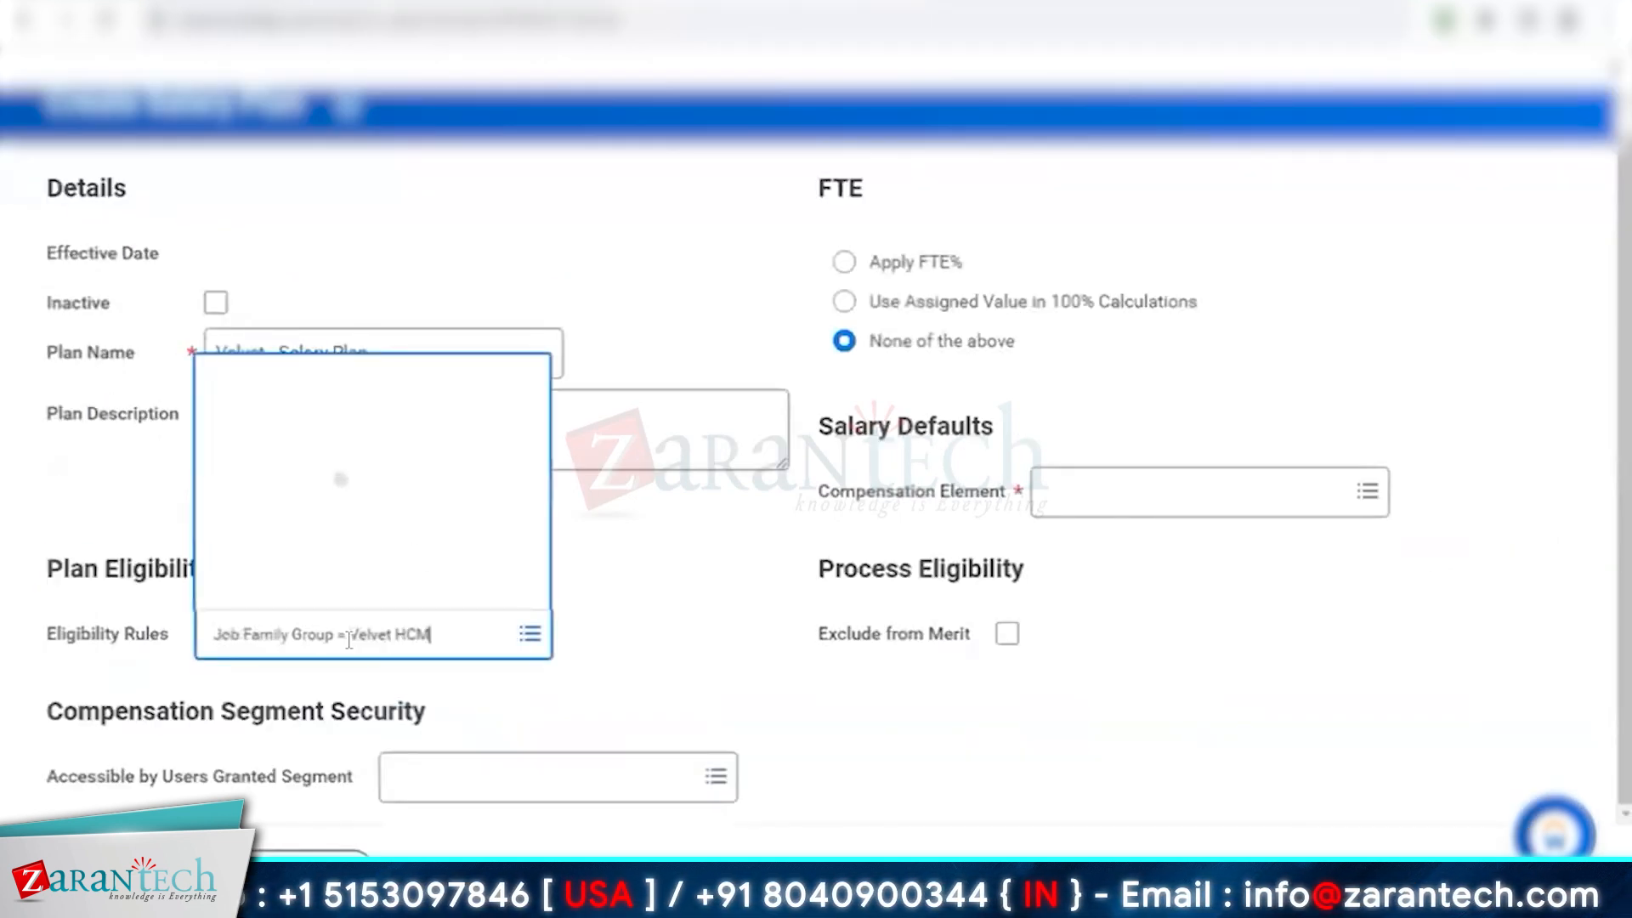
click(662, 688)
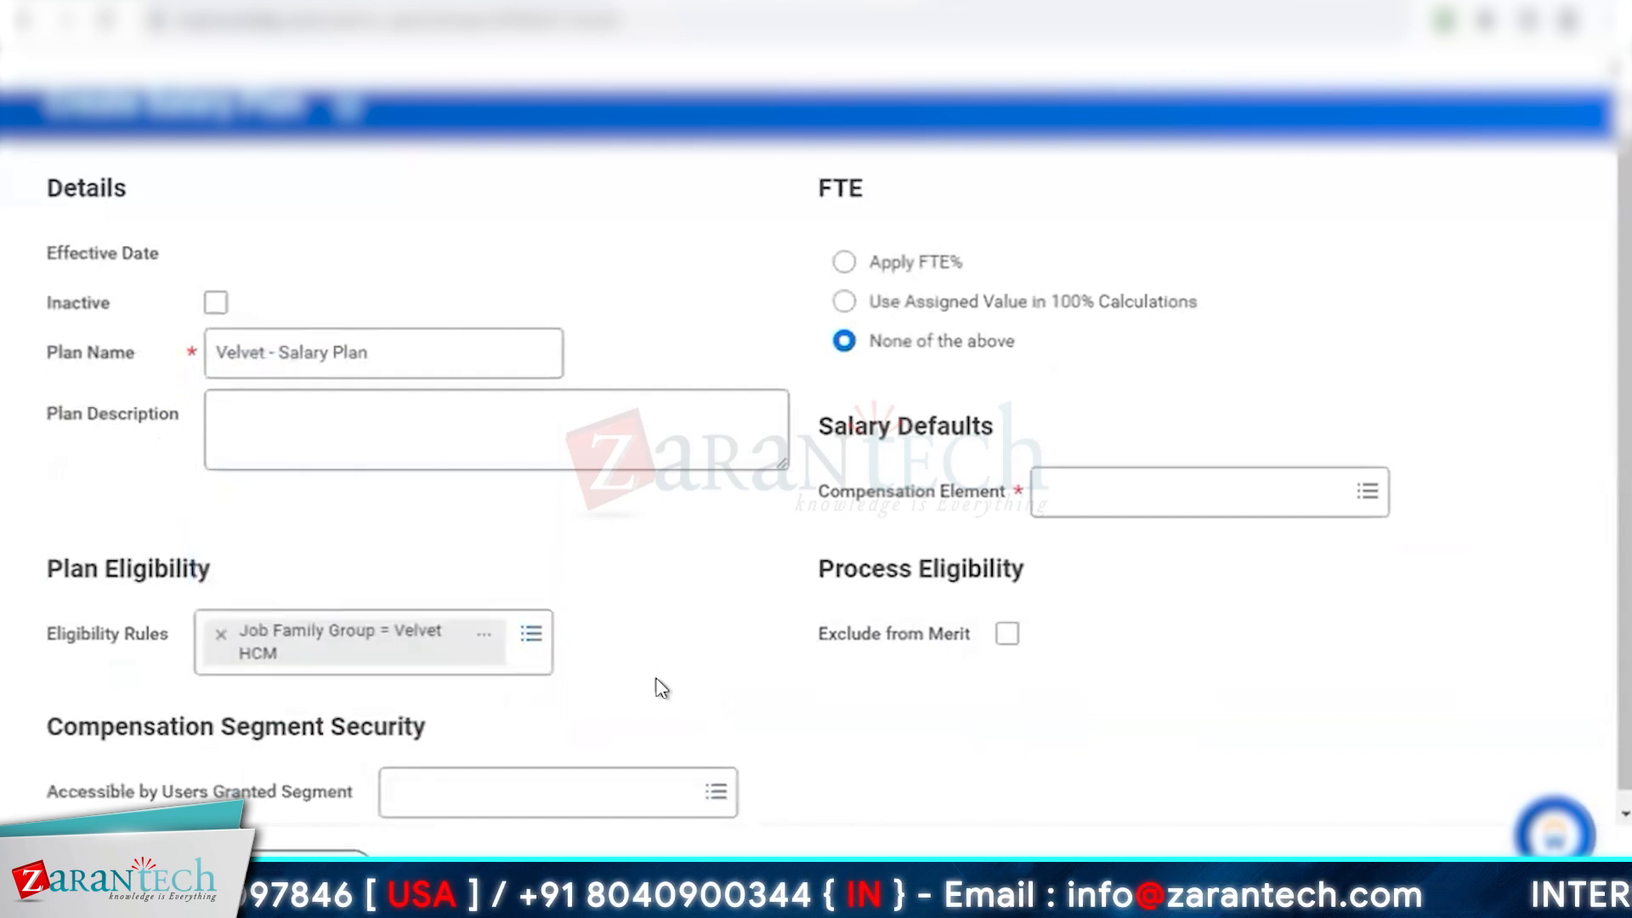
click(411, 666)
click(219, 102)
scroll(219, 102, up, 1)
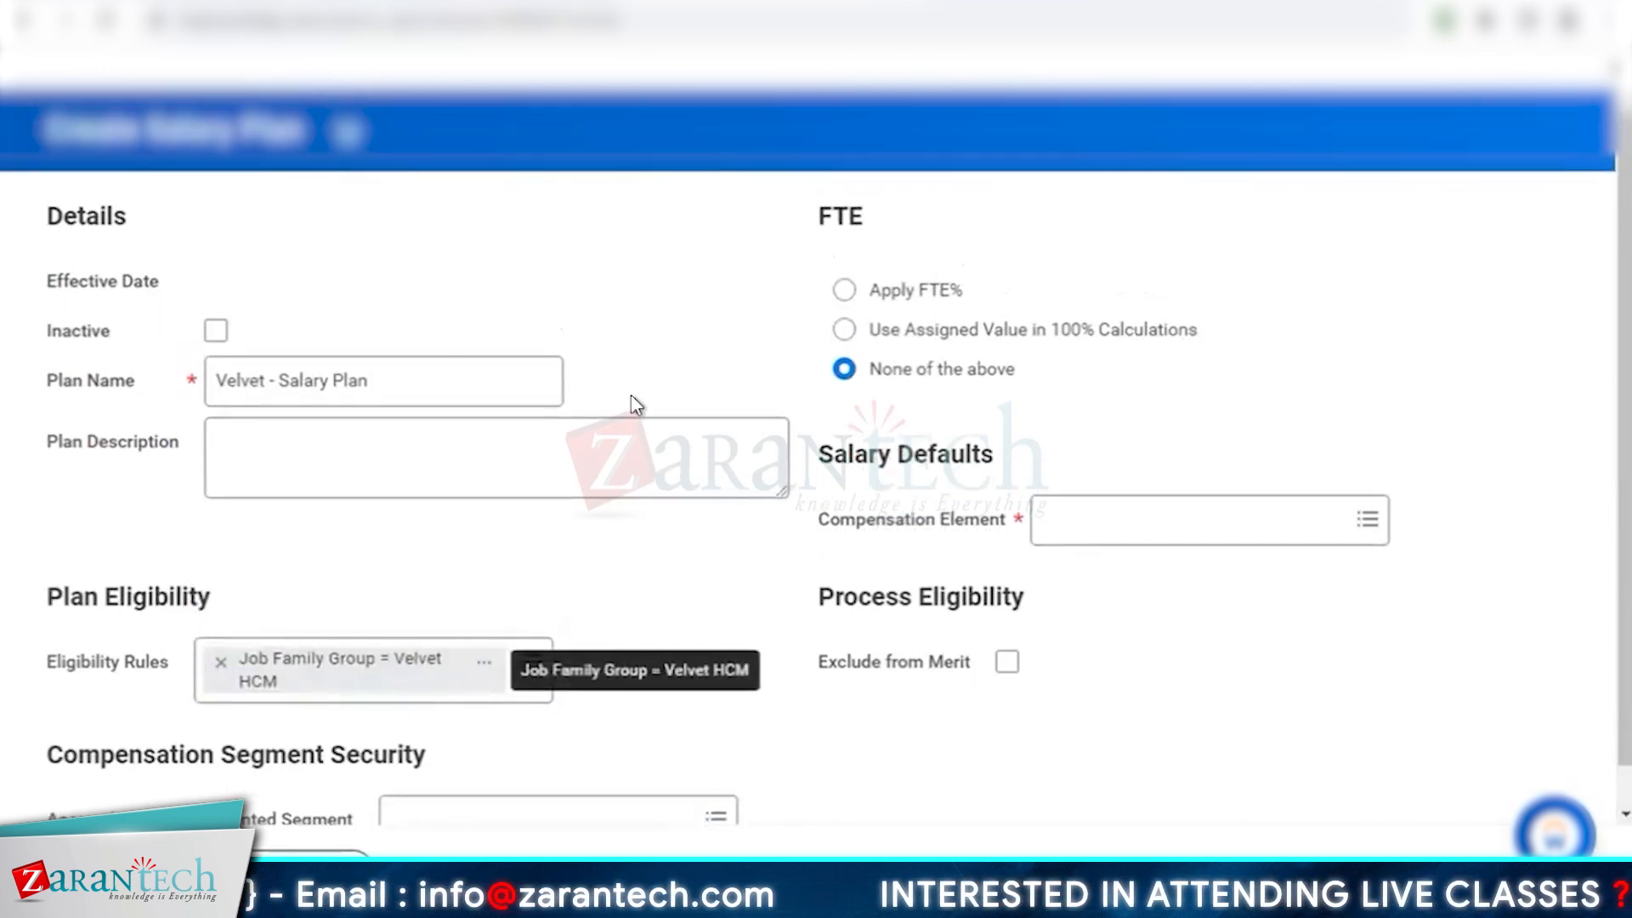
Review the salary plan's Compensation Segment Security heading and its FTE options
scroll(631, 406, down, 1)
drag(47, 714, 569, 723)
click(723, 563)
drag(819, 167, 1017, 353)
click(1145, 210)
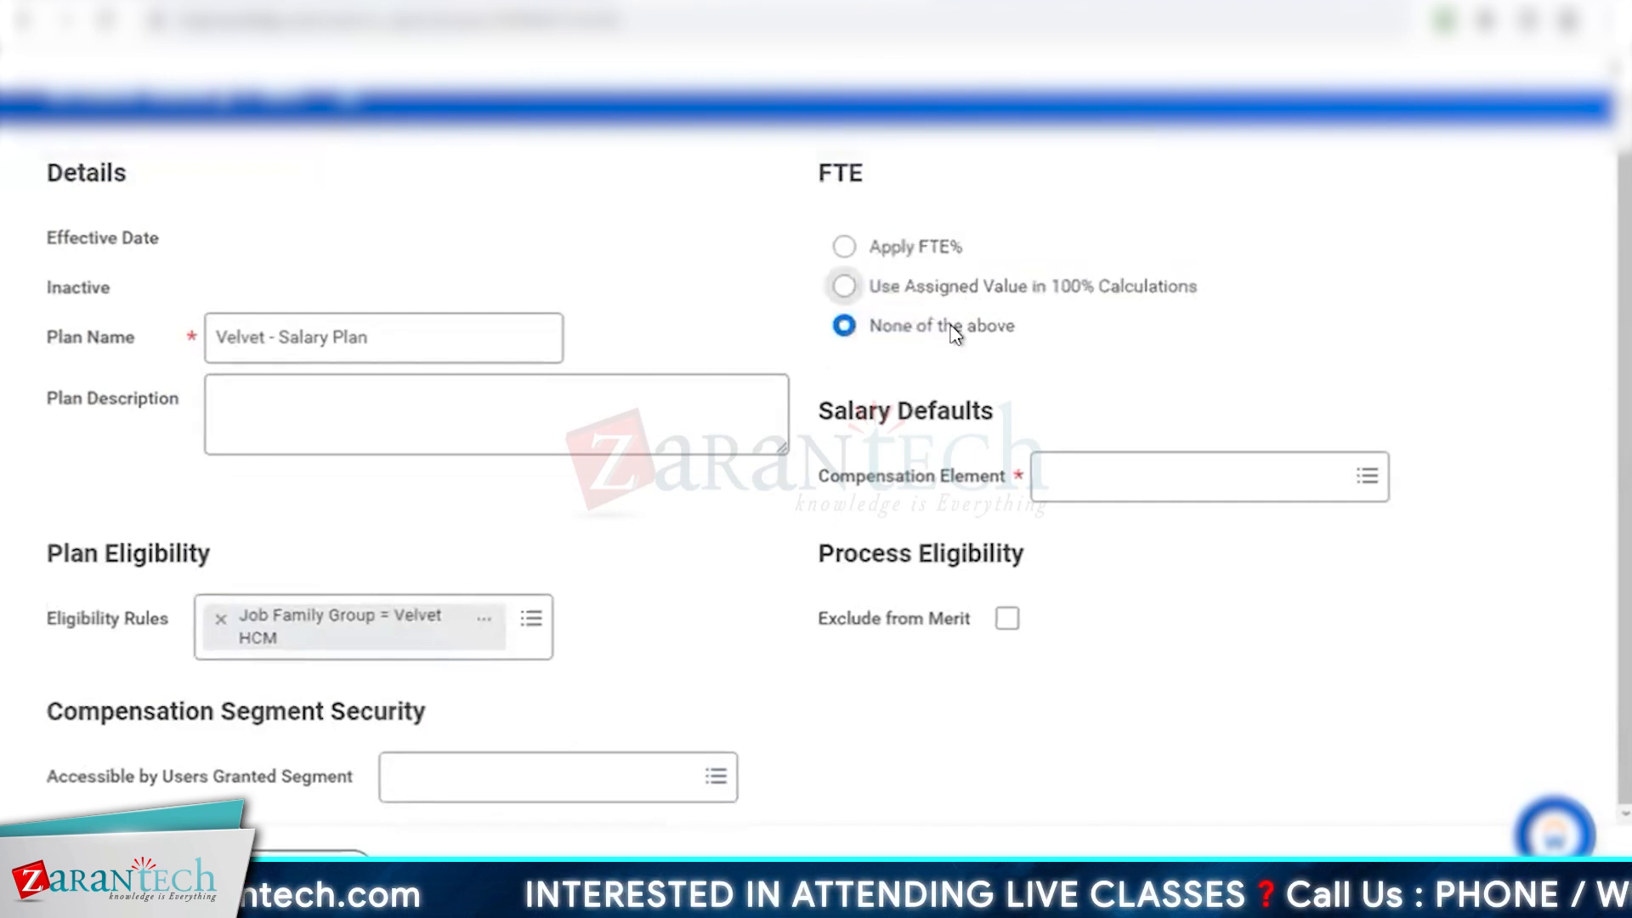
drag(921, 250, 961, 252)
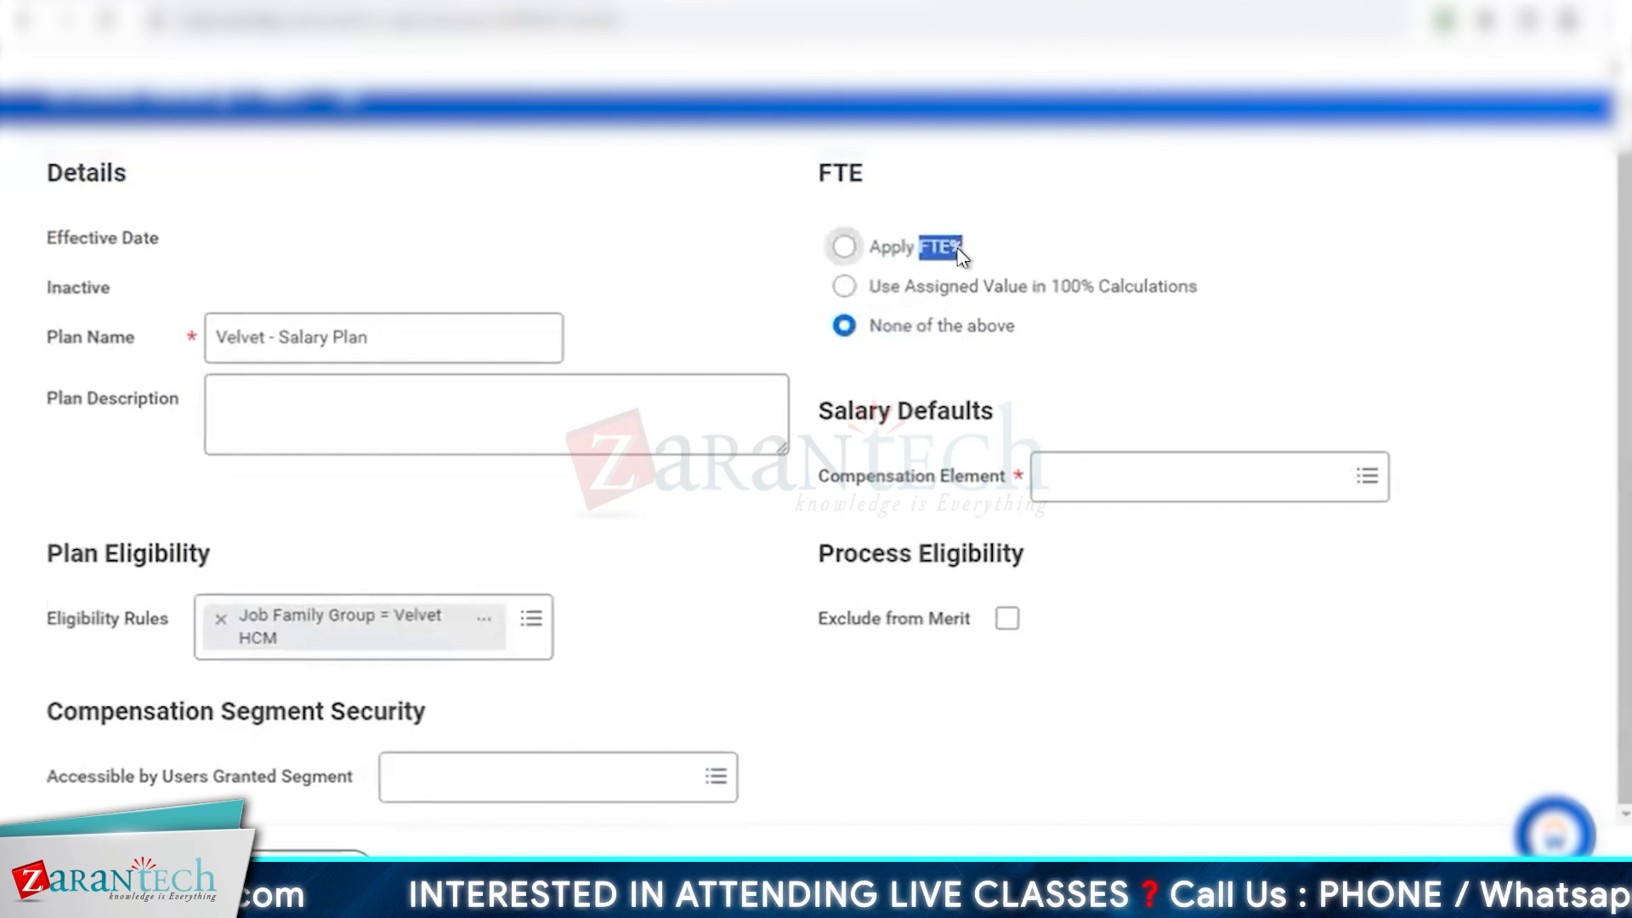
click(1100, 245)
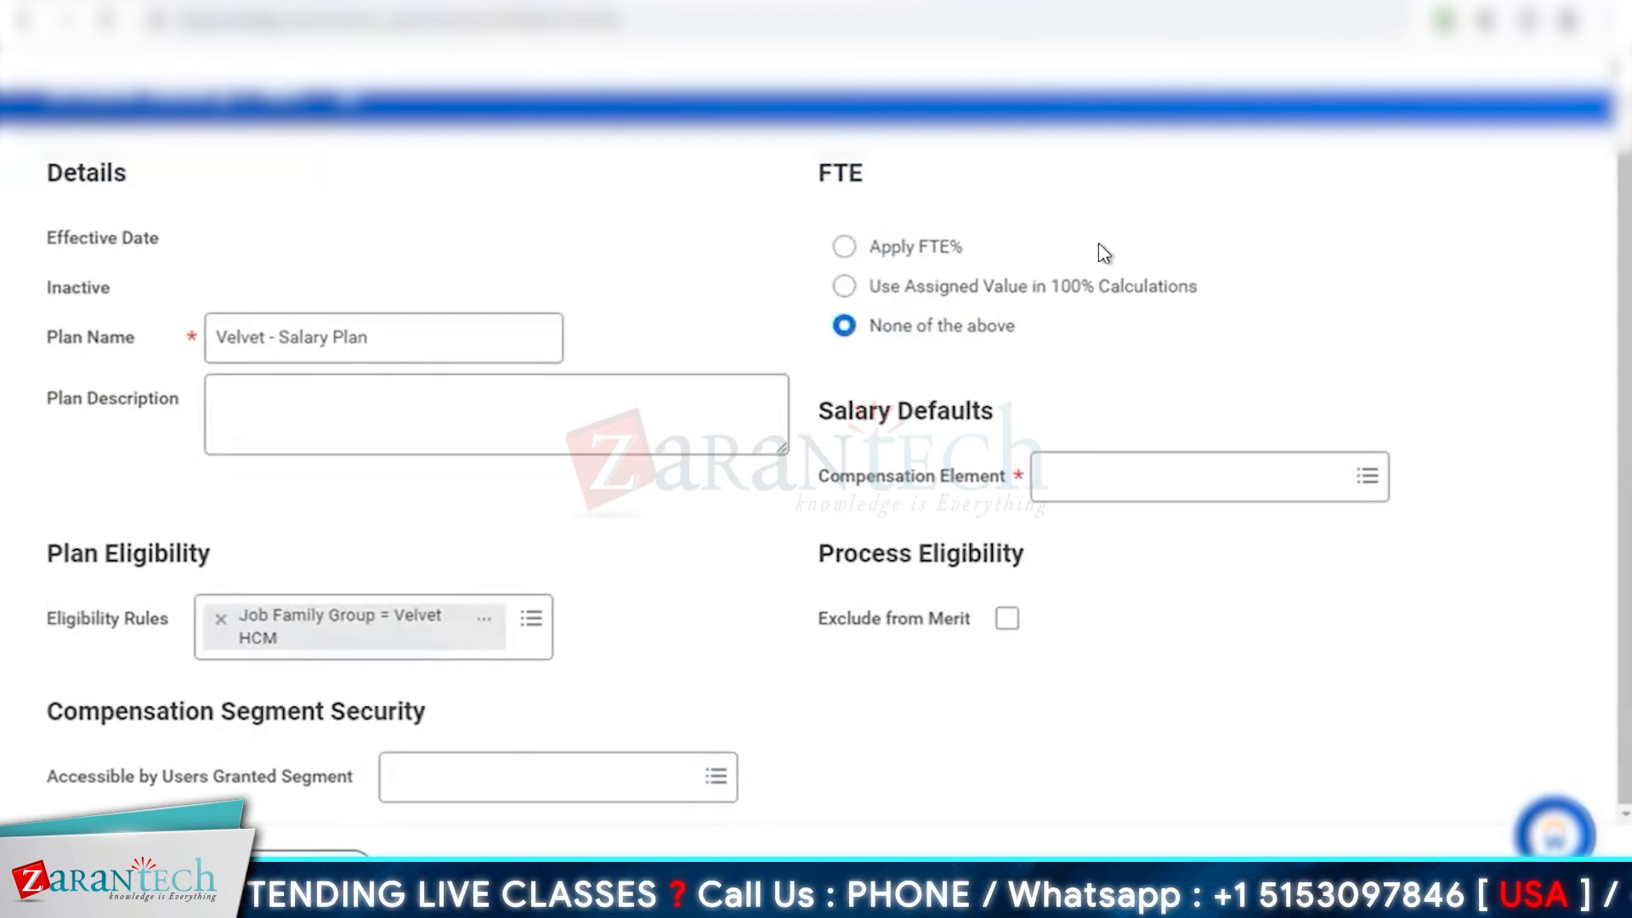
Choose Apply FTE% for the salary plan and highlight the option's label
click(907, 248)
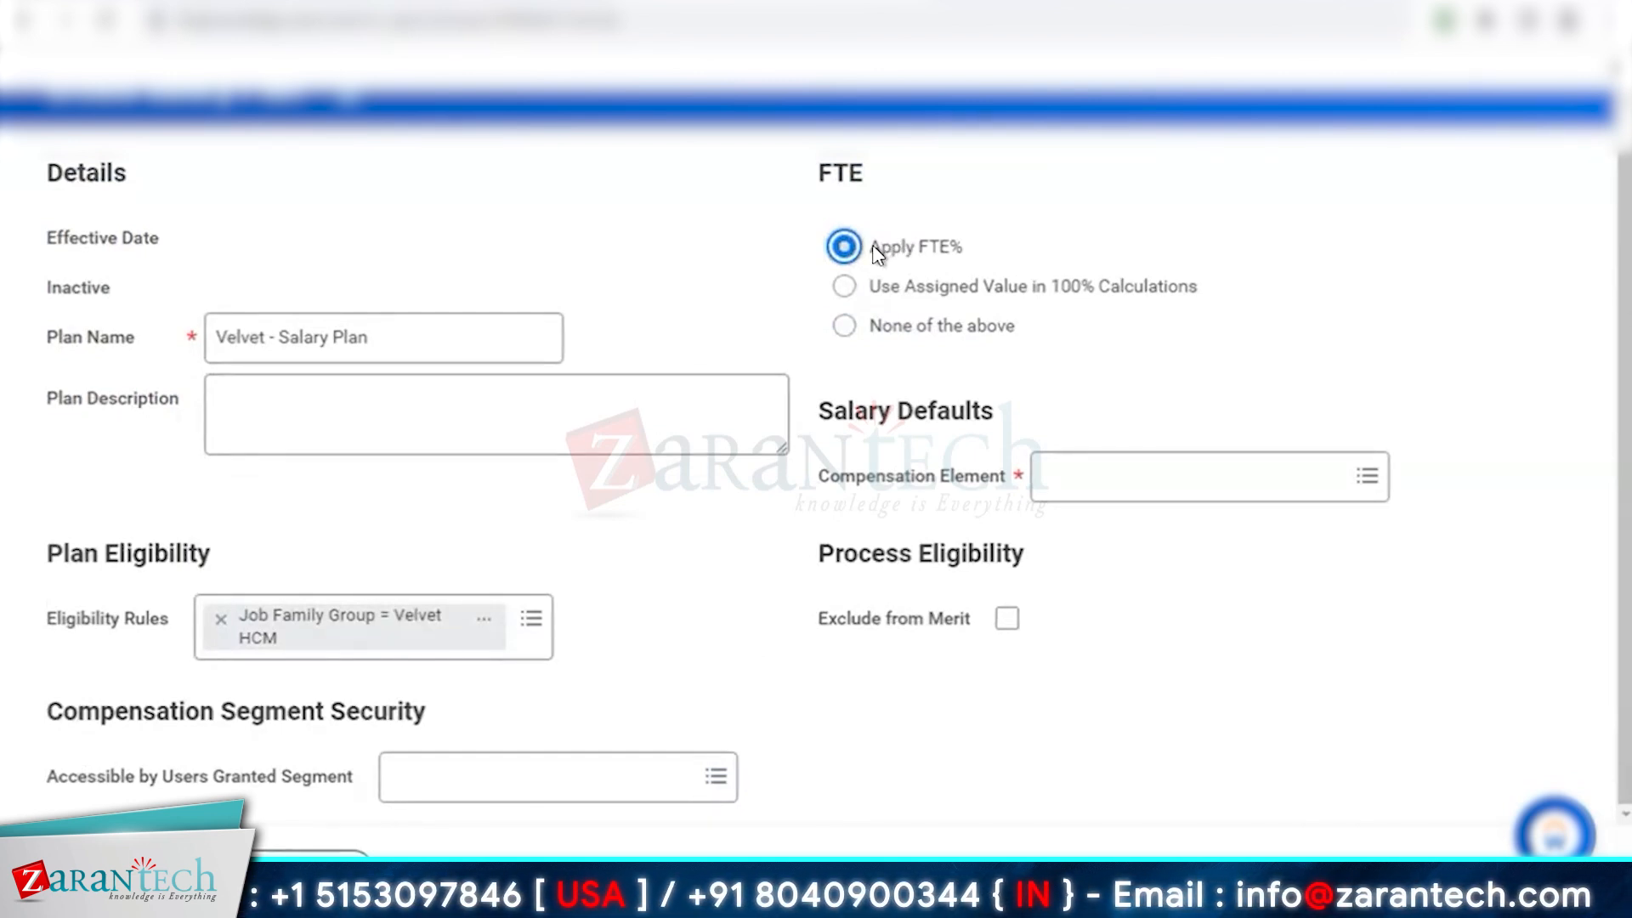
drag(873, 247, 984, 261)
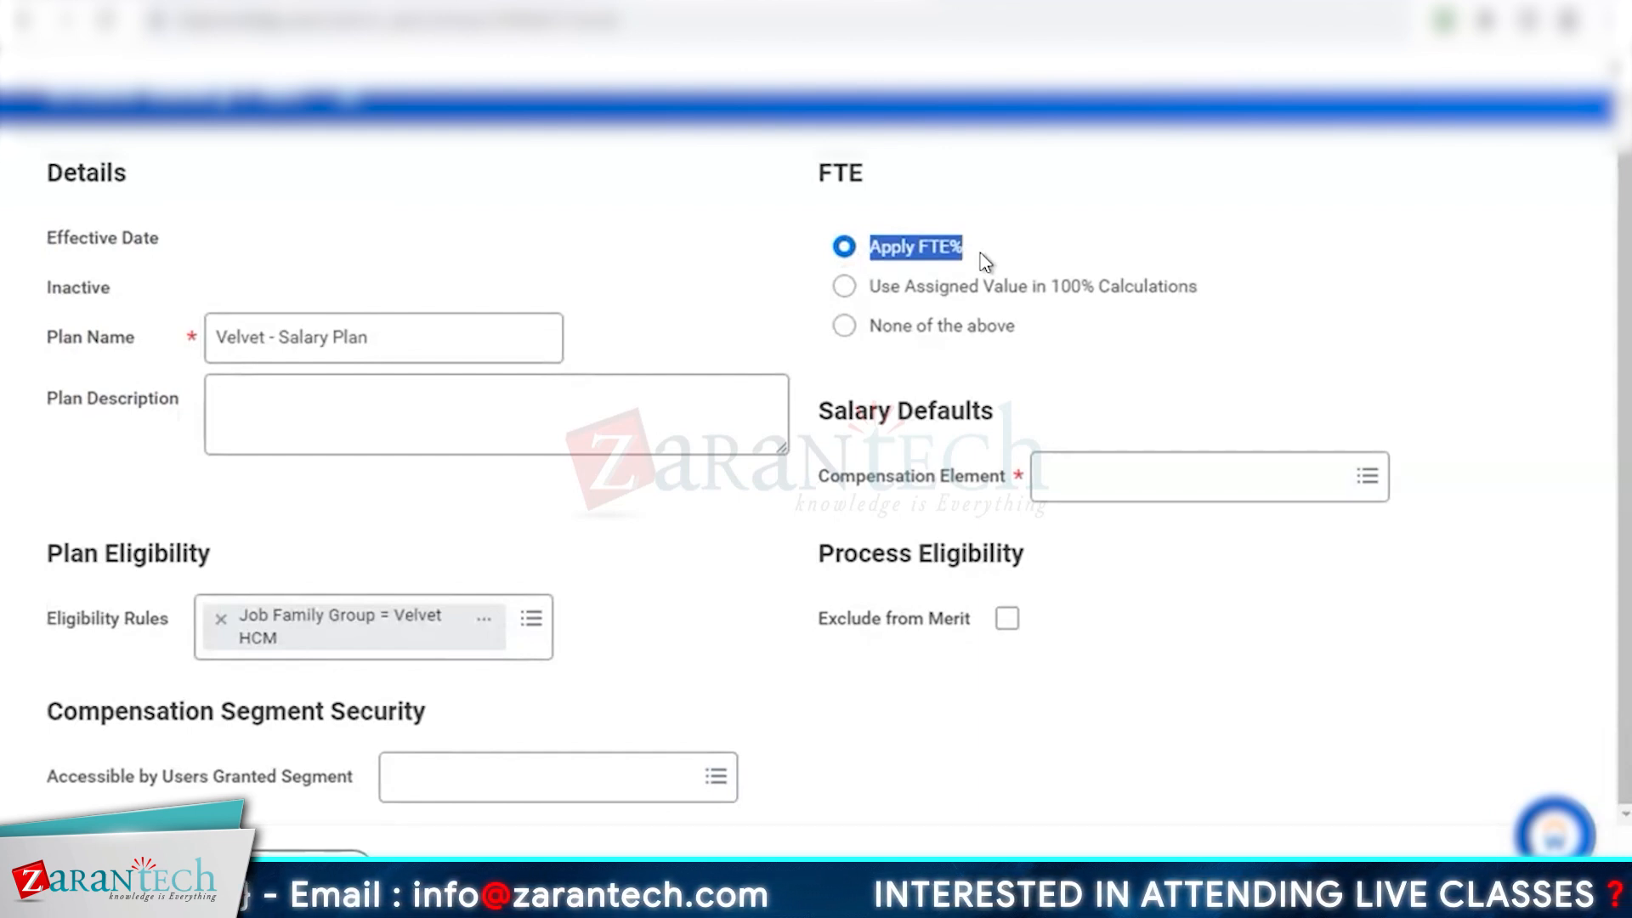
click(878, 248)
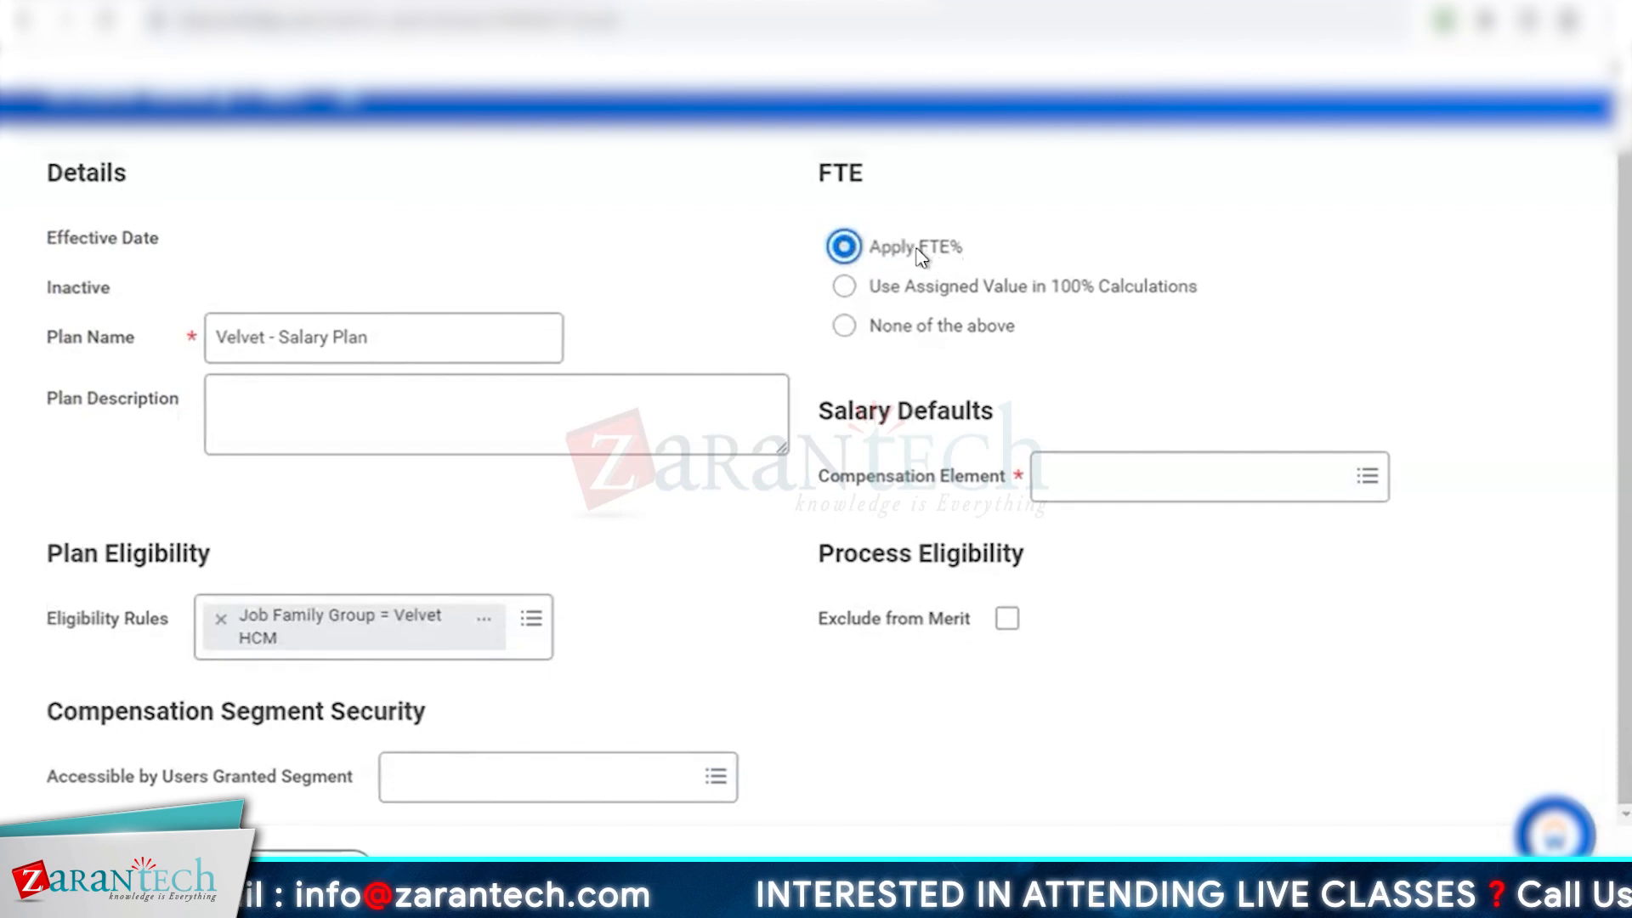
drag(918, 255, 1008, 258)
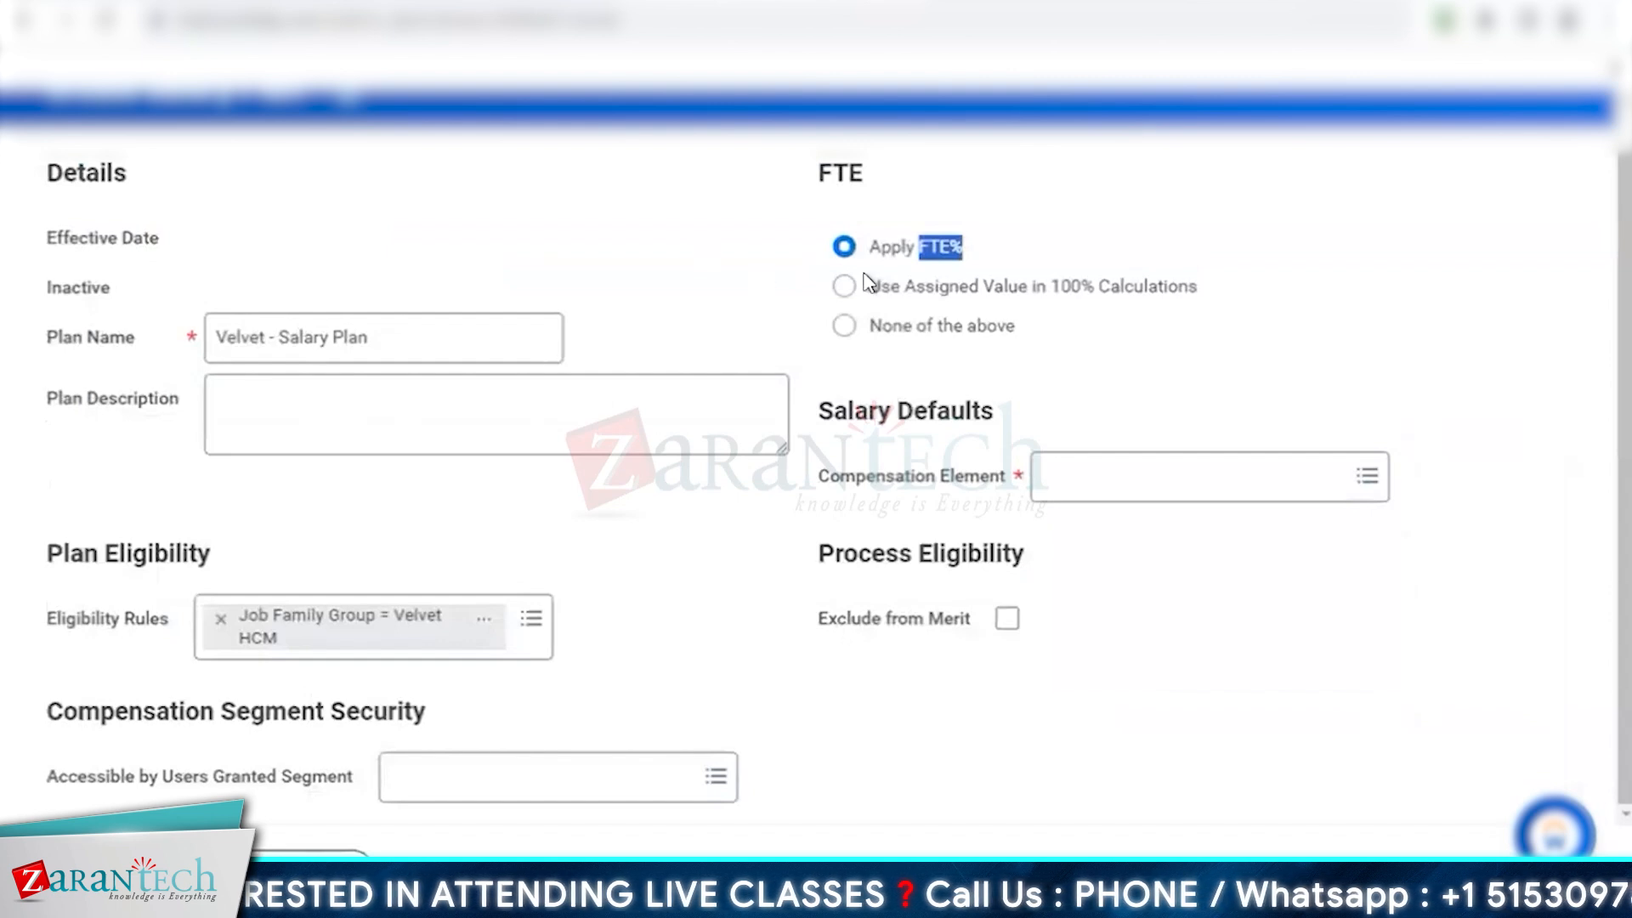
triple_click(1060, 256)
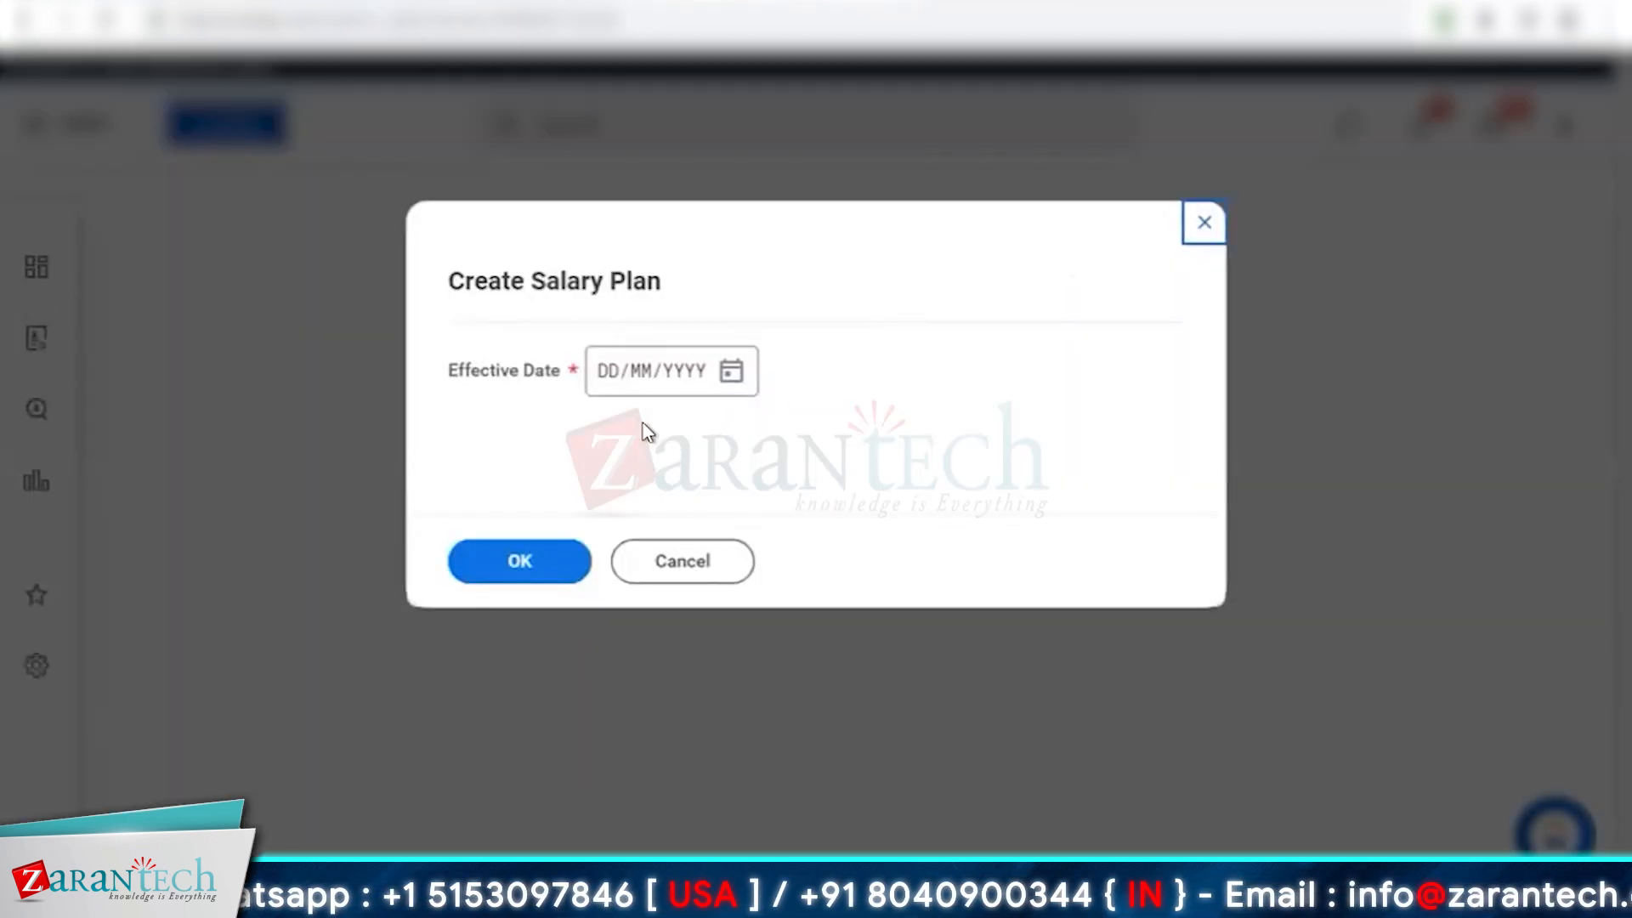
Start a new salary plan with an effective date and name it "Velvet - Salary Plan"
click(599, 368)
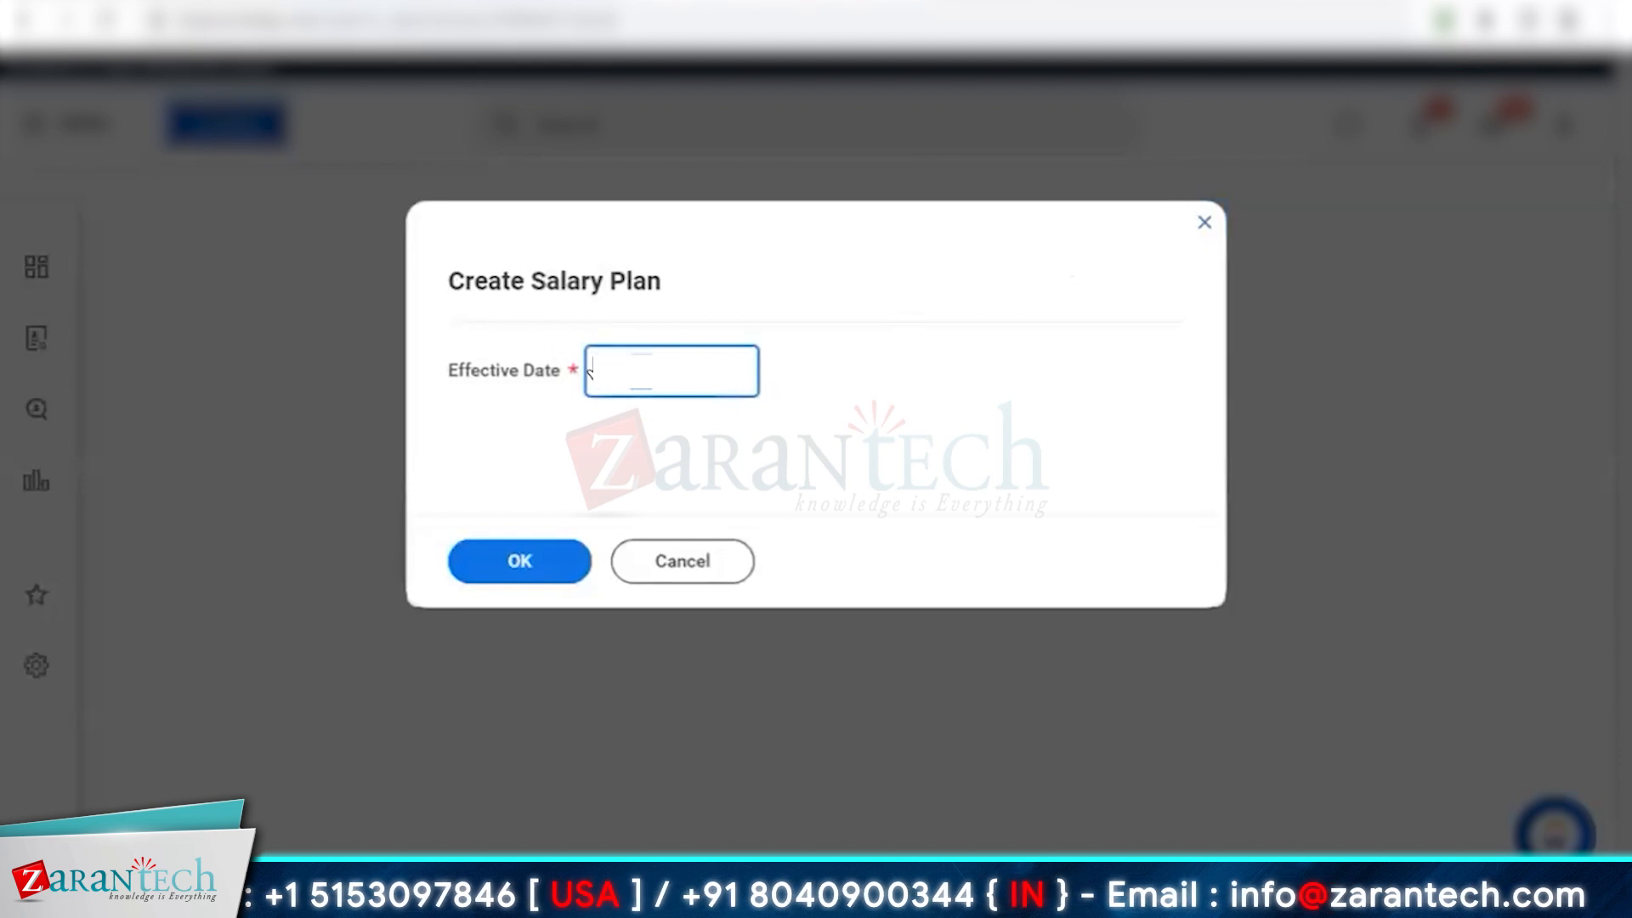
click(521, 564)
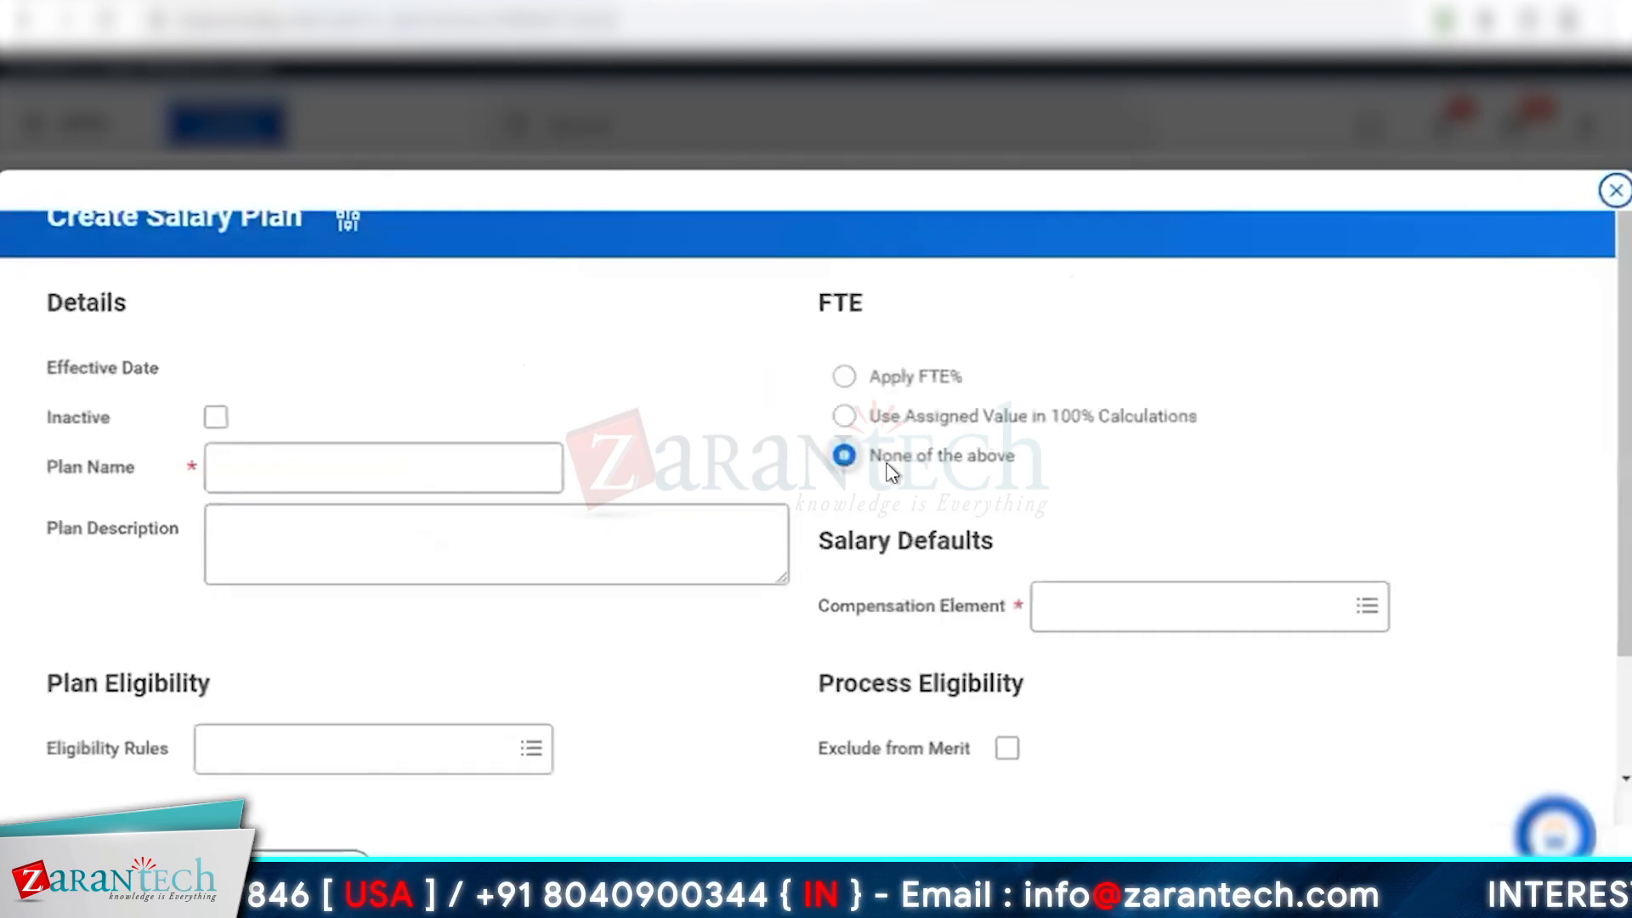
click(431, 466)
text(Vel)
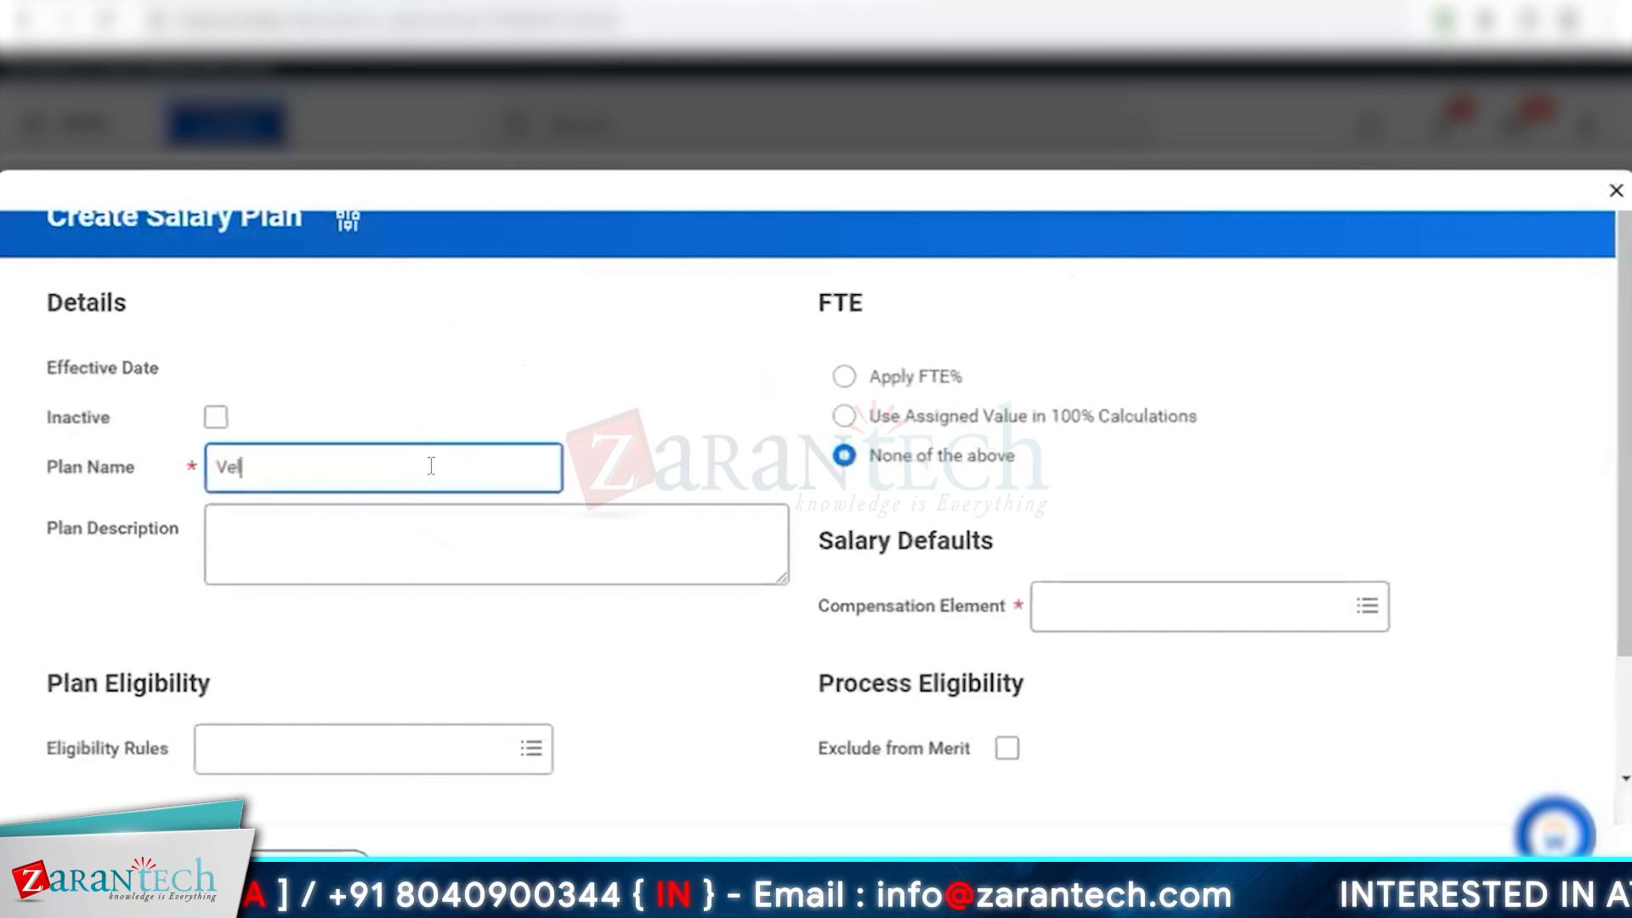
text(vet - Salary Plan)
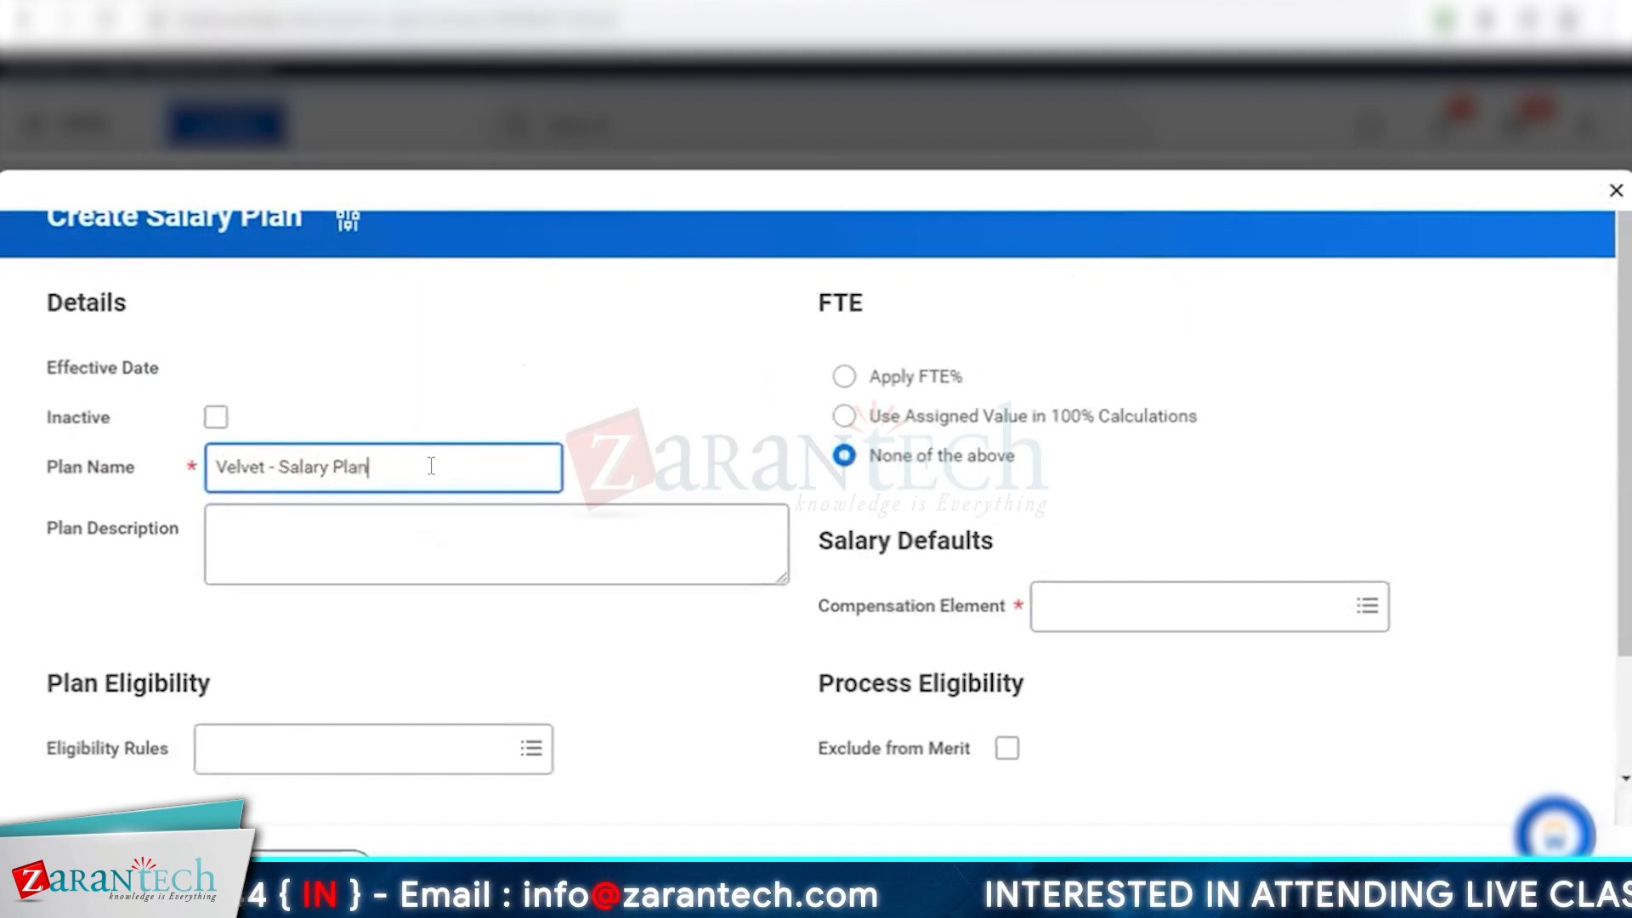
Set the new plan's FTE handling to Apply FTE%
drag(908, 385, 1050, 376)
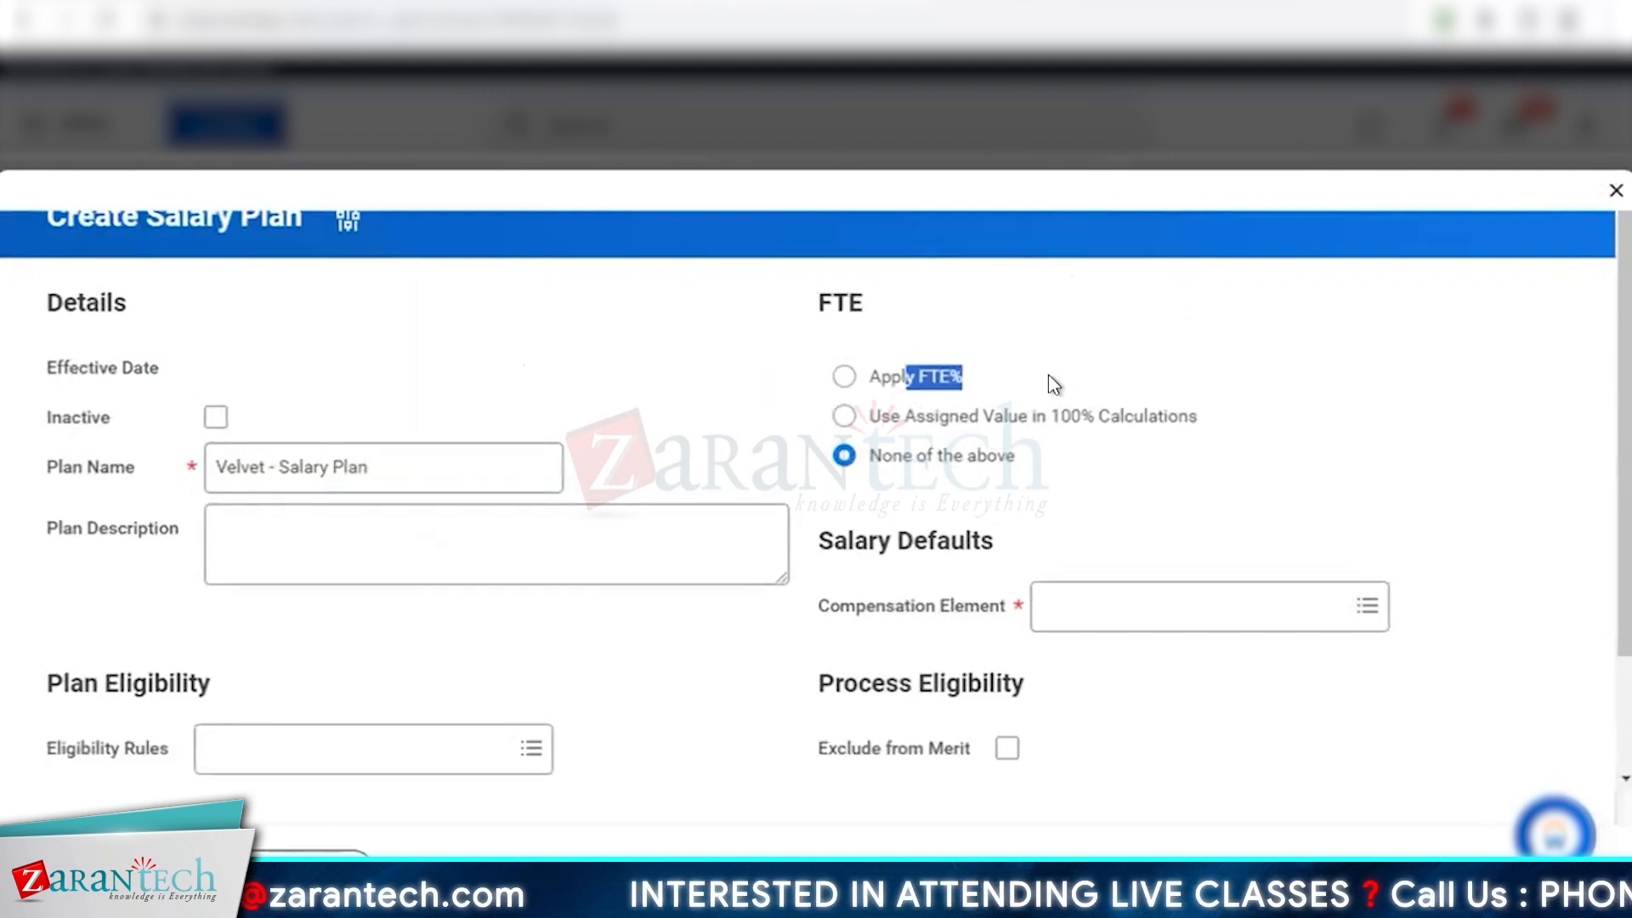
click(844, 377)
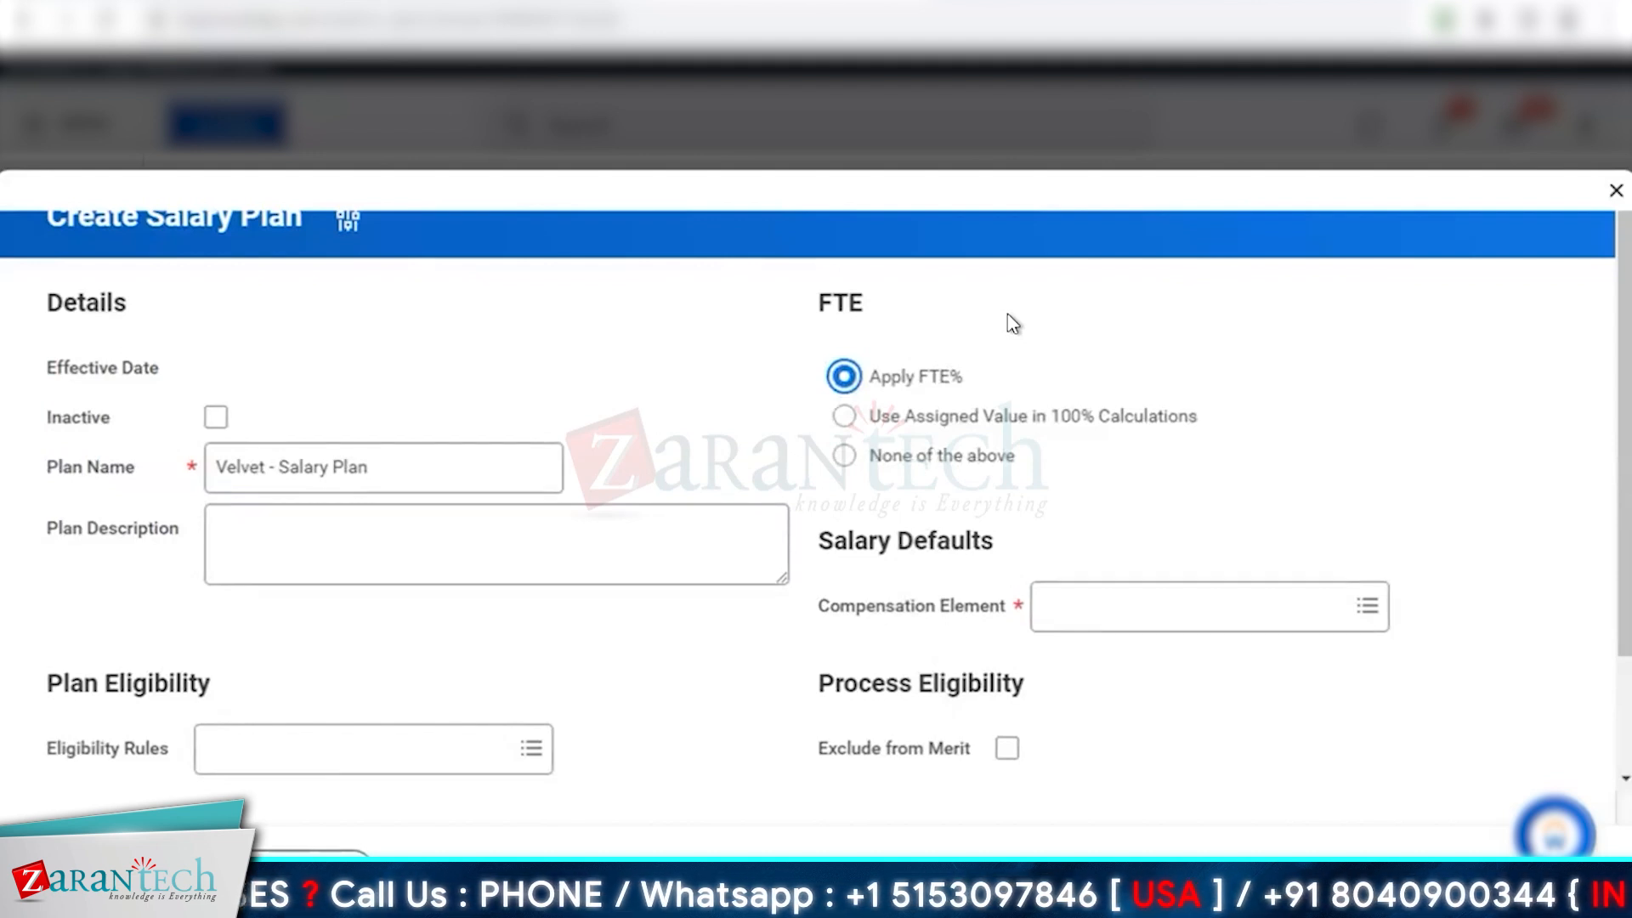
drag(872, 377, 1038, 390)
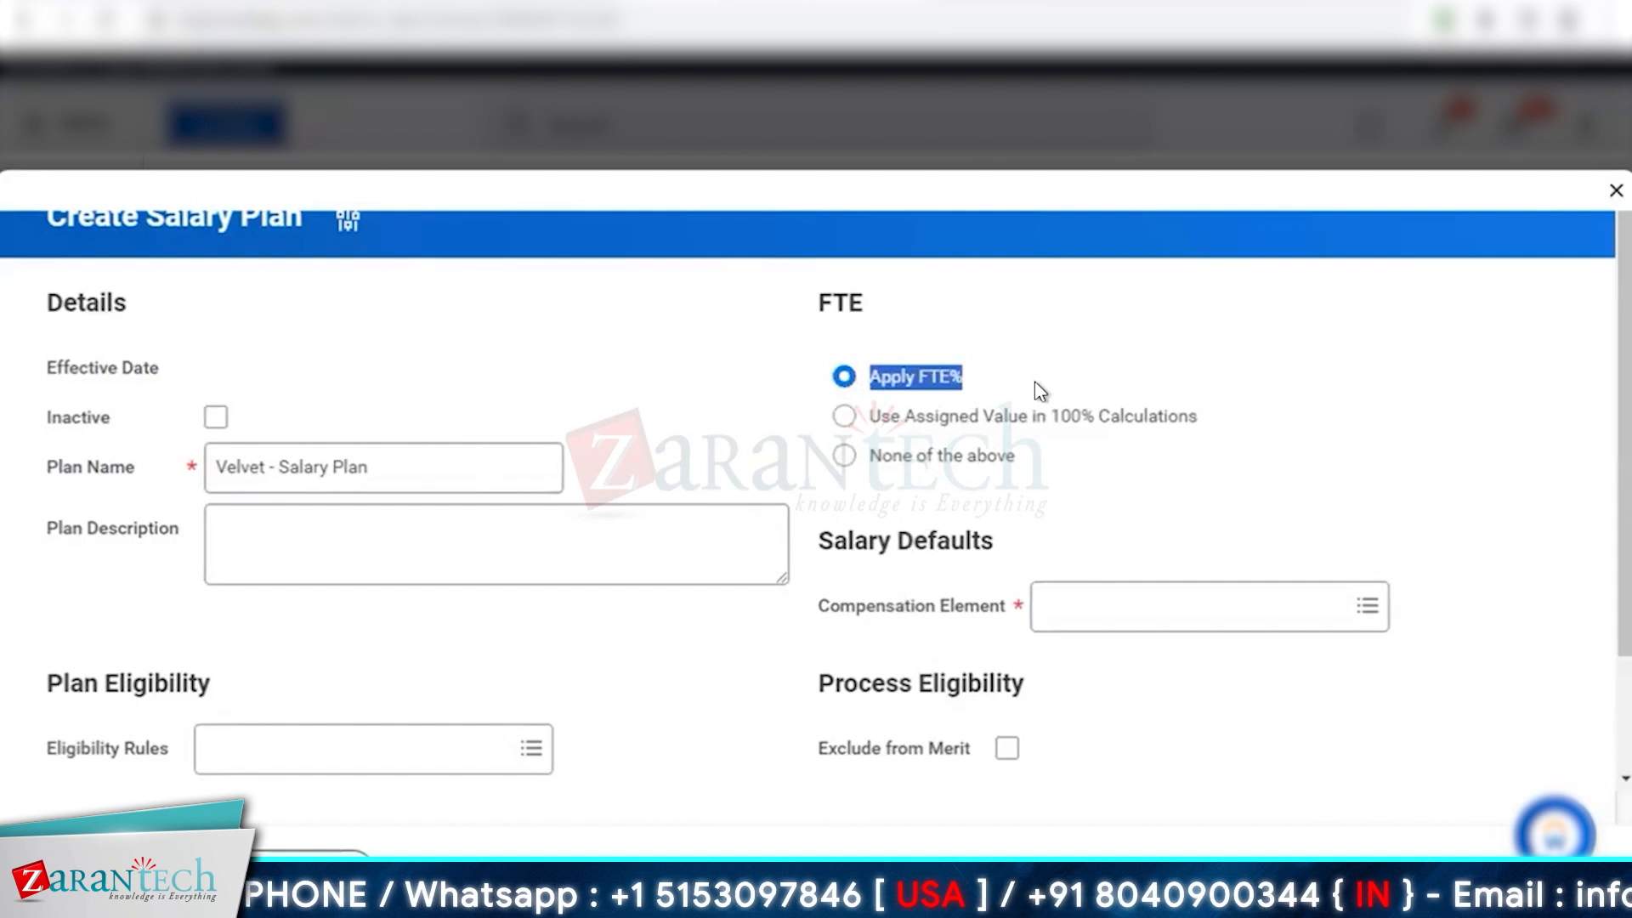
Search the eligibility rules for velvet and assign "Job Family Group = Velvet HCM" to the plan
click(392, 761)
text(velvet)
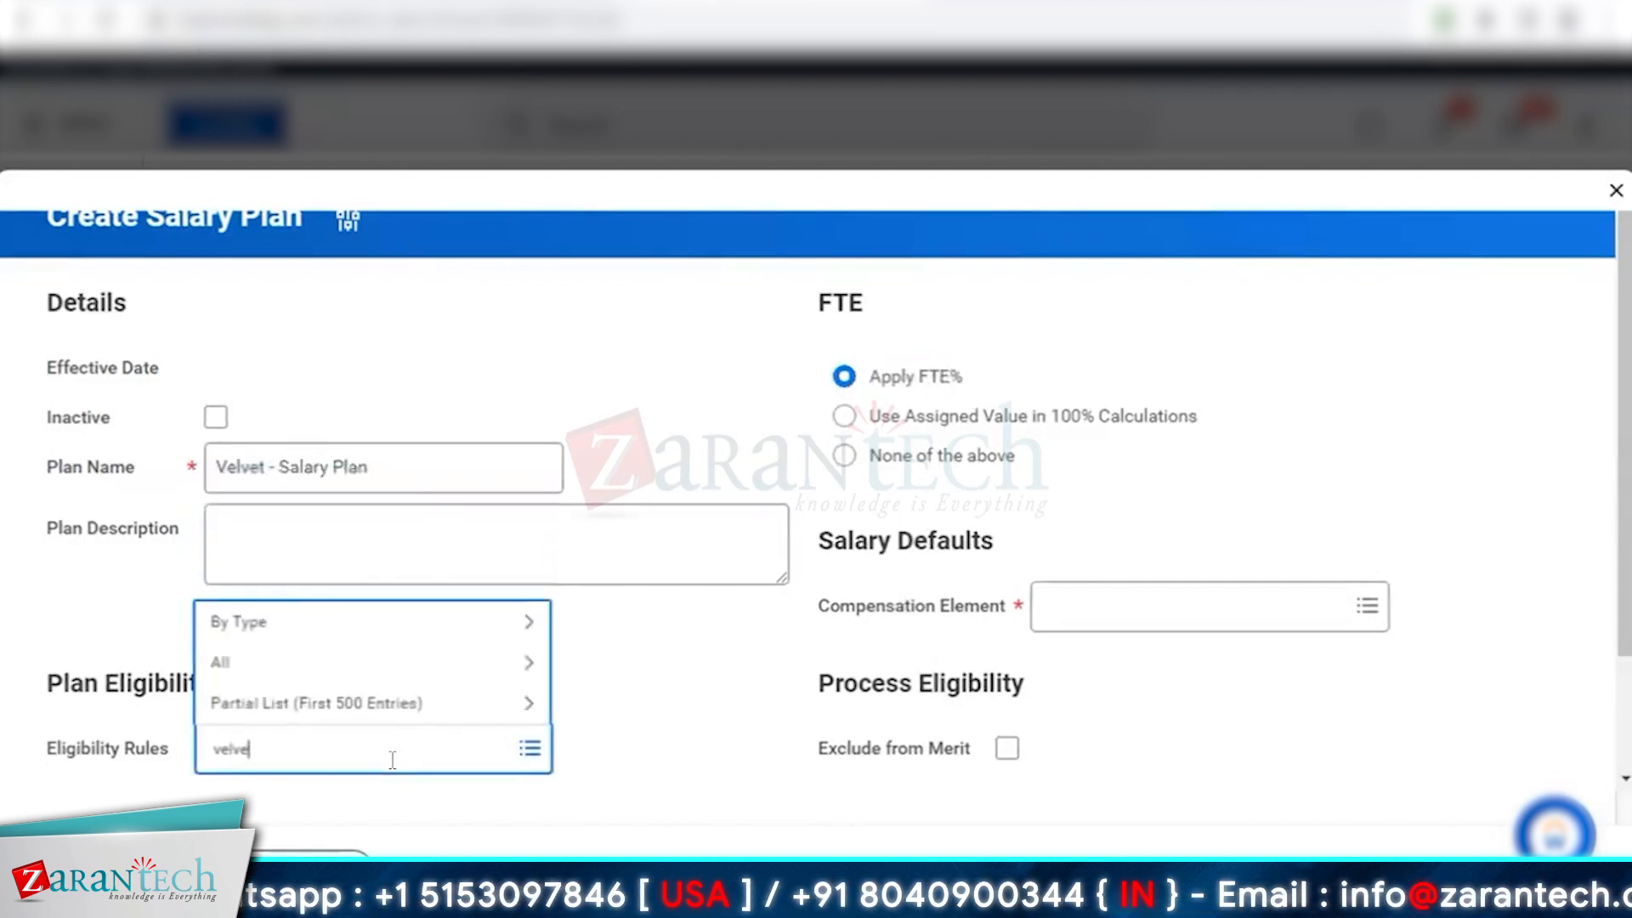
key(Return)
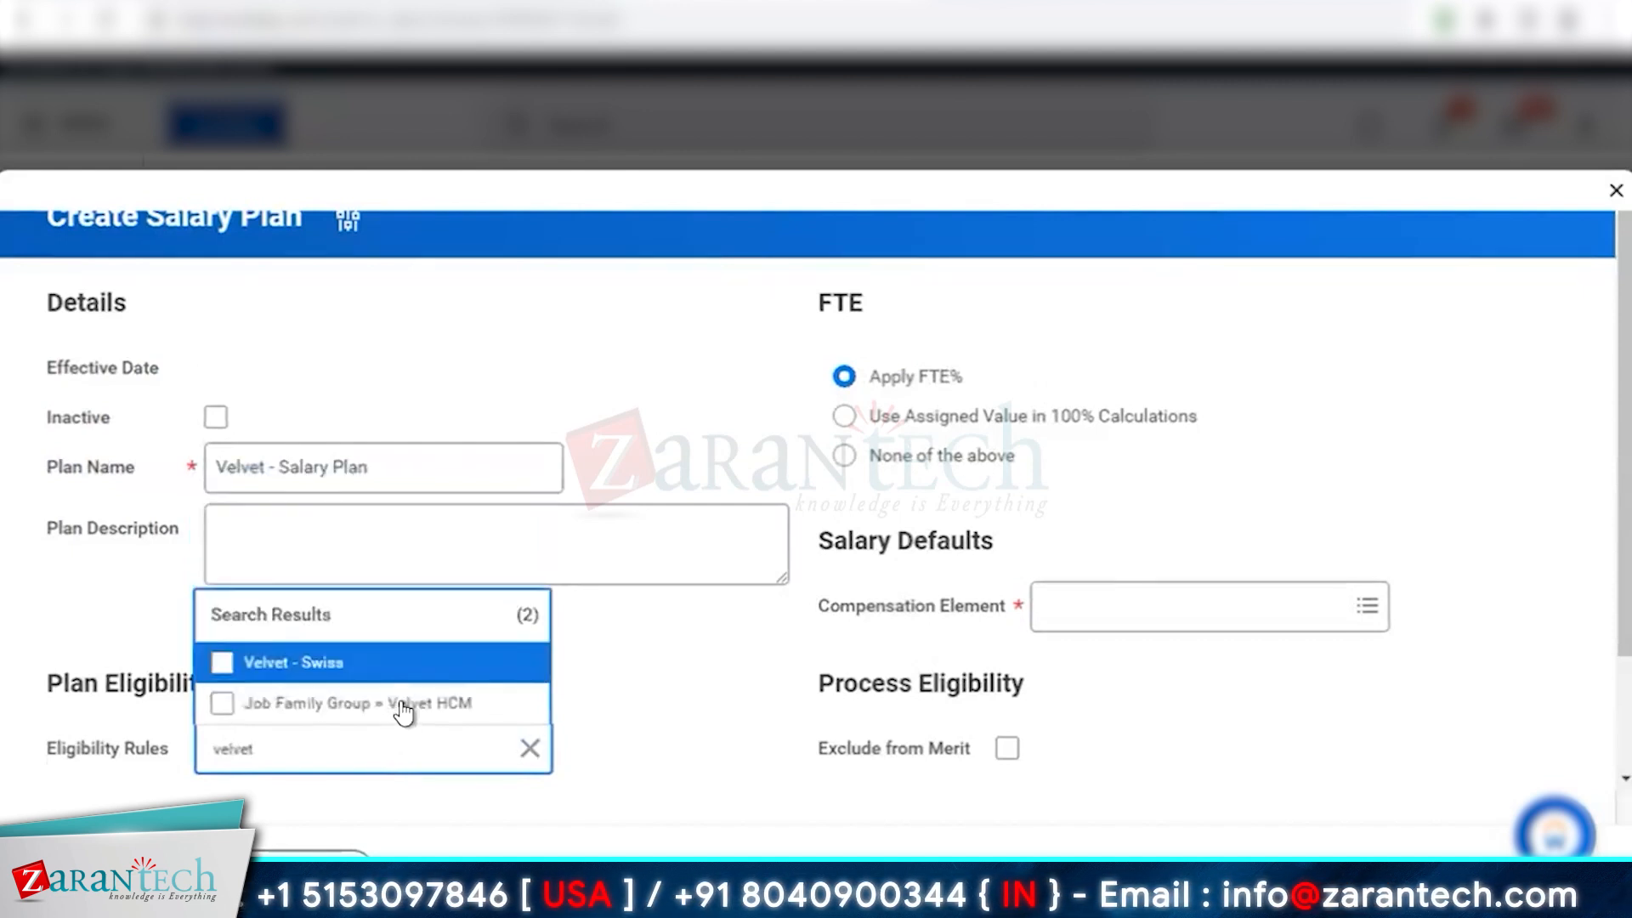
click(435, 721)
click(665, 778)
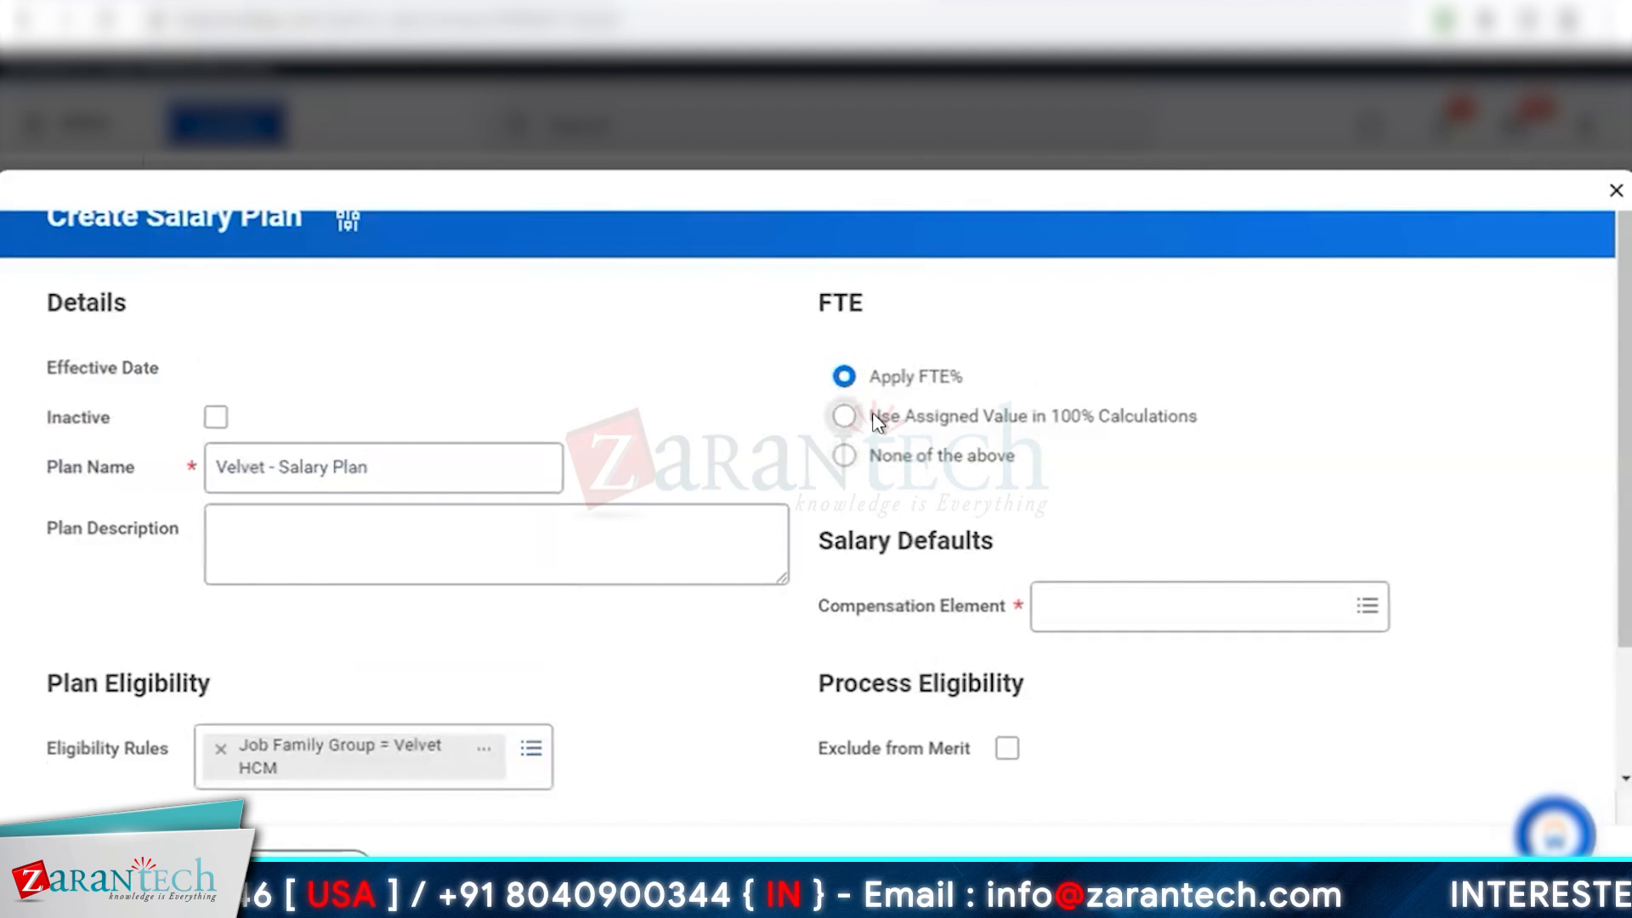
Try the FTE options Use Assigned Value in 100% Calculations and None of the above, and return to Apply FTE%
mouse_move(875, 421)
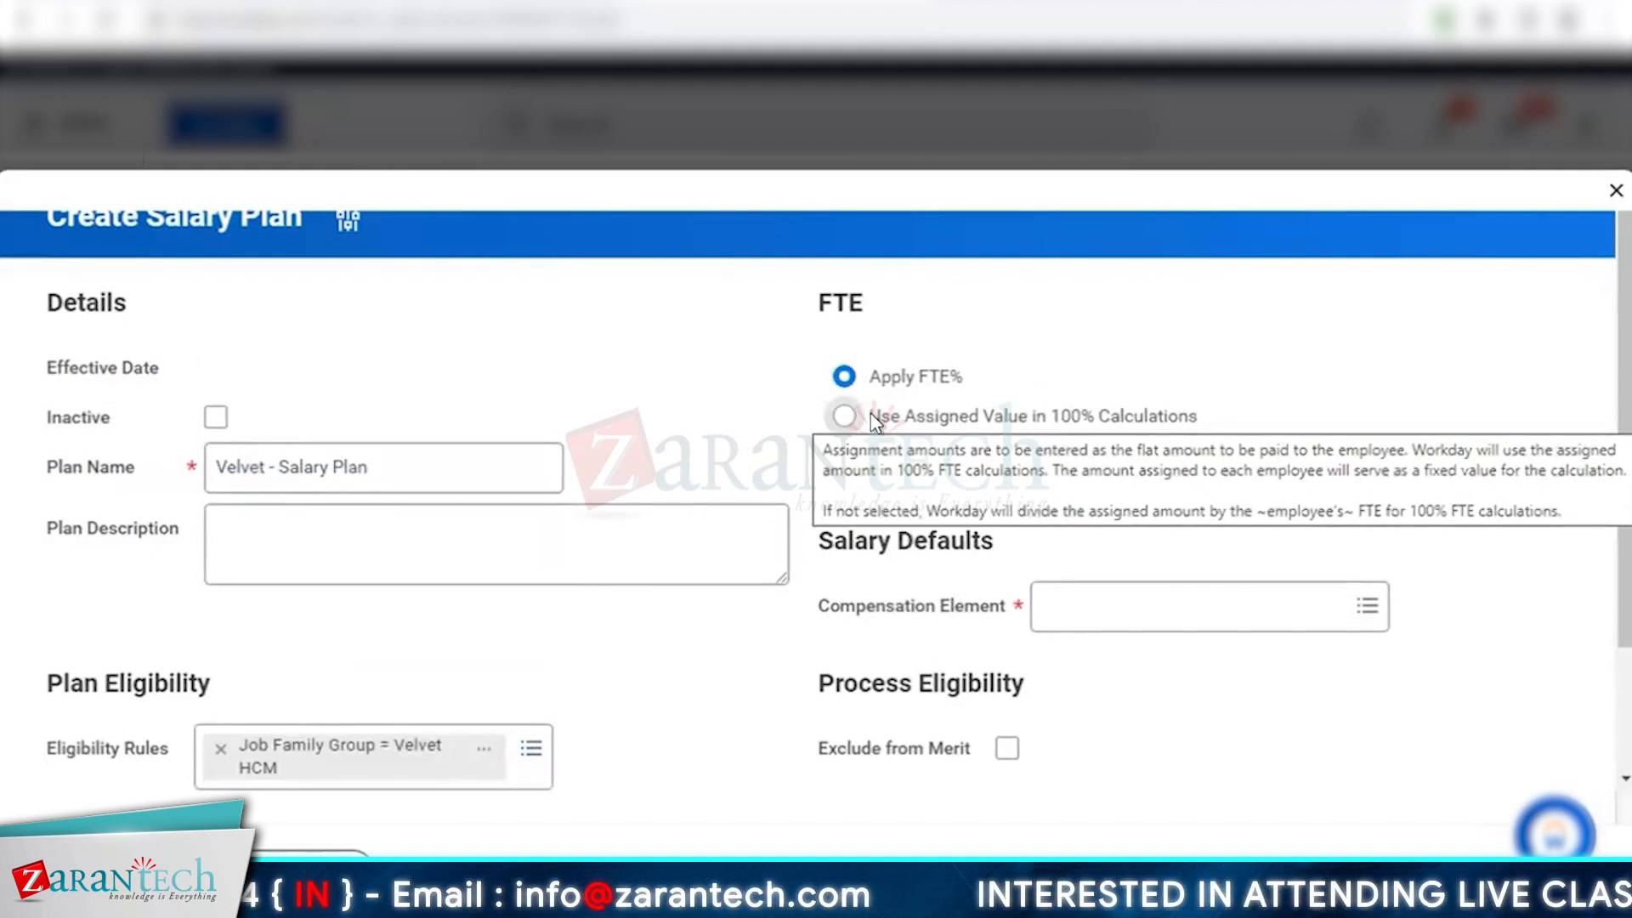
click(876, 422)
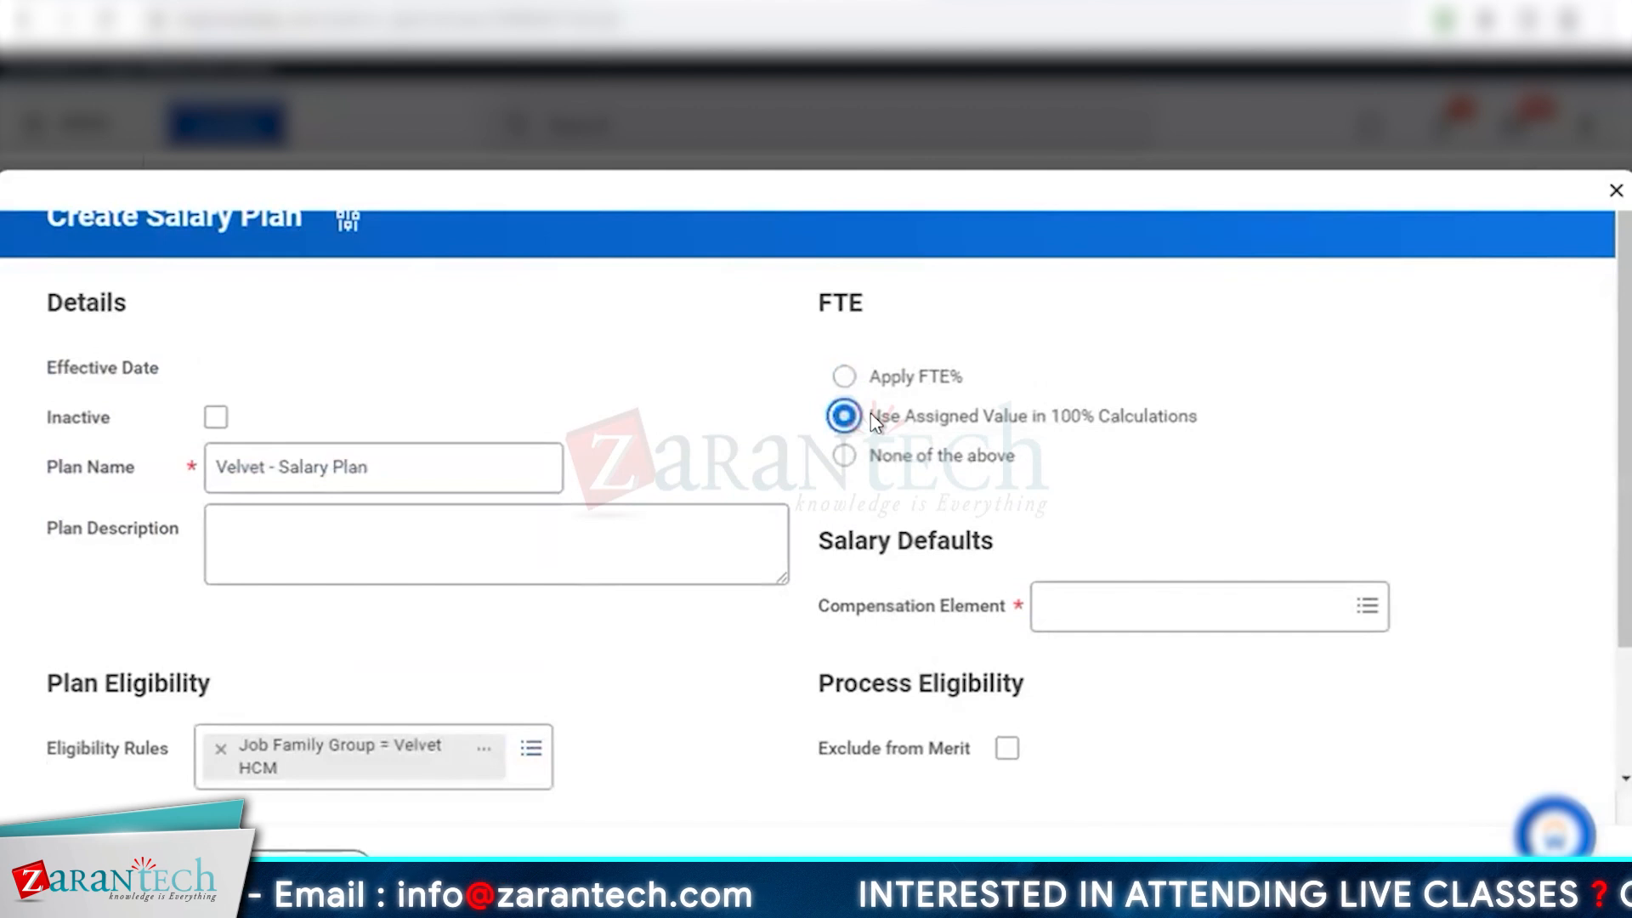
click(899, 459)
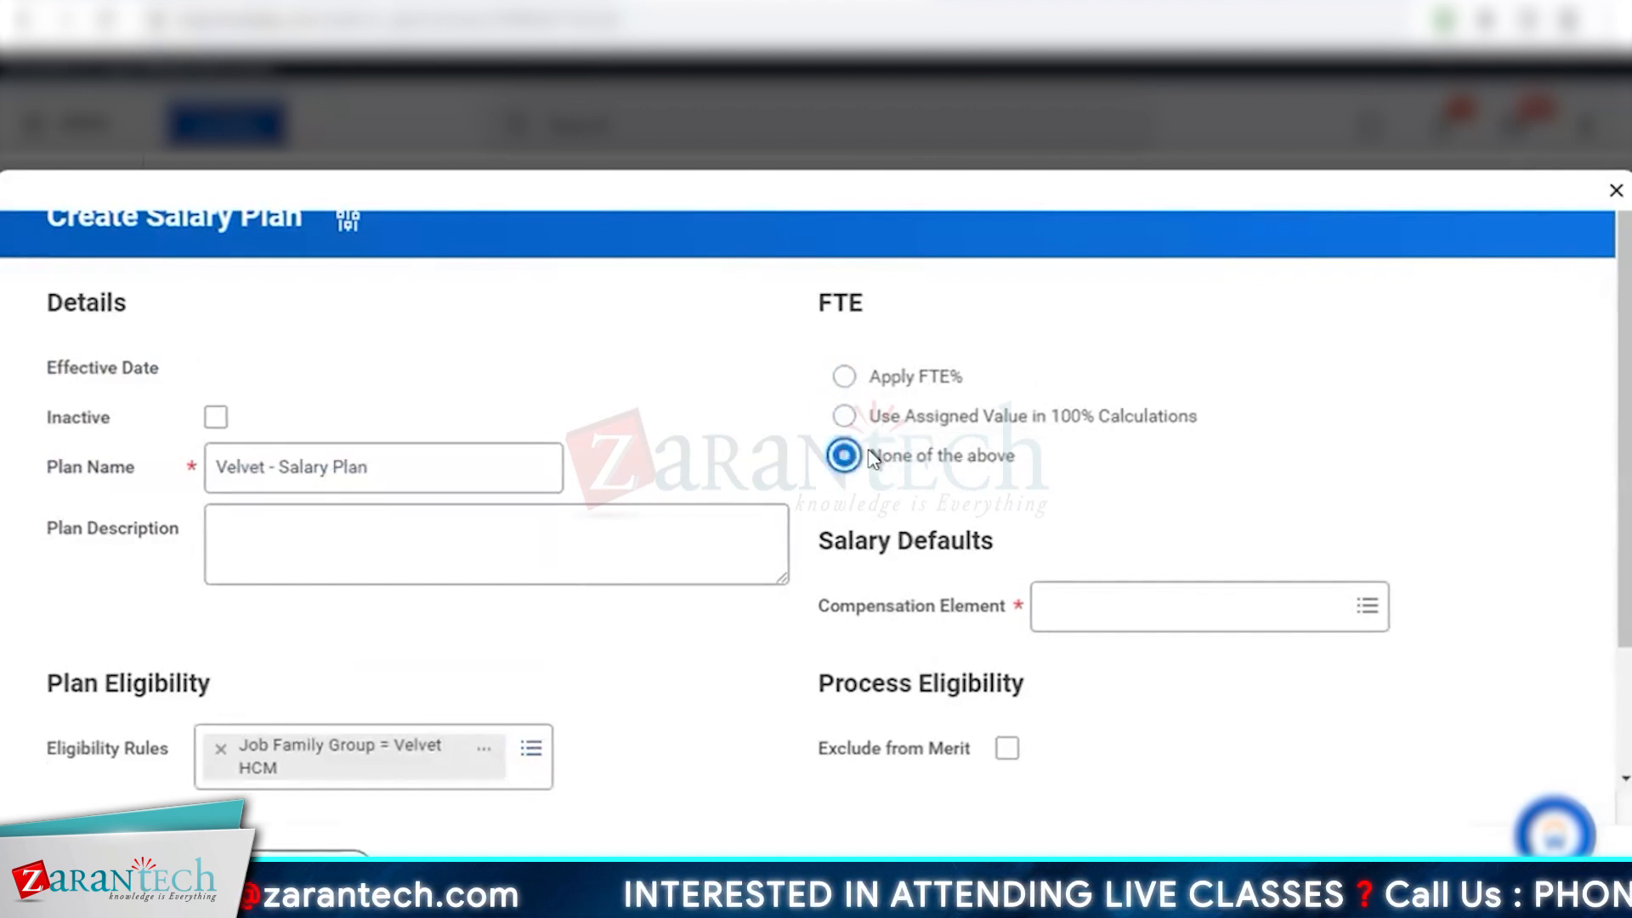
drag(868, 459, 1085, 459)
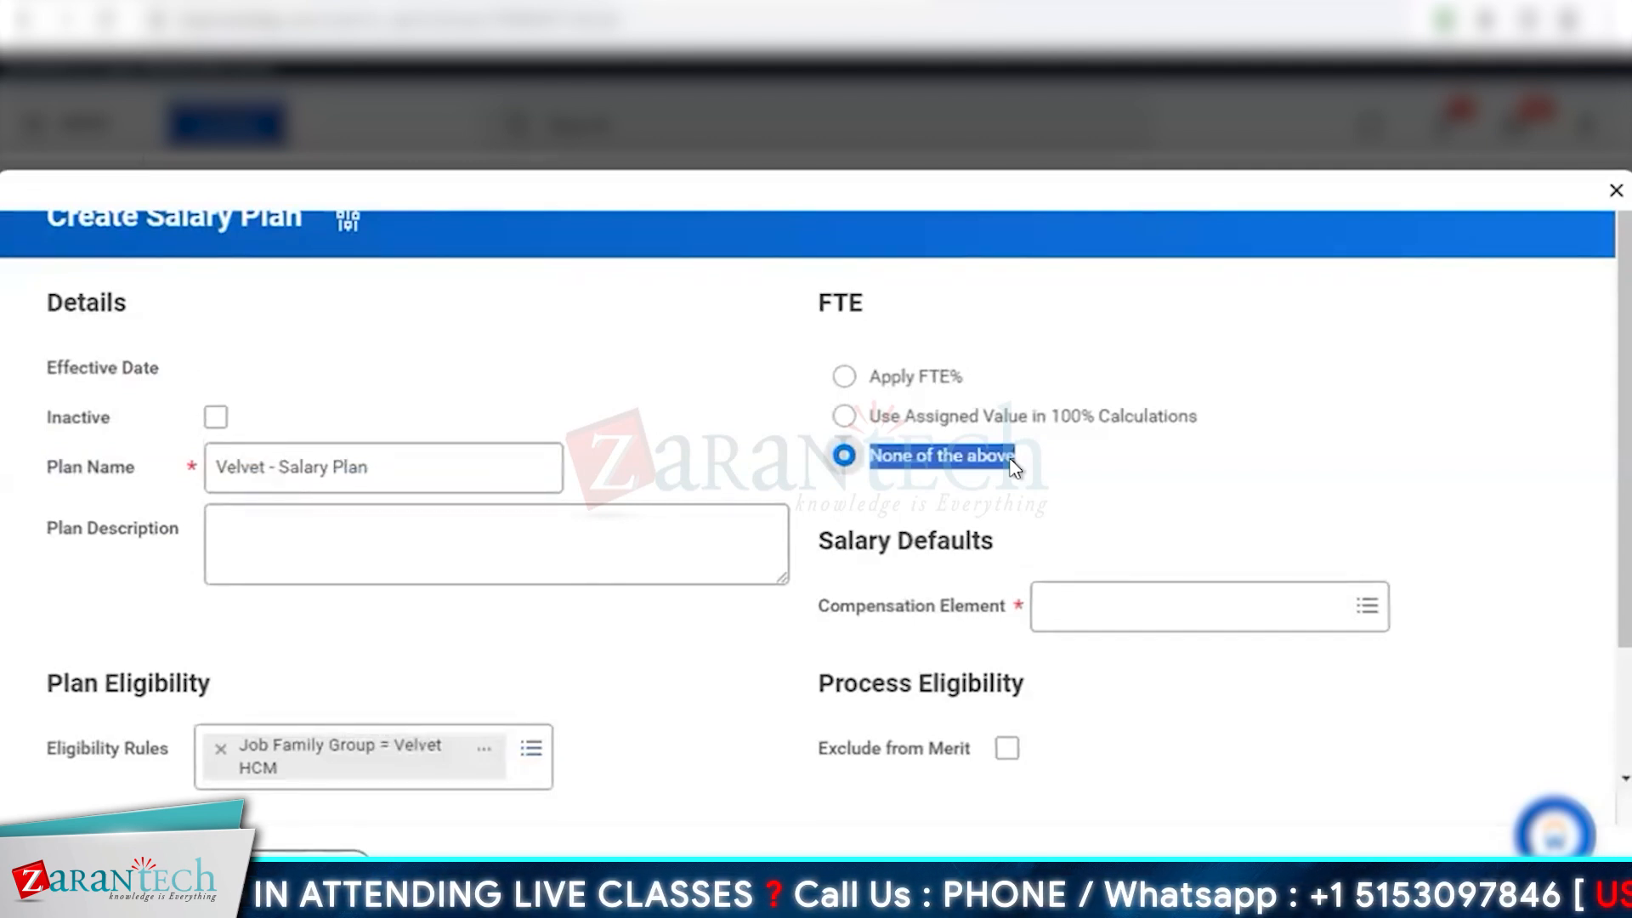
click(941, 387)
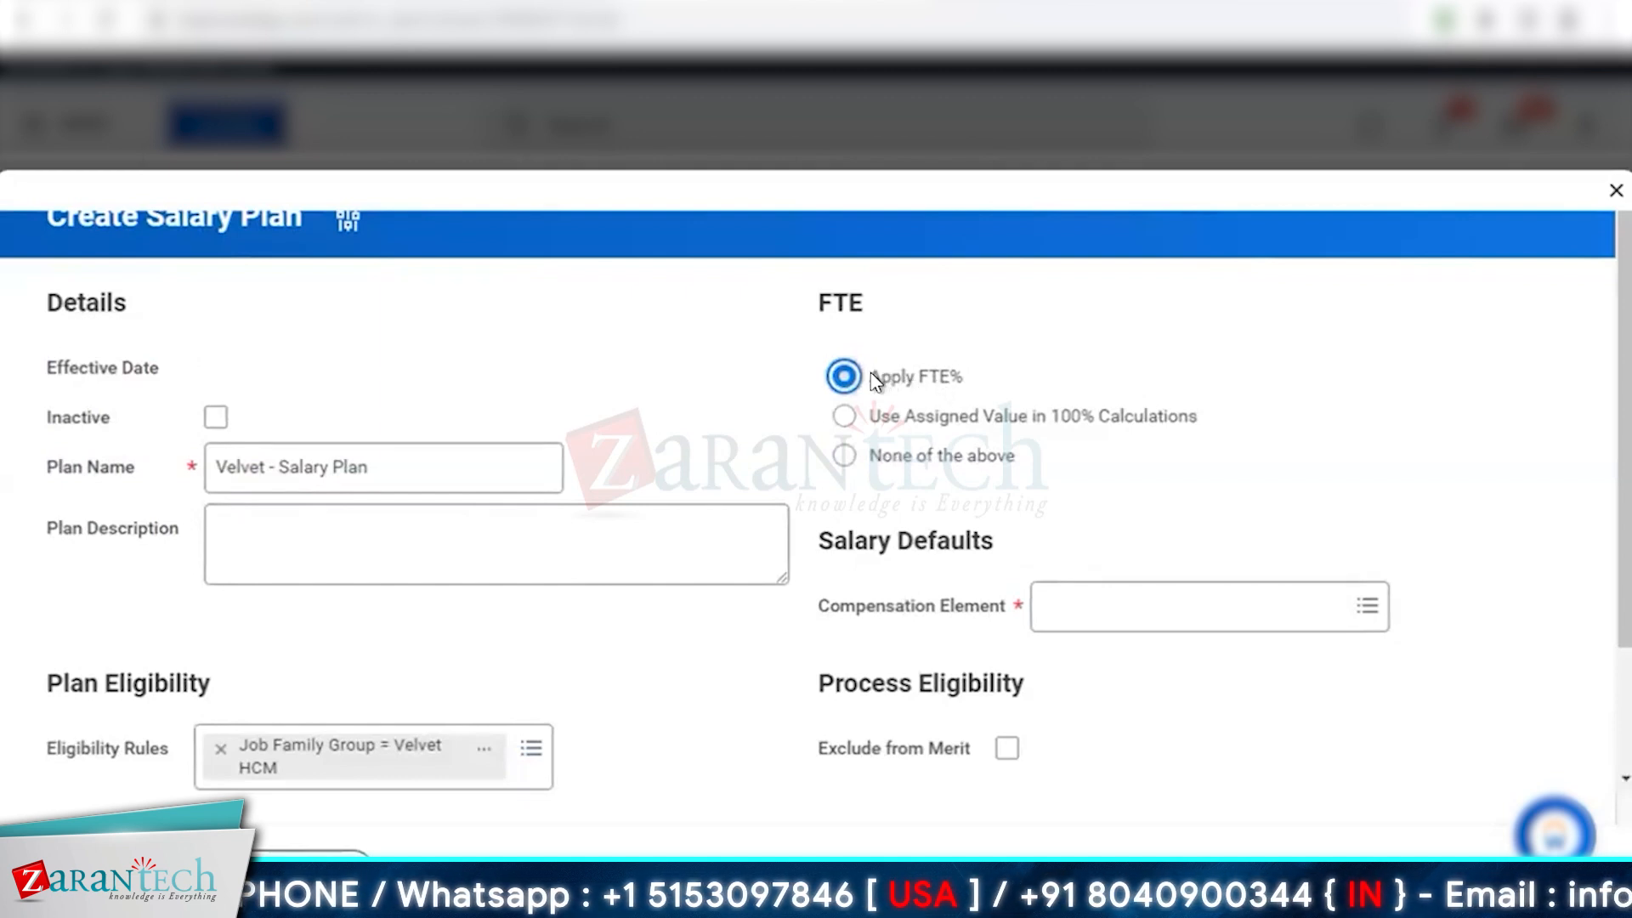
drag(872, 375, 1020, 379)
click(1021, 380)
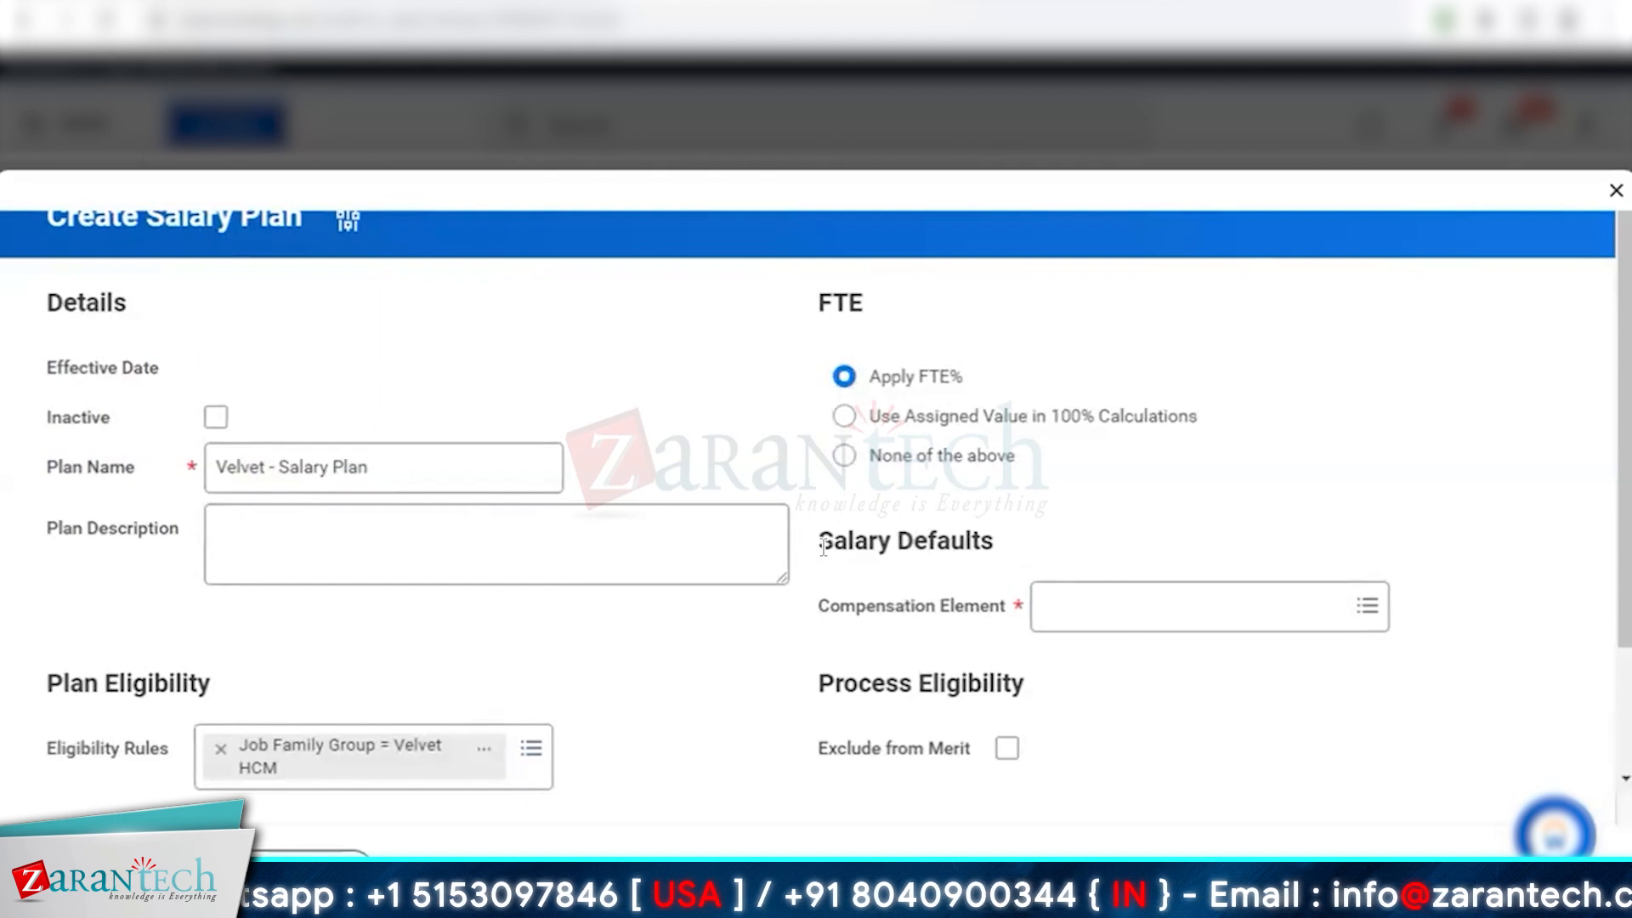
Search the compensation elements for "stan base pay" and set the plan's Compensation Element to Shri_Standard Base Pay
drag(821, 544, 1086, 553)
double_click(952, 541)
click(1130, 600)
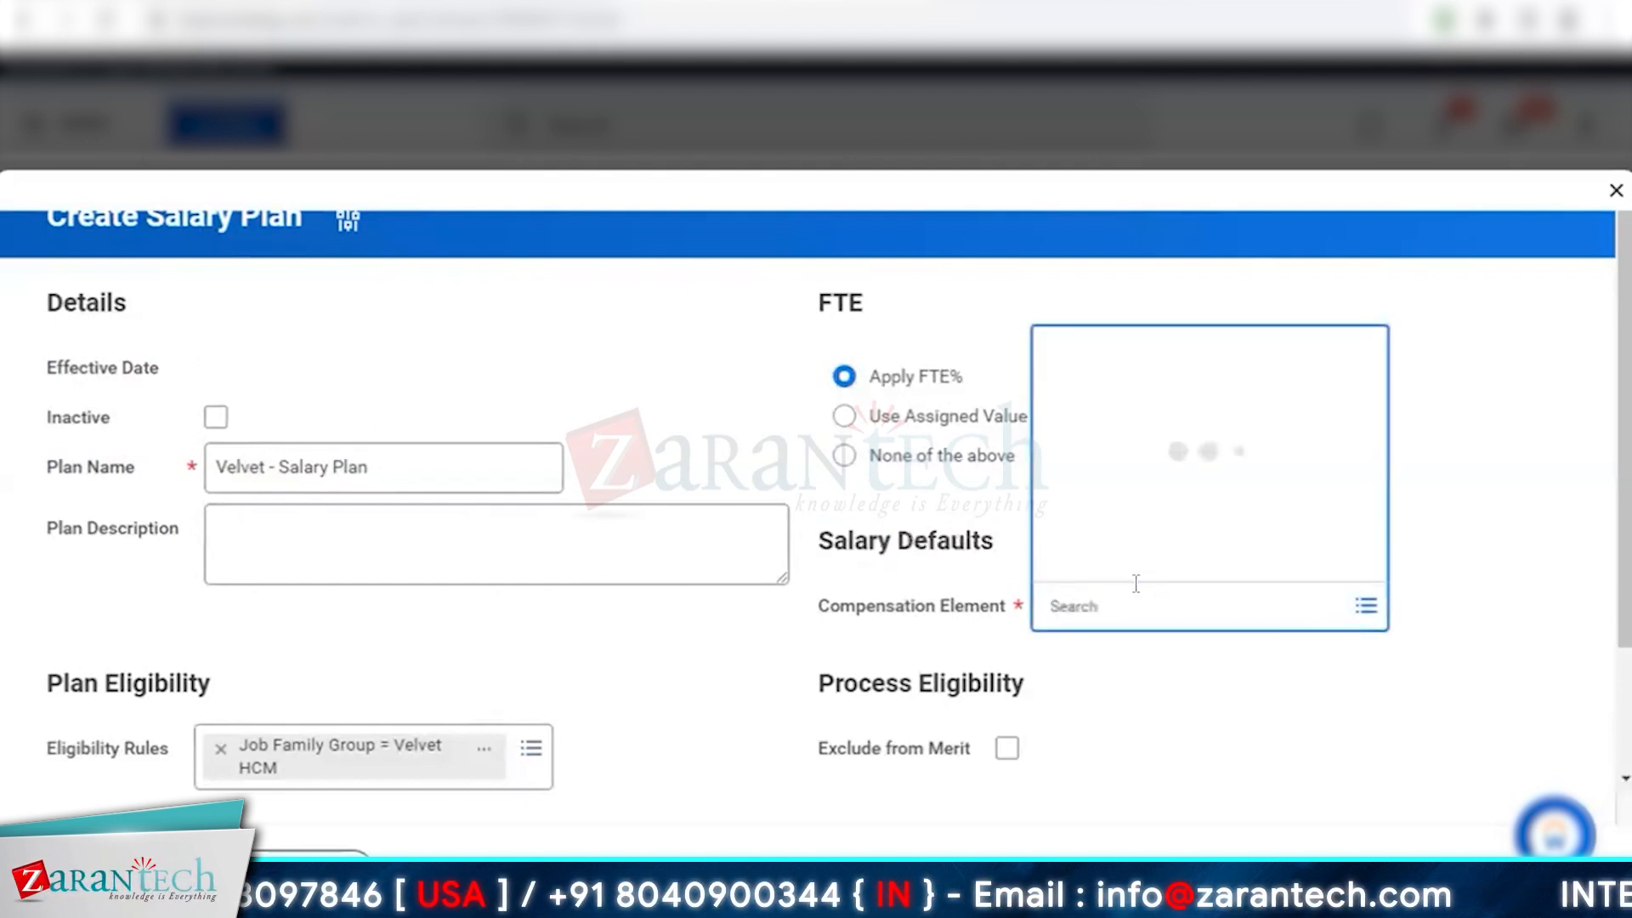
drag(822, 616, 1024, 618)
click(1079, 619)
text(stan base pay)
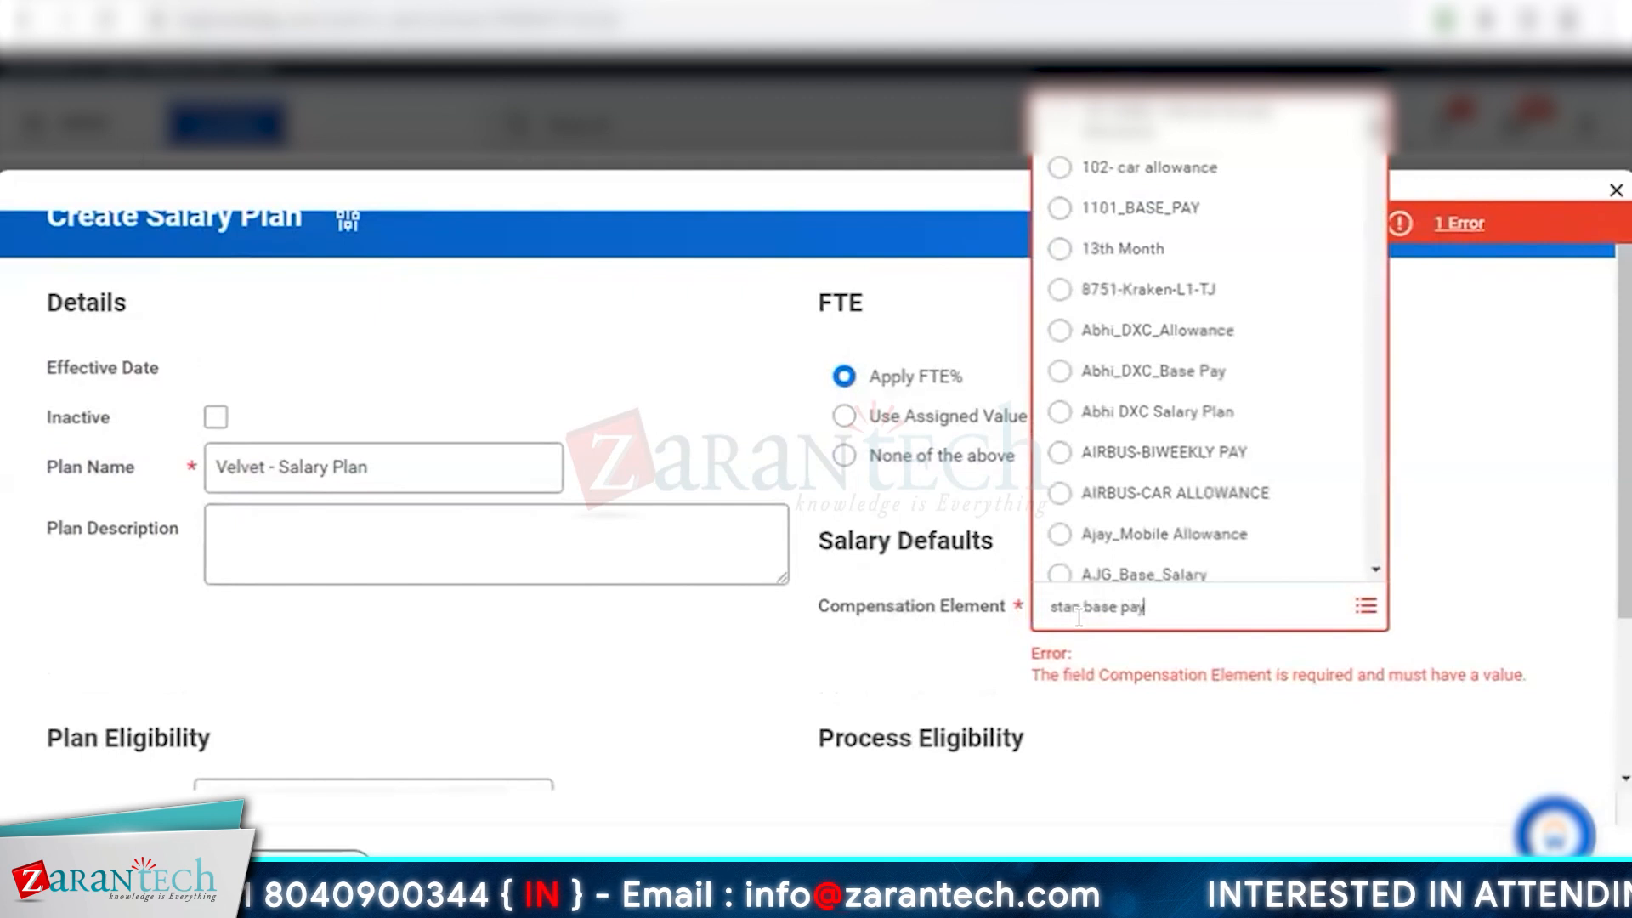
key(Return)
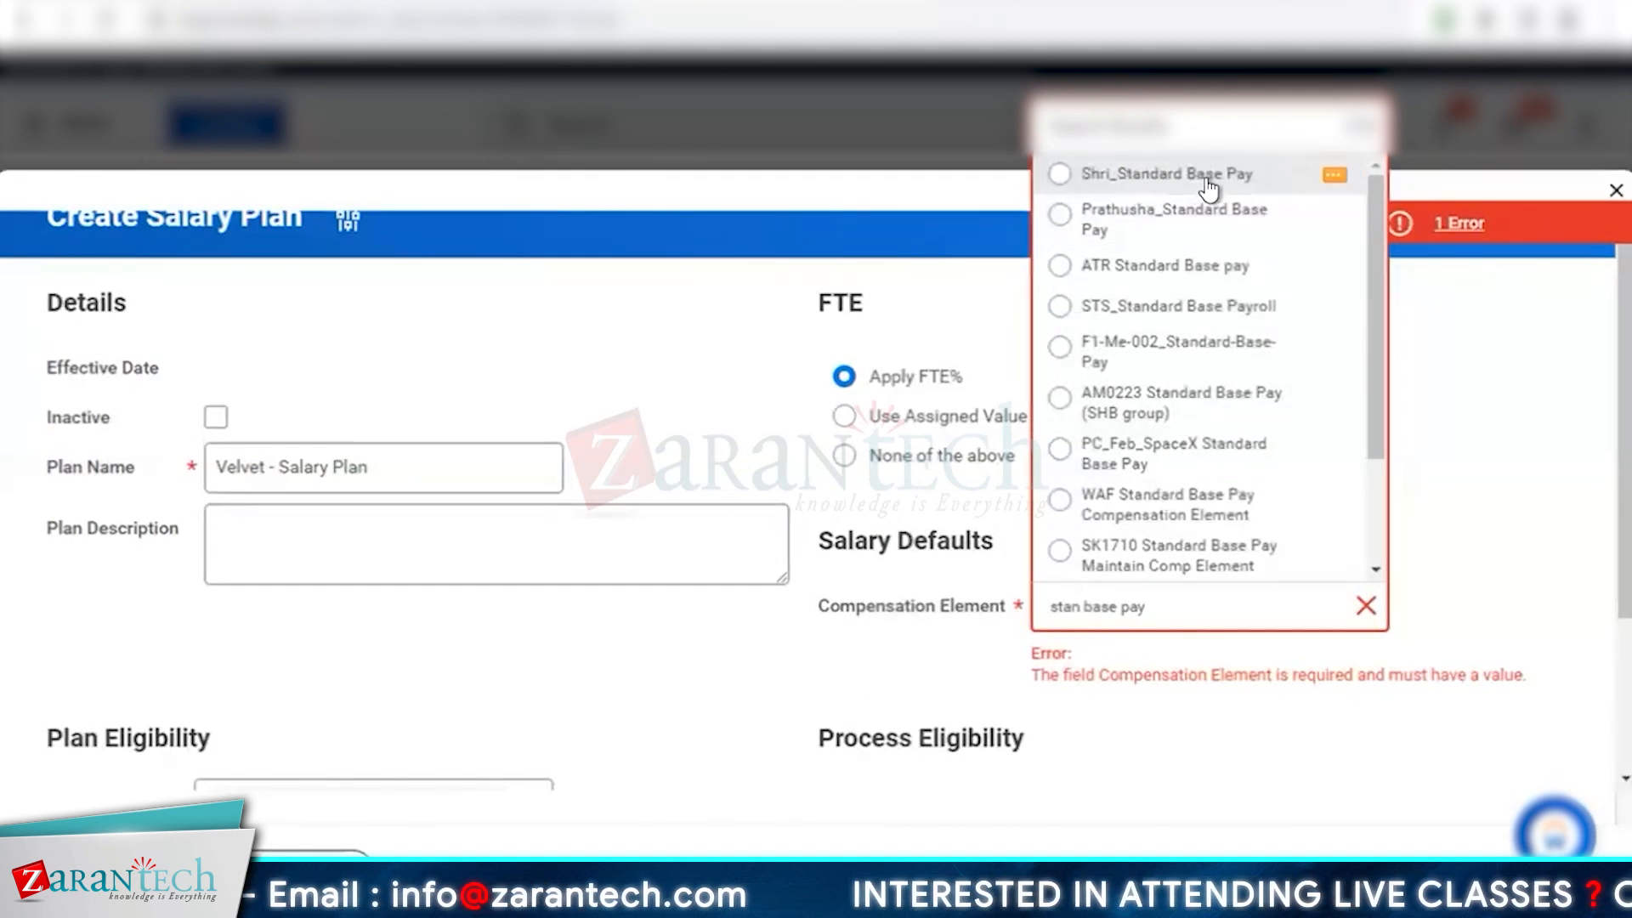
scroll(1221, 425, down, 3)
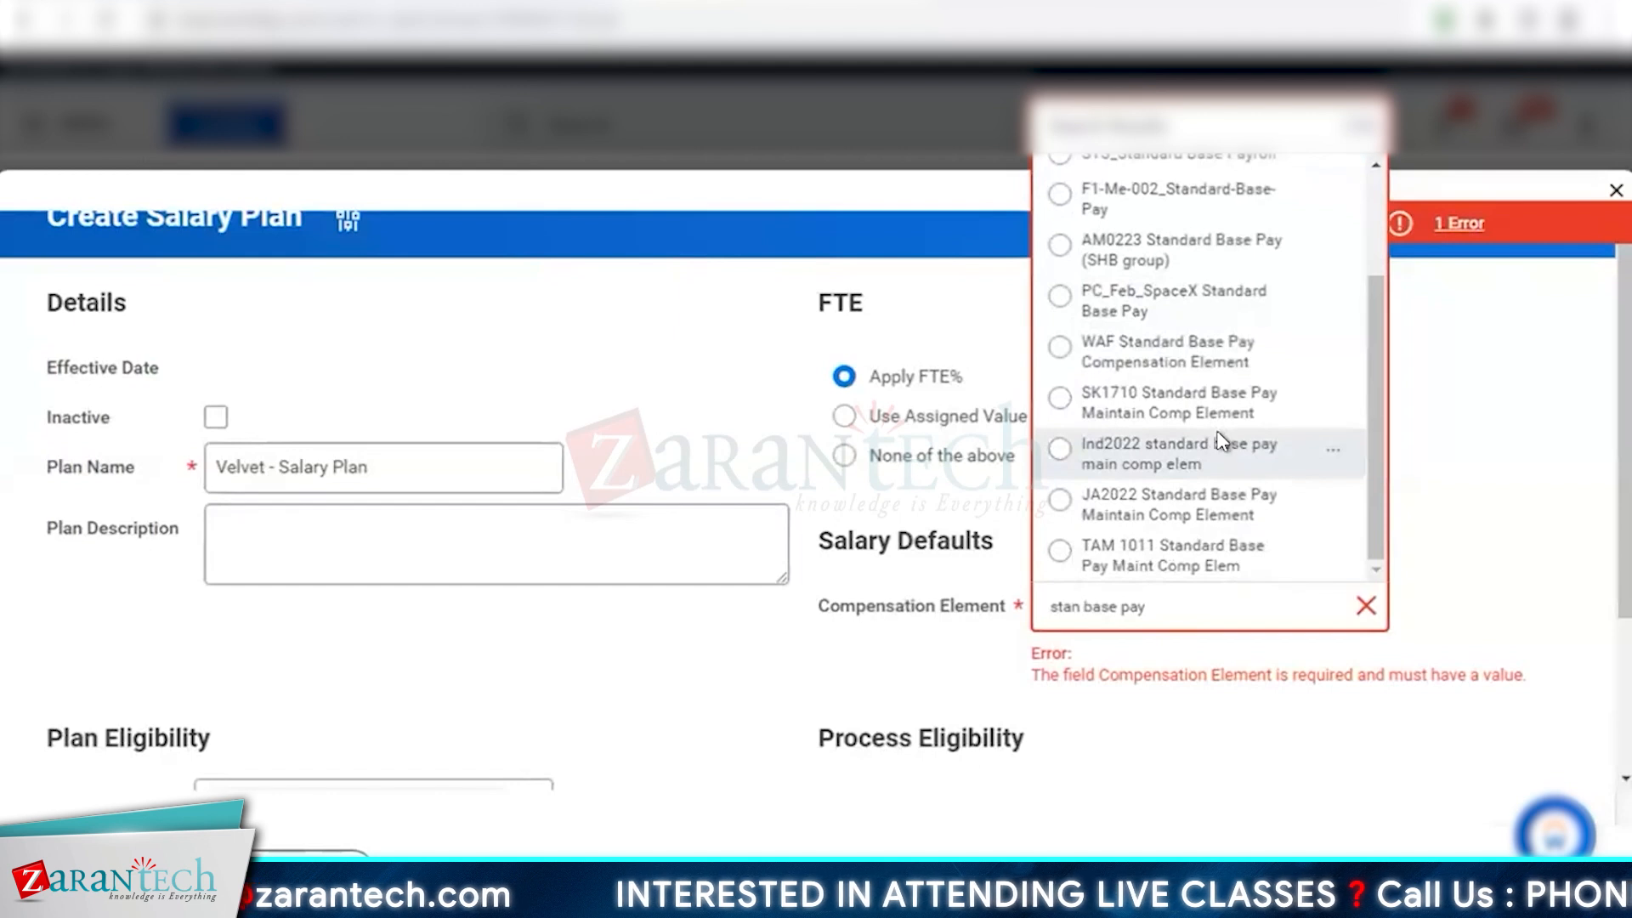
scroll(1221, 442, up, 4)
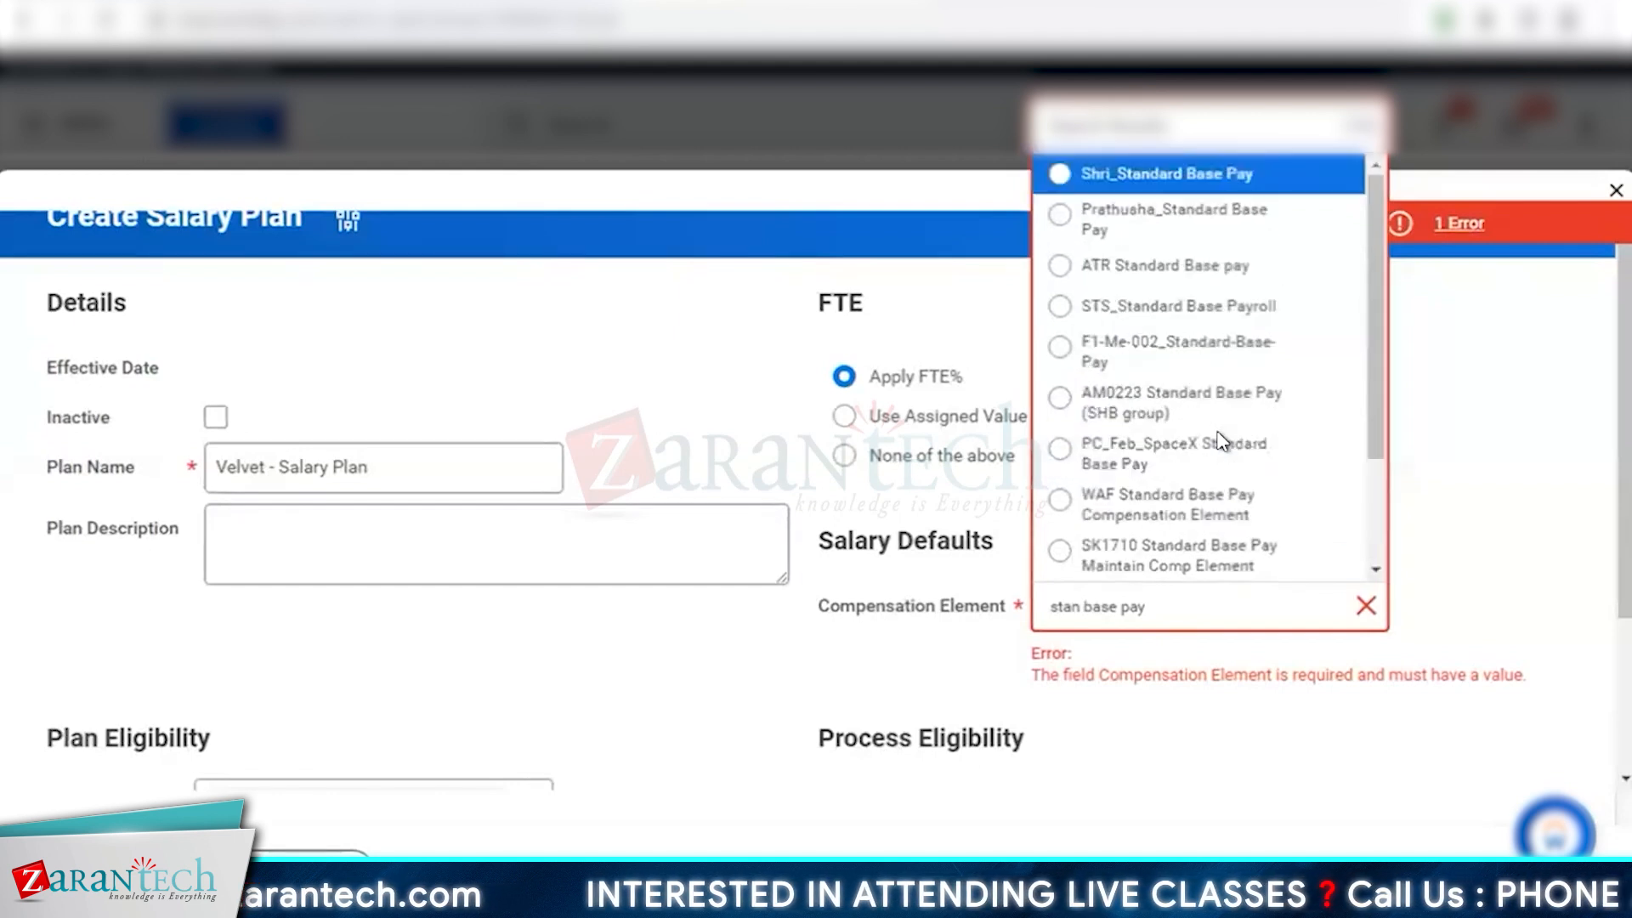
click(1247, 182)
click(1240, 588)
click(1165, 681)
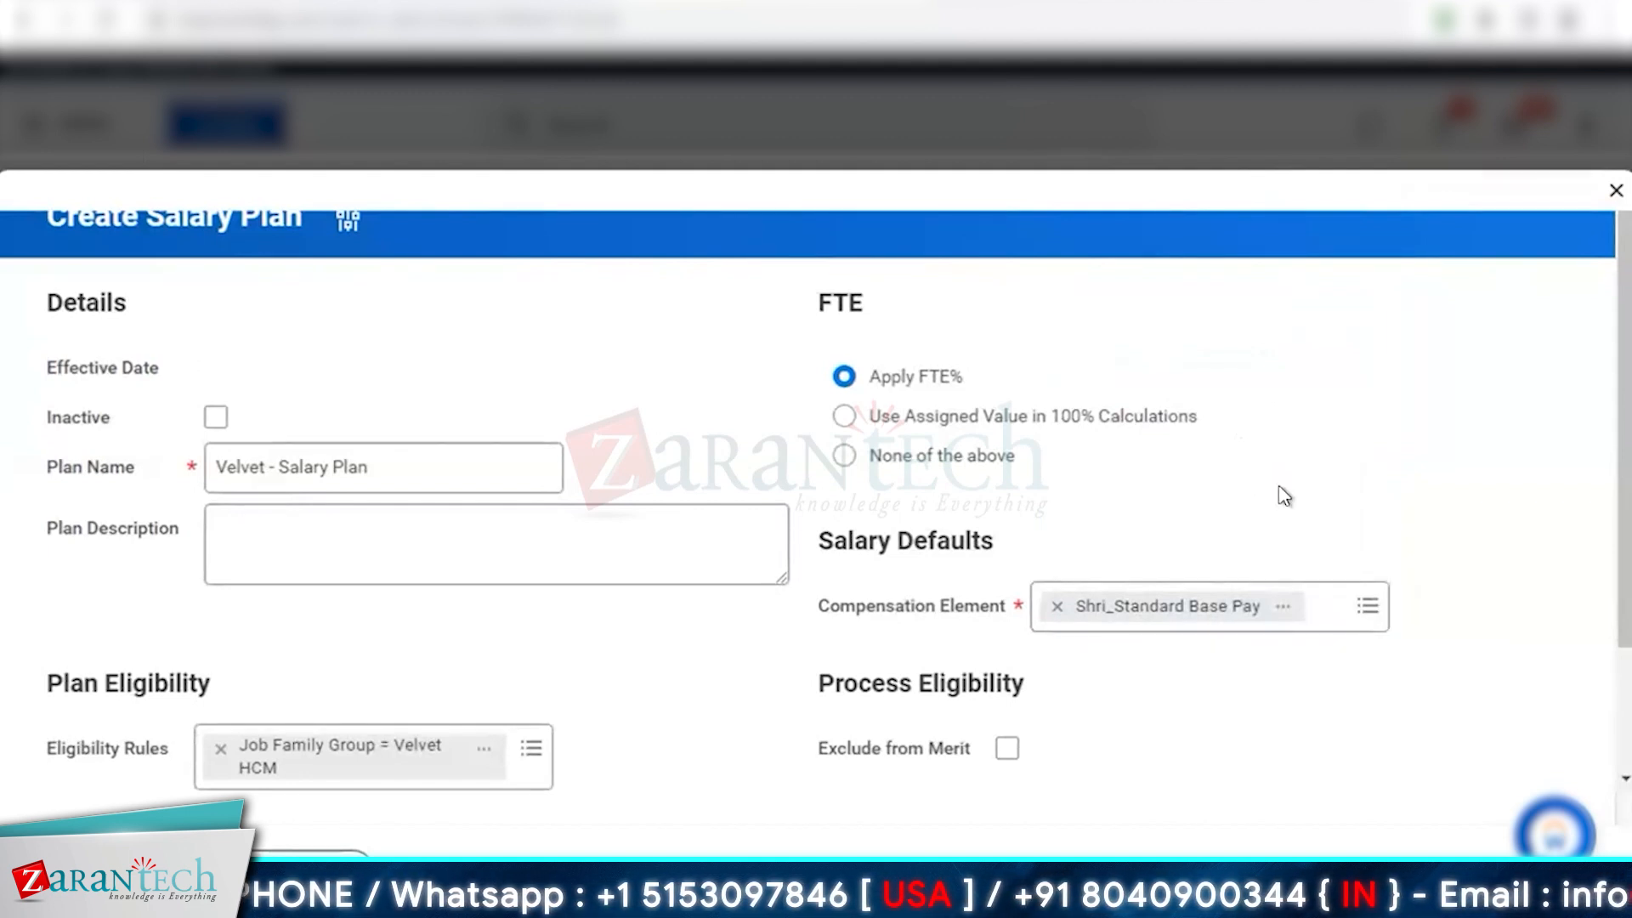
drag(820, 608, 996, 614)
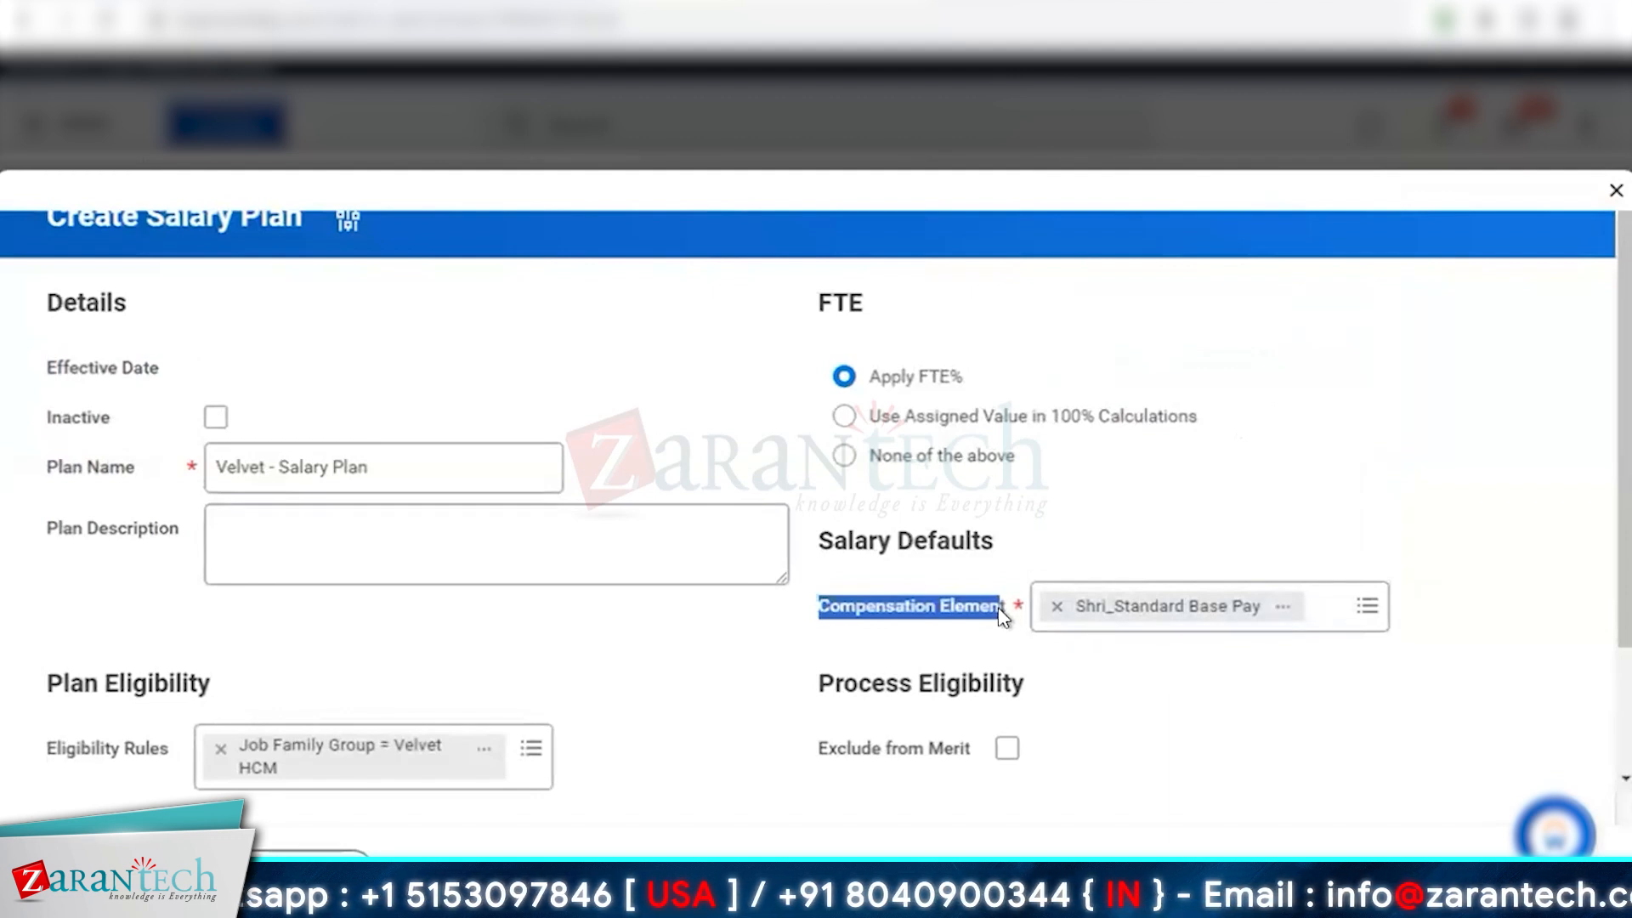
click(1204, 539)
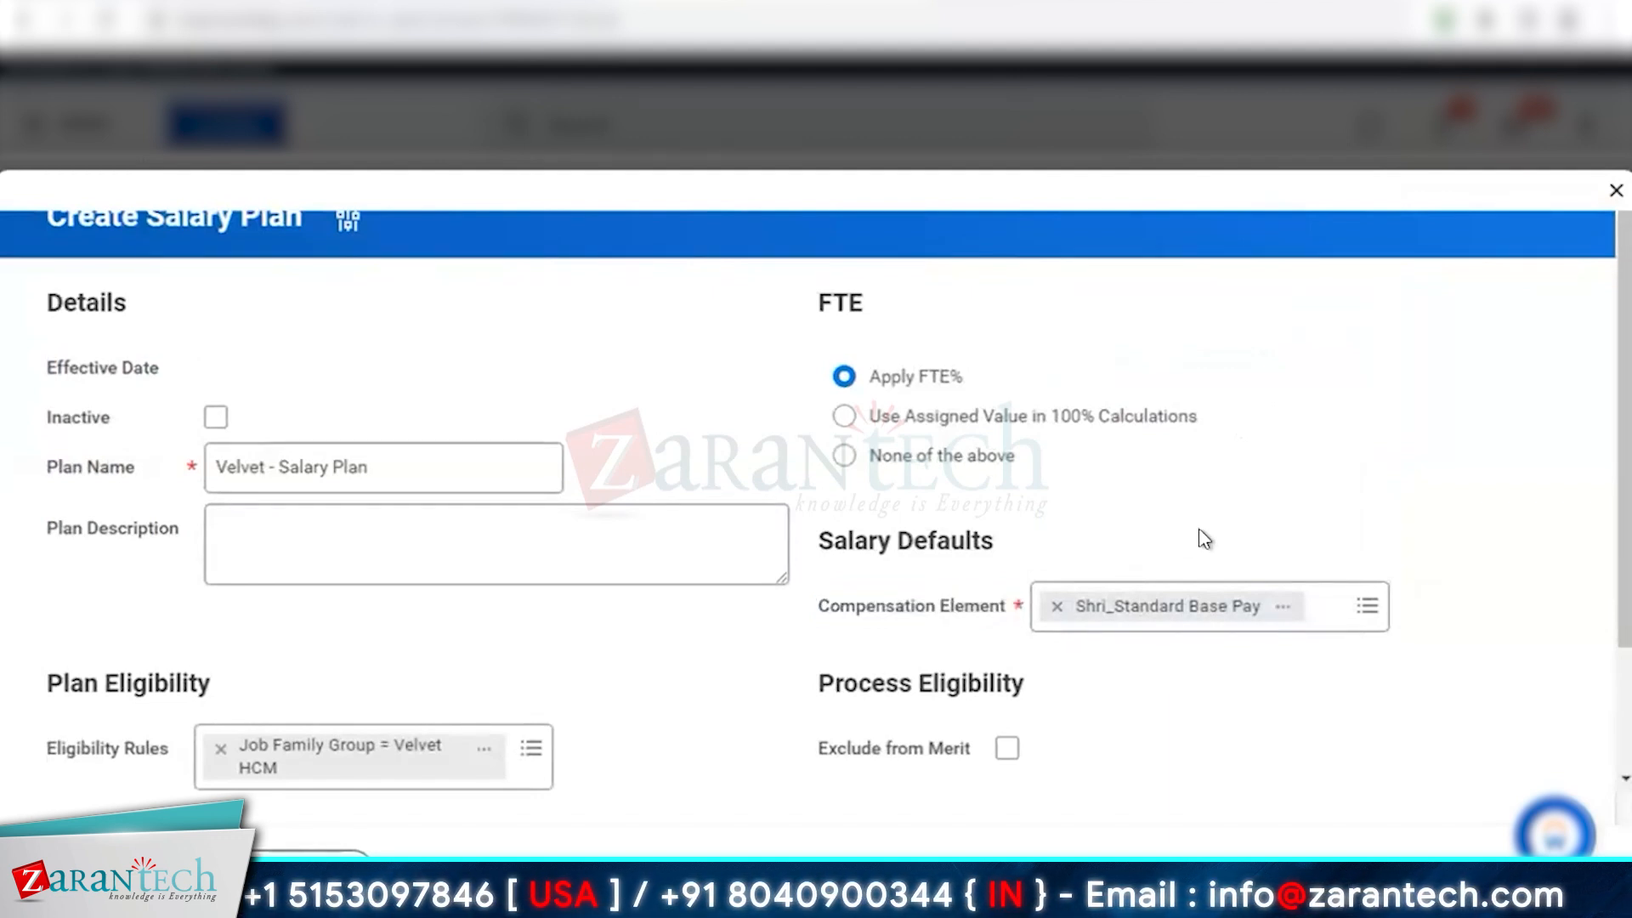
Try the Exclude from Merit option, leave it cleared, and submit the Velvet - Salary Plan
triple_click(1126, 552)
click(1130, 553)
drag(830, 619, 1077, 704)
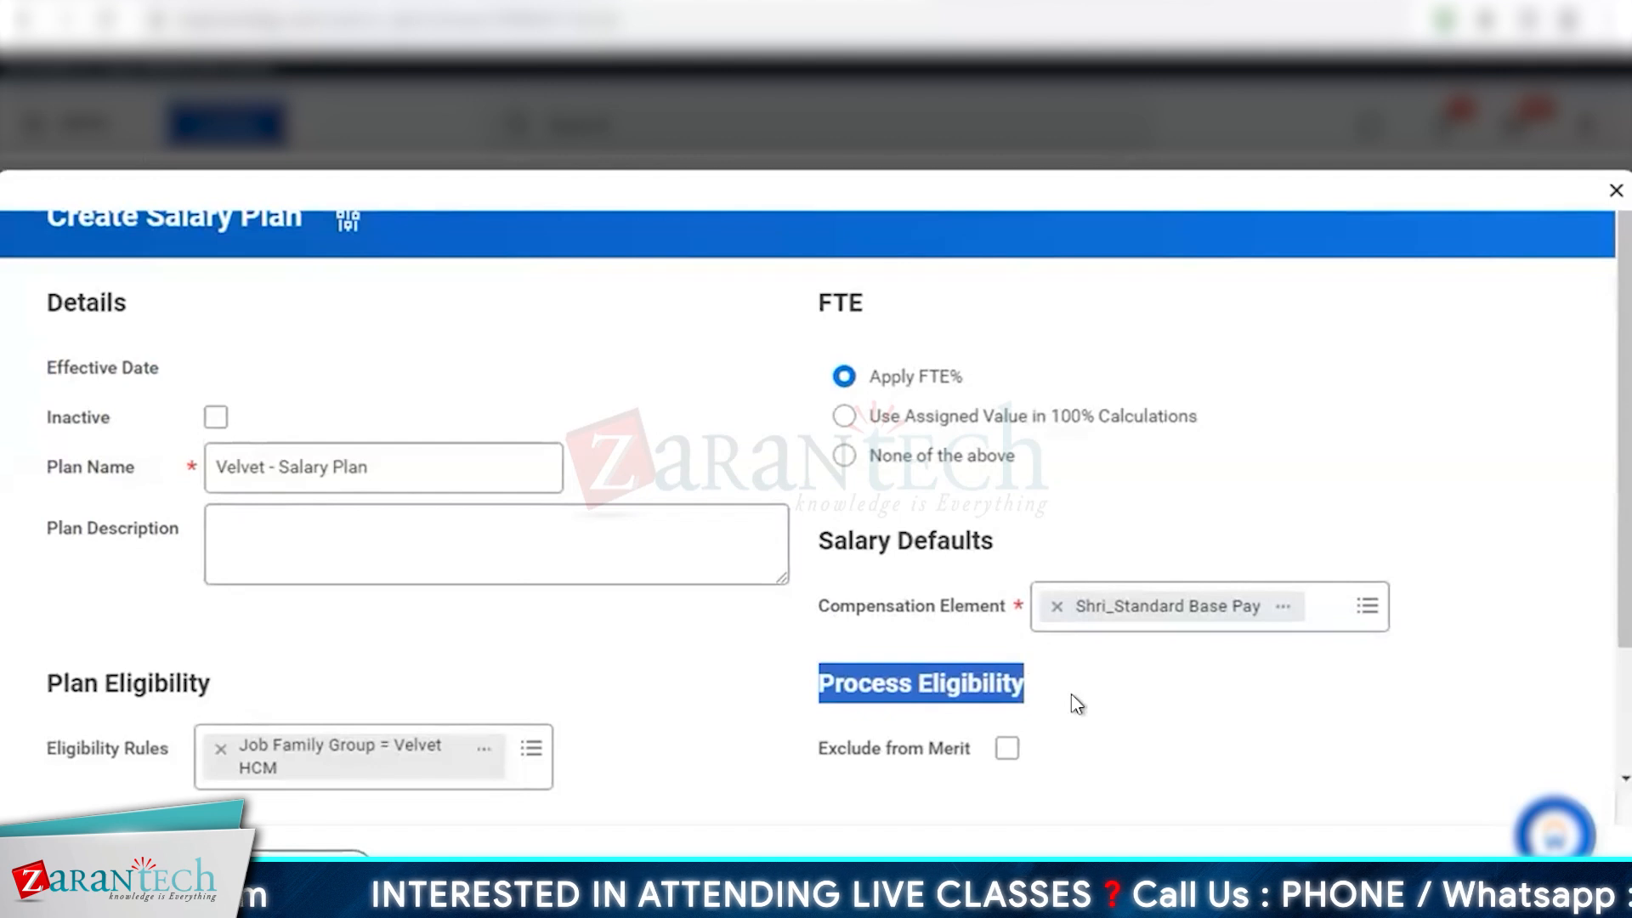
click(929, 714)
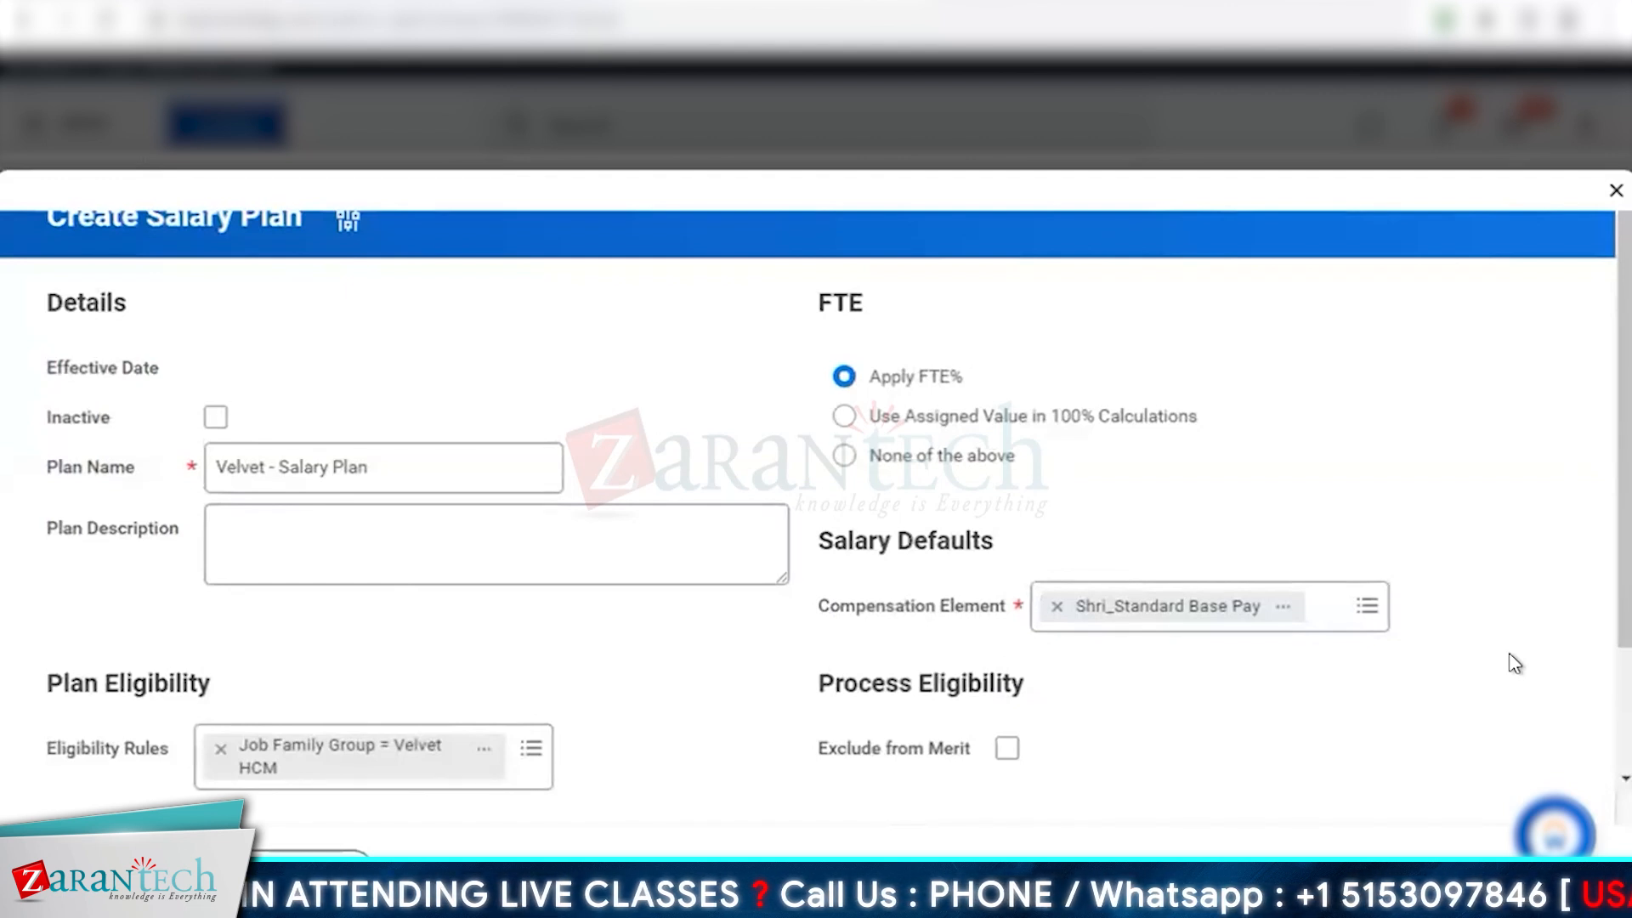
click(1006, 750)
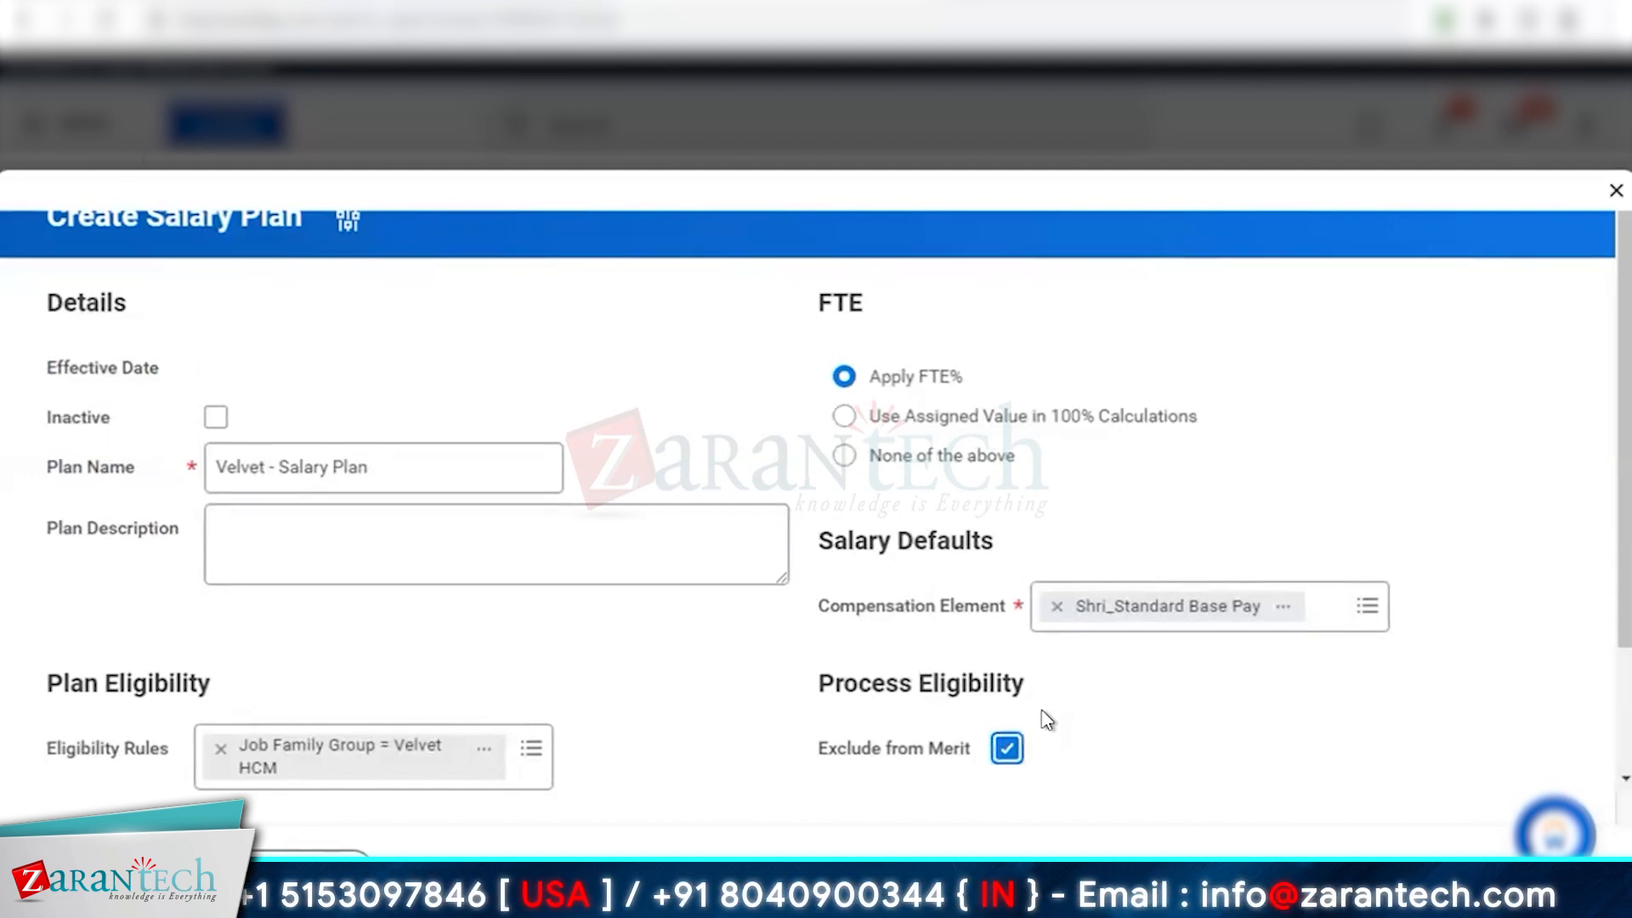
click(1007, 748)
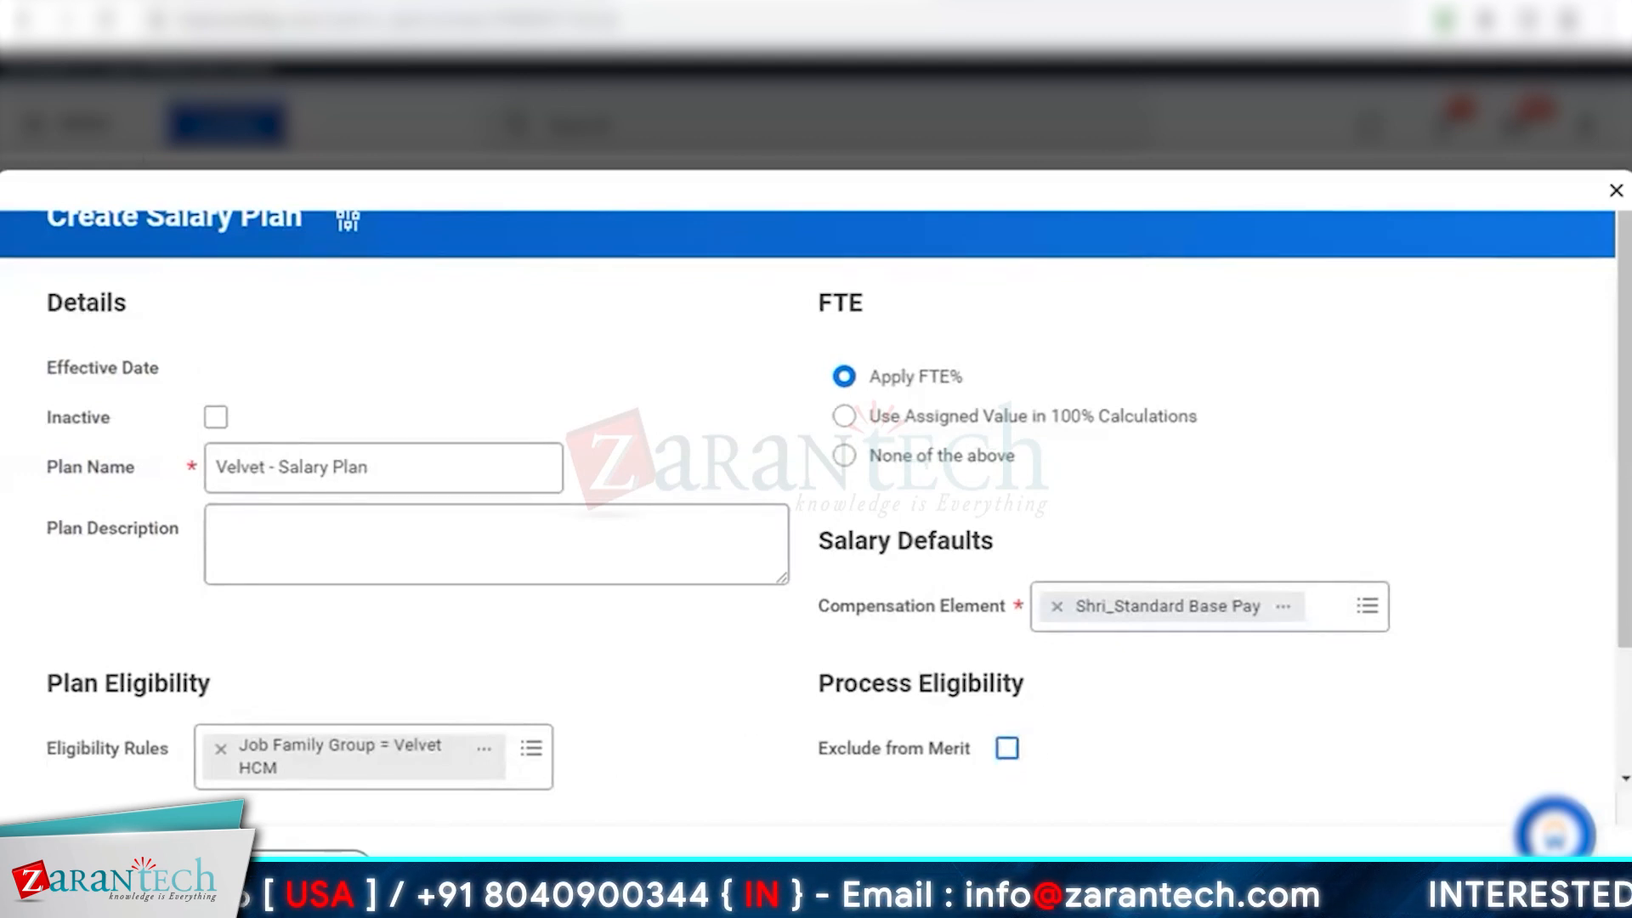
click(667, 626)
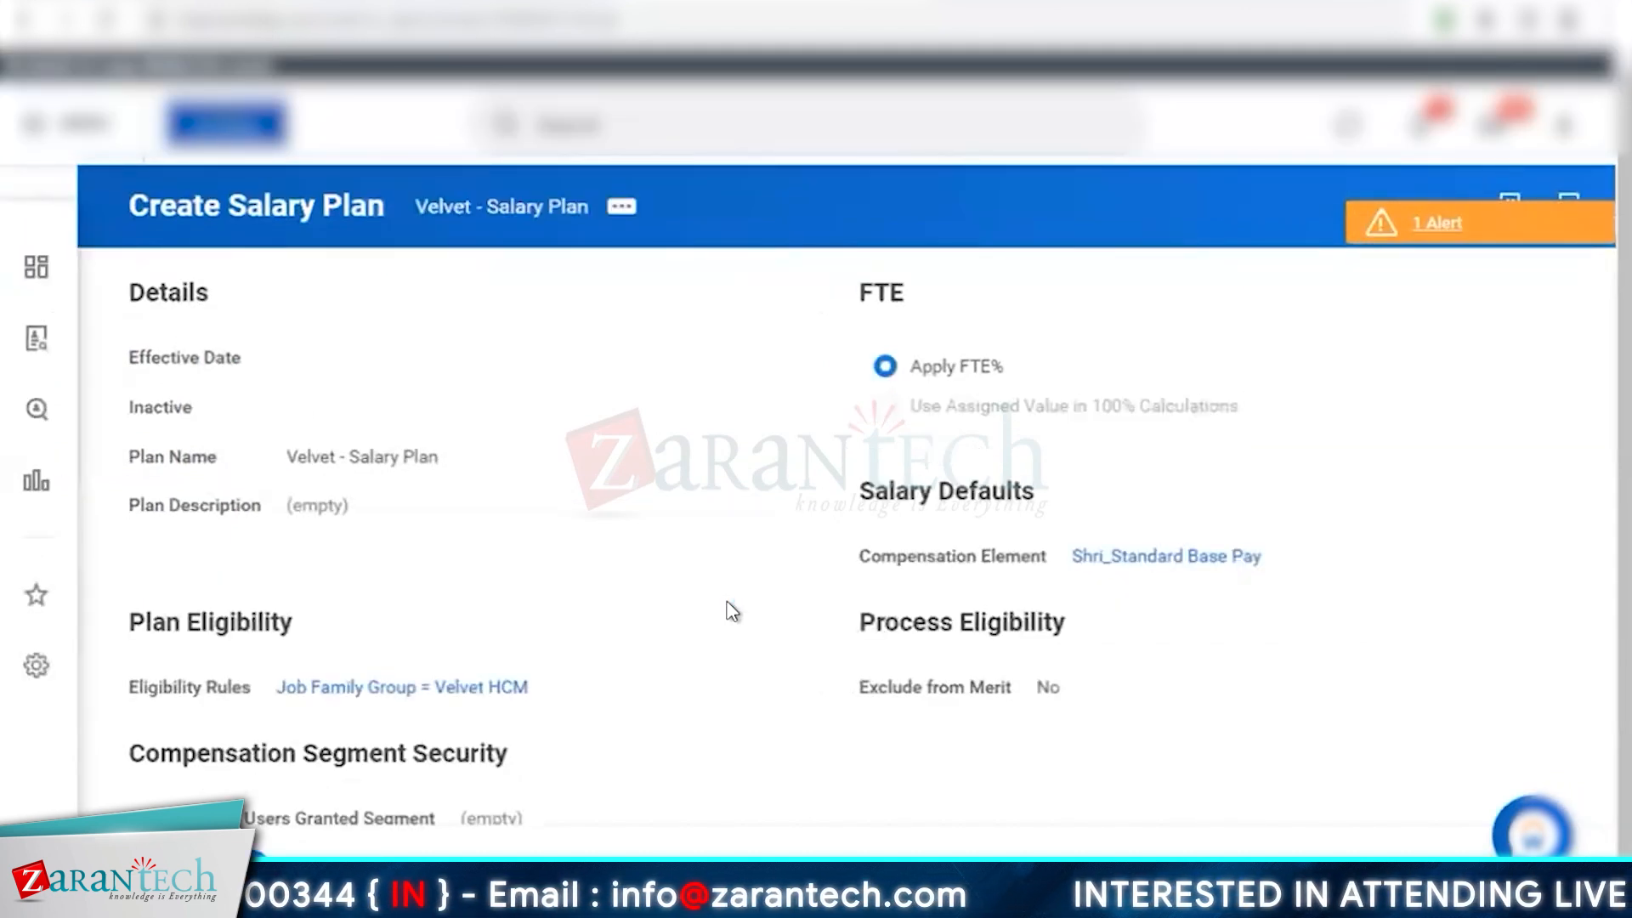
Review the saved salary plan's name, FTE setting and compensation element, and view its eligibility rule "Job Family Group = Velvet HCM"
drag(164, 456, 540, 456)
drag(163, 687, 444, 689)
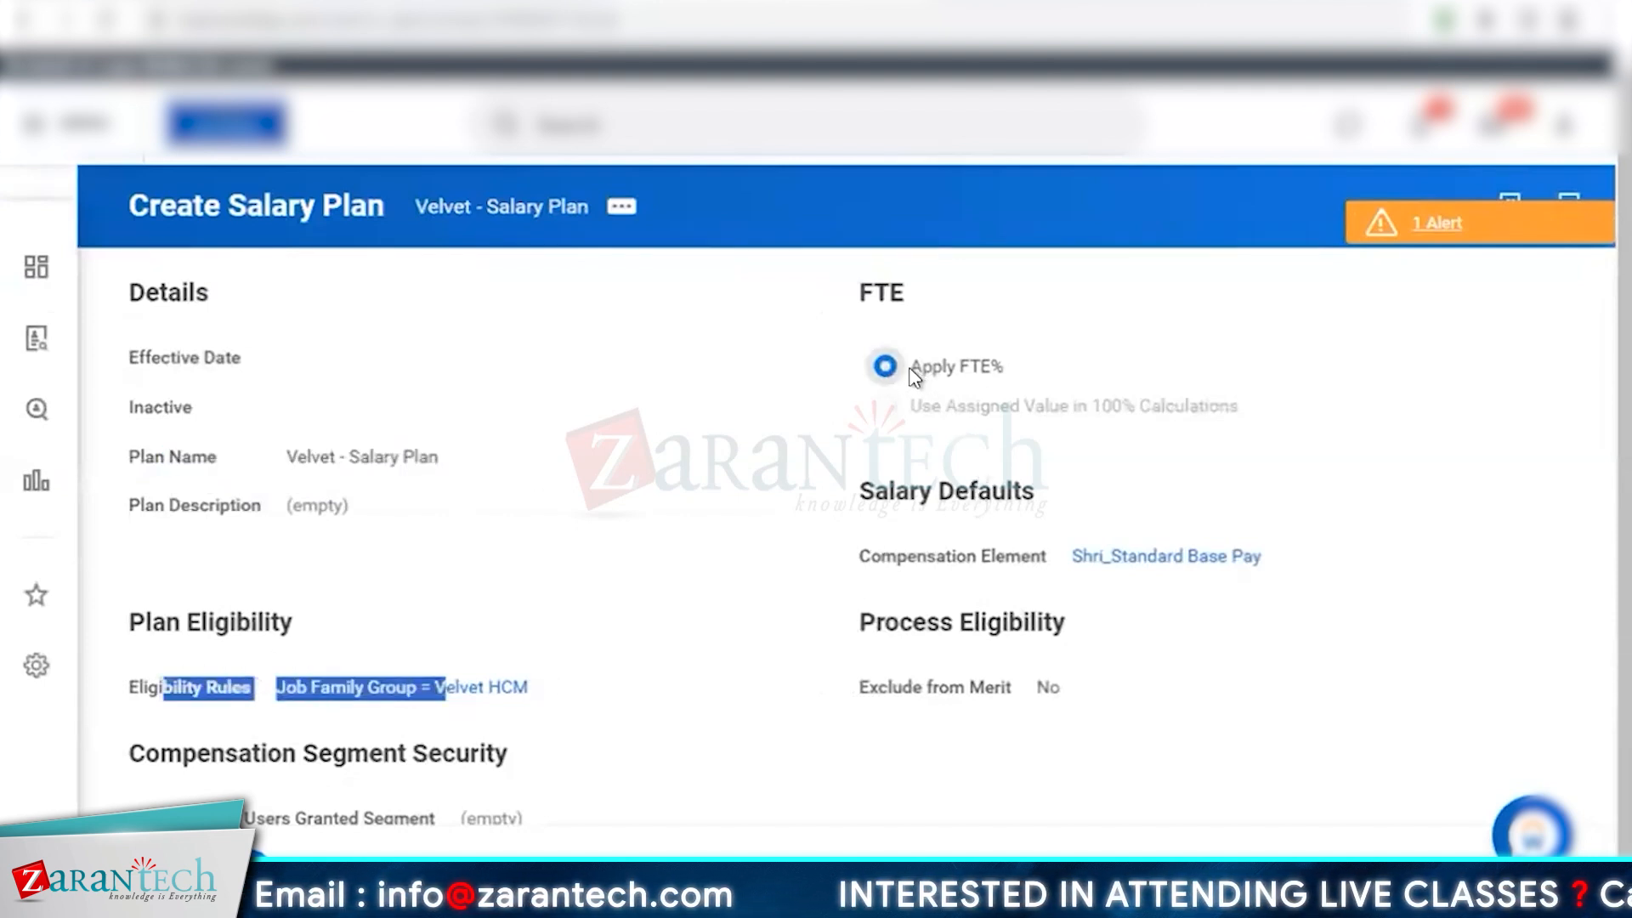
drag(914, 377, 1136, 378)
drag(859, 561, 999, 595)
click(650, 628)
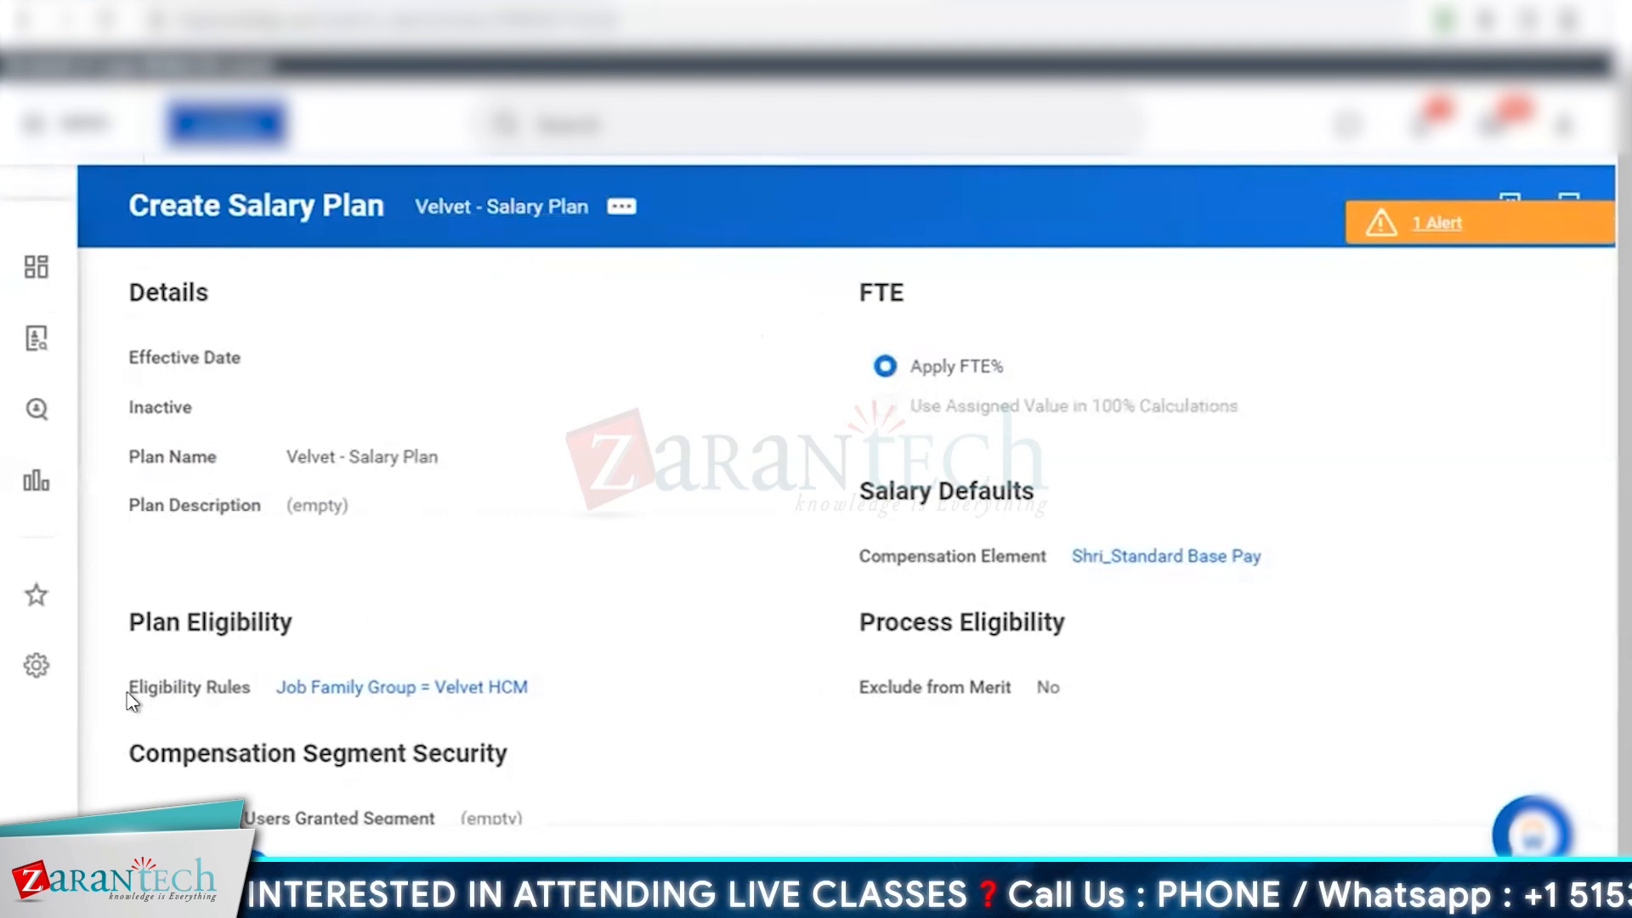
drag(134, 696, 240, 696)
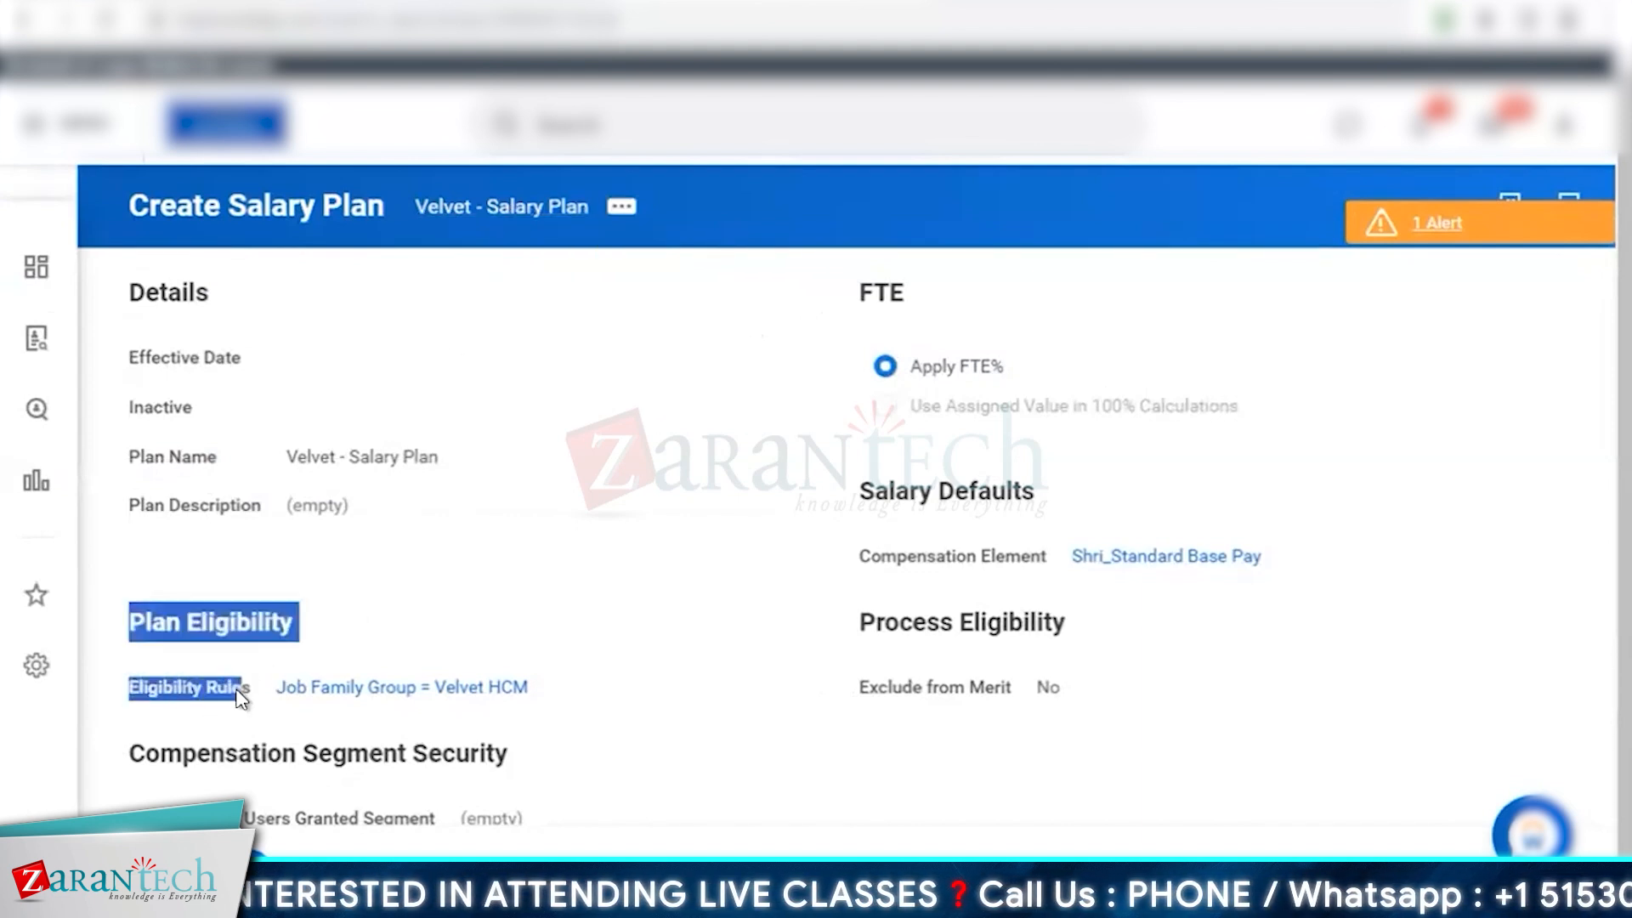
click(401, 688)
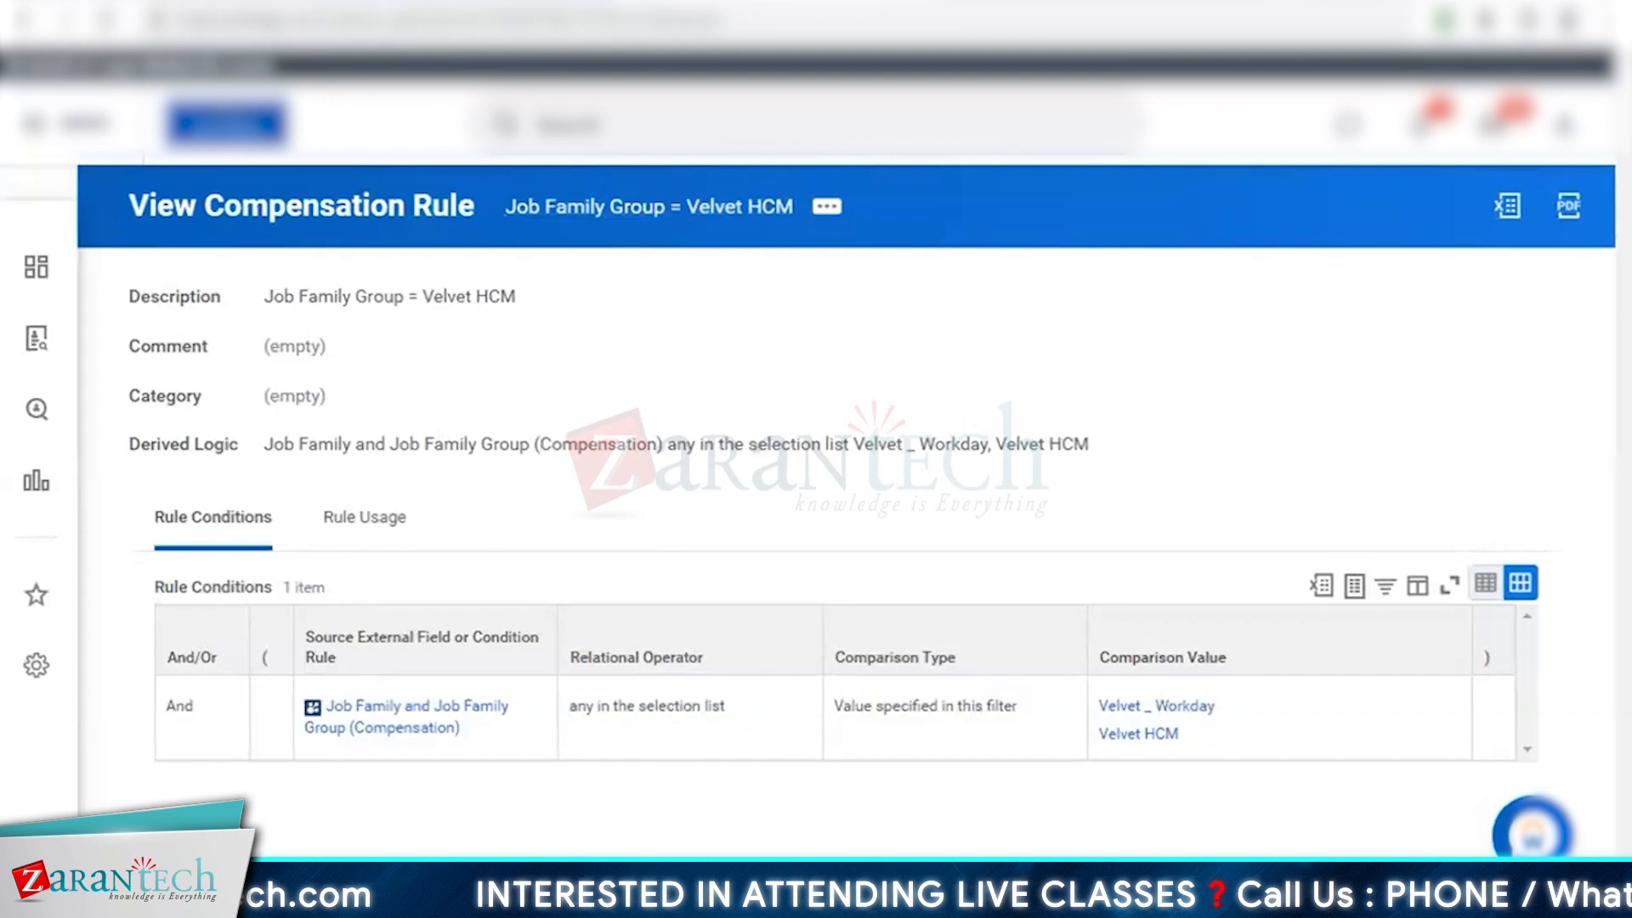
click(731, 3)
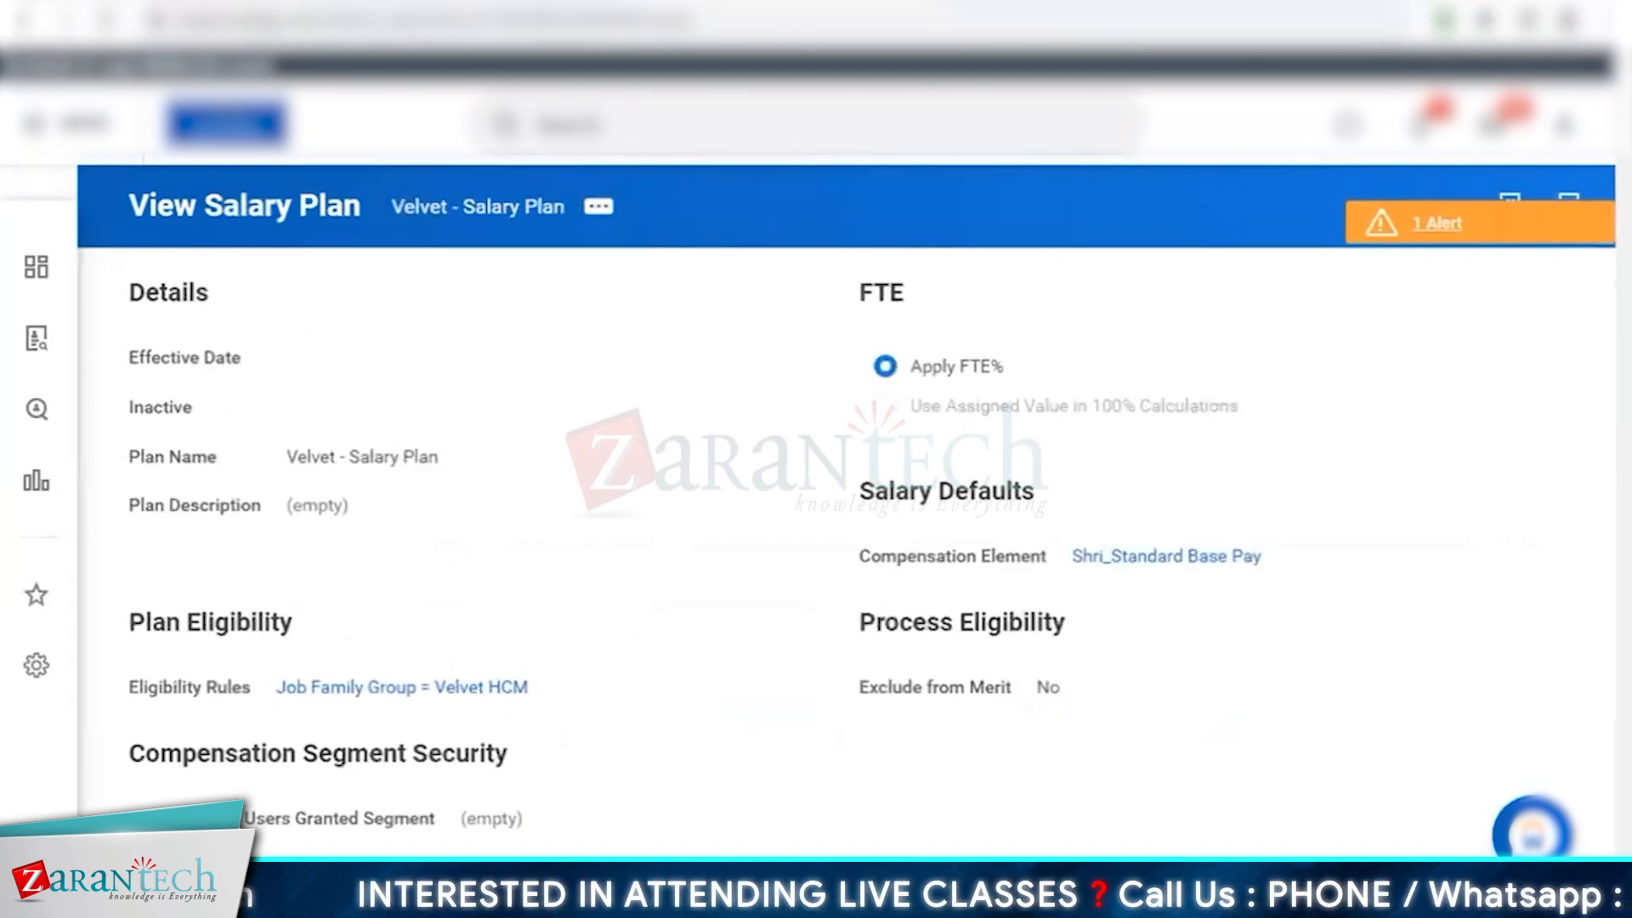
Start the Create Allowance Plan task, enter the effective date and choose Amount Based Plan
click(731, 125)
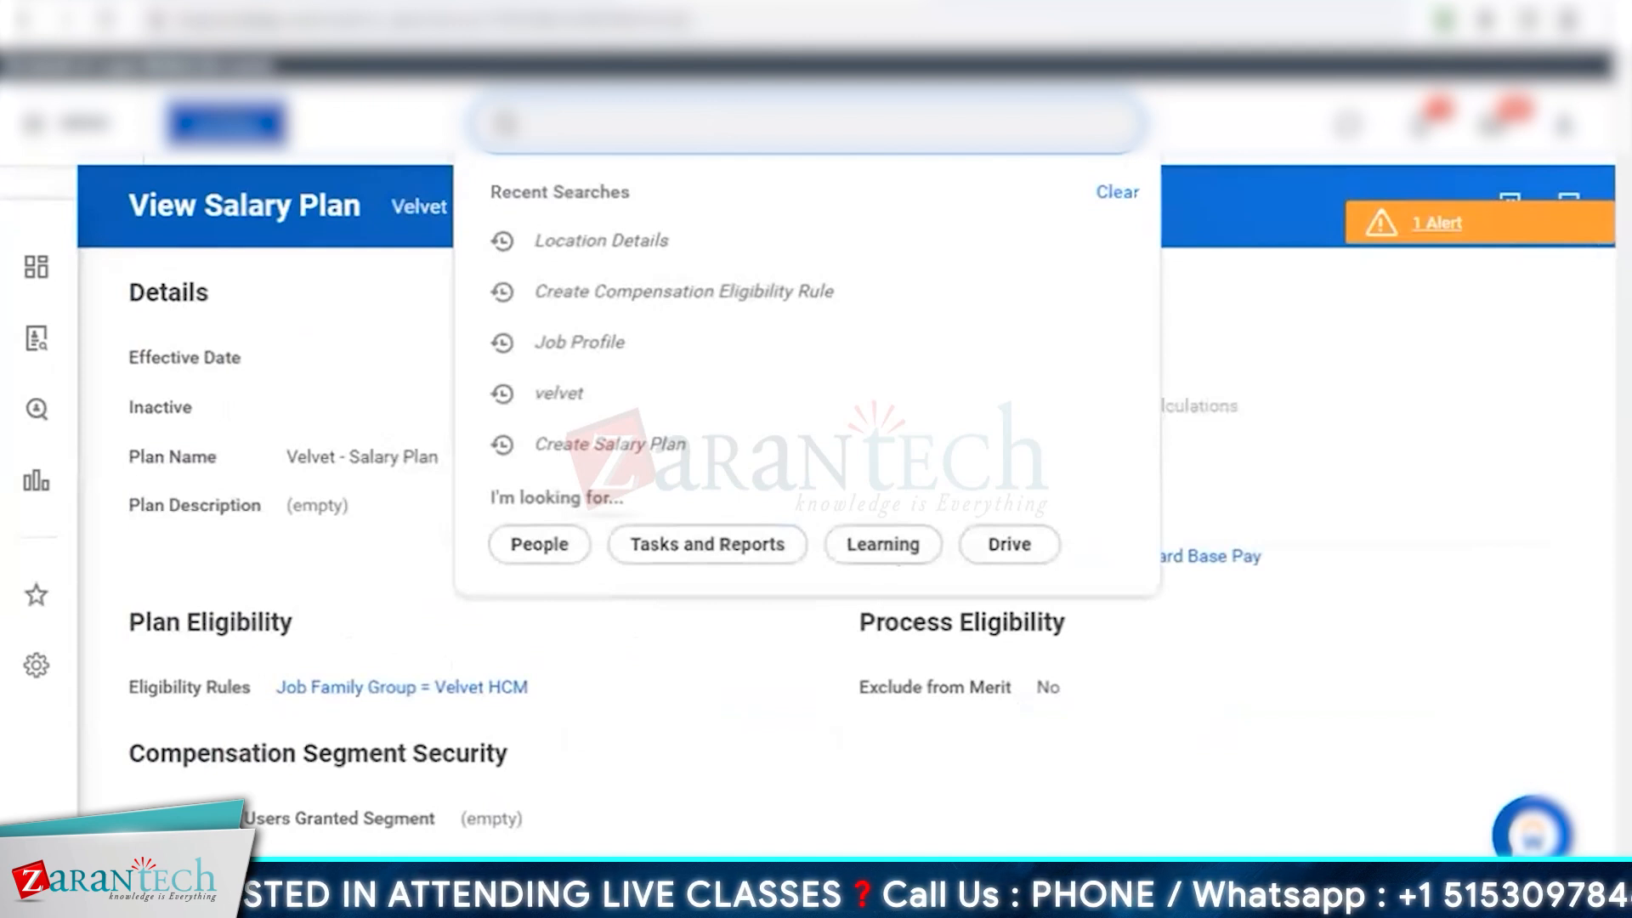
text(create)
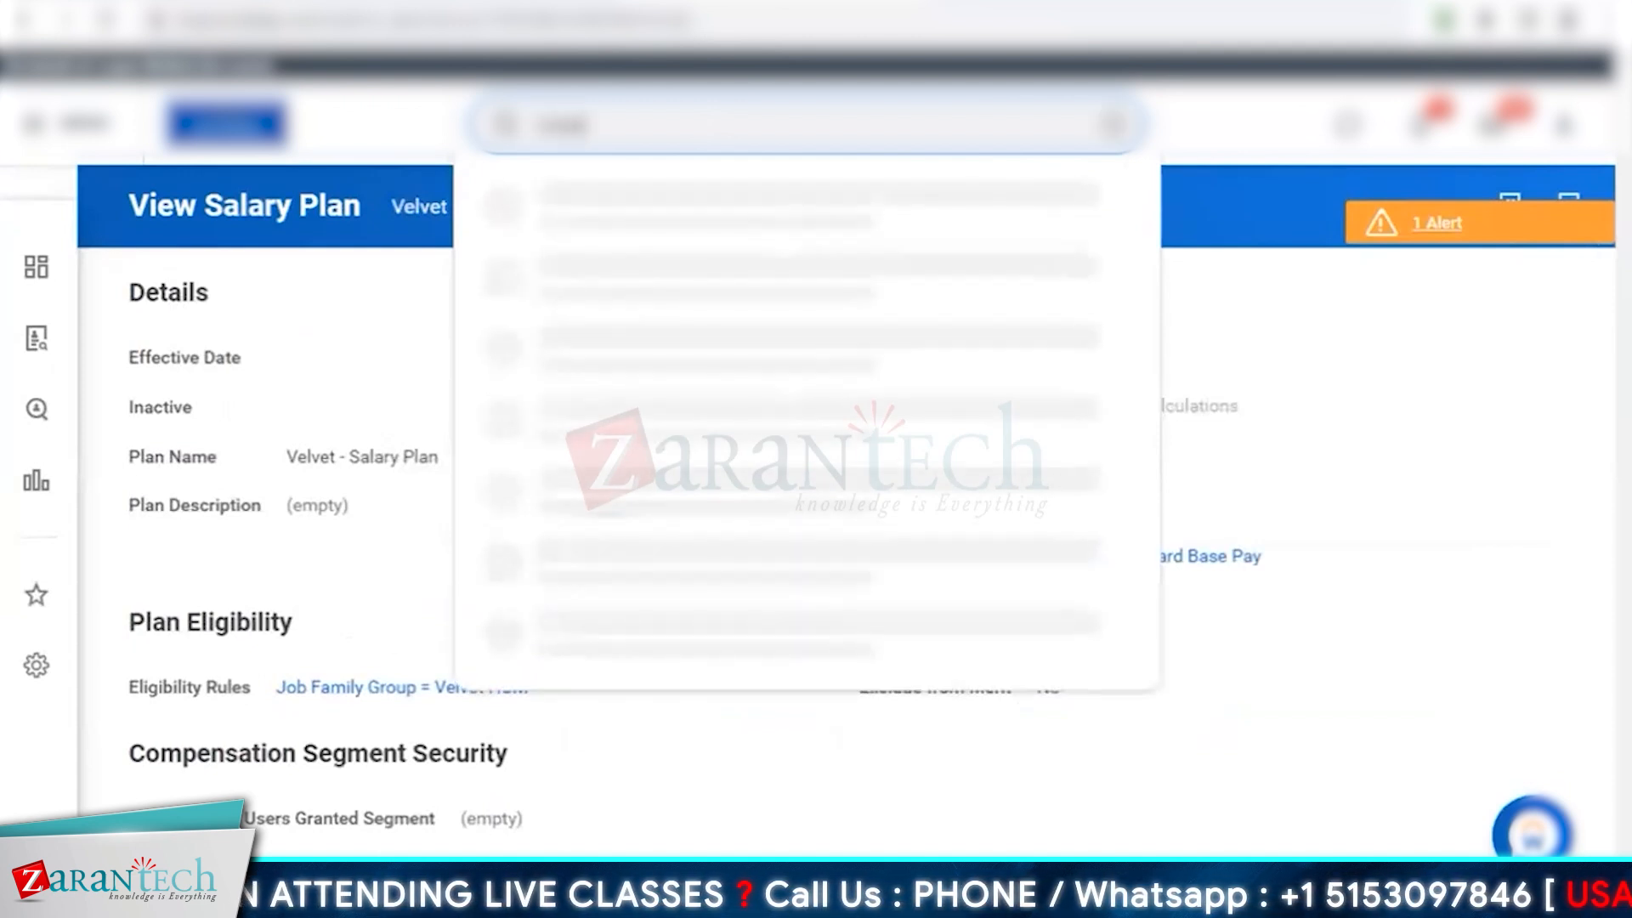
text( job prof)
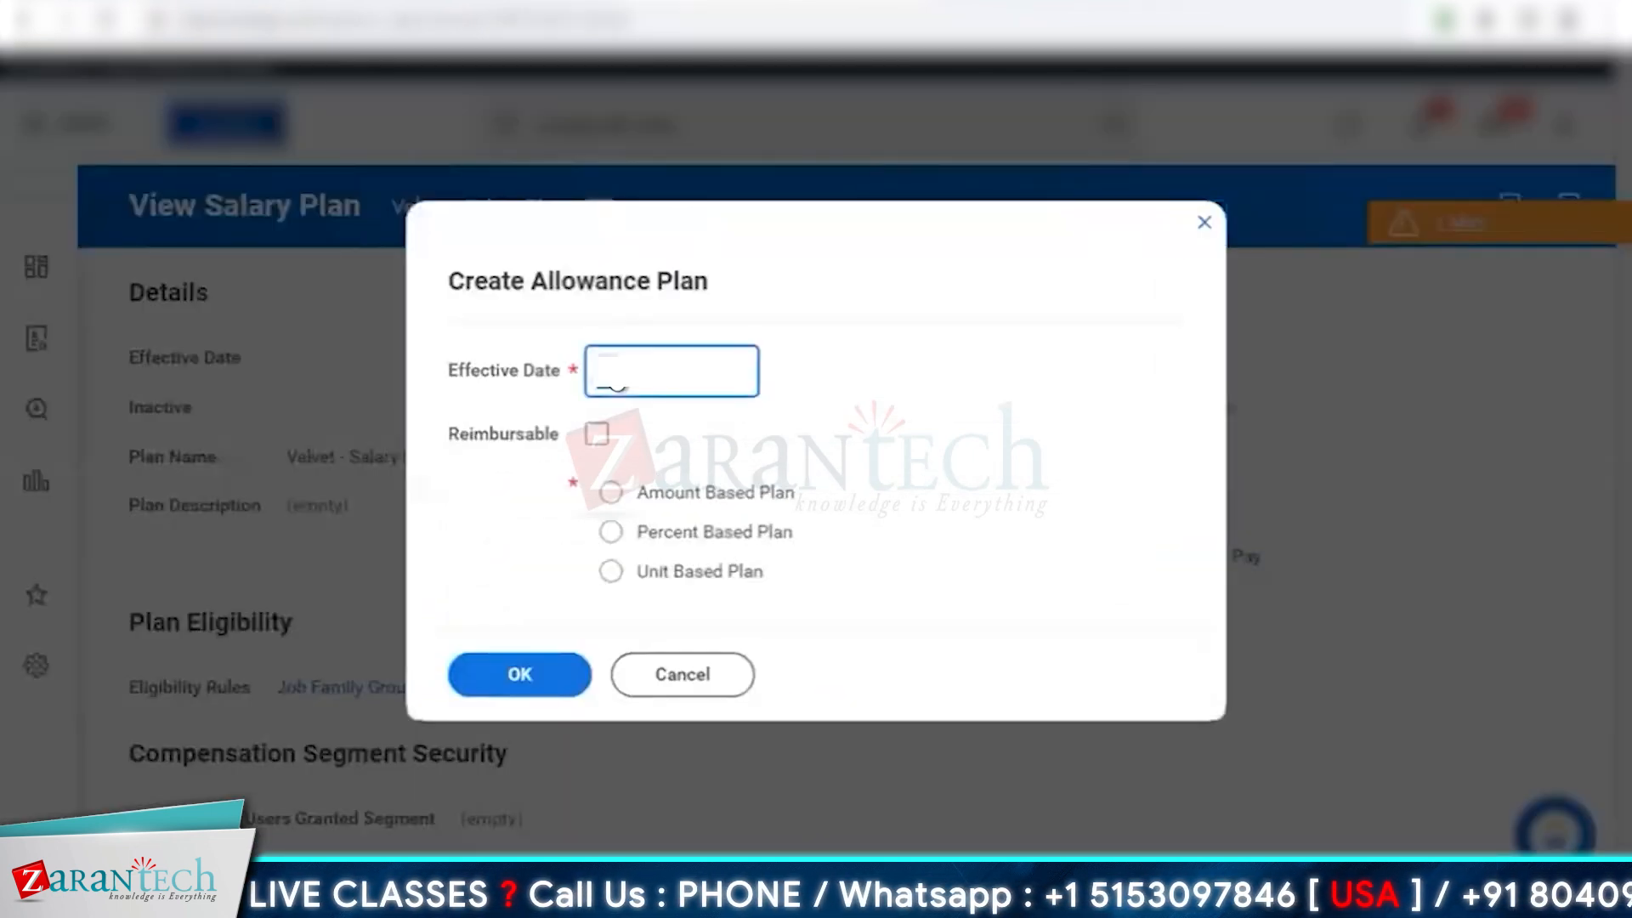
text(011900)
click(796, 392)
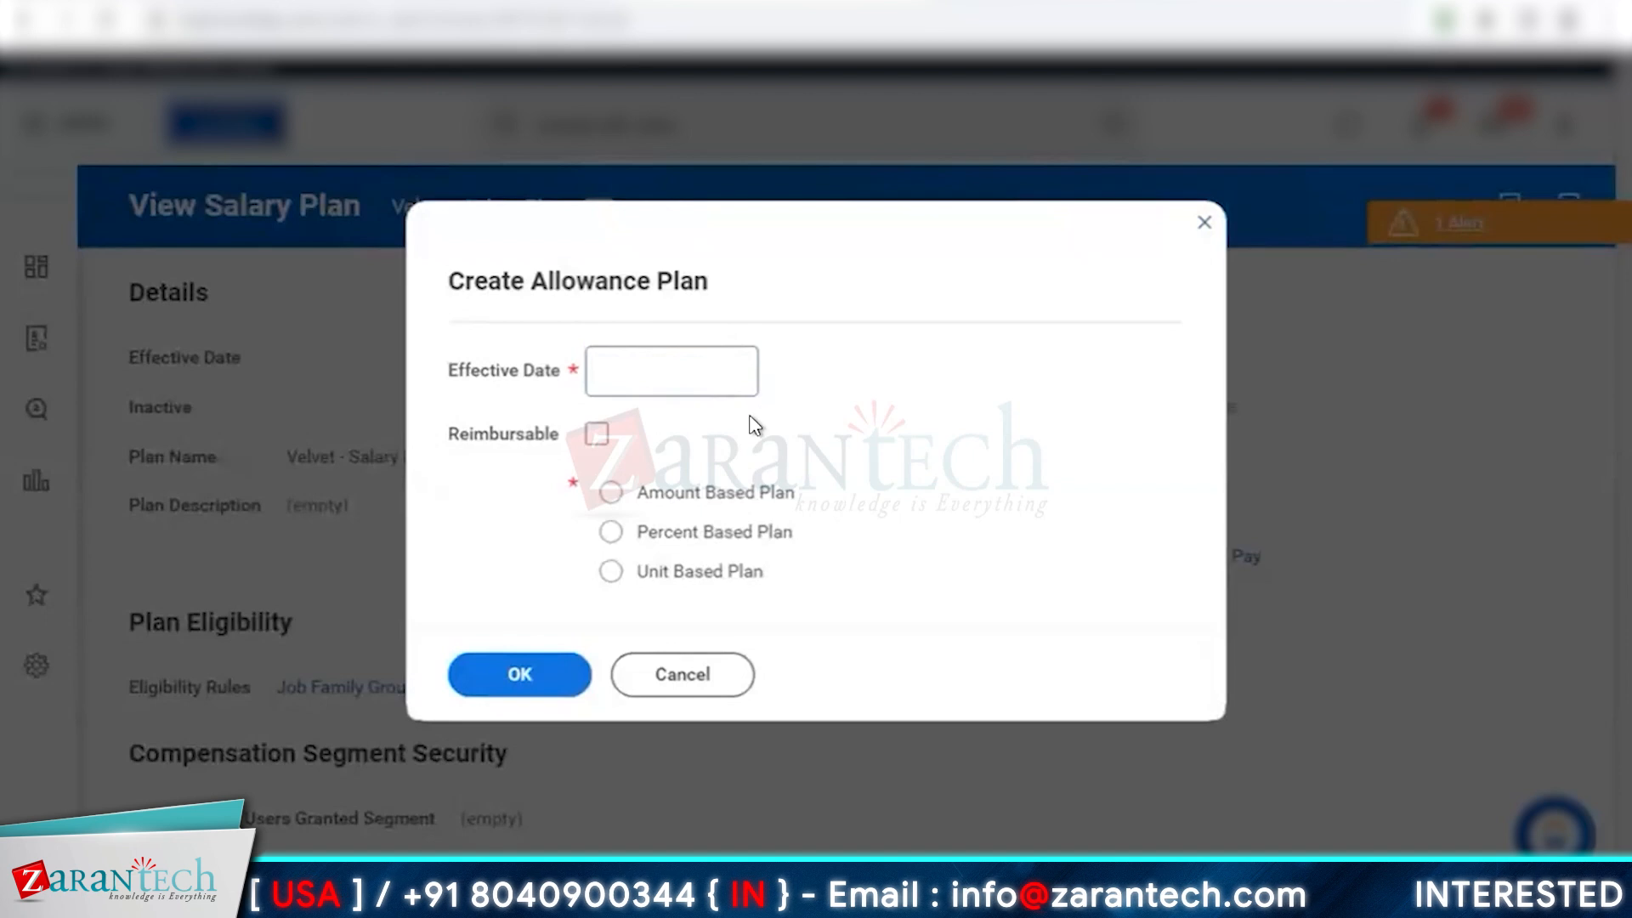
click(770, 507)
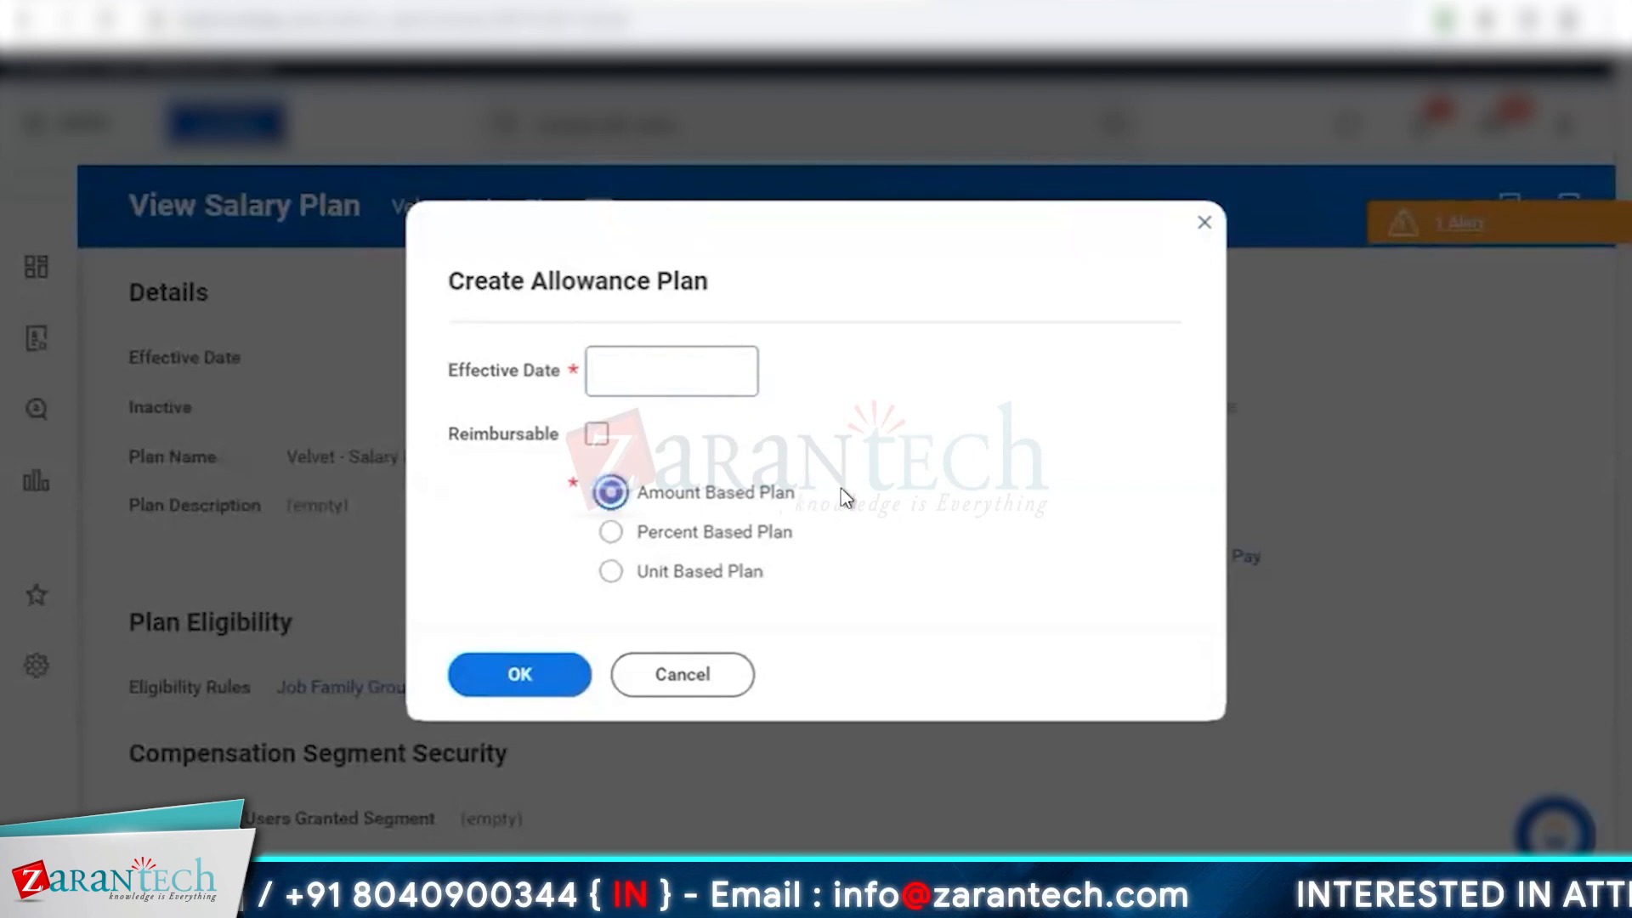
Compare the allowance plan types with the Car Allowance eligibility and amounts in the Compensation Package sheet in Google Sheets
drag(642, 494, 918, 498)
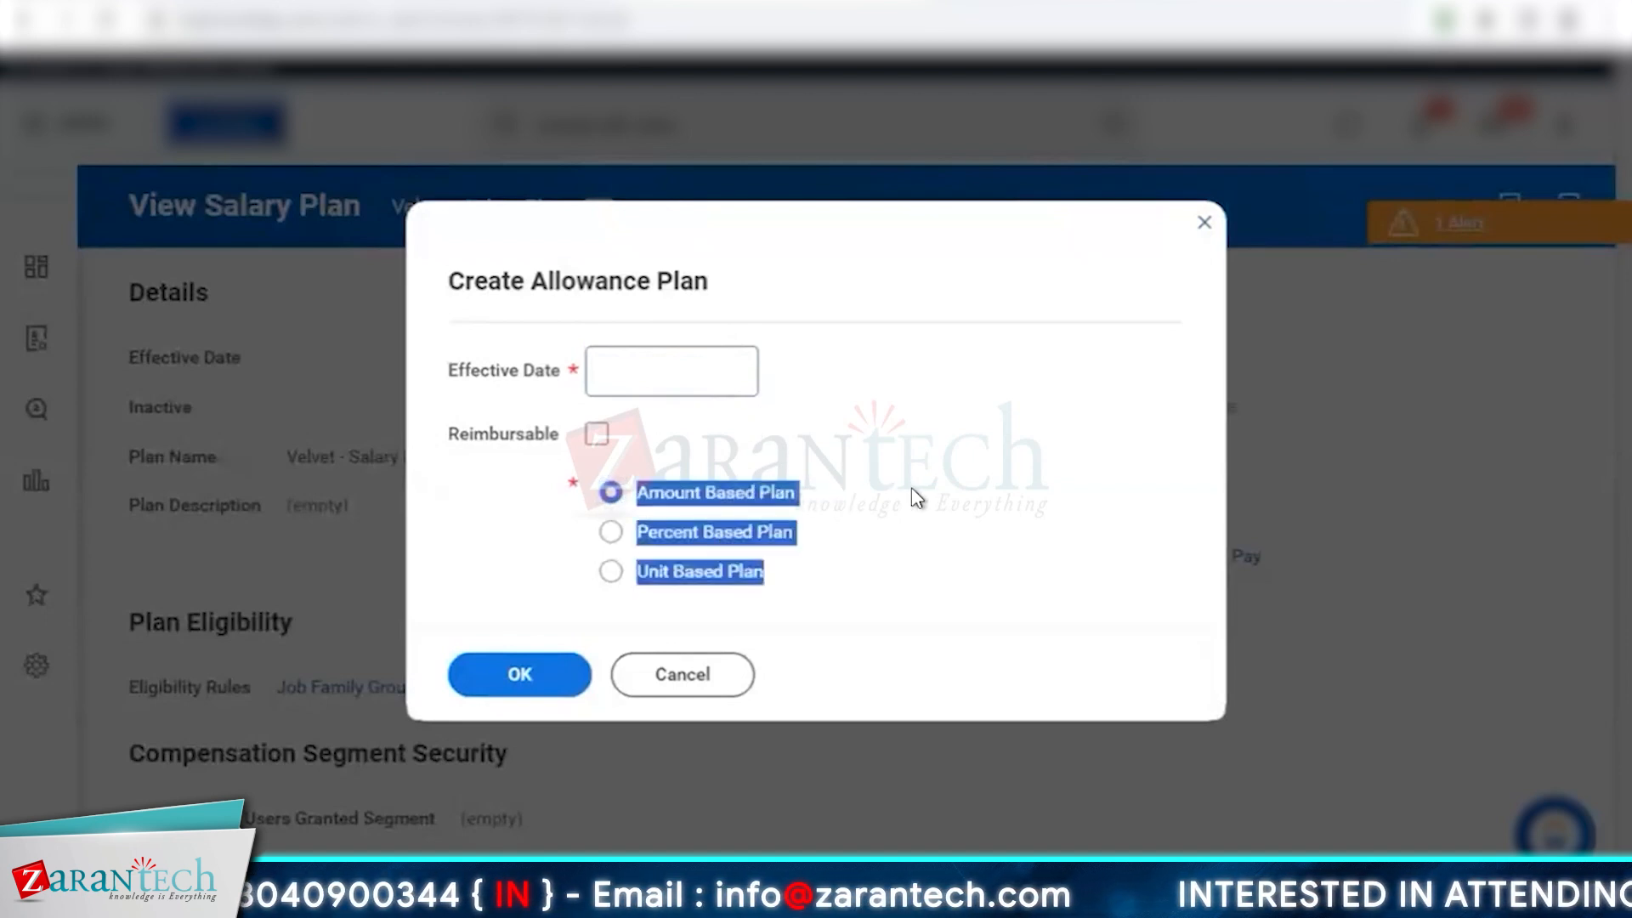
click(918, 498)
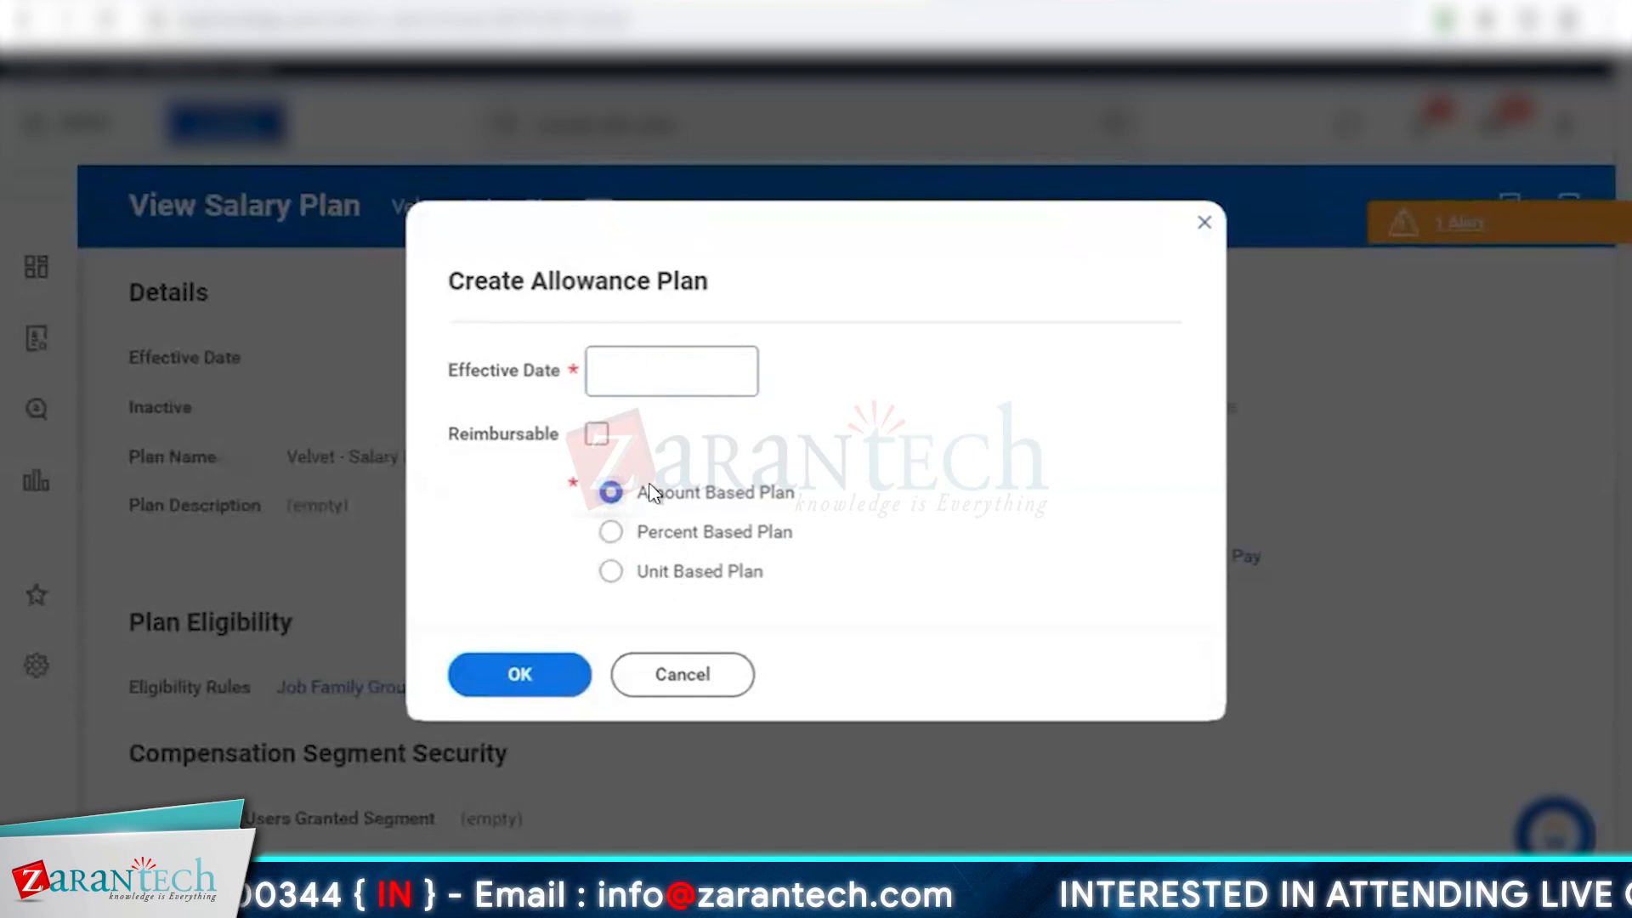
drag(639, 491, 791, 583)
click(935, 432)
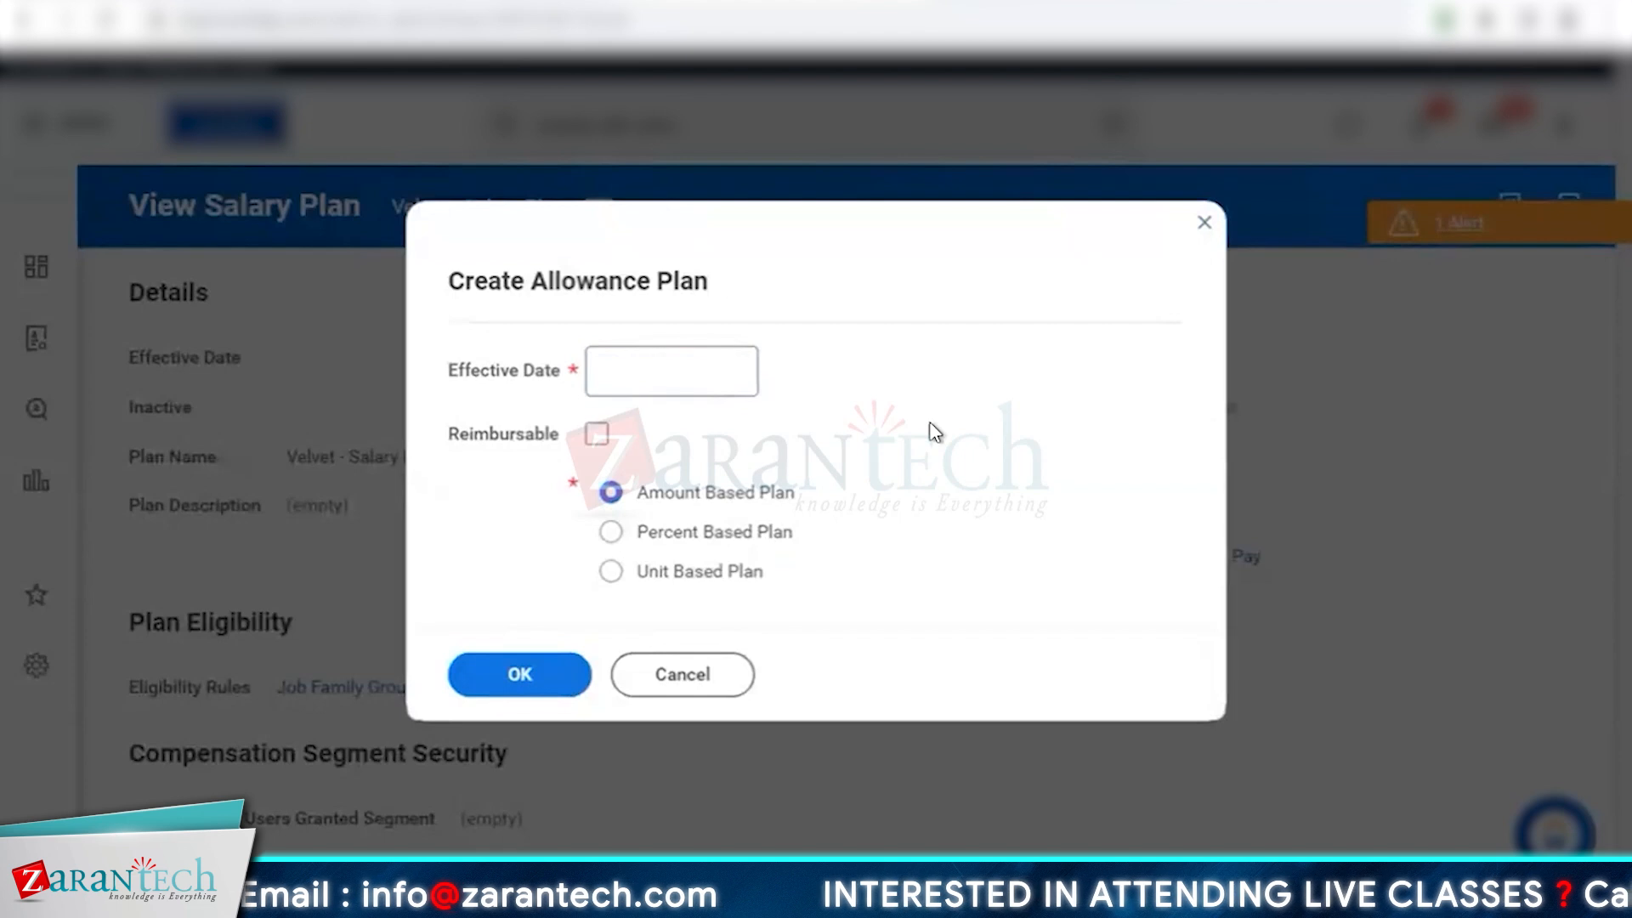
drag(641, 498, 867, 500)
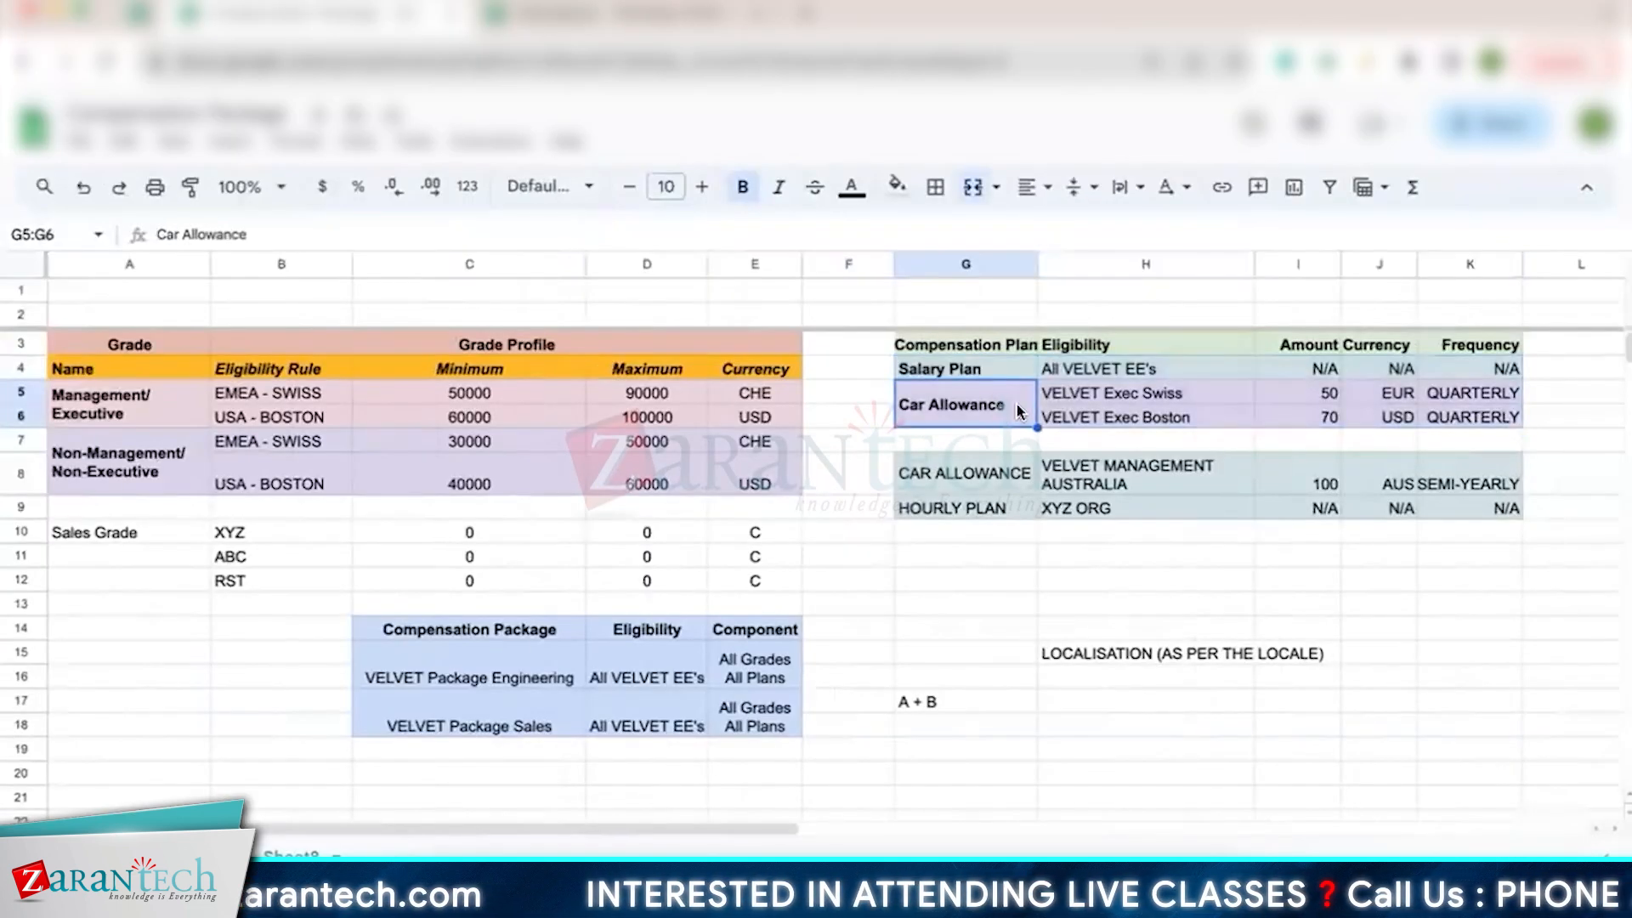
drag(1075, 393, 1194, 429)
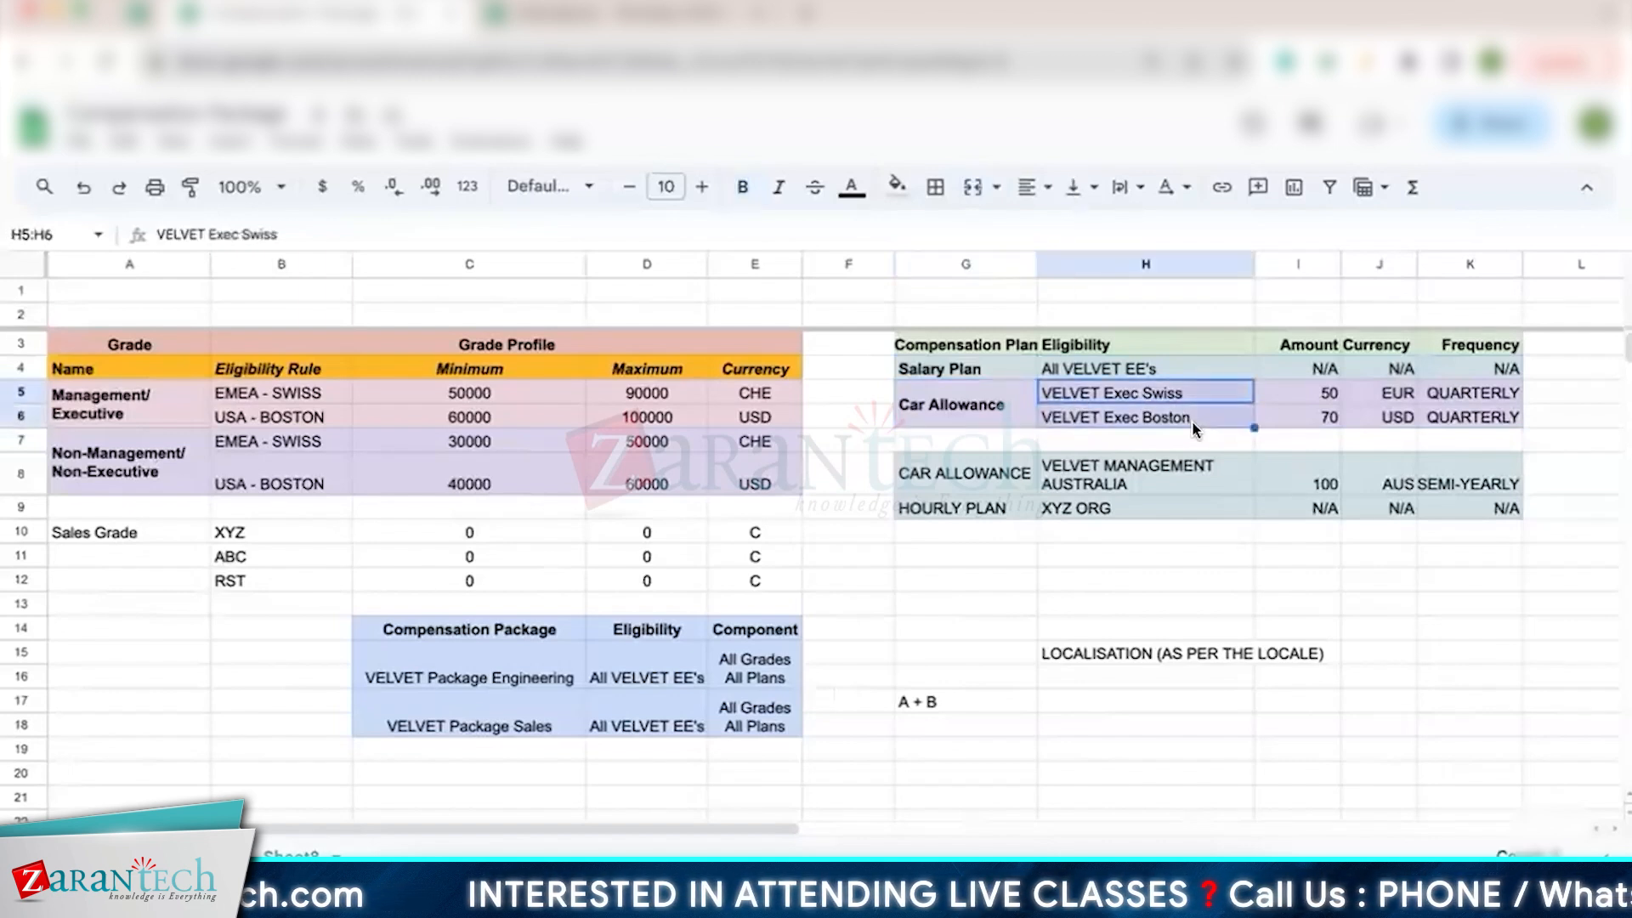
drag(1307, 391, 1309, 418)
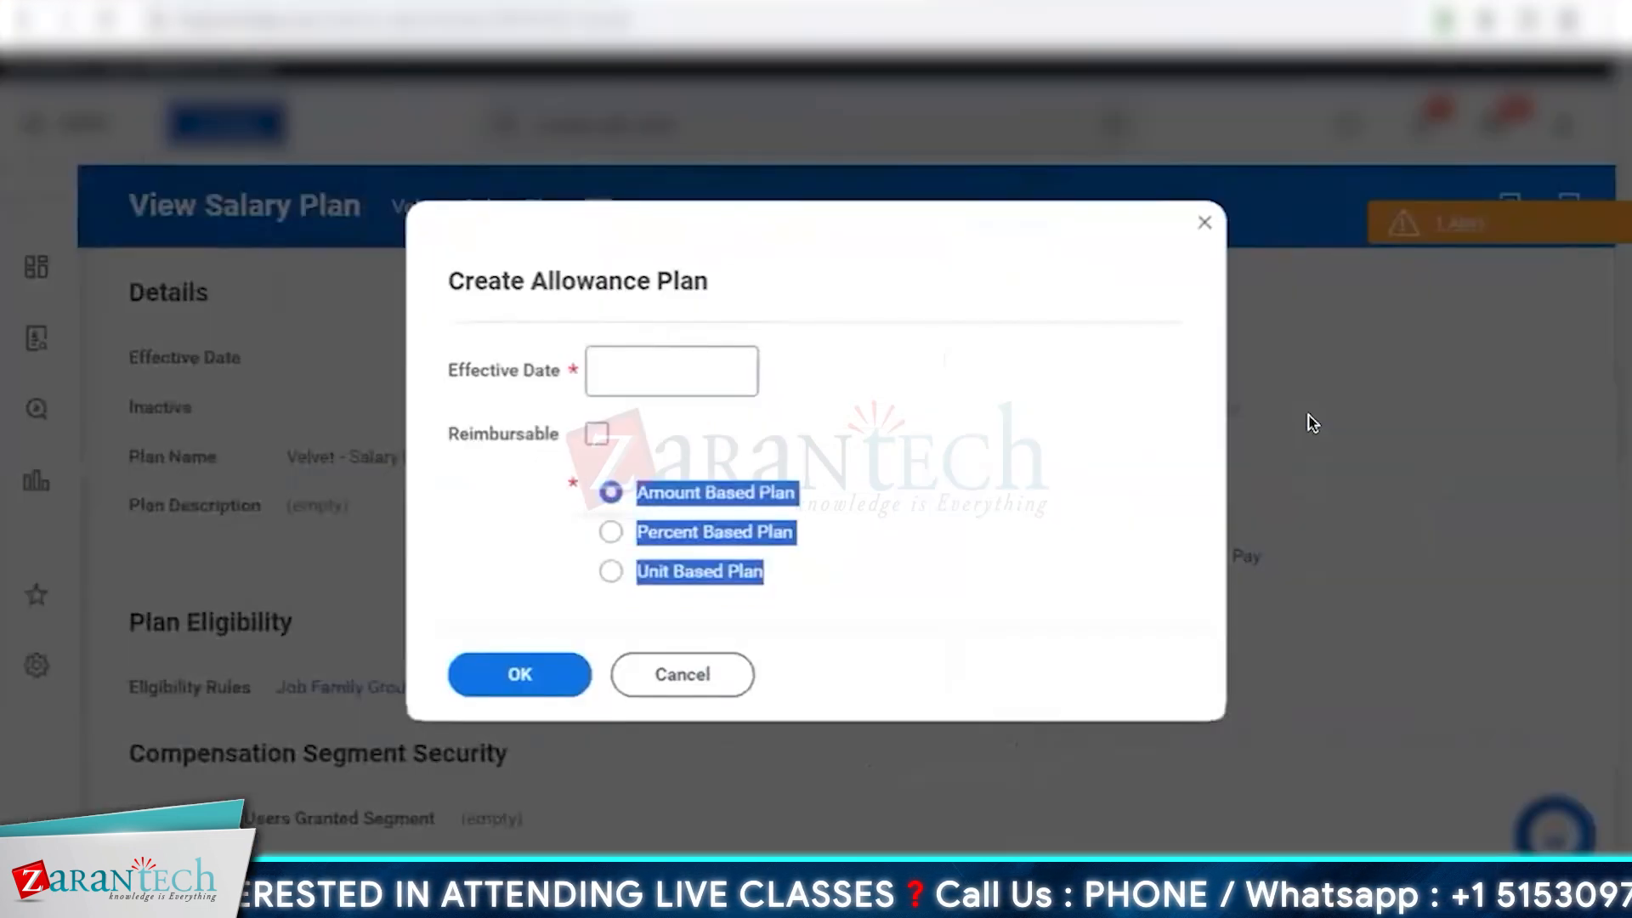
click(903, 493)
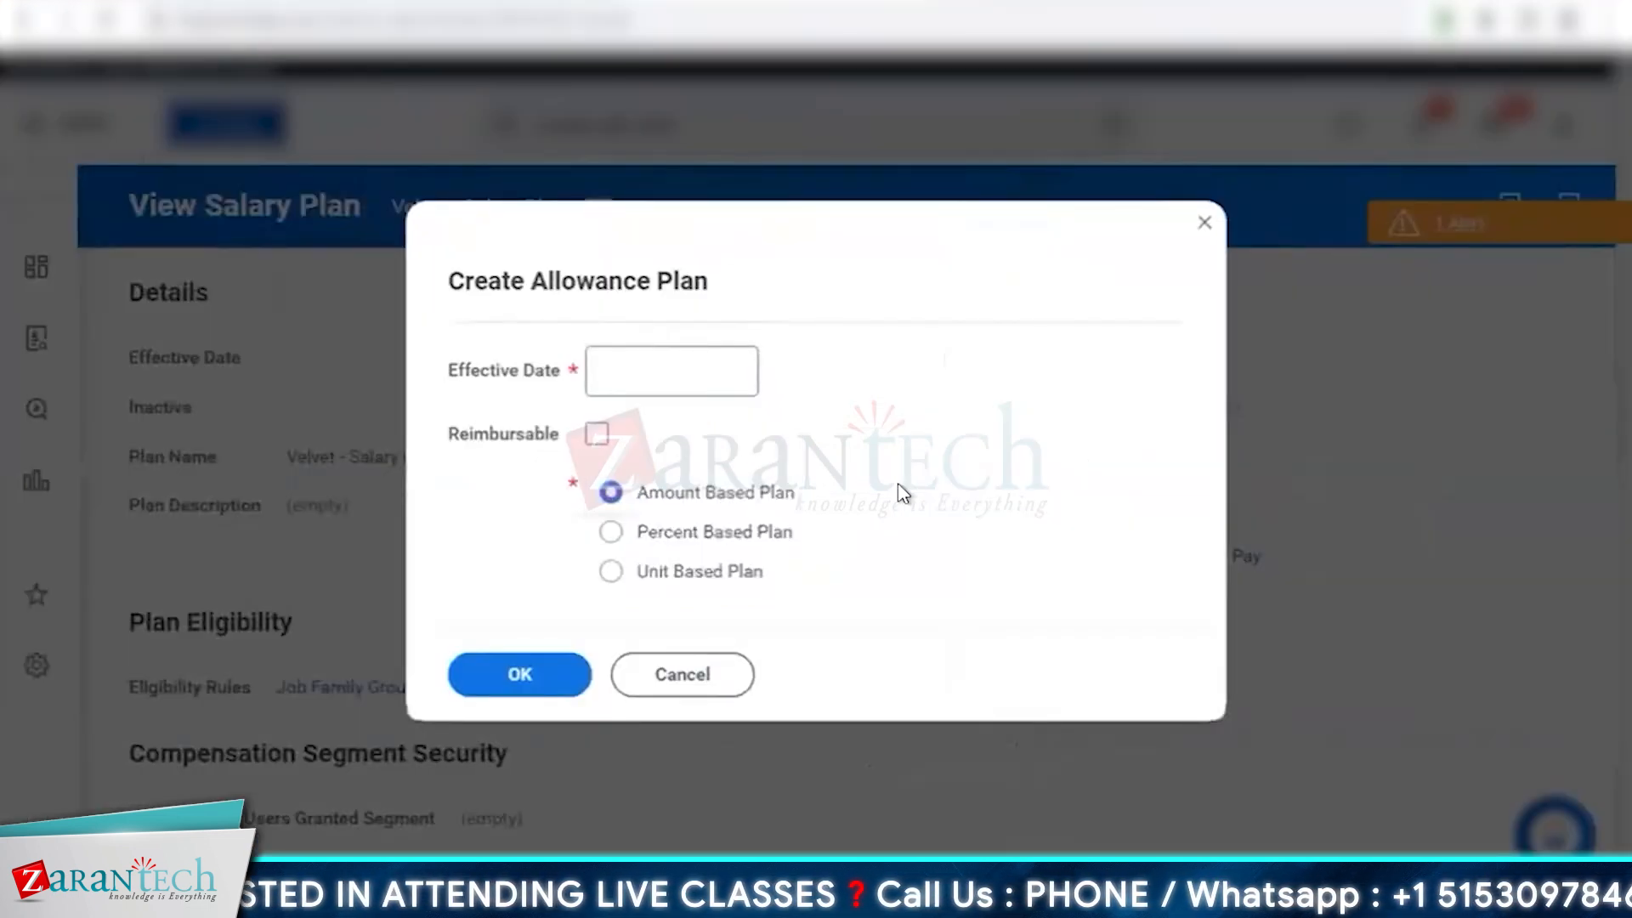
Try Percent Based Plan as the allowance plan type and examine the Unit Based Plan alternative
click(775, 535)
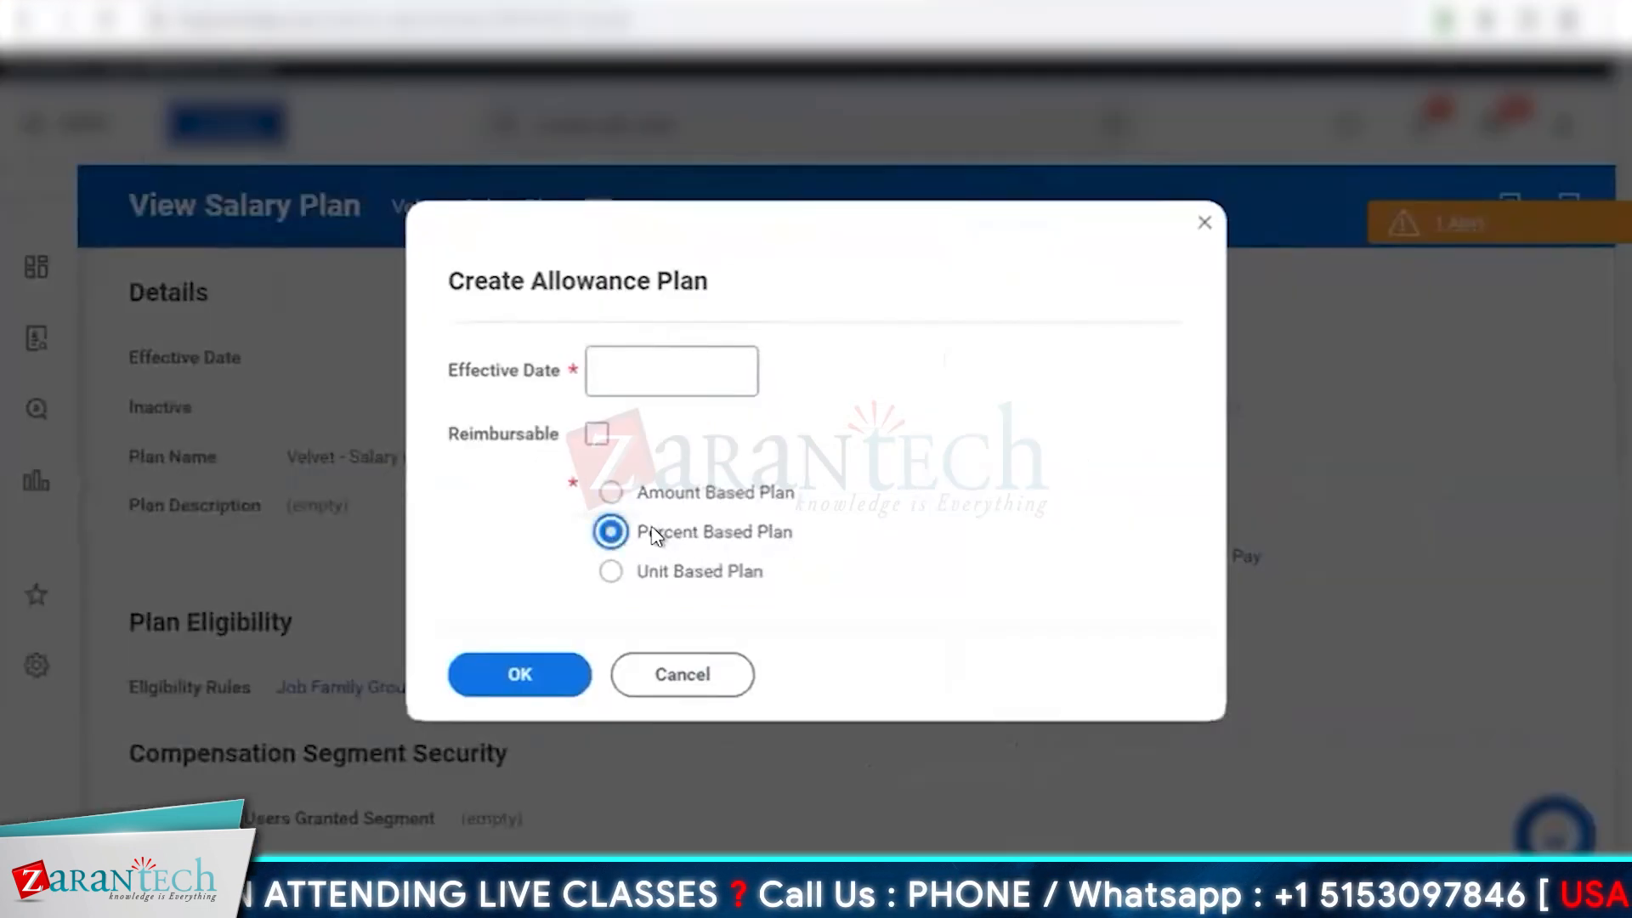
drag(638, 531, 770, 598)
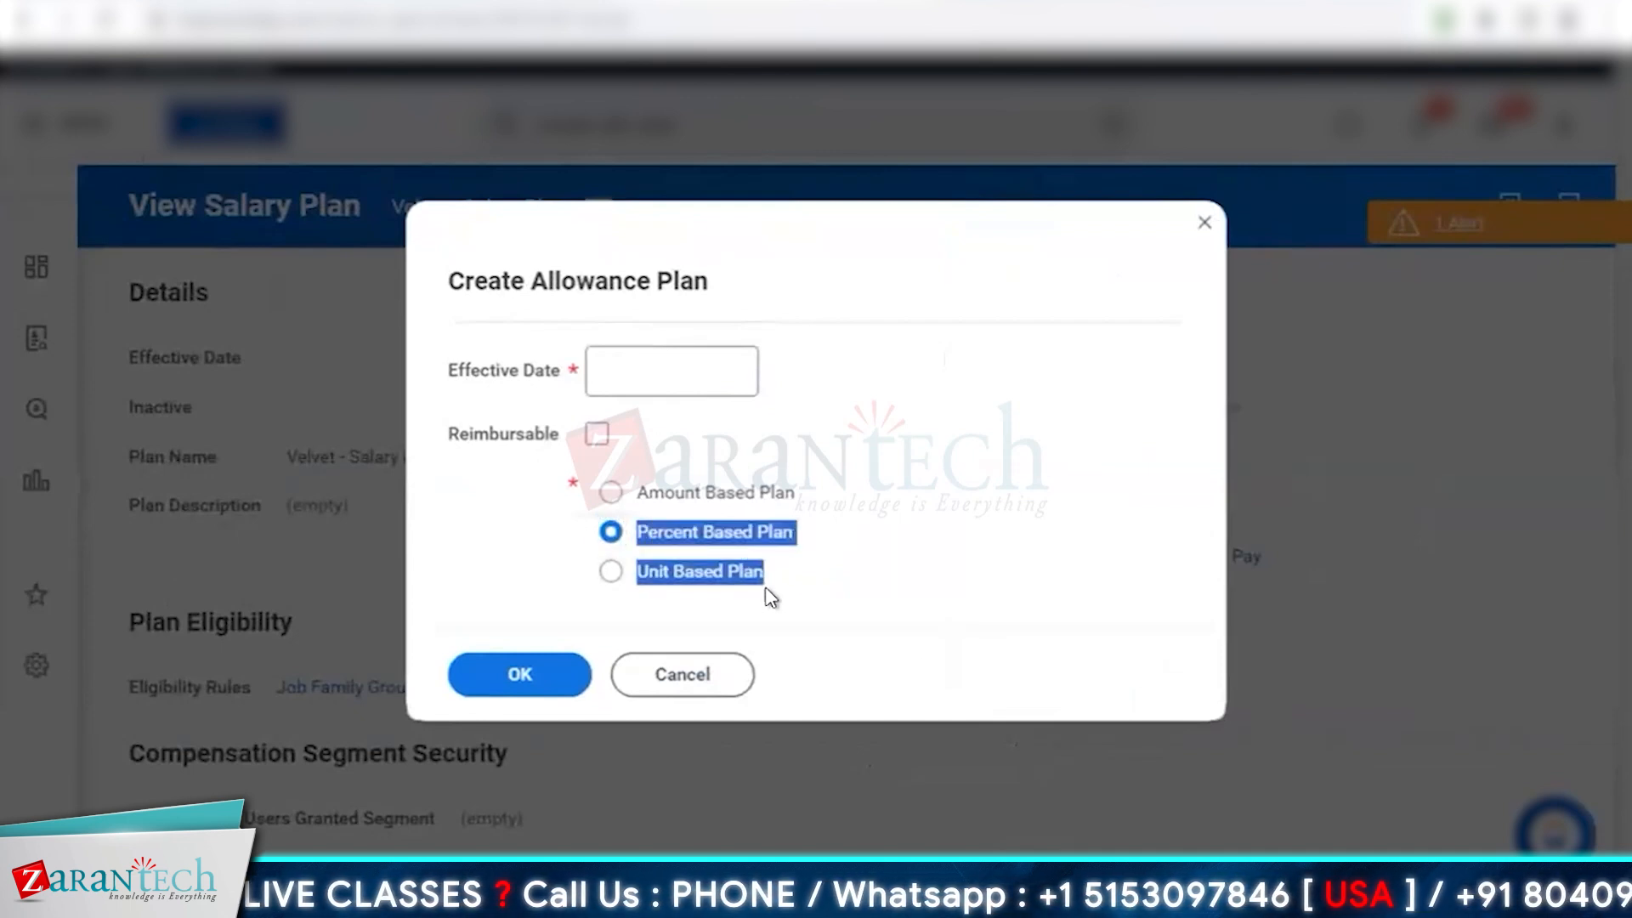
click(643, 538)
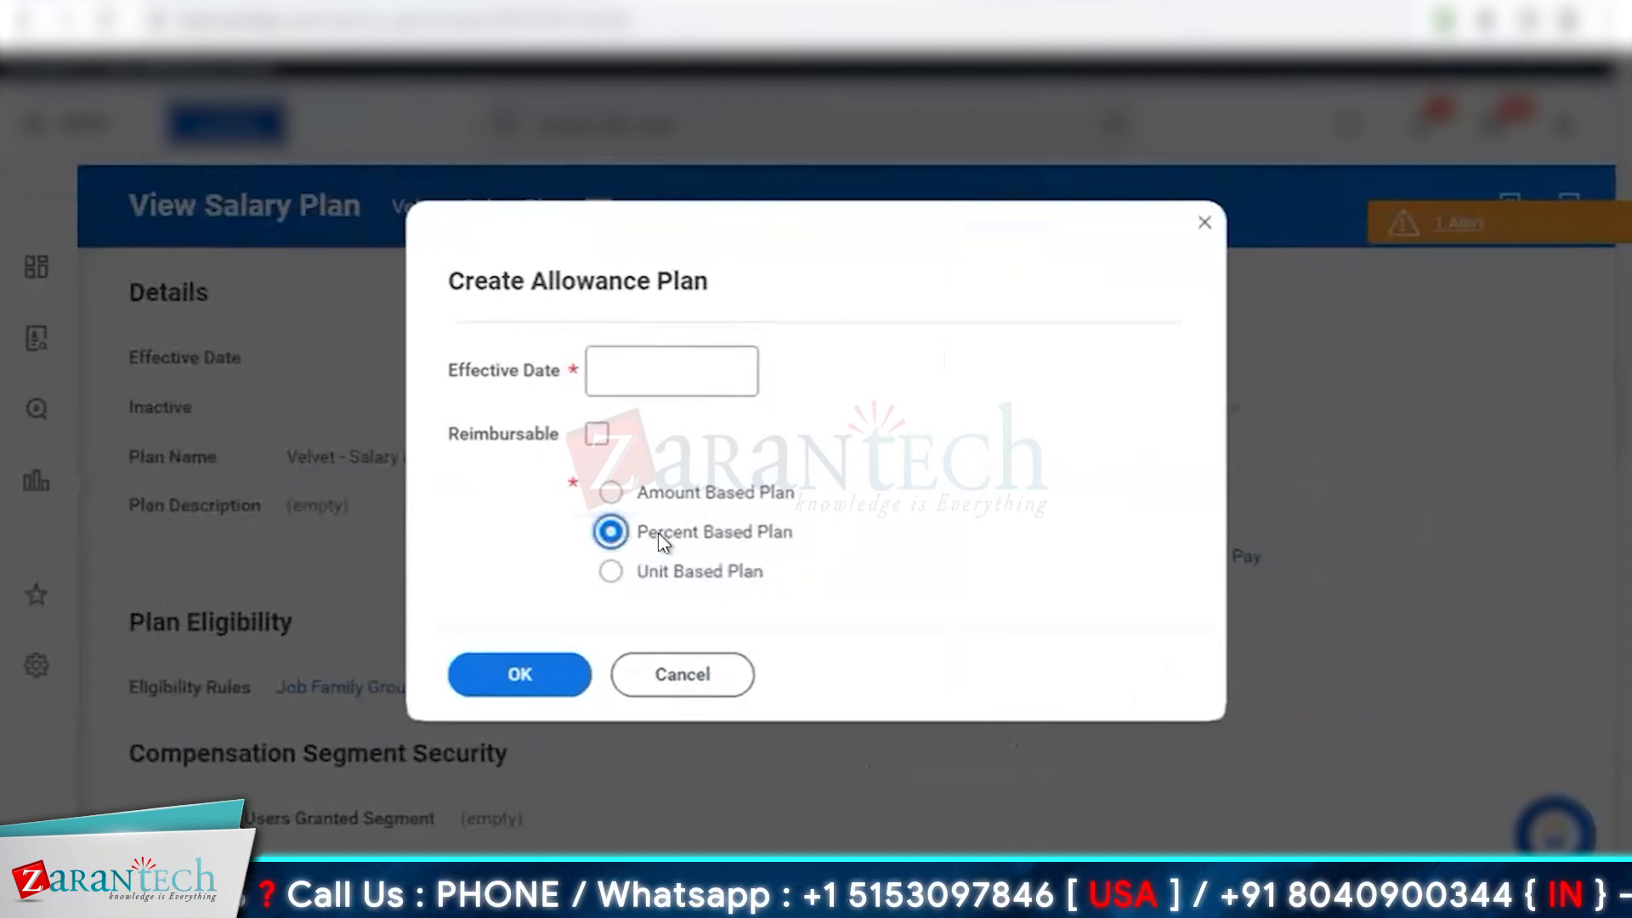
drag(639, 533, 852, 540)
click(853, 541)
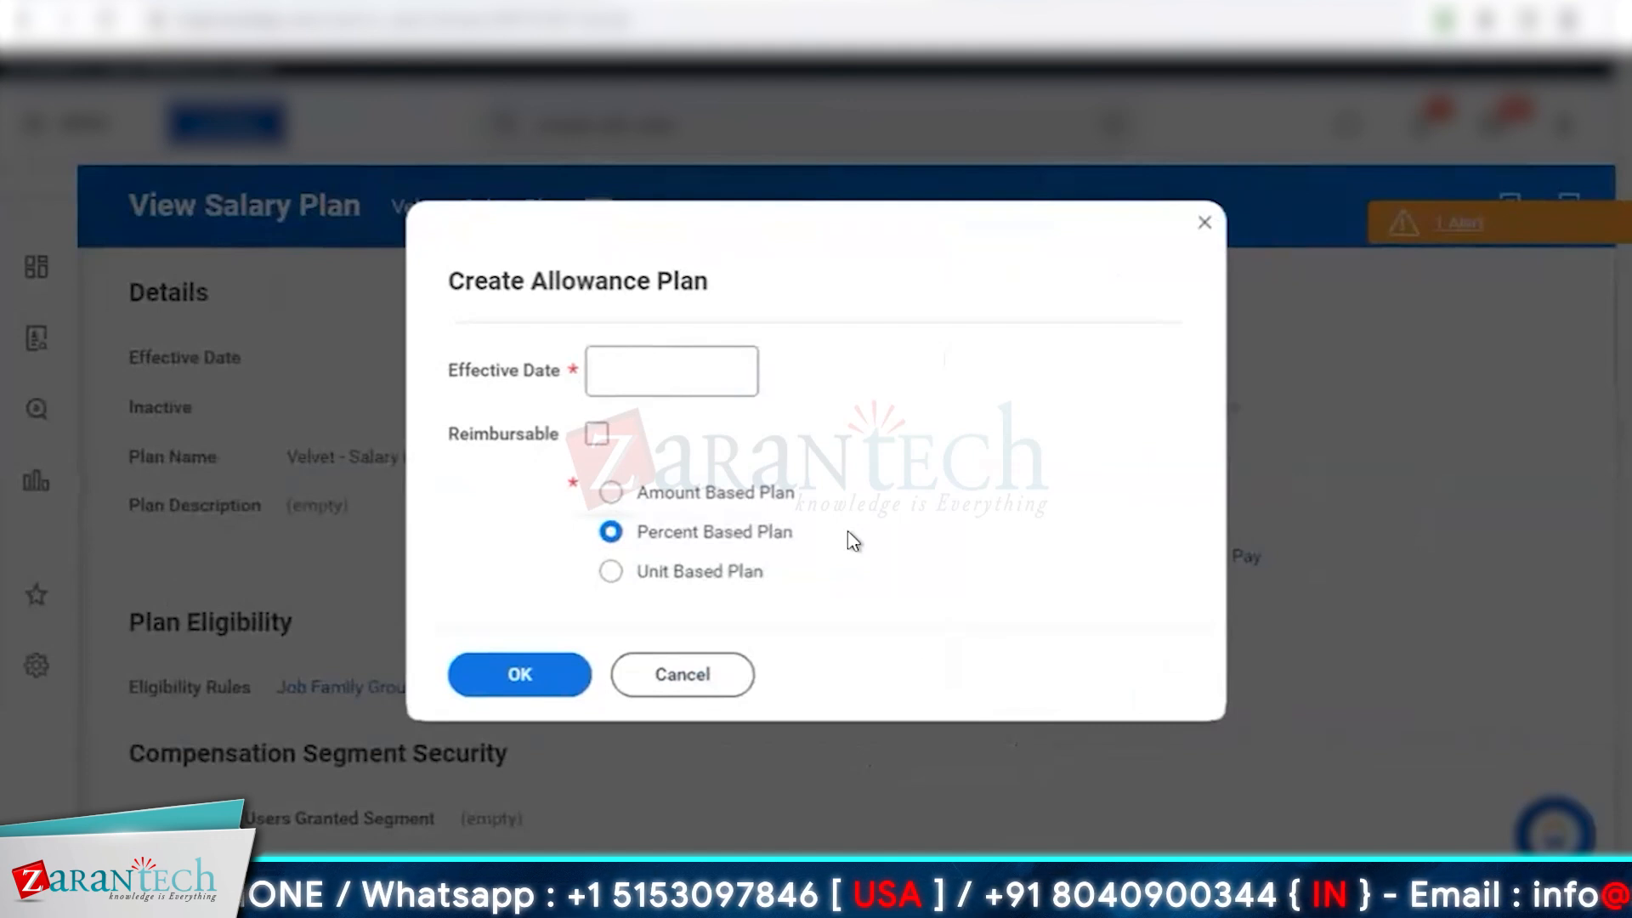
click(612, 530)
drag(829, 541, 856, 541)
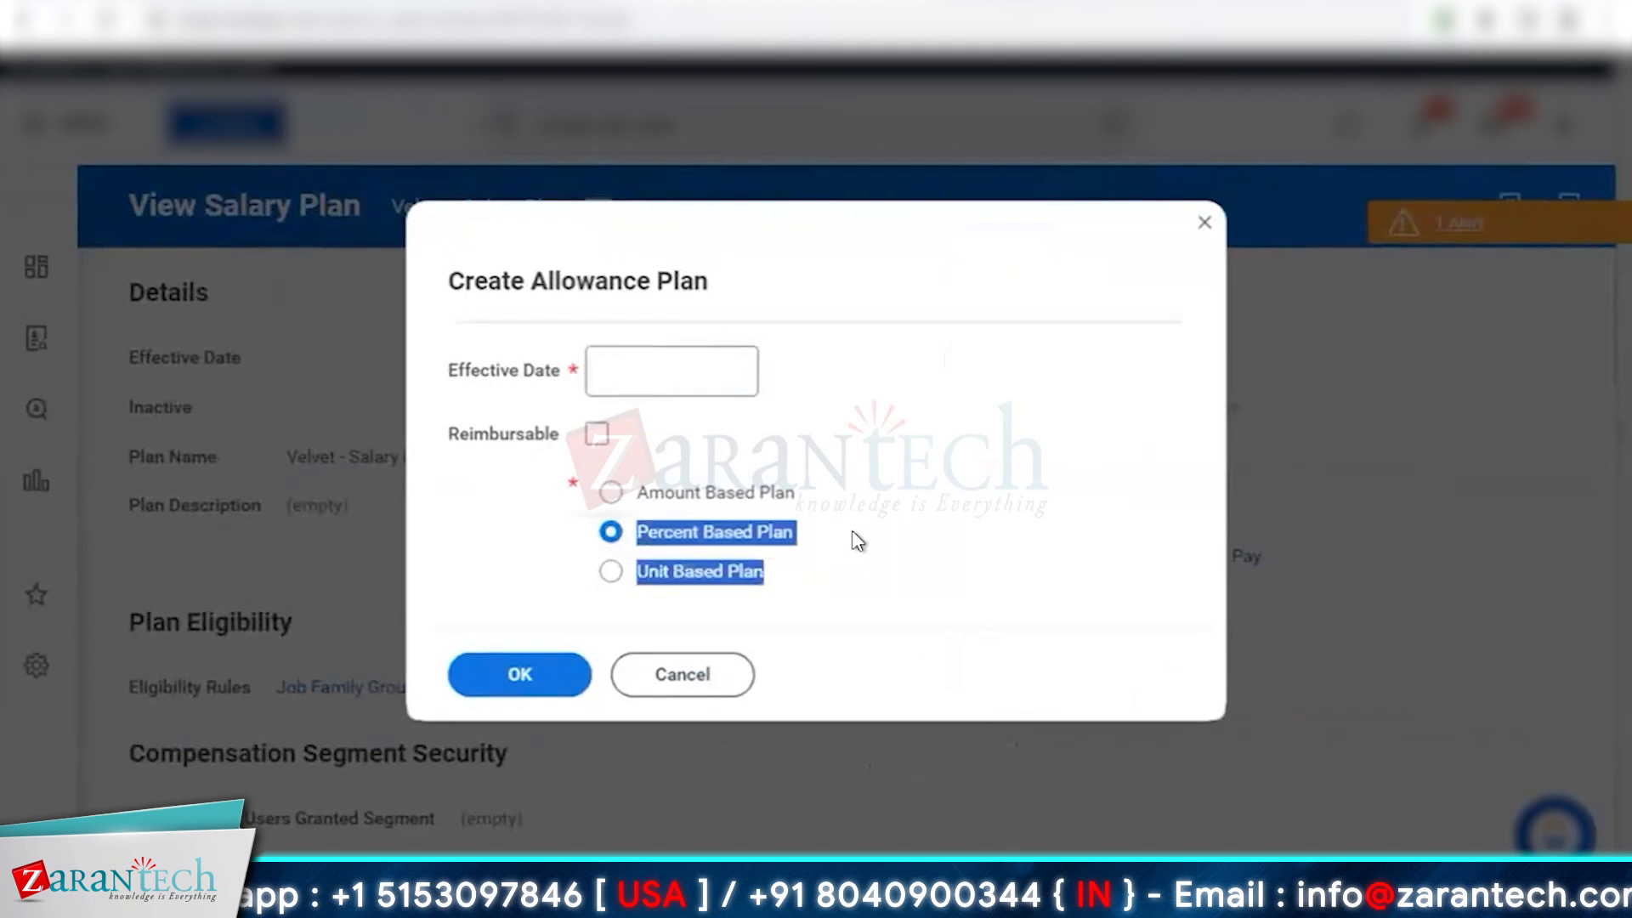
click(856, 541)
drag(612, 572, 867, 581)
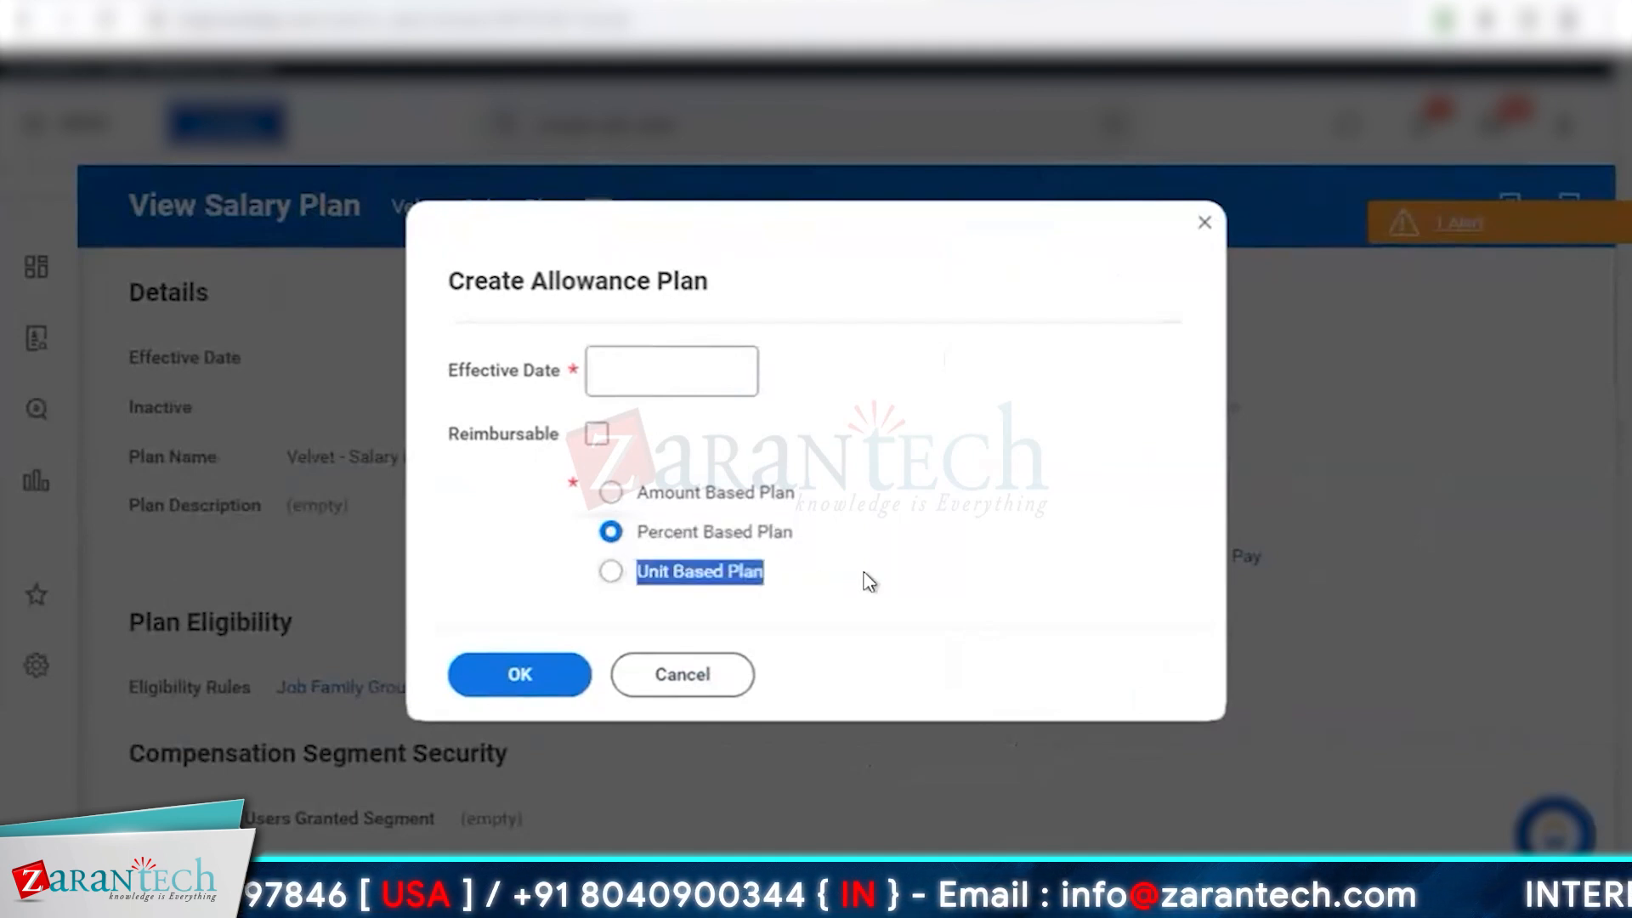
click(797, 583)
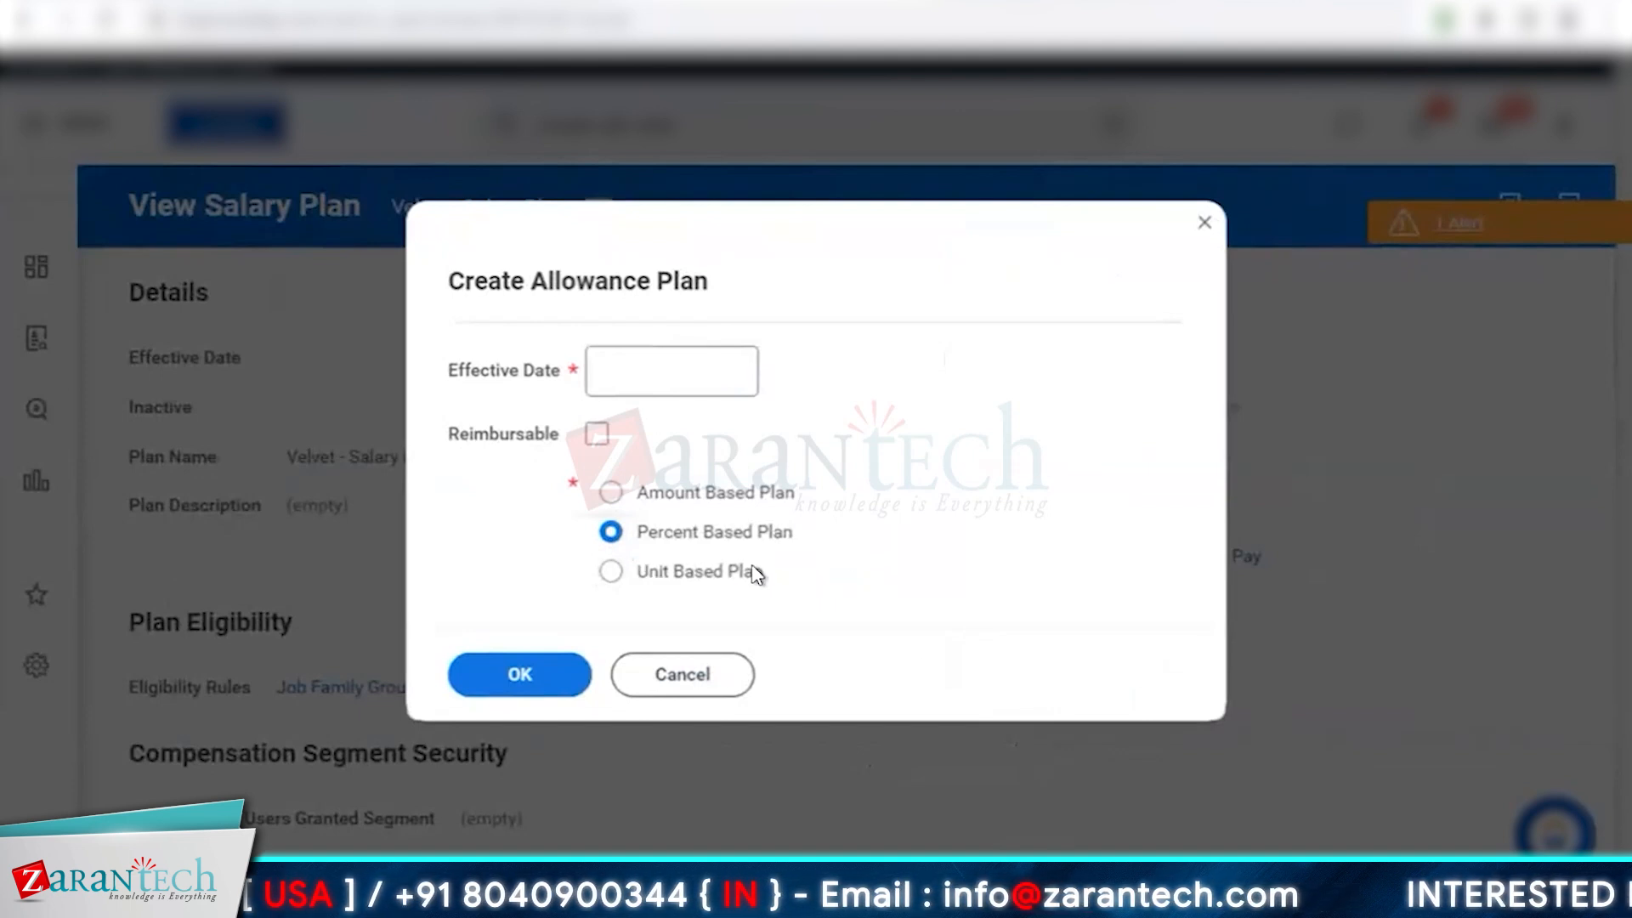
triple_click(757, 580)
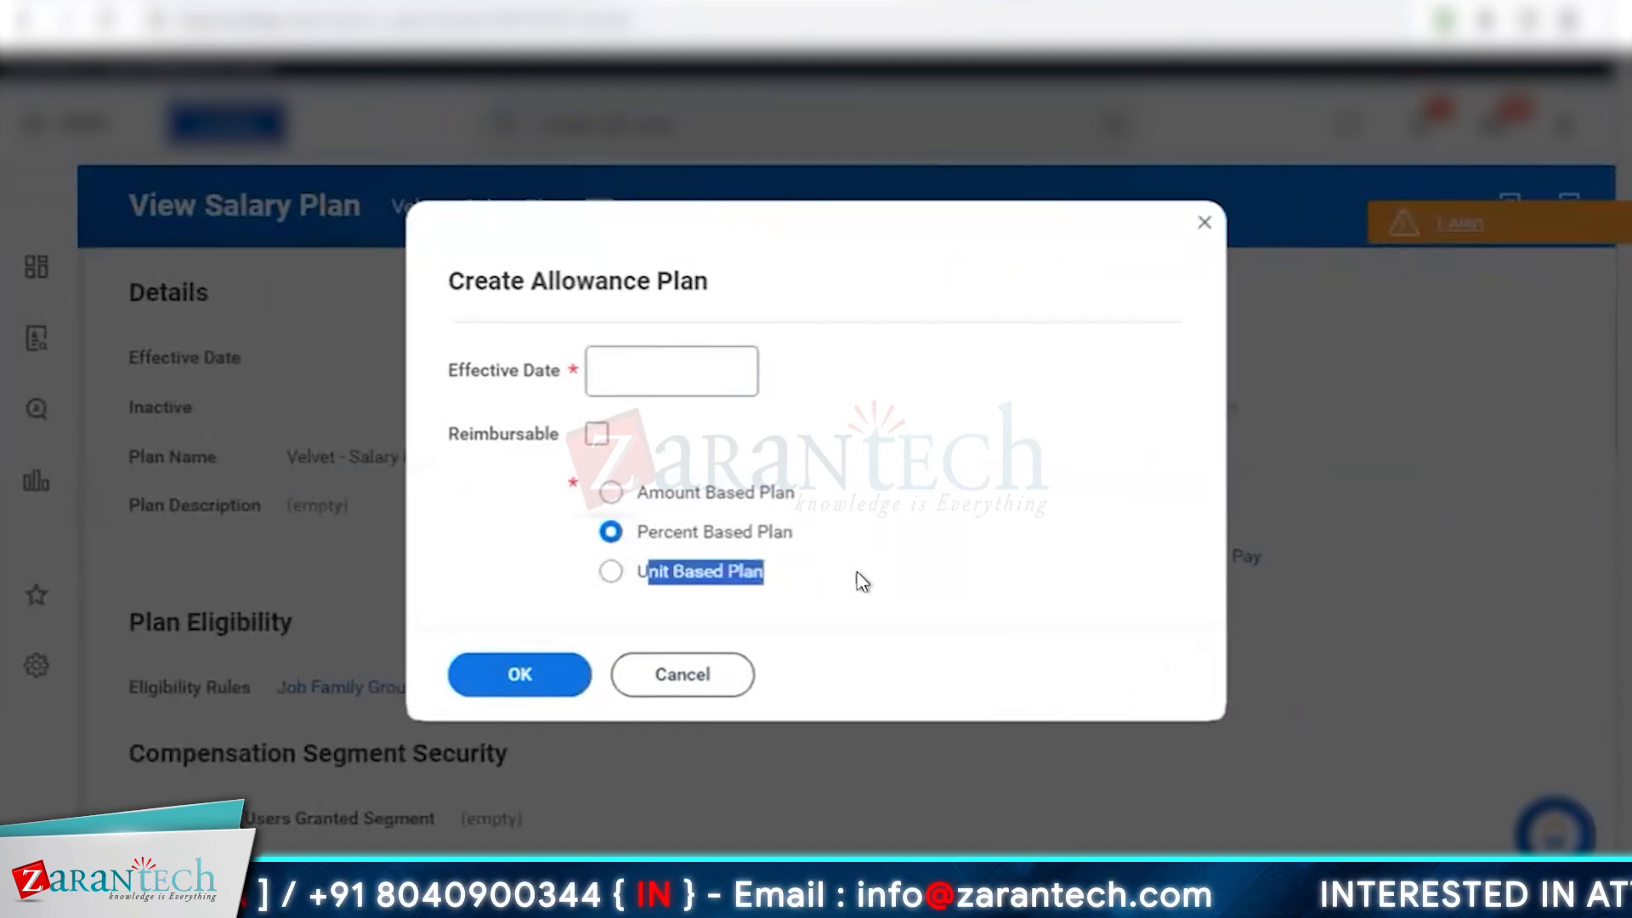
Confirm the allowance plan as an Amount Based Plan and name it "Velvet - Car Allowance"
click(667, 495)
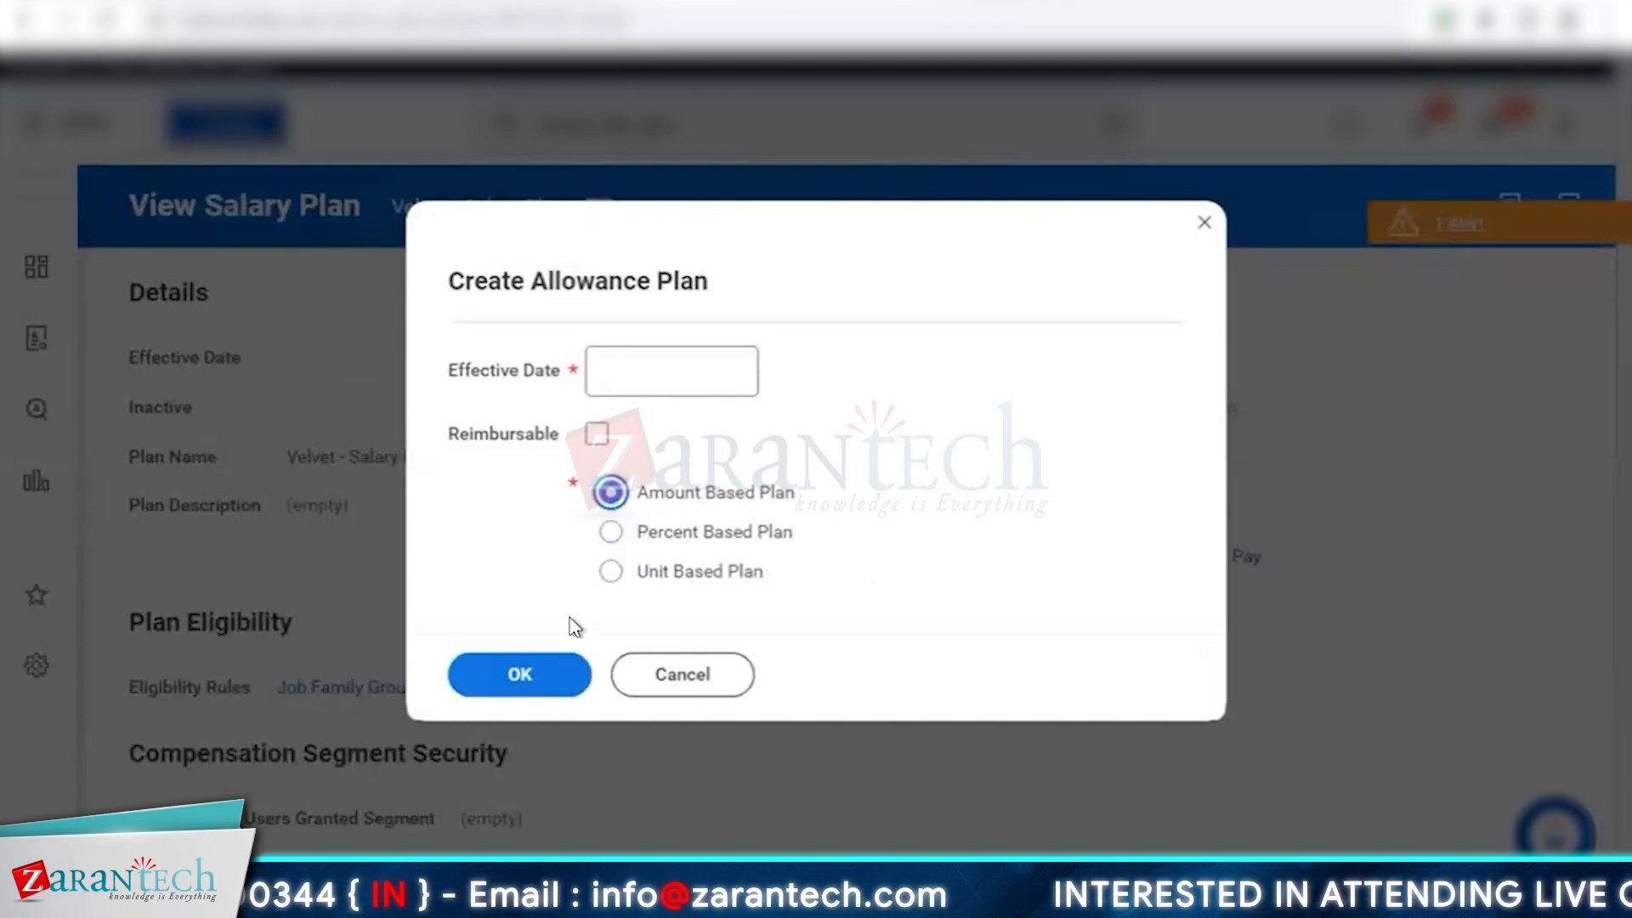
click(521, 674)
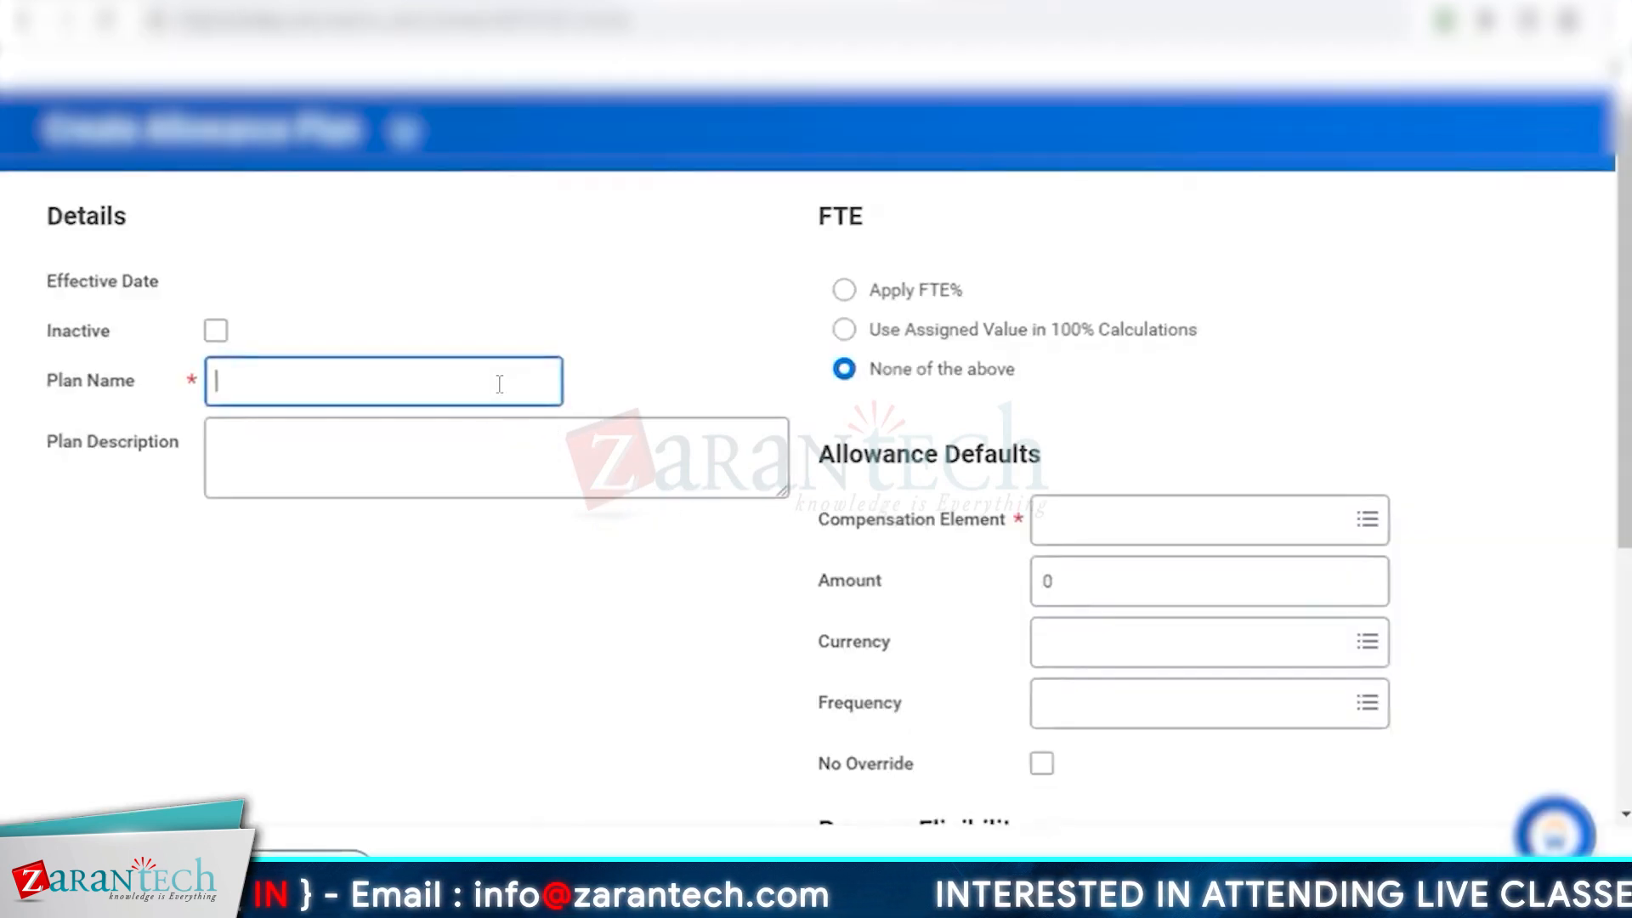
text(Velvet - Car Allowance)
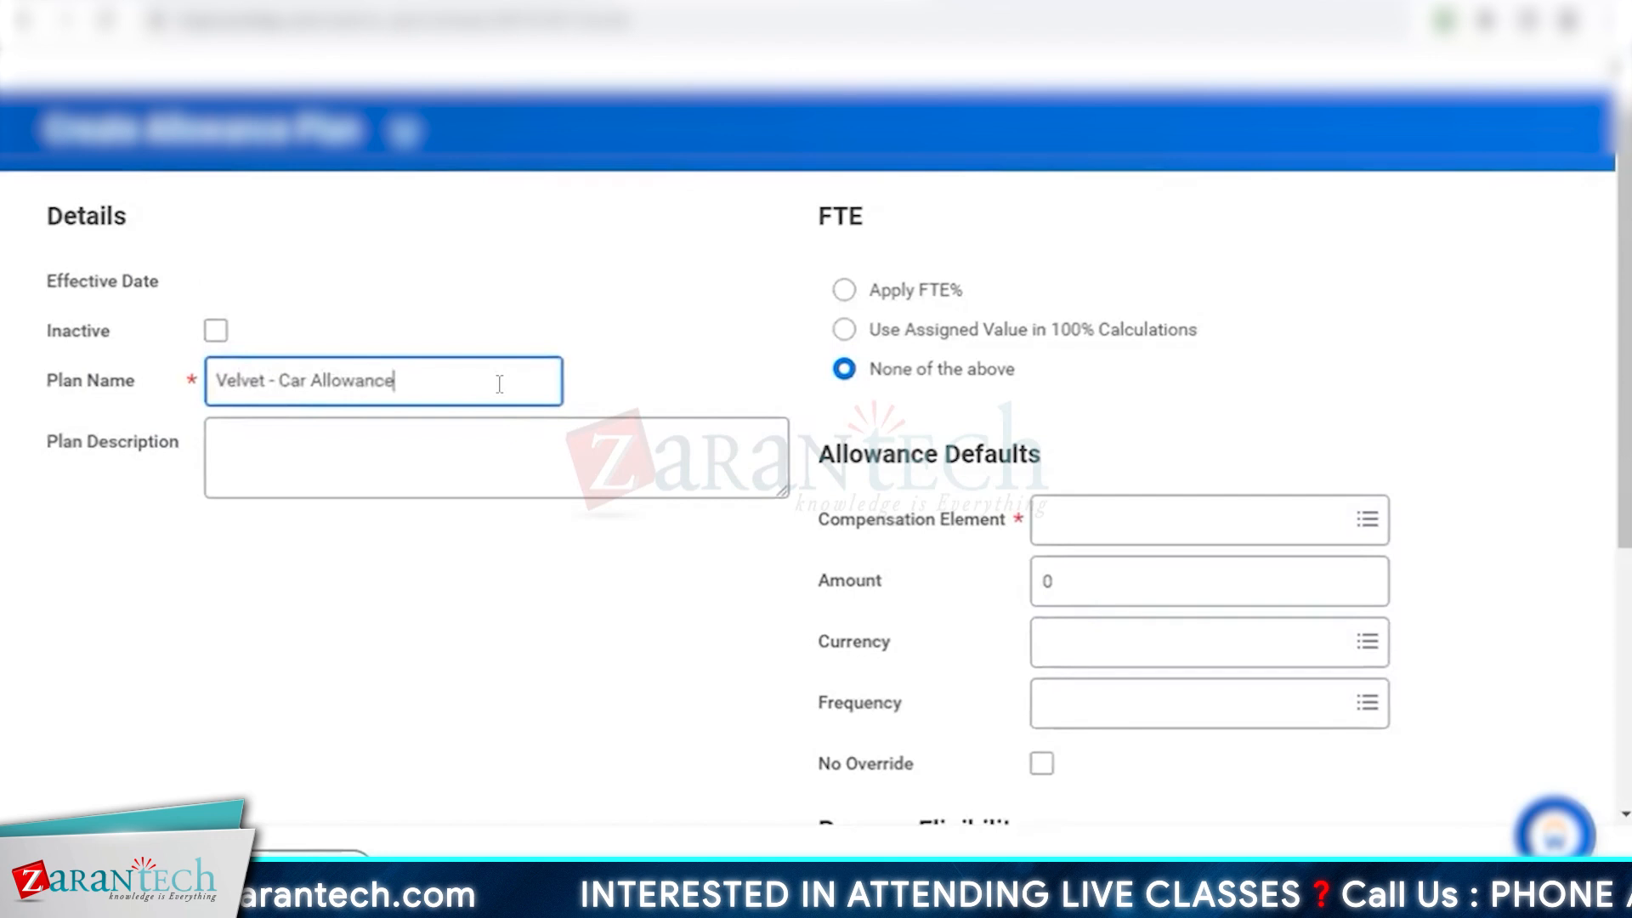
scroll(500, 384, down, 2)
drag(49, 658, 283, 668)
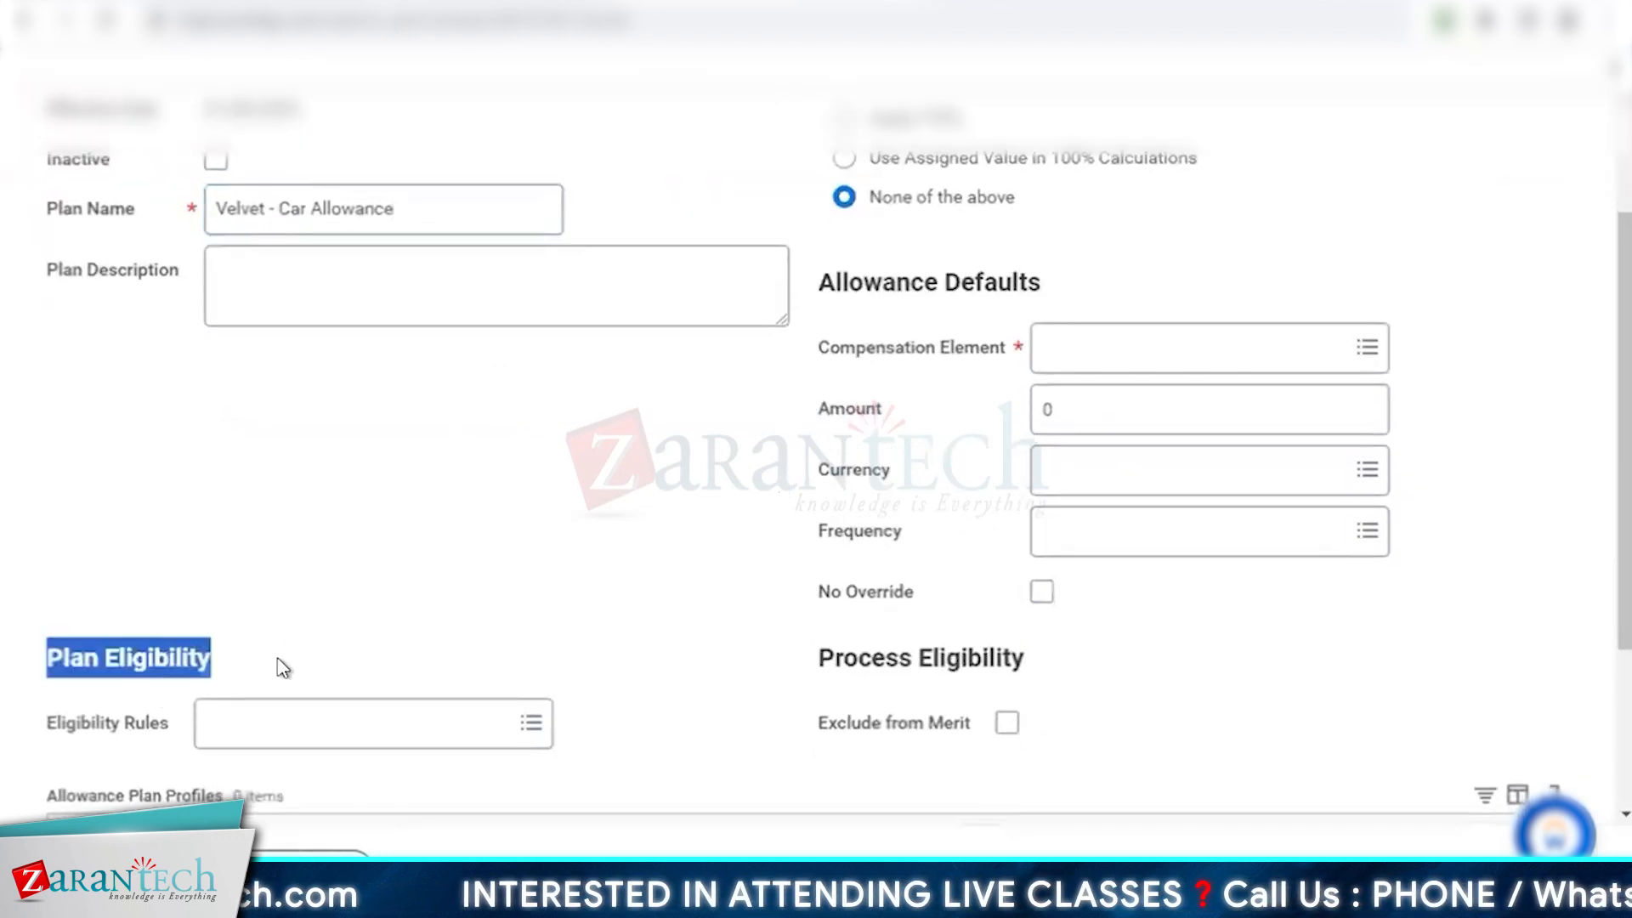
click(545, 569)
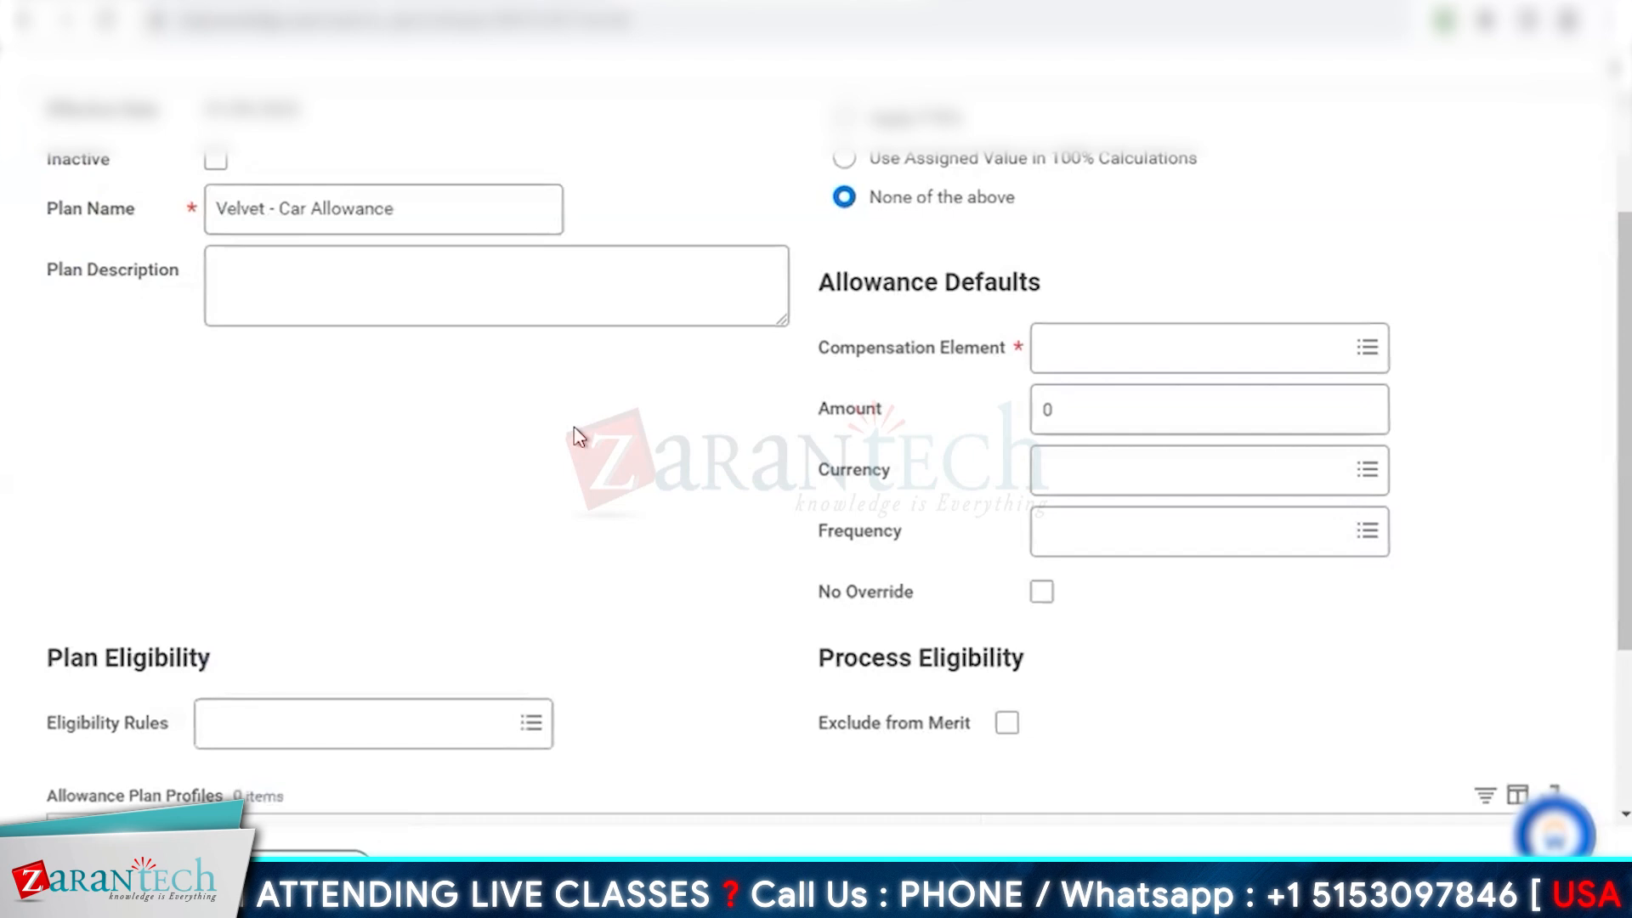
Set the plan's eligibility rule to "Management Level is Executive or Director"
scroll(572, 438, down, 1)
drag(47, 605, 321, 615)
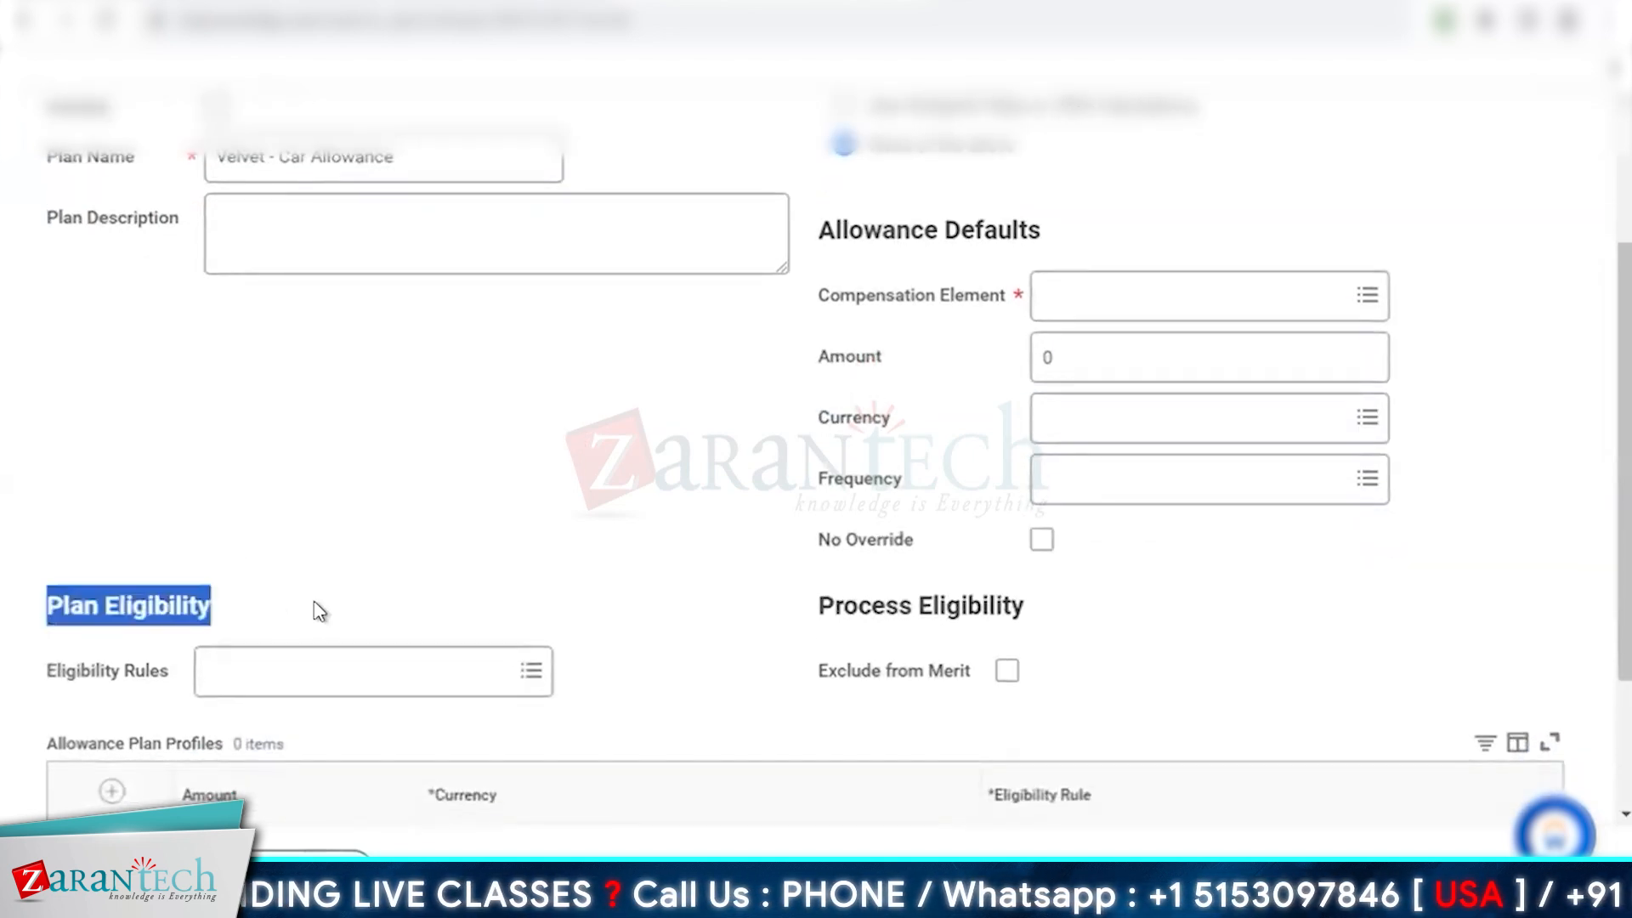
click(370, 671)
text(exec)
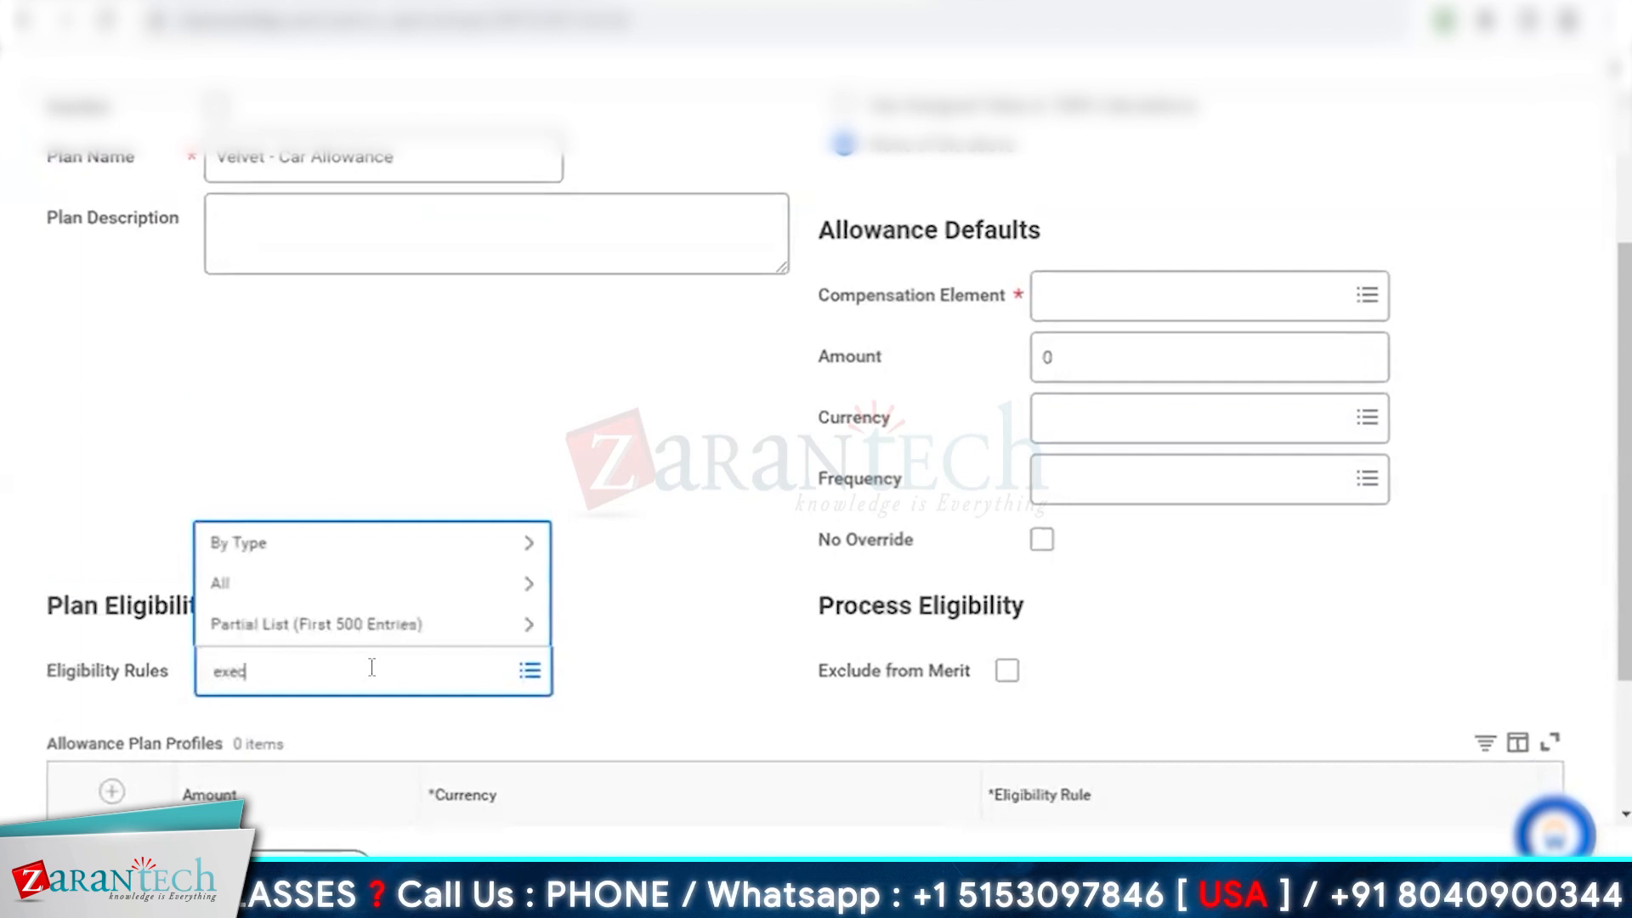
text(utive mana)
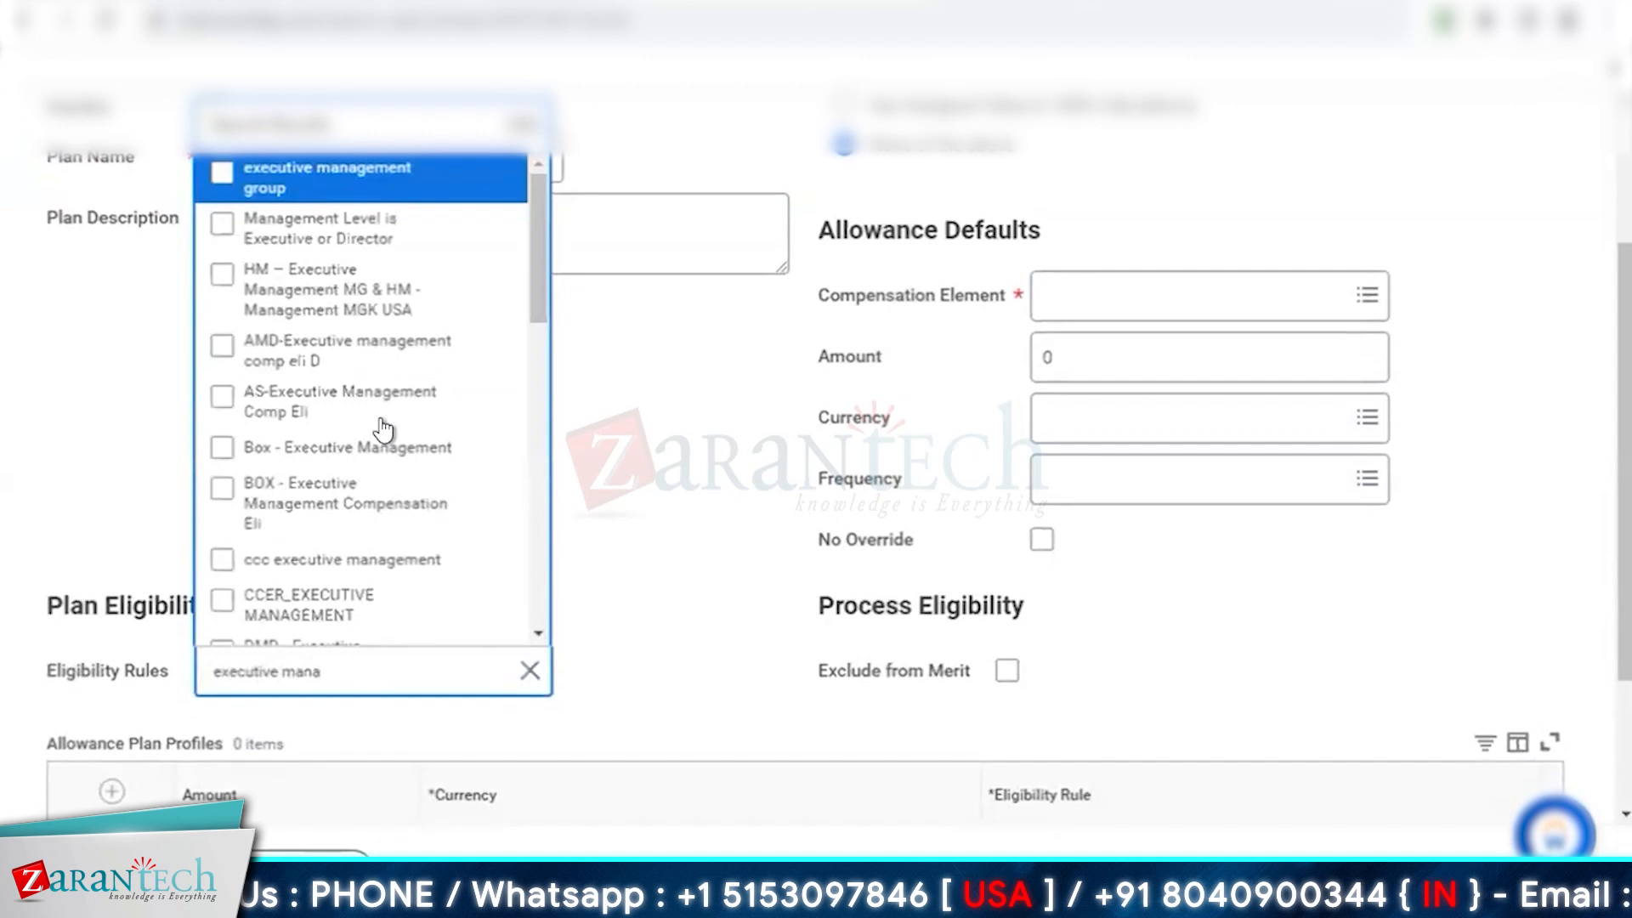
click(392, 228)
click(628, 486)
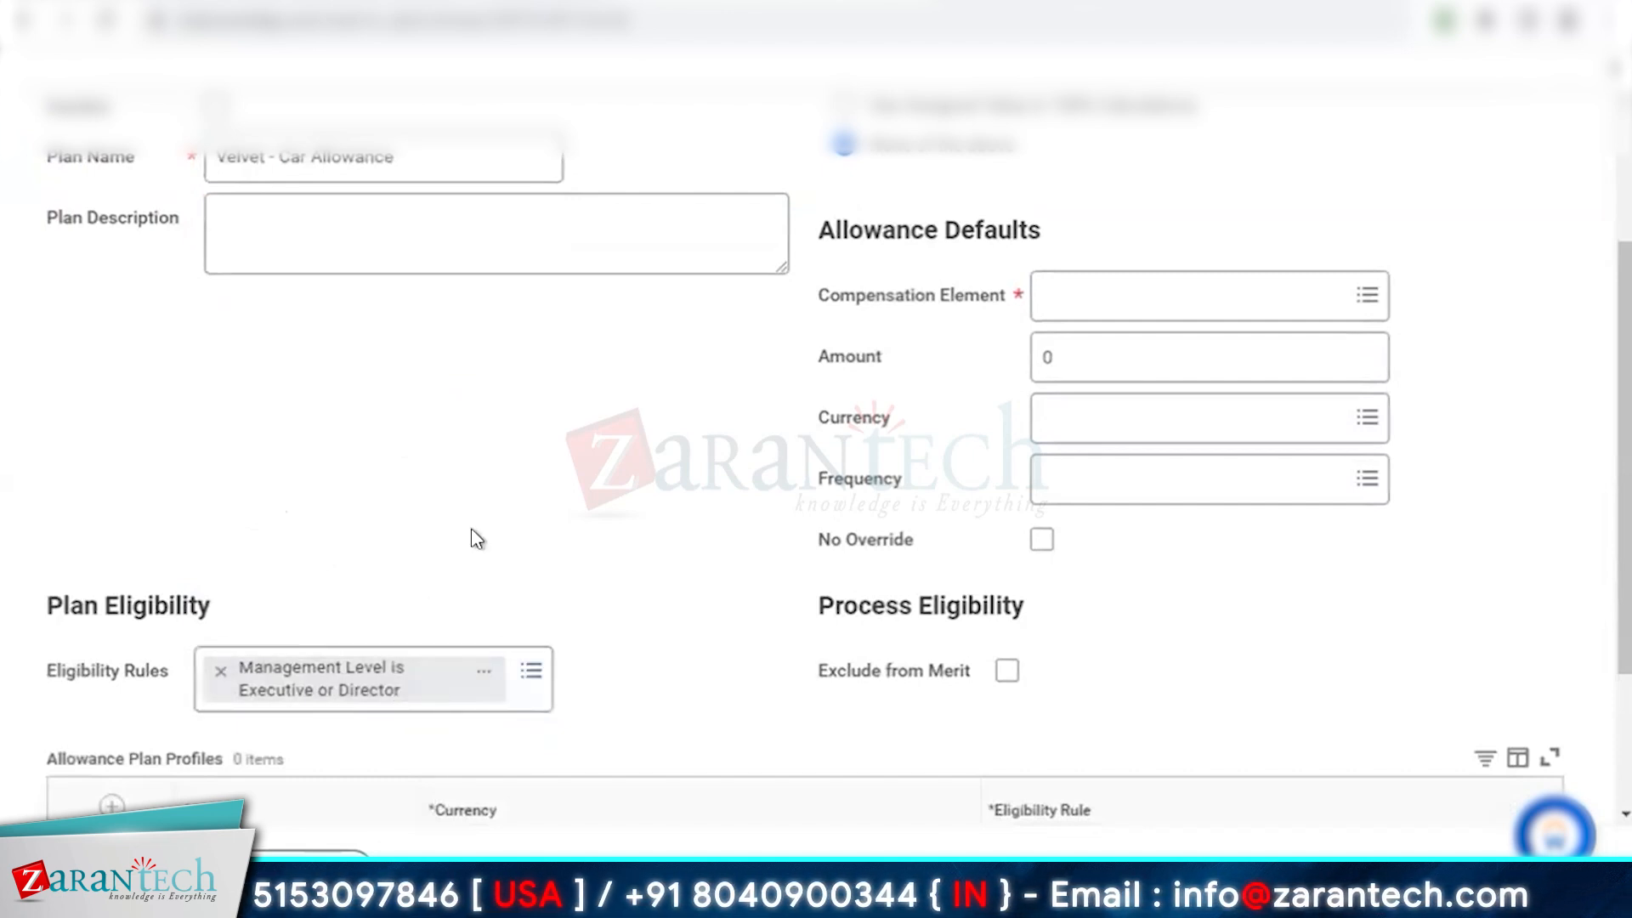
Set the allowance plan's FTE option to Apply FTE%
scroll(664, 604, down, 1)
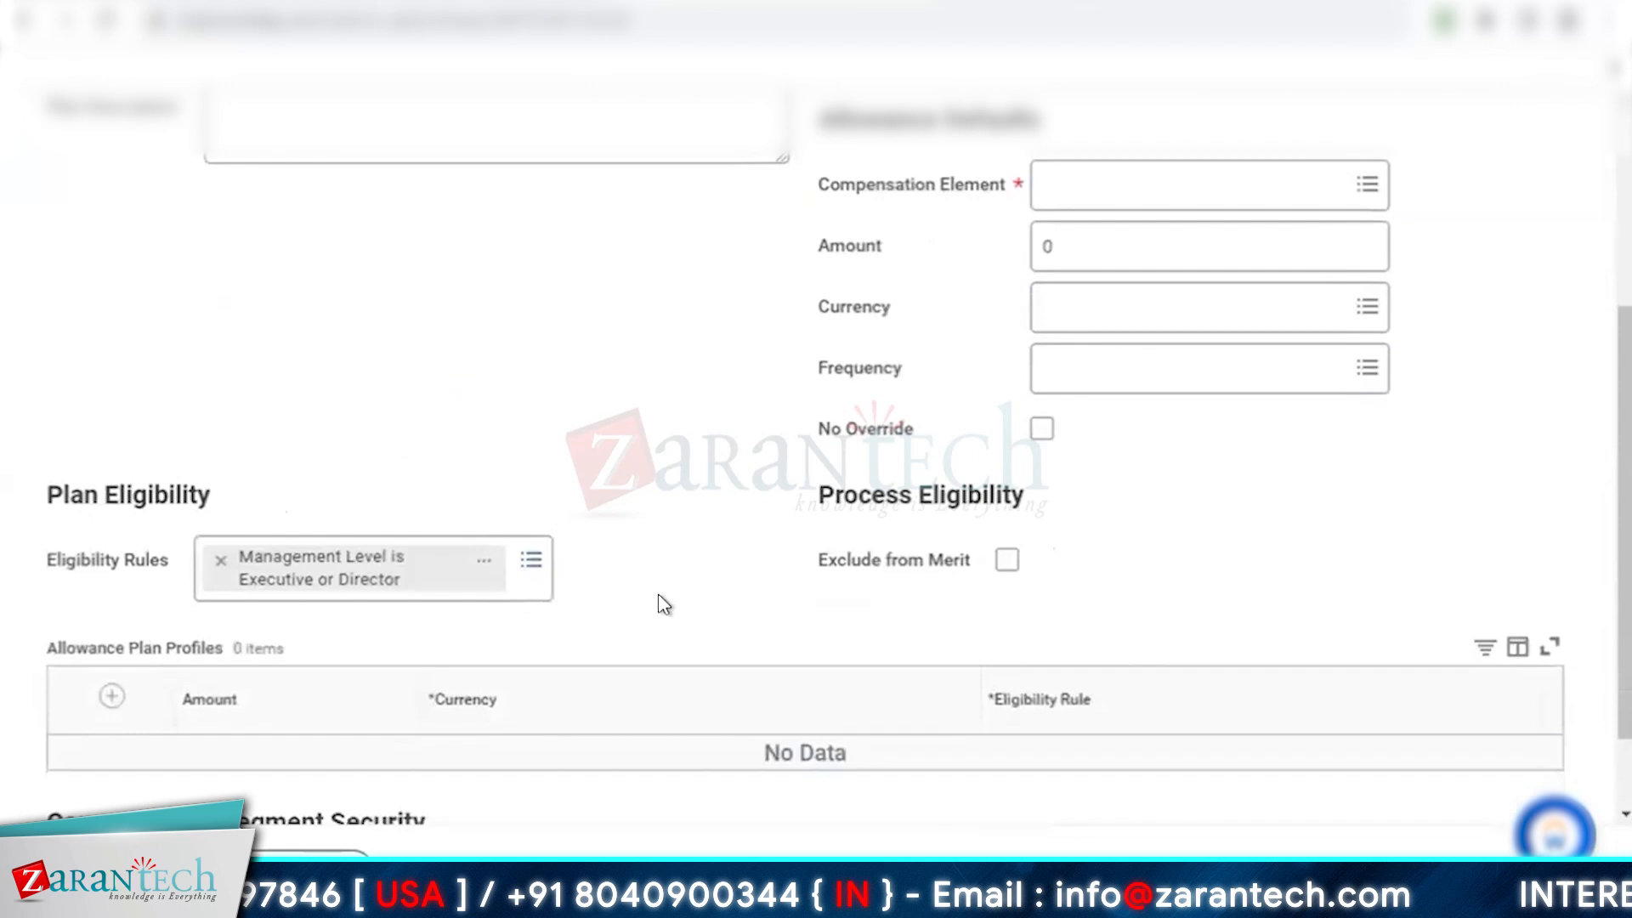
scroll(664, 604, up, 2)
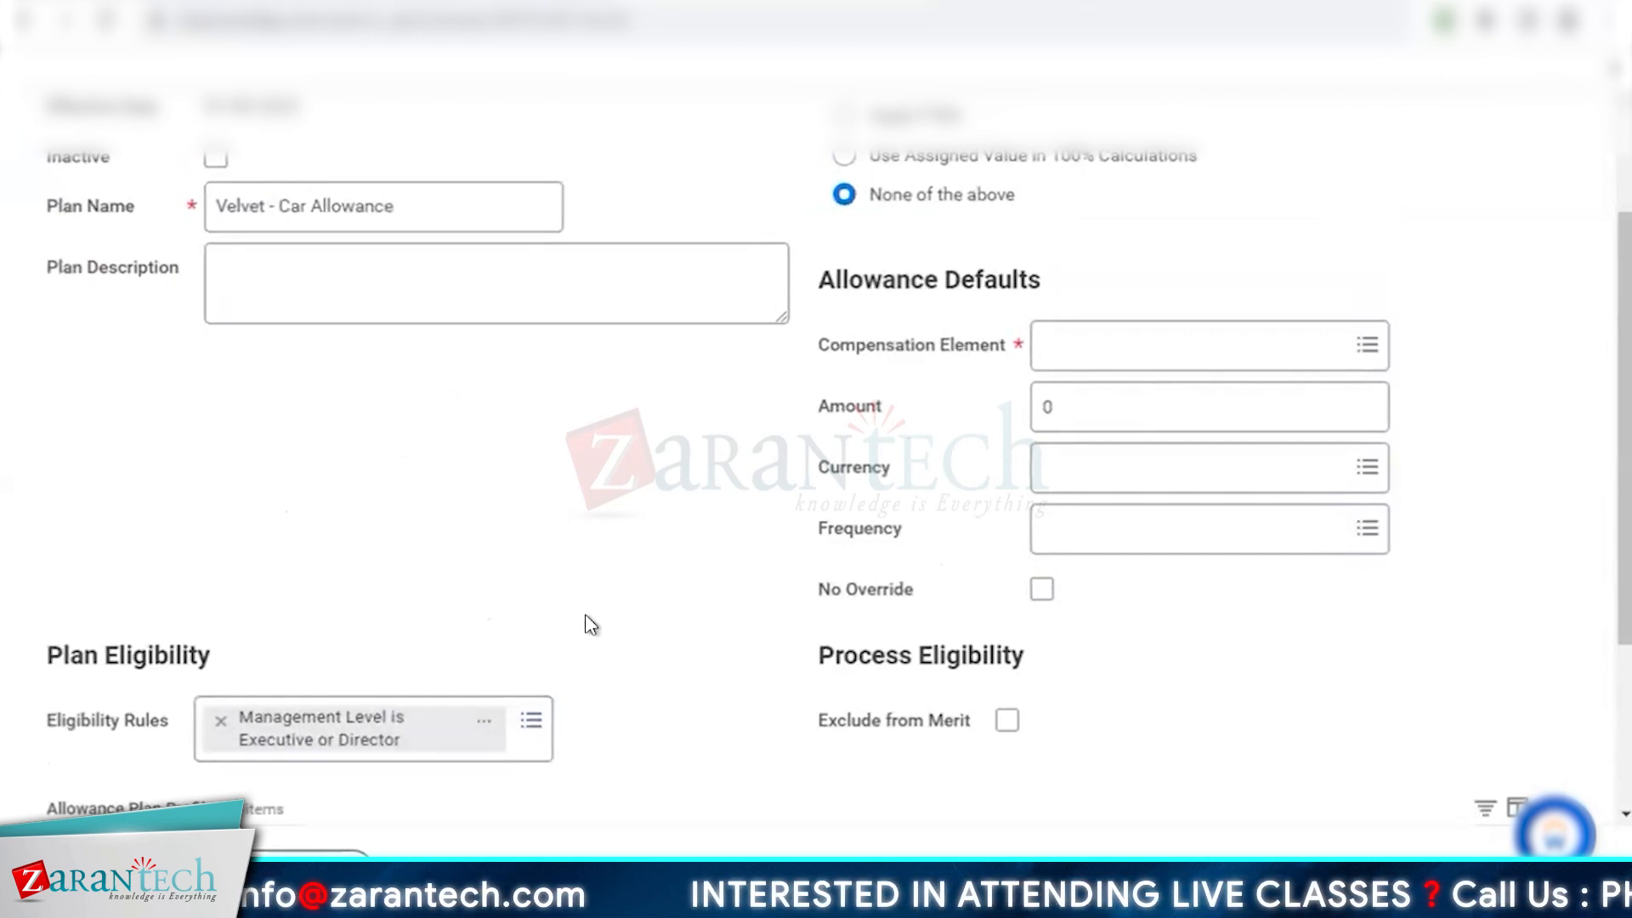
click(925, 121)
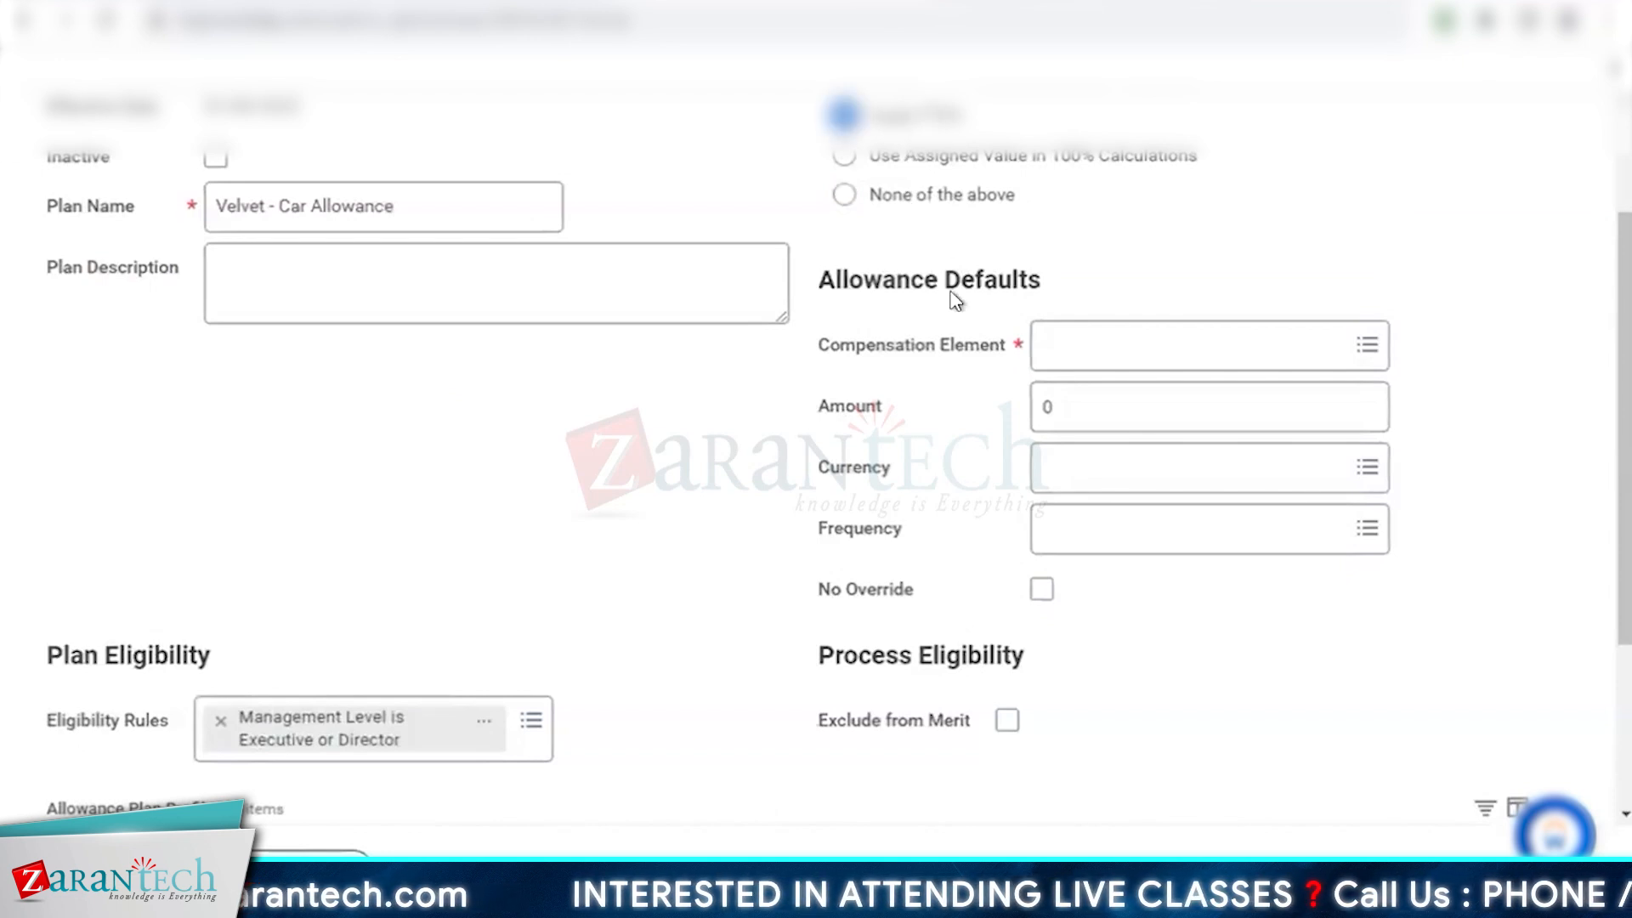
scroll(956, 299, up, 1)
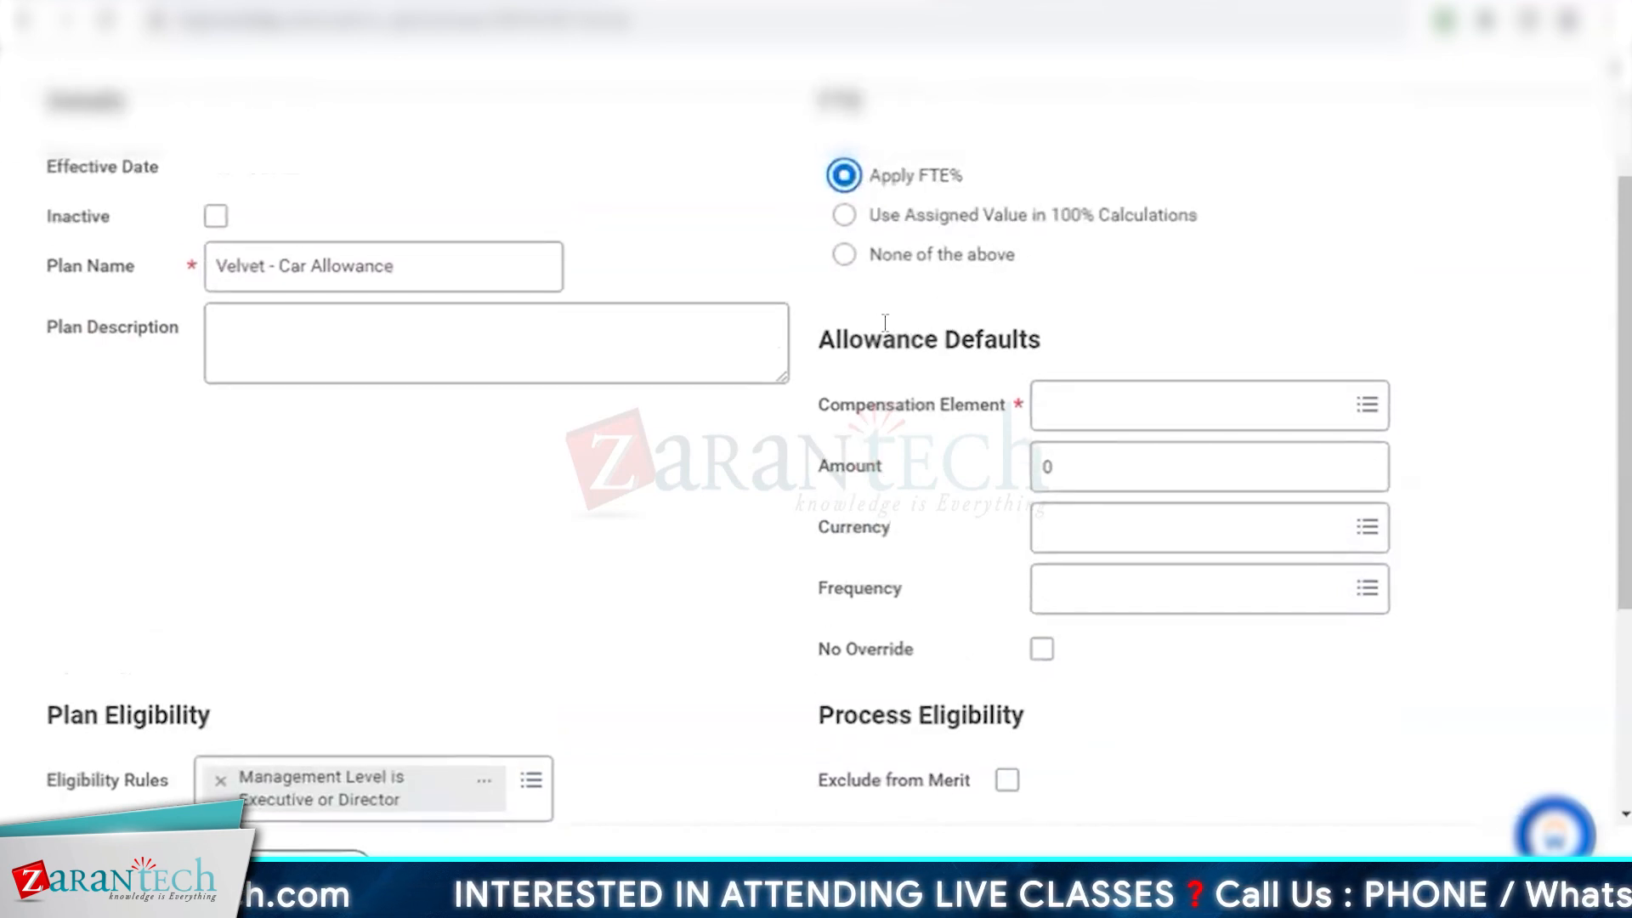
Choose Car Allowance as the compensation element in the allowance defaults
drag(824, 340, 1149, 351)
click(1151, 399)
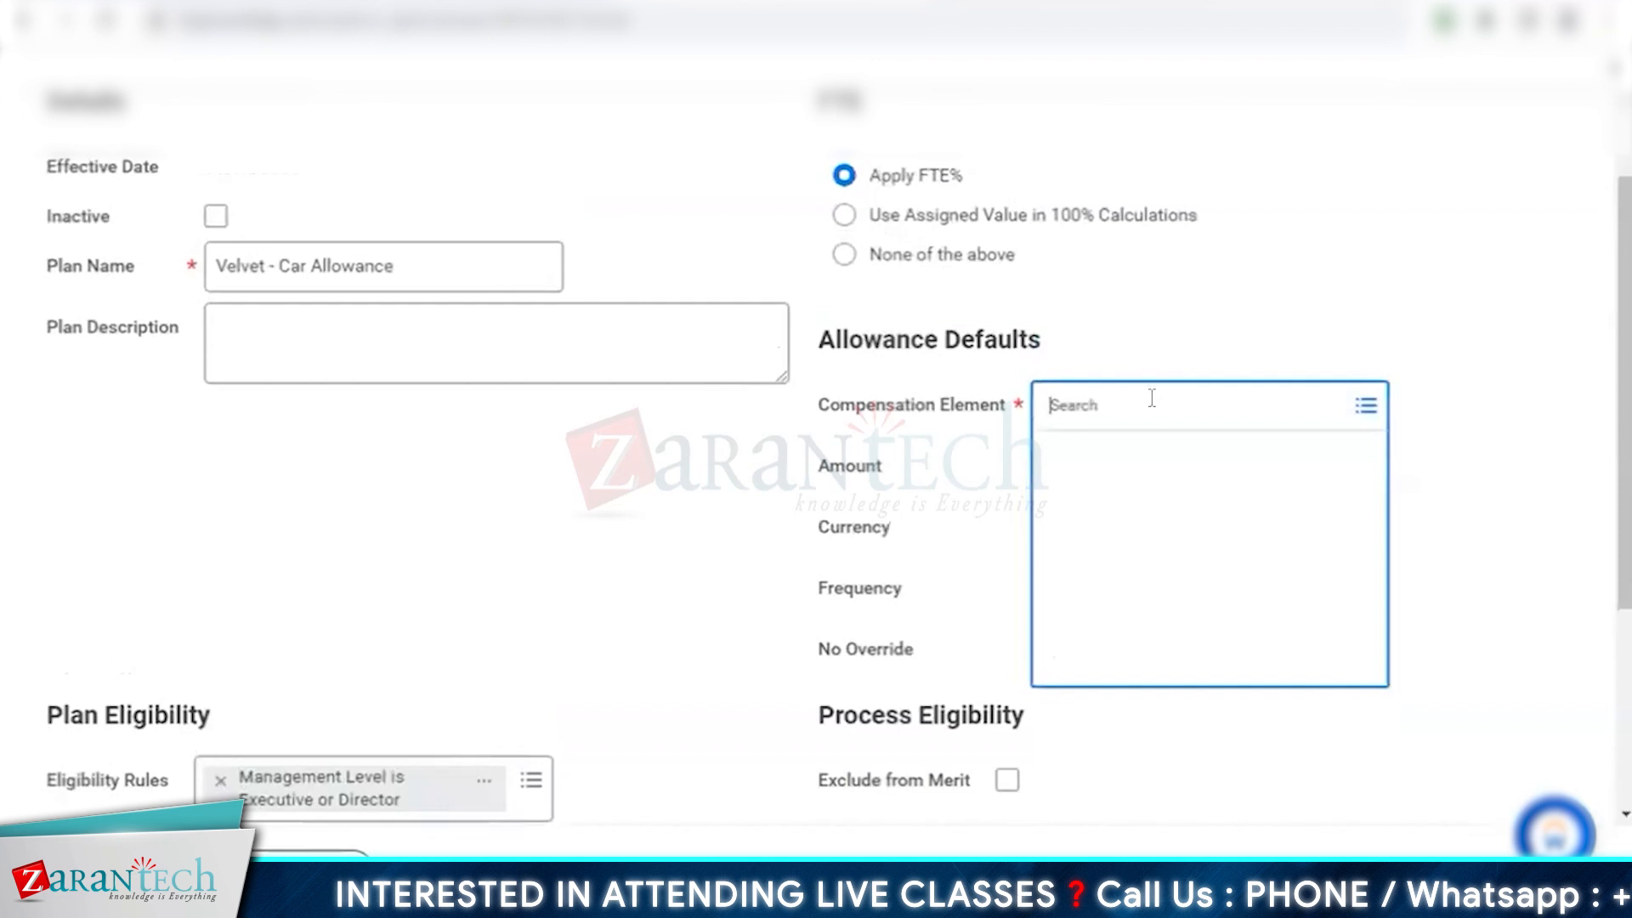
text(car allowance)
key(Return)
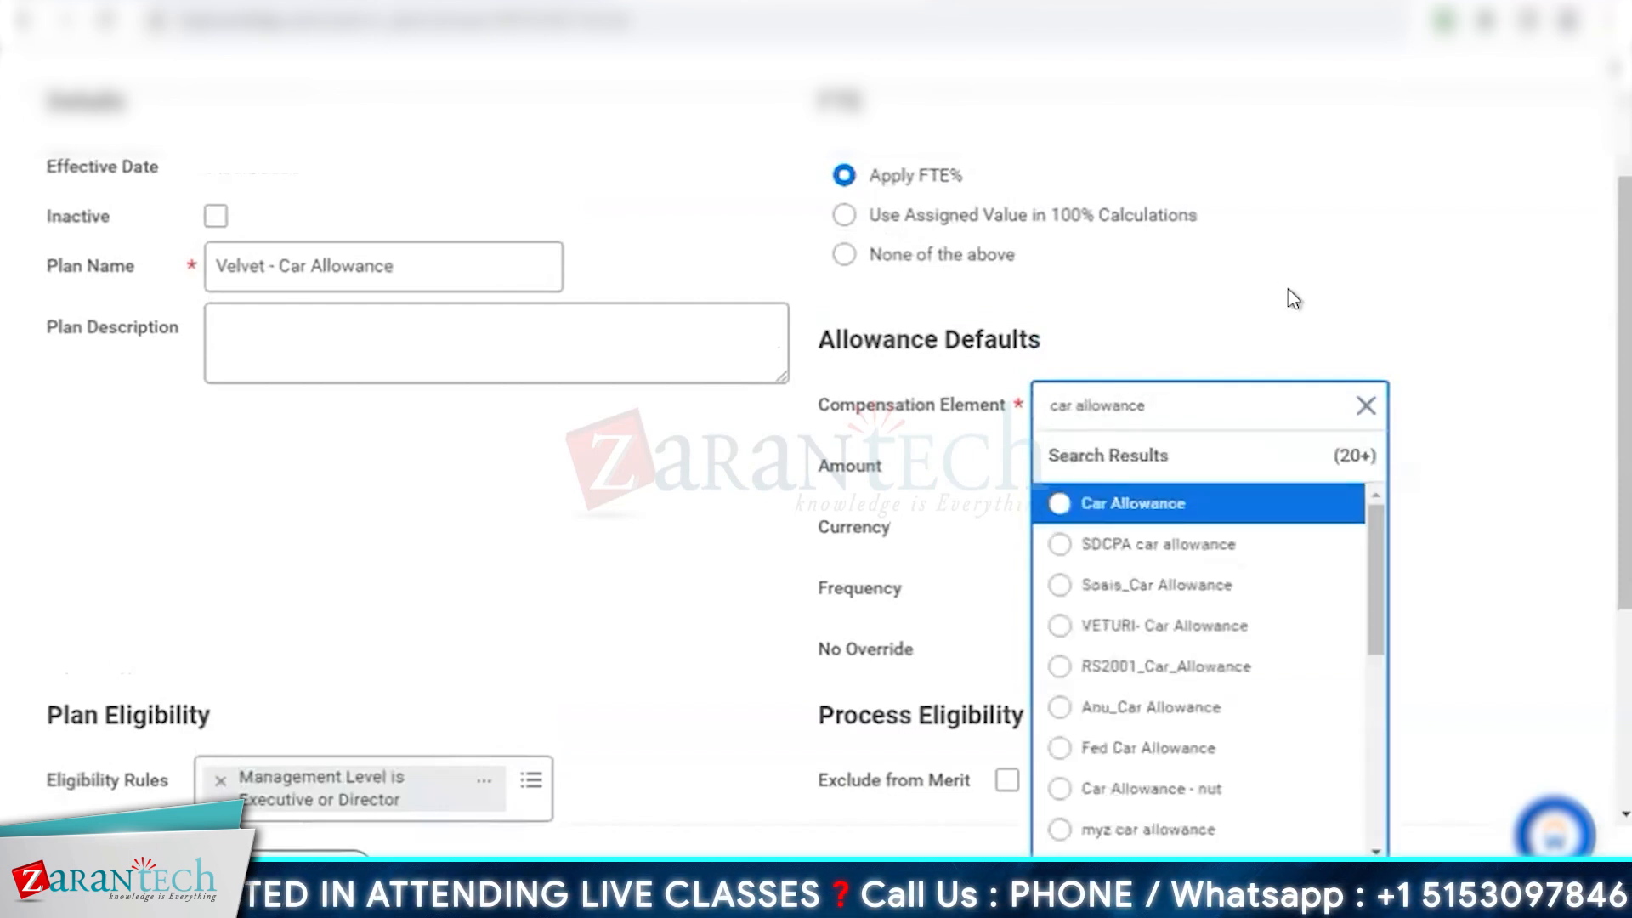
click(1142, 506)
Set the allowance defaults to an amount of 100, currency USD and Quarterly frequency
click(1091, 462)
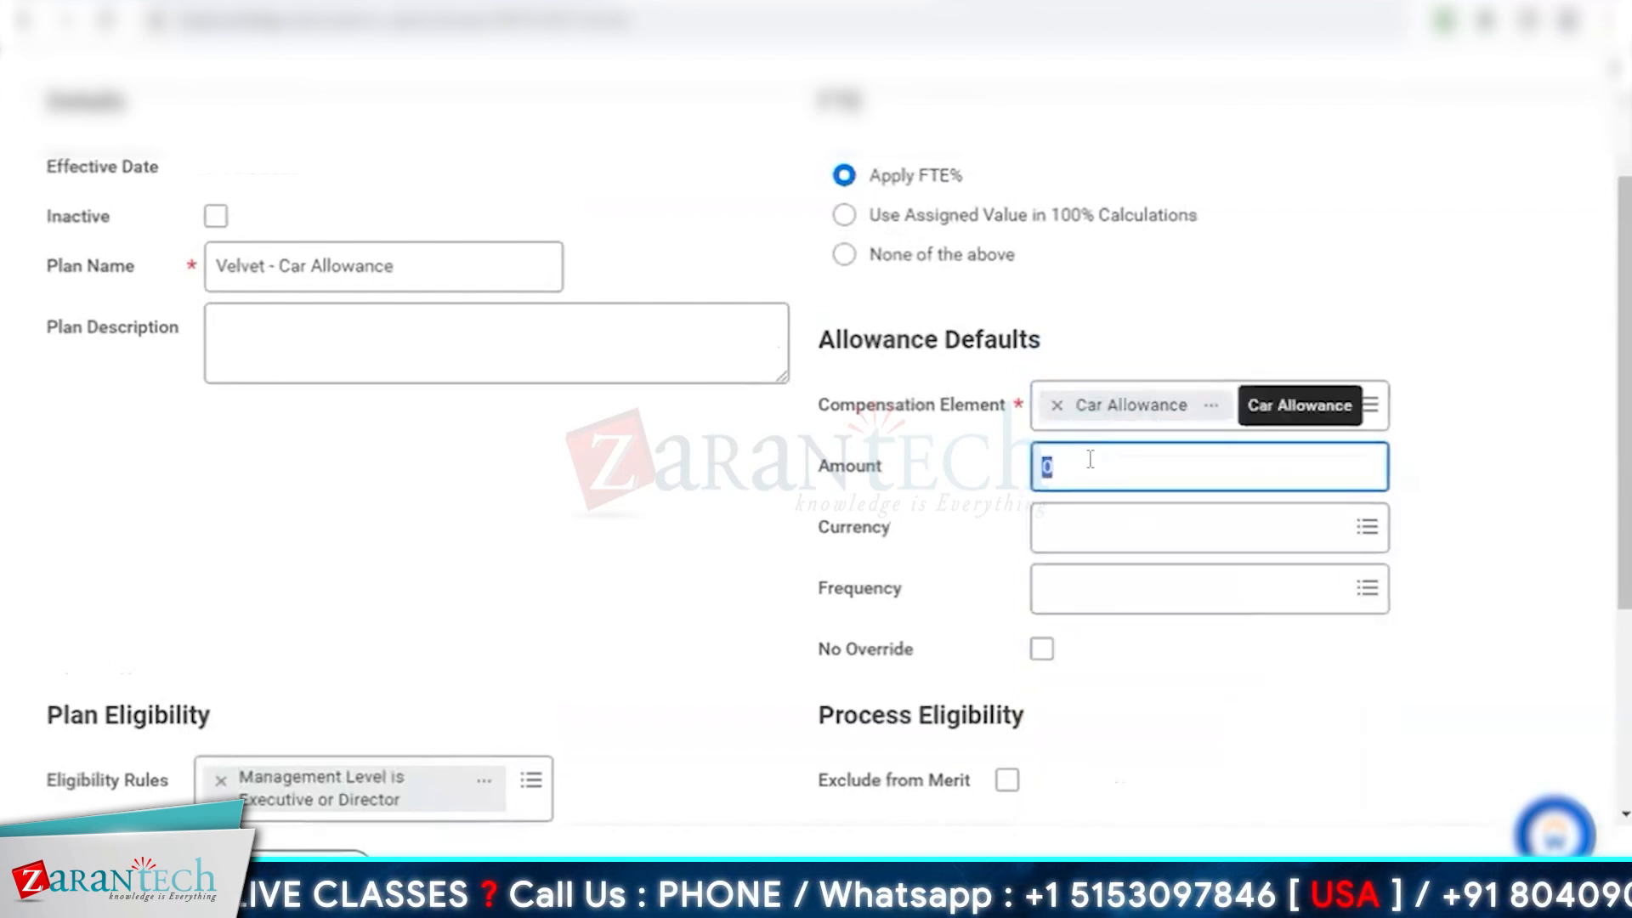
text(1)
click(1102, 544)
text(usd)
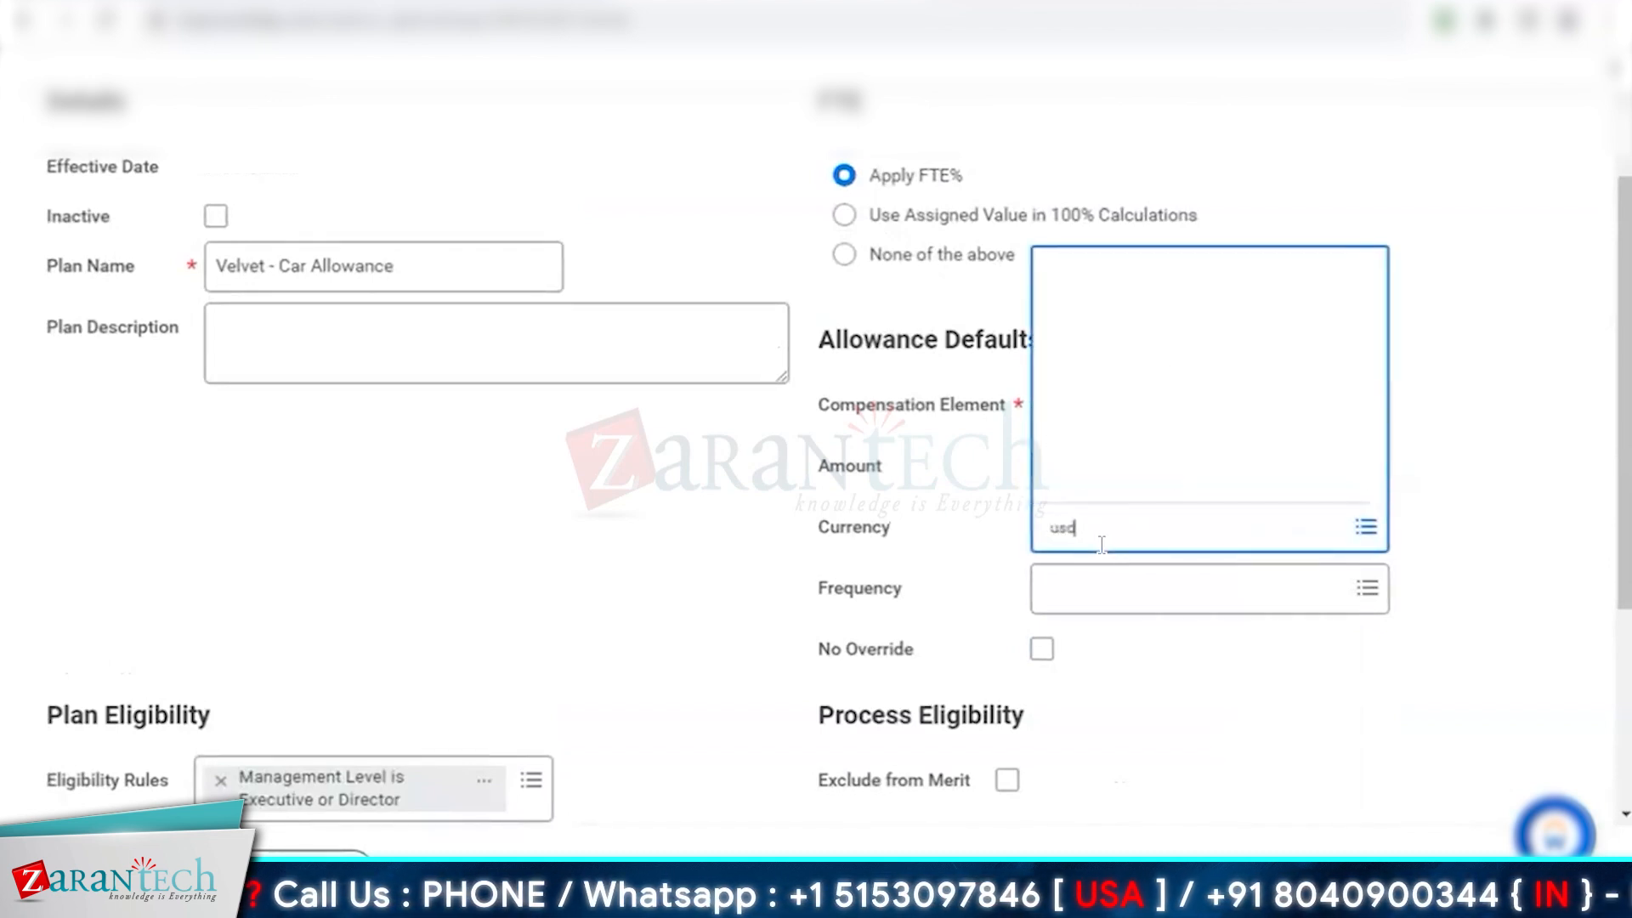
key(Return)
click(1084, 584)
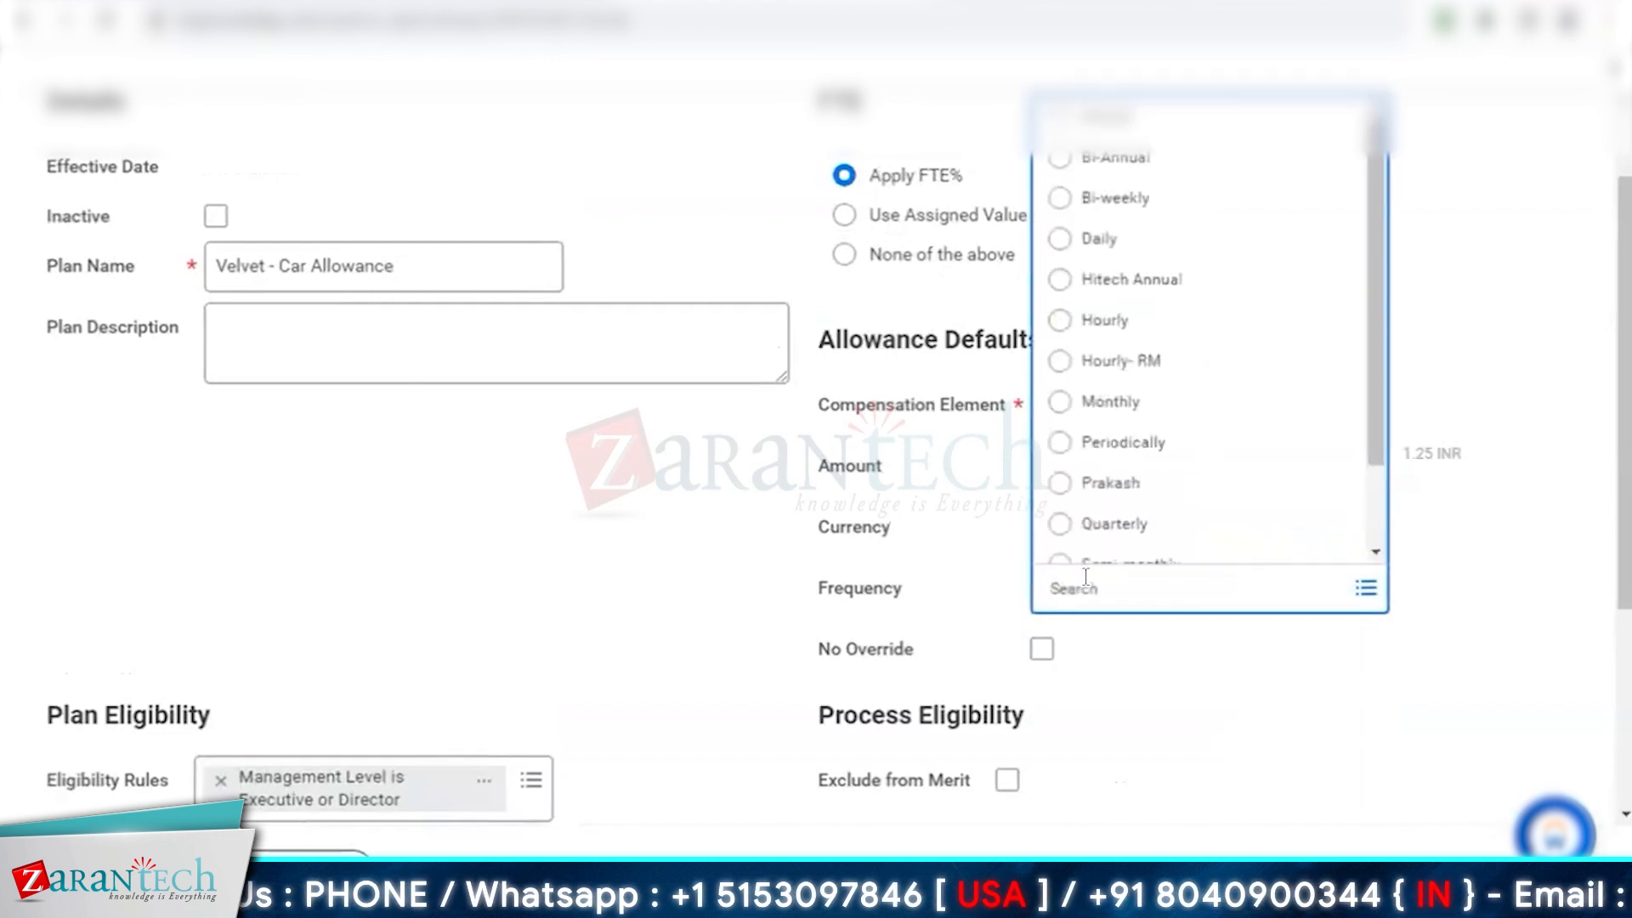
scroll(1185, 485, down, 1)
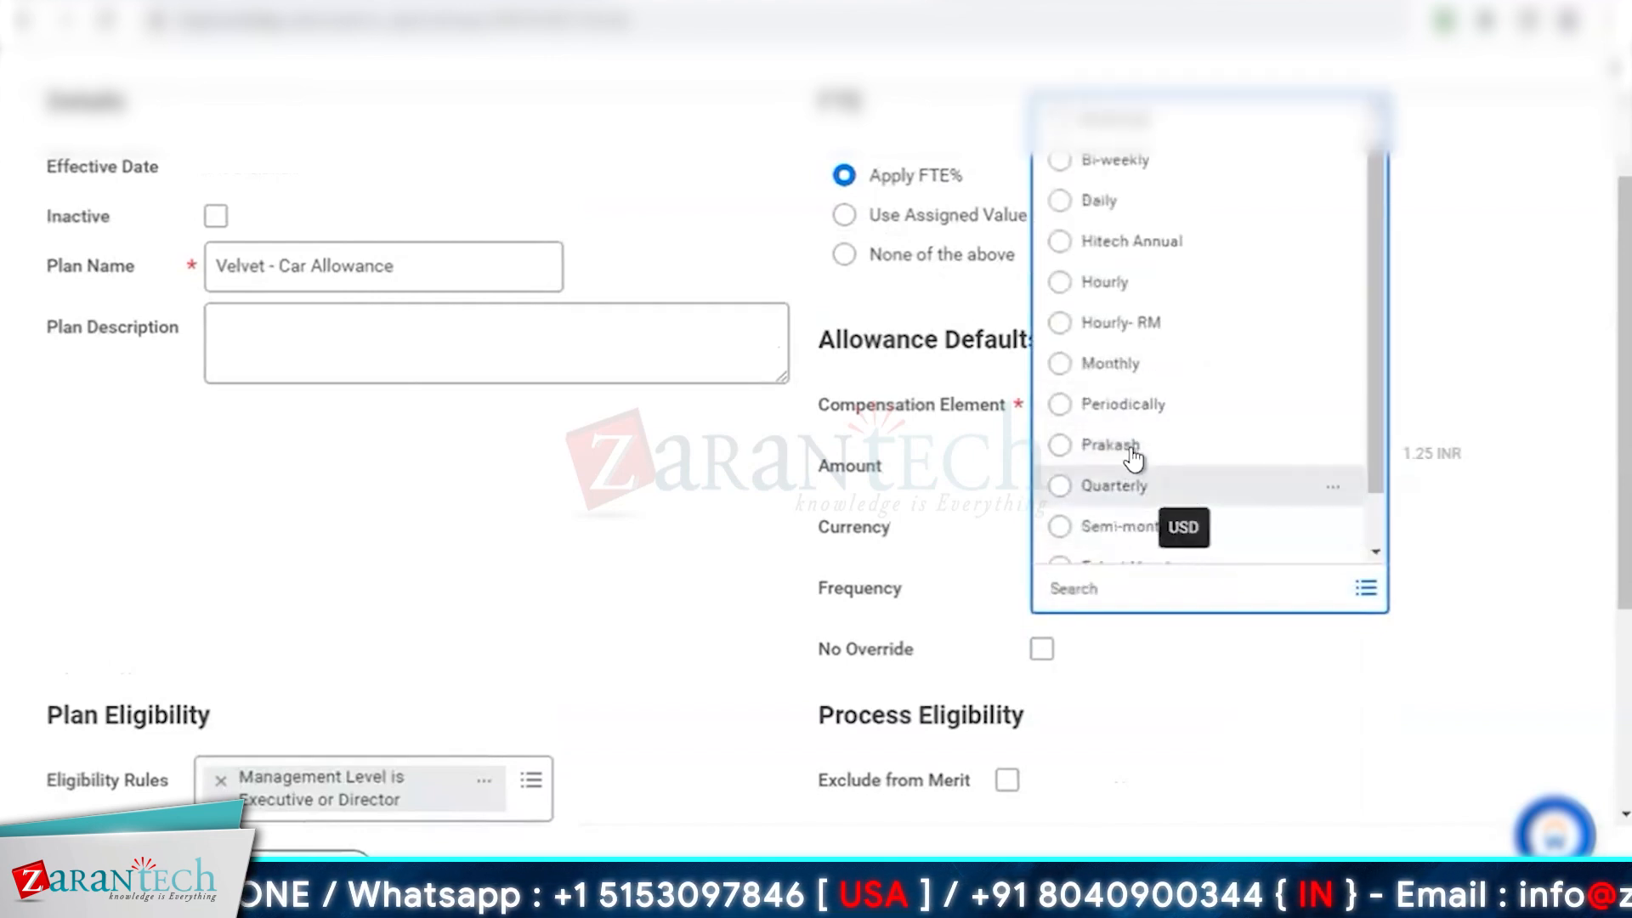
click(1156, 486)
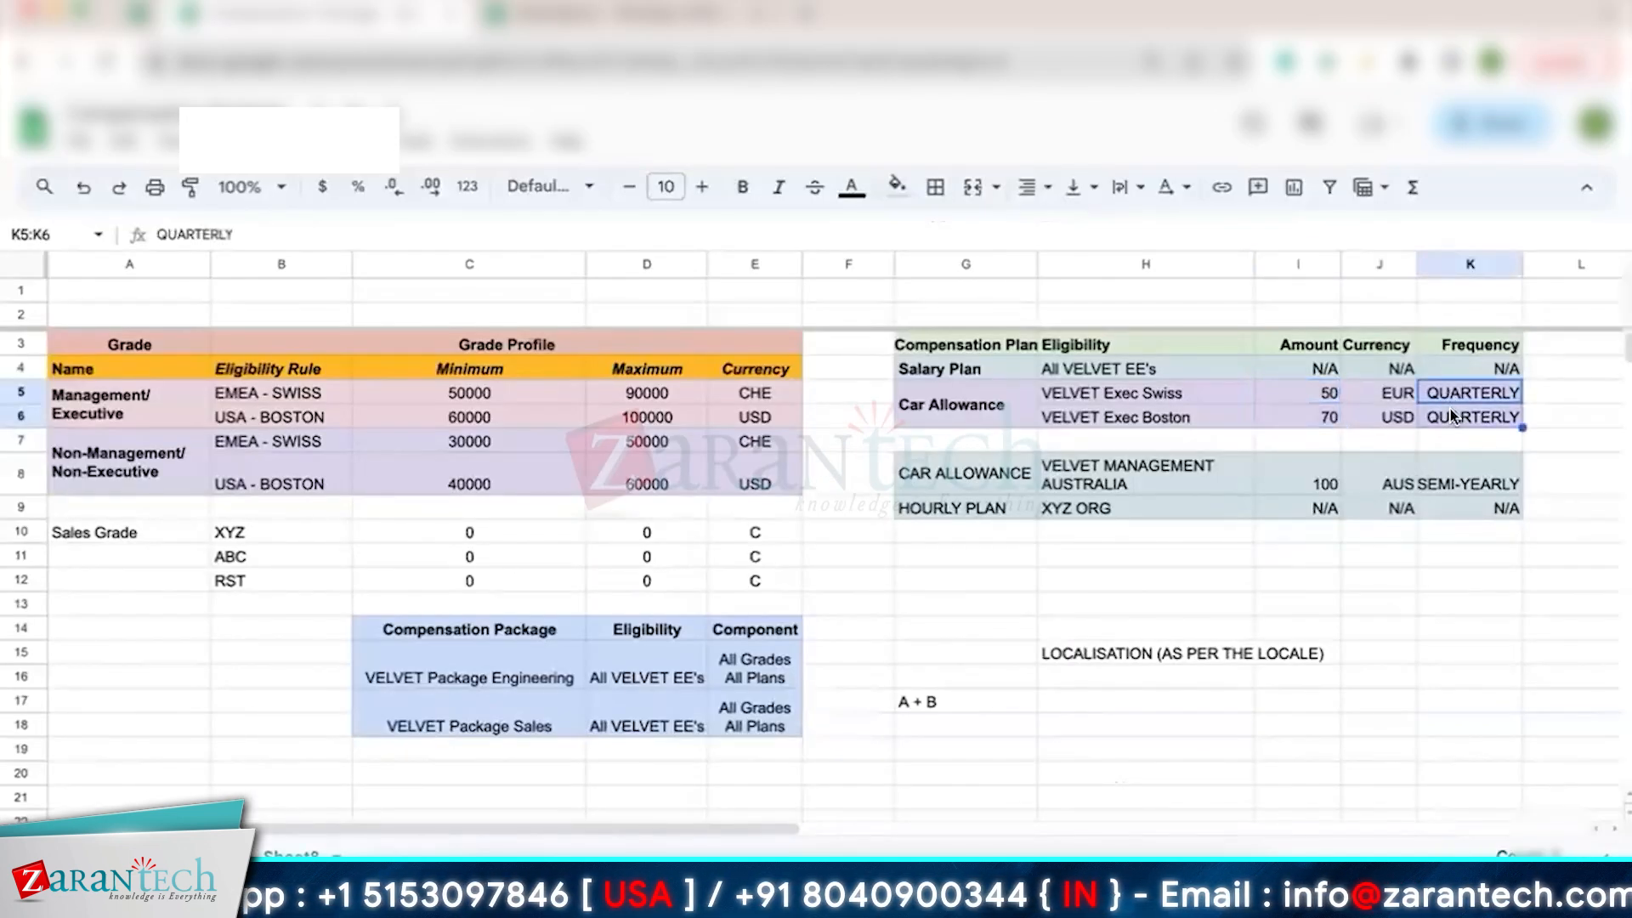
In the Google Sheets compensation sheet, change the VELVET Exec Swiss car allowance currency to CHE and review the Car Allowance rows
click(1379, 392)
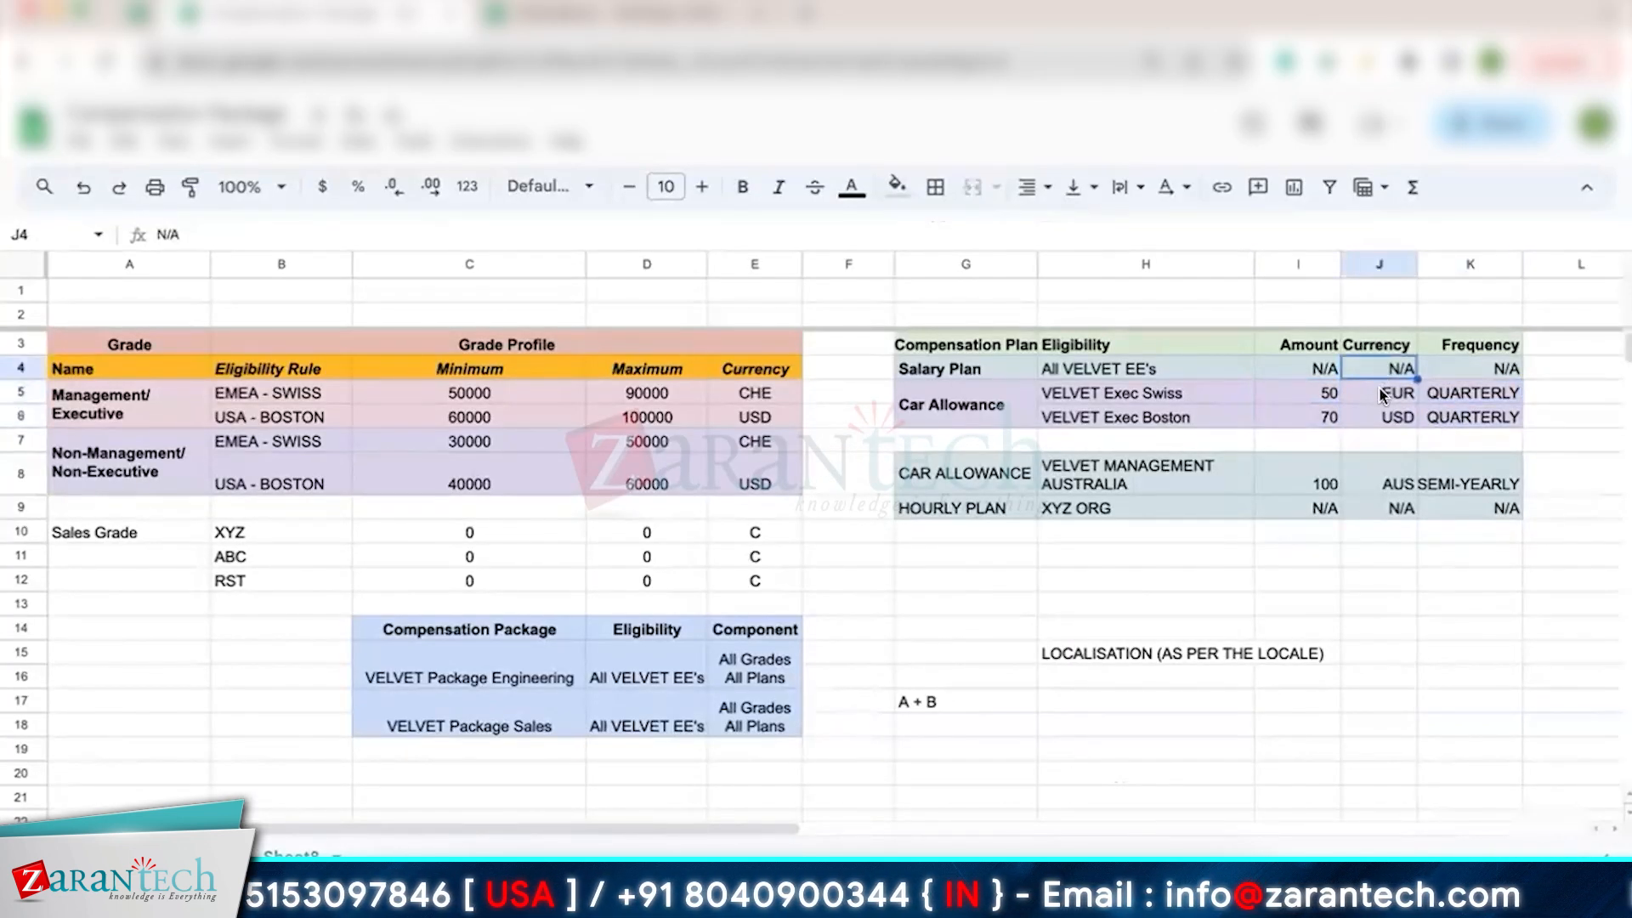
text(CHE)
key(Return)
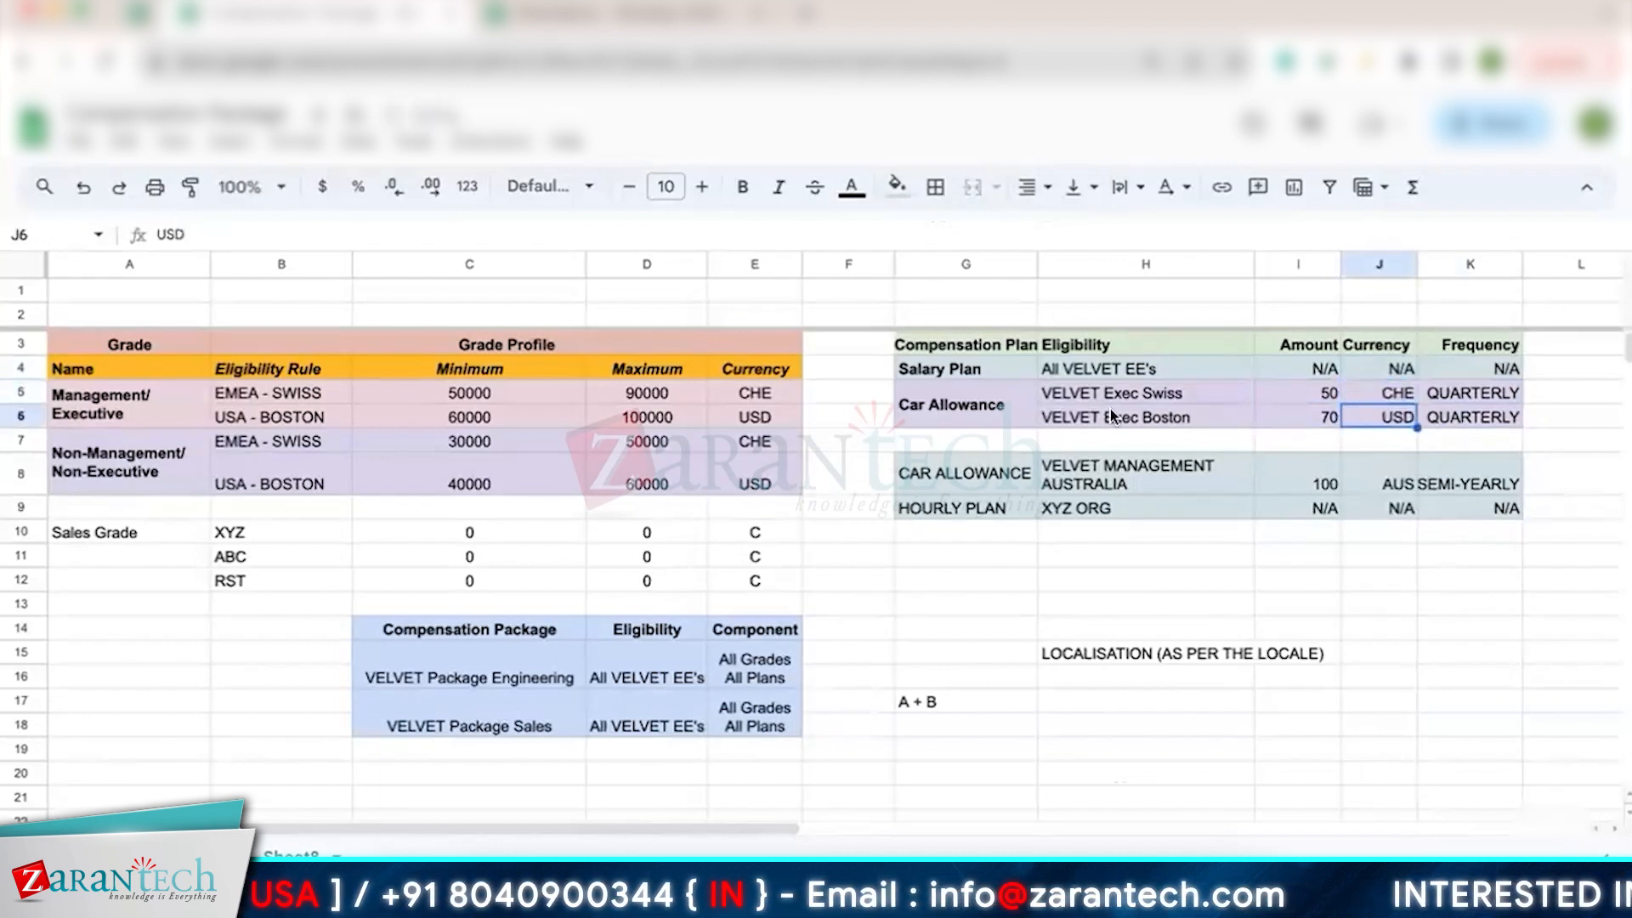
drag(972, 386, 1470, 392)
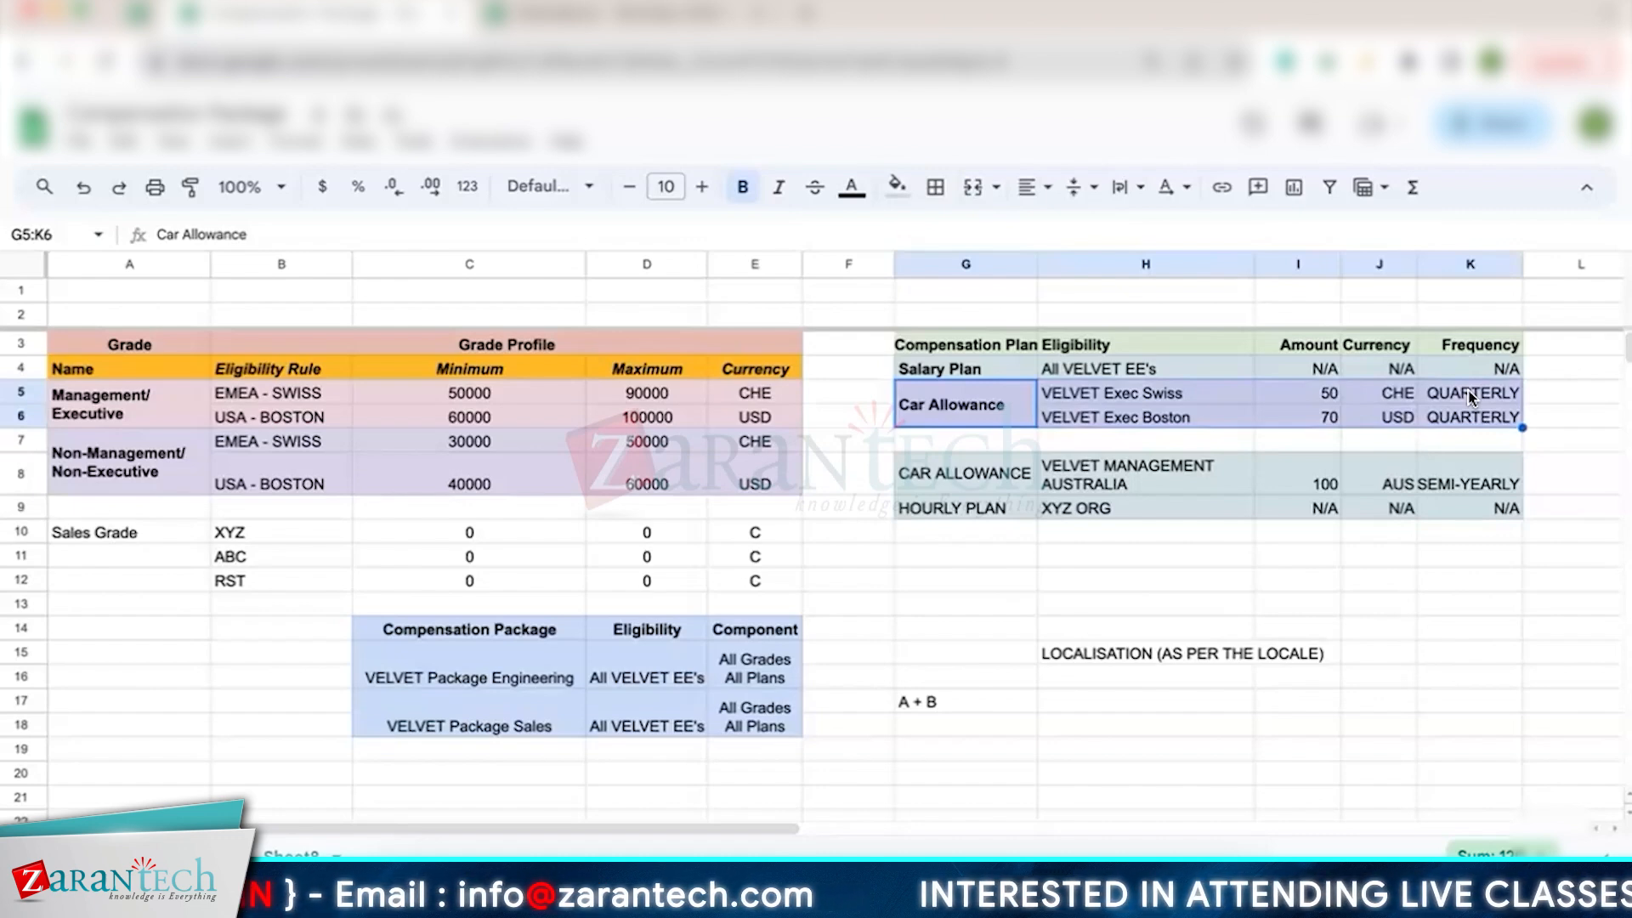
Switch back to Workday and add two rows to the Allowance Plan Profiles
key(ctrl+Right)
scroll(618, 555, down, 3)
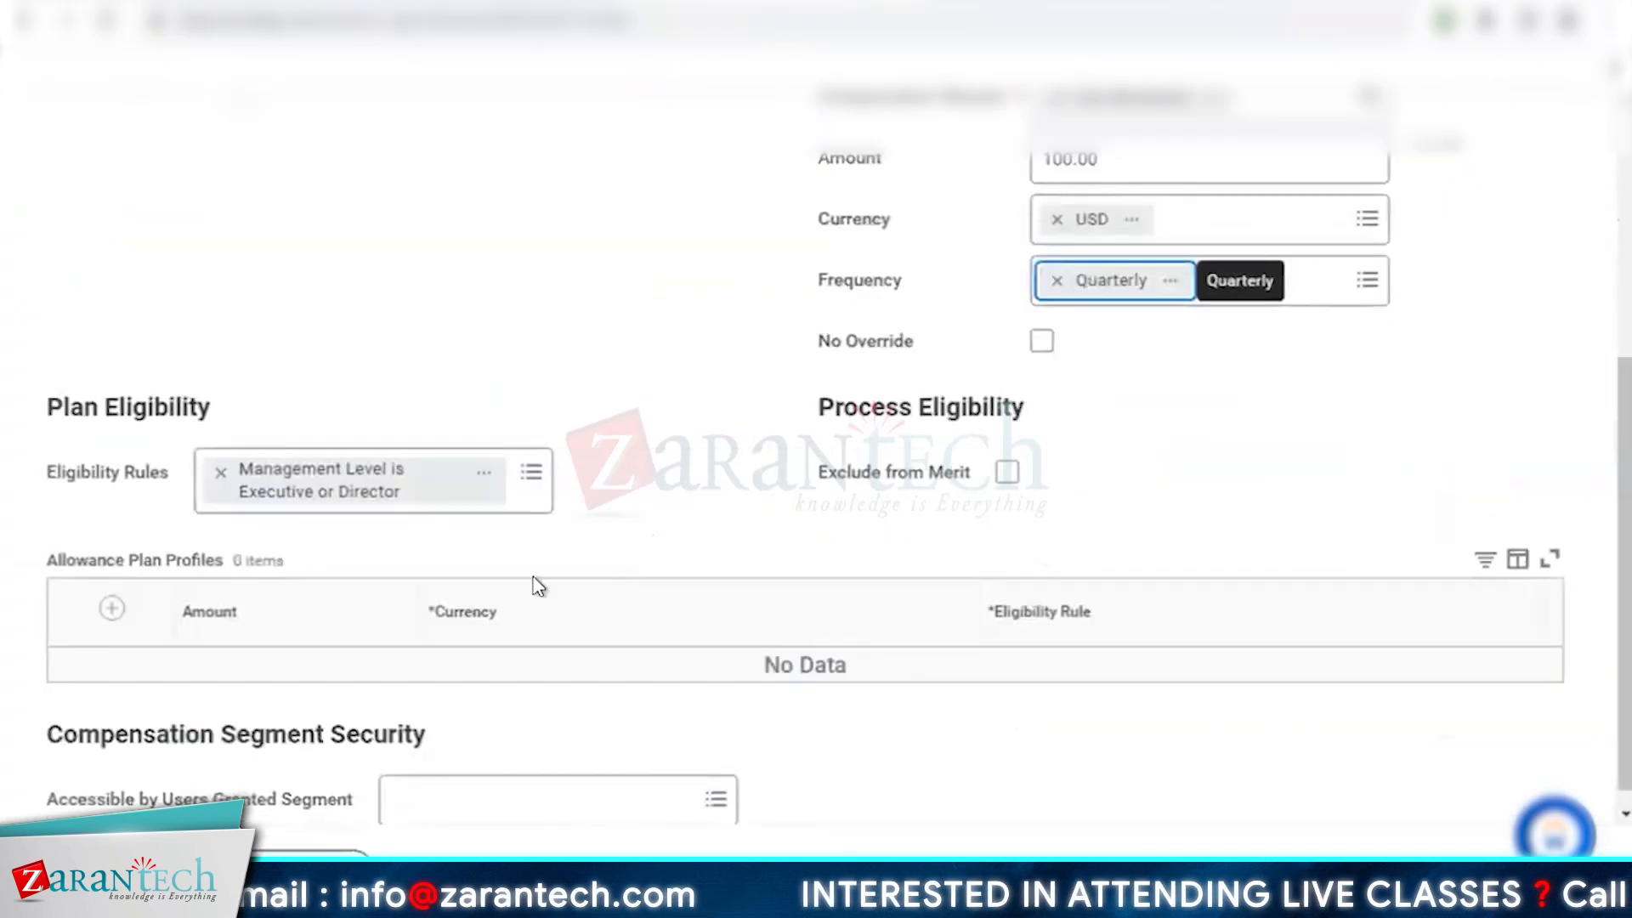
drag(51, 561, 226, 563)
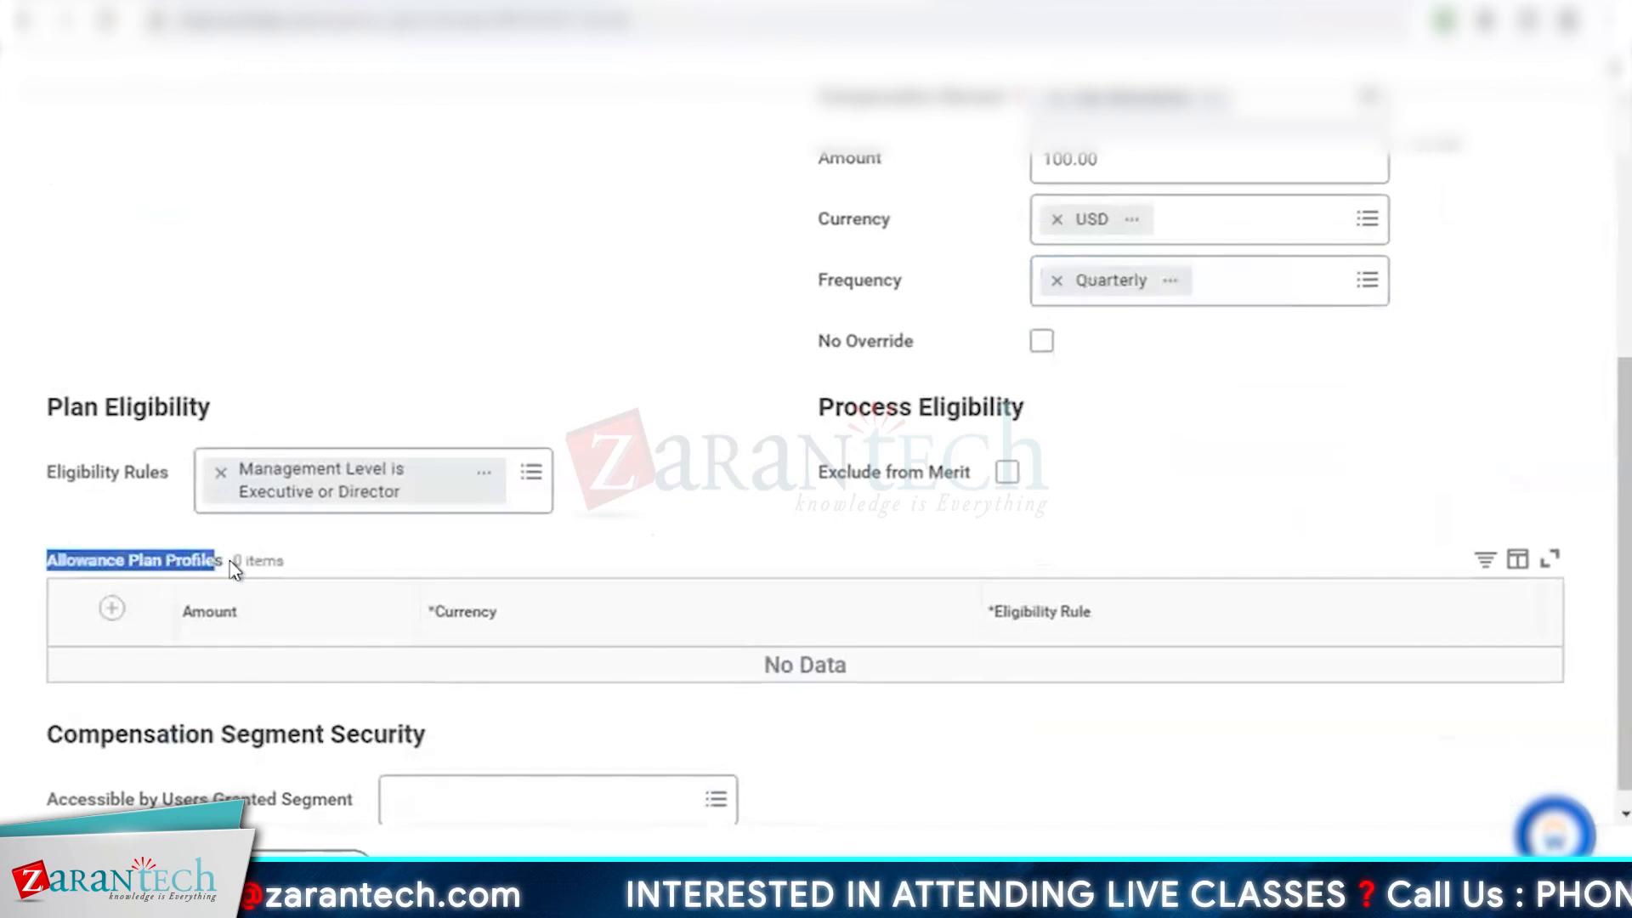
click(114, 612)
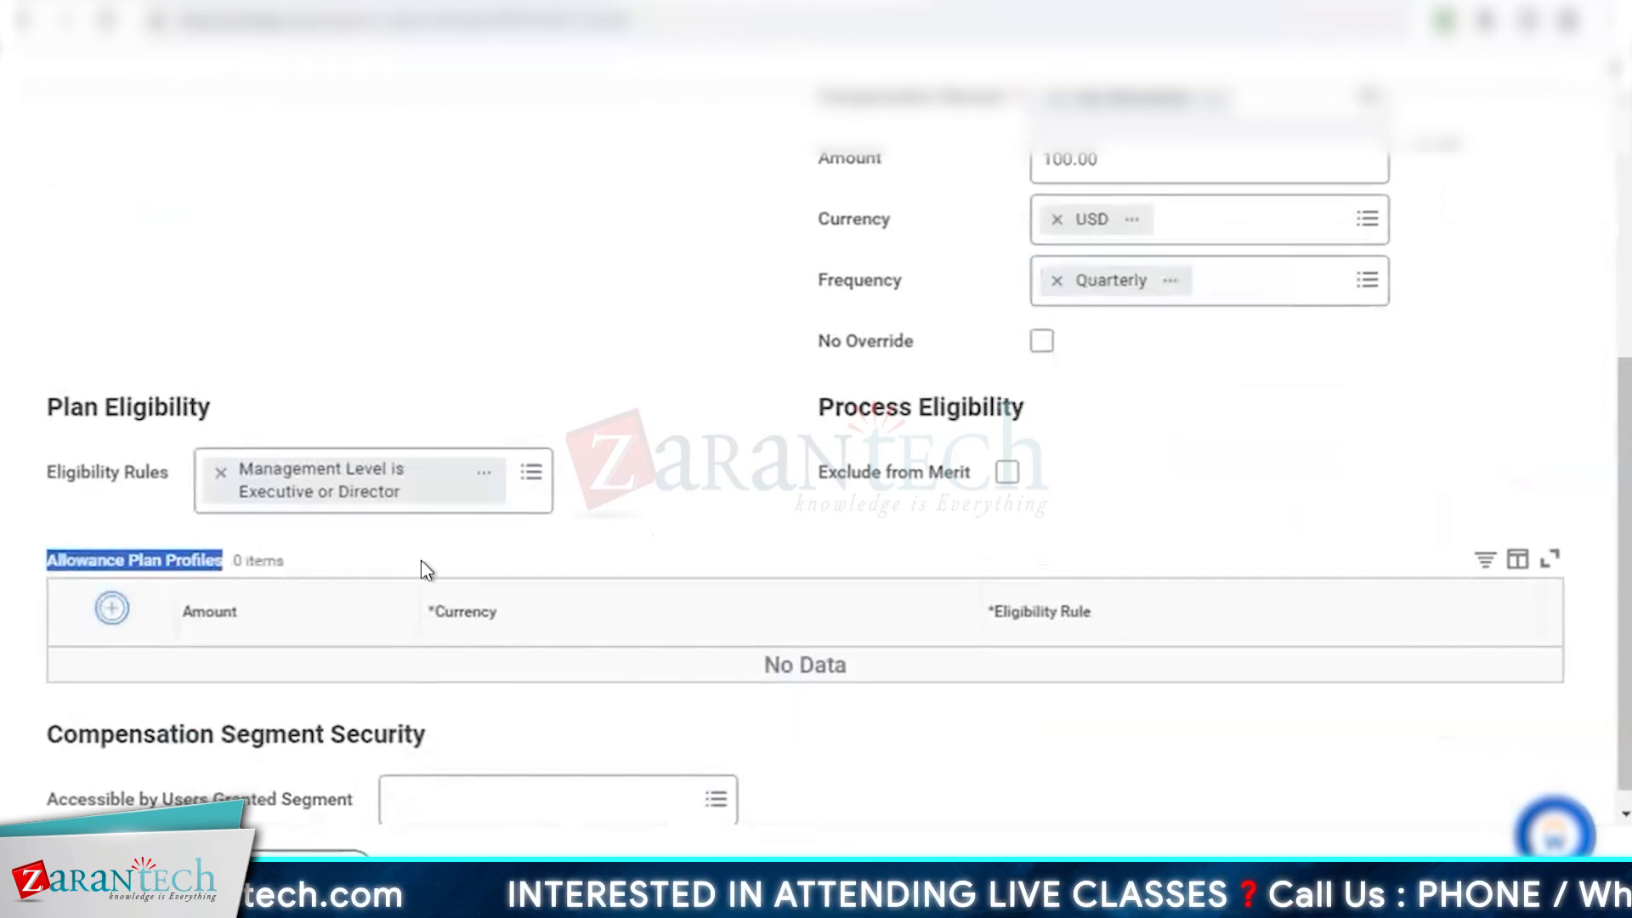
click(111, 612)
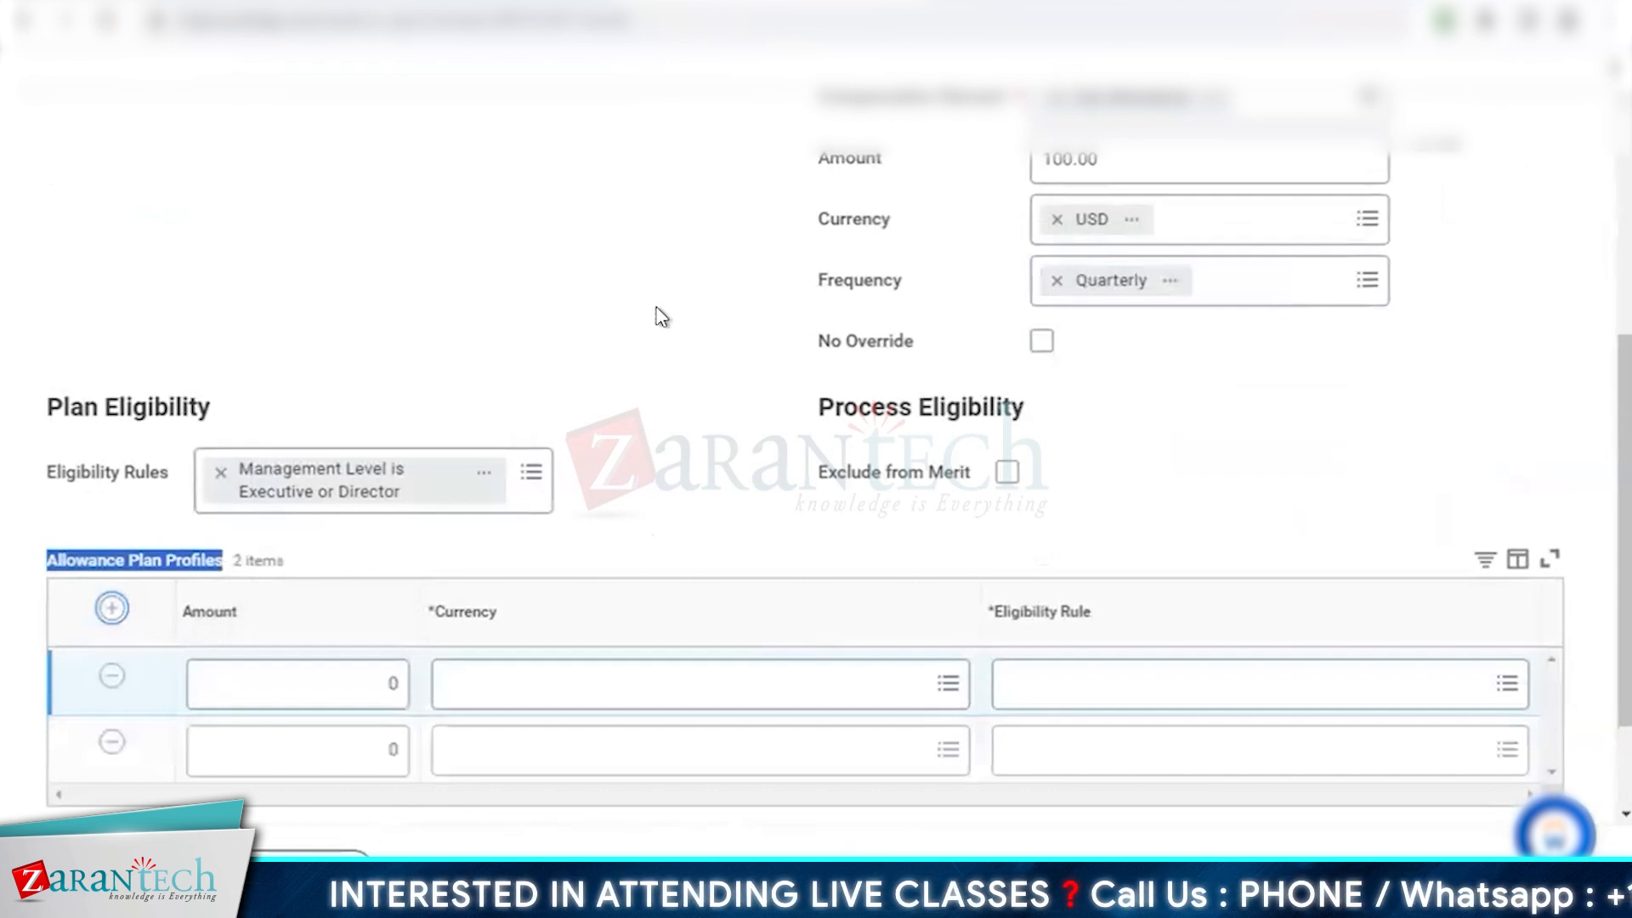
Assign the eligibility rule Velvet - Swiss to the first allowance profile and Location - Boston to the second
scroll(662, 317, down, 2)
click(1120, 537)
text(velvet)
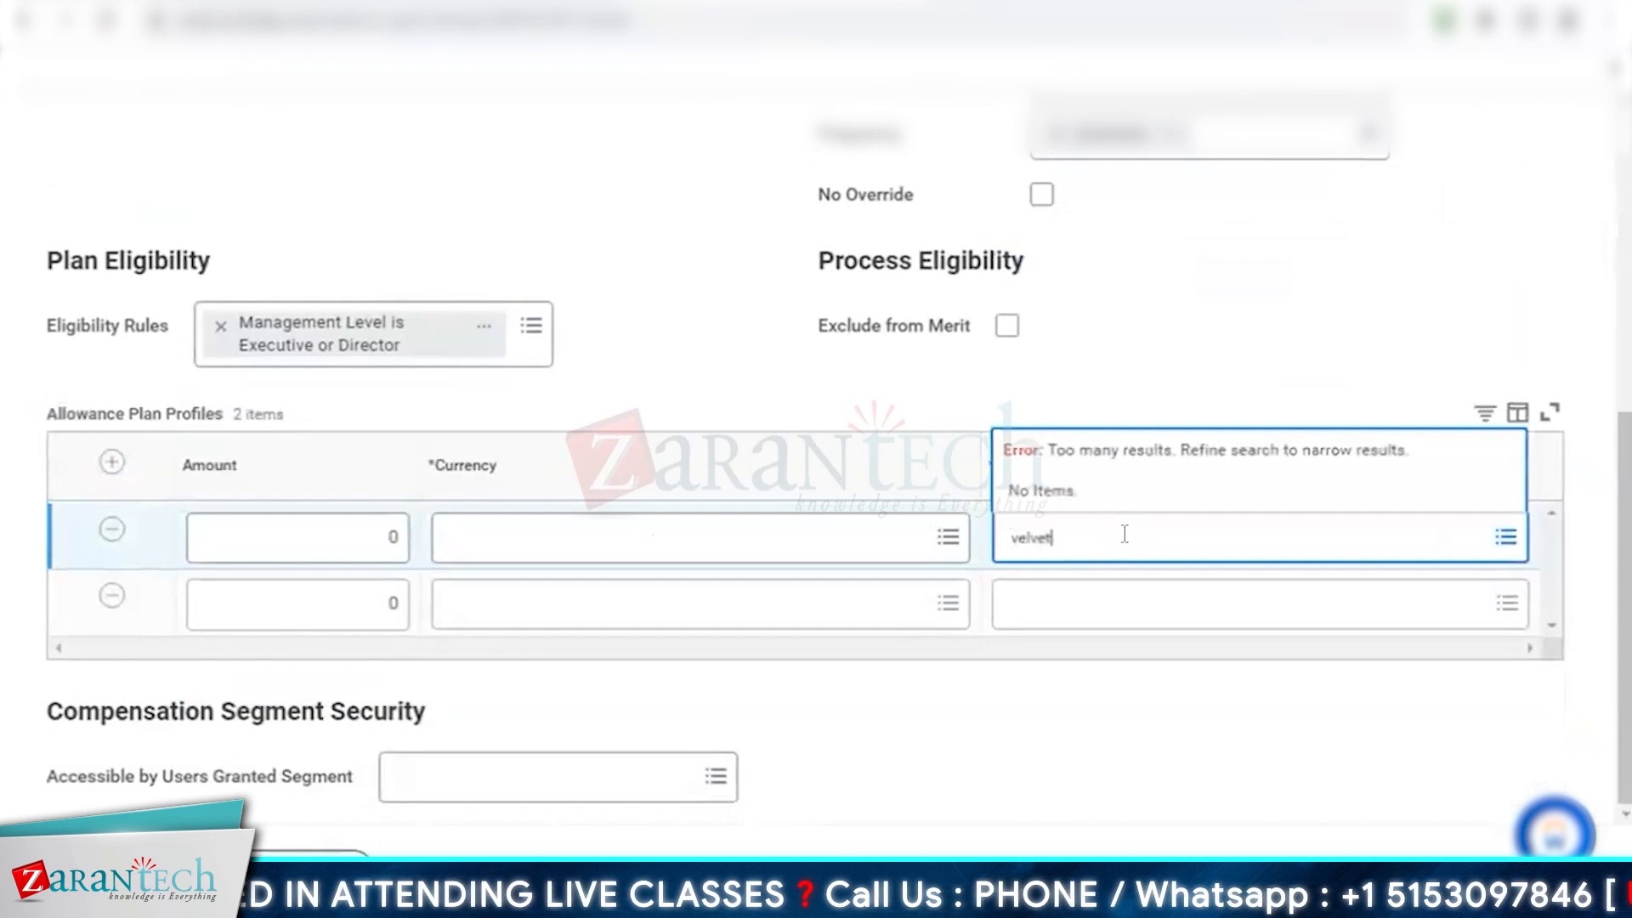
key(Return)
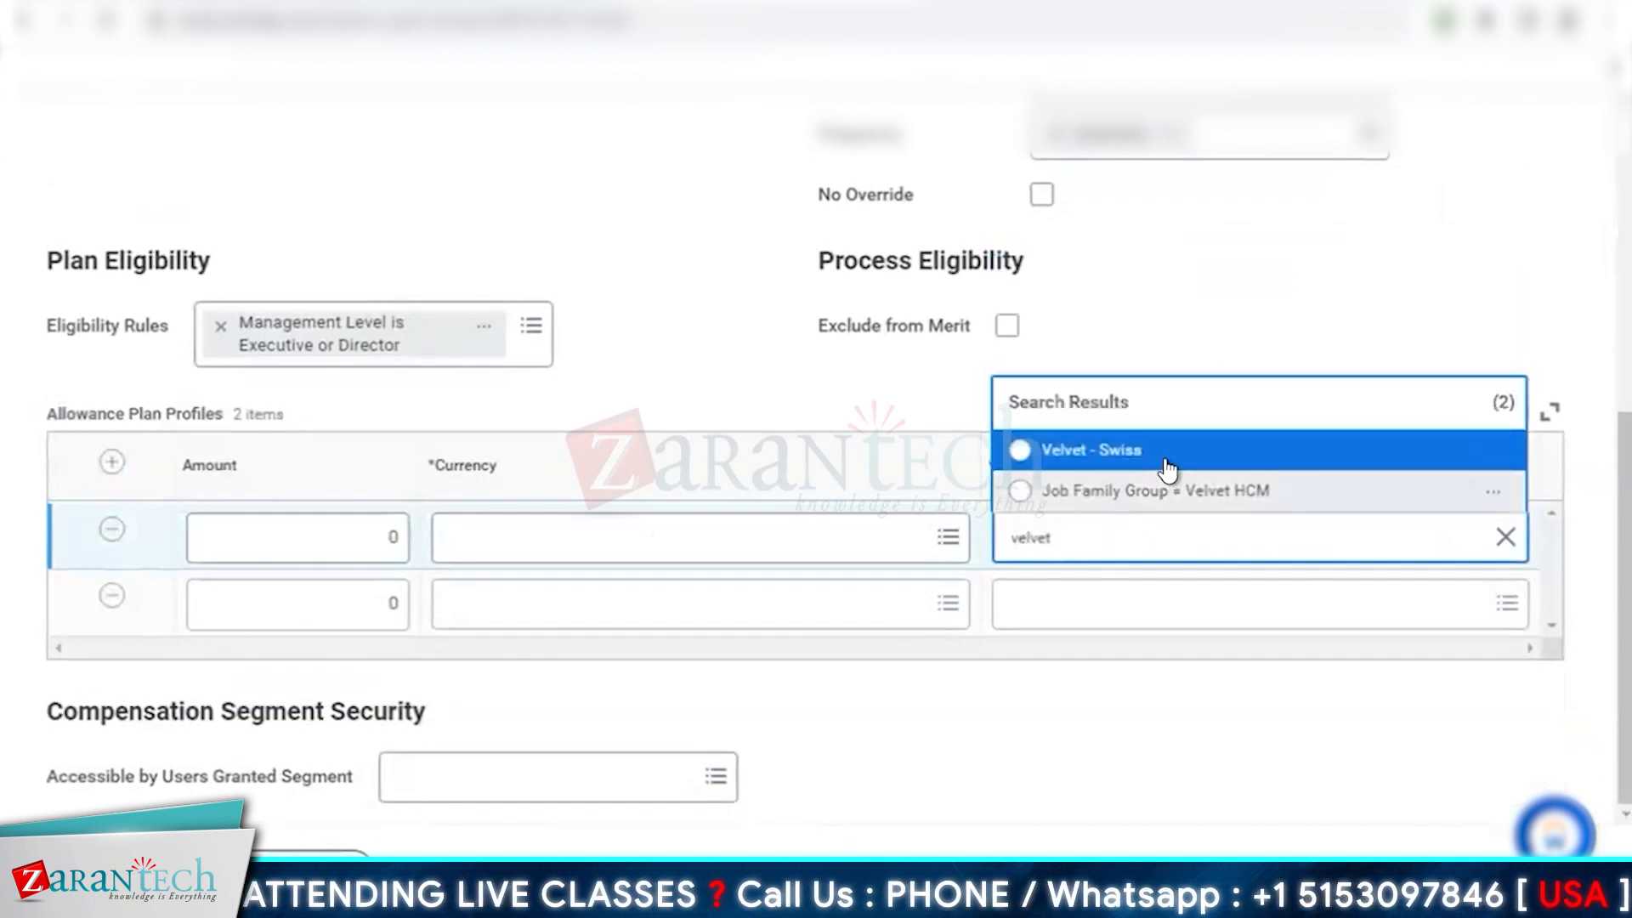
click(1179, 459)
click(1118, 590)
text(bos)
key(Return)
Set the currency to CHE for the Velvet - Swiss profile and USD for the Location - Boston profile
click(809, 539)
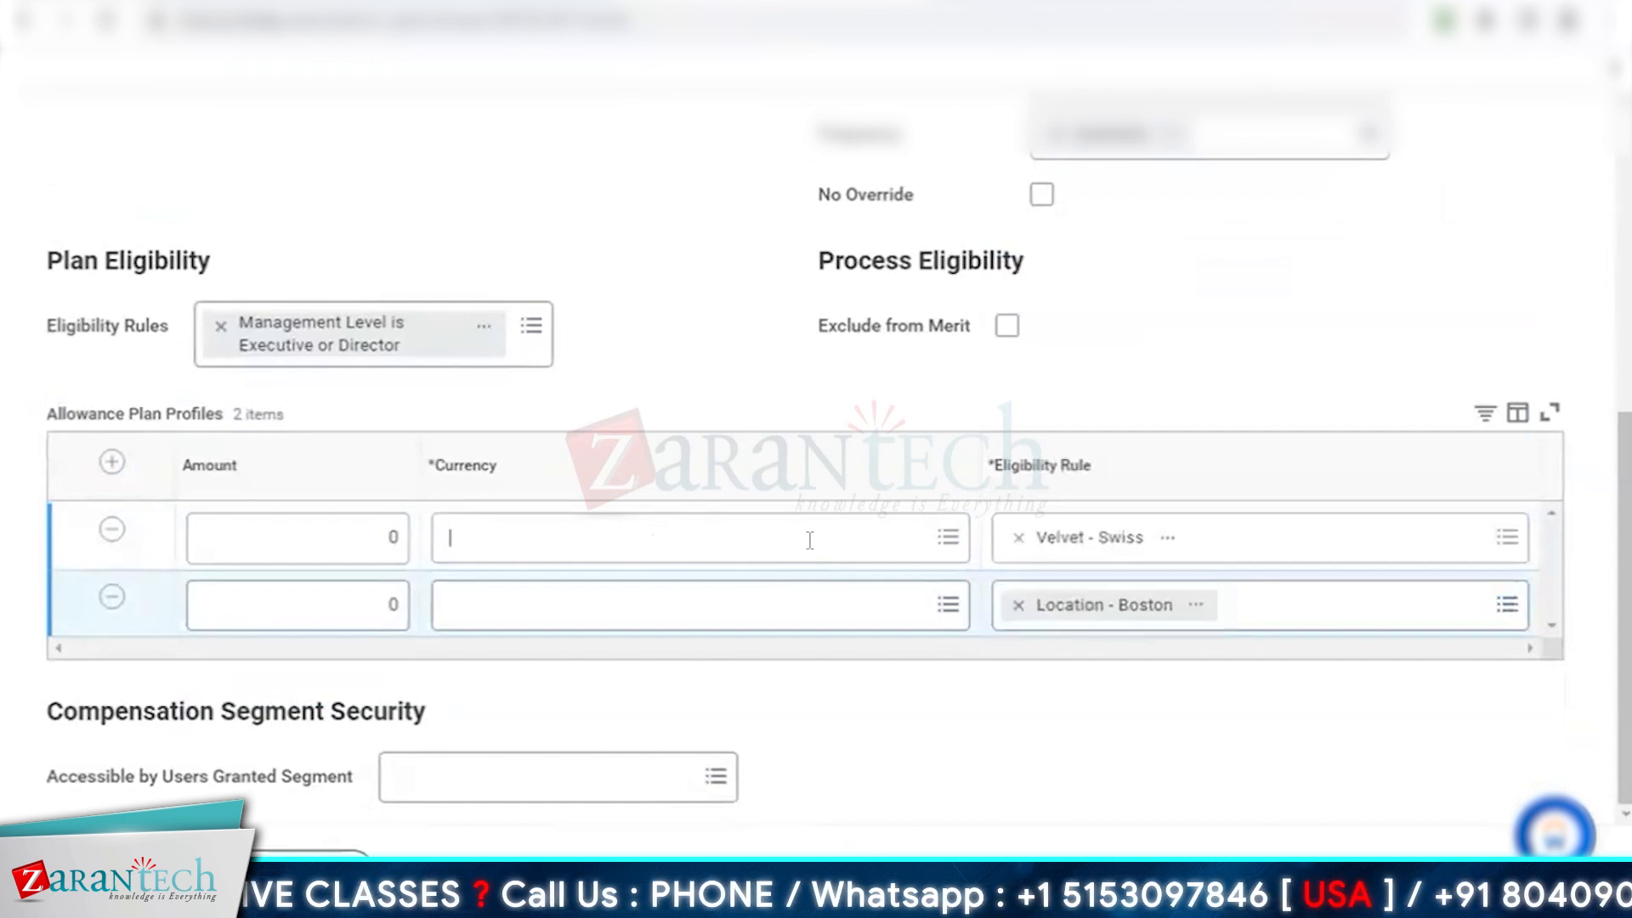
text(che)
key(Return)
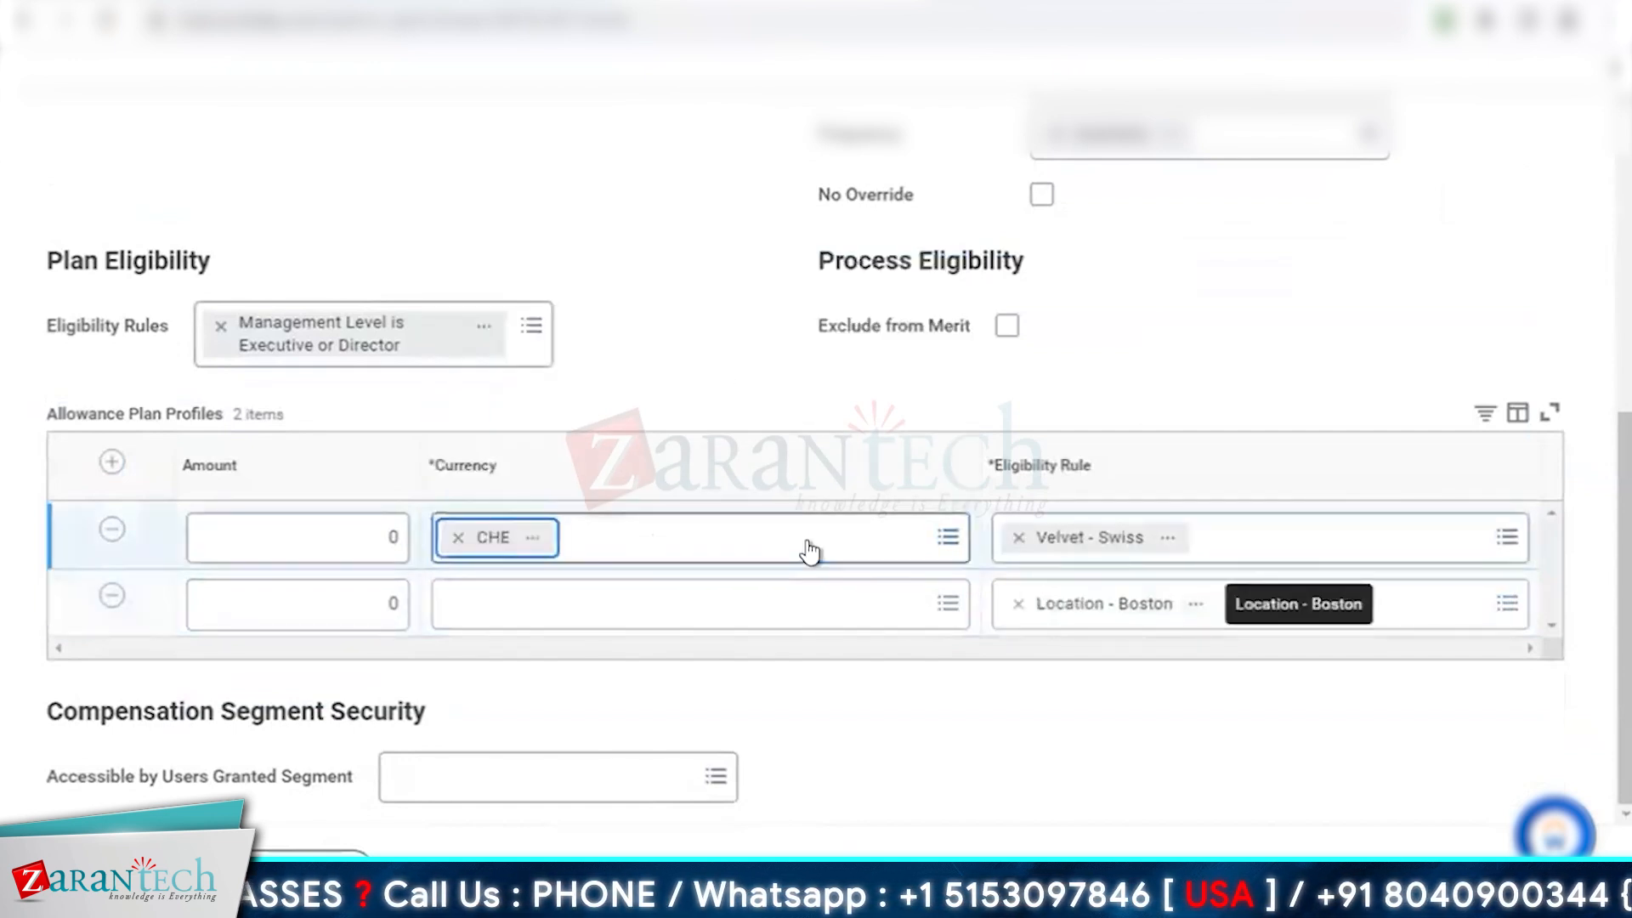
click(678, 613)
text(usd)
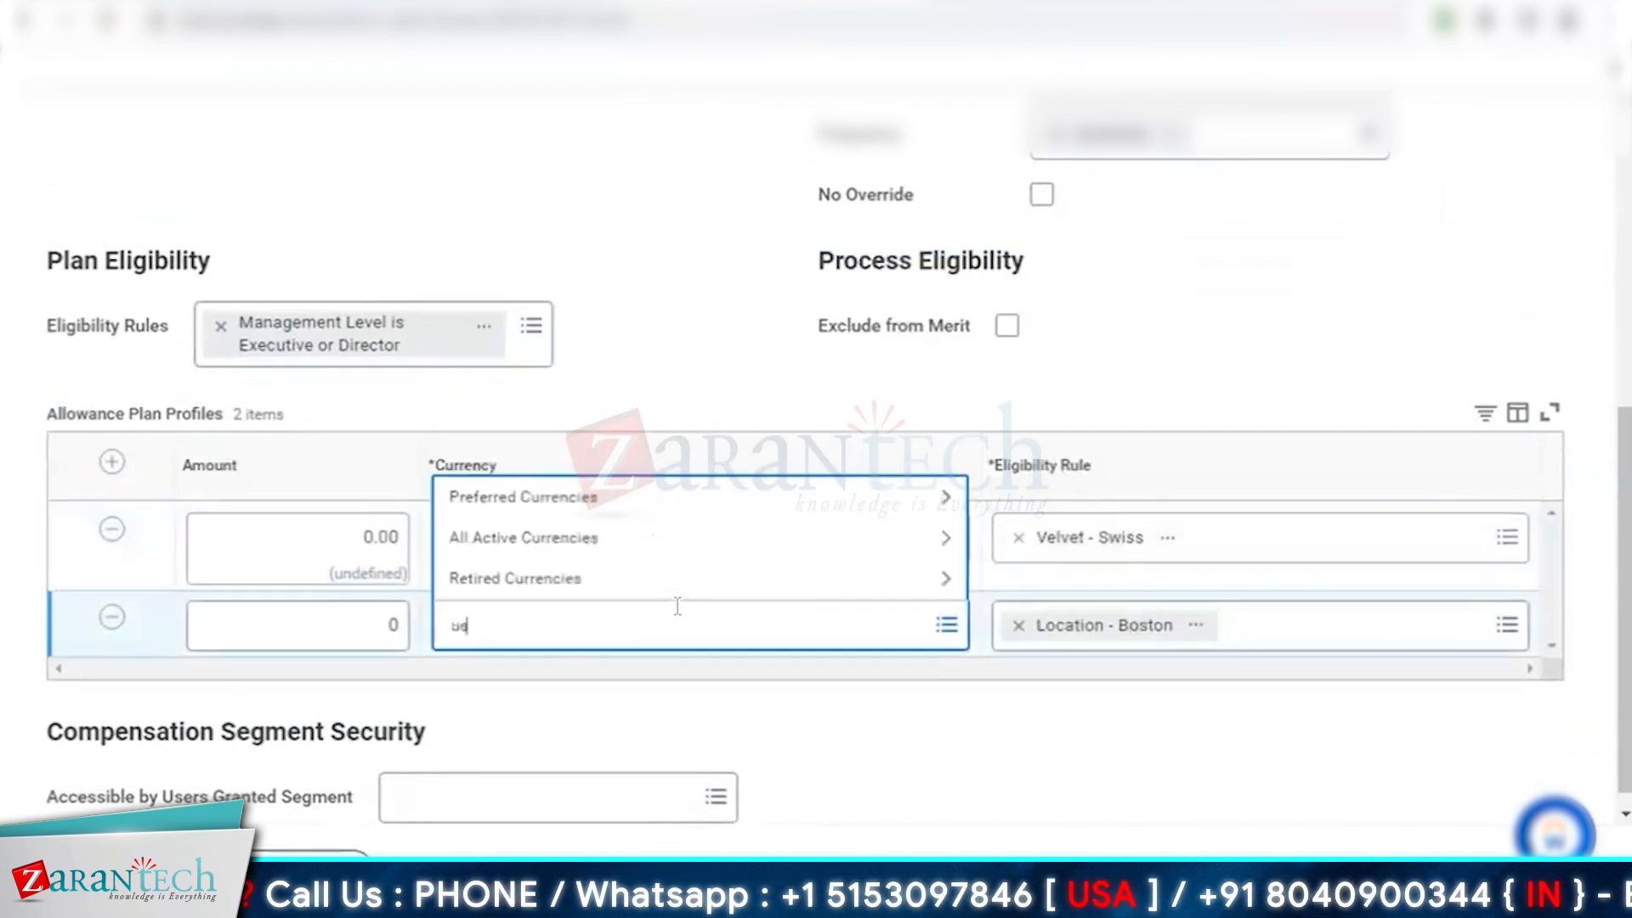
key(Return)
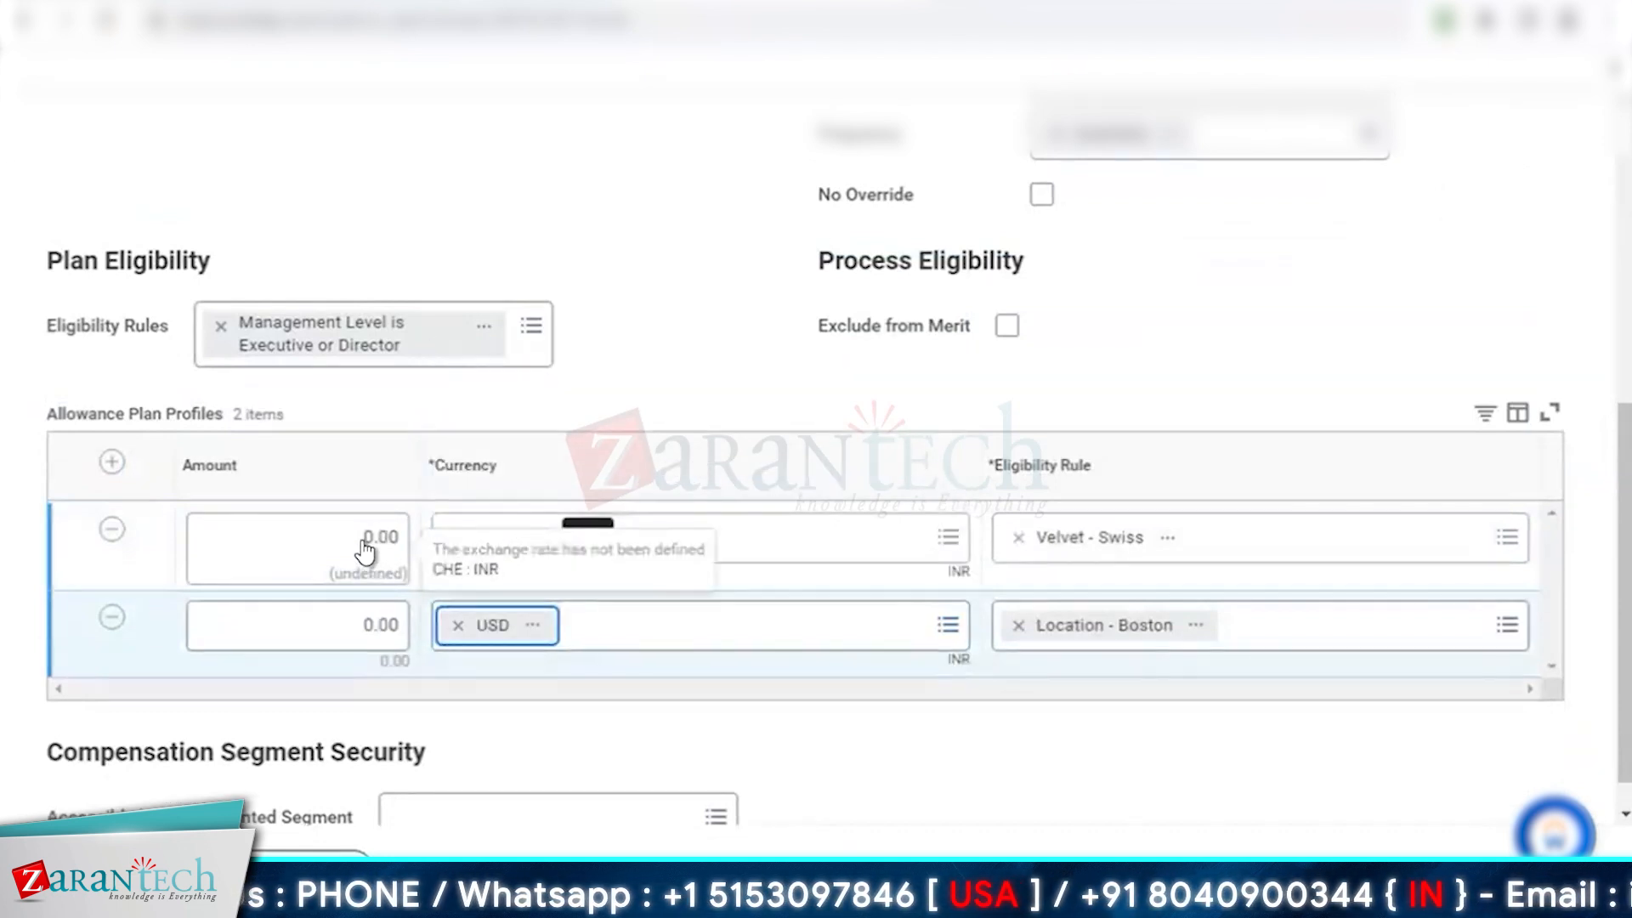
Enter an allowance amount of 50 for the Velvet - Swiss profile and 70 for the Location - Boston profile
click(364, 538)
text(50)
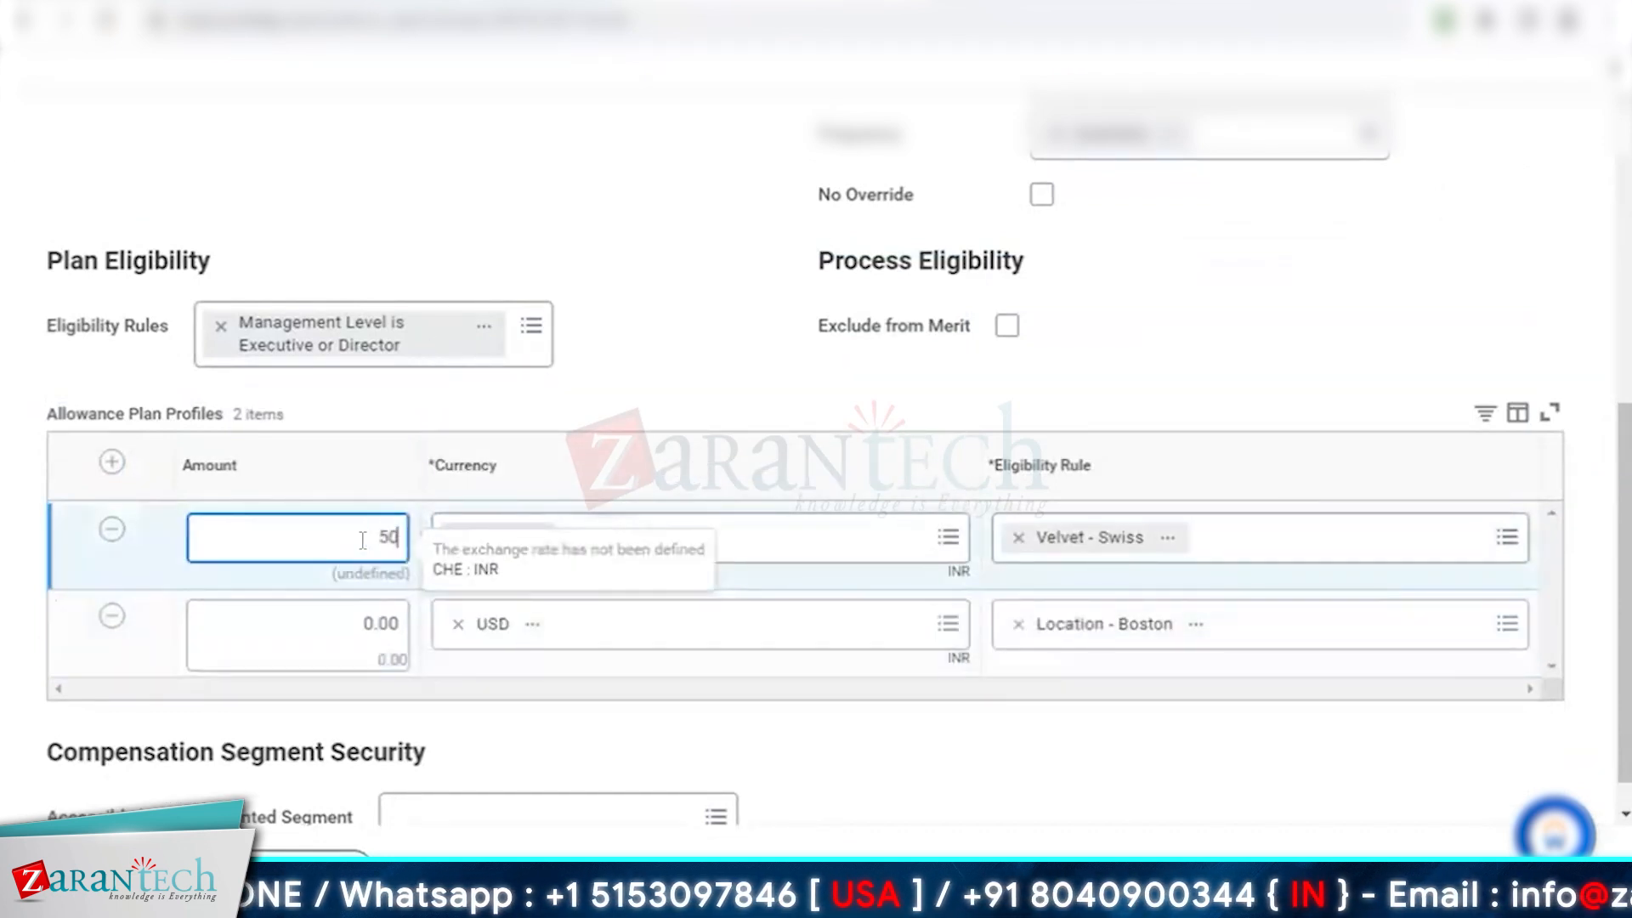
click(365, 623)
text(70)
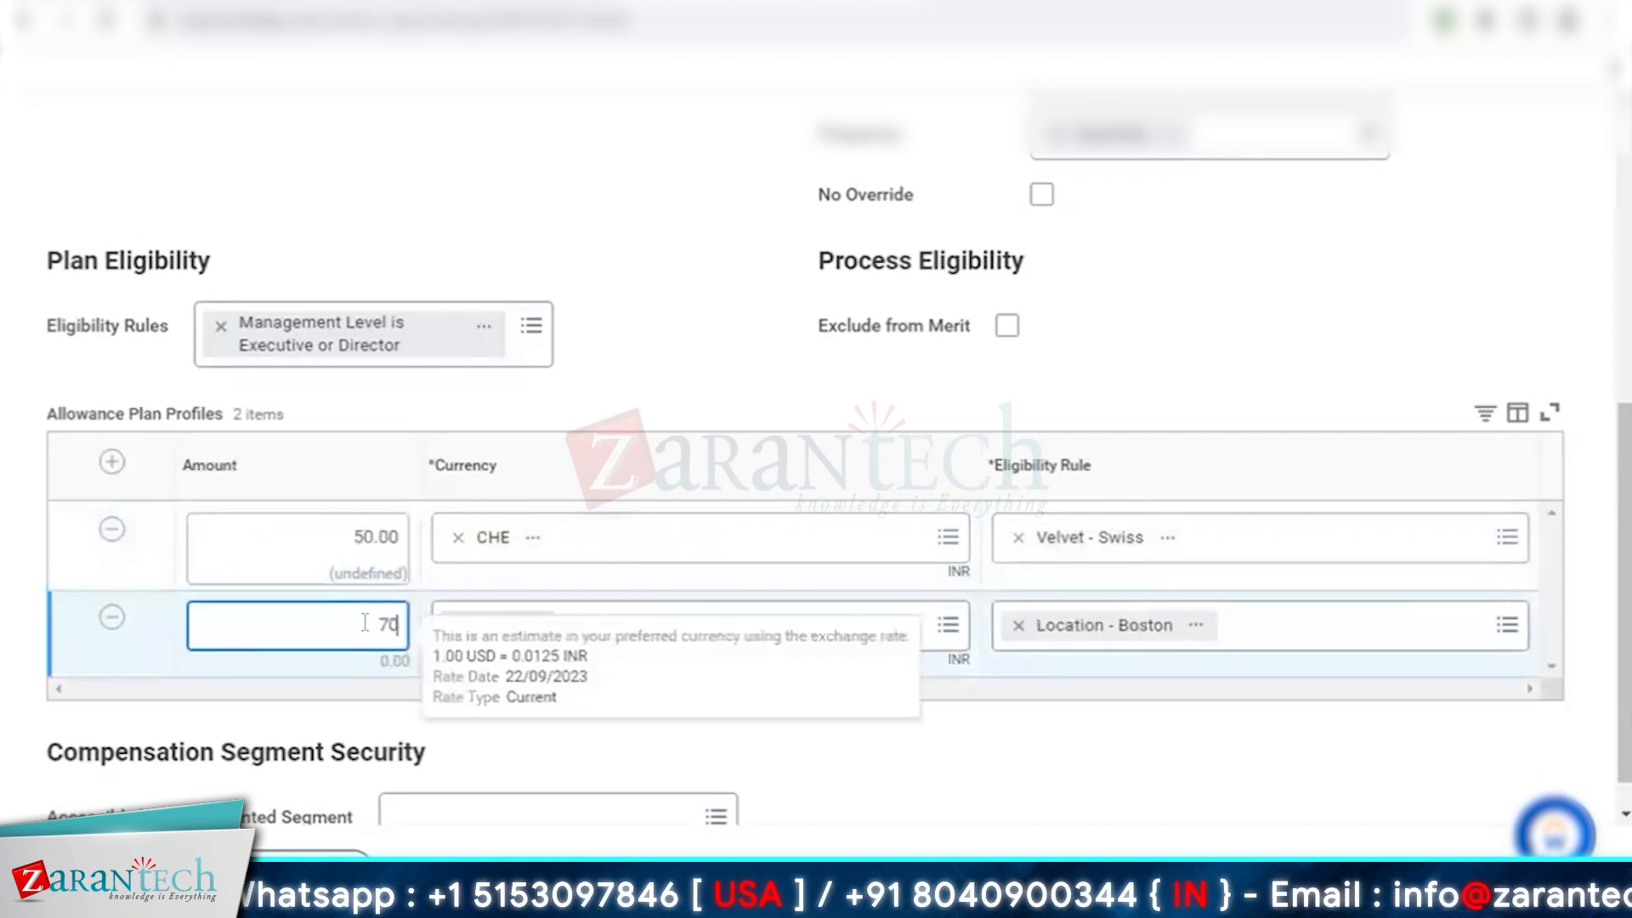
click(536, 232)
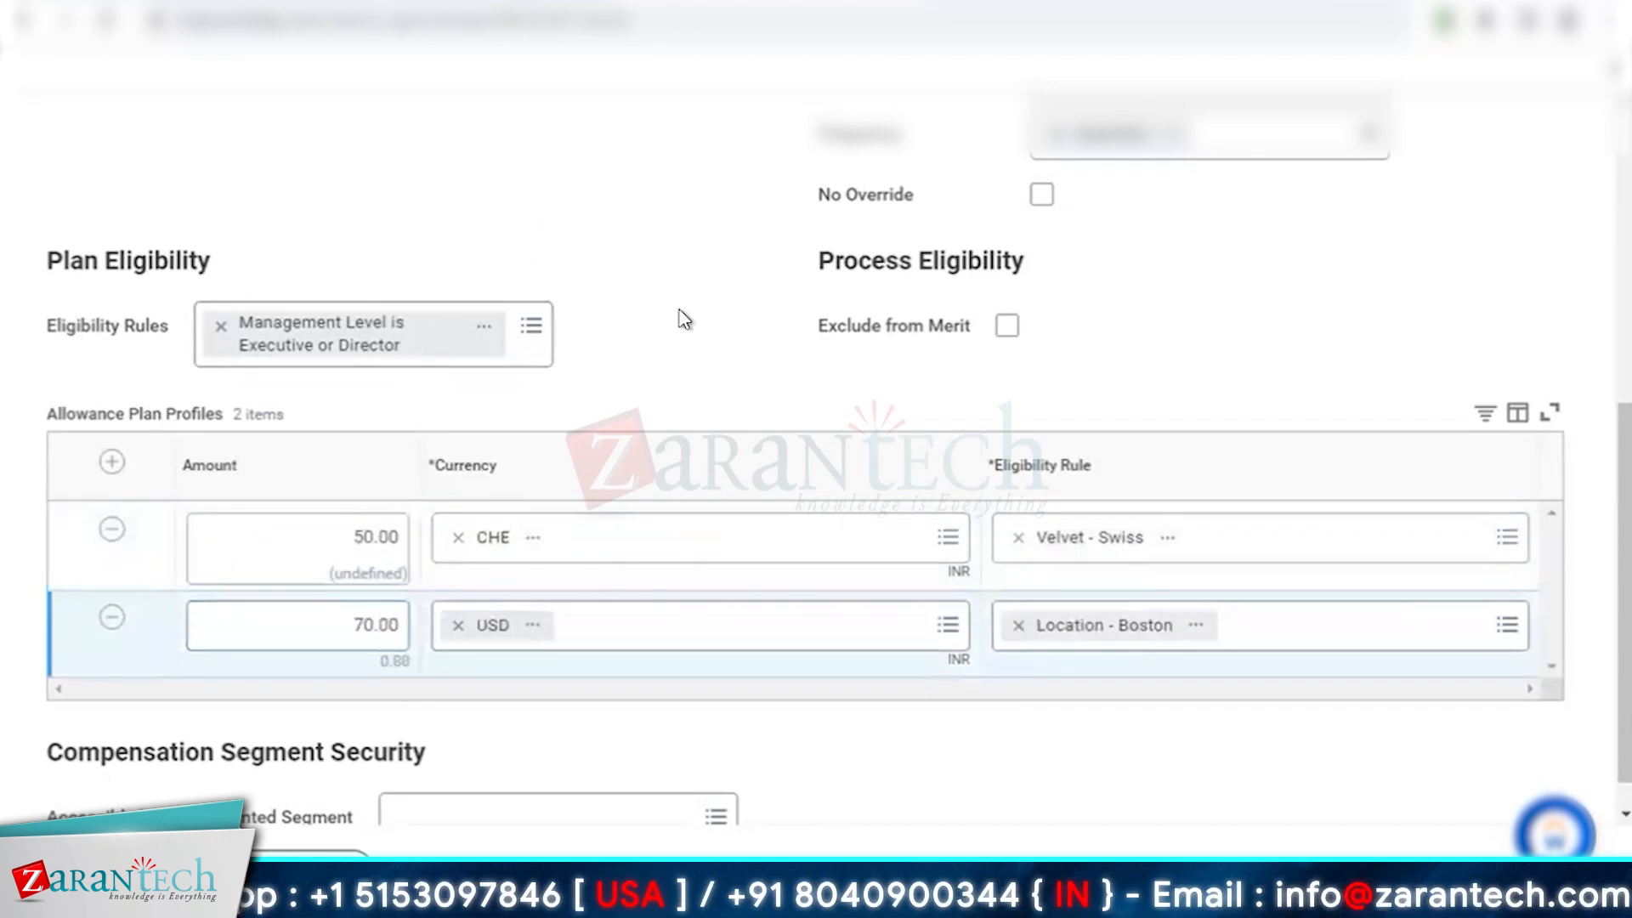
Review the Allowance Plan Profiles against the amount, currency and frequency in the Allowance Defaults
scroll(684, 320, up, 1)
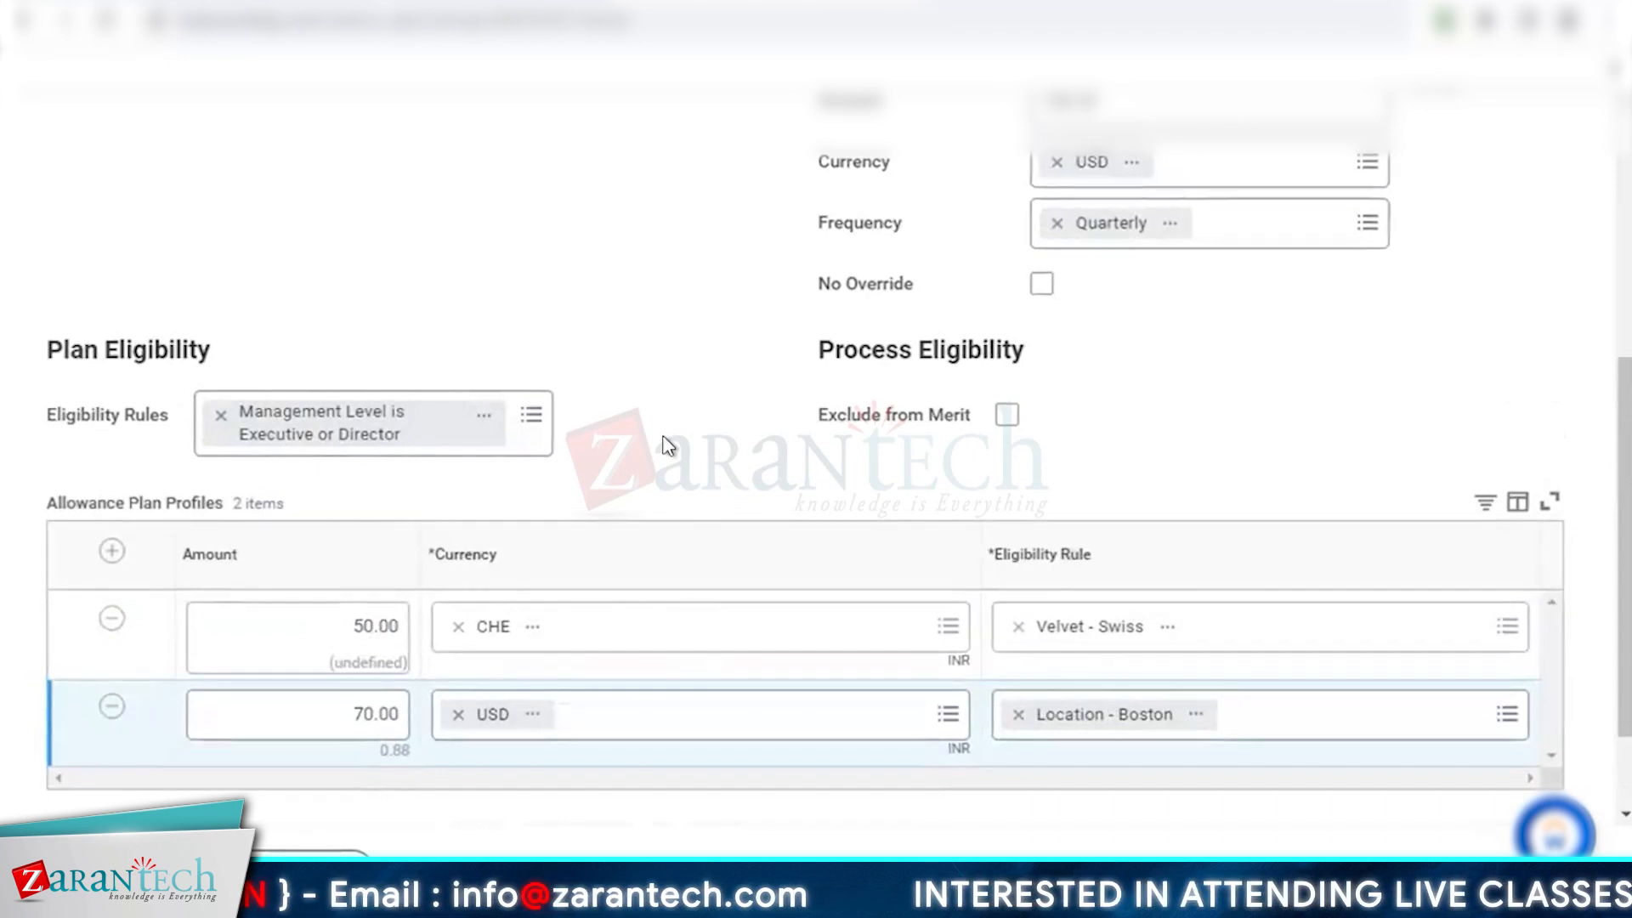
drag(46, 503, 271, 508)
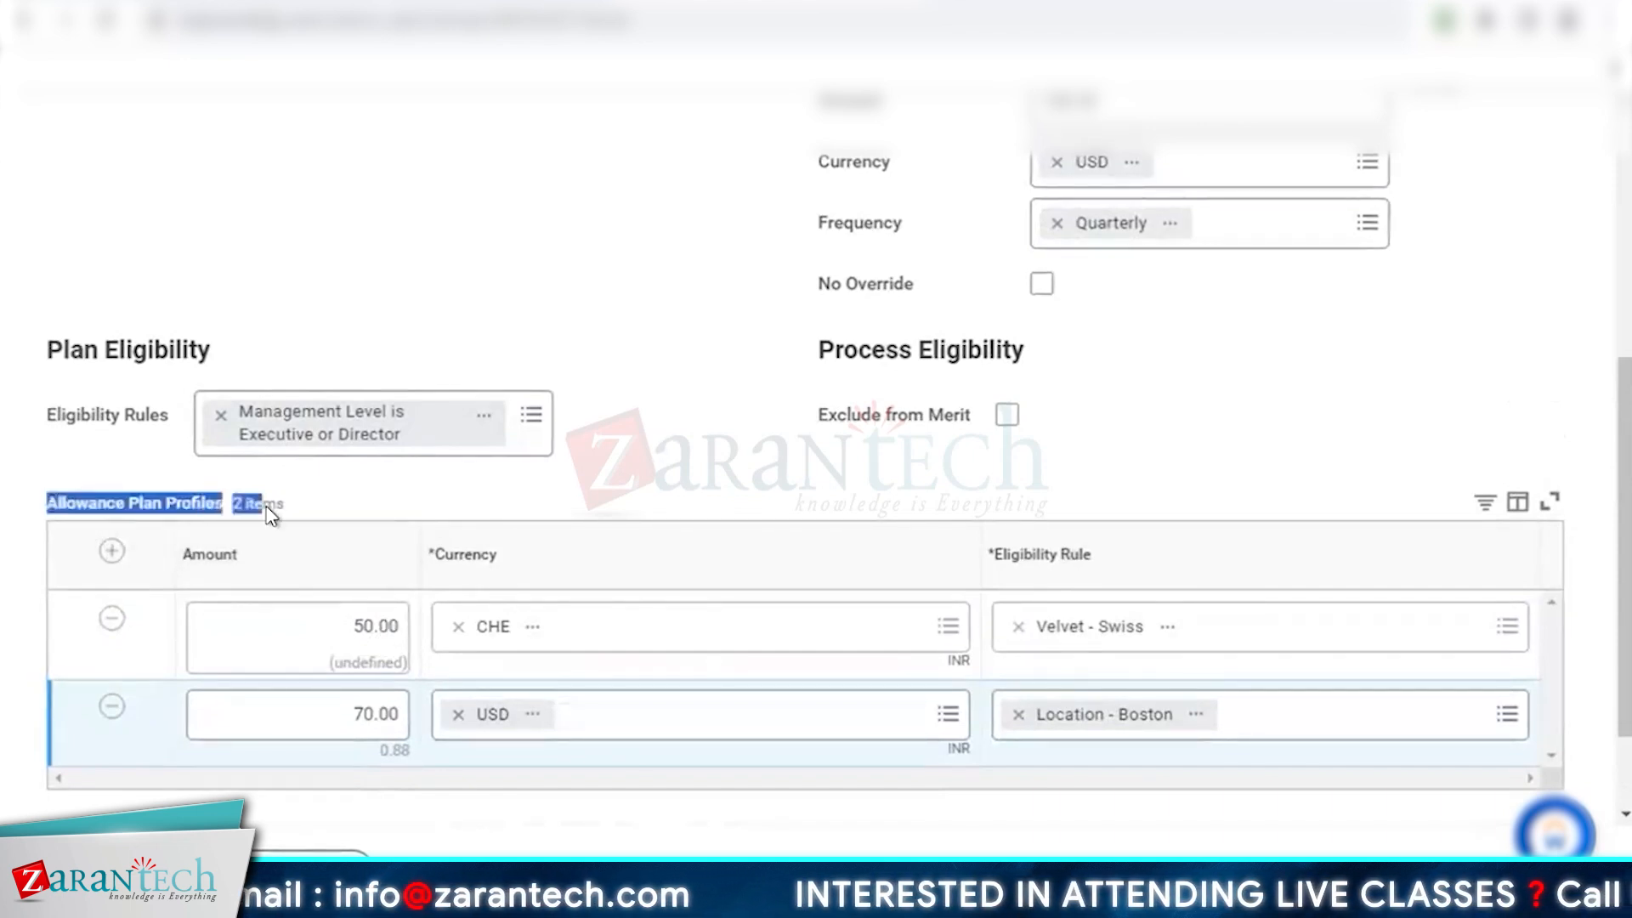
click(790, 432)
scroll(793, 442, up, 1)
scroll(790, 442, up, 3)
click(1190, 383)
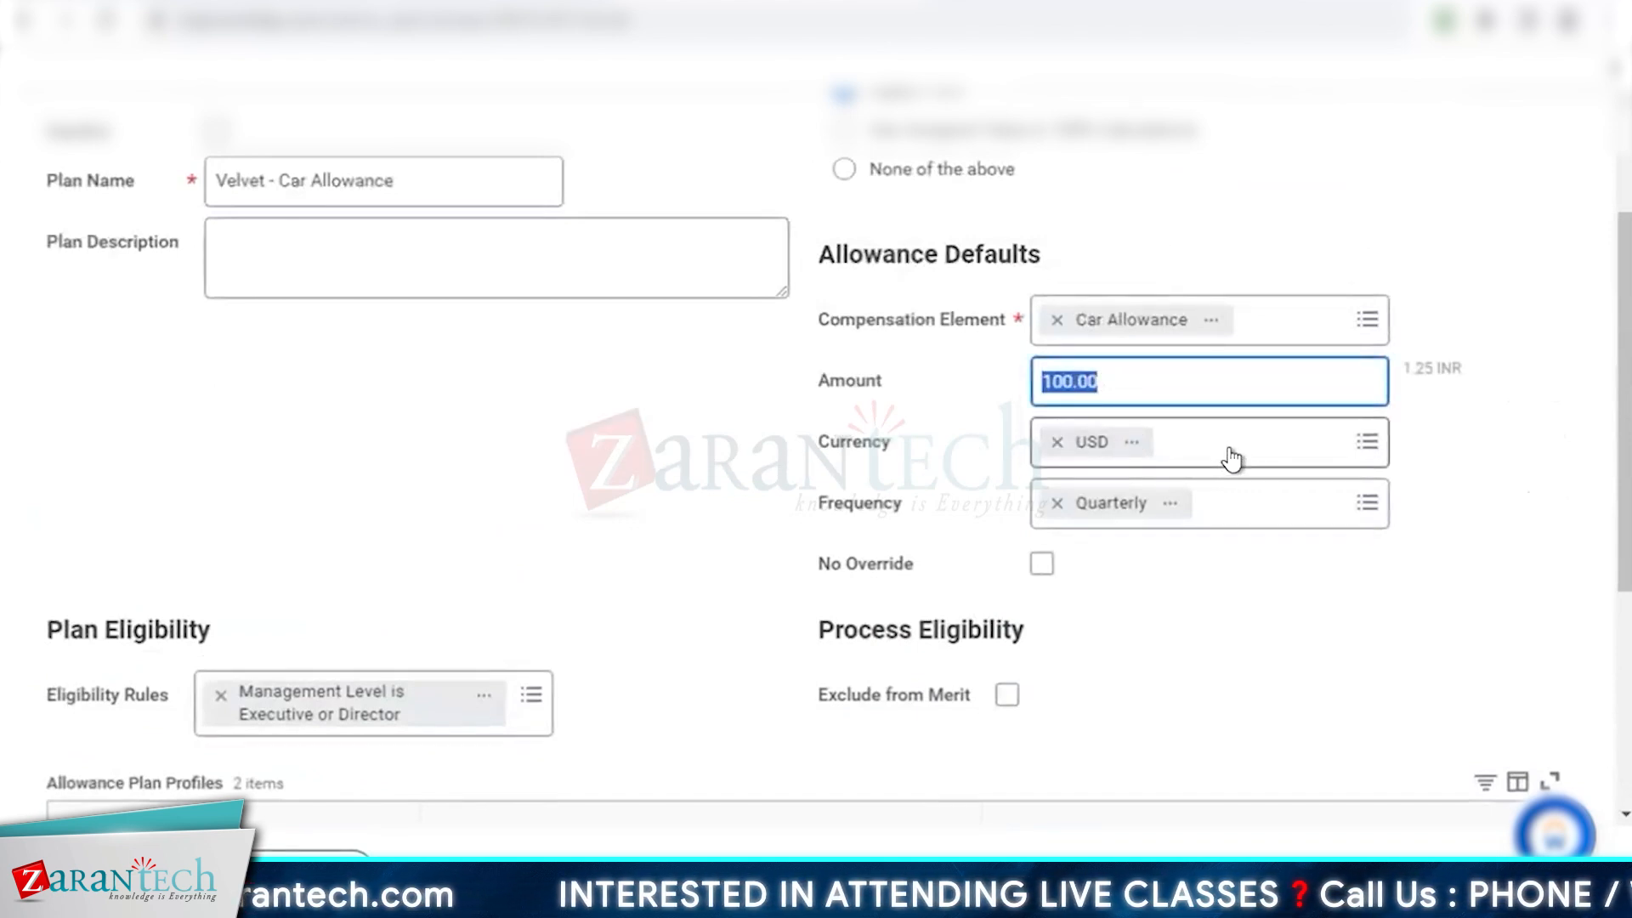
drag(819, 253, 1141, 258)
click(943, 250)
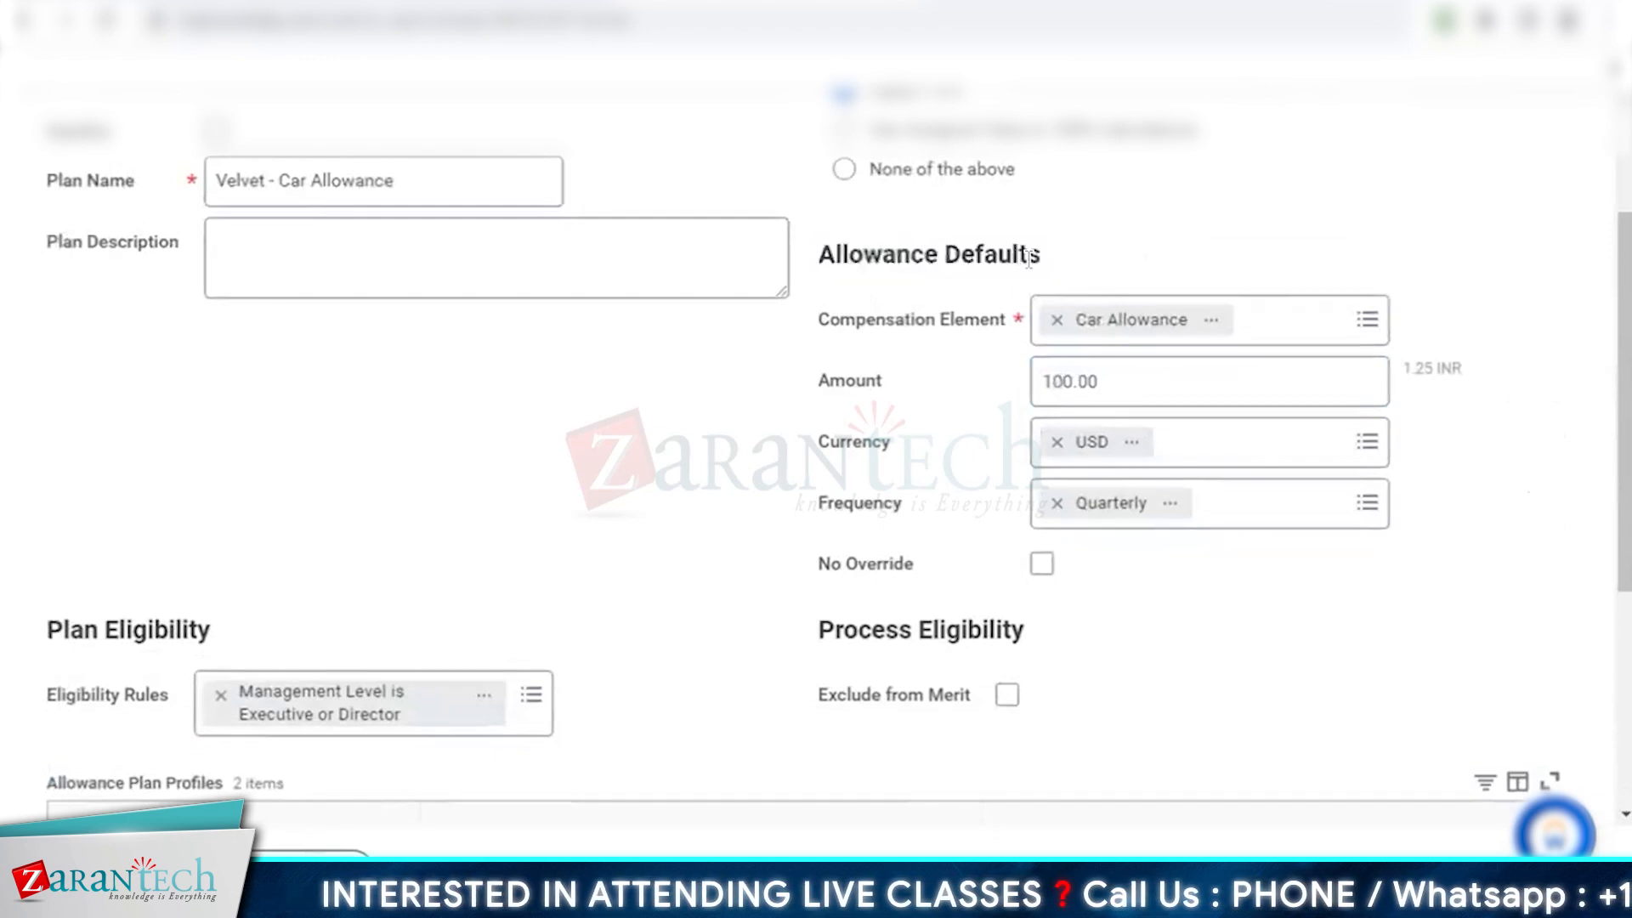
Check the default allowance amount and compare it with the amounts in the two plan profiles
double_click(1005, 256)
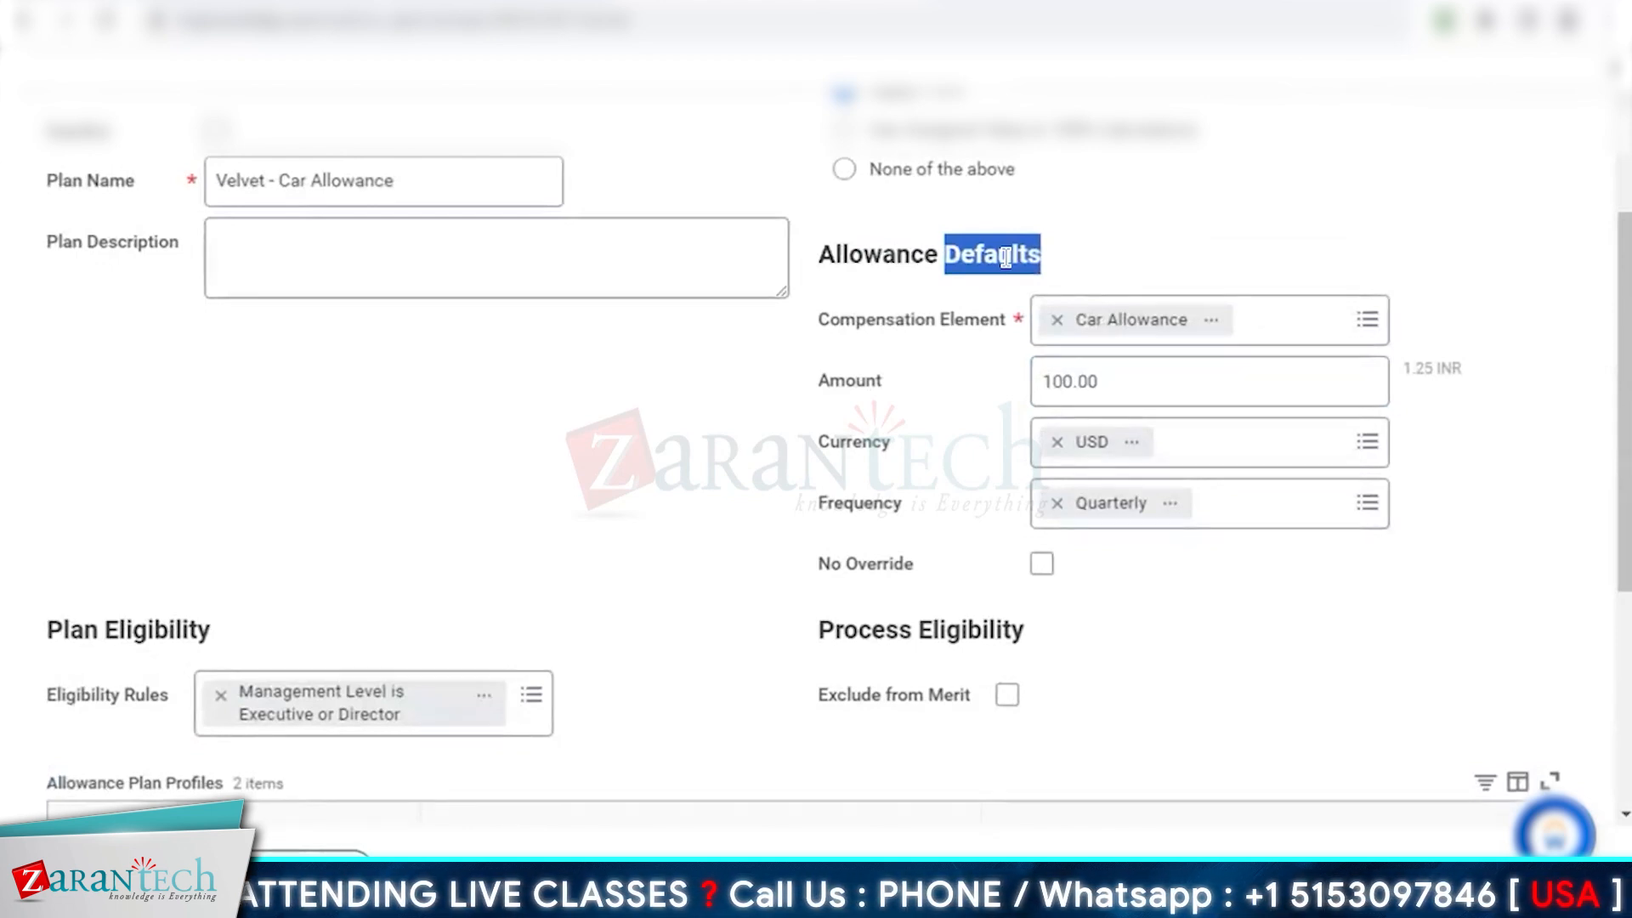
mouse_move(1172, 412)
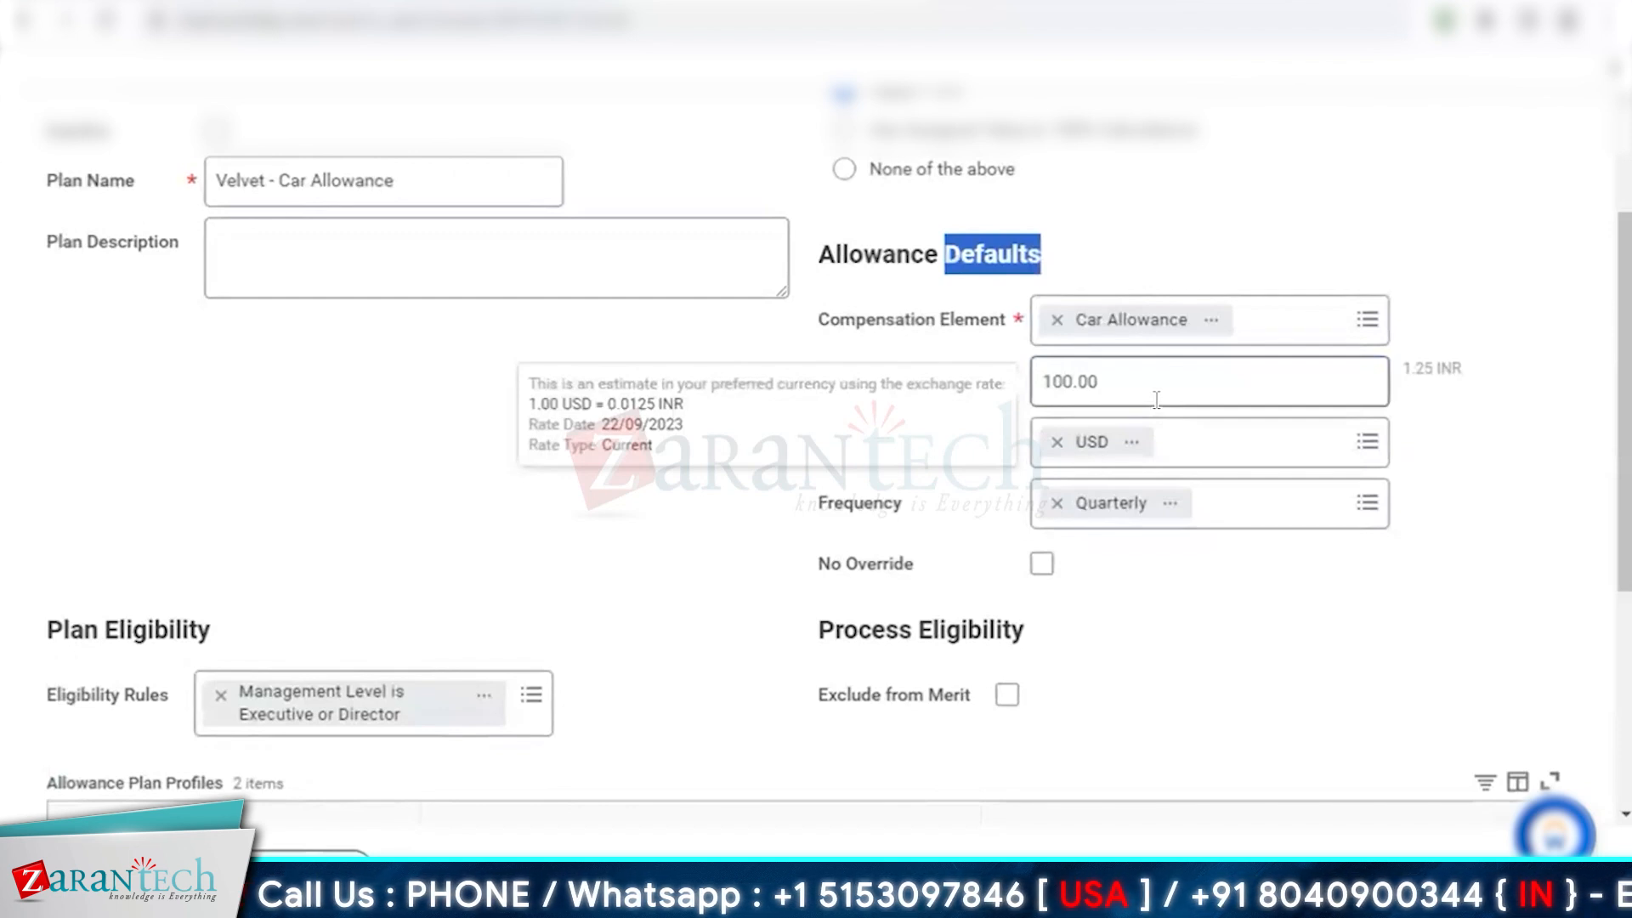
click(705, 545)
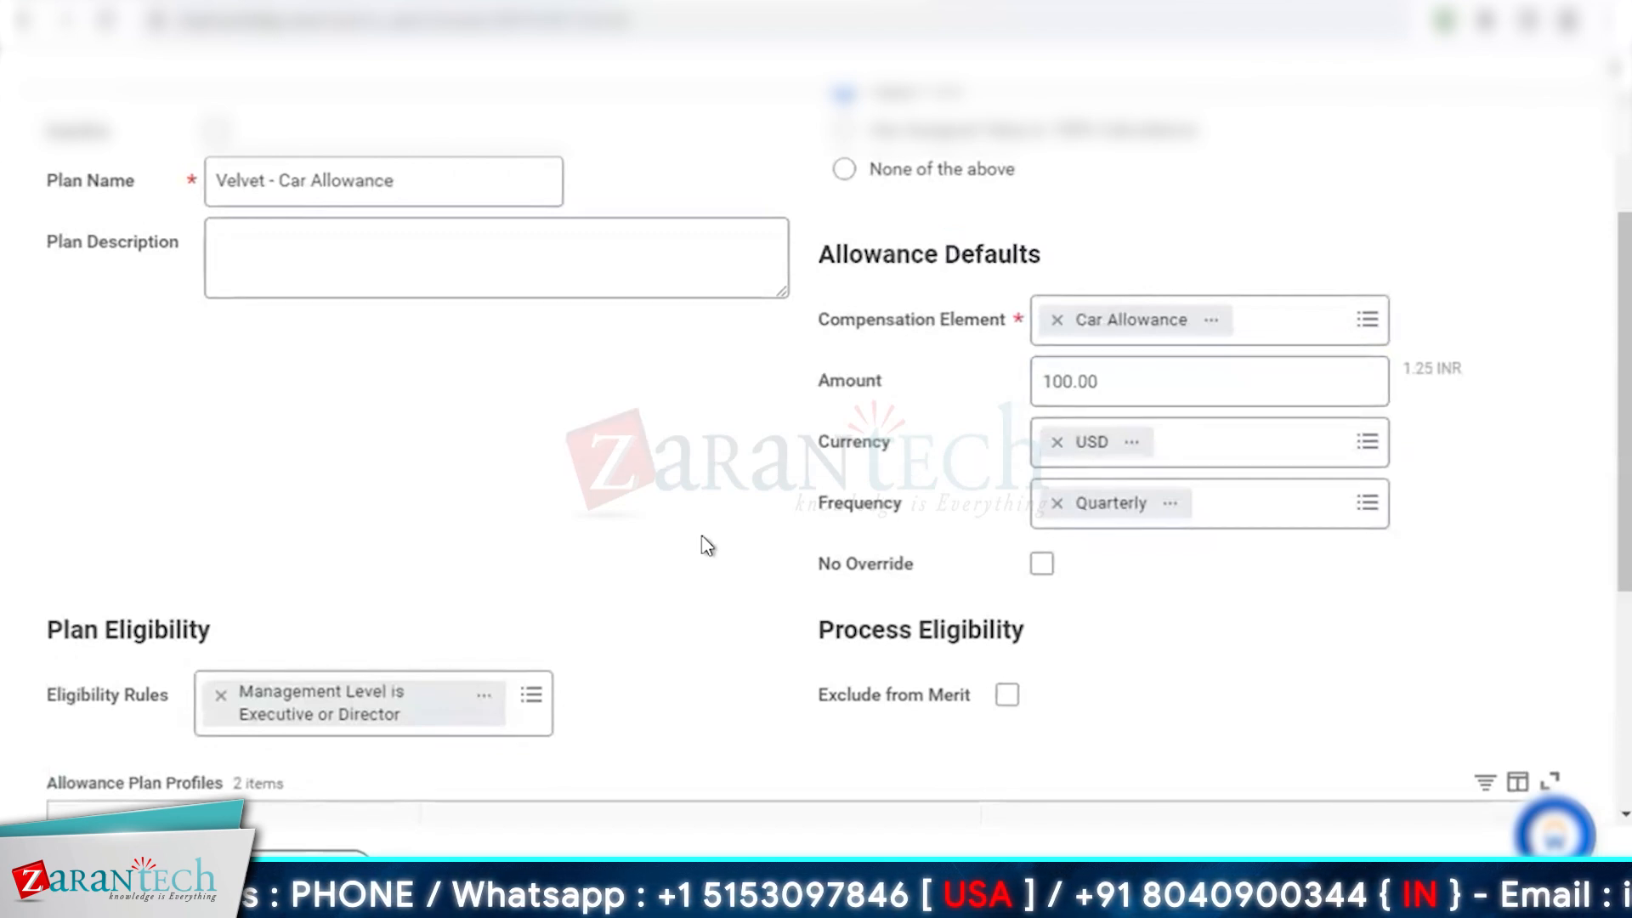
click(1135, 395)
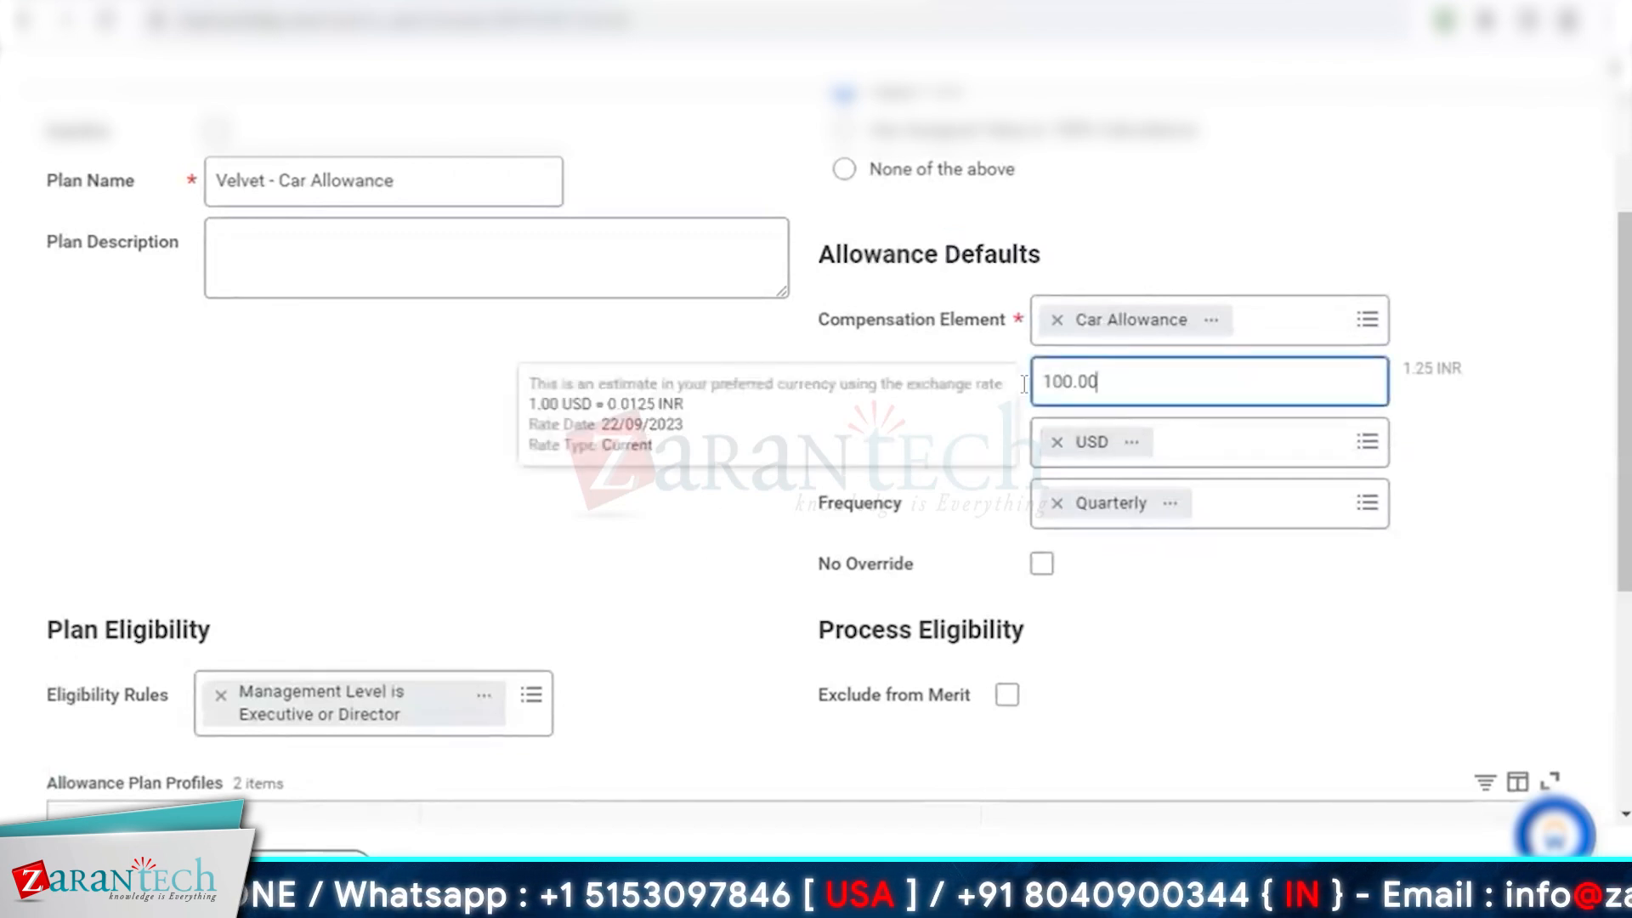
drag(1136, 395, 1015, 390)
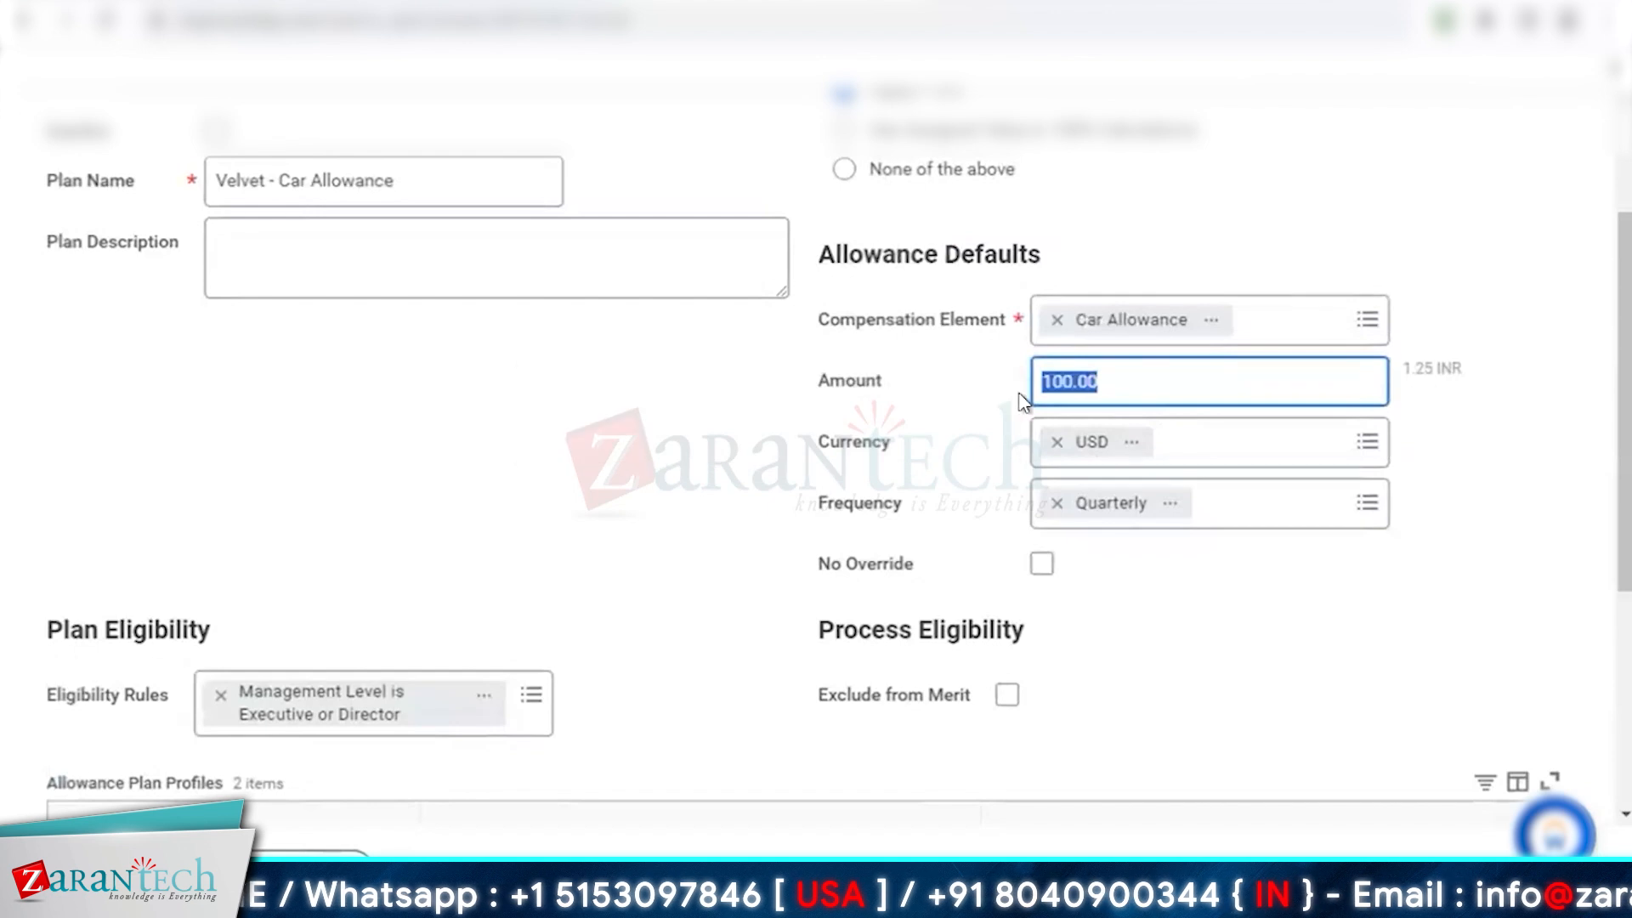
click(780, 514)
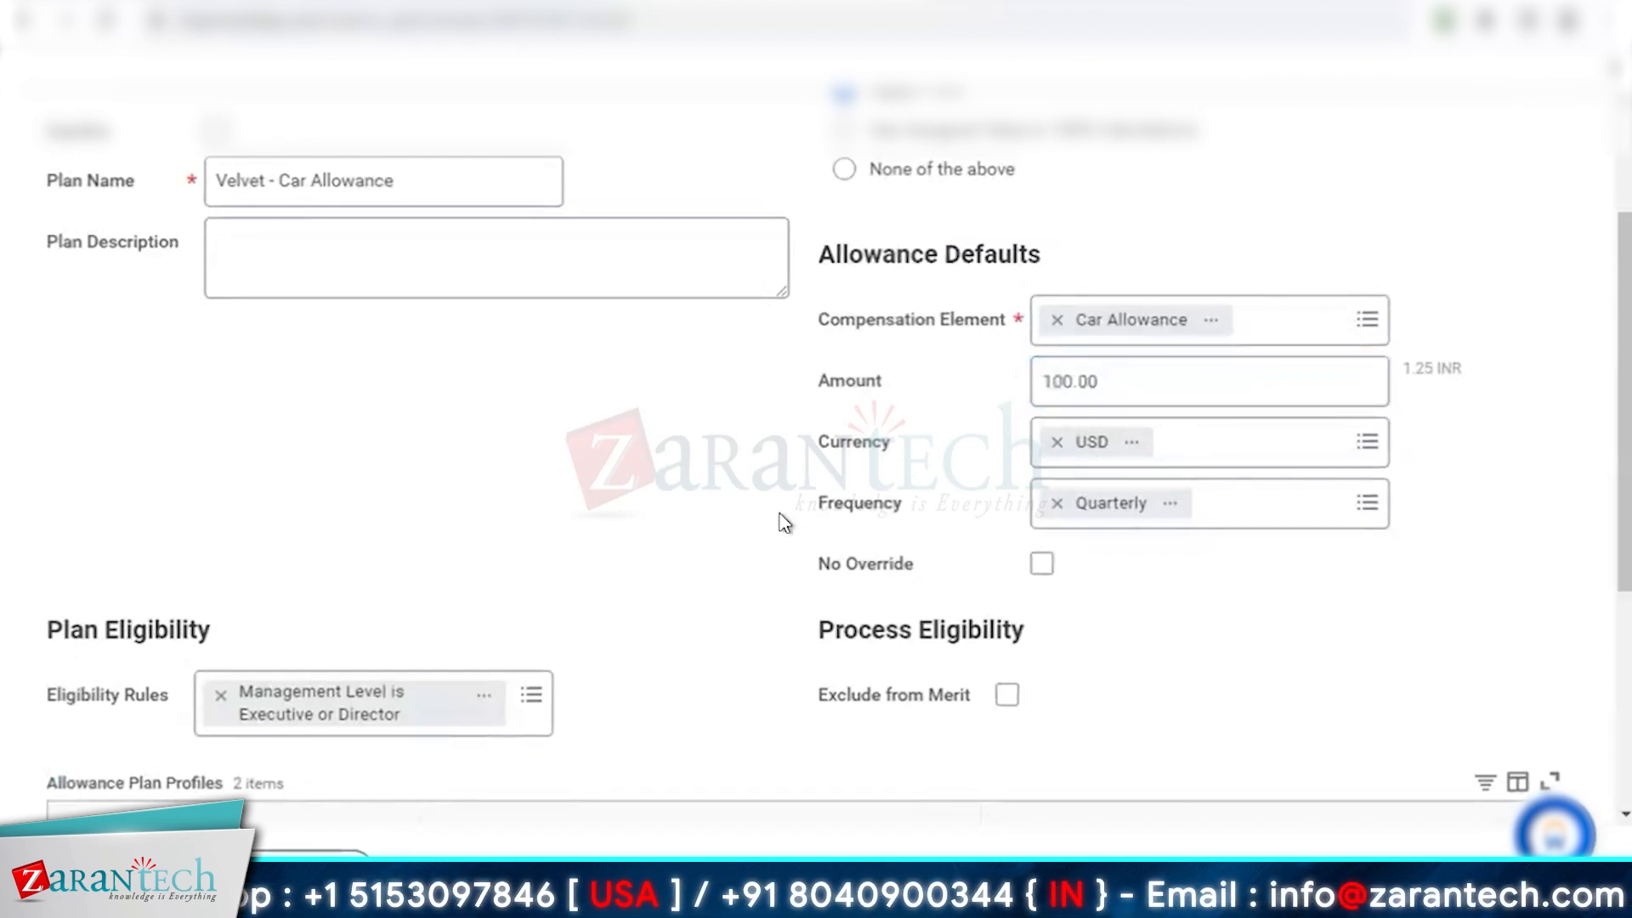
scroll(781, 521, down, 5)
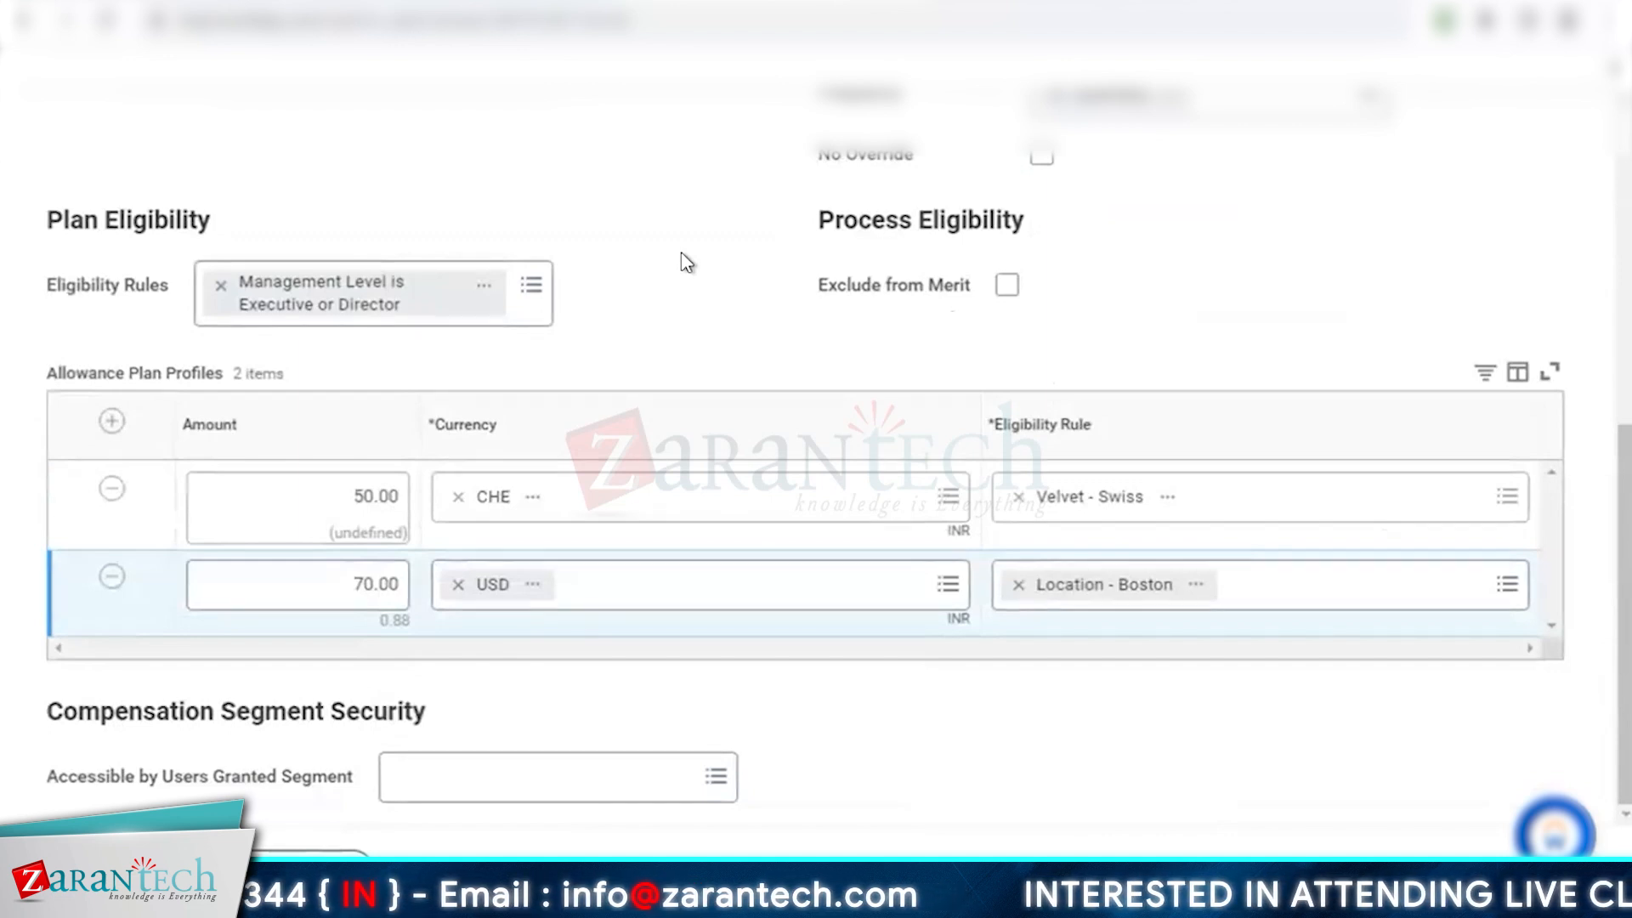
scroll(686, 263, up, 4)
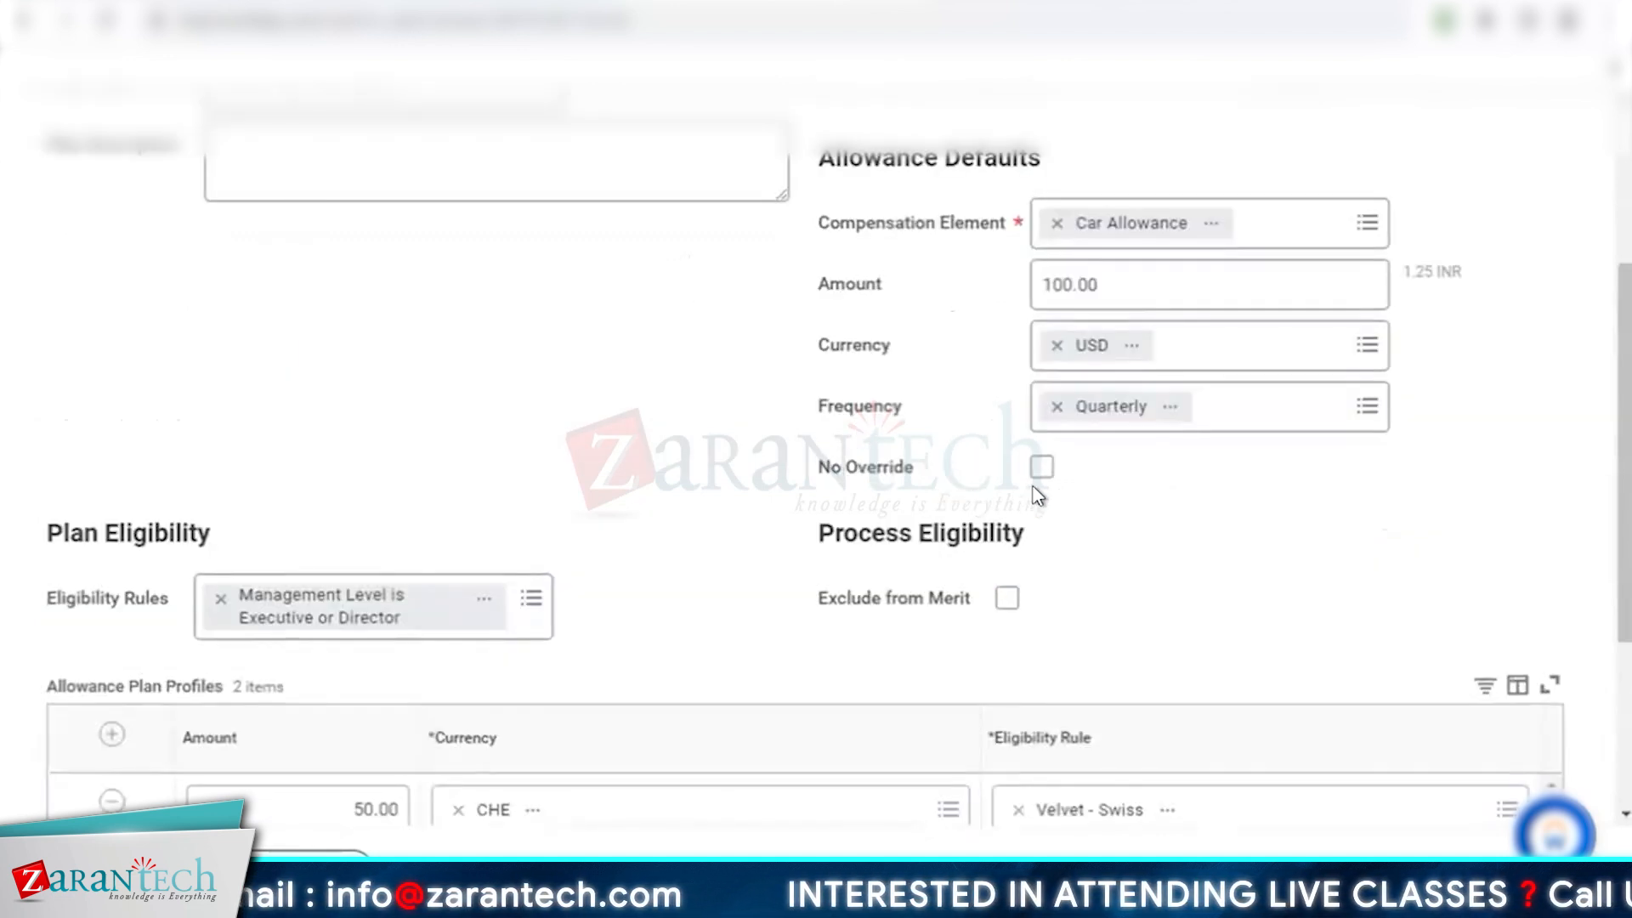
Try the No Override option in the Allowance Defaults while comparing the plan profiles, and clear it again
triple_click(914, 473)
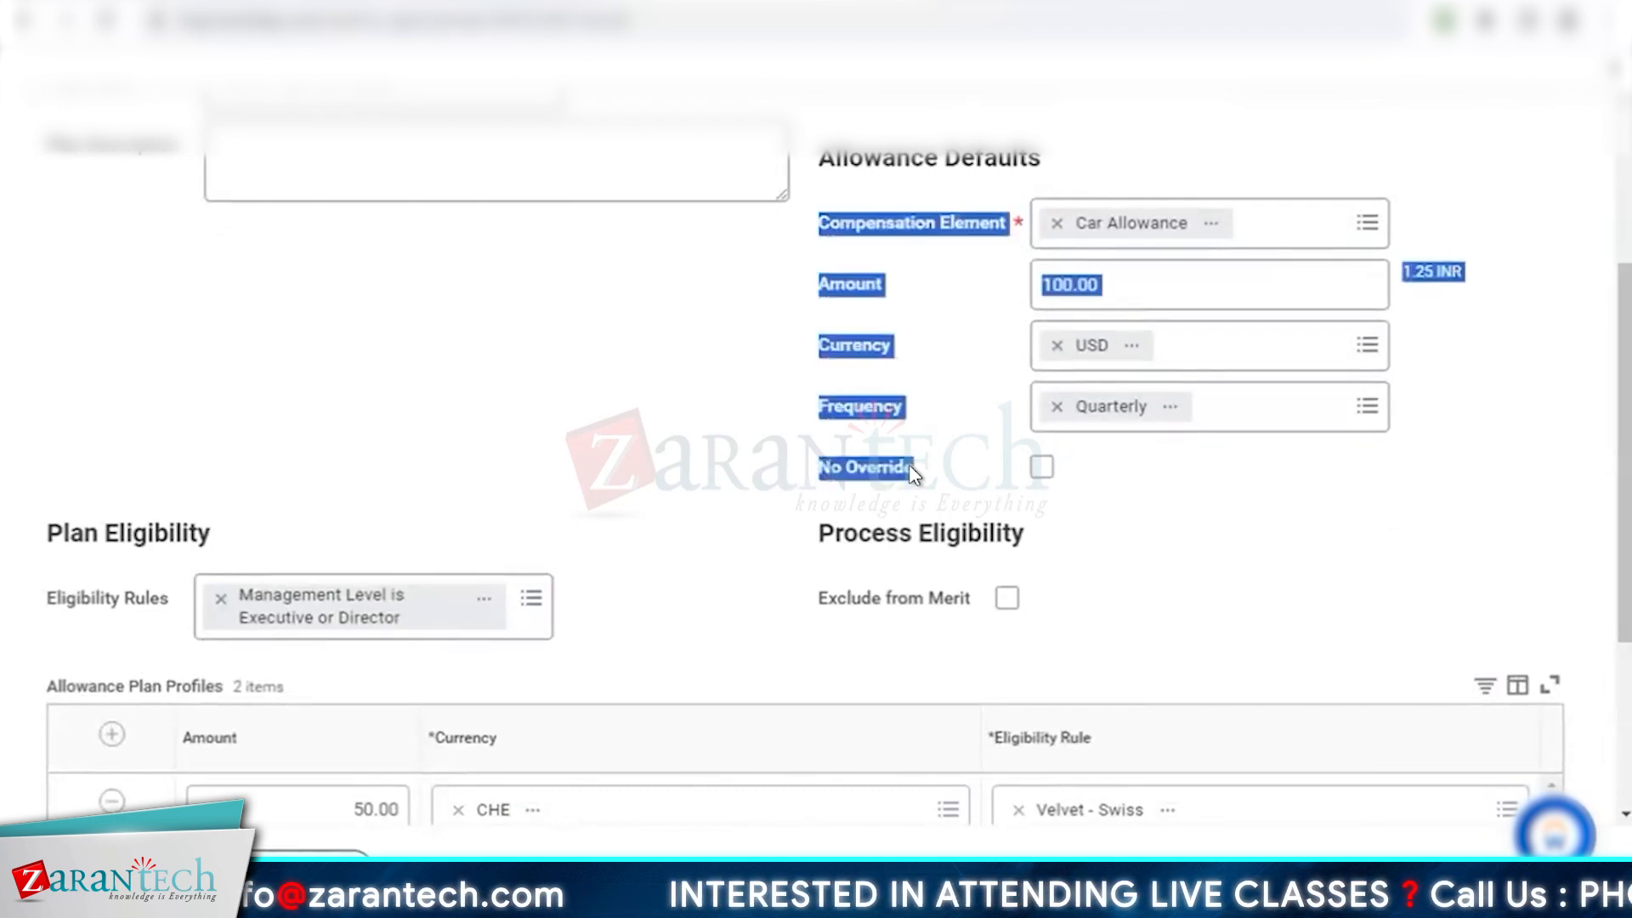
click(1042, 468)
scroll(729, 502, down, 2)
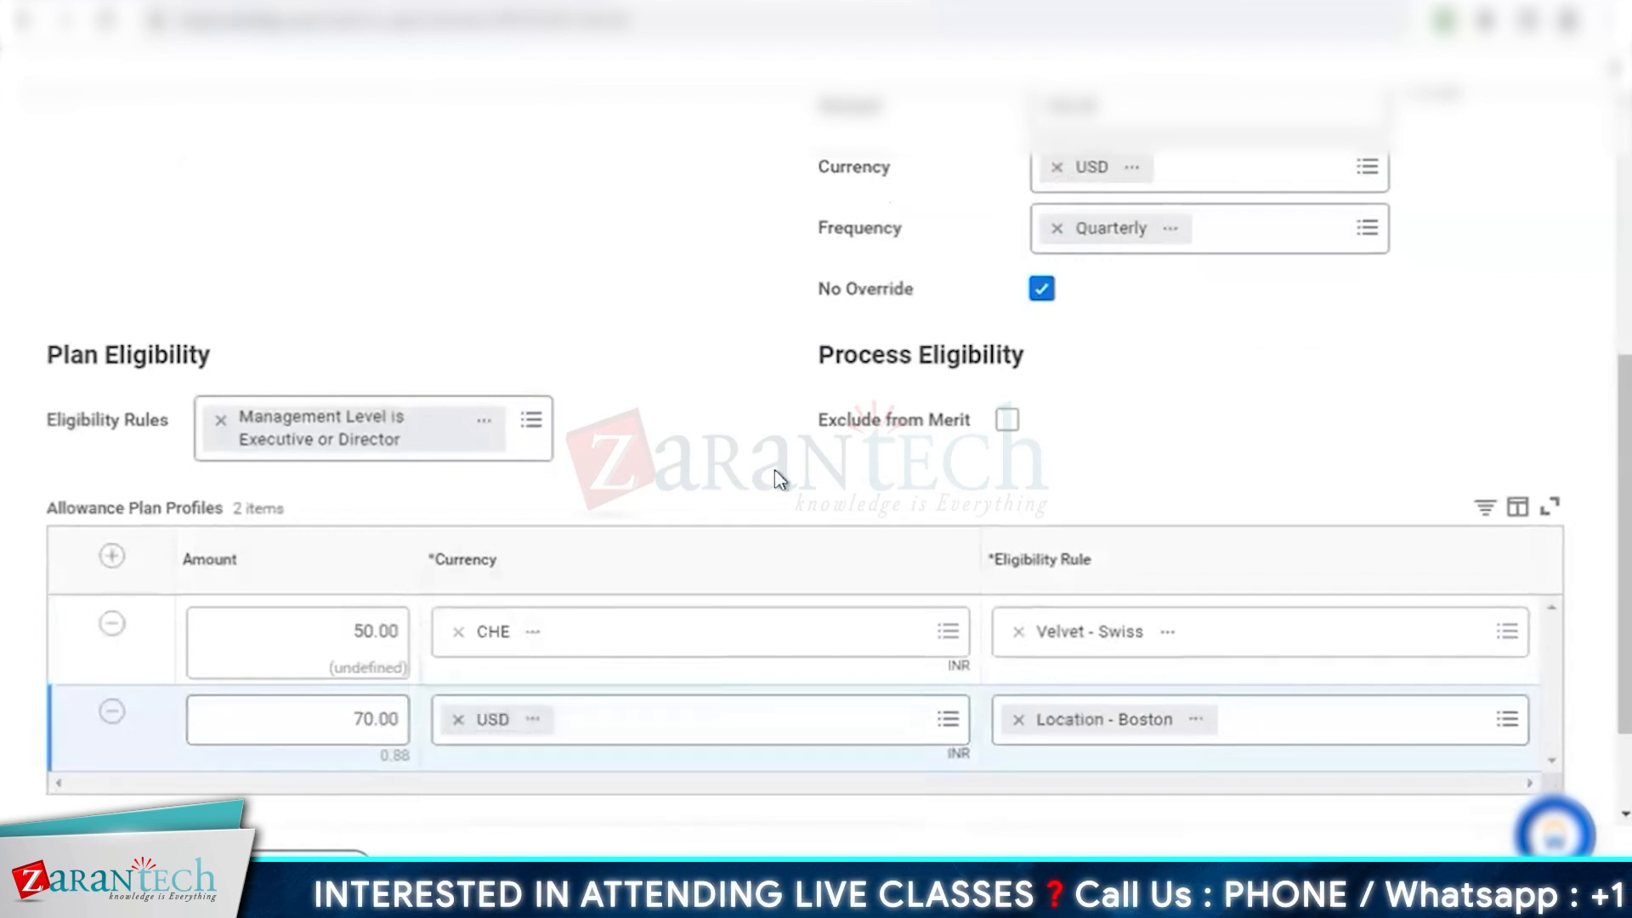
click(1151, 716)
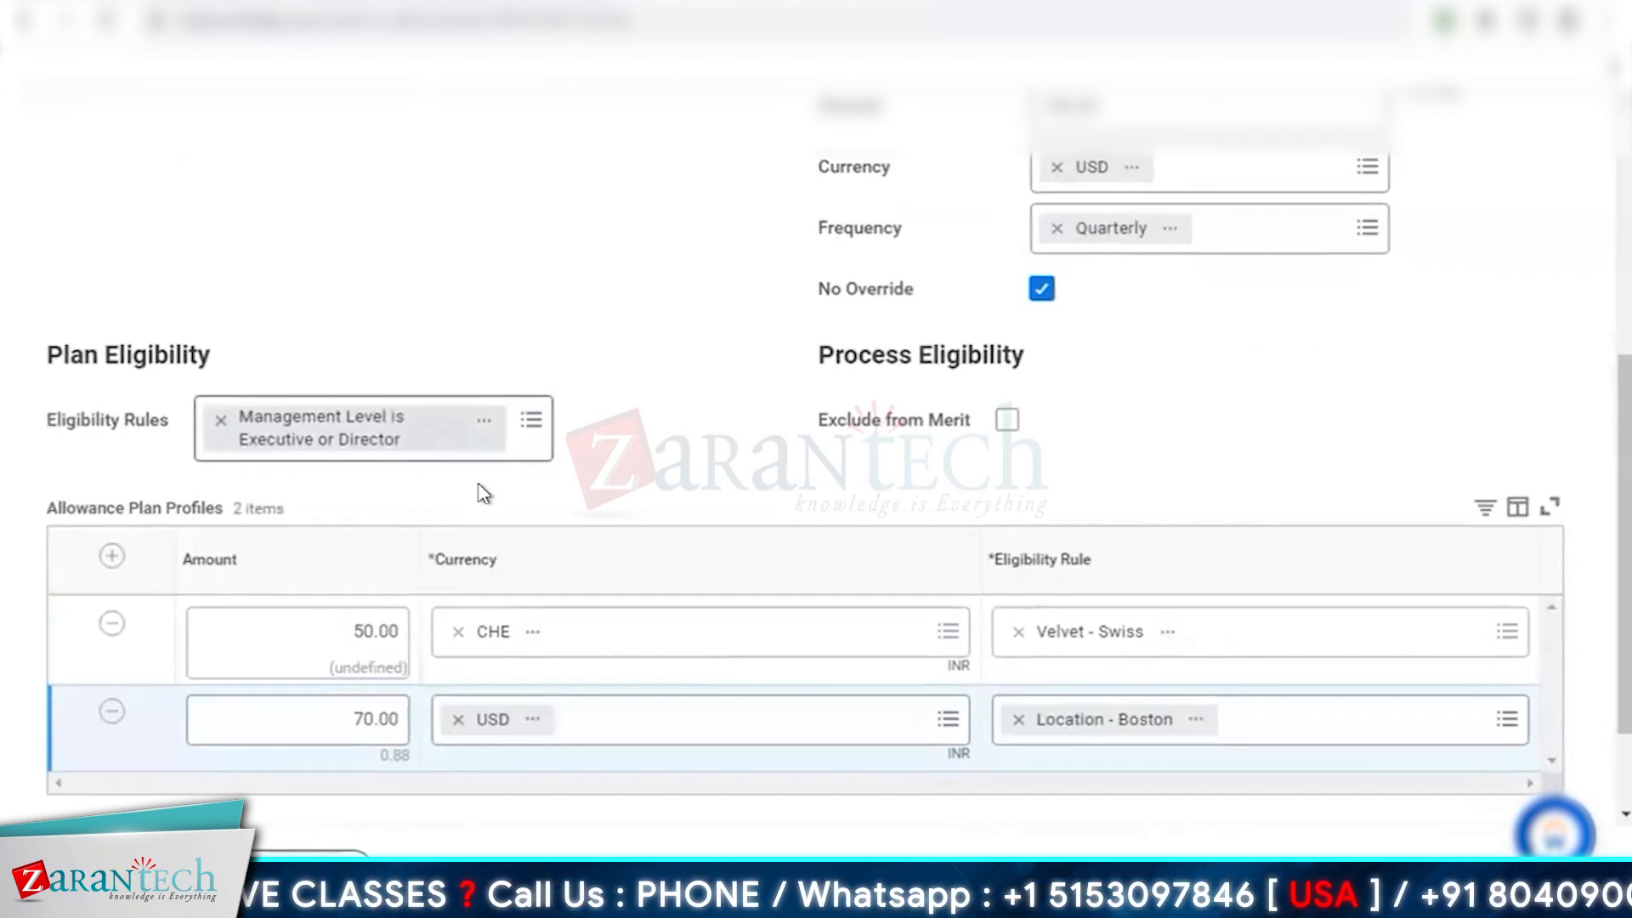
mouse_move(363, 659)
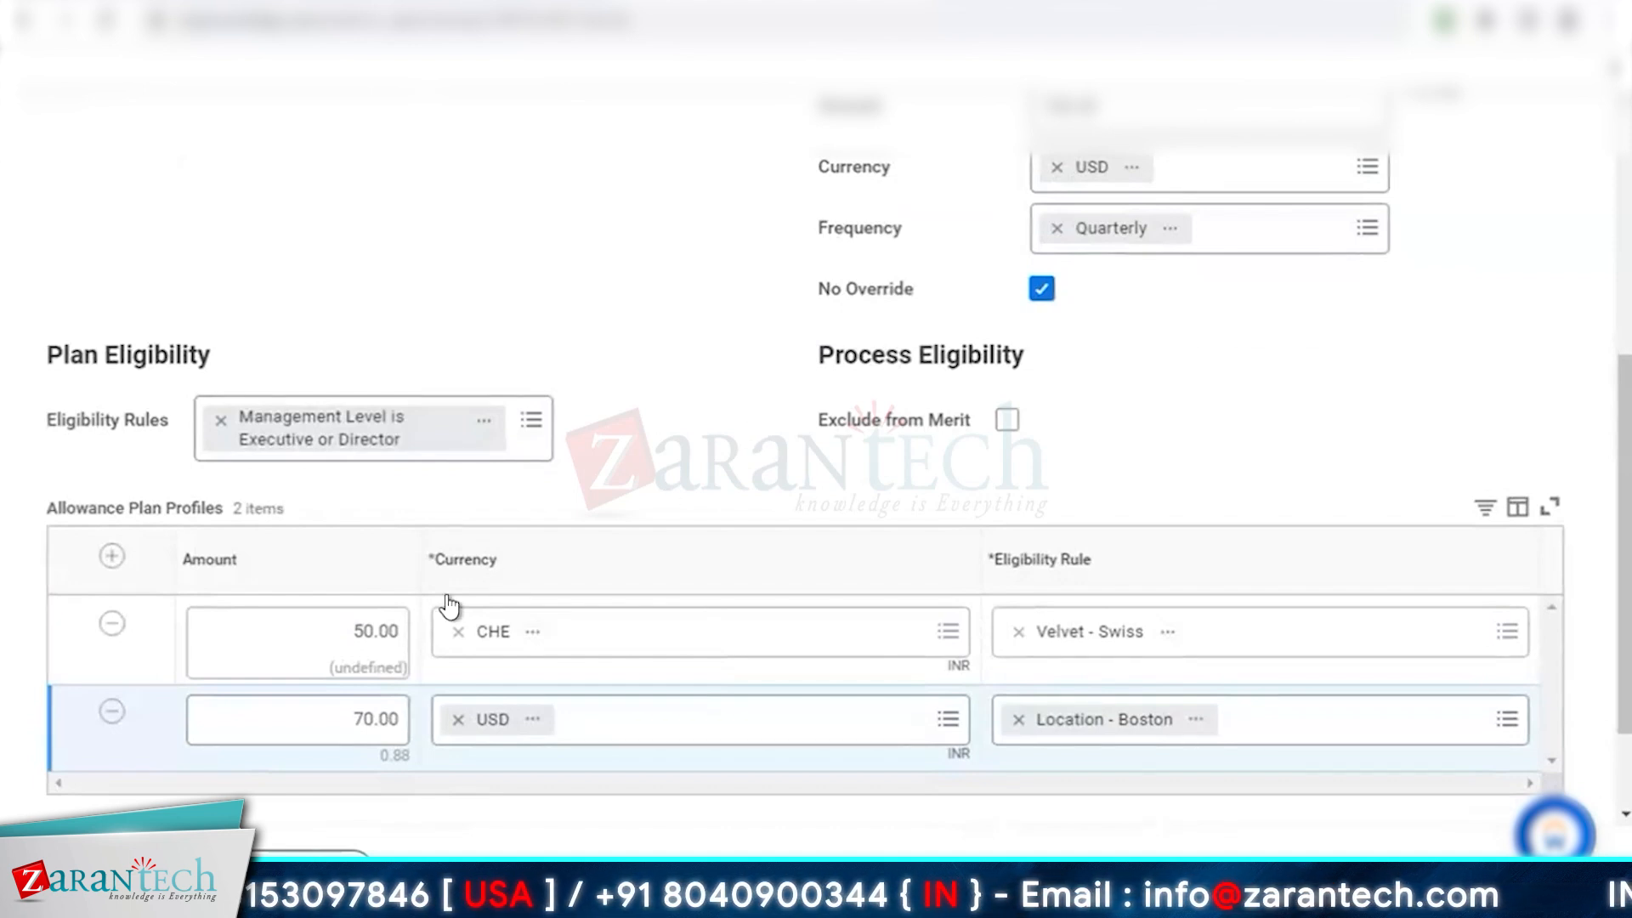
click(1041, 289)
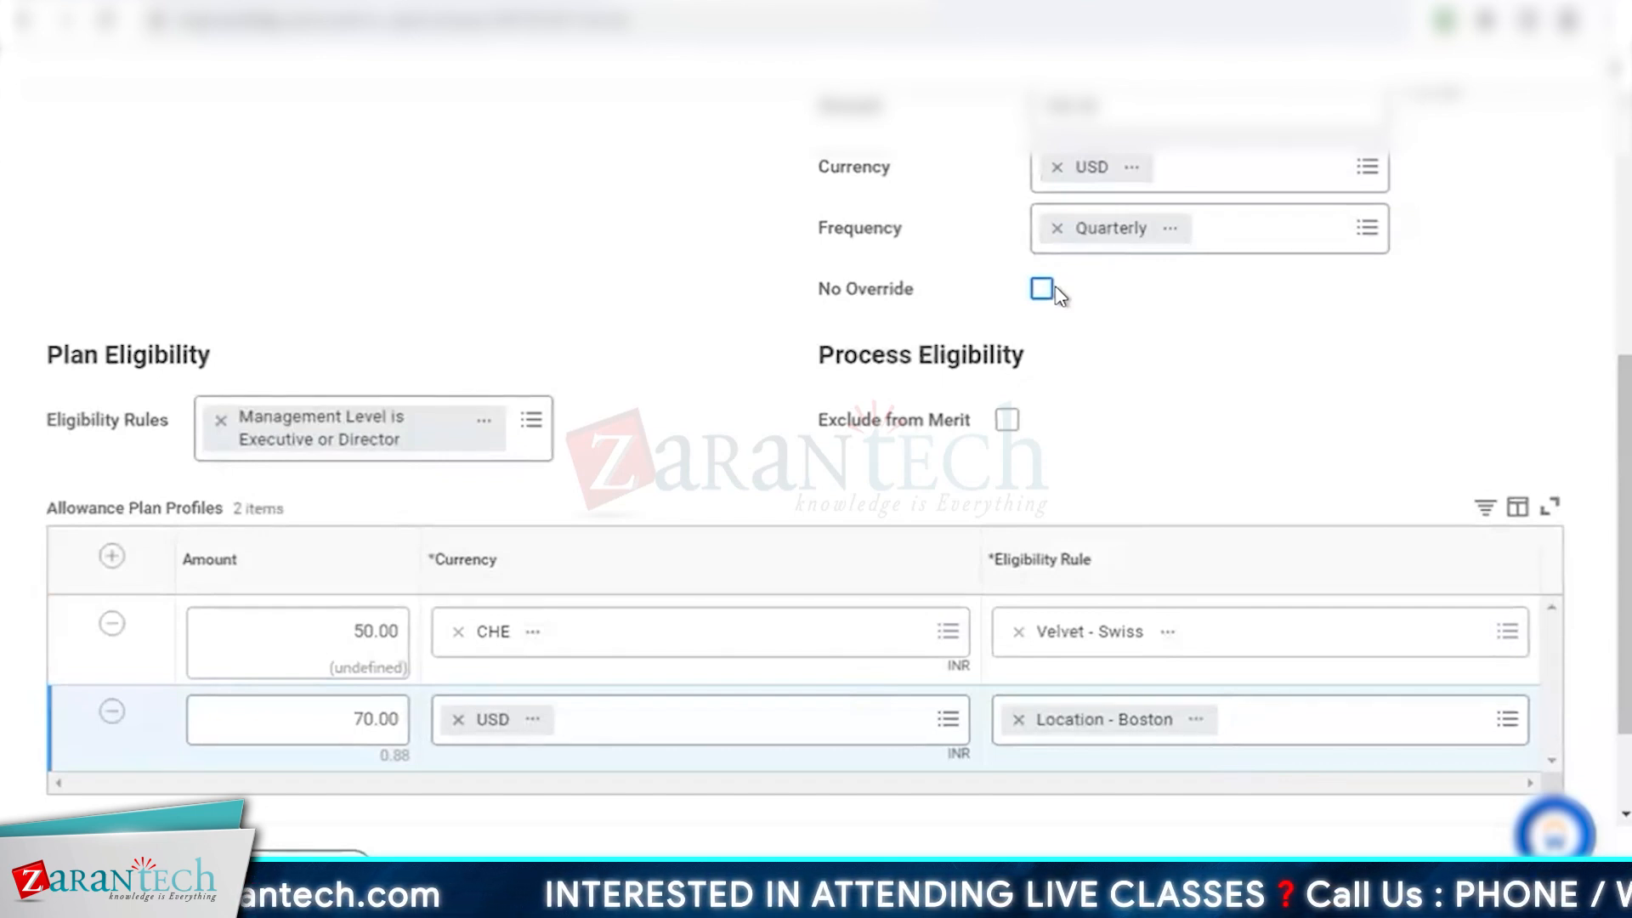
Submit the Velvet - Car Allowance plan and review its allowance defaults and plan eligibility
scroll(583, 499, up, 3)
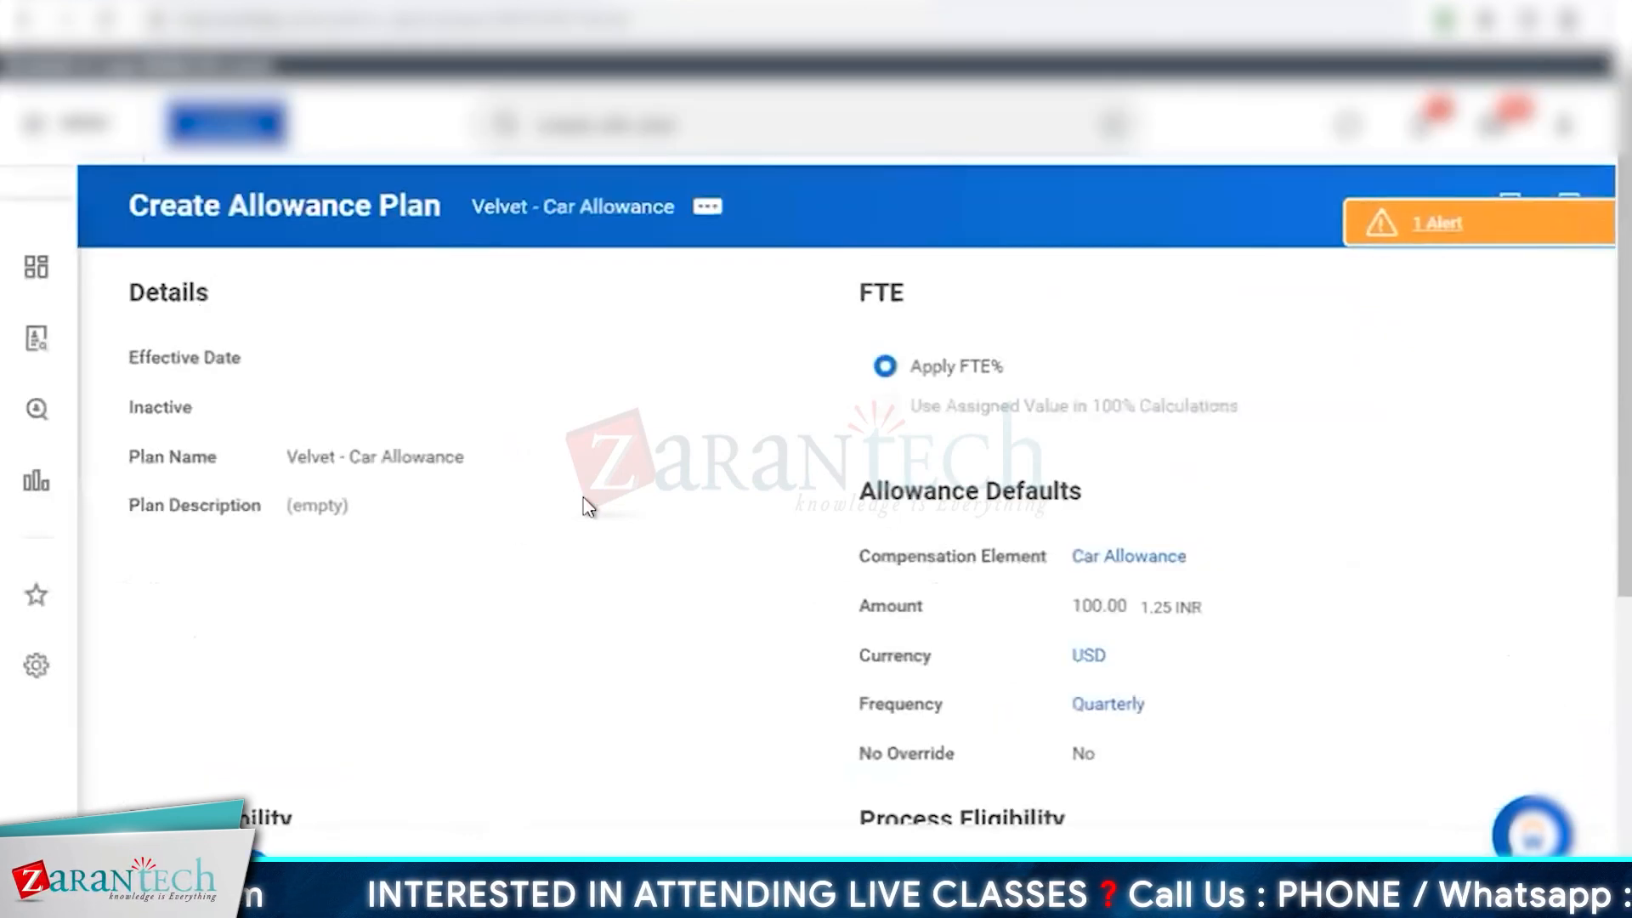
scroll(583, 507, down, 2)
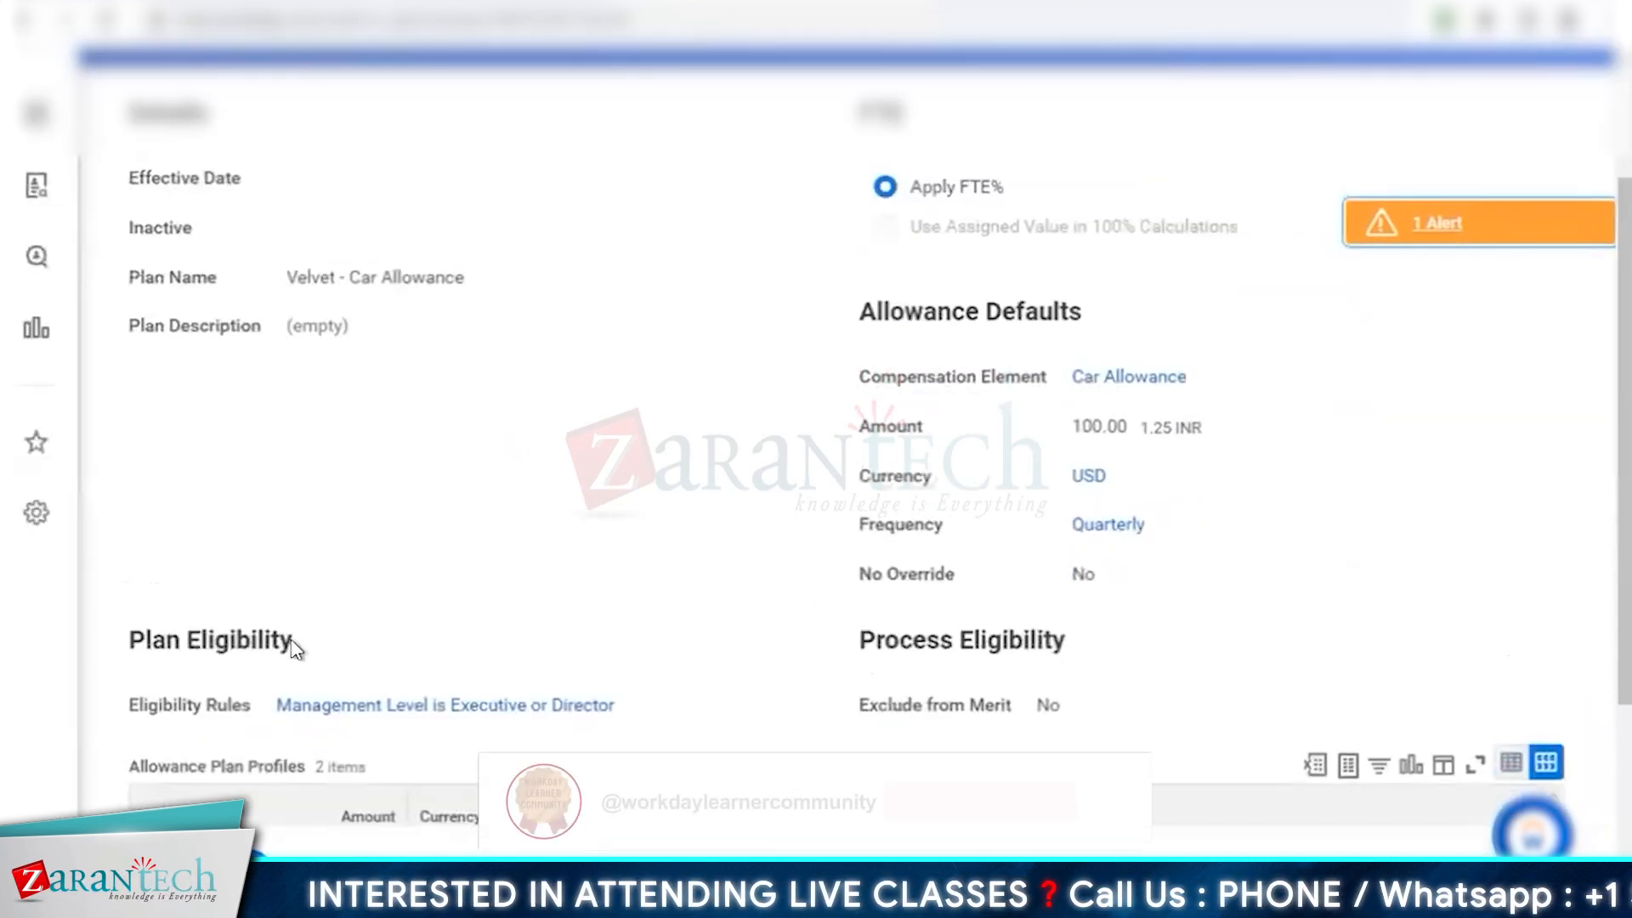
drag(135, 702, 740, 702)
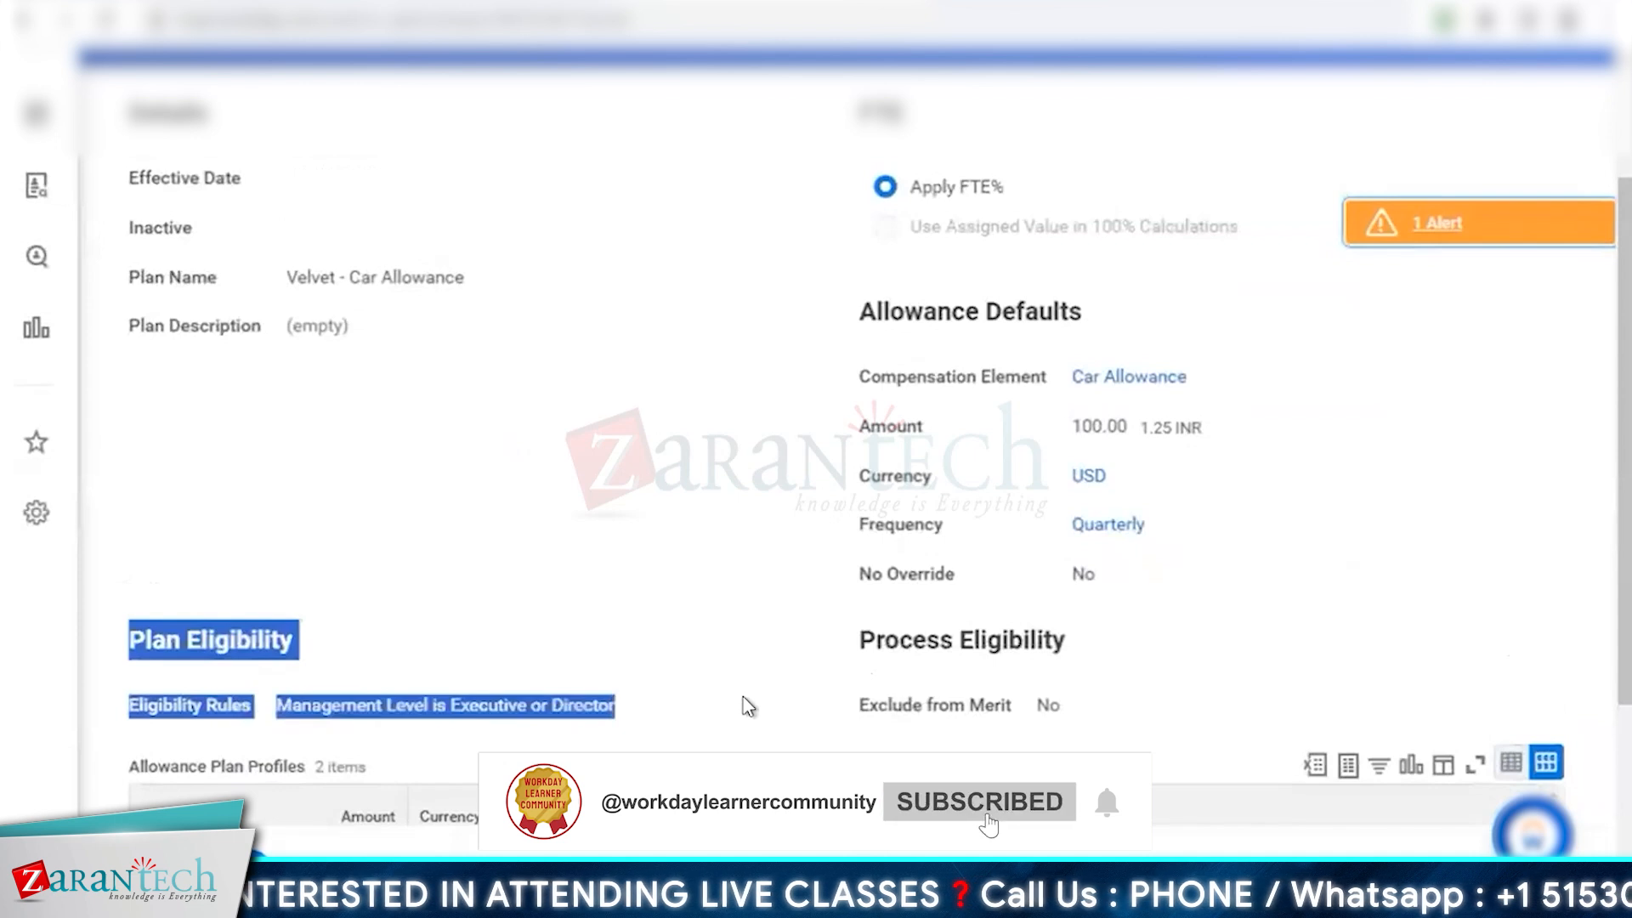
click(740, 562)
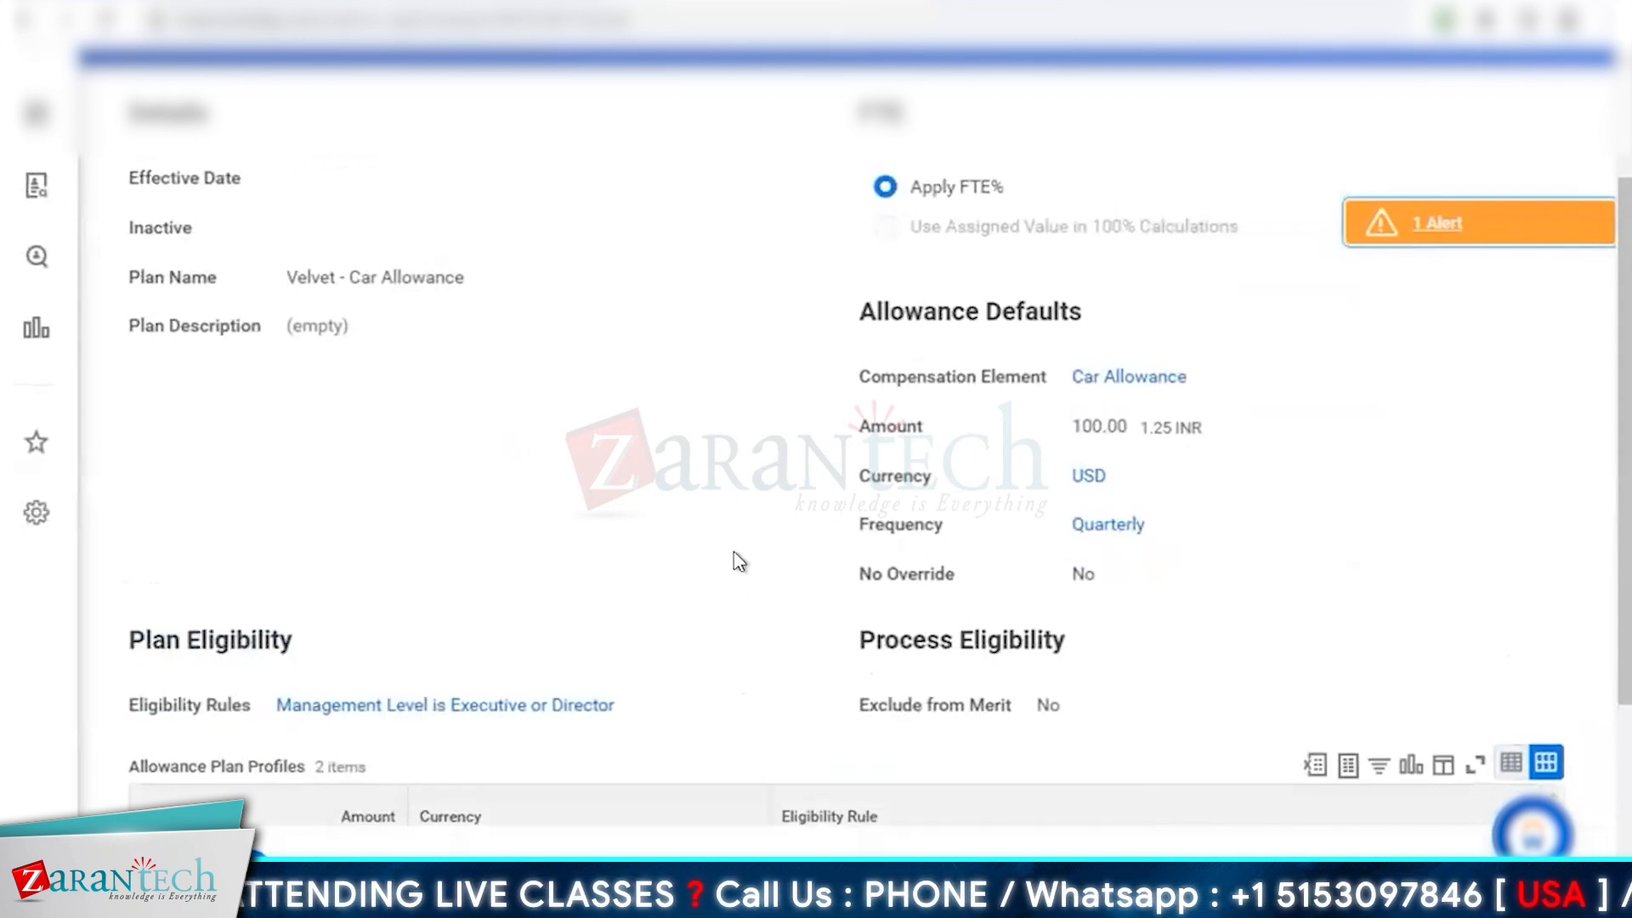
scroll(731, 451, up, 3)
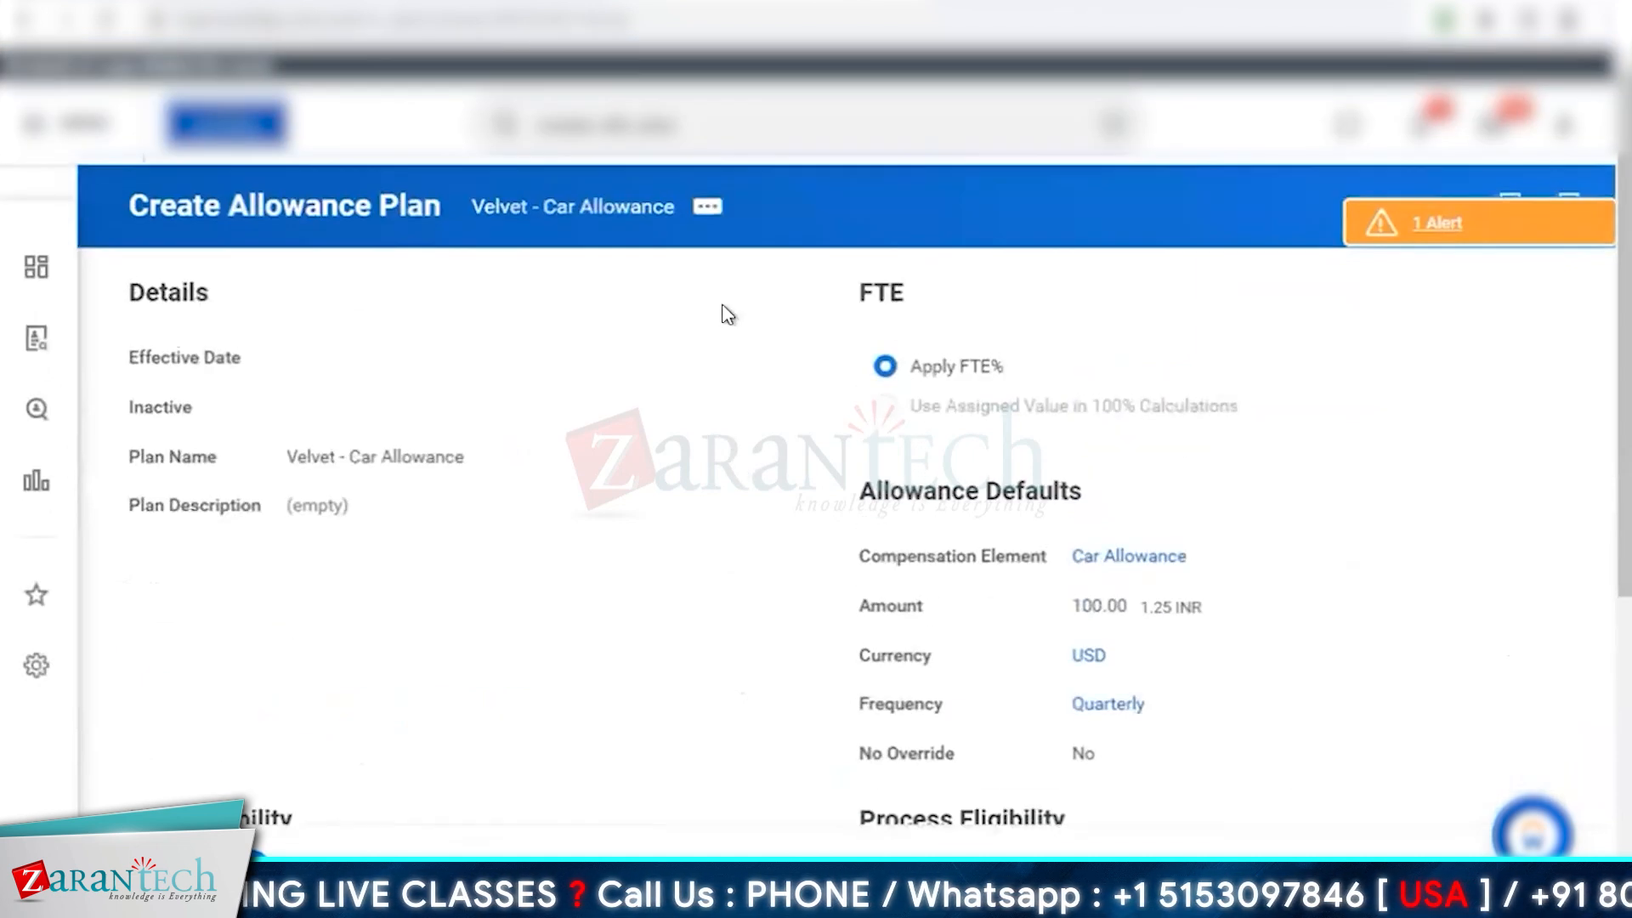
Start the Create Compensation Package task with an effective date and name the package Velvet Comp Package
drag(681, 125, 601, 126)
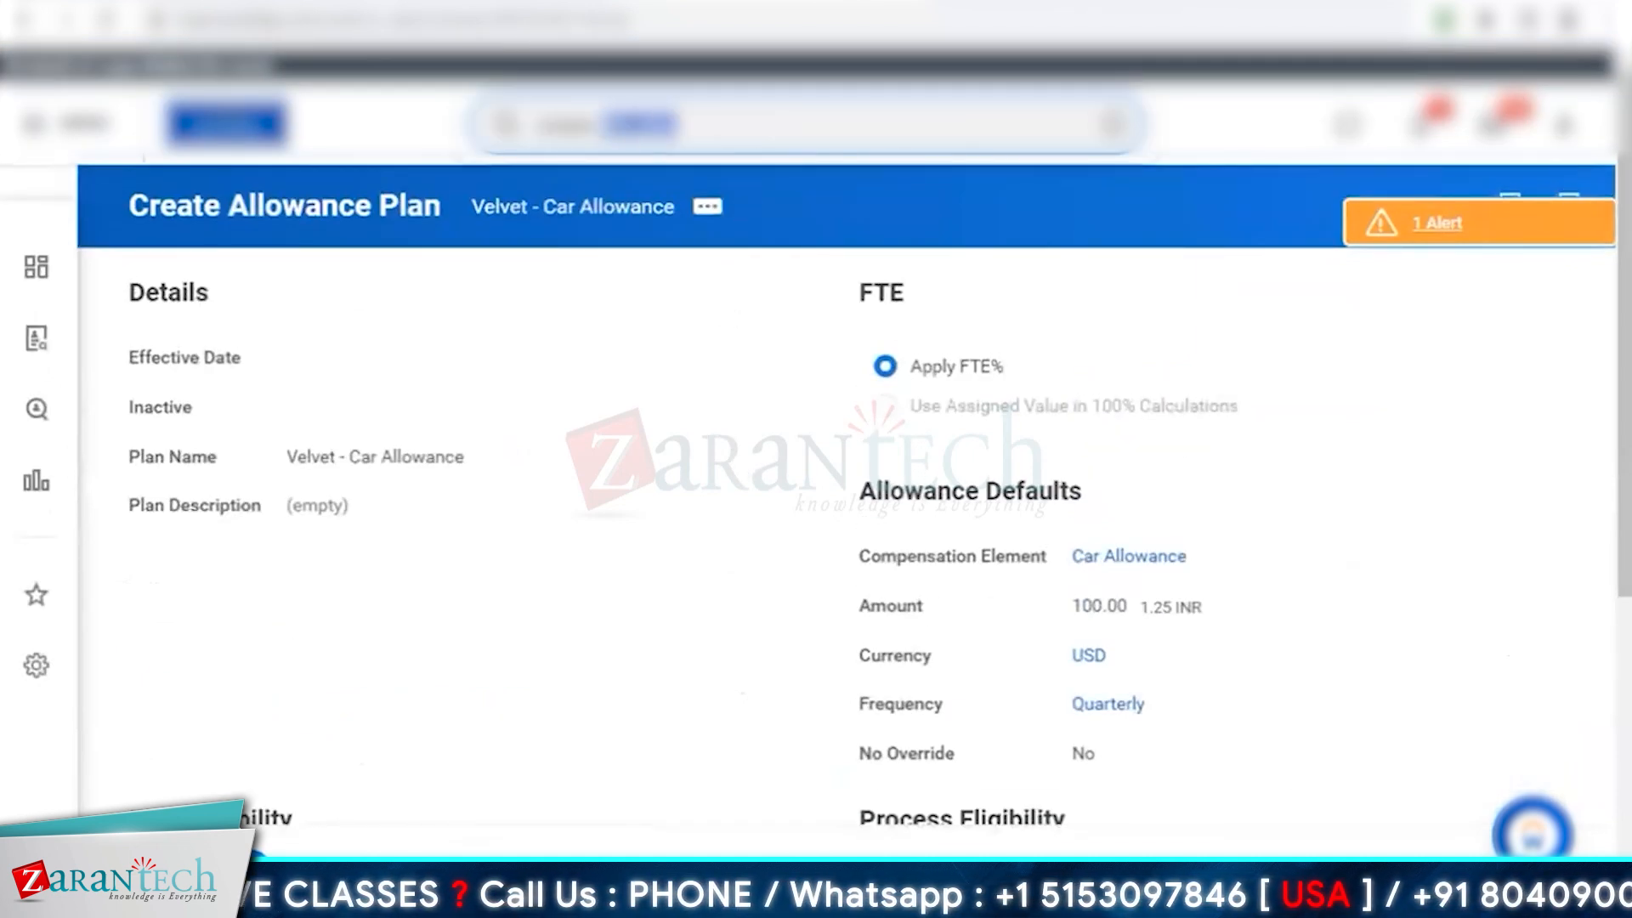
text(comp el)
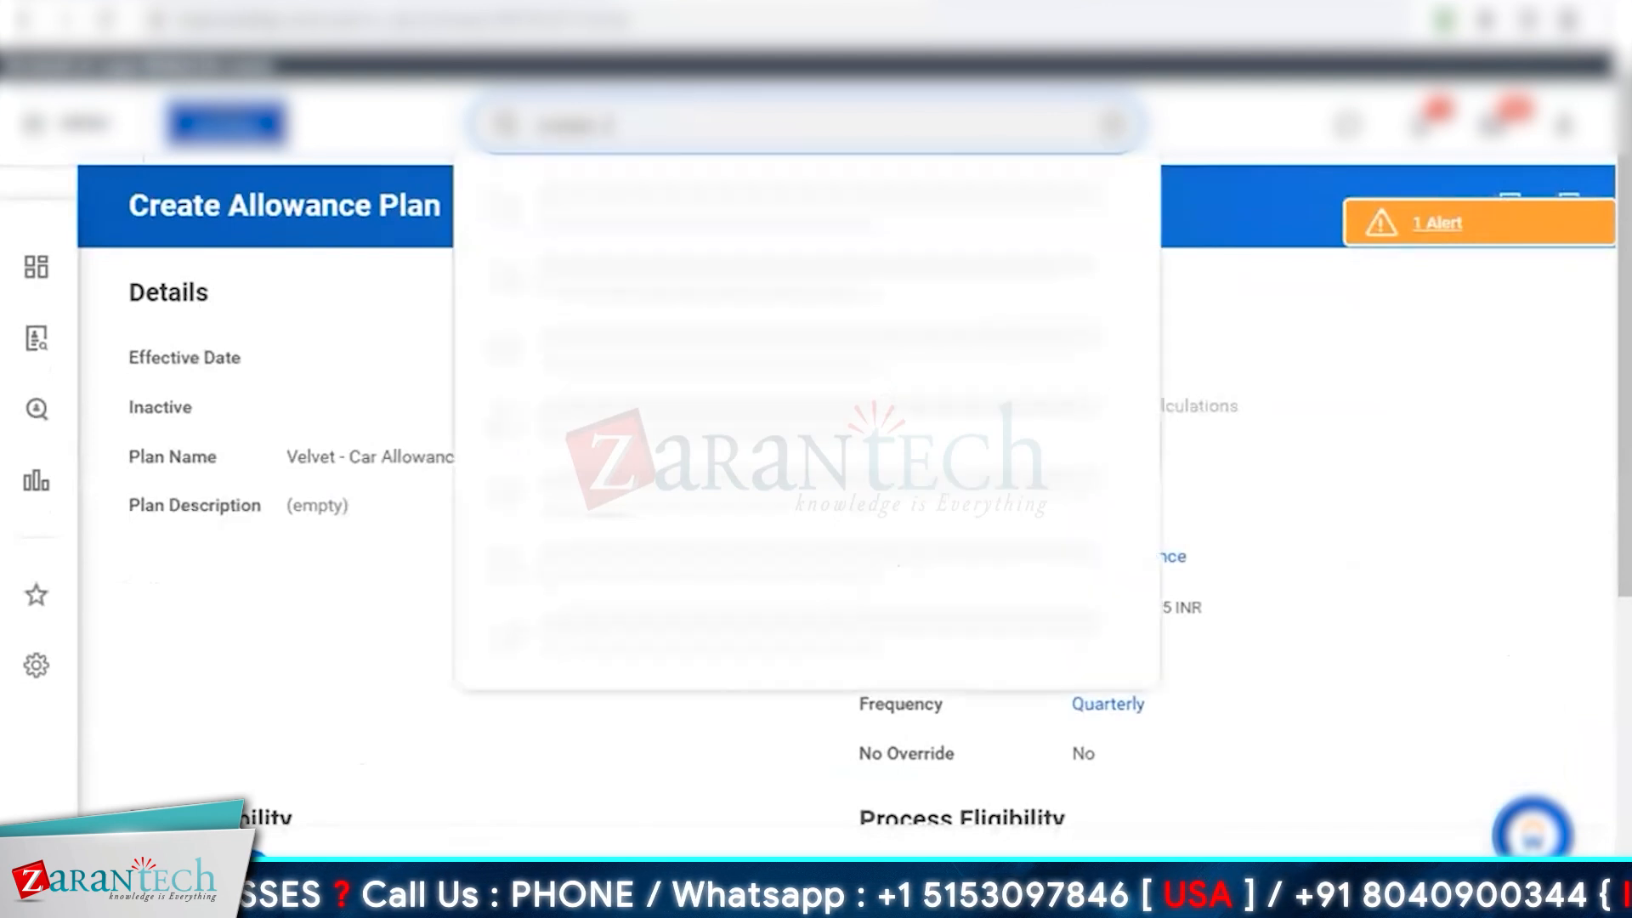
text(igi)
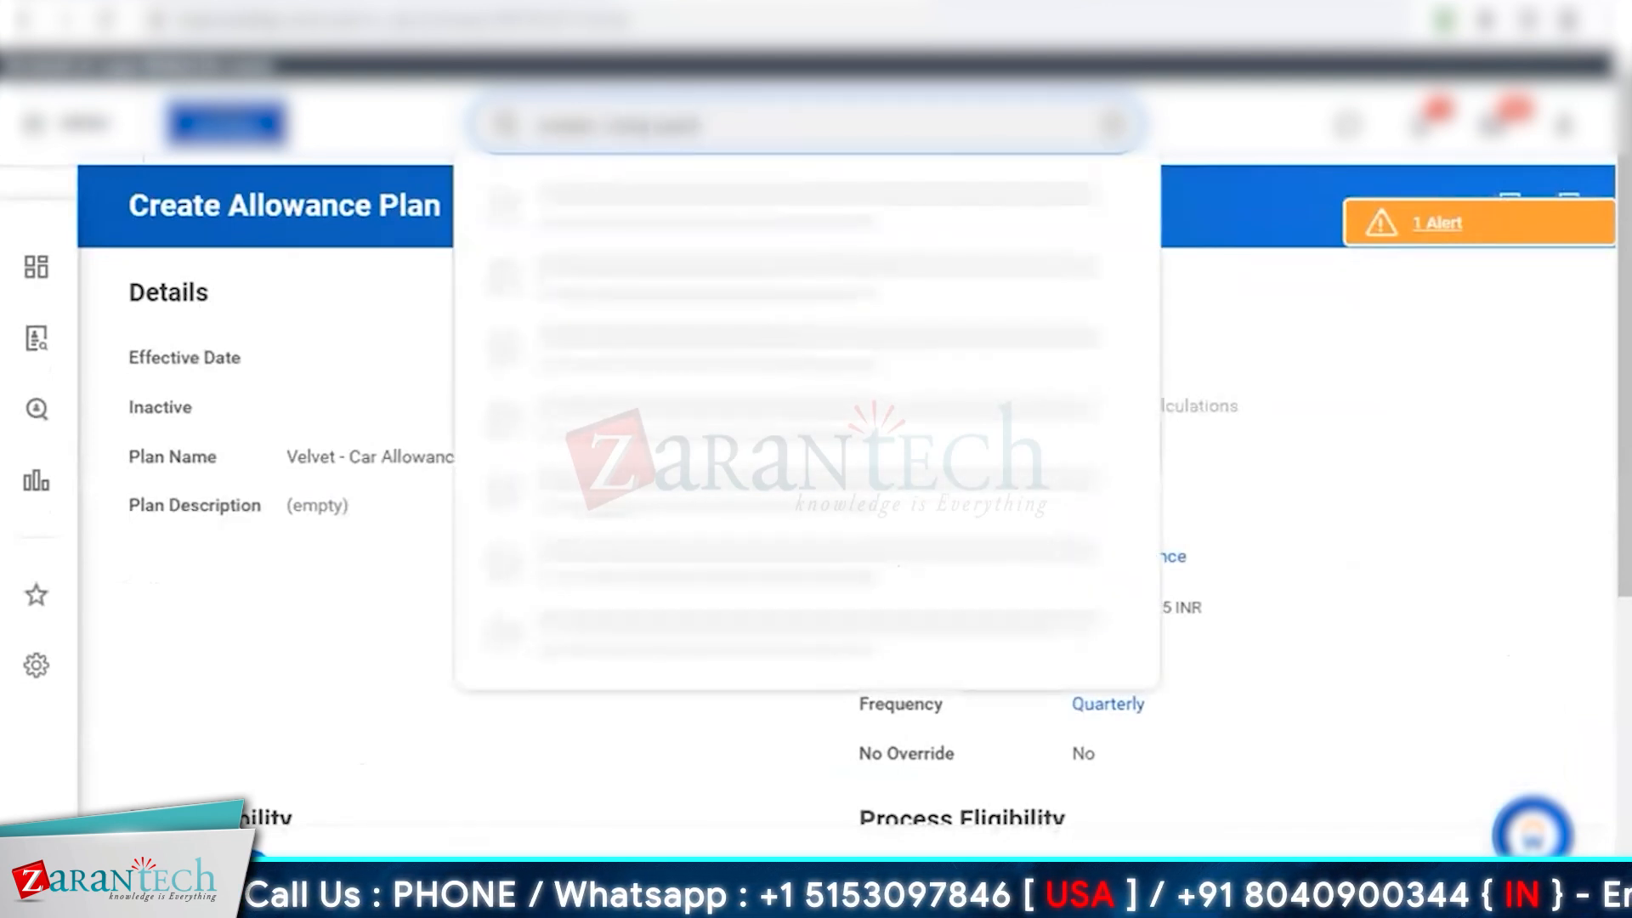
click(678, 191)
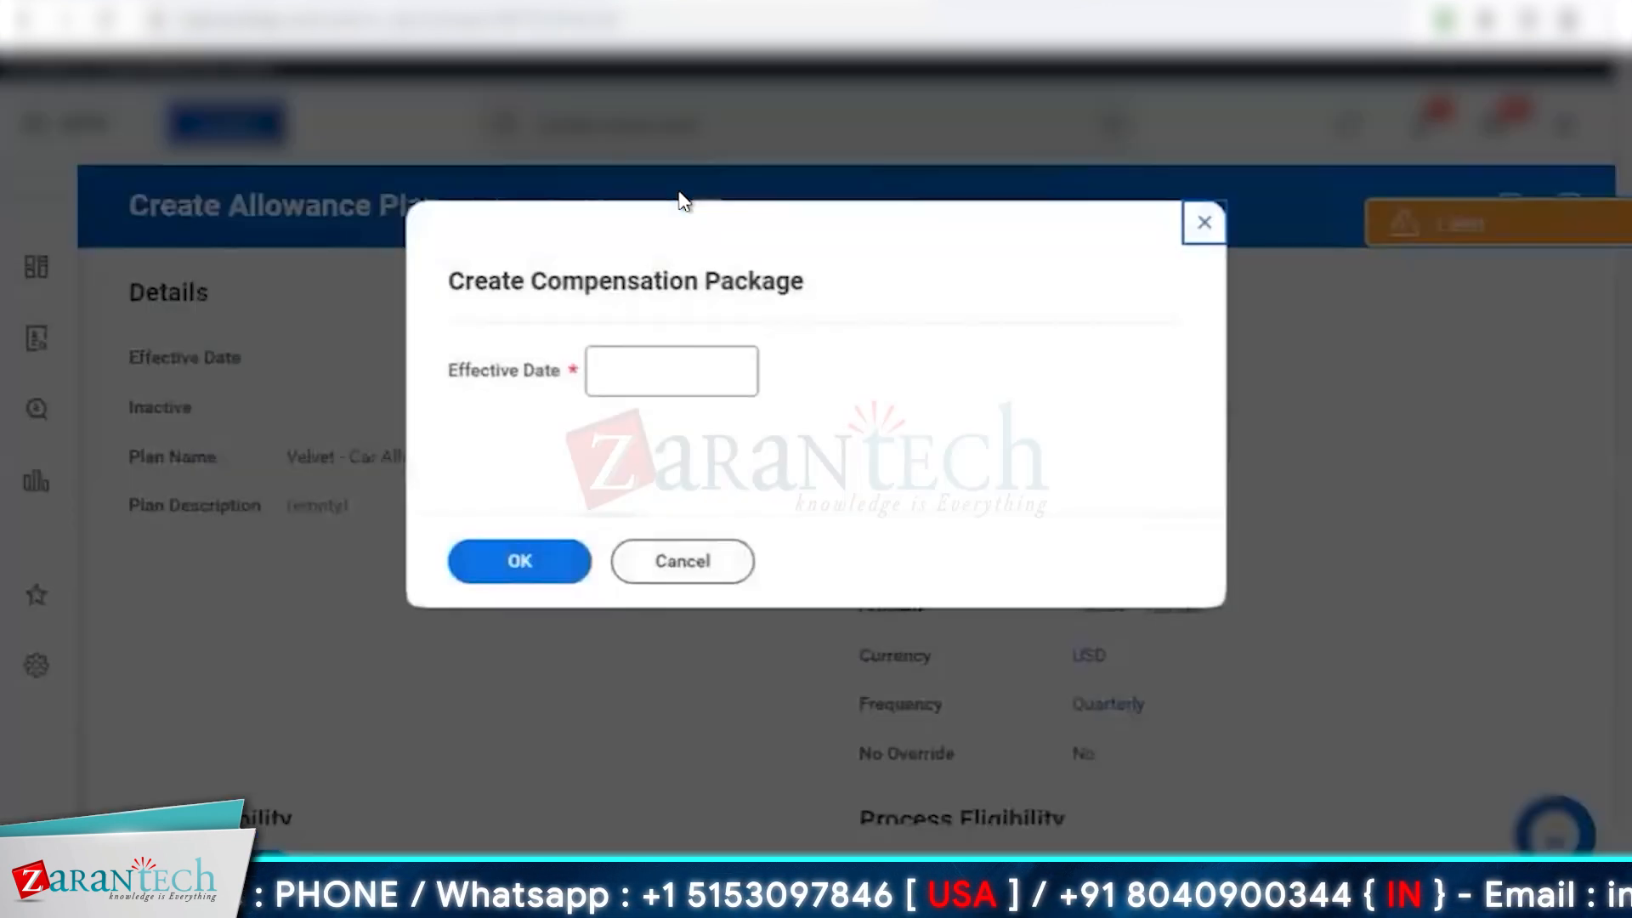
click(610, 391)
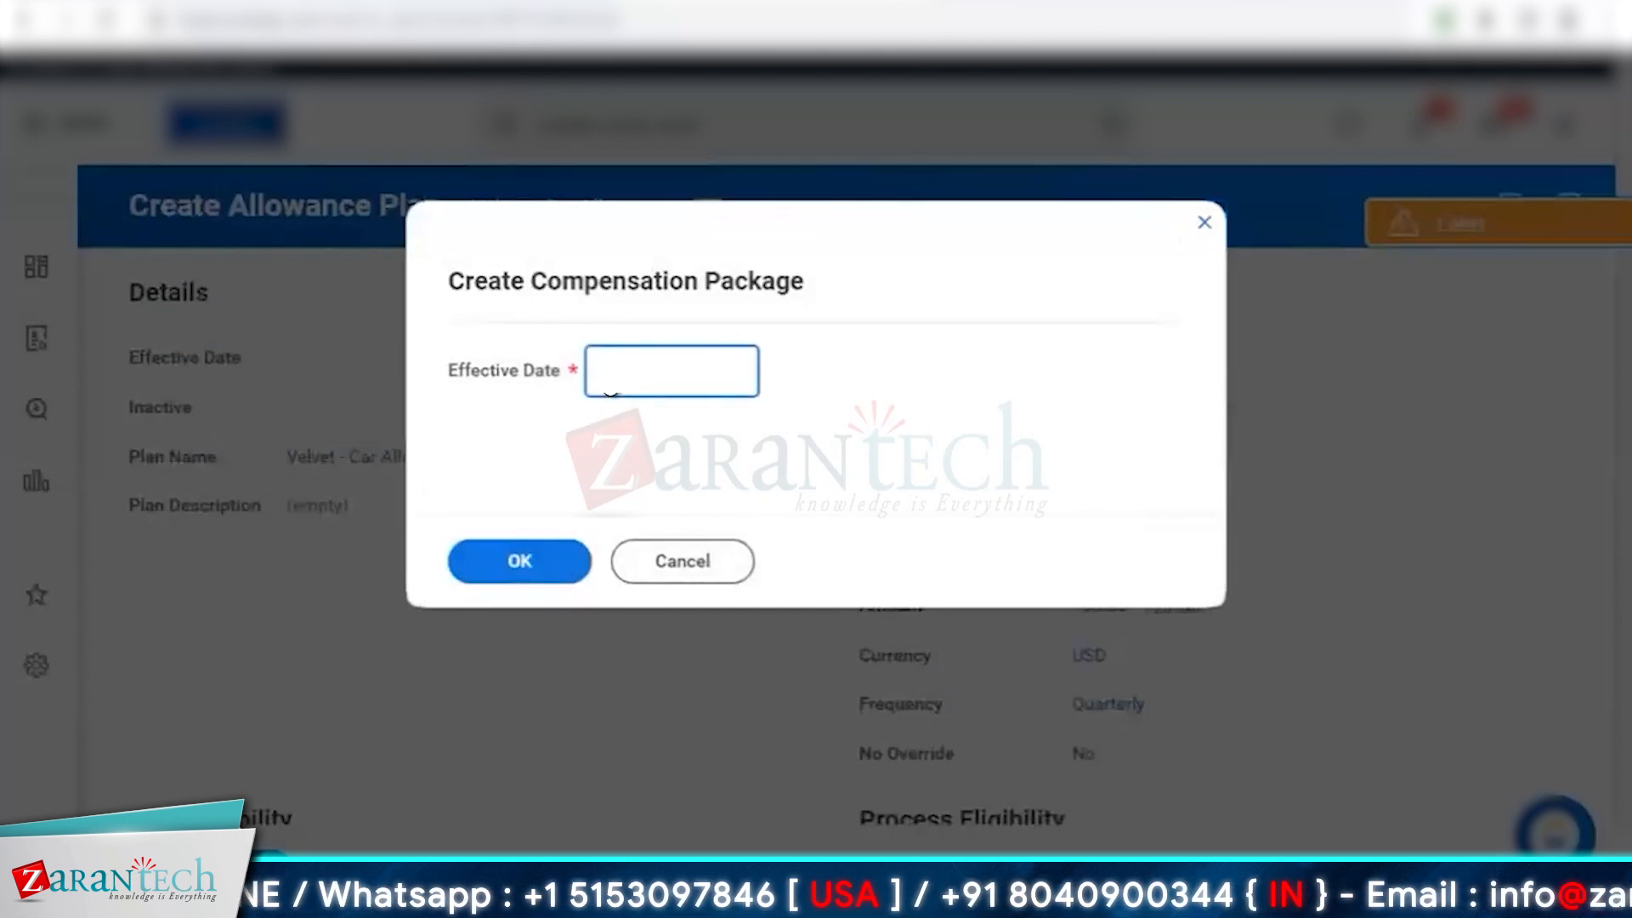
click(535, 576)
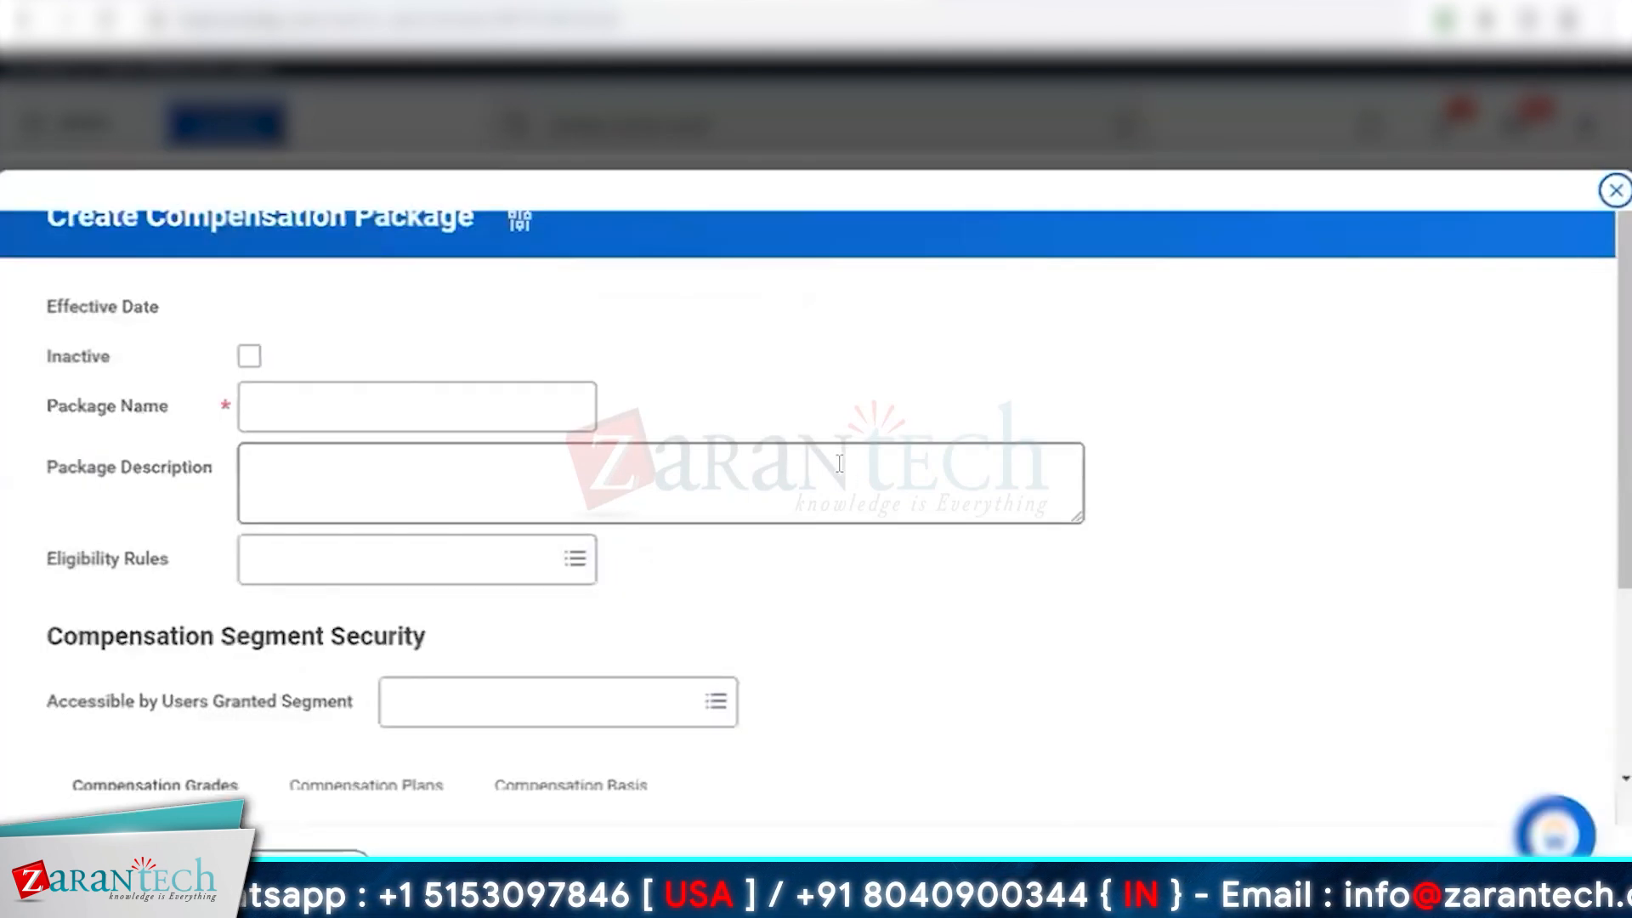
click(565, 238)
text(Velvet Comp Package)
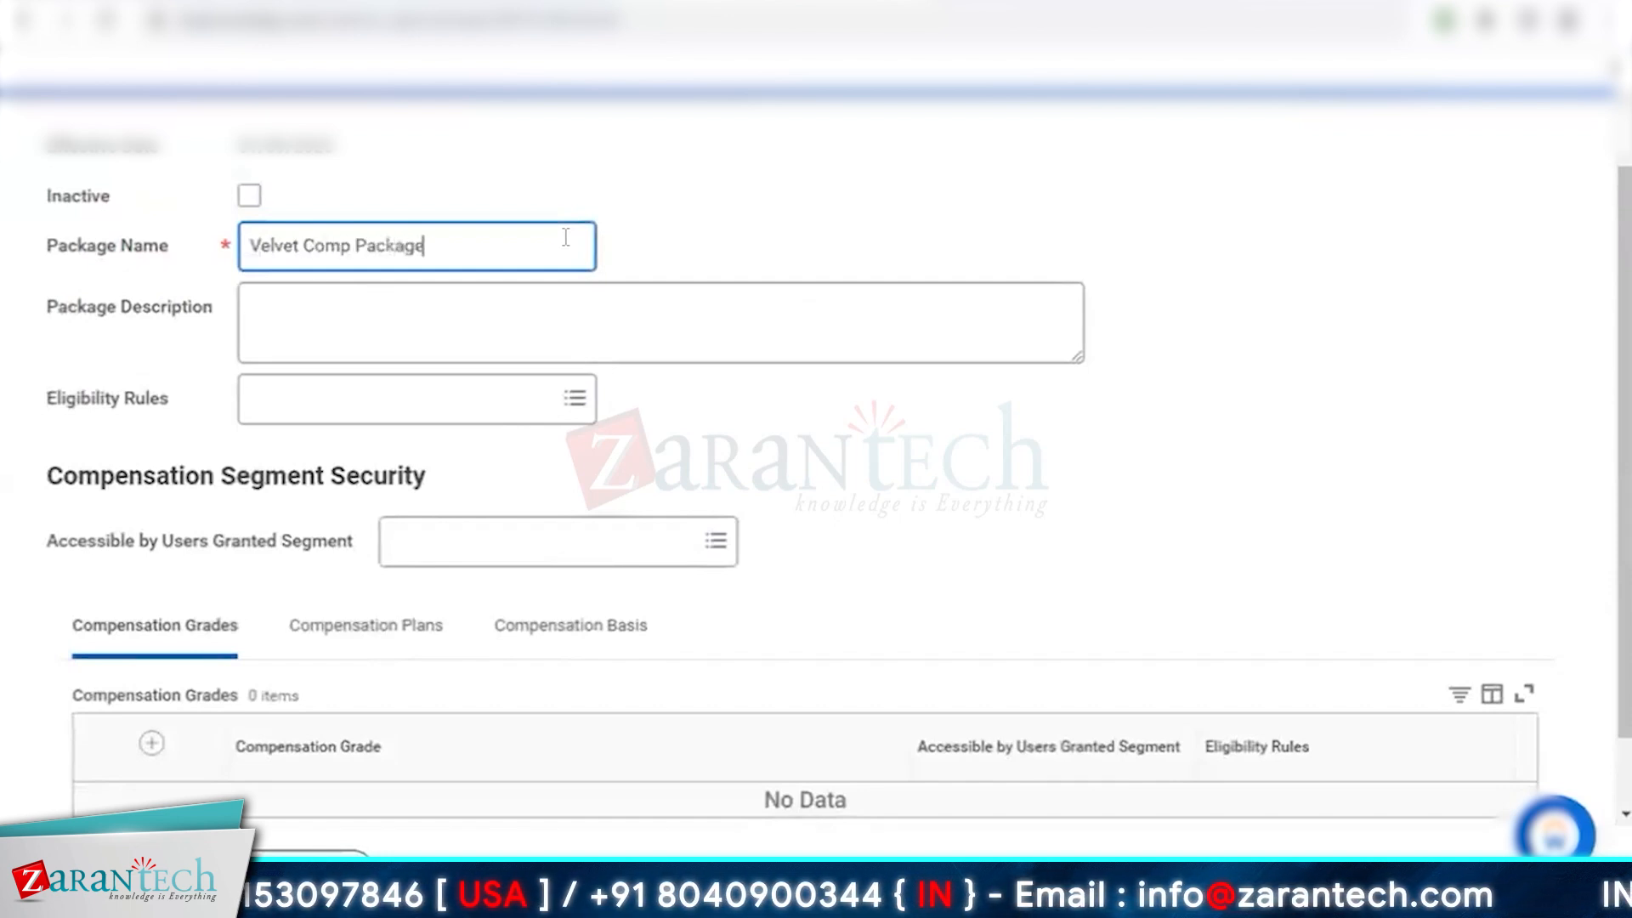
Add two compensation grade rows to the package and assign Velvet - Executive Grade to the first
scroll(565, 237, down, 1)
click(150, 661)
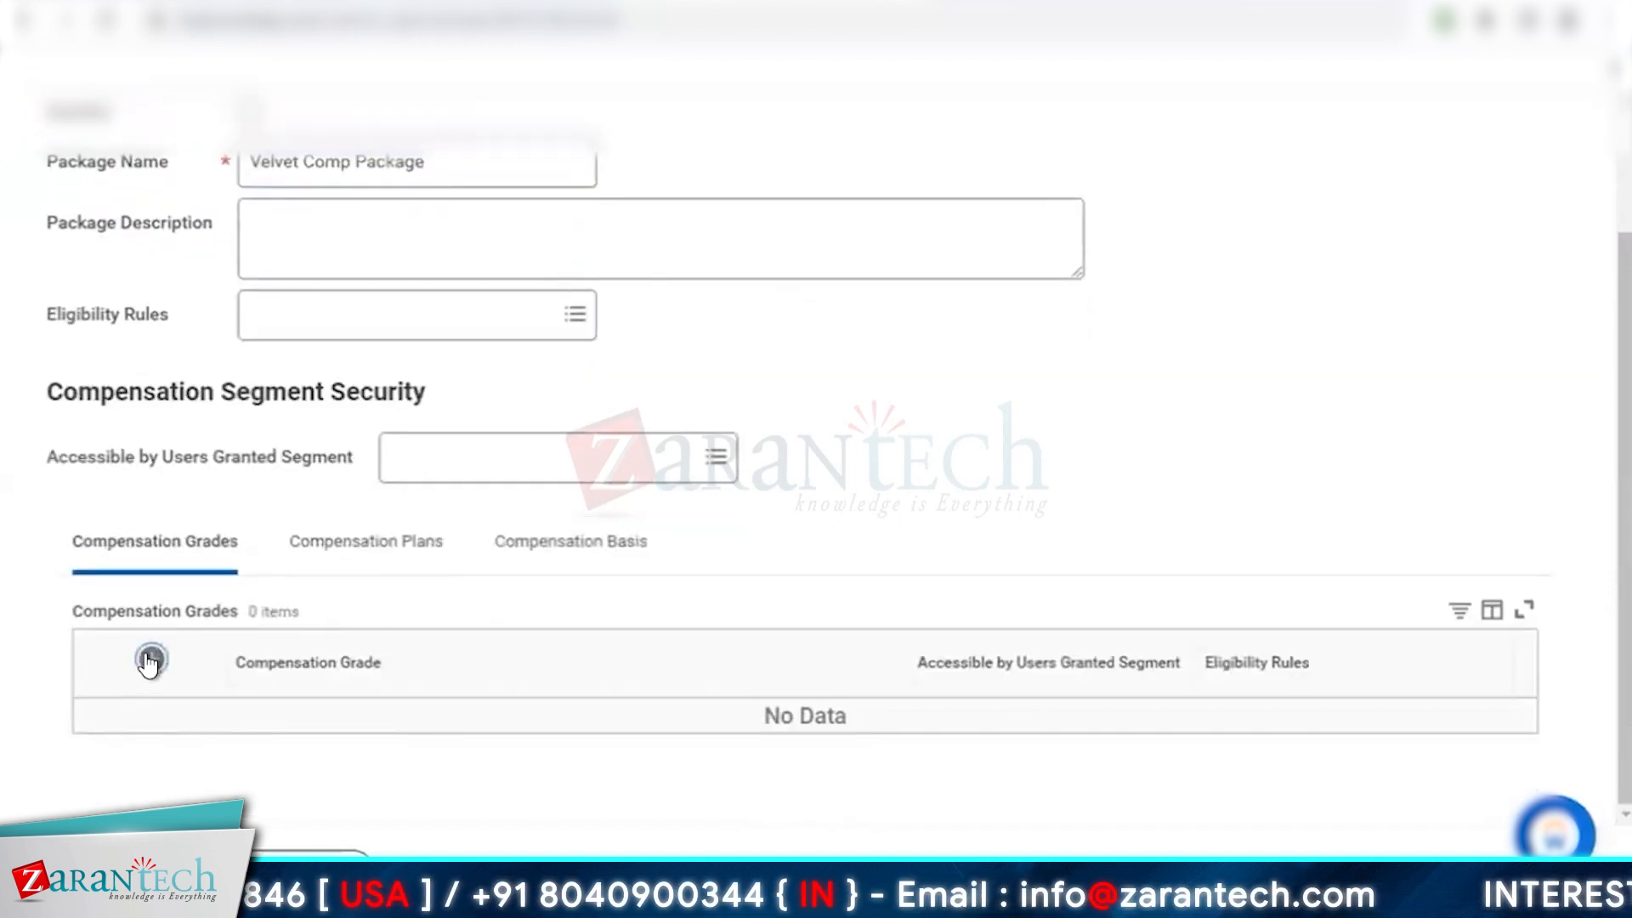
click(152, 671)
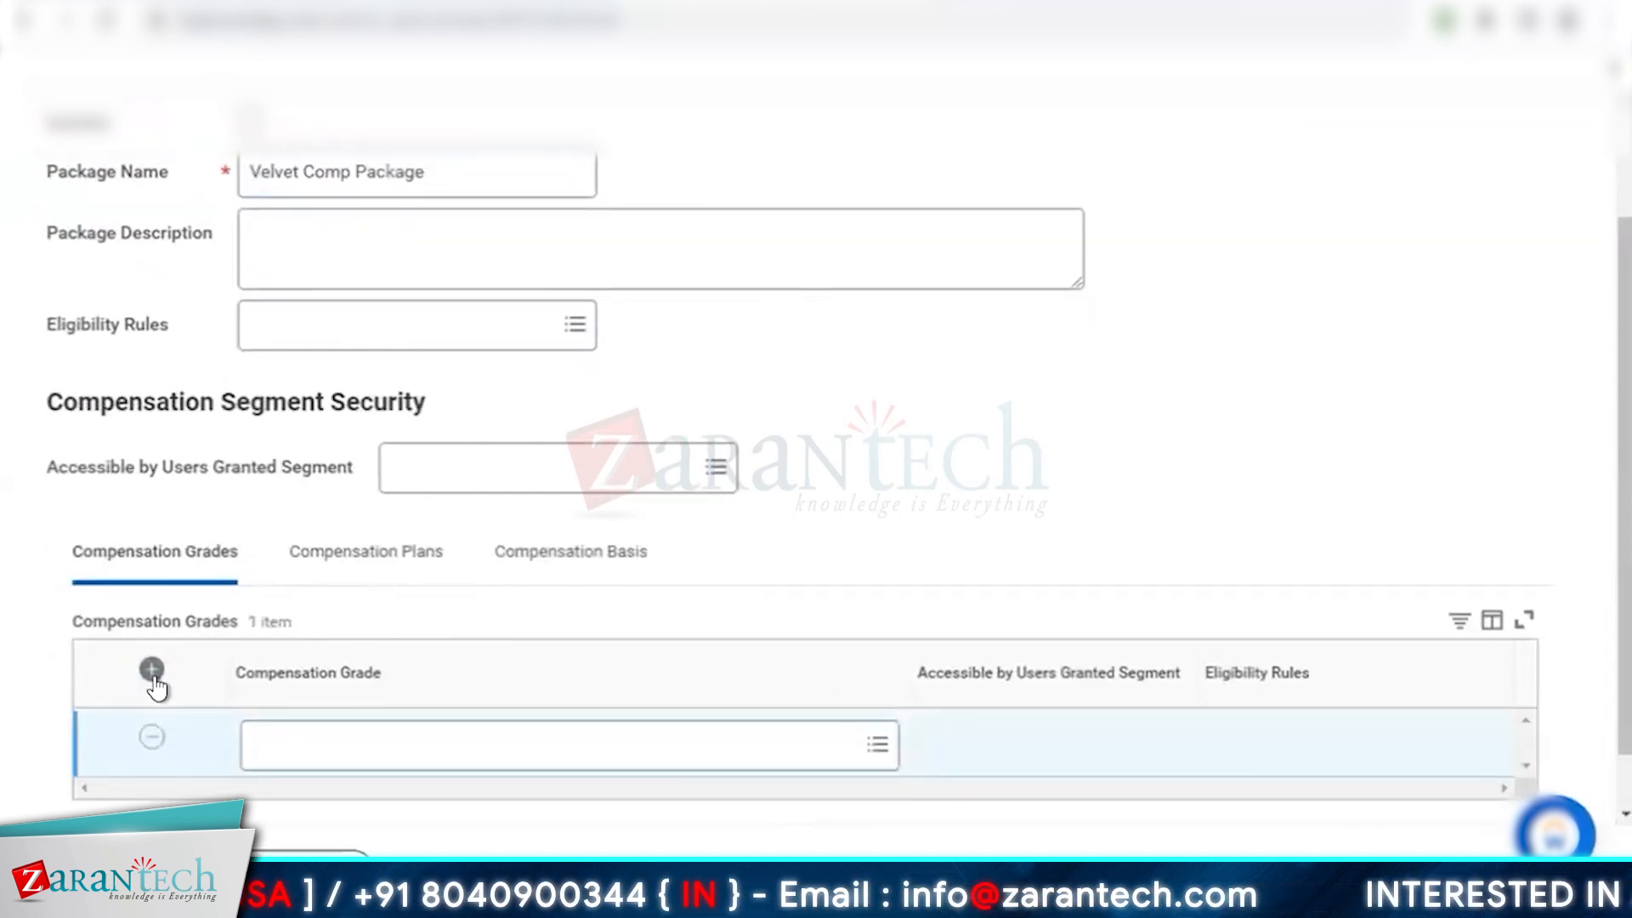
click(472, 747)
text(vel)
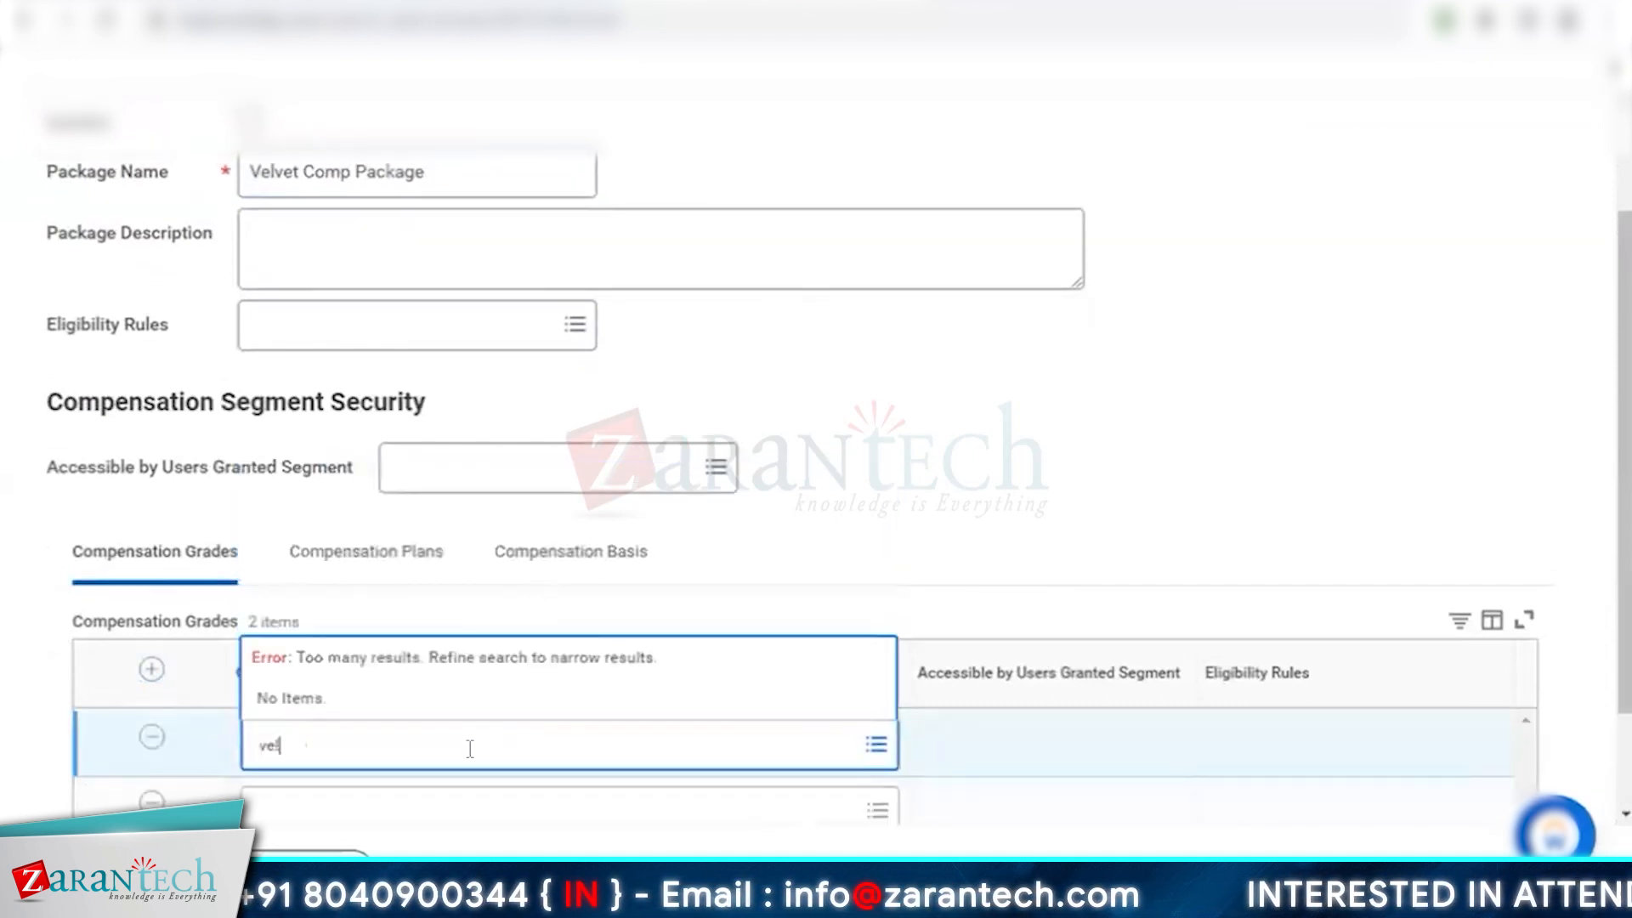
text(vtet)
key(Return)
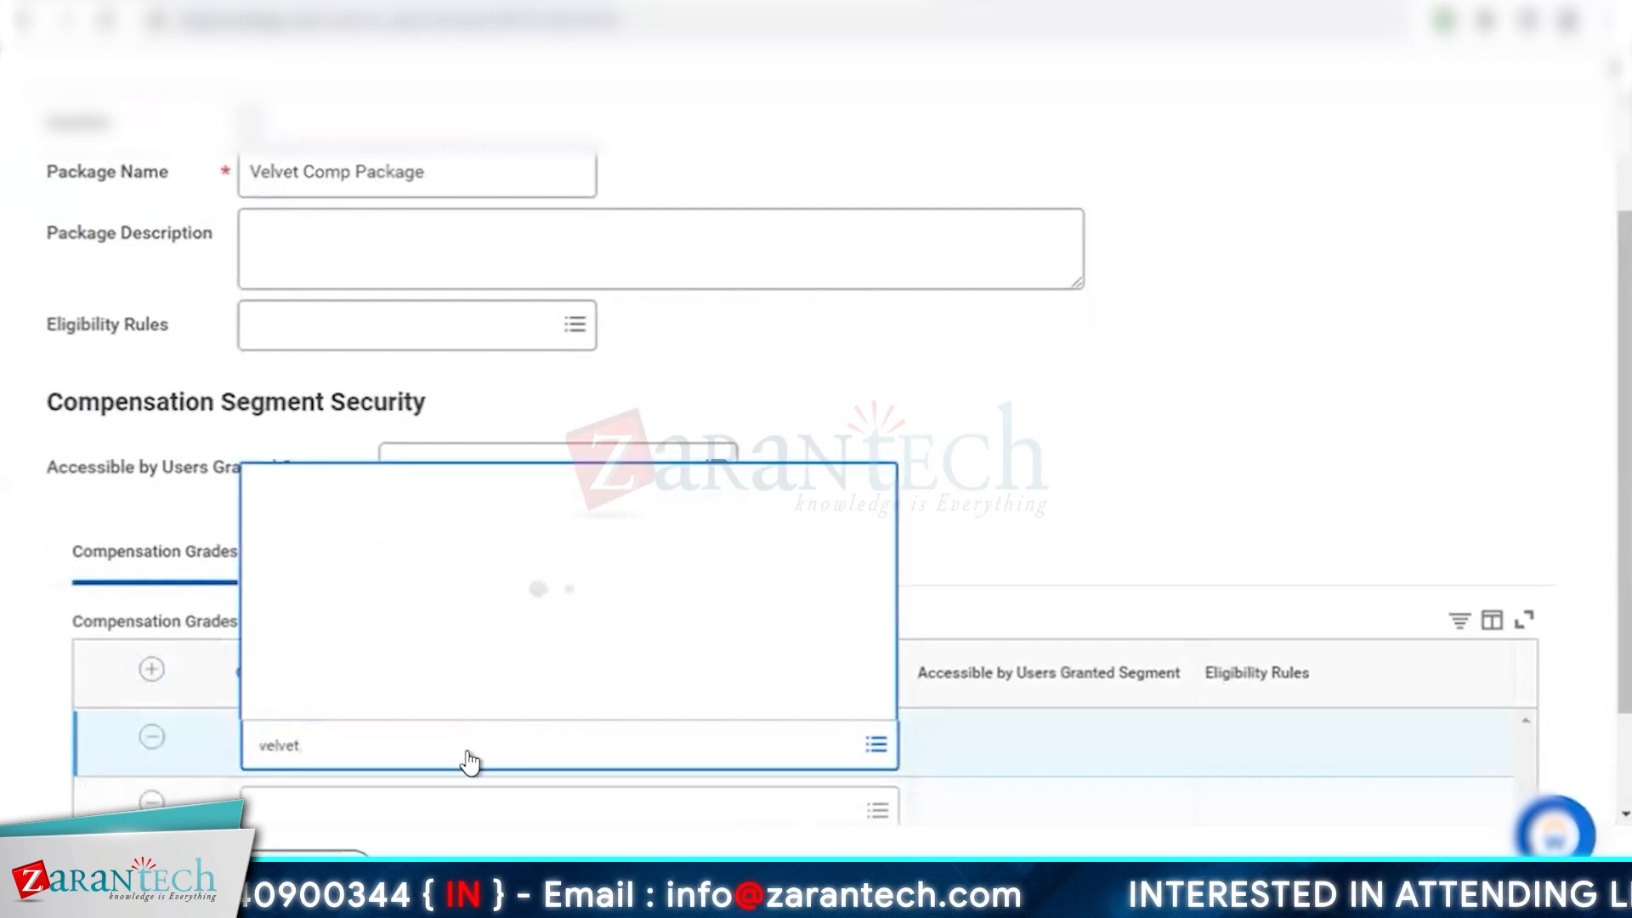
Try to assign the Velvet non-executive grade to the second compensation grade row
click(263, 803)
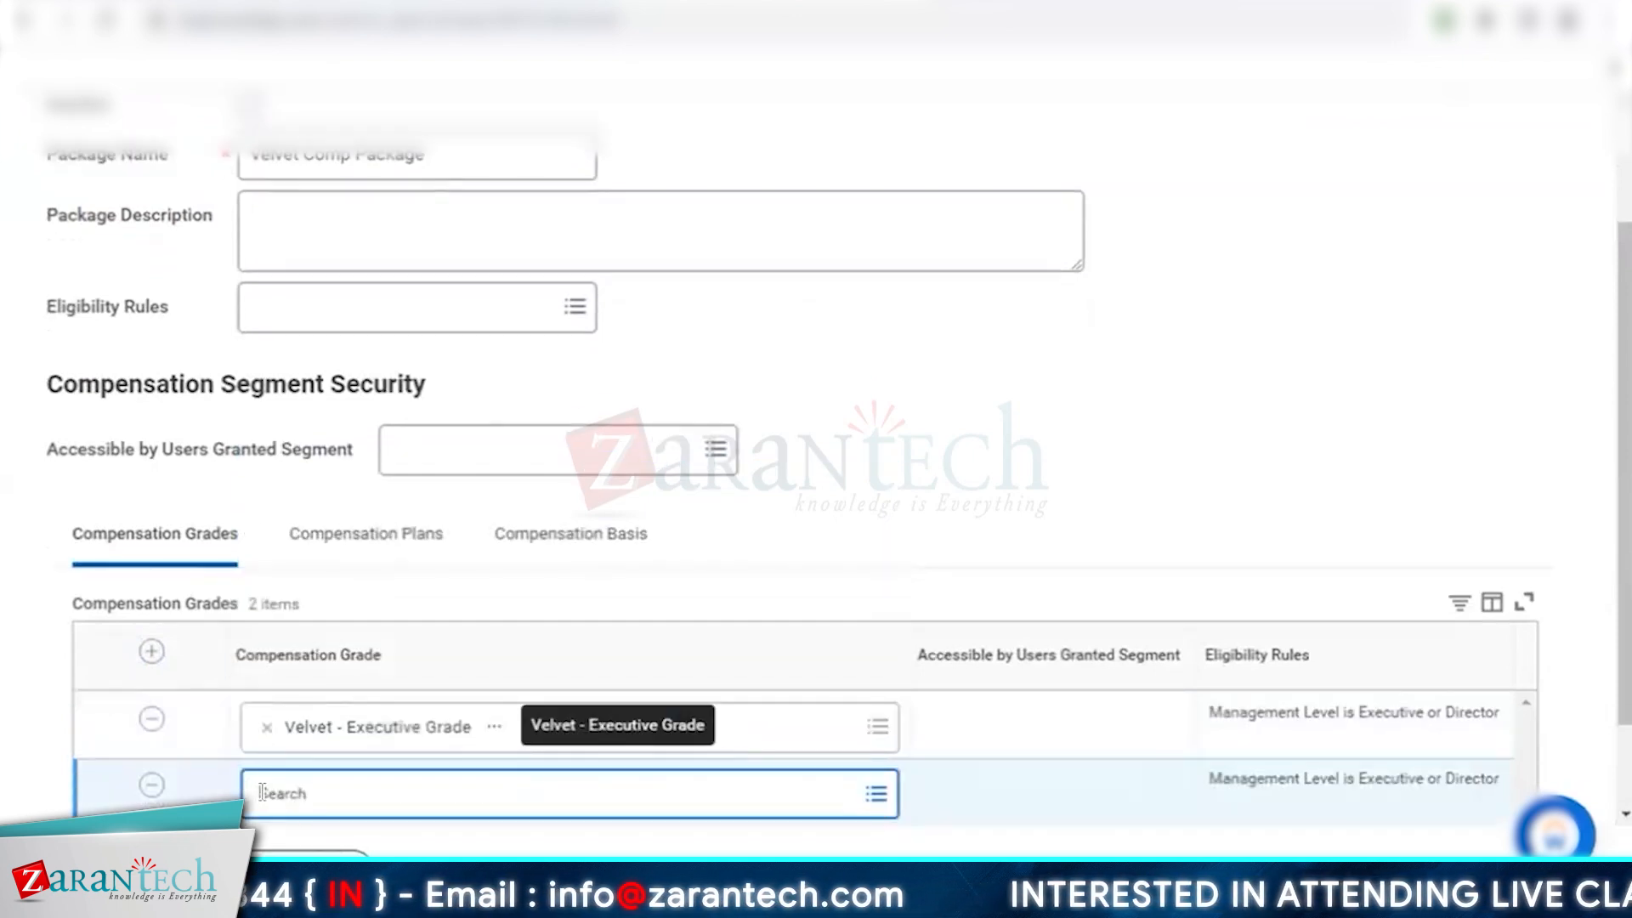
text(velvet s)
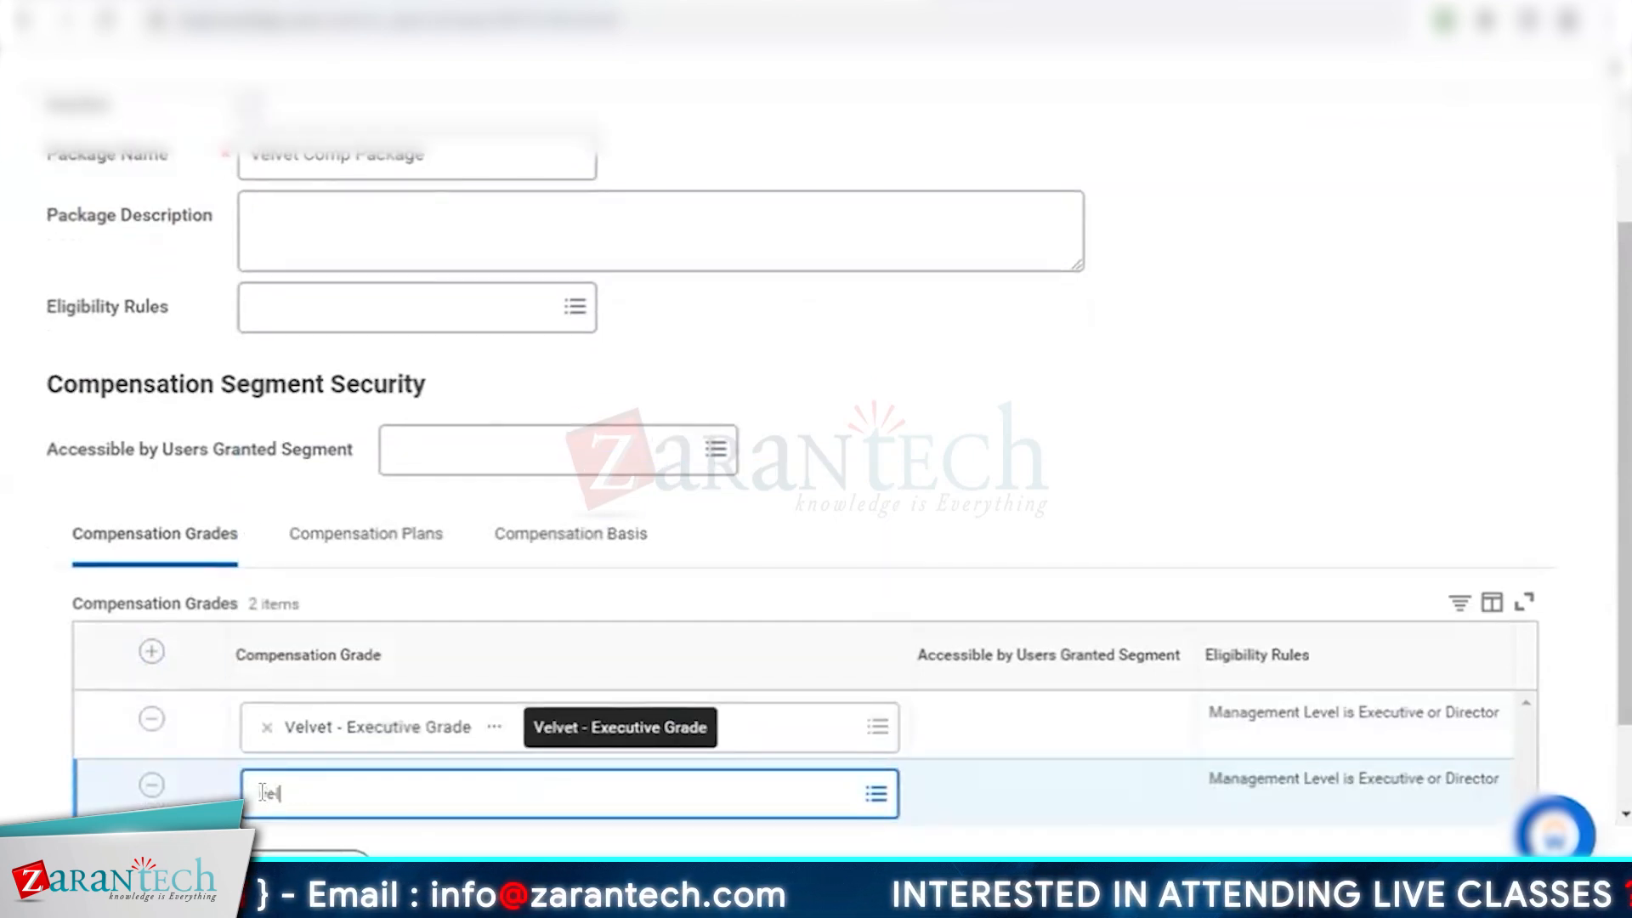
key(Return)
click(476, 486)
scroll(477, 486, down, 1)
click(335, 678)
text(velvet)
key(Return)
text(n.ex)
key(Return)
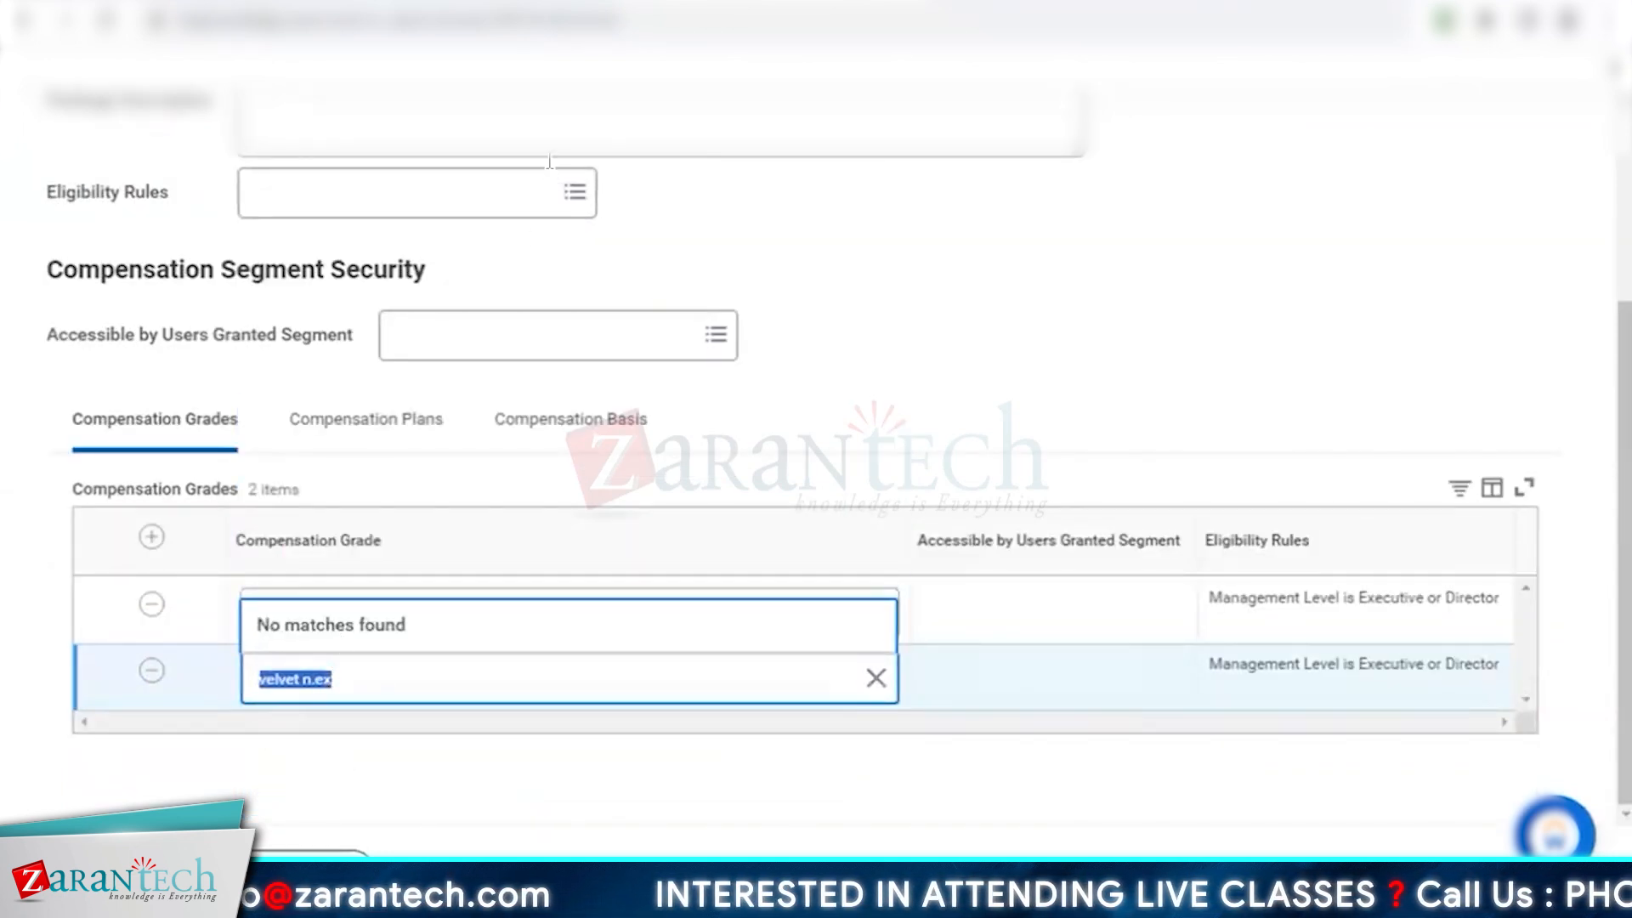
Add Velvet - Salary Plan to the package's compensation plans
click(366, 418)
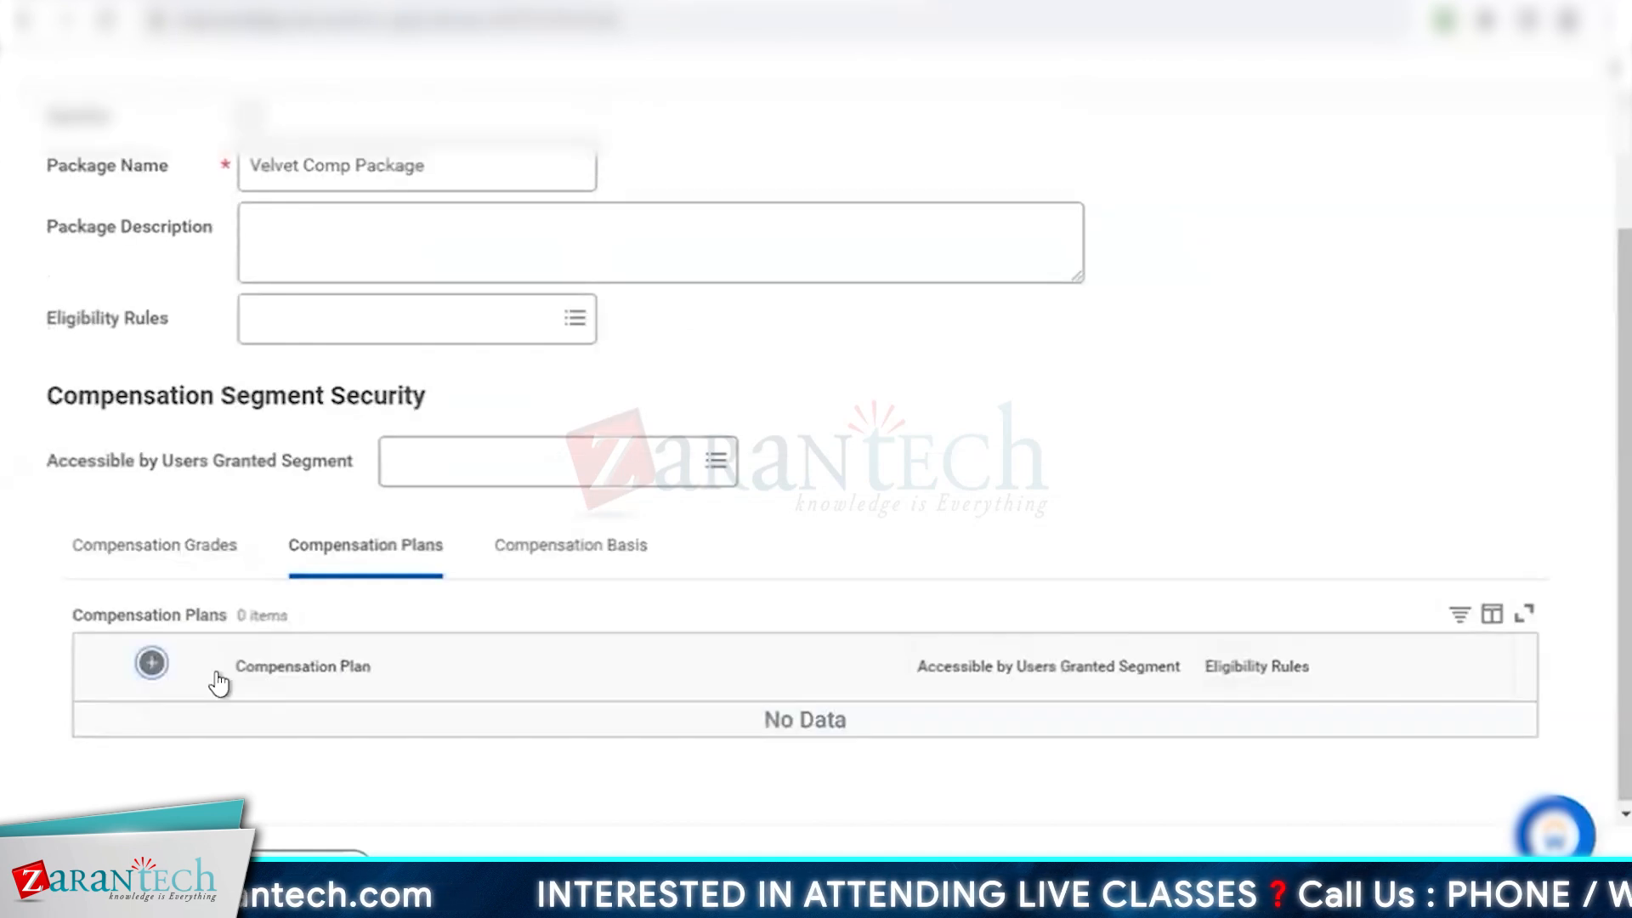
click(152, 669)
click(388, 738)
text(salae)
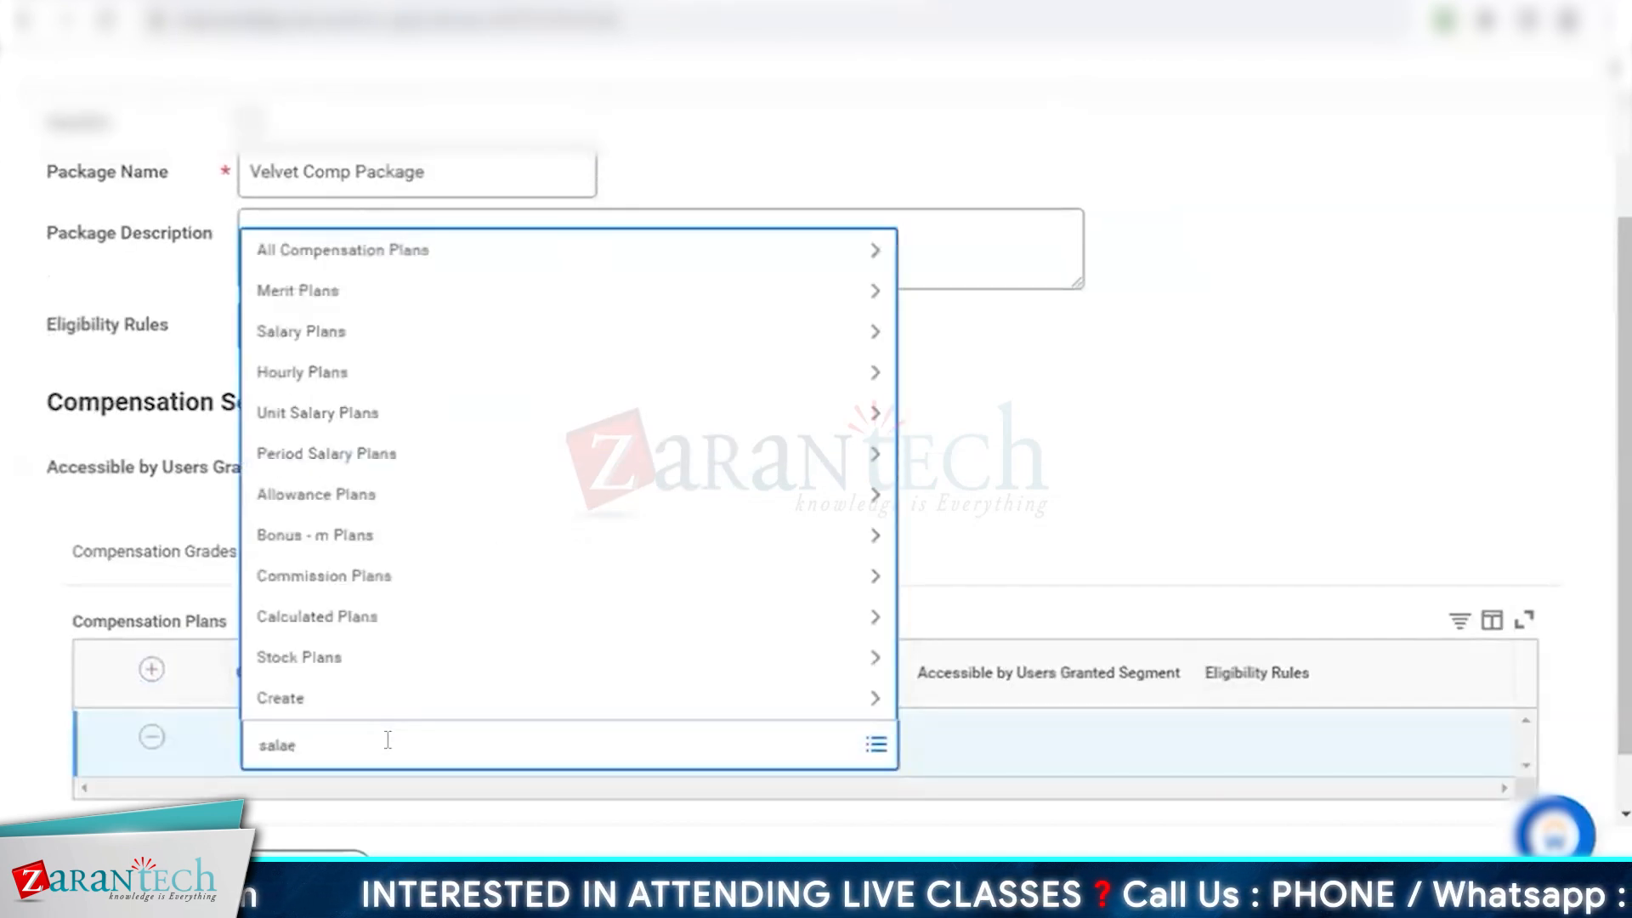
key(BackSpace)
text(r)
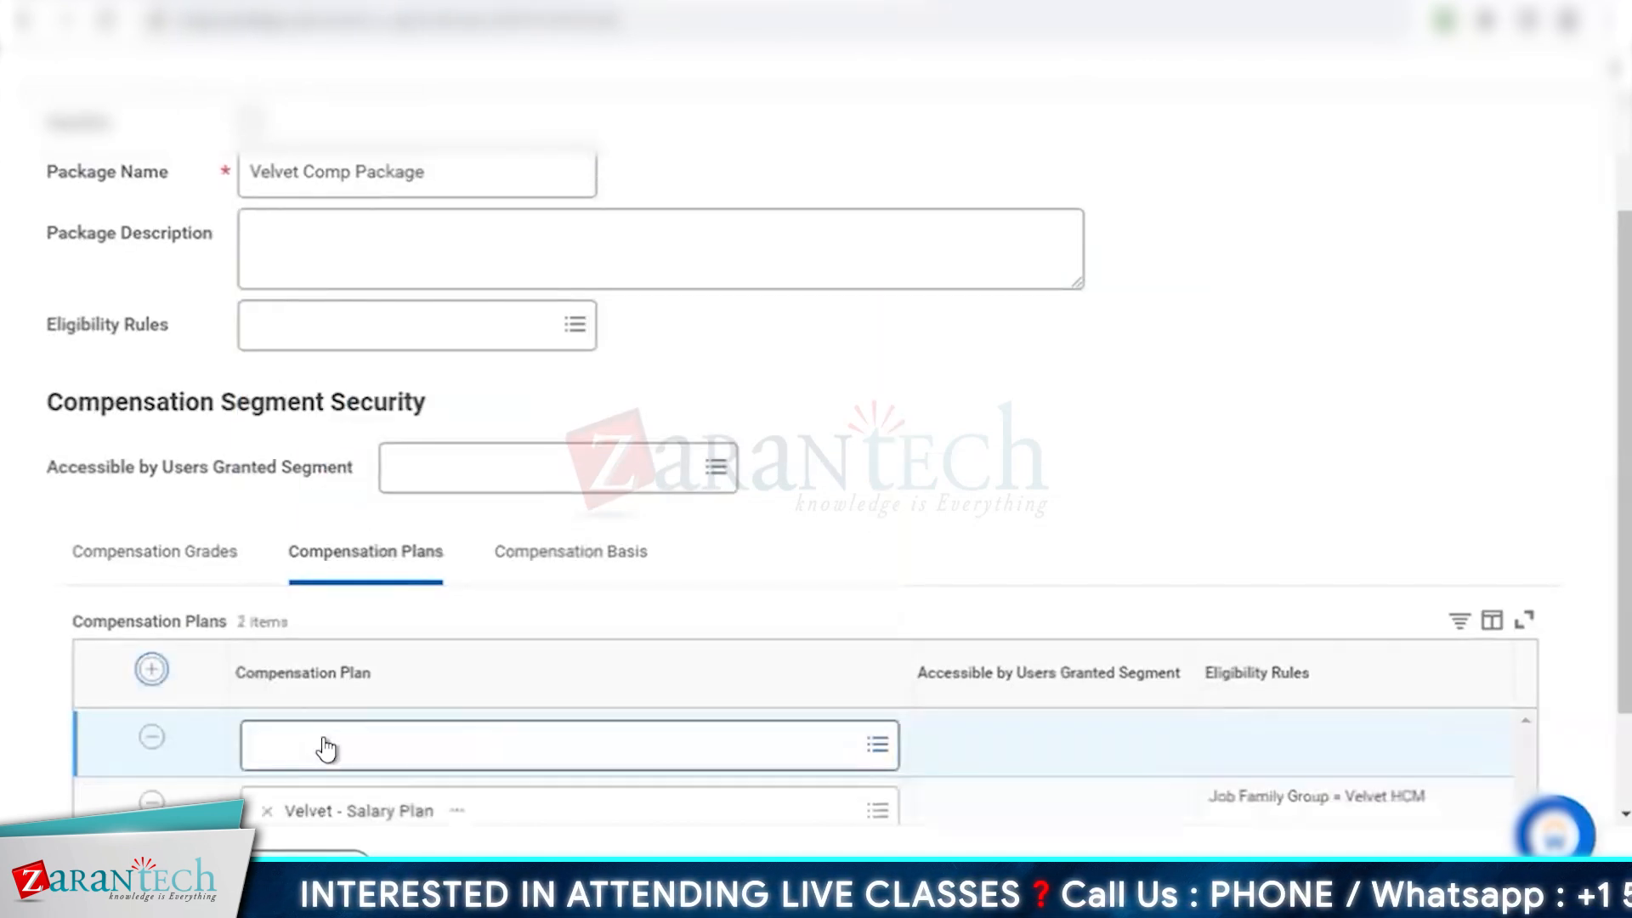
Add Velvet - Car Allowance as the package's second compensation plan
click(324, 737)
text(velvet)
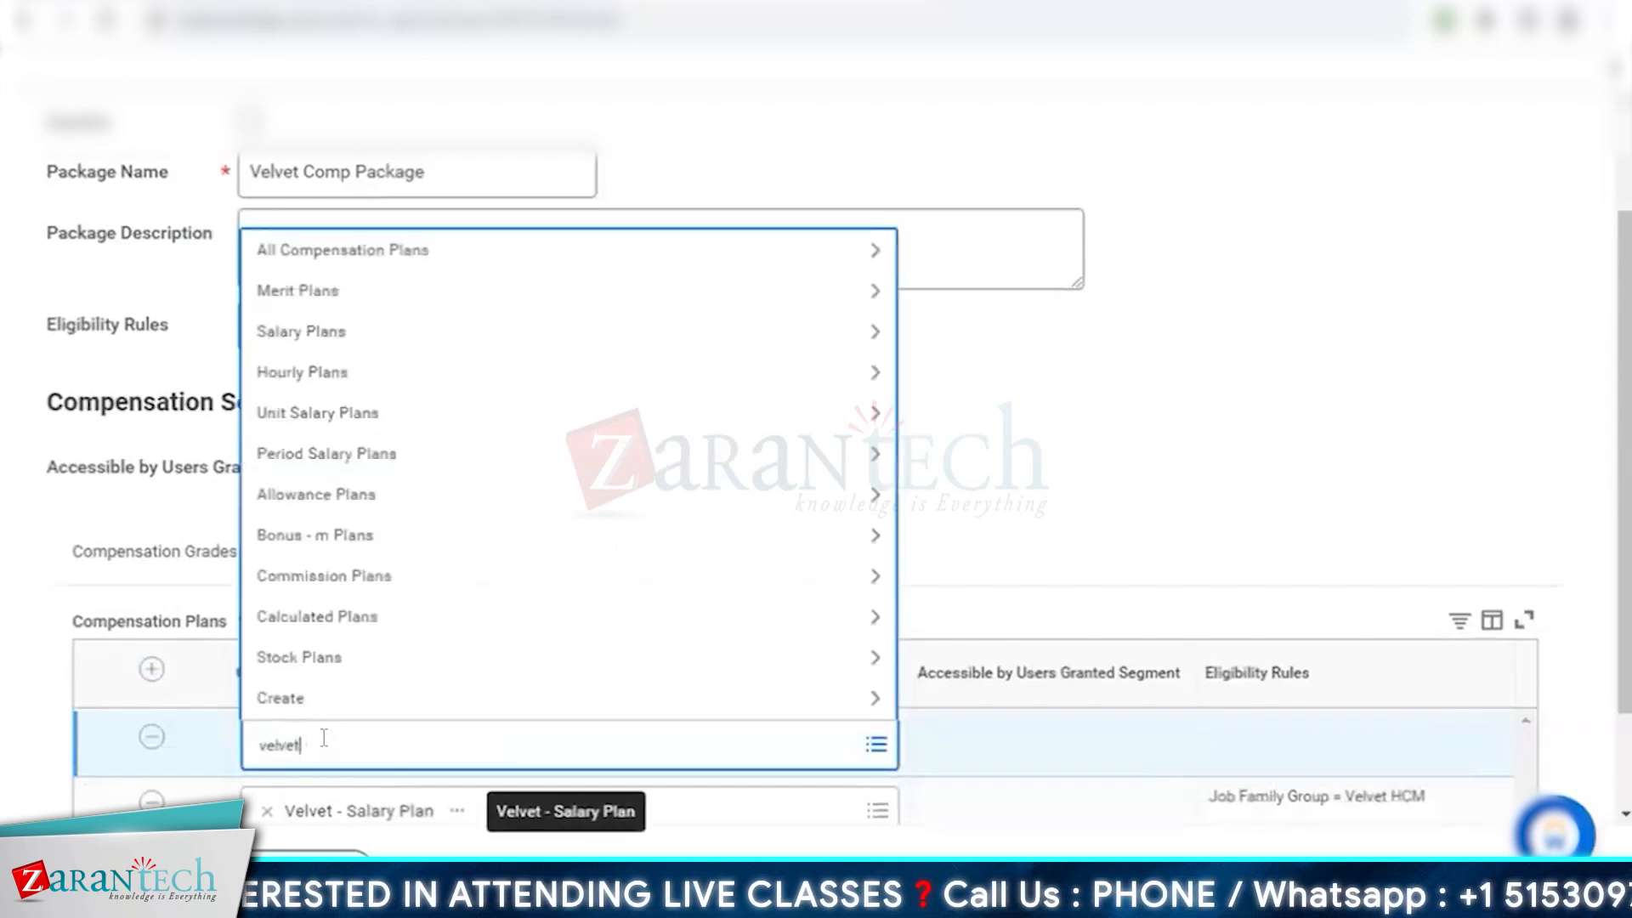
key(Return)
key(Return)
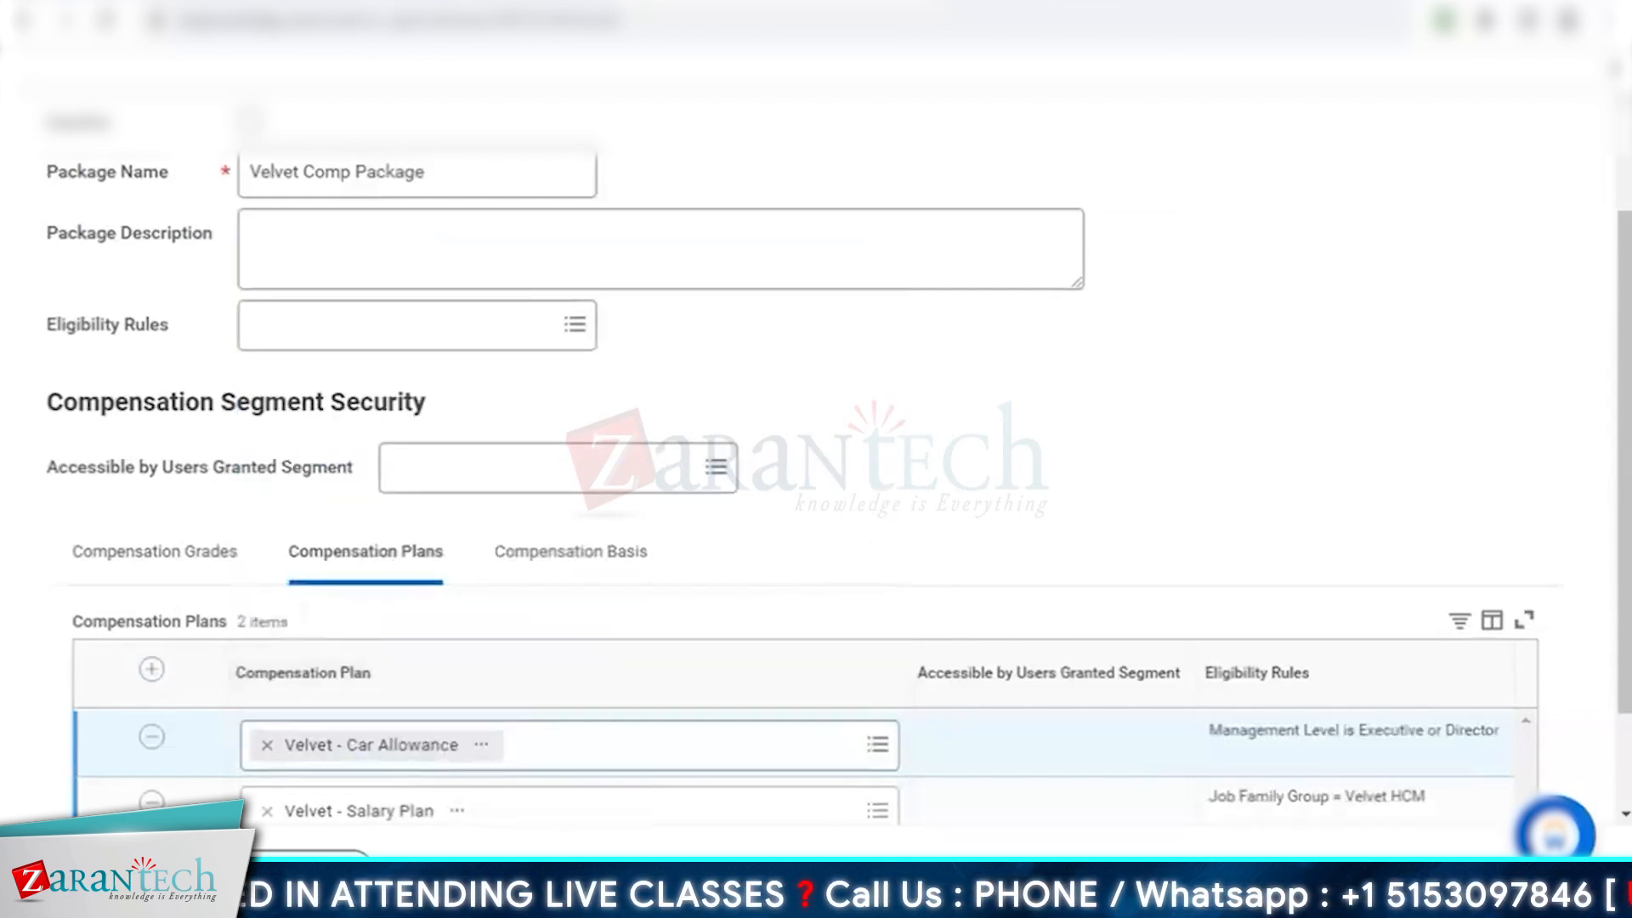
scroll(674, 583, down, 3)
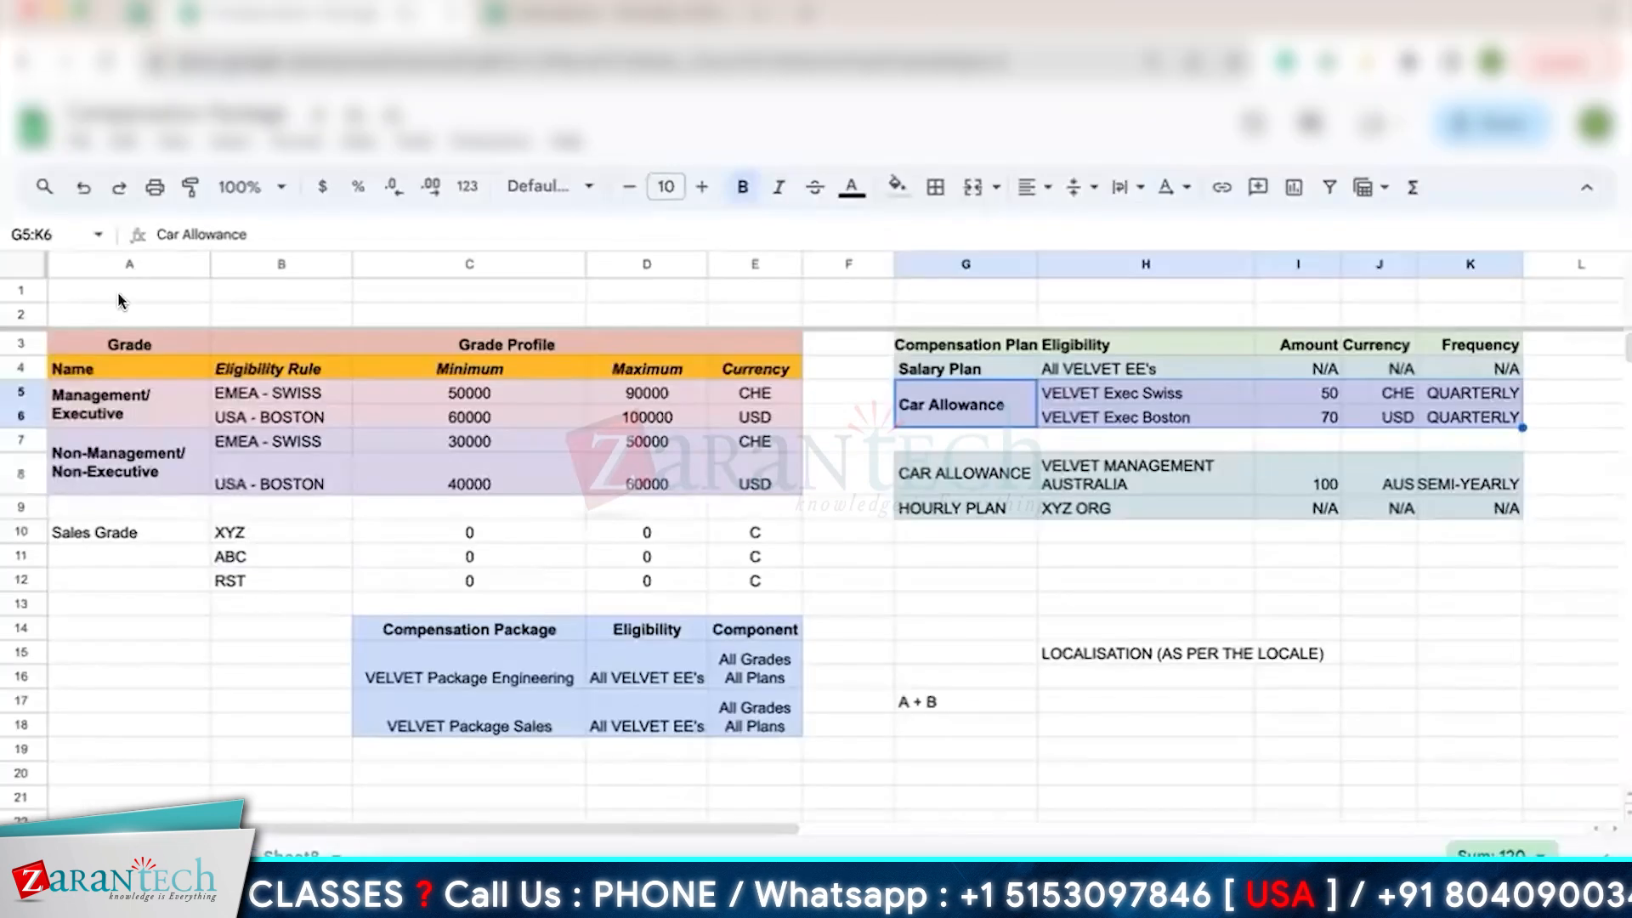
Switch to the compensation spreadsheet in Google Sheets and review the grade, plan and package tables
drag(130, 290, 1296, 739)
click(1297, 736)
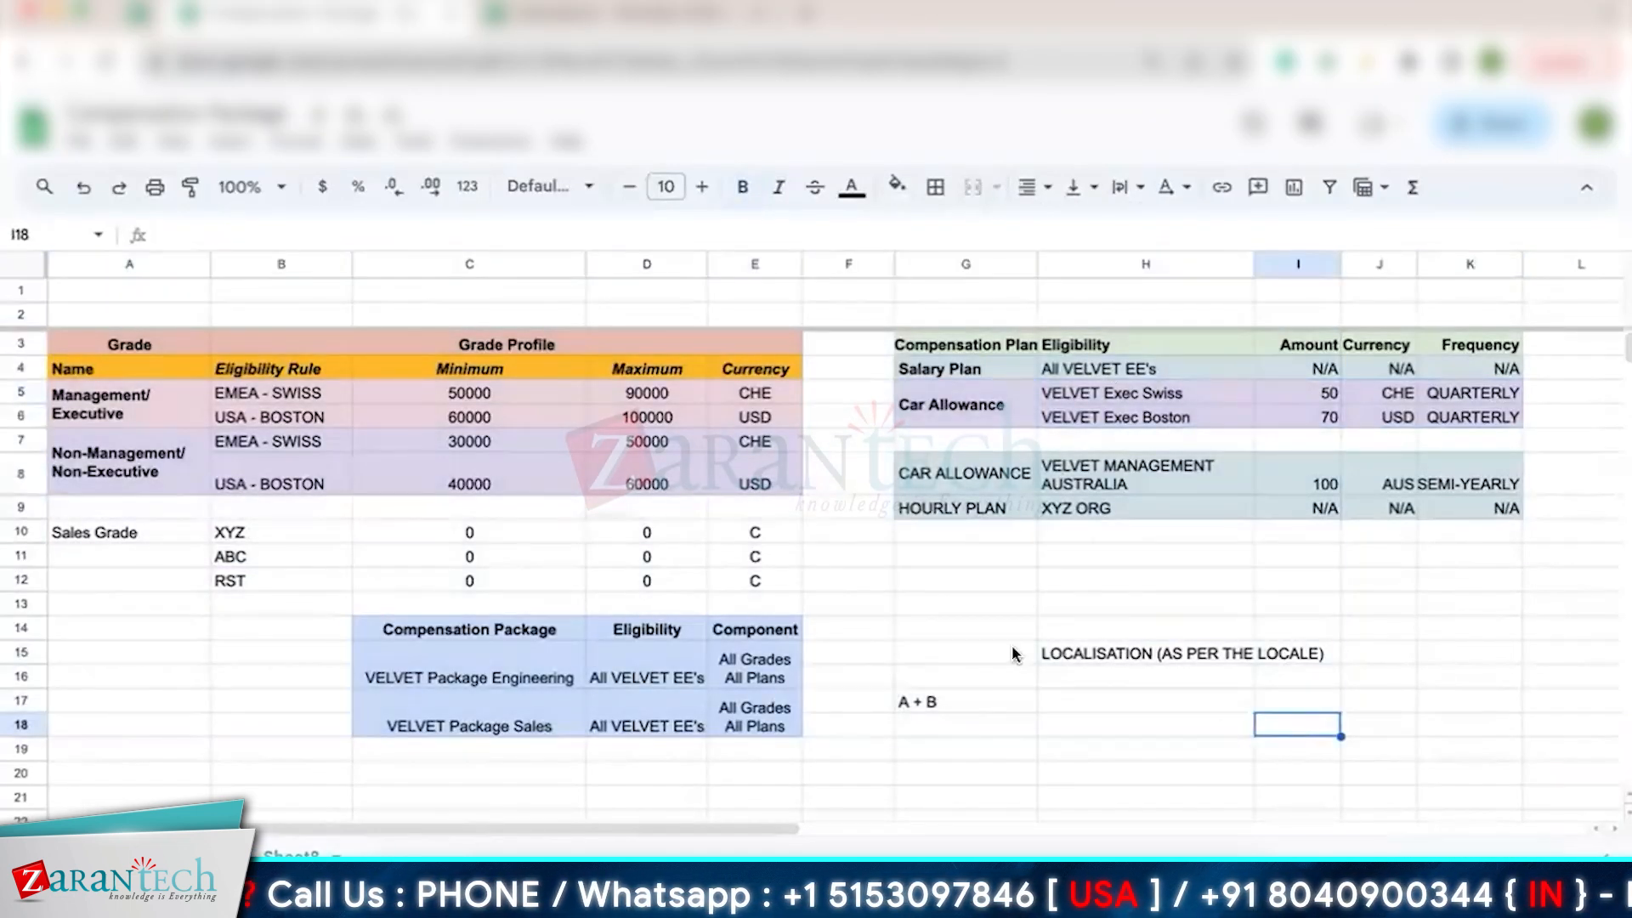
click(947, 602)
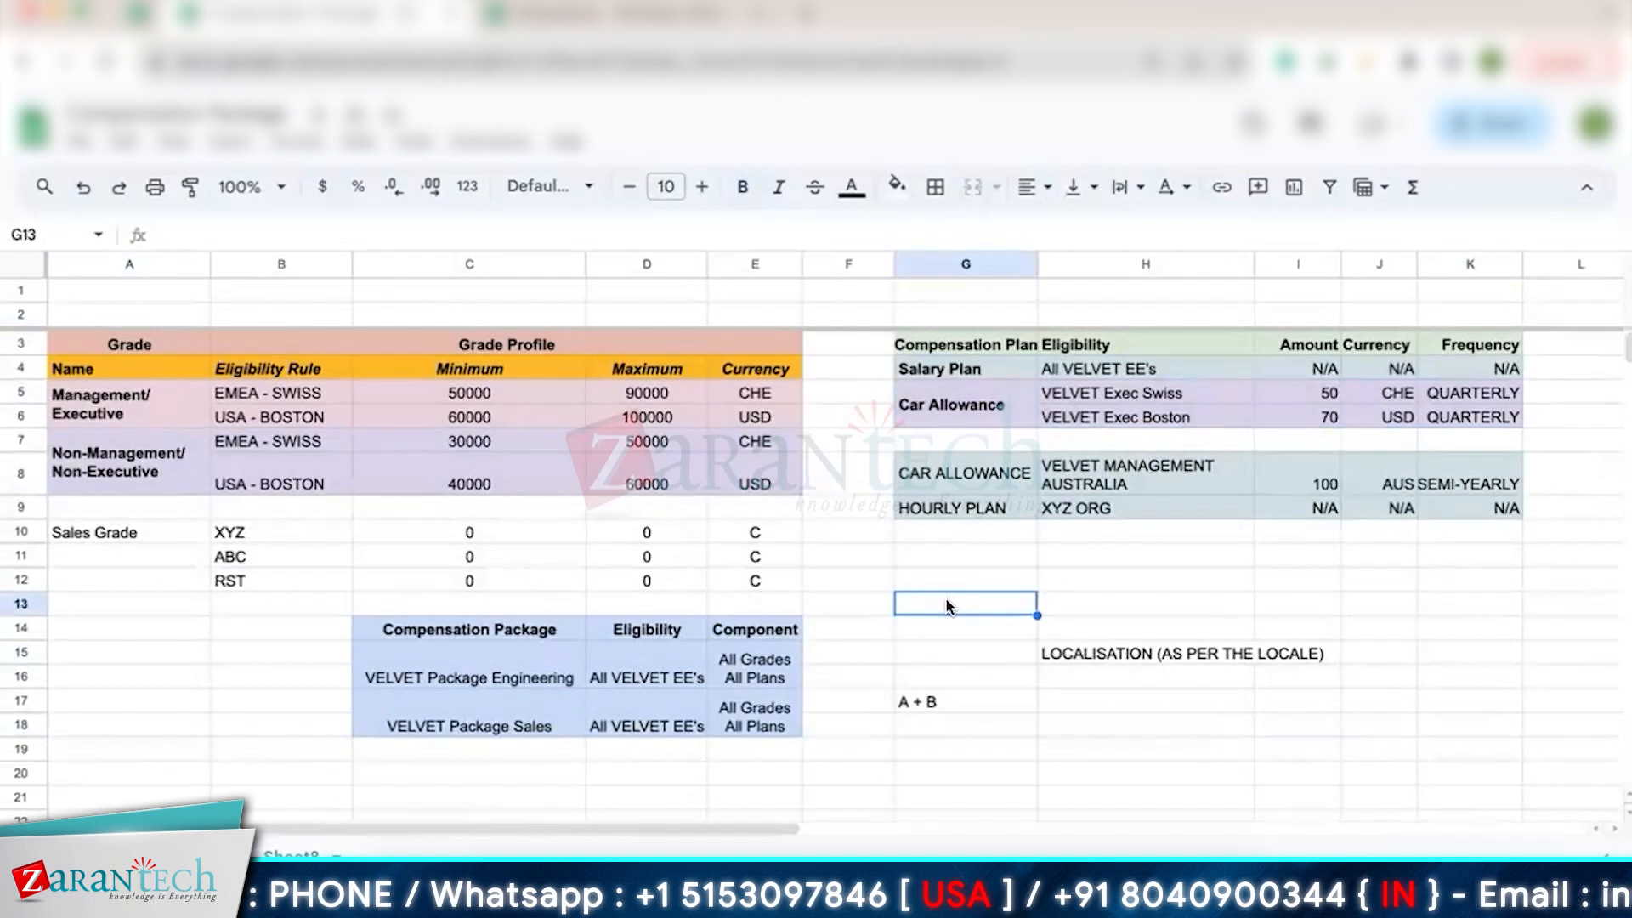